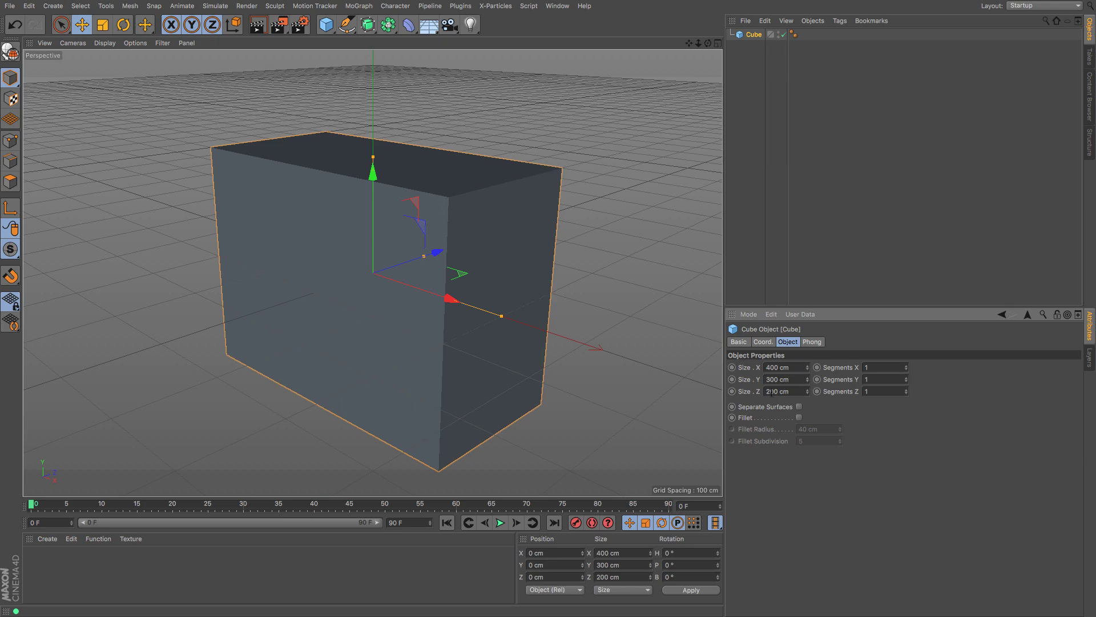
# Step: Set the cube's Z size to 600 cm and raise it to a Y position of 150 cm
pyautogui.press('Return')
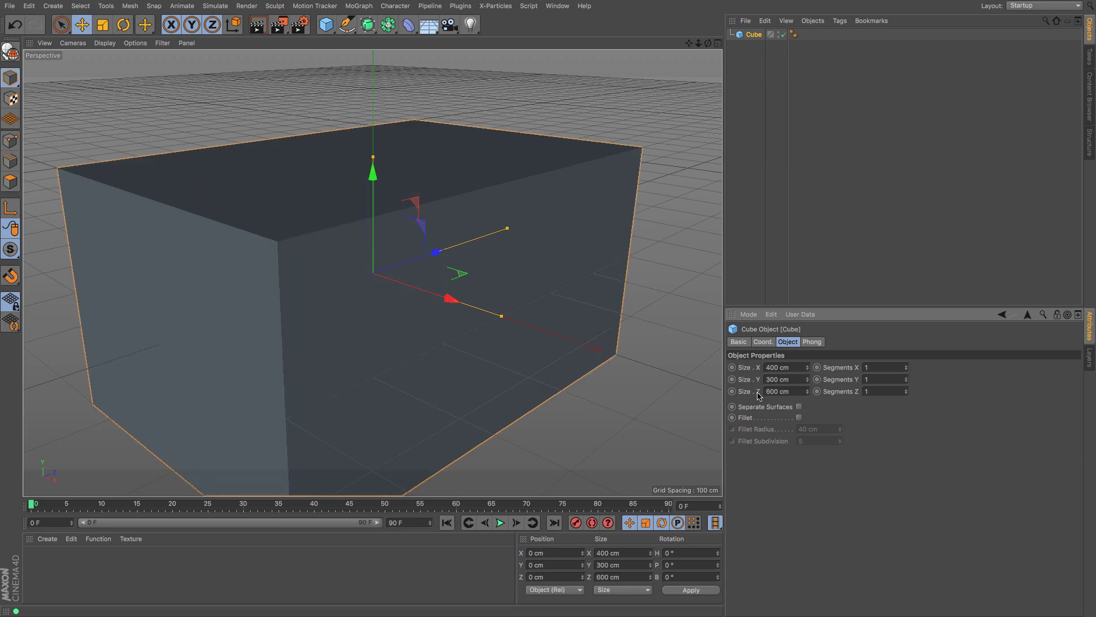
pyautogui.moveTo(698, 44)
pyautogui.mouseDown()
pyautogui.moveTo(692, 28)
pyautogui.moveTo(693, 47)
pyautogui.mouseUp()
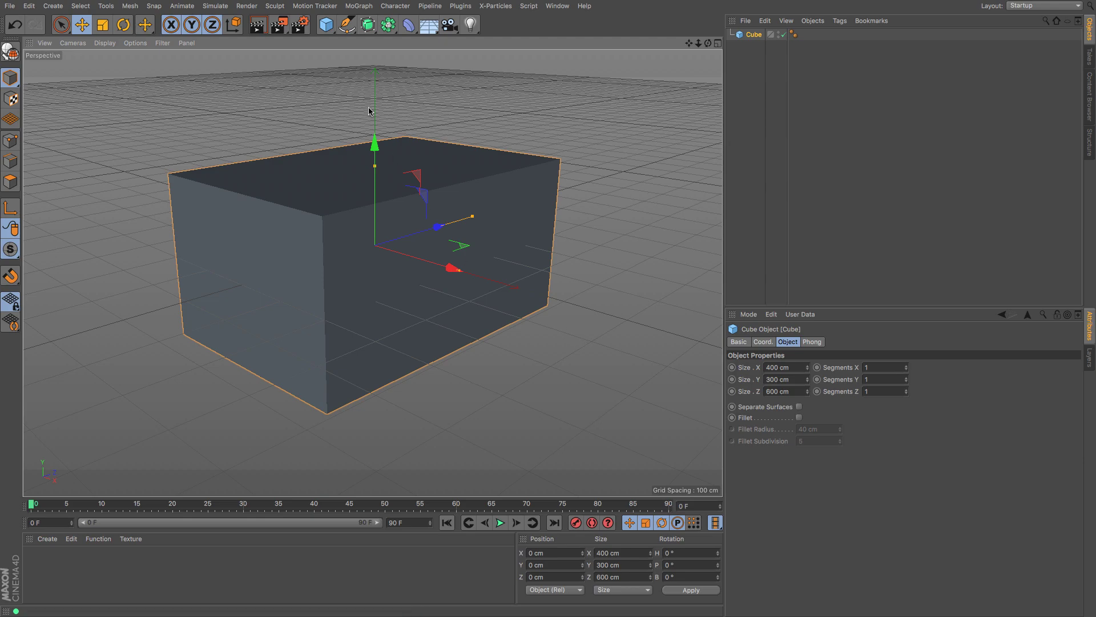
pyautogui.moveTo(377, 148); pyautogui.dragTo(391, 60)
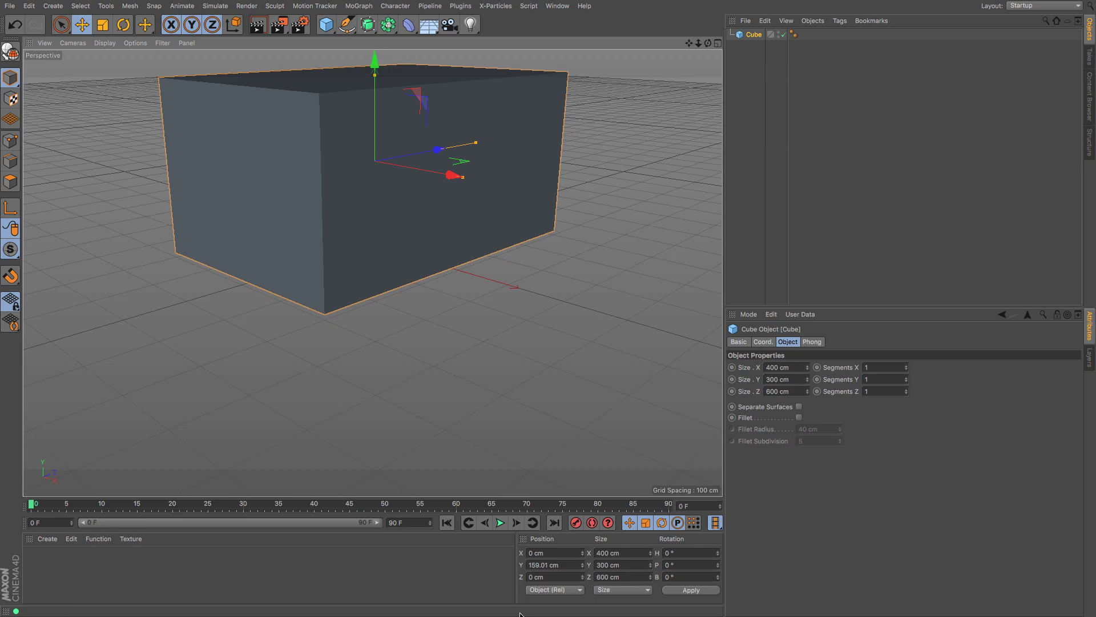
pyautogui.click(547, 565)
pyautogui.write('0')
pyautogui.press('Return')
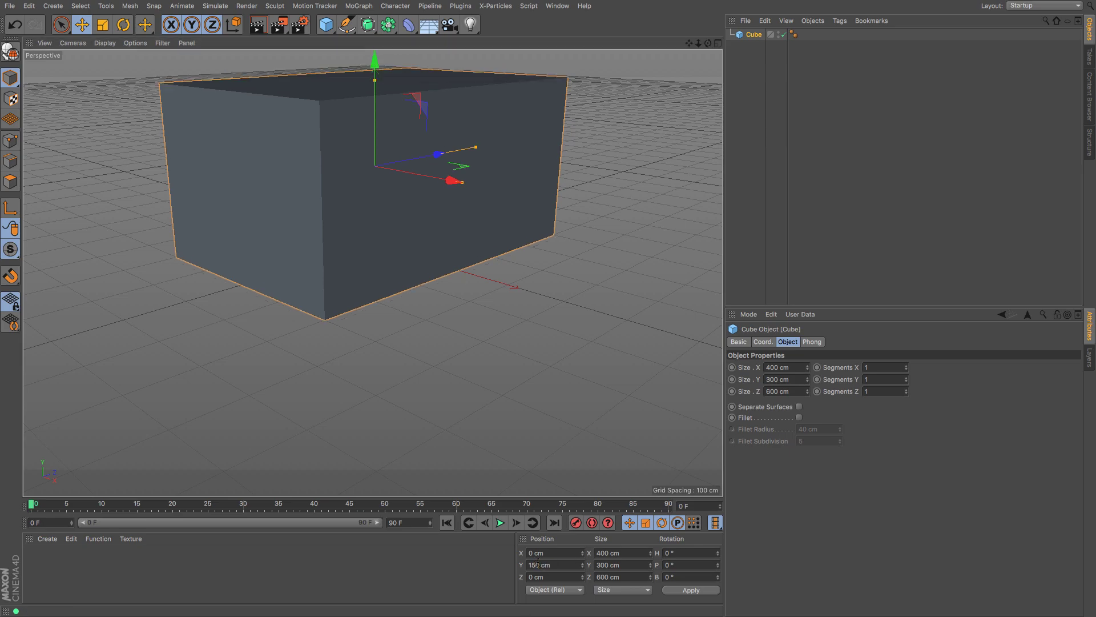
# Step: Enable Separate Surfaces on the cube, make it editable, and expand its hierarchy of faces
pyautogui.moveTo(708, 43); pyautogui.dragTo(700, 97)
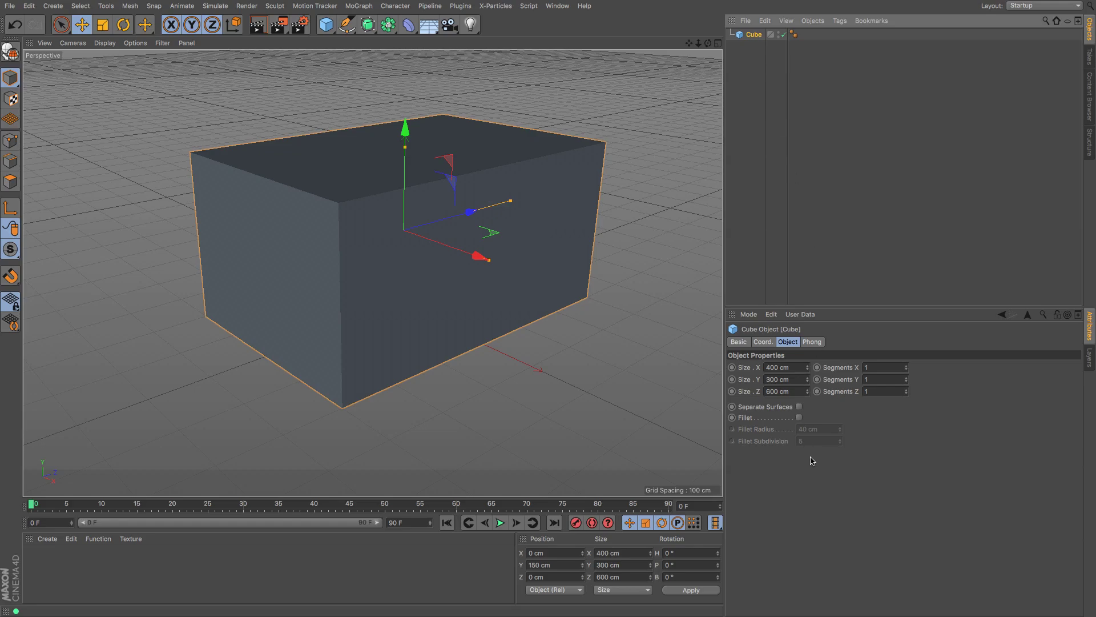
pyautogui.click(800, 408)
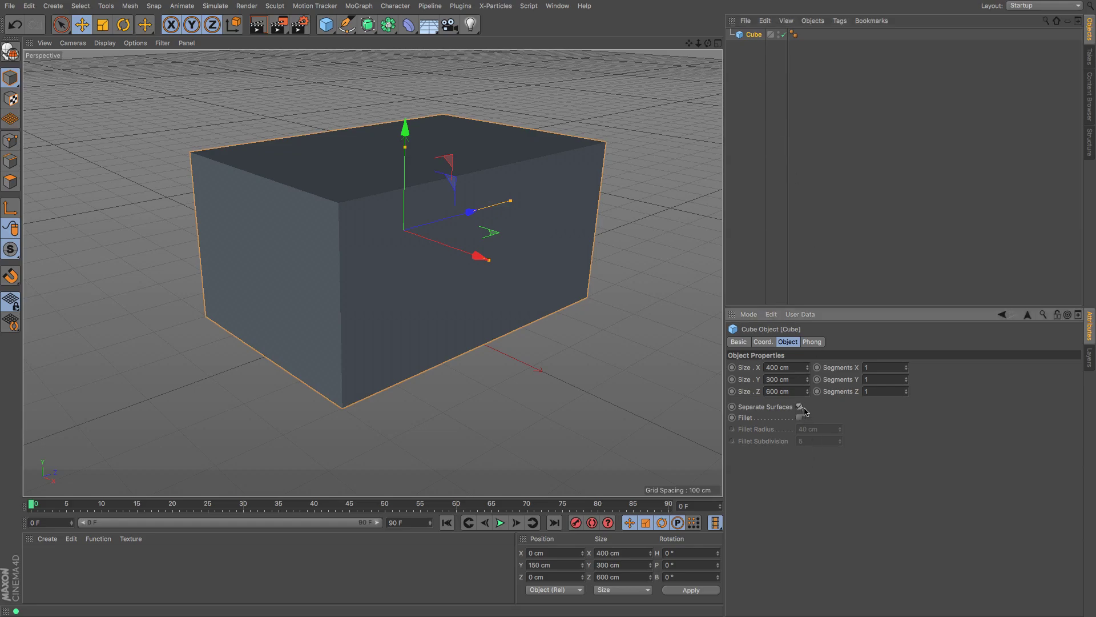
pyautogui.click(8, 53)
pyautogui.click(731, 34)
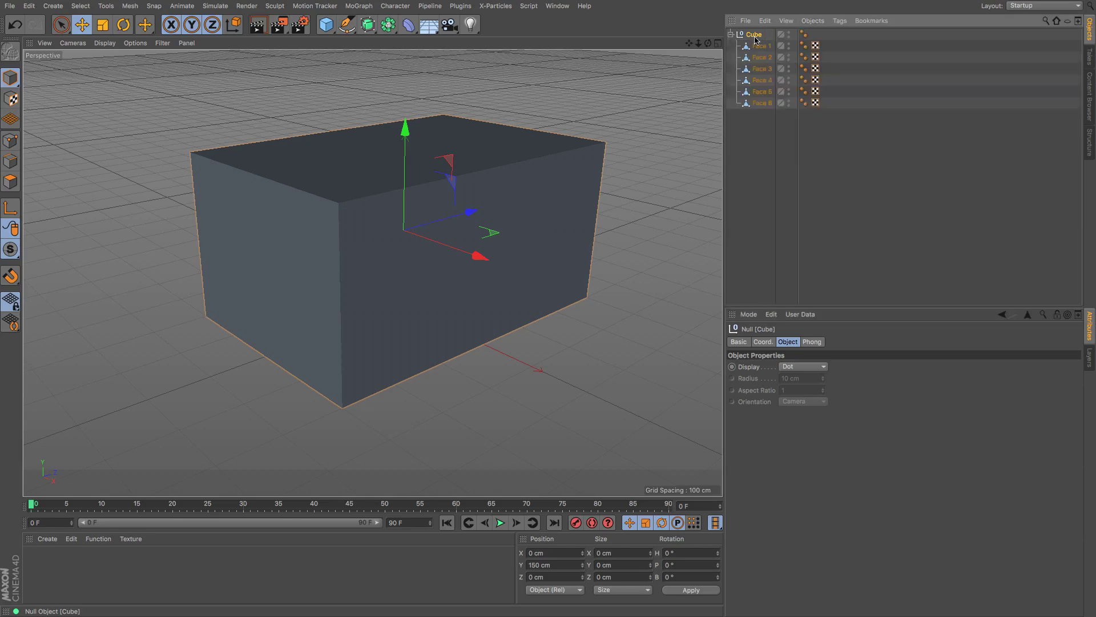
# Step: Identify each face of the cube, and rename Face 6 as Floor and Face 5 as Ceiling
pyautogui.click(760, 47)
pyautogui.click(762, 58)
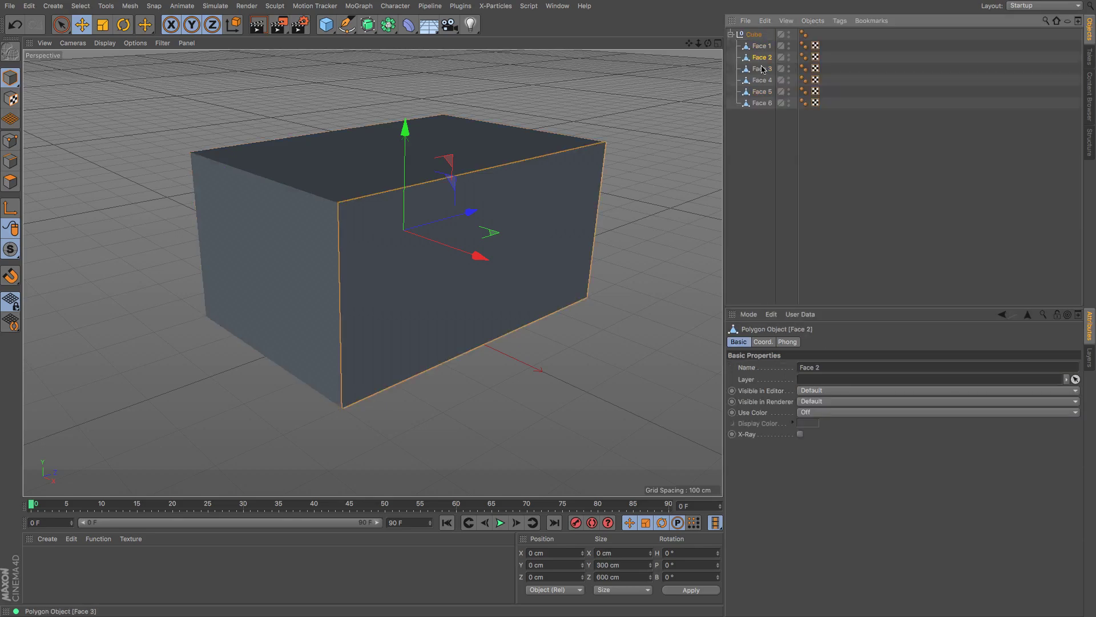
pyautogui.click(762, 69)
pyautogui.click(762, 81)
pyautogui.click(757, 90)
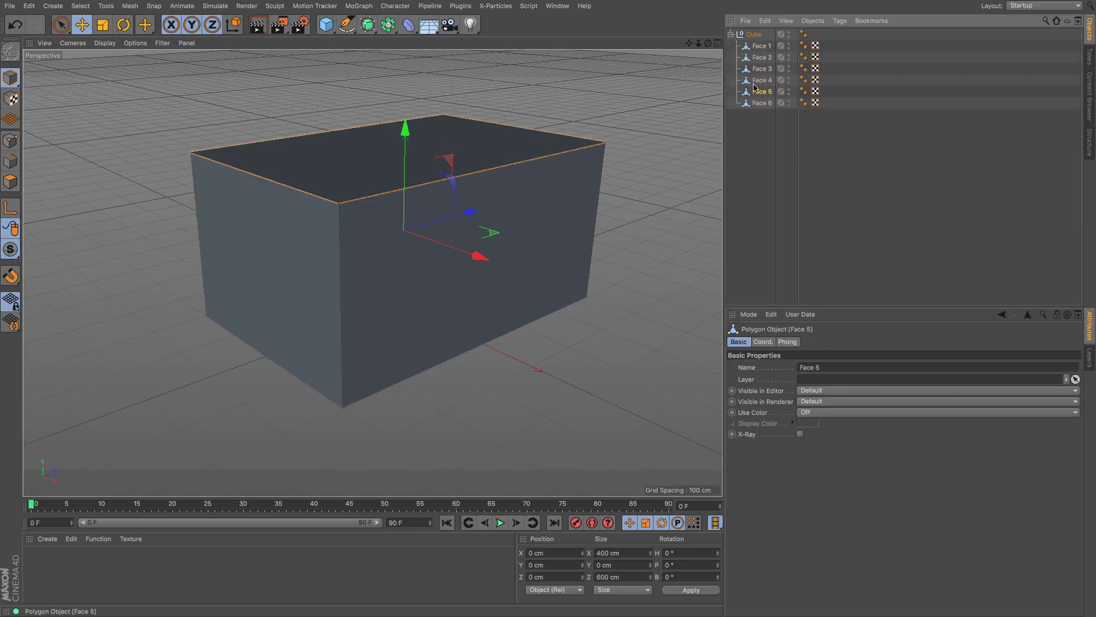
pyautogui.click(762, 104)
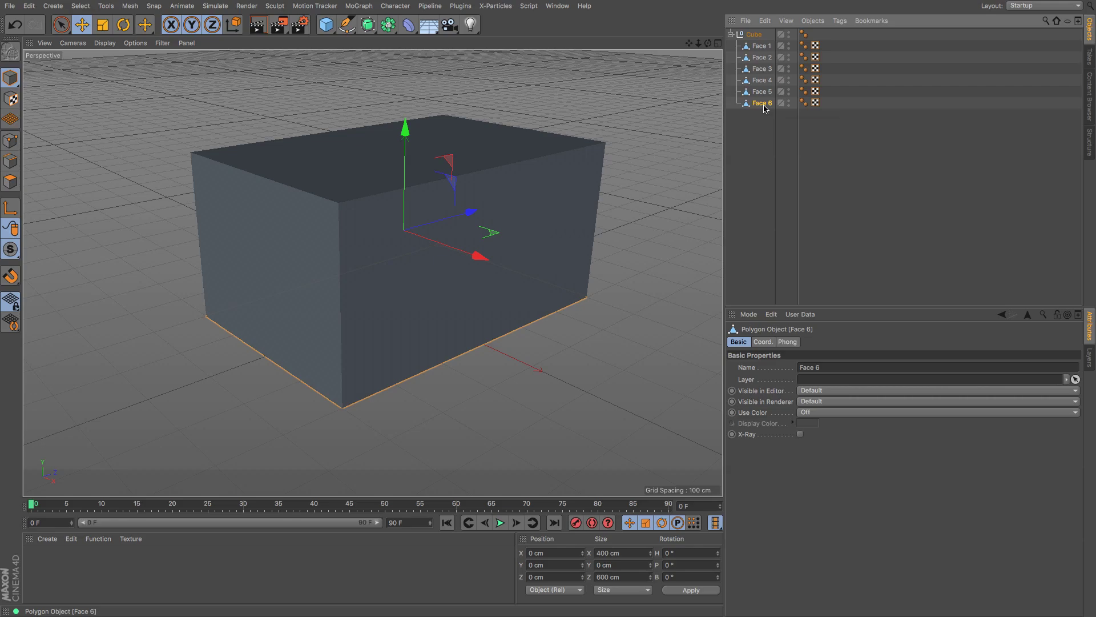
pyautogui.doubleClick(764, 104)
pyautogui.write('Flo')
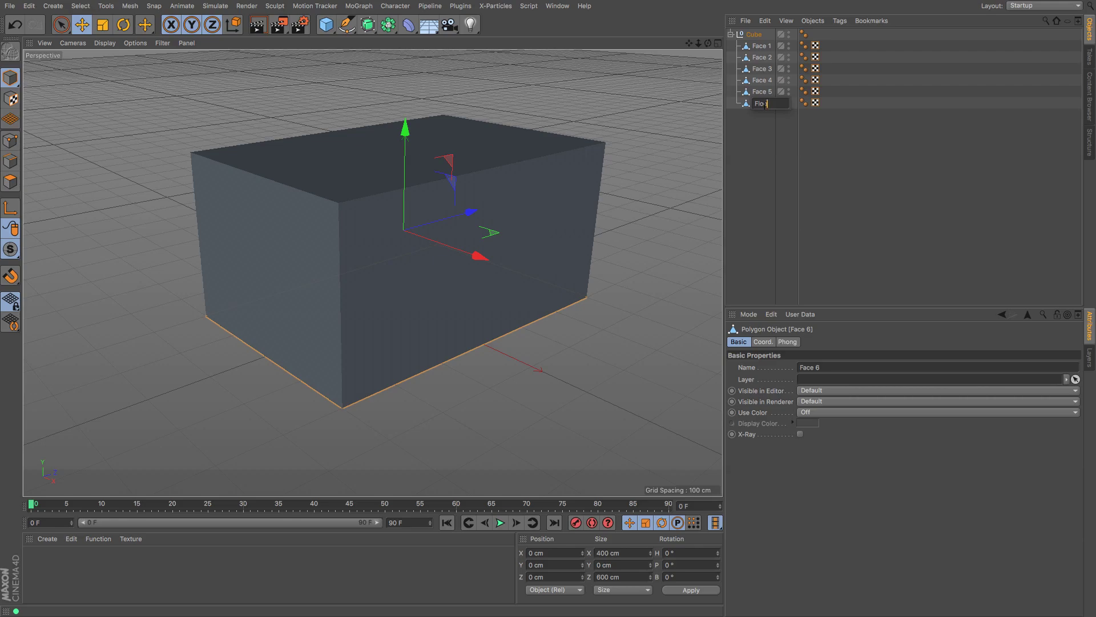
pyautogui.write('or')
pyautogui.hotkey('shift', 'Tab')
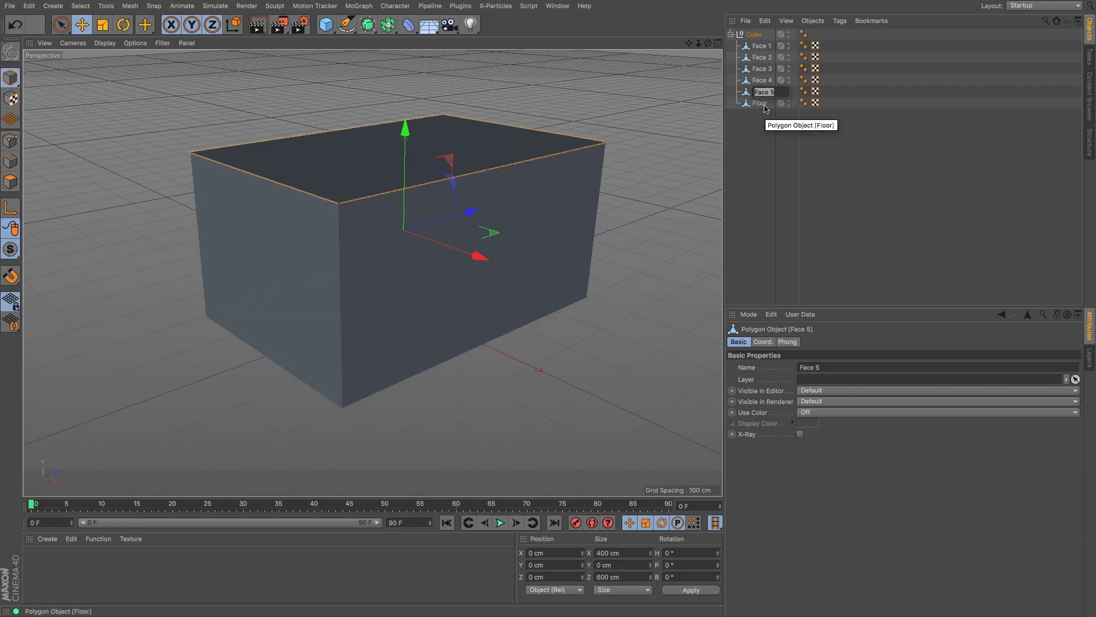
pyautogui.write('Ceiling')
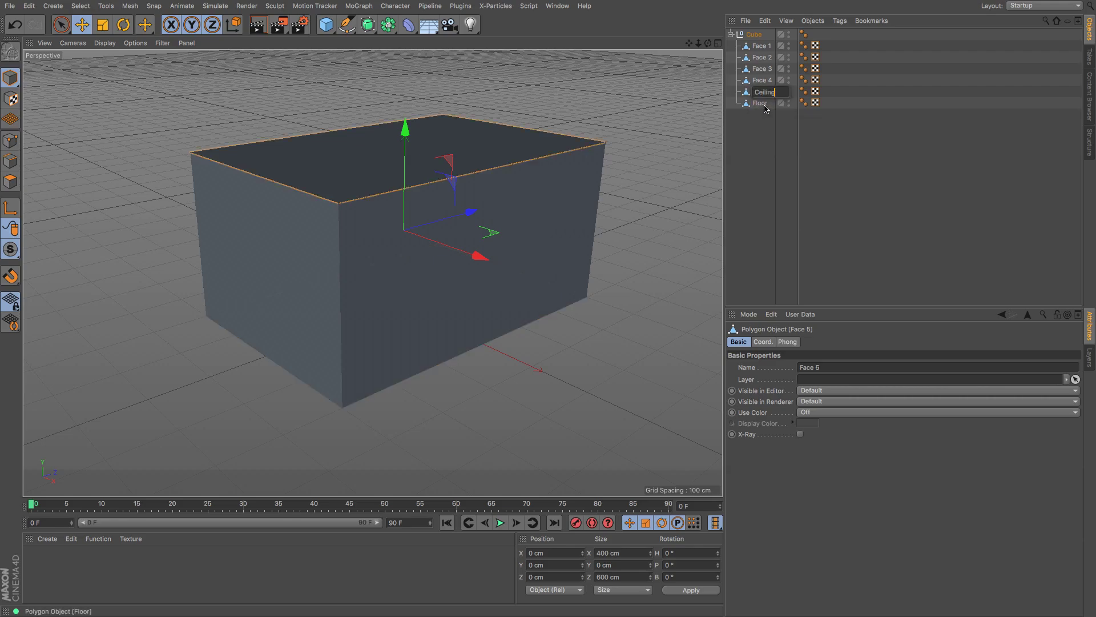
# Step: Rename Face 4 as Back, Face 3 as Right, Face 2 as Front and Face 1 as Left
pyautogui.hotkey('shift', 'Tab')
pyautogui.write('Bac')
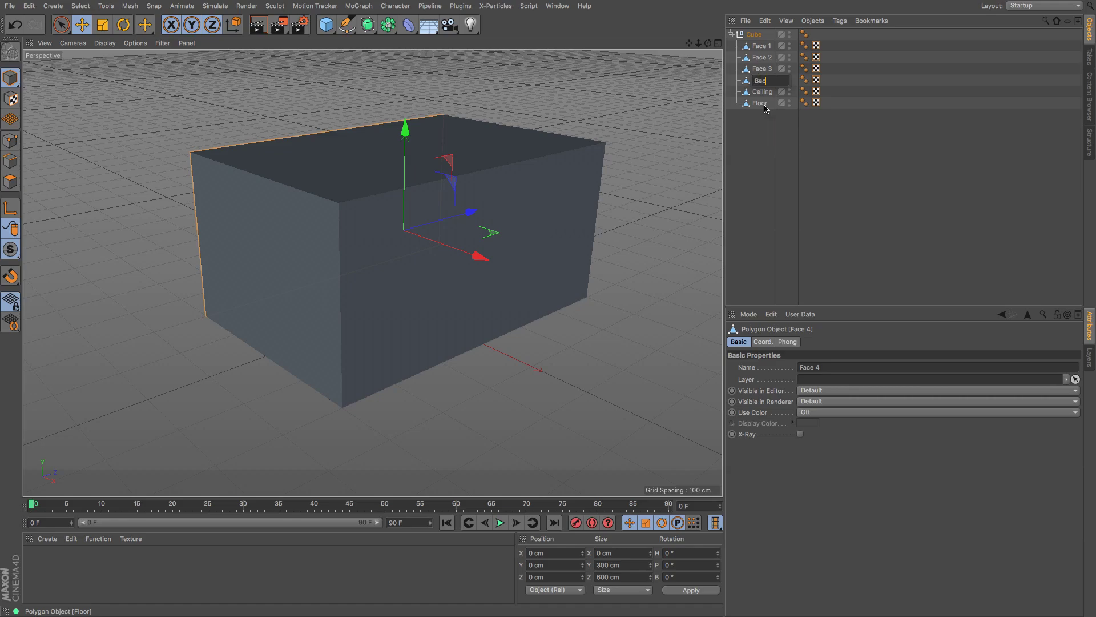
pyautogui.write('k')
pyautogui.hotkey('shift', 'Tab')
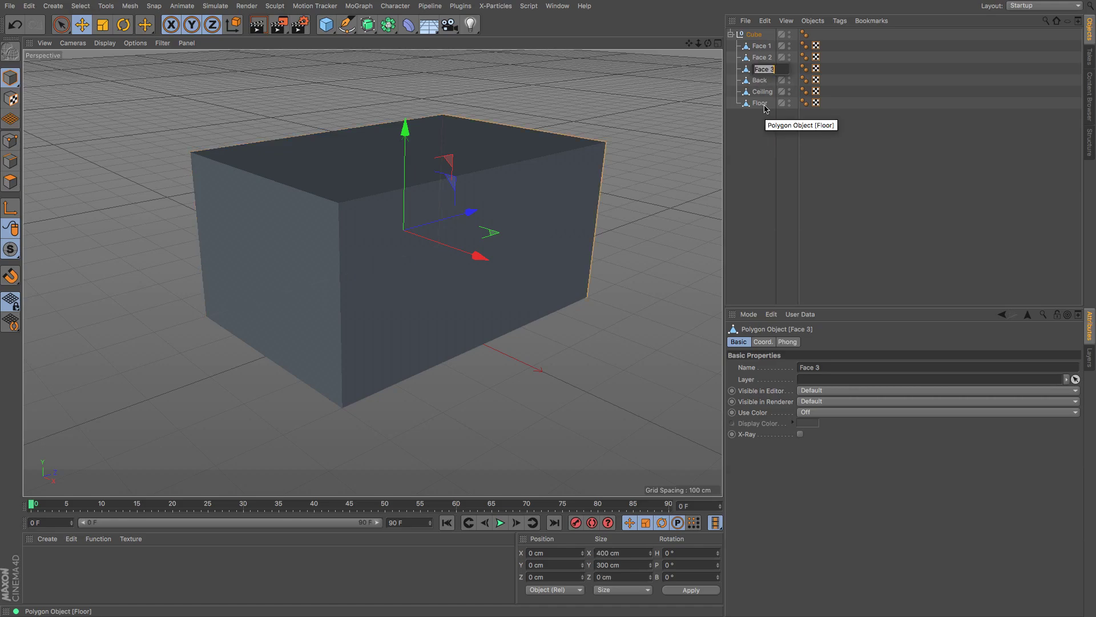
pyautogui.write('Right')
pyautogui.hotkey('shift', 'Tab')
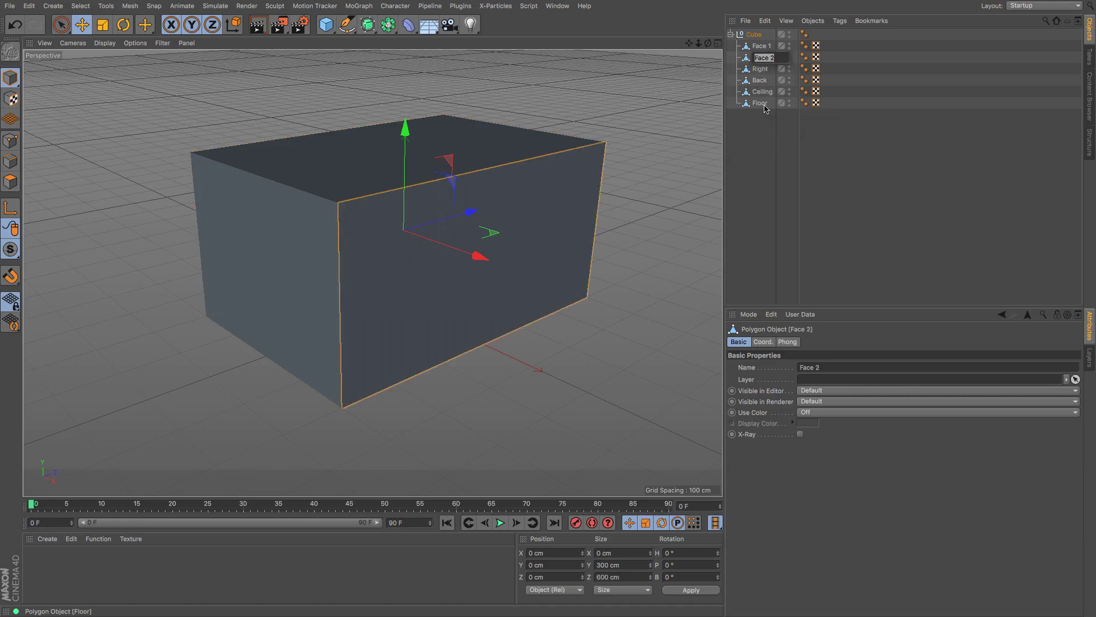
pyautogui.write('Front')
pyautogui.hotkey('shift', 'Tab')
pyautogui.write('L')
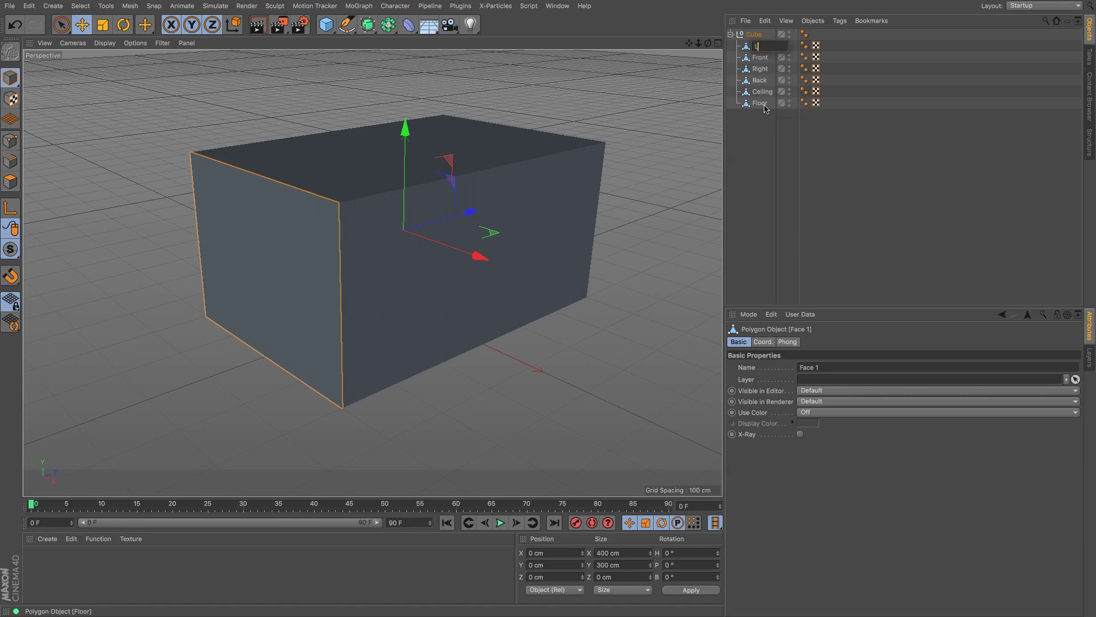
pyautogui.press('Return')
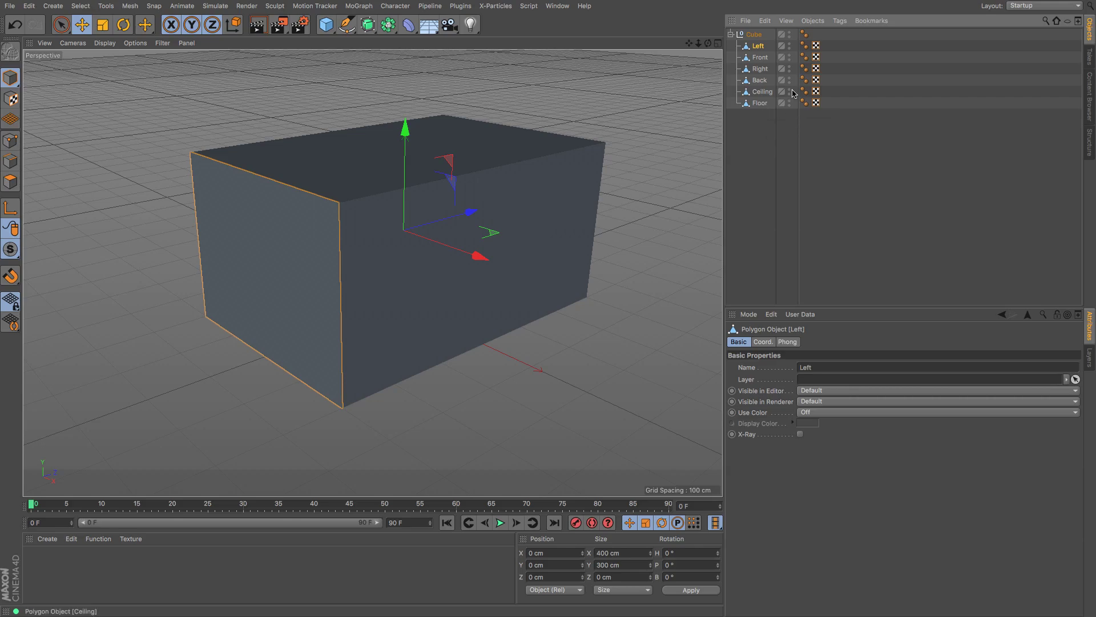
# Step: Hide the Left, Front, Right, Back and Ceiling surfaces in both editor and renderer, and select the Floor
pyautogui.moveTo(790, 94); pyautogui.dragTo(791, 47)
pyautogui.moveTo(790, 93); pyautogui.dragTo(792, 46)
pyautogui.moveTo(790, 90); pyautogui.dragTo(794, 43)
pyautogui.click(790, 32)
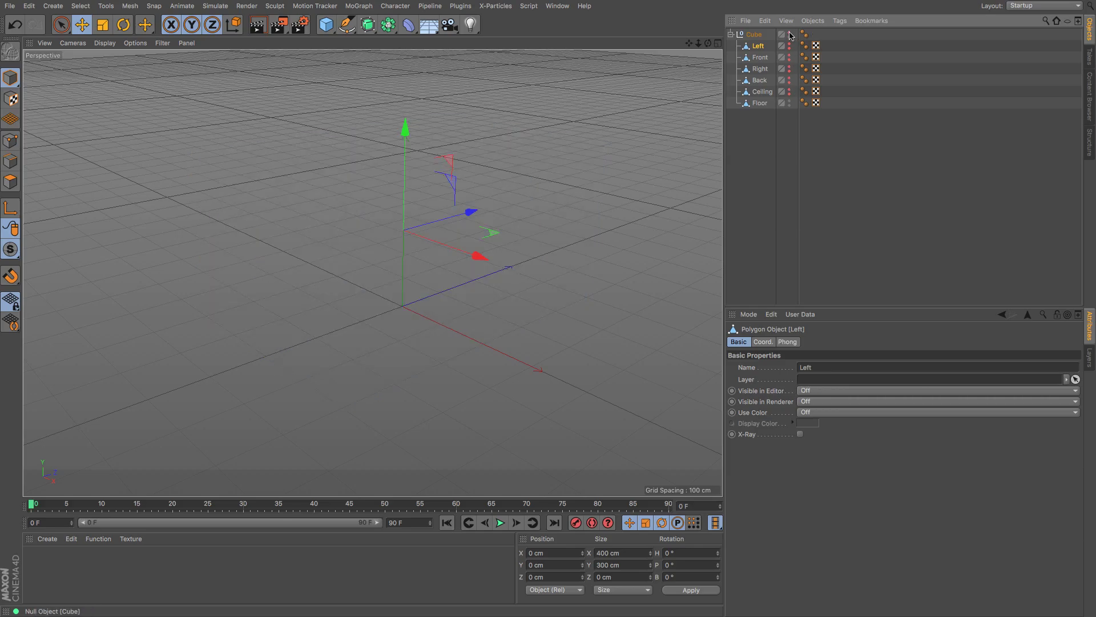
pyautogui.click(789, 32)
pyautogui.click(760, 103)
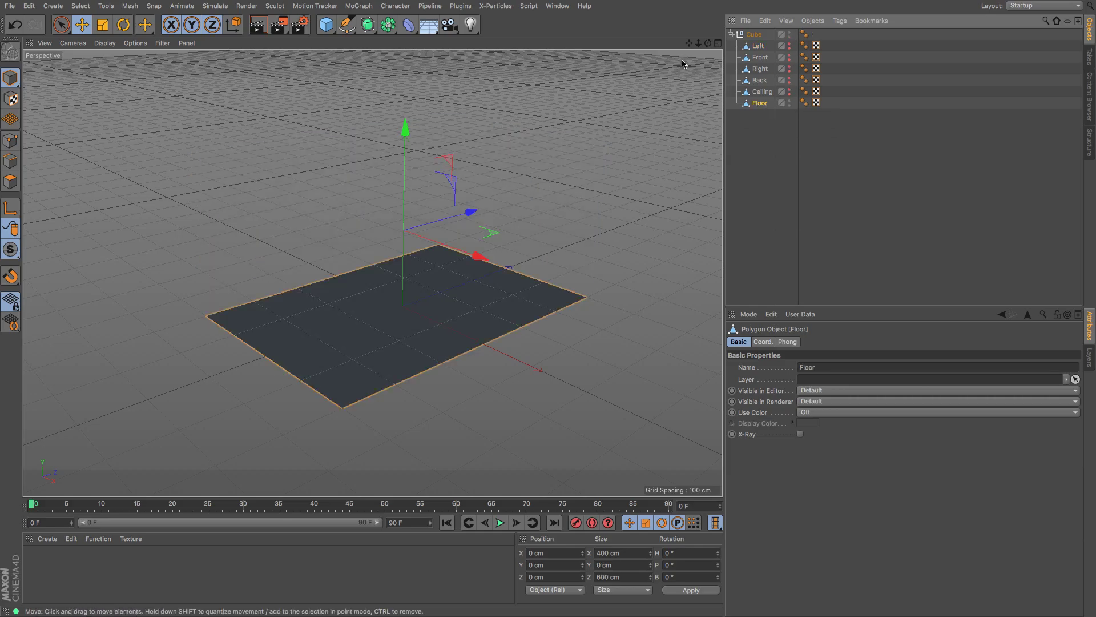
# Step: Show the Back wall and the Right wall one at a time, hiding each again
pyautogui.moveTo(689, 44); pyautogui.dragTo(372, 273)
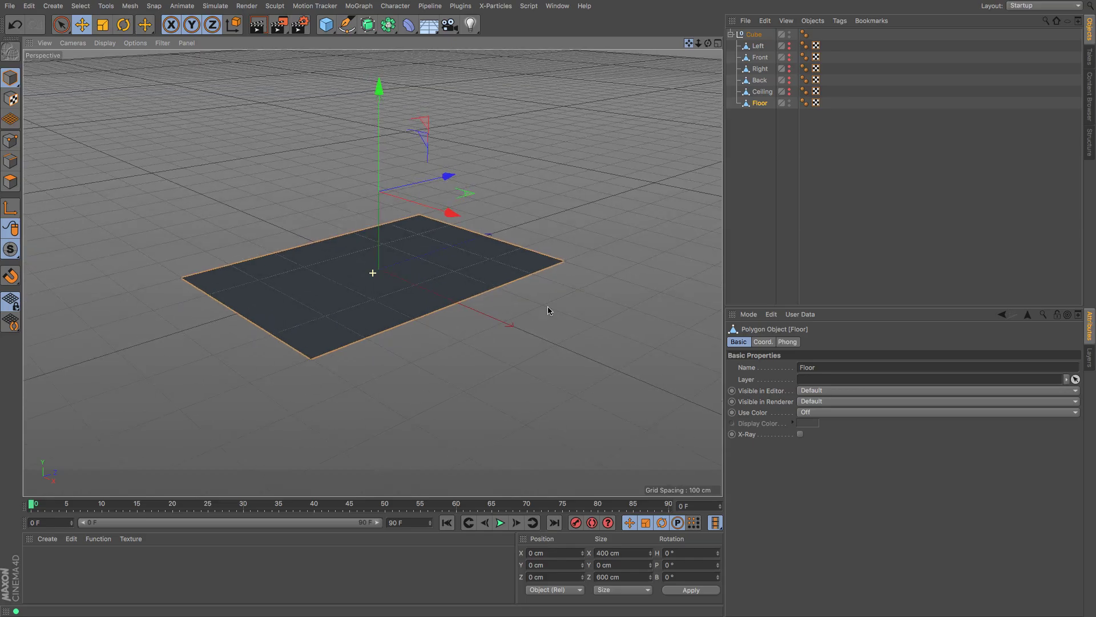
pyautogui.moveTo(708, 44); pyautogui.dragTo(372, 272)
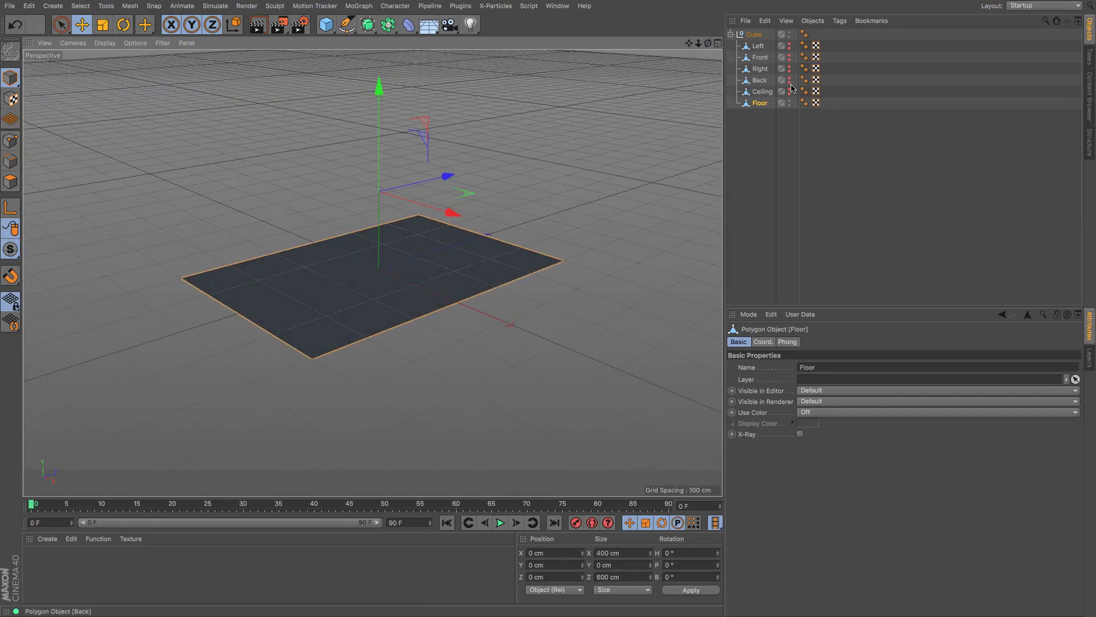
pyautogui.click(790, 81)
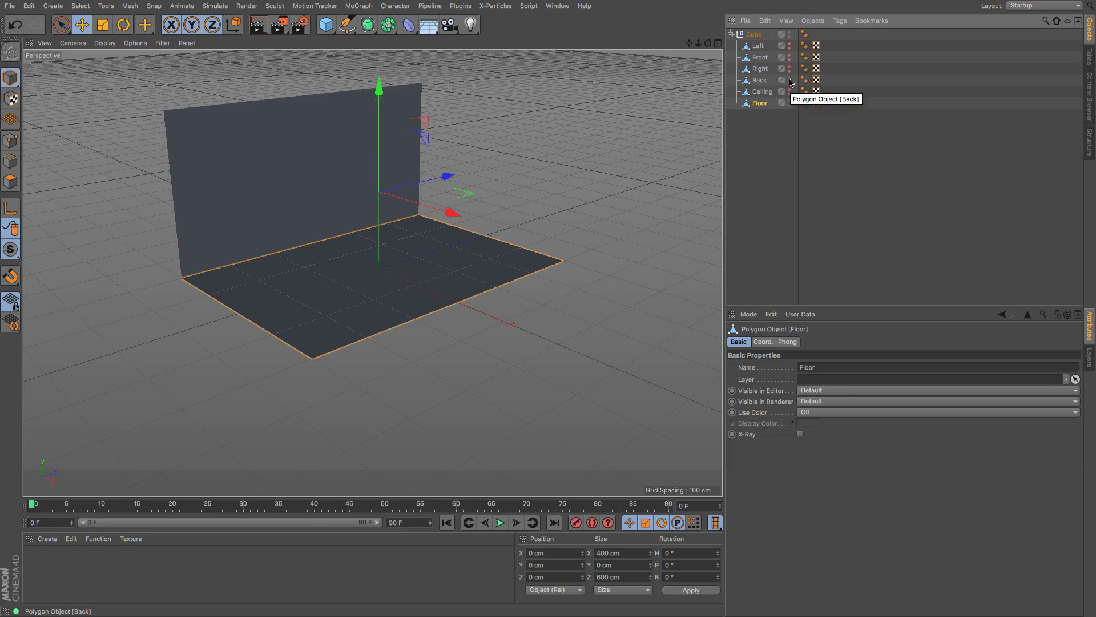
pyautogui.click(789, 81)
pyautogui.click(791, 69)
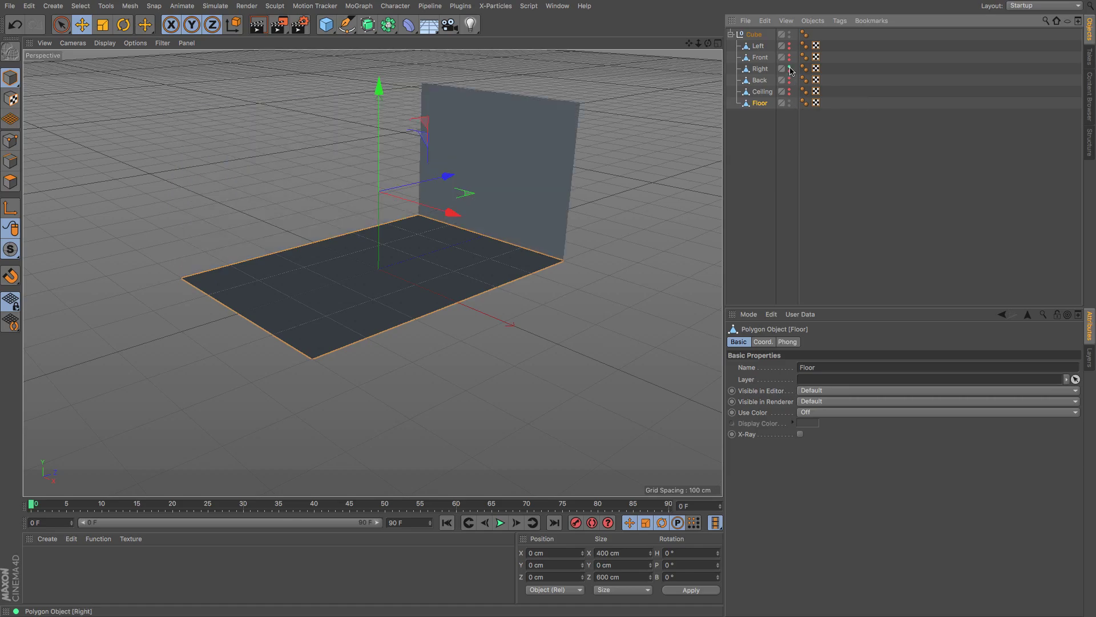
pyautogui.click(791, 69)
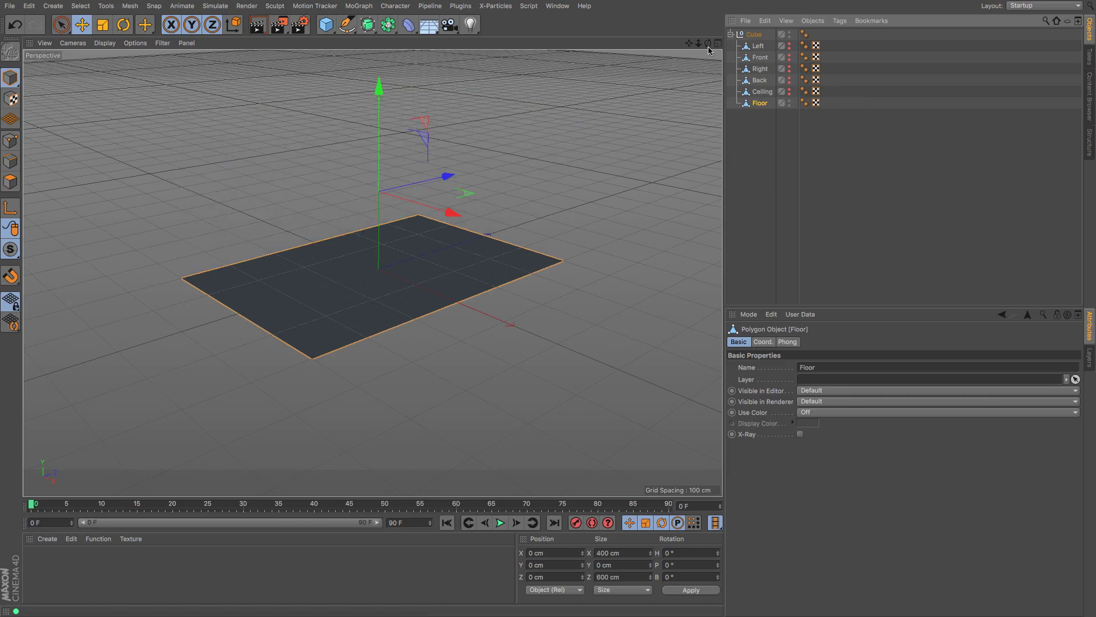
# Step: Make the Left, Right and Back walls of the room visible again
pyautogui.moveTo(708, 44)
pyautogui.mouseDown()
pyautogui.moveTo(679, 50)
pyautogui.moveTo(676, 37)
pyautogui.moveTo(709, 48)
pyautogui.mouseUp()
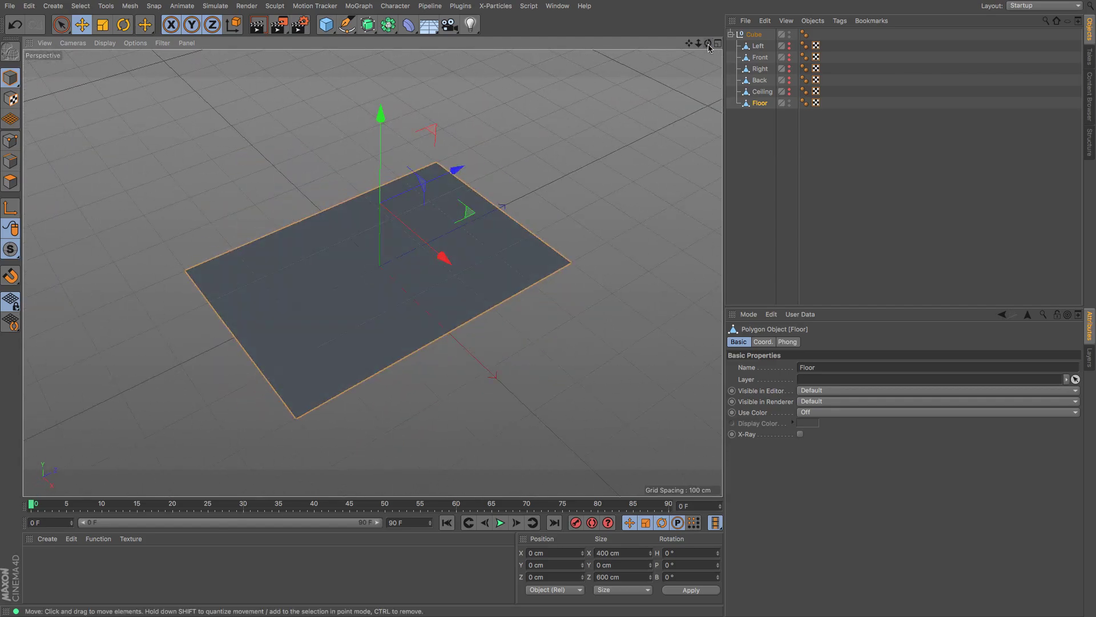
pyautogui.moveTo(691, 47); pyautogui.dragTo(707, 50)
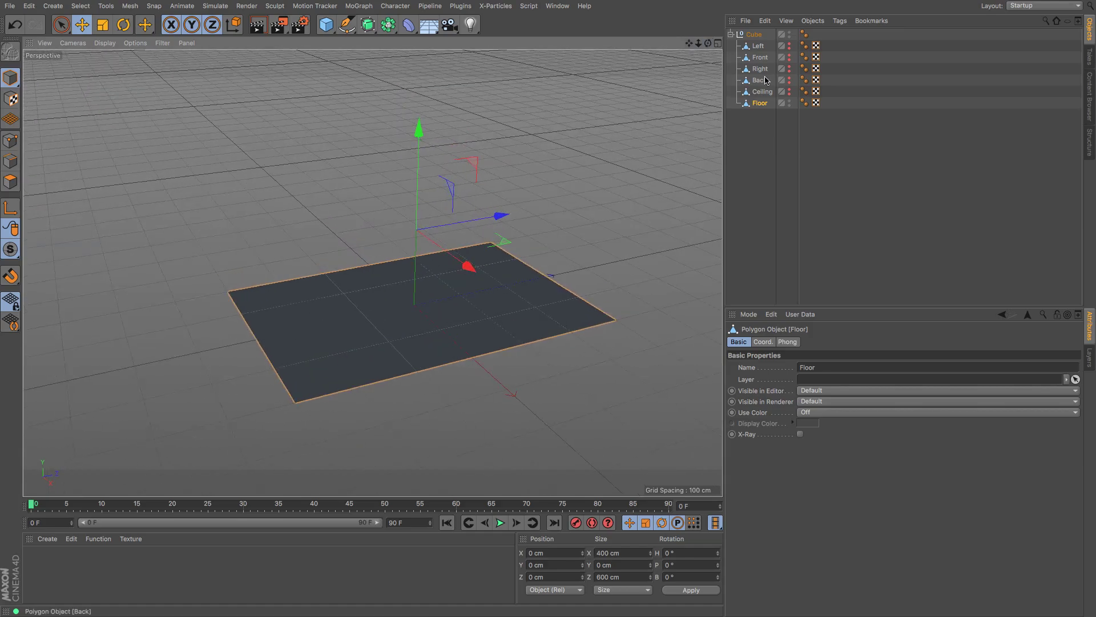
pyautogui.click(790, 45)
pyautogui.click(790, 68)
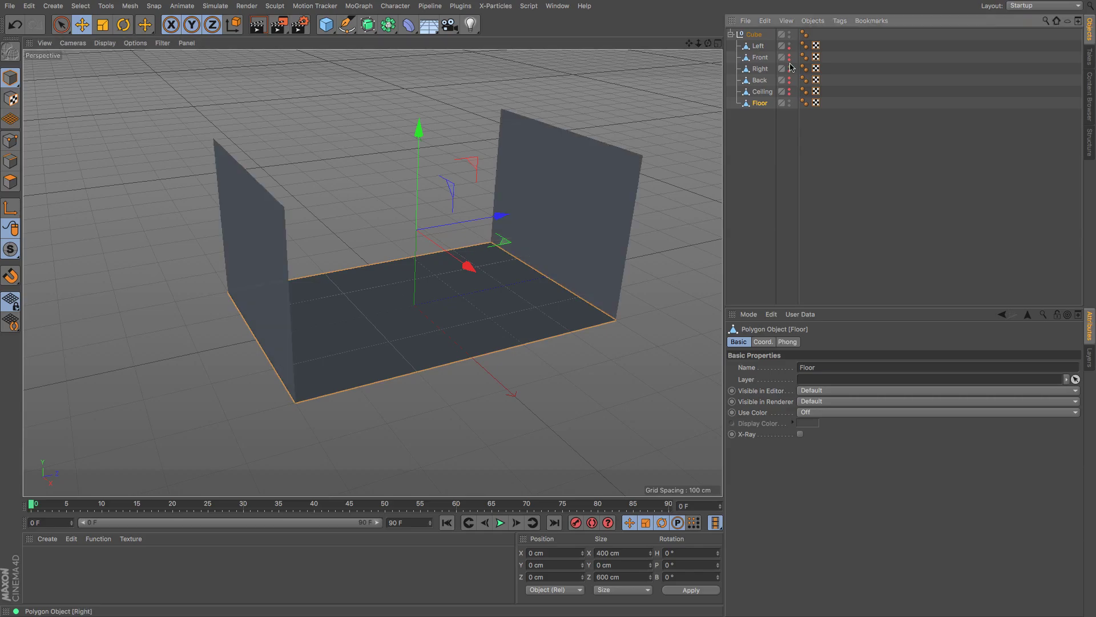
pyautogui.click(790, 80)
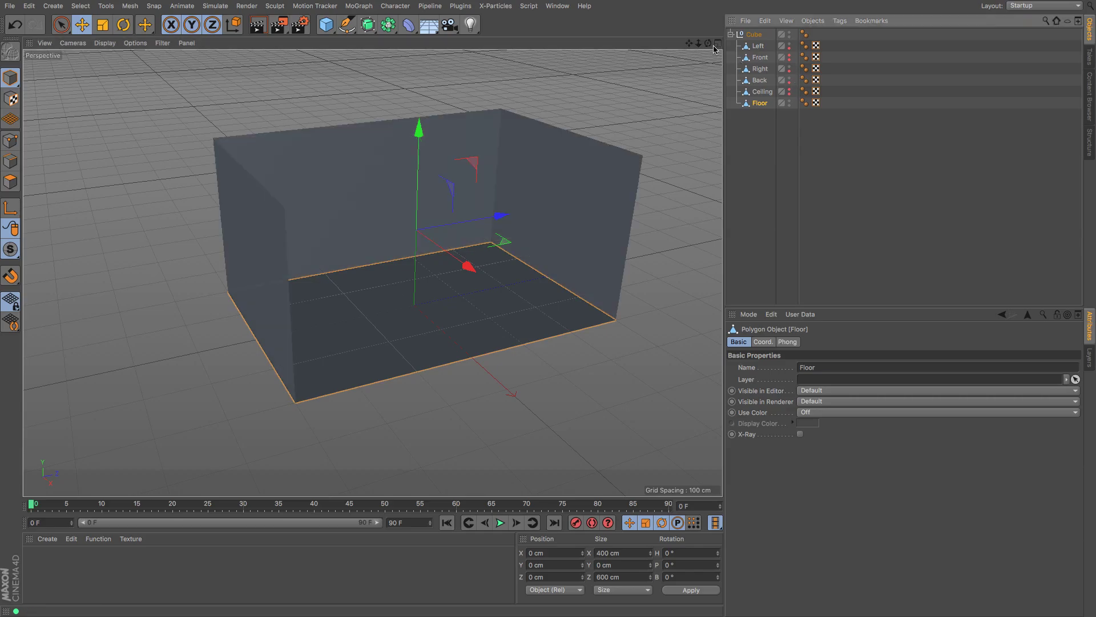
pyautogui.moveTo(708, 42); pyautogui.dragTo(744, 35)
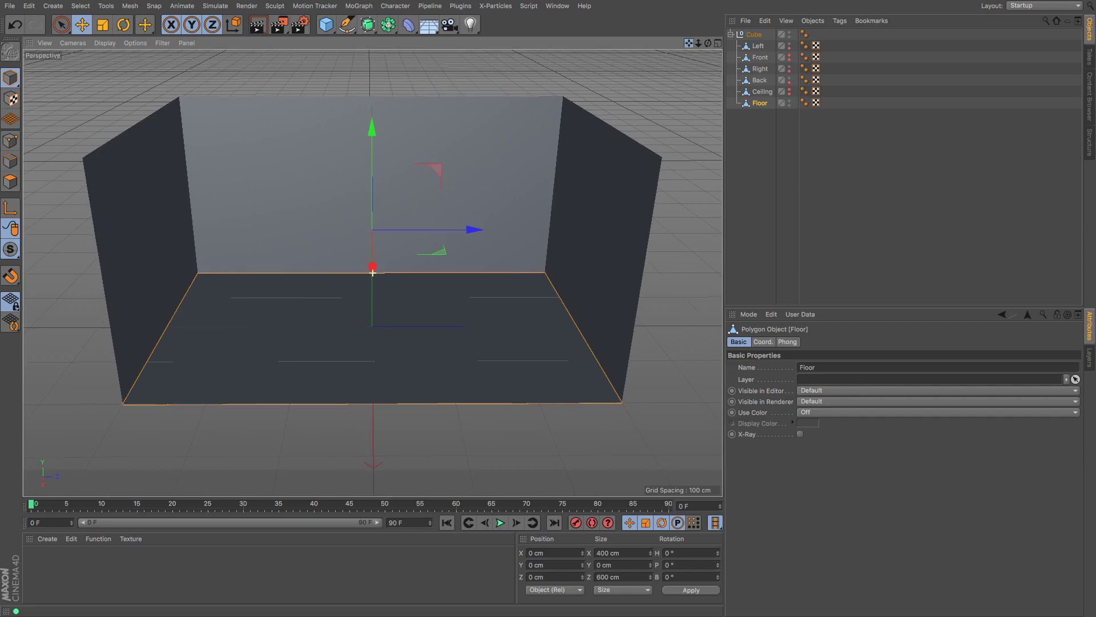
# Step: Search the Content Browser presets for "parquet" with enlarged thumbnails and select the Parquet 01 material
pyautogui.click(1091, 97)
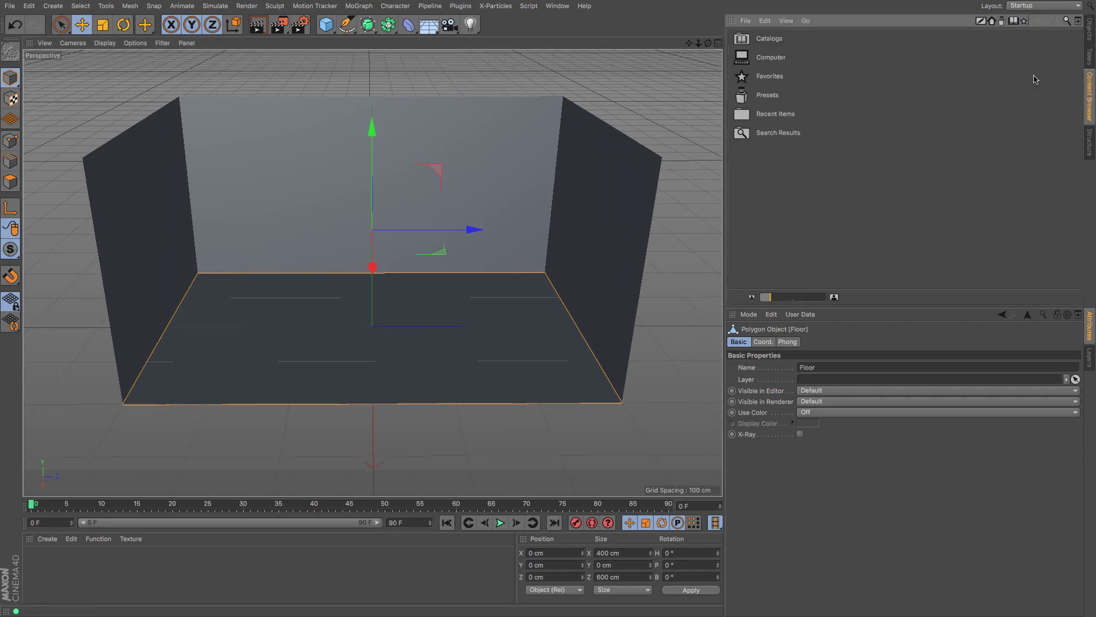
pyautogui.click(1067, 21)
pyautogui.write('pe')
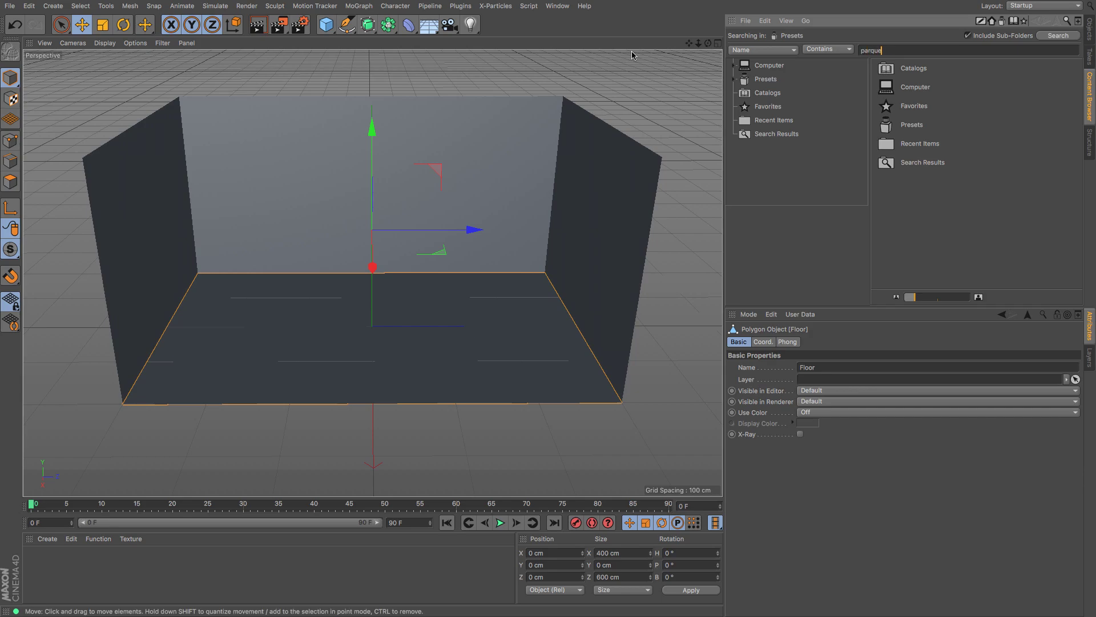
pyautogui.press('Return')
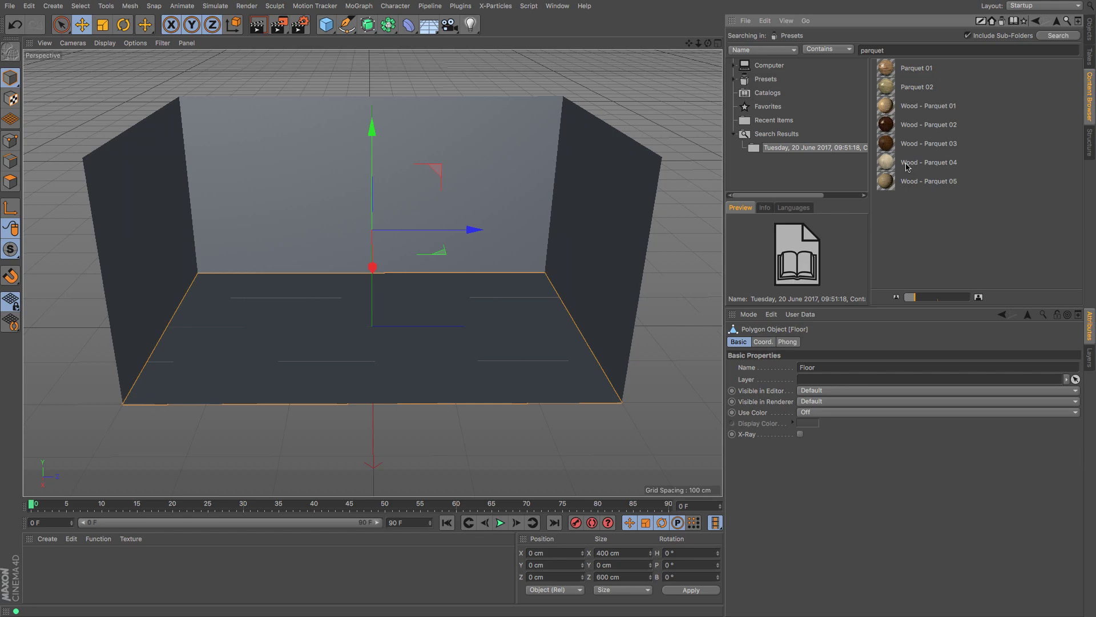
pyautogui.moveTo(922, 304); pyautogui.dragTo(985, 303)
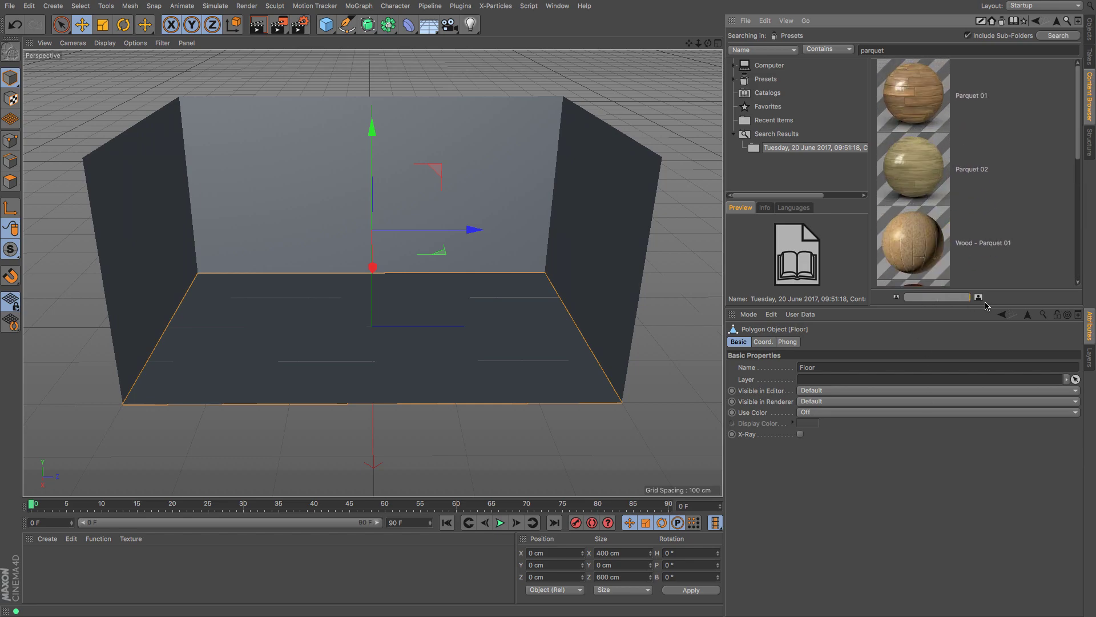
pyautogui.click(916, 80)
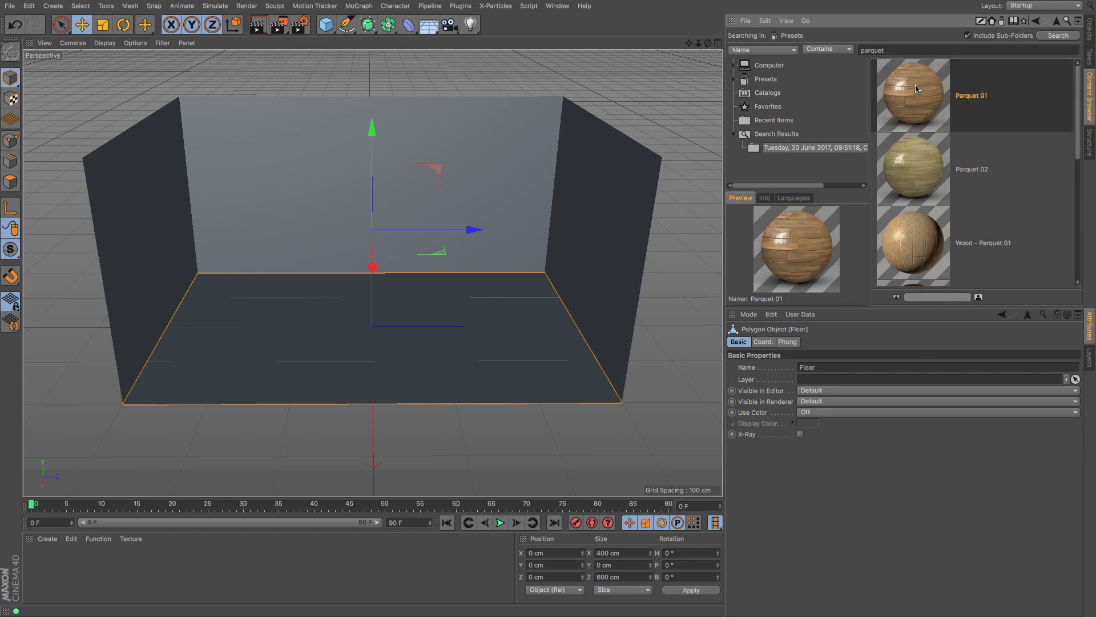
# Step: Load the Parquet 01 material into the scene and apply it to the floor
pyautogui.doubleClick(916, 89)
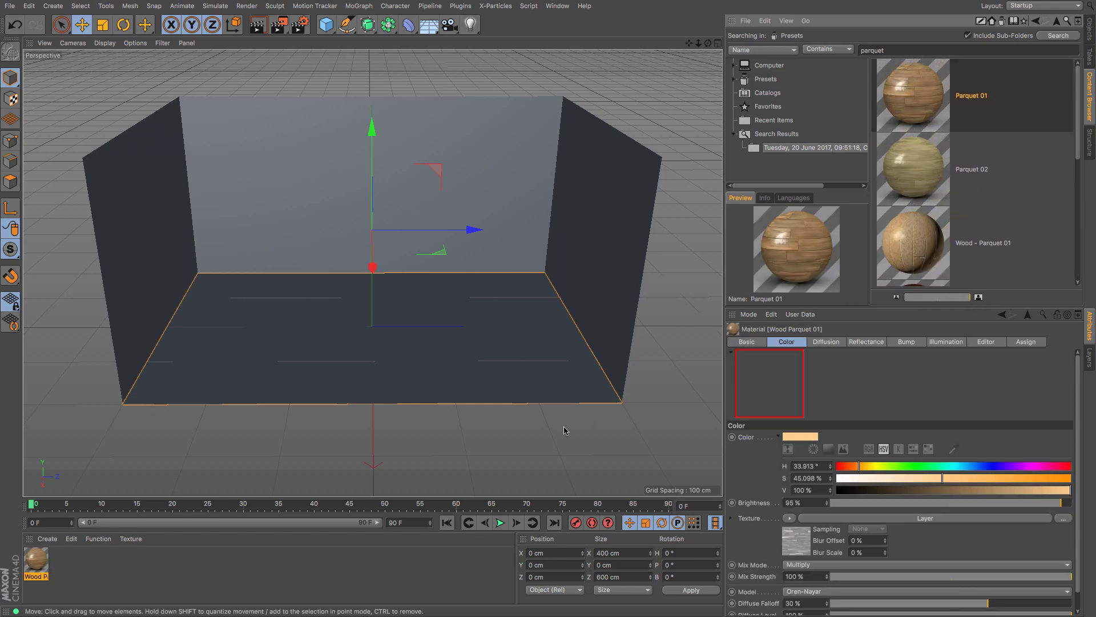
pyautogui.click(1090, 35)
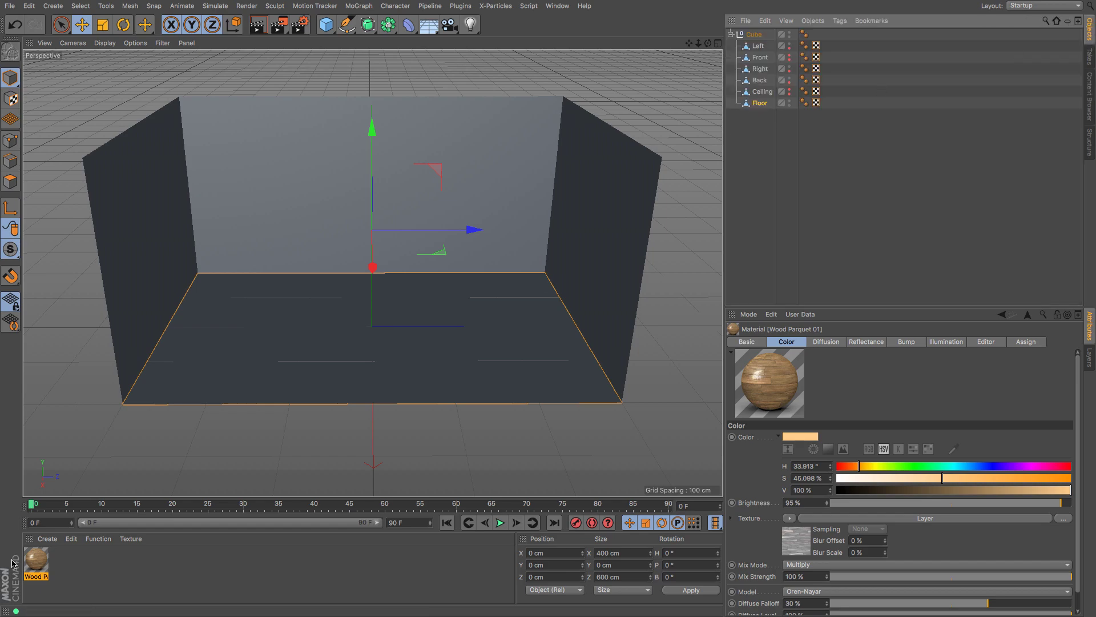
pyautogui.moveTo(35, 564); pyautogui.dragTo(266, 372)
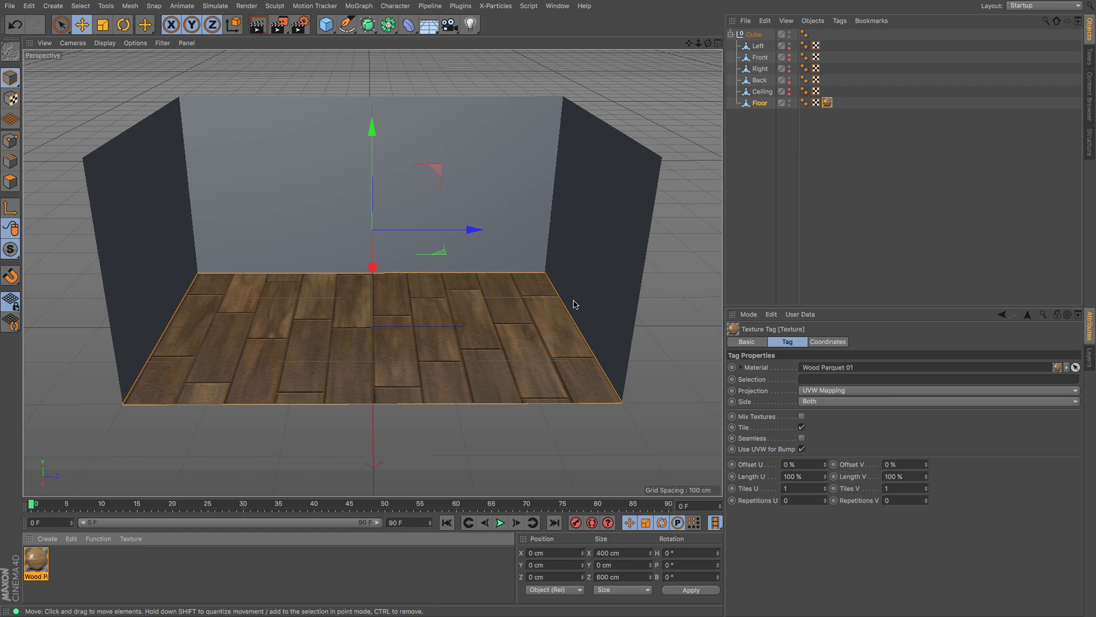
# Step: Set the projection of the floor's parquet texture tag to Cubic
pyautogui.click(828, 391)
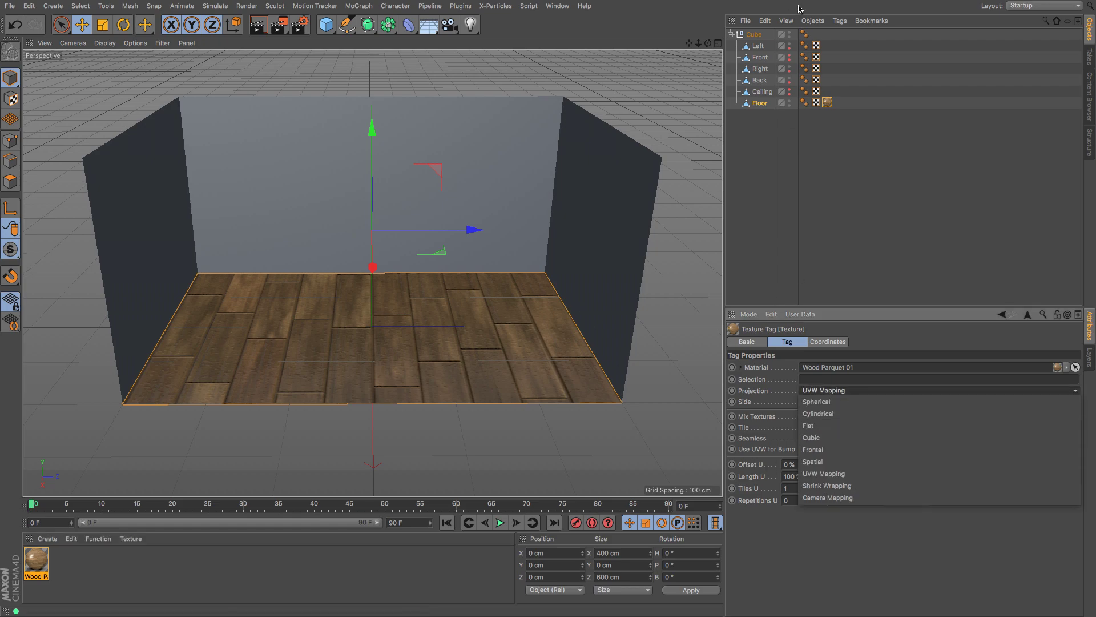
pyautogui.click(831, 151)
pyautogui.click(827, 102)
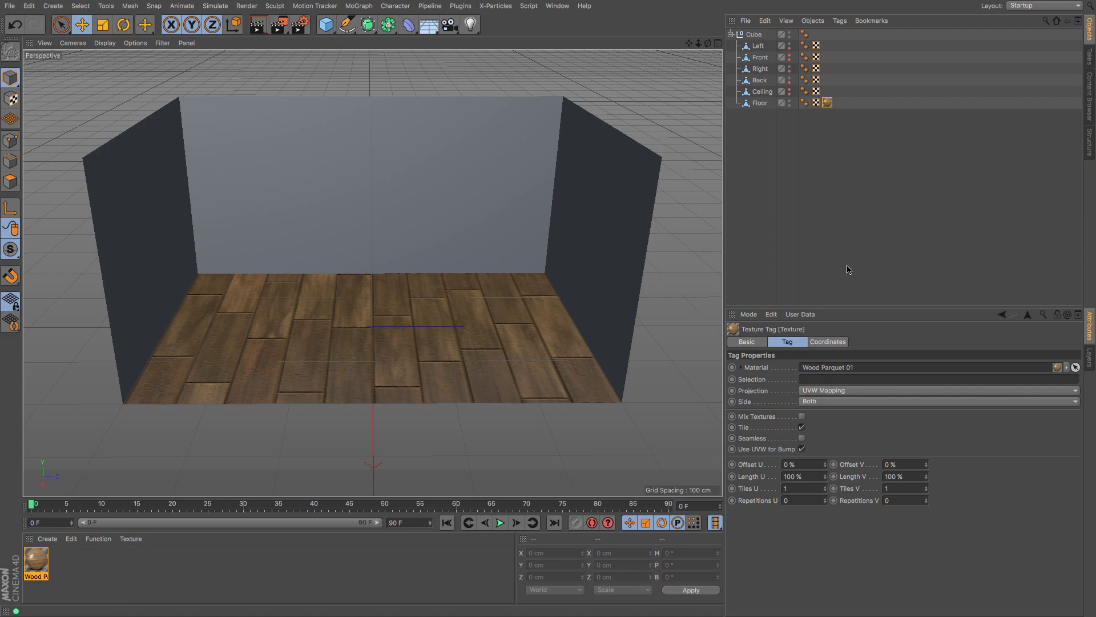
pyautogui.click(850, 392)
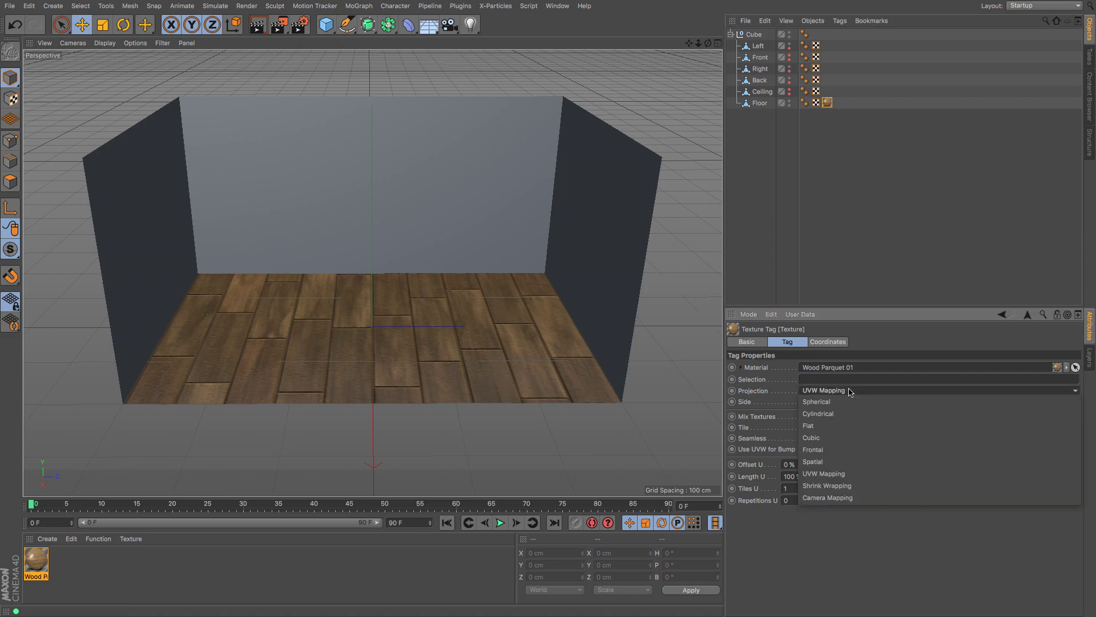
pyautogui.click(834, 440)
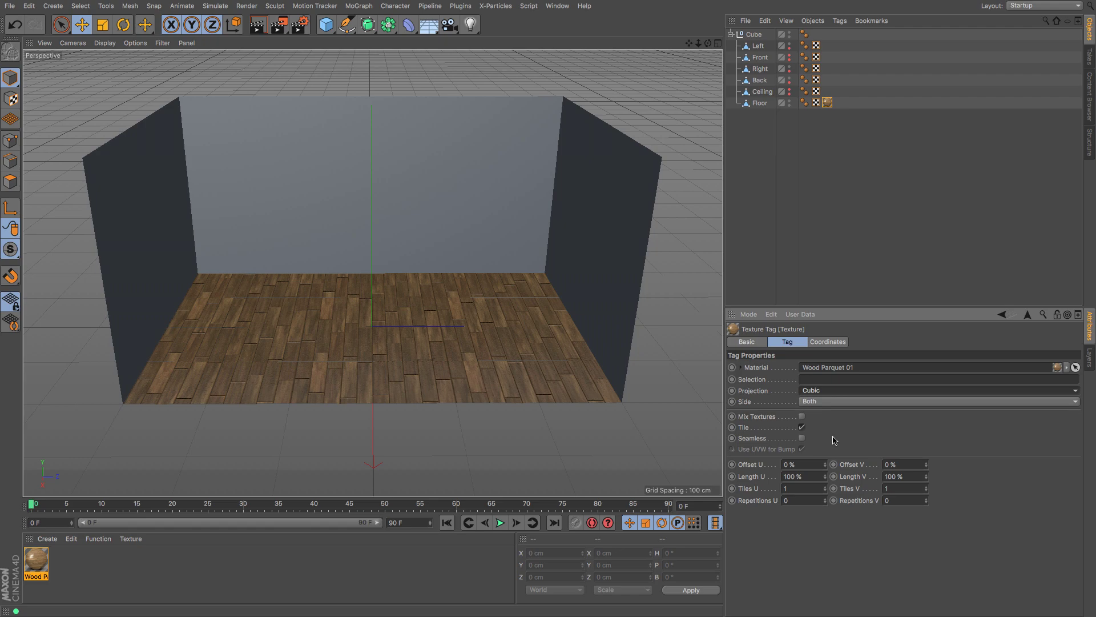
# Step: Rotate the floor's parquet texture by setting its heading rotation (R.H) to 90°
pyautogui.click(833, 343)
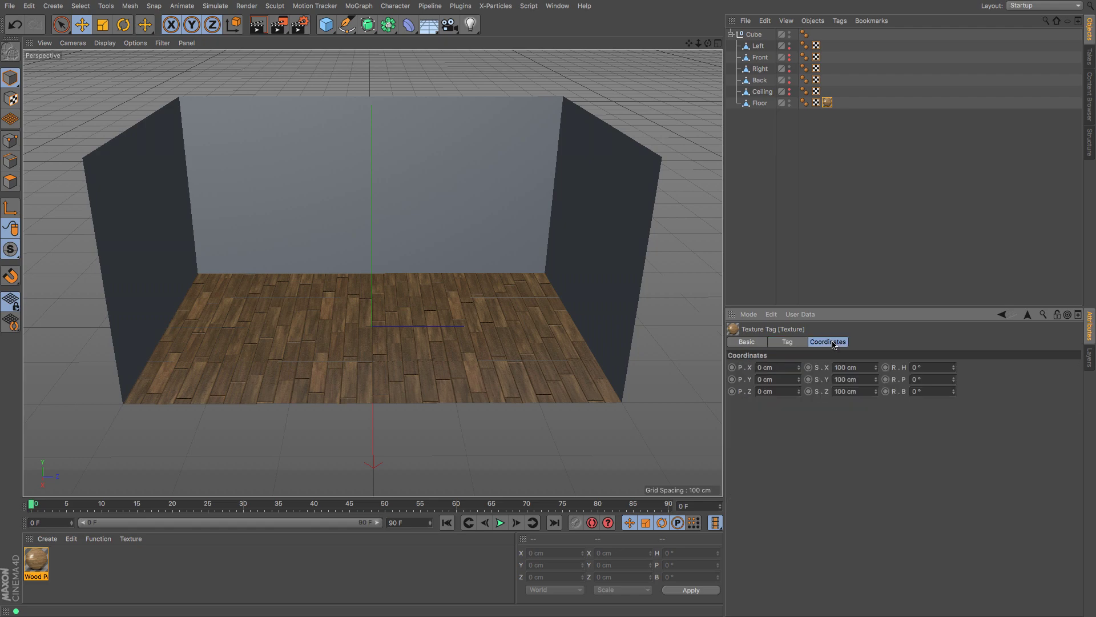
pyautogui.moveTo(957, 381); pyautogui.dragTo(954, 319)
pyautogui.rightClick(954, 380)
pyautogui.doubleClick(938, 370)
pyautogui.write('90')
pyautogui.press('Return')
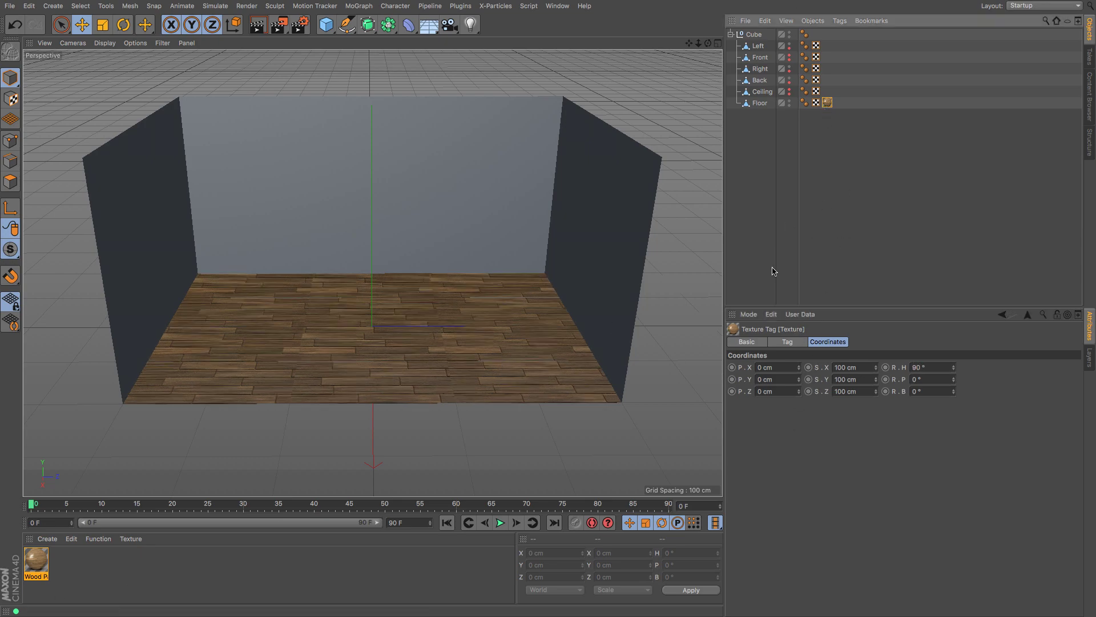
# Step: Enable Seamless for the floor's parquet texture and render the perspective view to check the floor
pyautogui.click(788, 342)
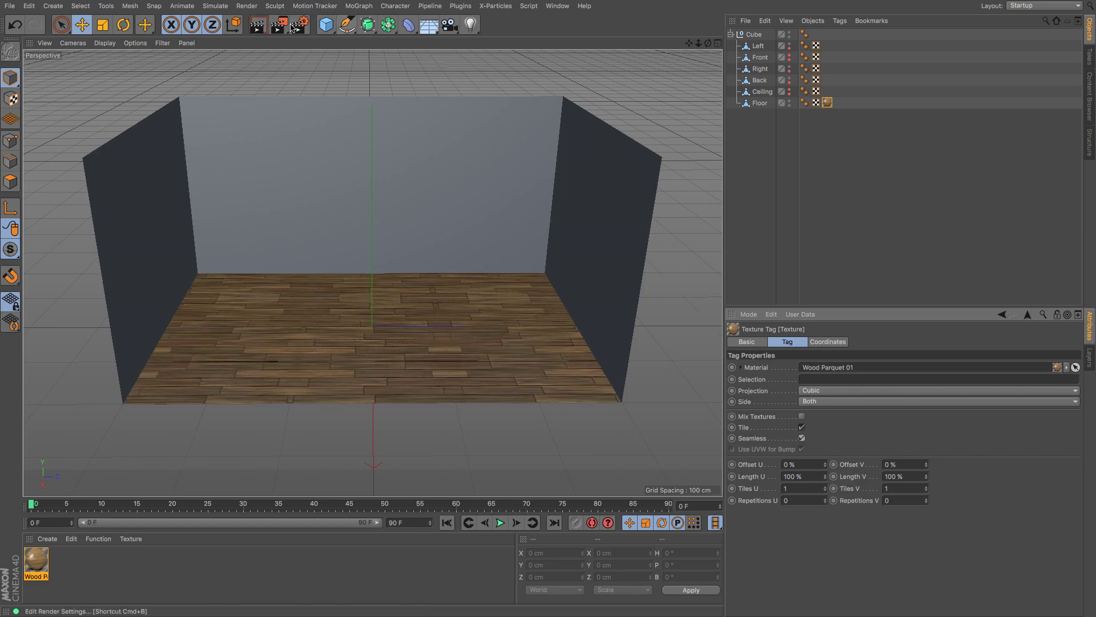
pyautogui.click(257, 24)
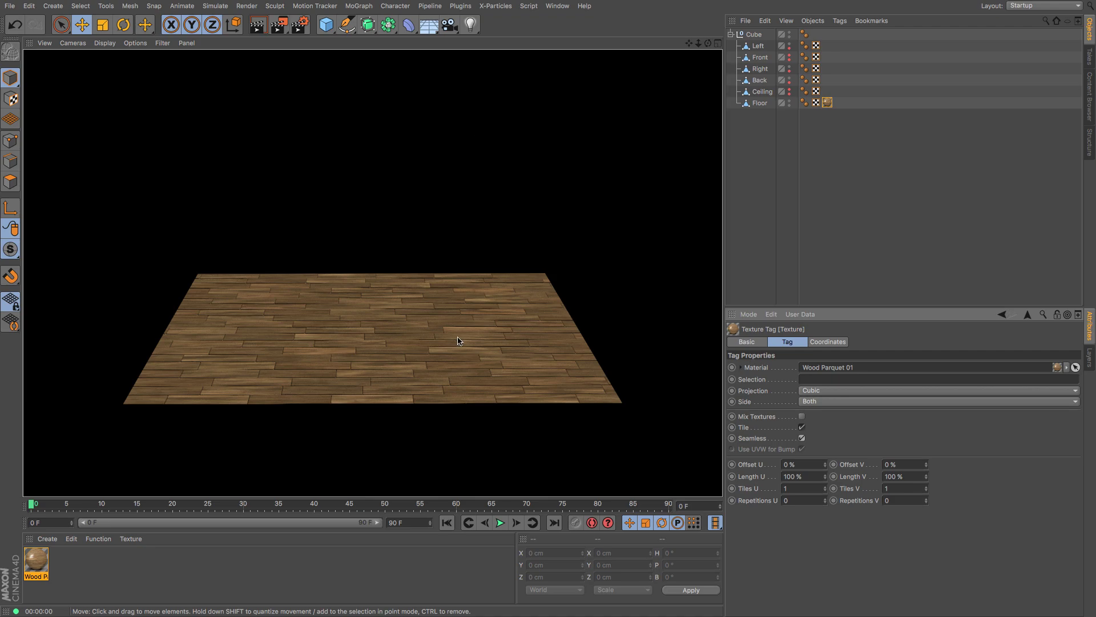
pyautogui.keyDown('alt'); pyautogui.moveTo(536, 329); pyautogui.dragTo(530, 334); pyautogui.keyUp('alt')
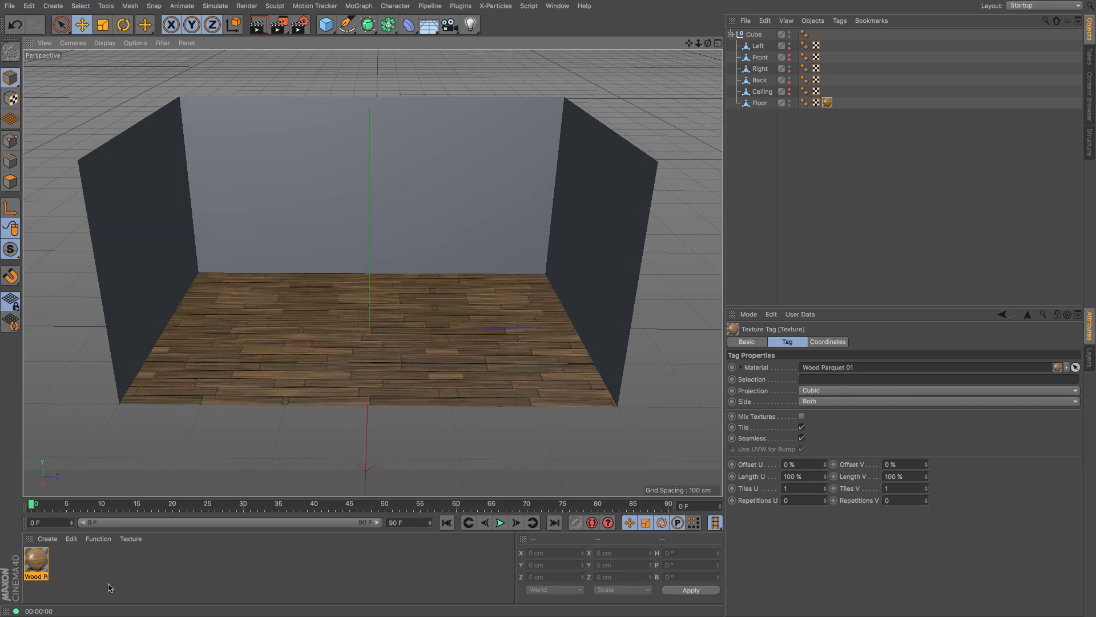
# Step: Create a new material and set its color to blue with hue 245° and saturation 100%
pyautogui.doubleClick(67, 567)
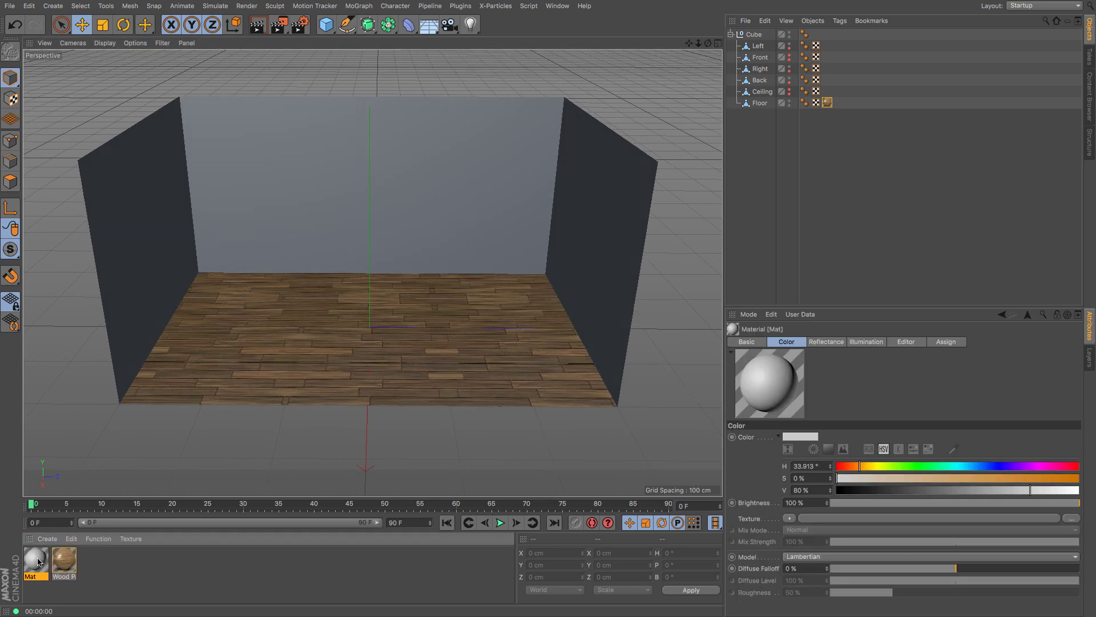
pyautogui.doubleClick(38, 562)
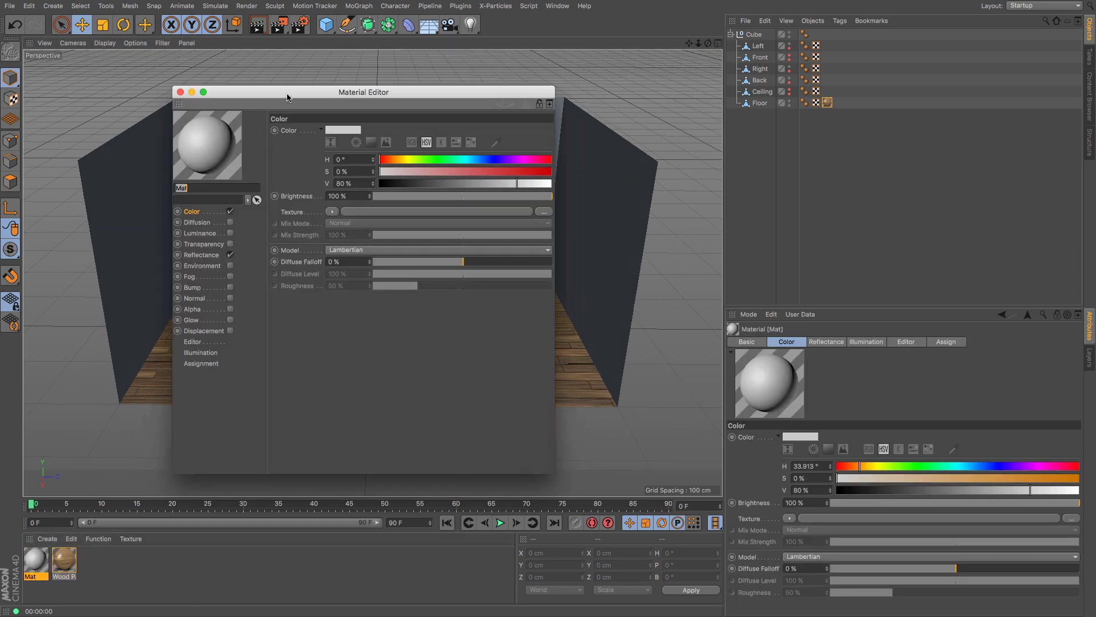
pyautogui.moveTo(284, 102); pyautogui.dragTo(450, 116)
pyautogui.moveTo(450, 118); pyautogui.dragTo(451, 120)
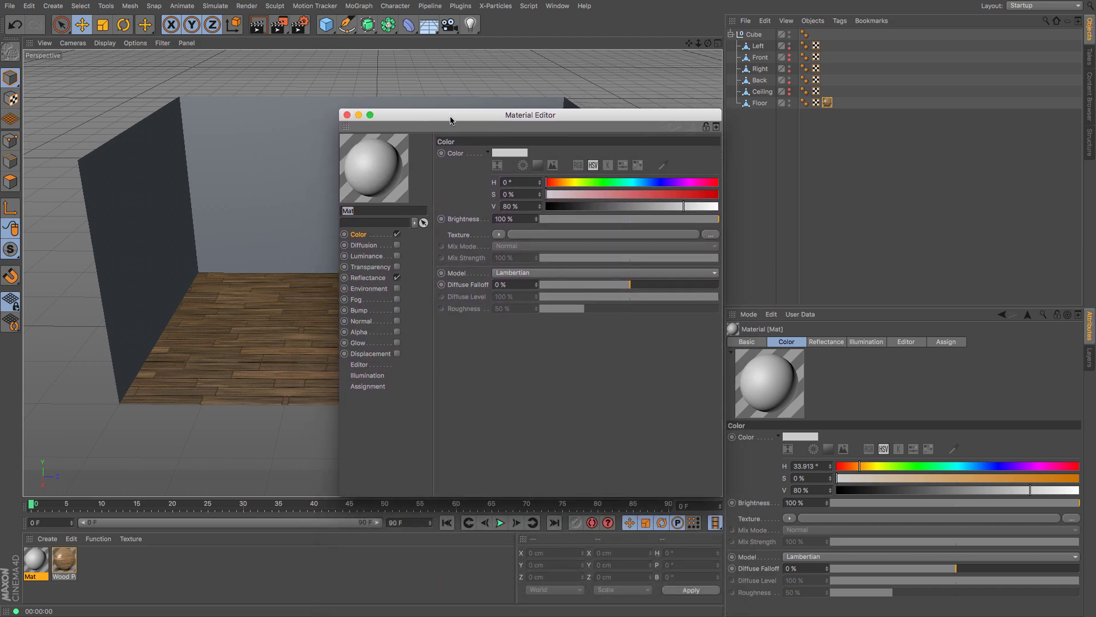
pyautogui.click(663, 183)
pyautogui.moveTo(684, 199); pyautogui.dragTo(721, 197)
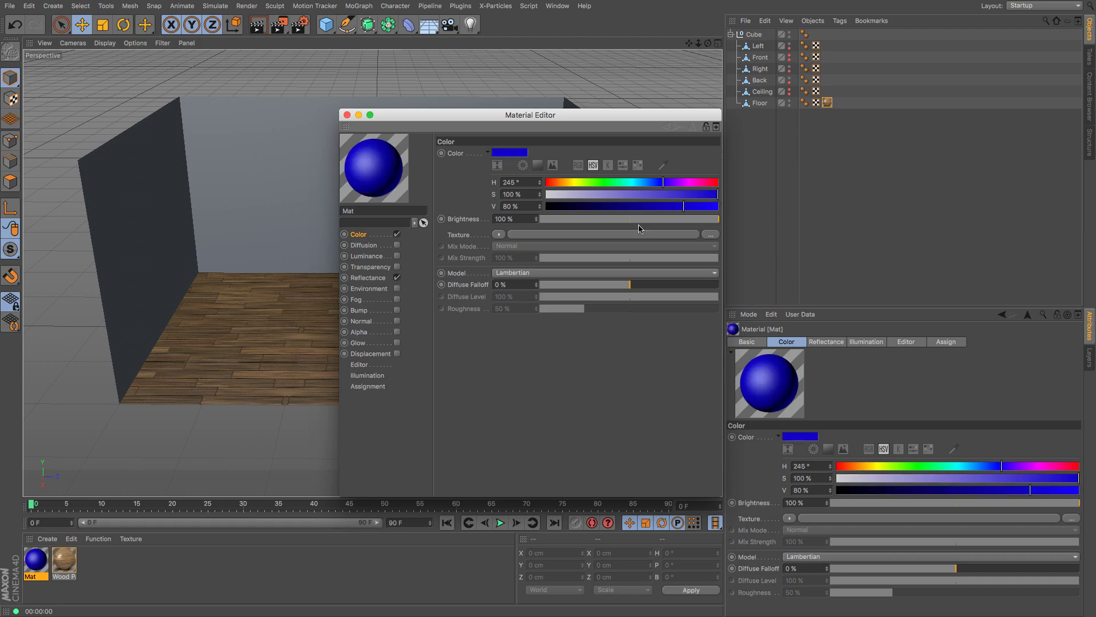
# Step: Set the blue material's global reflection brightness to 51% and add a Beckmann layer with 50% roughness, 5% reflection strength and 51% bump strength
pyautogui.click(374, 278)
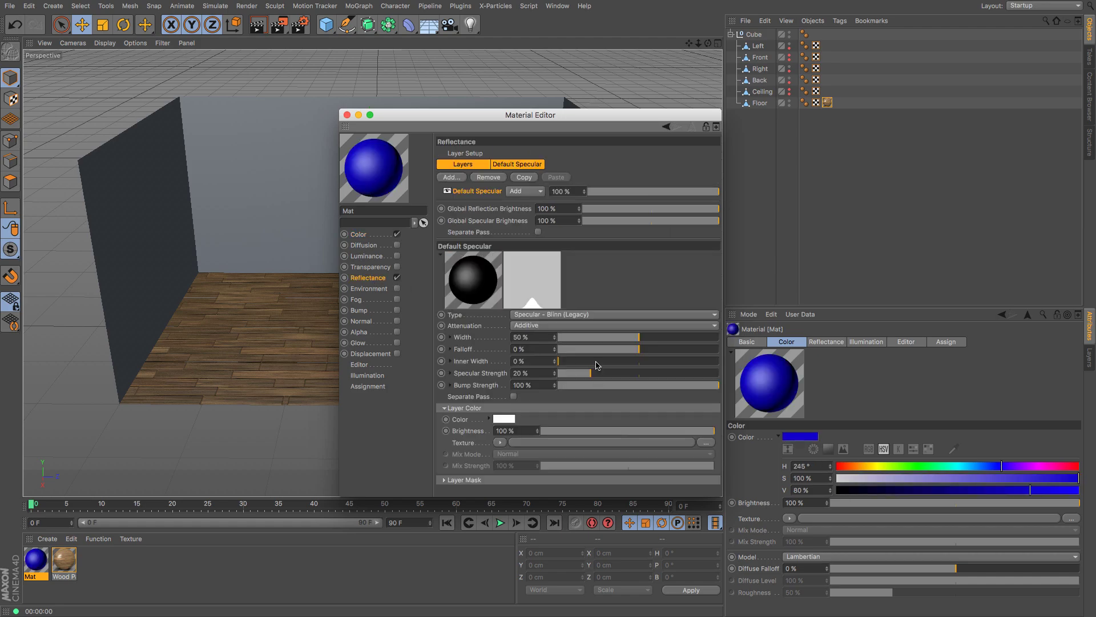
pyautogui.click(653, 211)
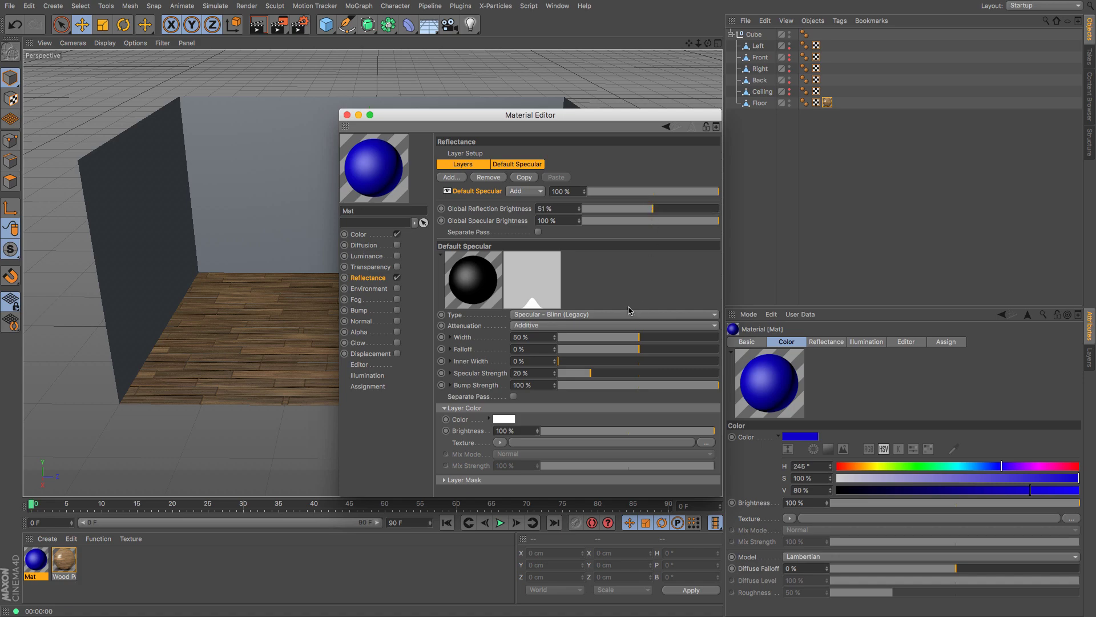
pyautogui.click(457, 179)
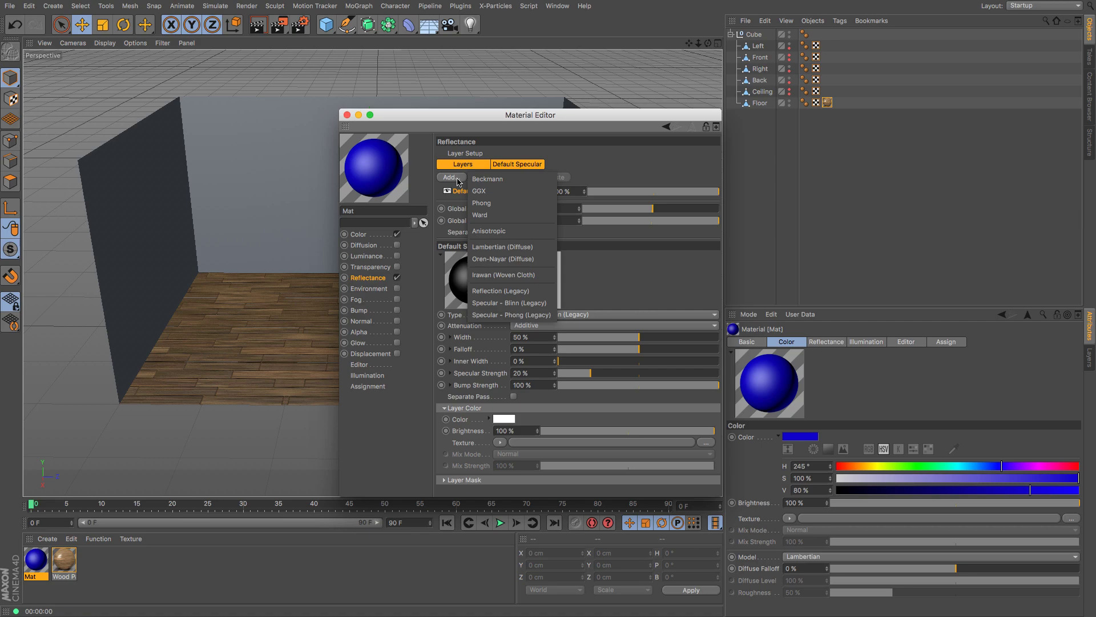
pyautogui.click(487, 180)
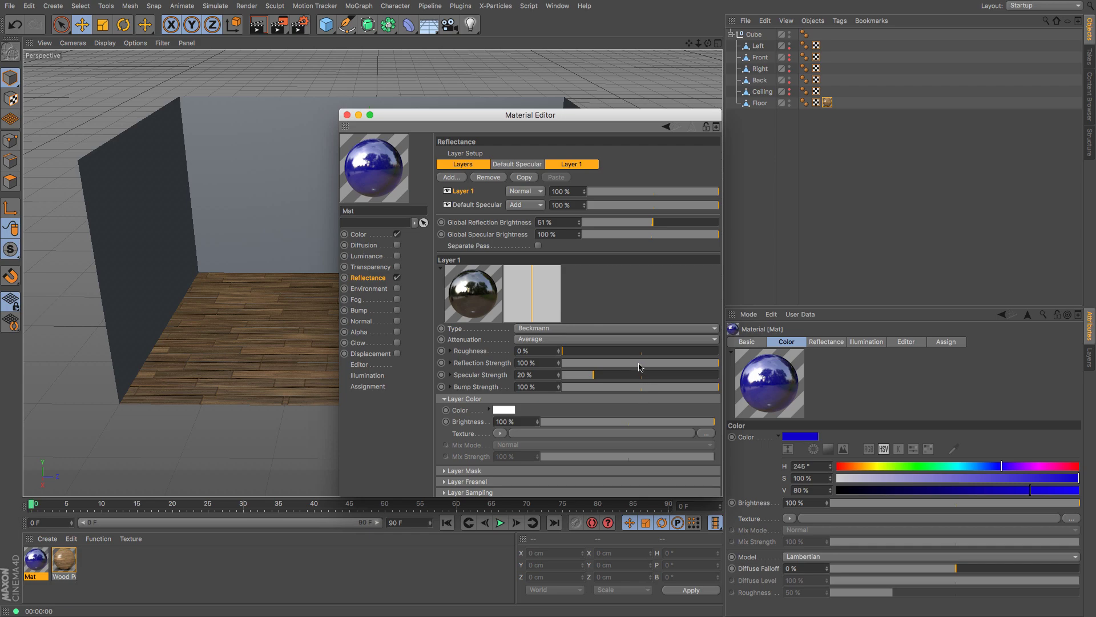
pyautogui.moveTo(639, 367)
pyautogui.mouseDown()
pyautogui.moveTo(571, 370)
pyautogui.moveTo(567, 351)
pyautogui.moveTo(641, 355)
pyautogui.mouseUp()
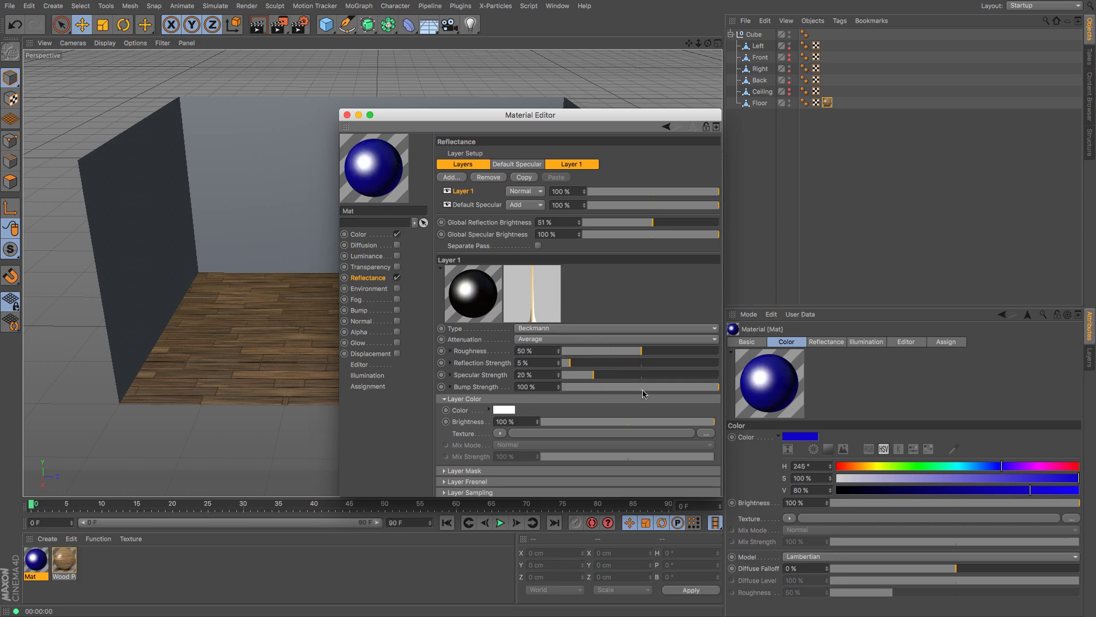
pyautogui.moveTo(644, 389)
pyautogui.mouseDown()
pyautogui.moveTo(656, 396)
pyautogui.moveTo(642, 393)
pyautogui.mouseUp()
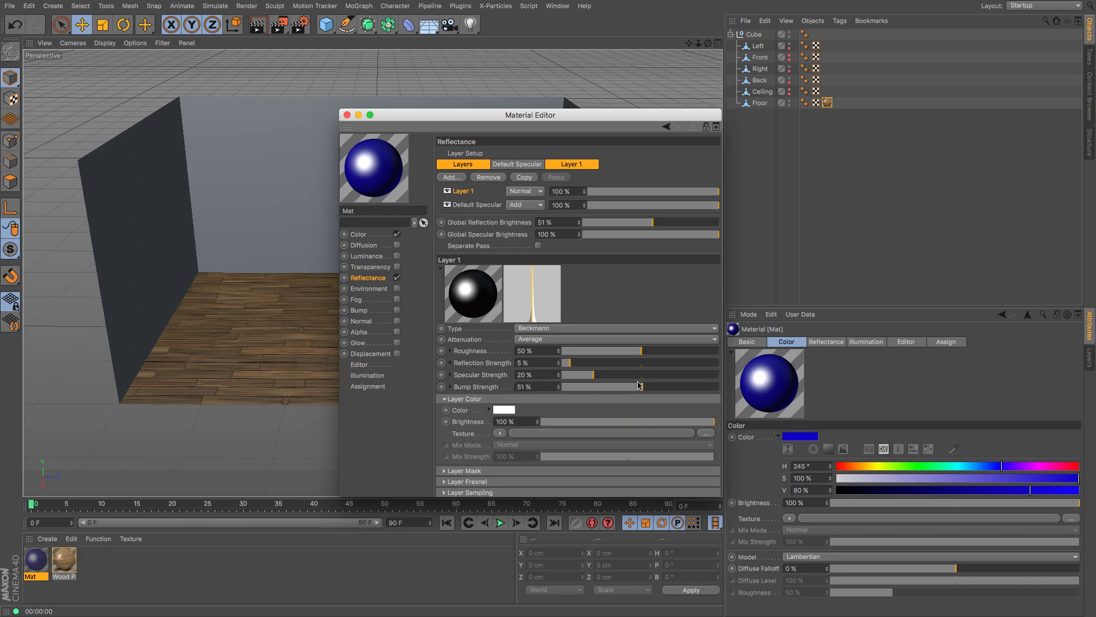
# Step: Set the blue material's global specular brightness and global reflection brightness to 7% each, and close the Material Editor
pyautogui.click(644, 236)
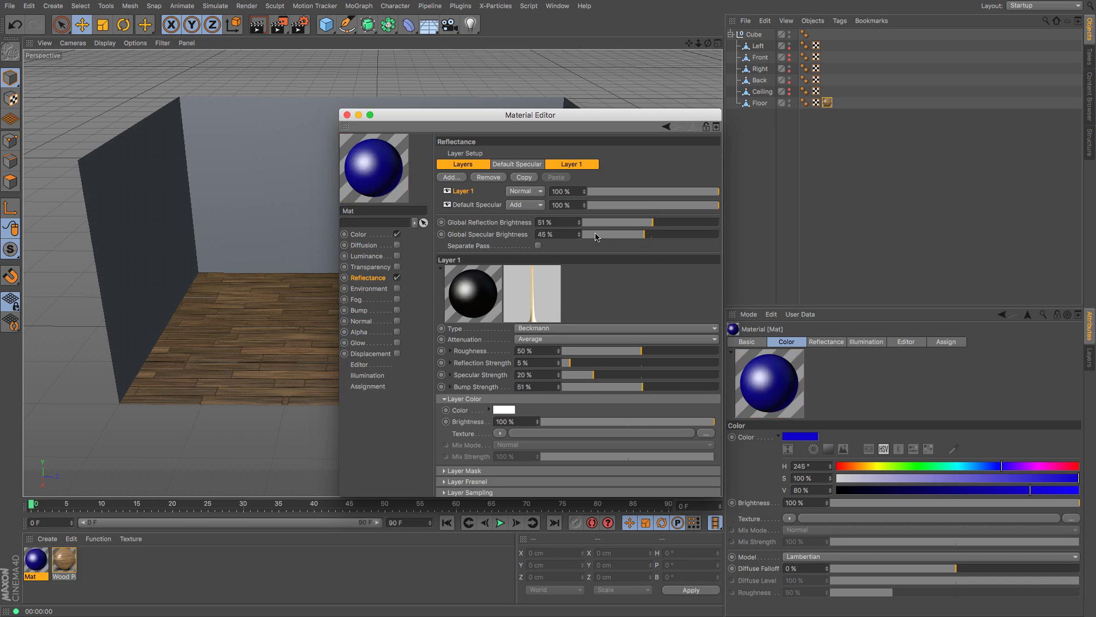
pyautogui.moveTo(596, 236)
pyautogui.mouseDown()
pyautogui.moveTo(605, 230)
pyautogui.moveTo(592, 234)
pyautogui.mouseUp()
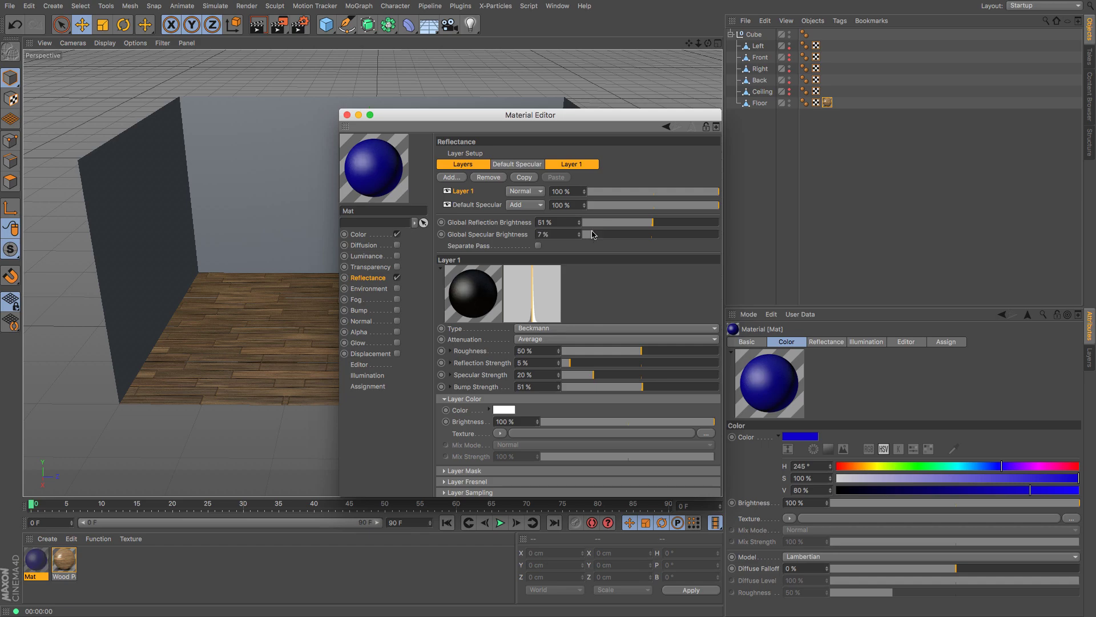
pyautogui.click(582, 223)
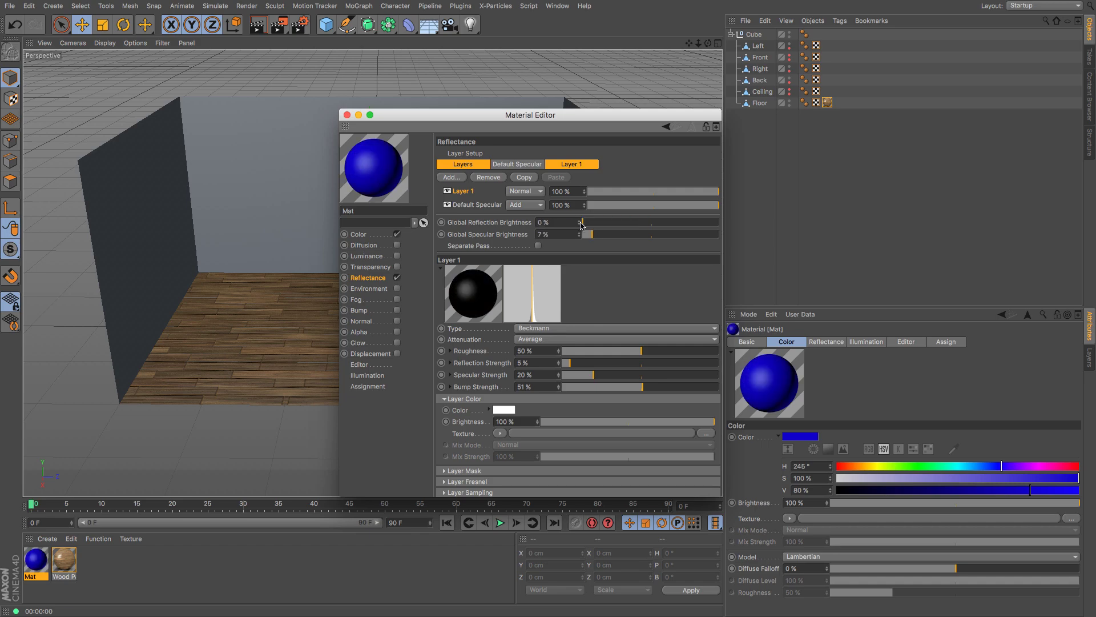
pyautogui.click(592, 226)
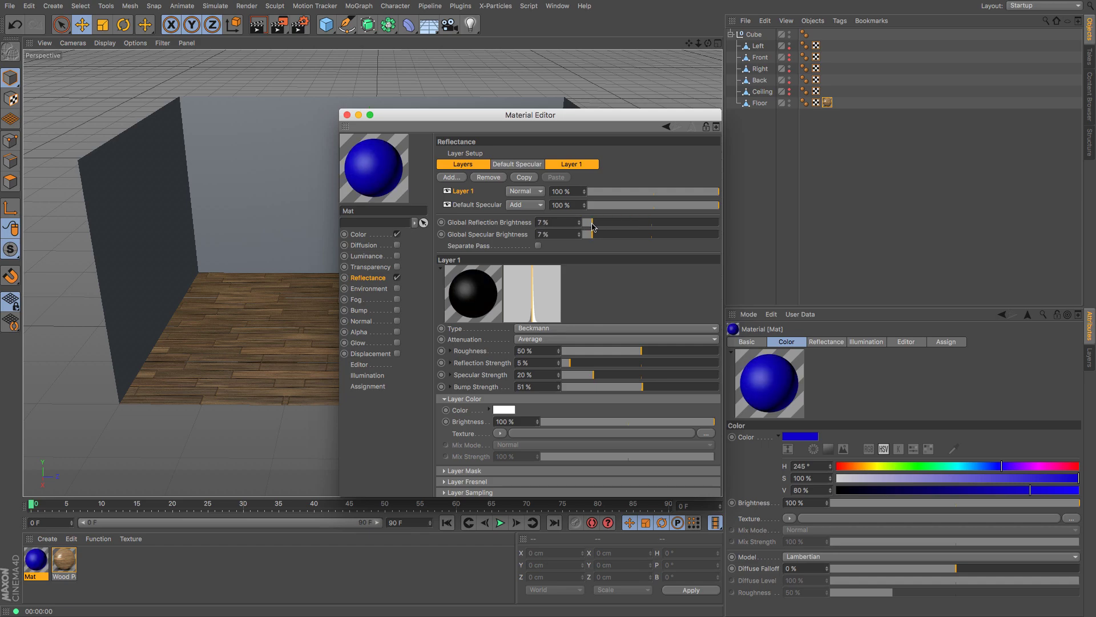
pyautogui.click(347, 116)
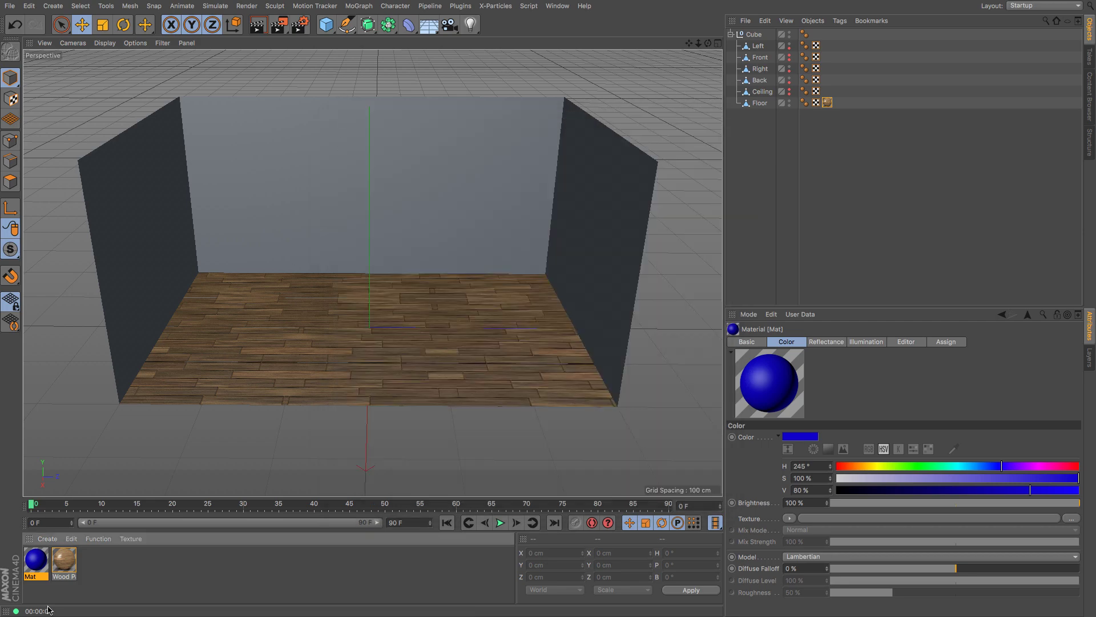
# Step: Apply the blue material to the Left, Back and Right walls
pyautogui.moveTo(36, 559); pyautogui.dragTo(130, 237)
pyautogui.moveTo(36, 560); pyautogui.dragTo(334, 201)
pyautogui.moveTo(55, 558); pyautogui.dragTo(627, 222)
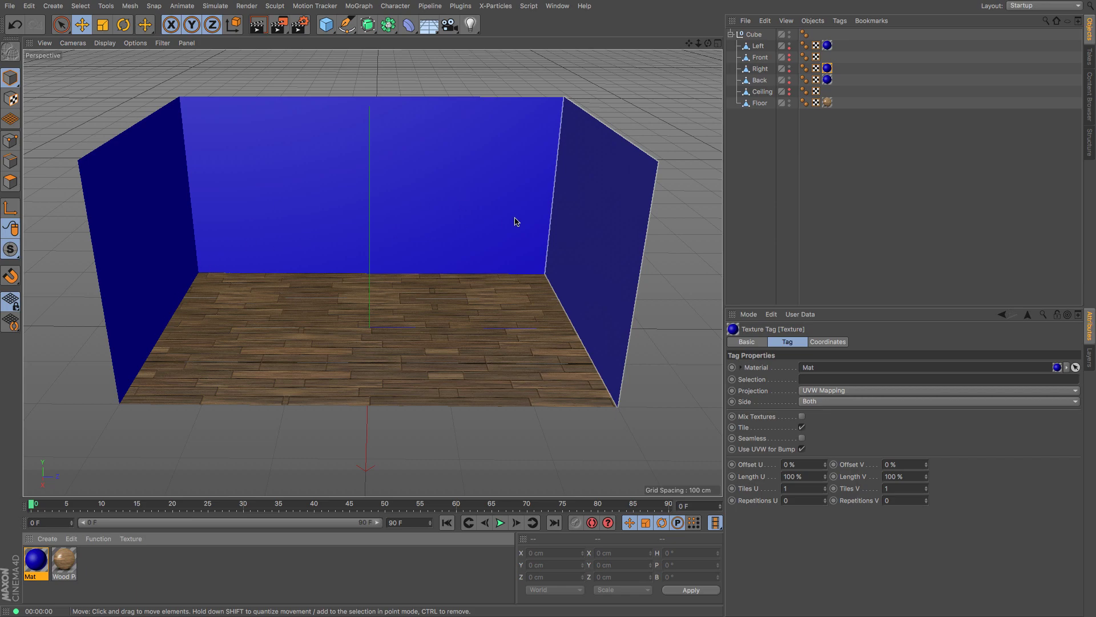
# Step: Make the Left, Right and Back walls visible in the renderer and render the perspective view
pyautogui.click(257, 24)
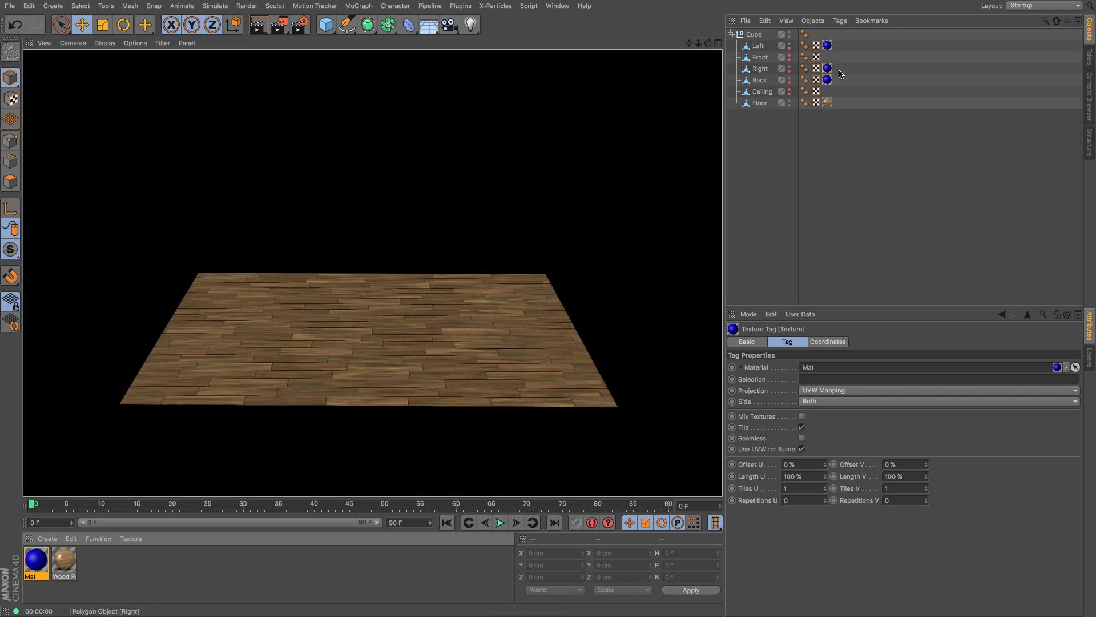
pyautogui.click(789, 83)
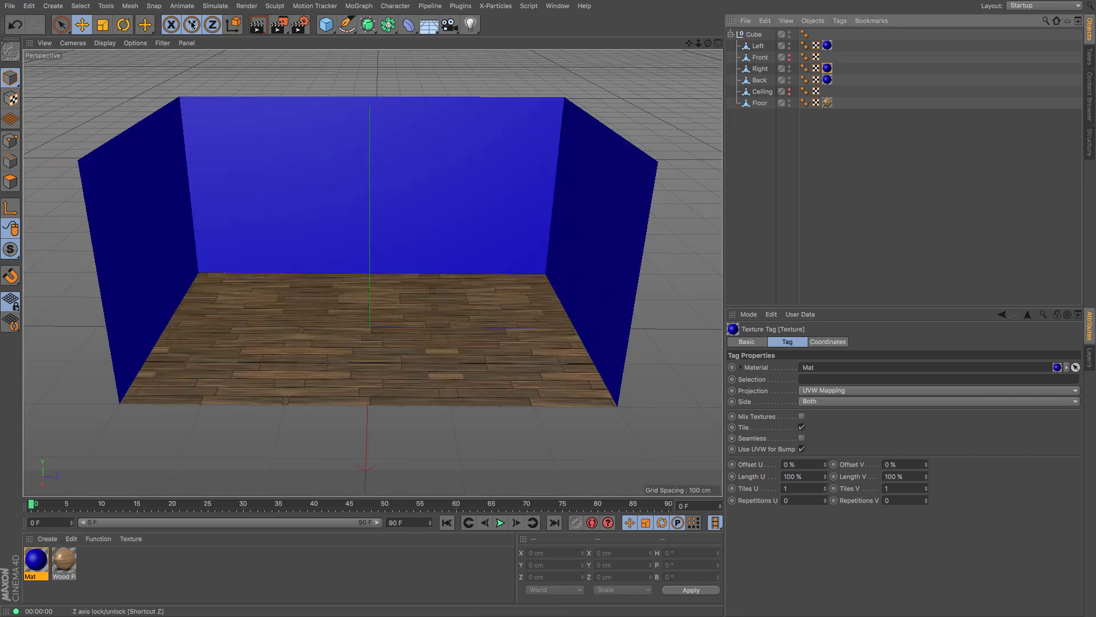
pyautogui.hotkey('ctrl', 'r')
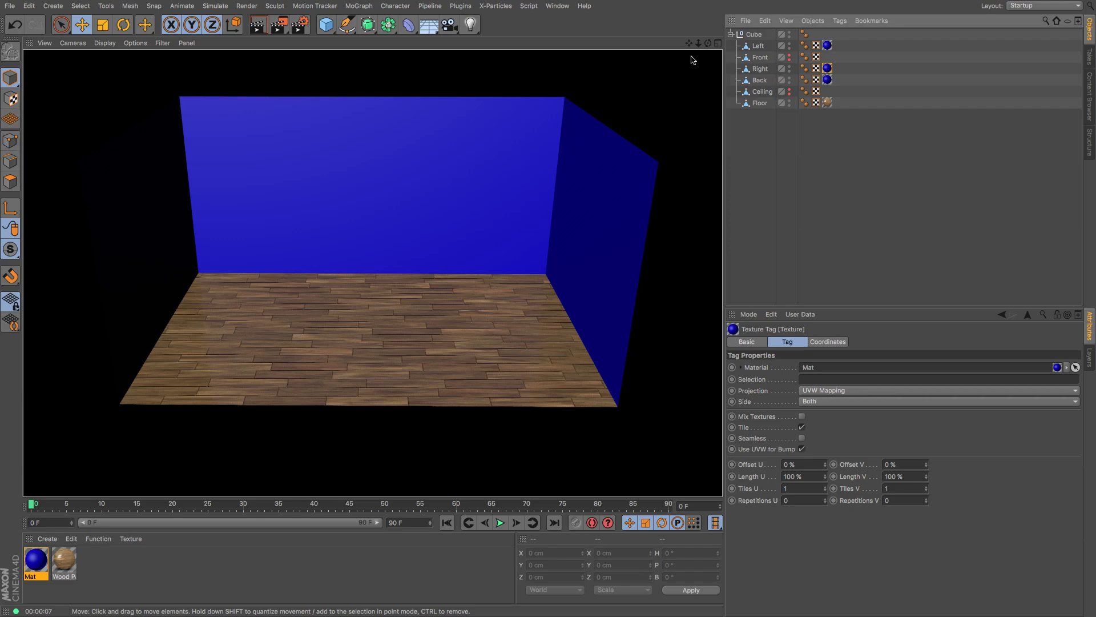
pyautogui.moveTo(708, 43); pyautogui.dragTo(372, 272)
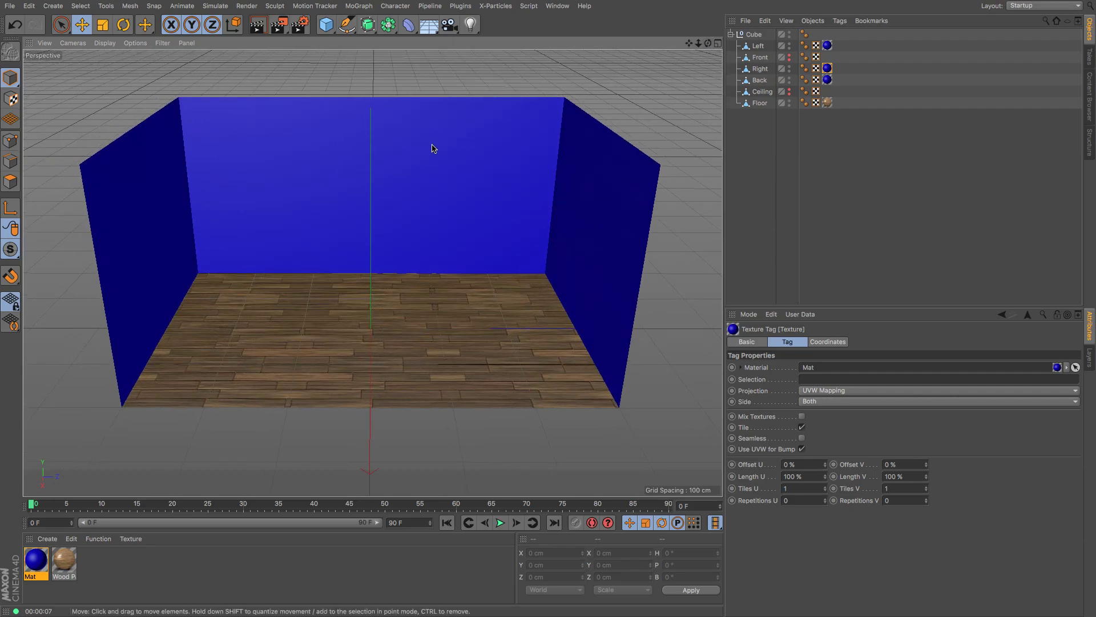
# Step: Hide the Back and Right walls in both the editor and the renderer
pyautogui.click(1090, 90)
pyautogui.click(1090, 34)
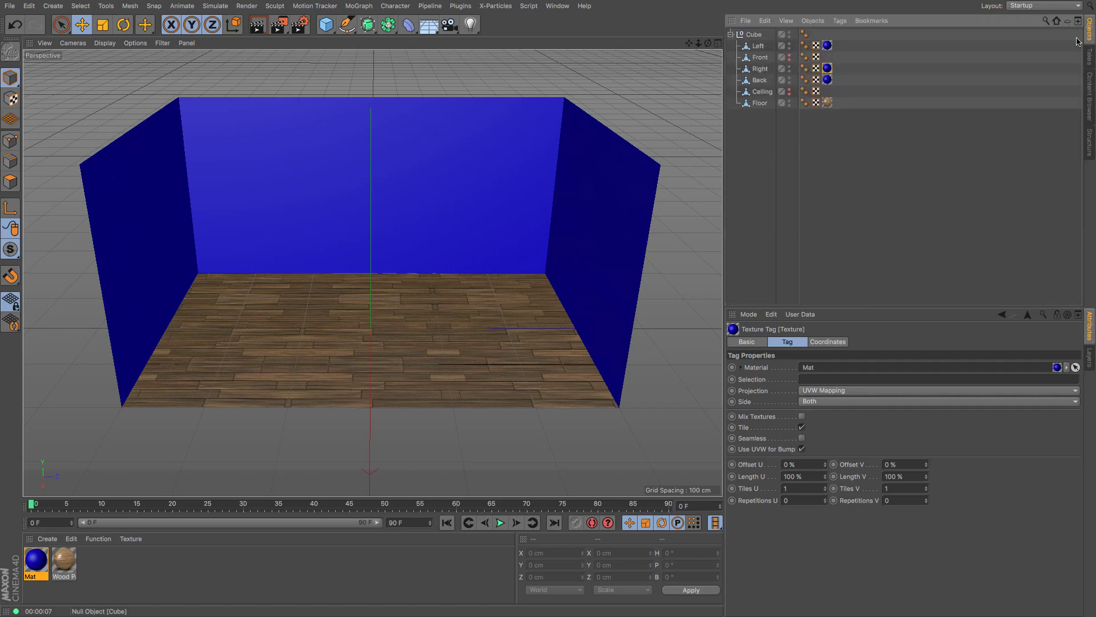
pyautogui.click(789, 80)
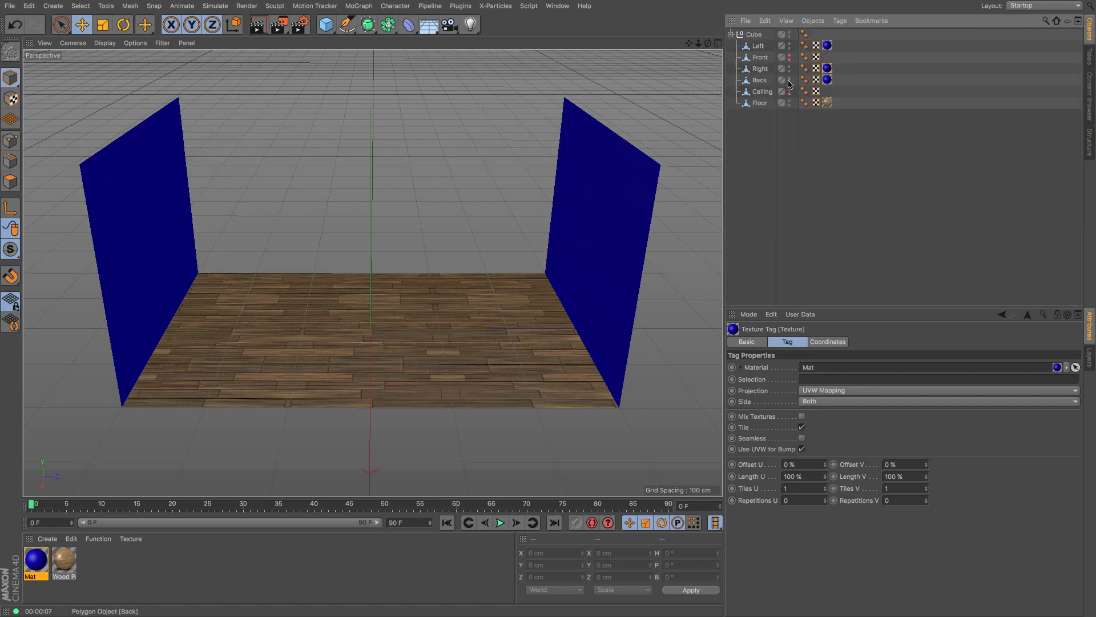
pyautogui.click(789, 71)
pyautogui.click(789, 69)
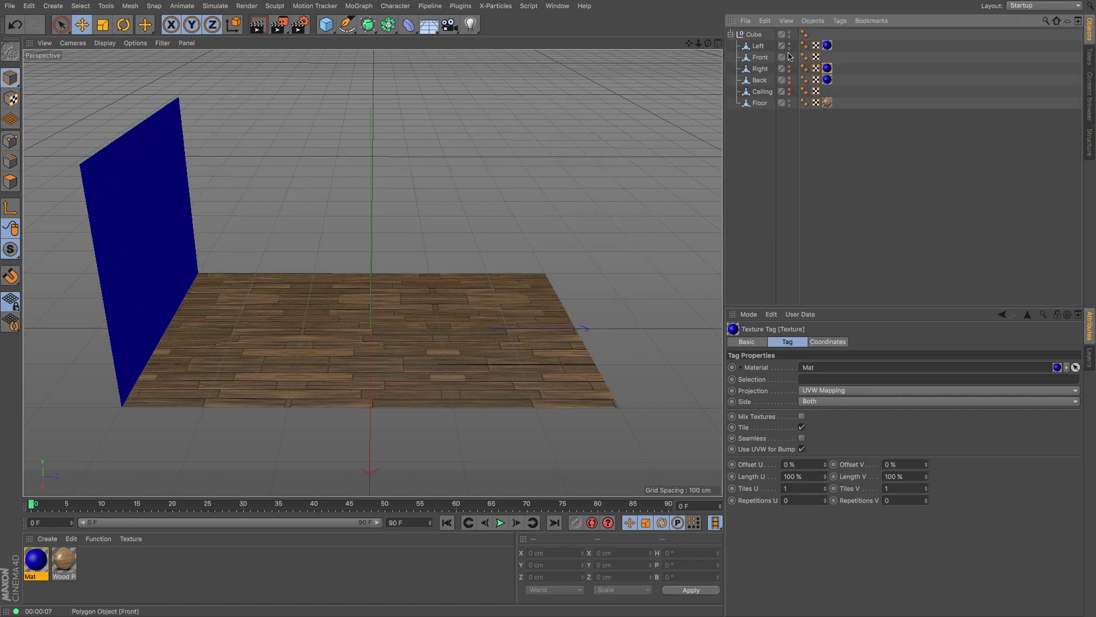
# Step: Hide the Left wall and add a Rectangle spline oriented in the ZY plane
pyautogui.click(789, 46)
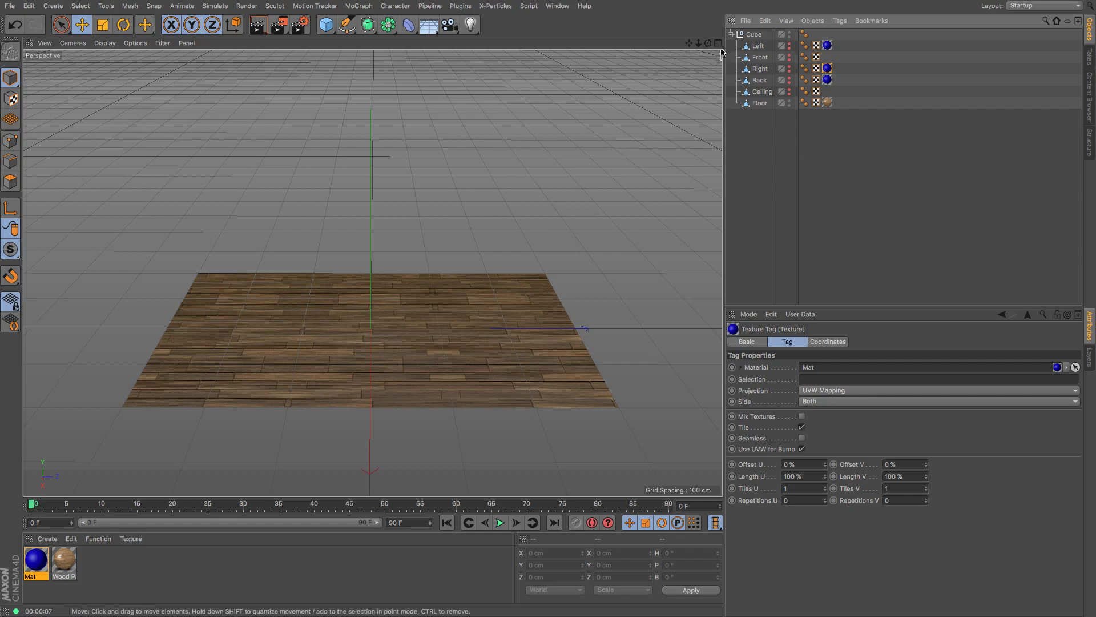
pyautogui.keyDown('alt'); pyautogui.moveTo(342, 268); pyautogui.dragTo(371, 273); pyautogui.keyUp('alt')
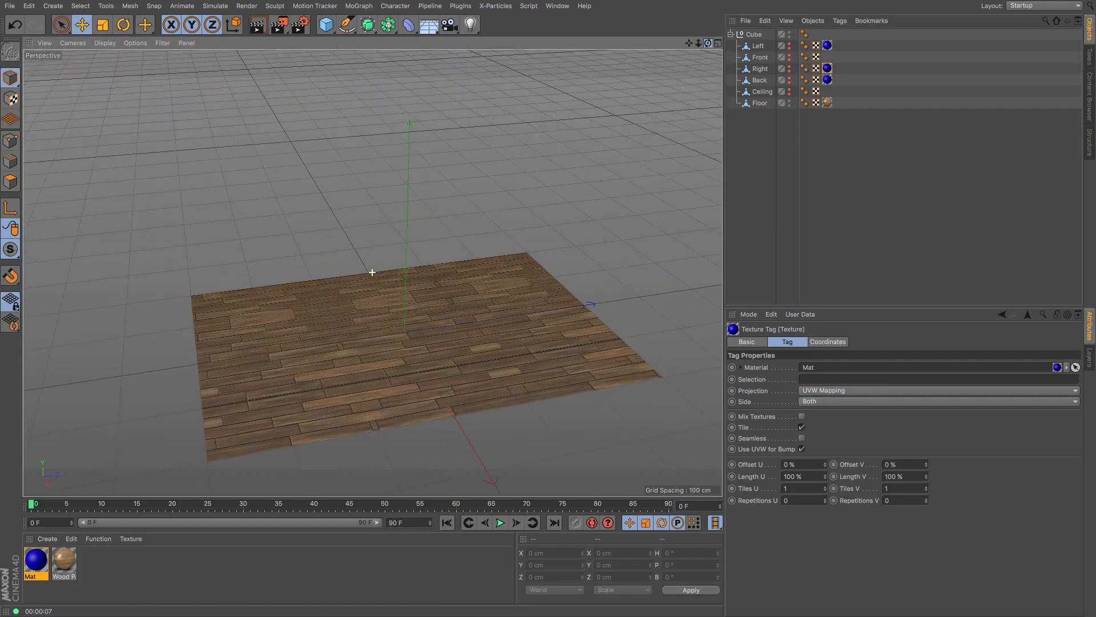
pyautogui.moveTo(689, 44); pyautogui.dragTo(690, 46)
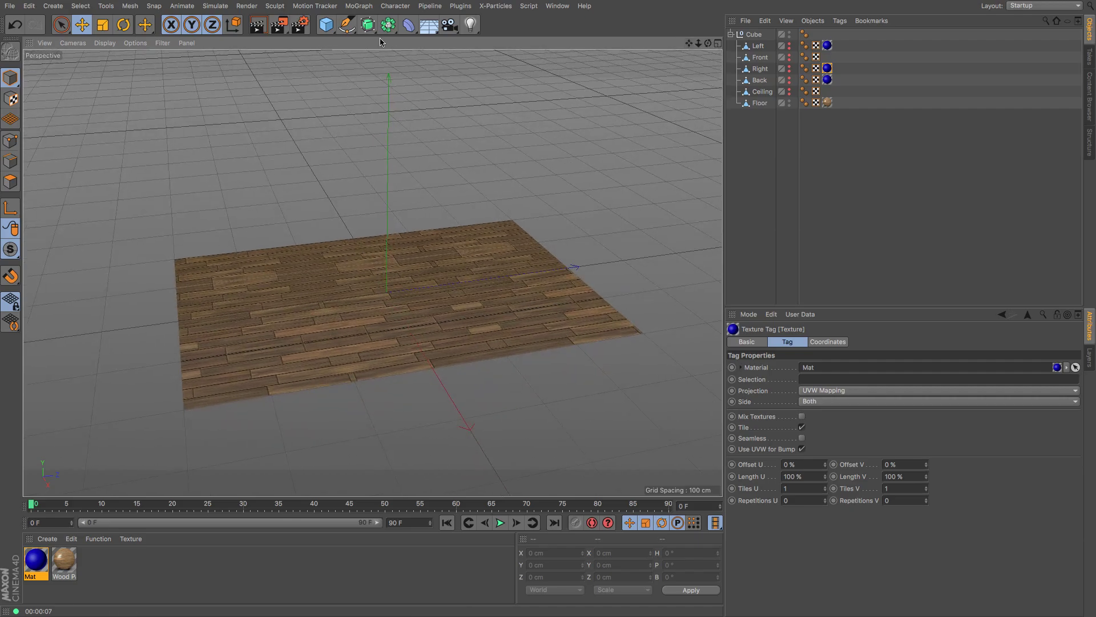
pyautogui.click(351, 28)
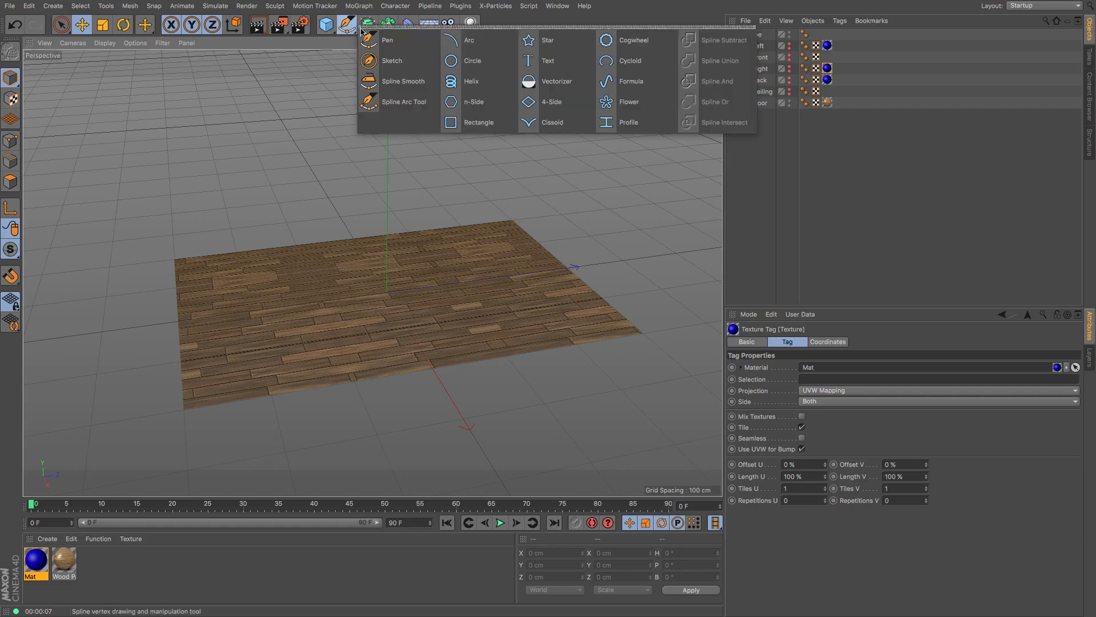
pyautogui.click(483, 122)
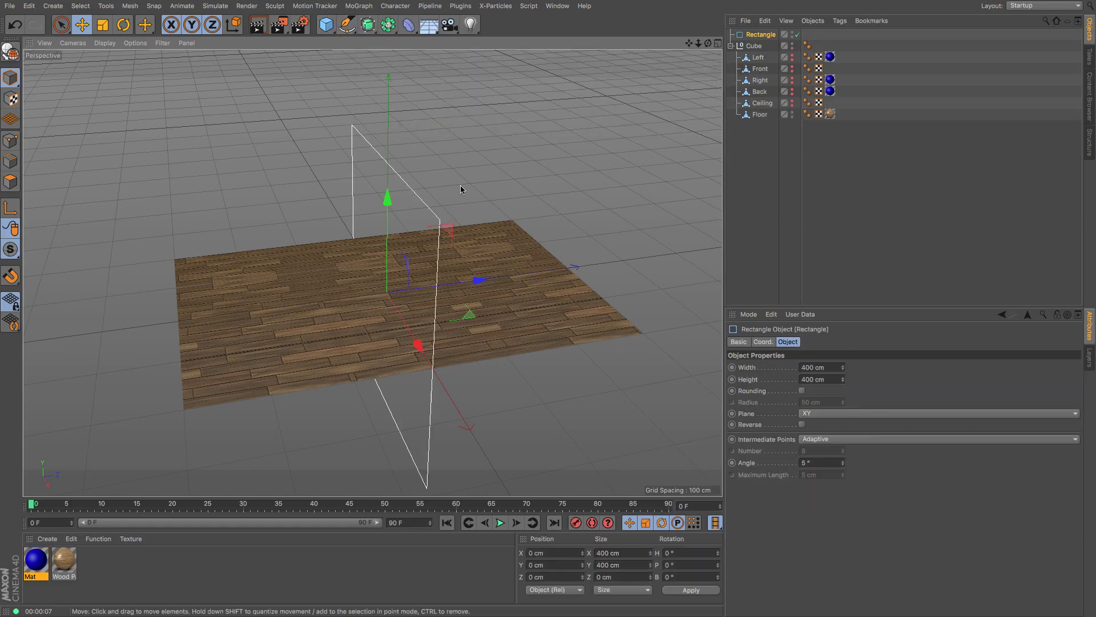
pyautogui.click(841, 416)
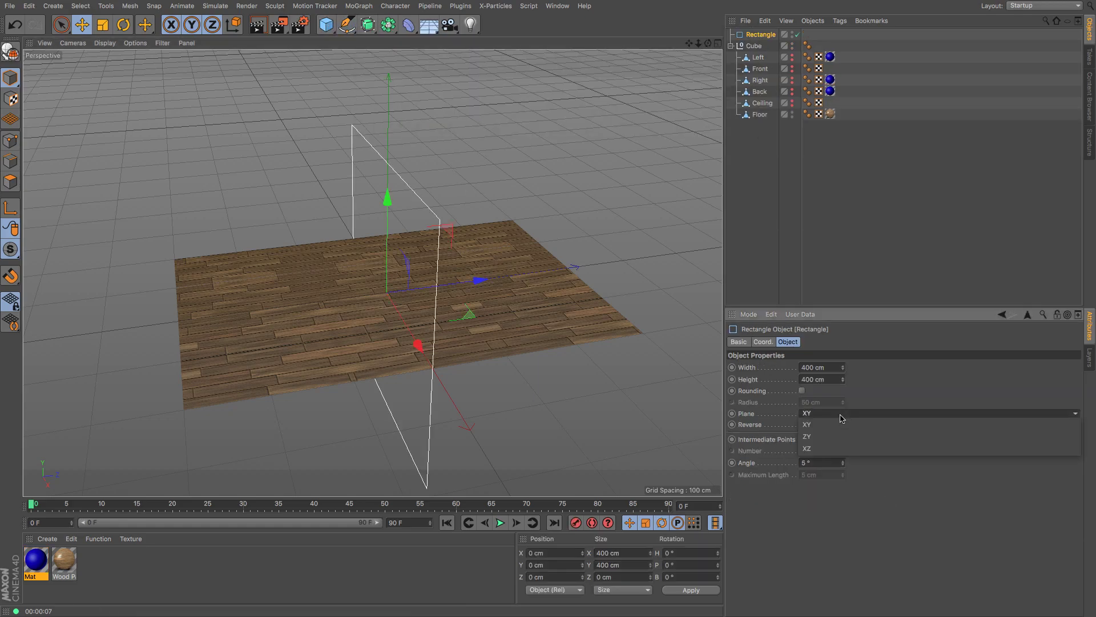
pyautogui.click(841, 436)
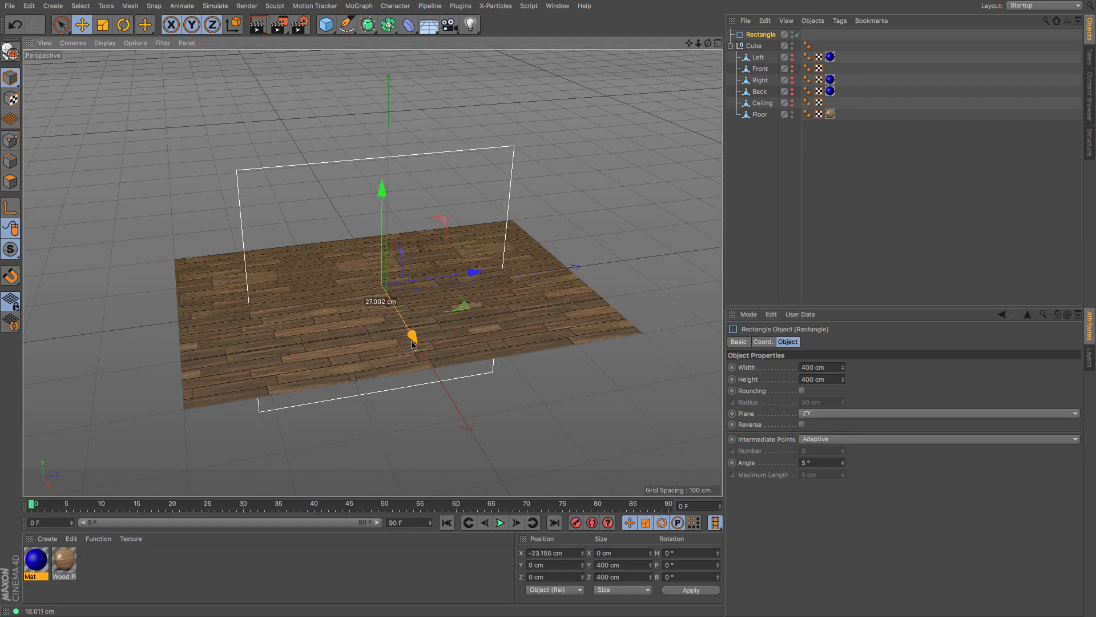
# Step: Move the rectangle spline to the floor's rear edge at X -200 cm and switch its position coordinates to World
pyautogui.moveTo(417, 346); pyautogui.dragTo(363, 302)
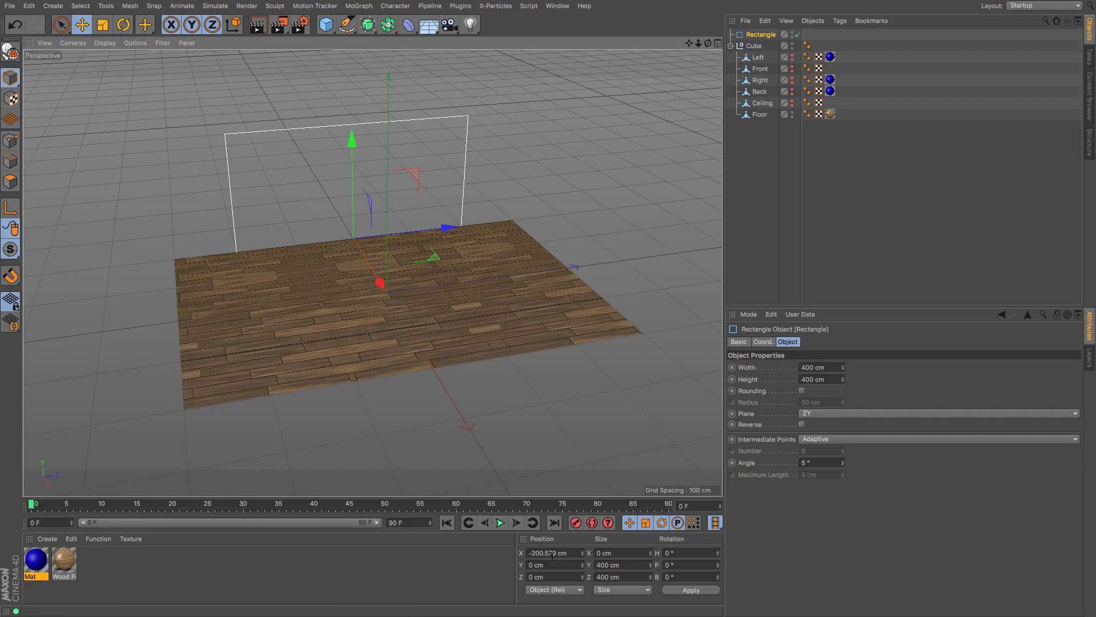
pyautogui.moveTo(556, 552); pyautogui.dragTo(544, 553)
pyautogui.press('BackSpace')
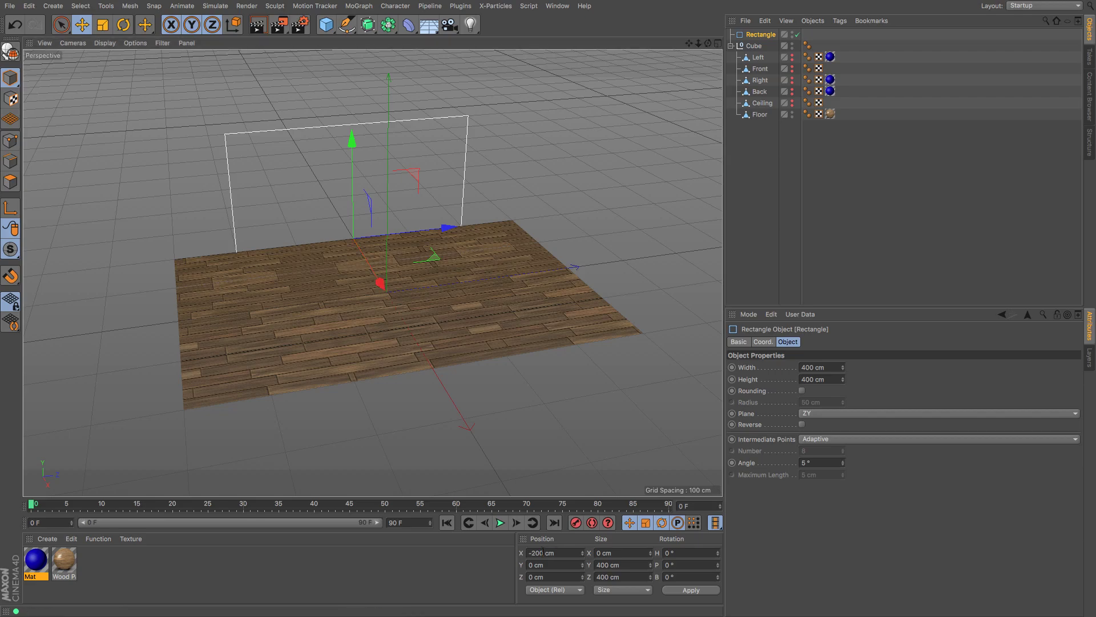
pyautogui.click(553, 589)
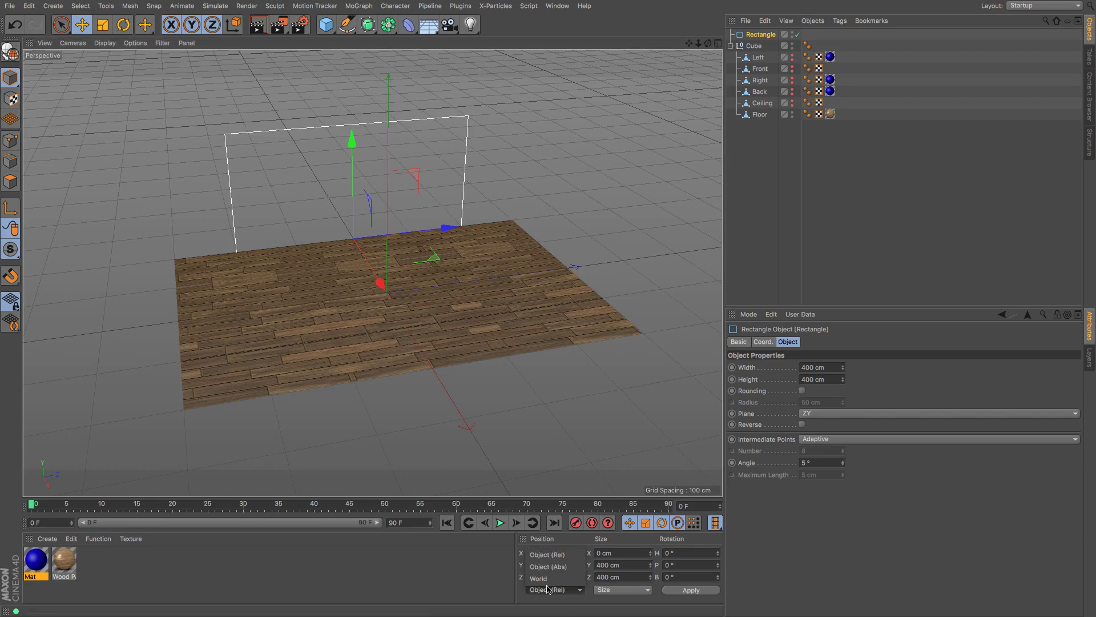
pyautogui.click(551, 579)
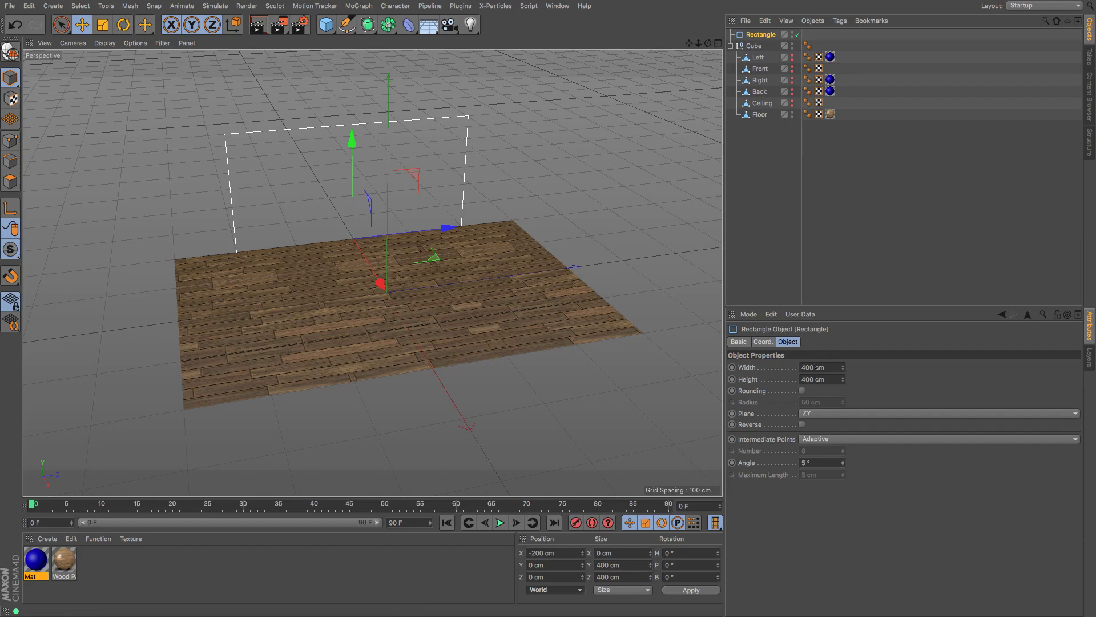
# Step: Set the rectangle's height to 300 cm and raise it to Y 150 cm so it stands on the floor
pyautogui.doubleClick(816, 379)
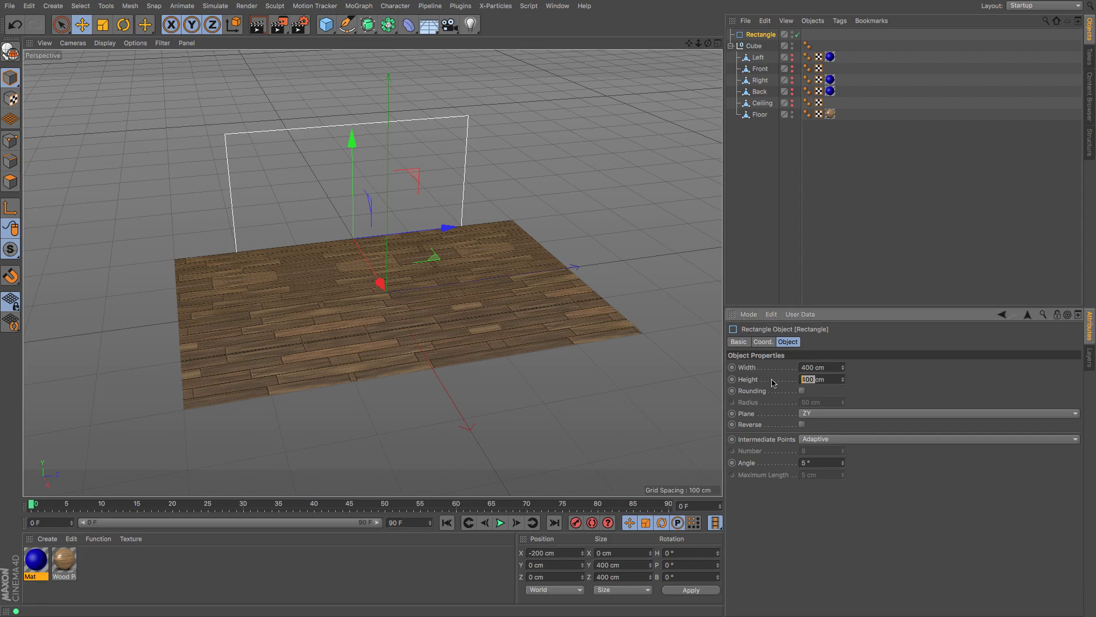
pyautogui.write('300')
pyautogui.press('Return')
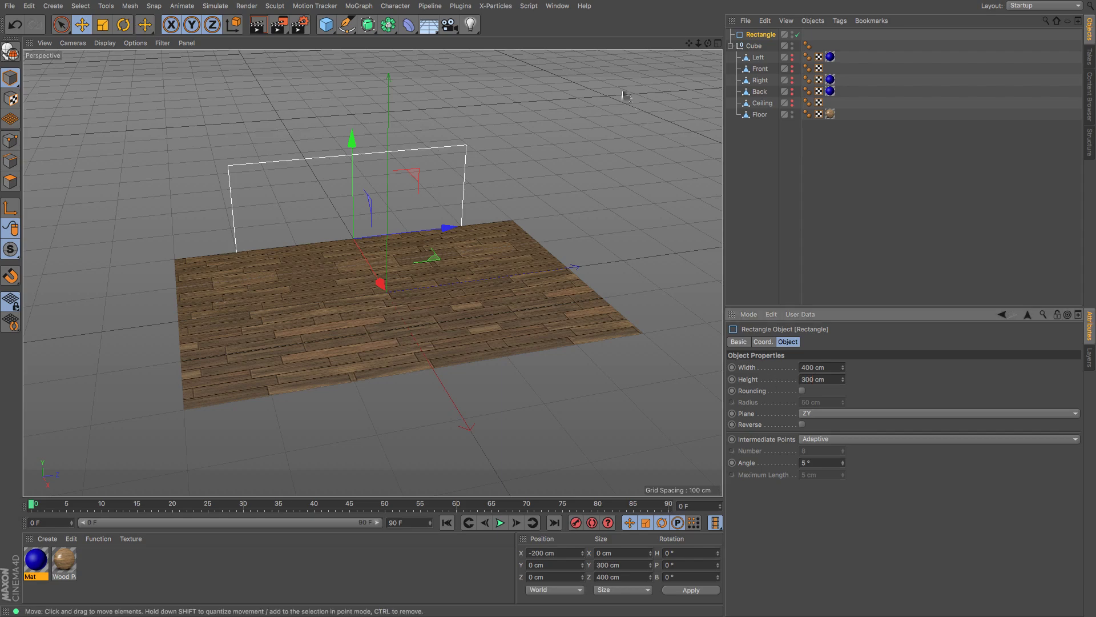
pyautogui.moveTo(352, 137); pyautogui.dragTo(344, 54)
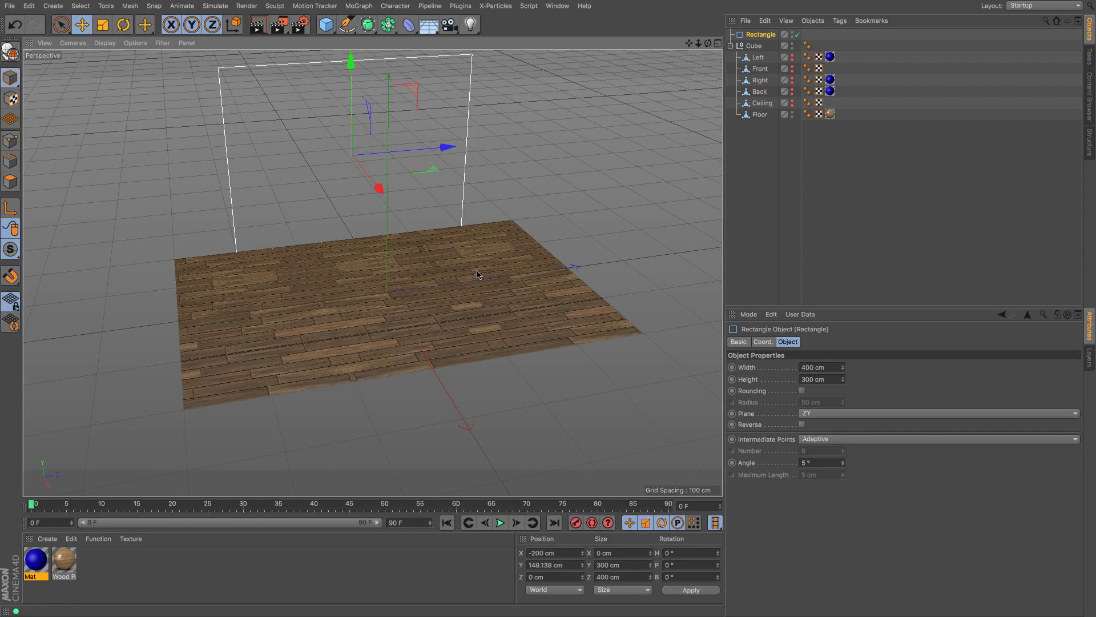
pyautogui.doubleClick(539, 565)
pyautogui.write('150')
pyautogui.press('Return')
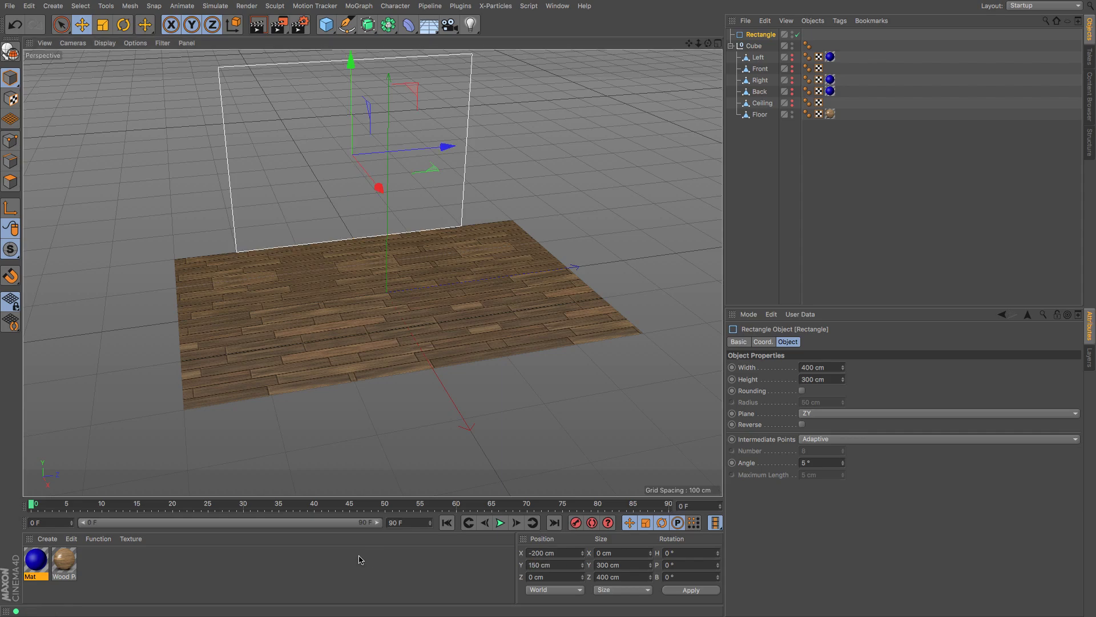
# Step: Set the rectangle's width to 600 cm and round its corners with a 100 cm radius
pyautogui.moveTo(690, 44); pyautogui.dragTo(691, 56)
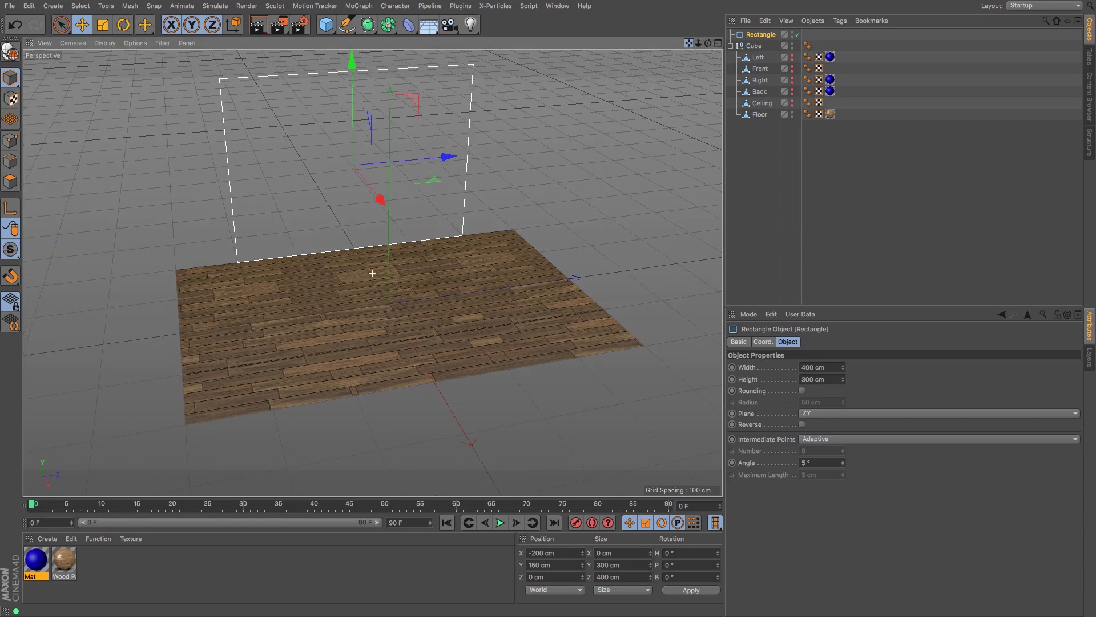
pyautogui.click(808, 369)
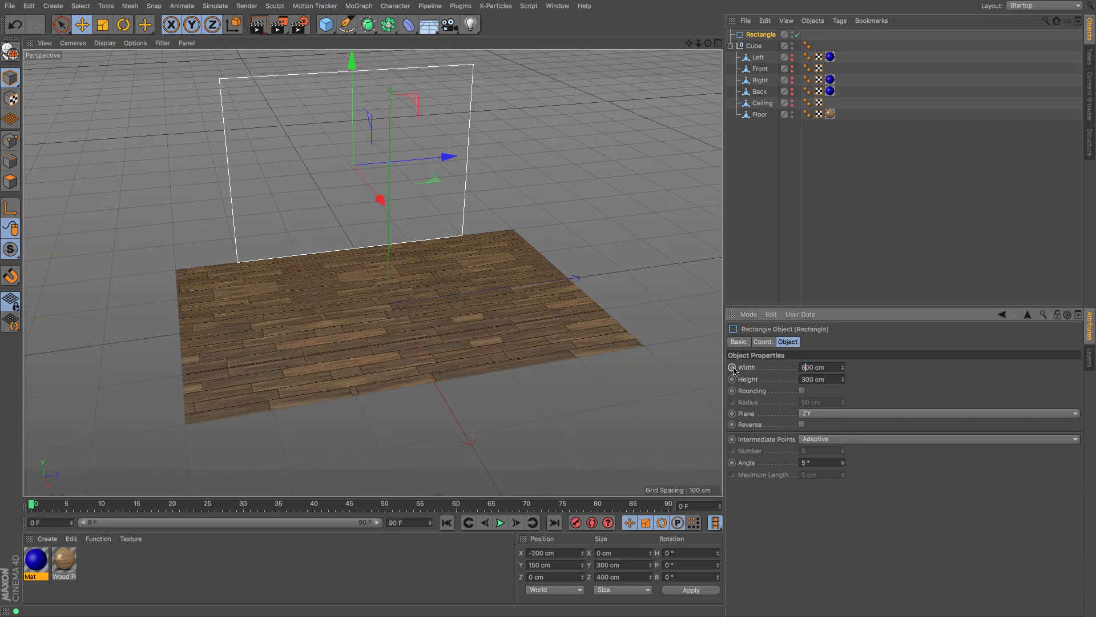
pyautogui.press('Return')
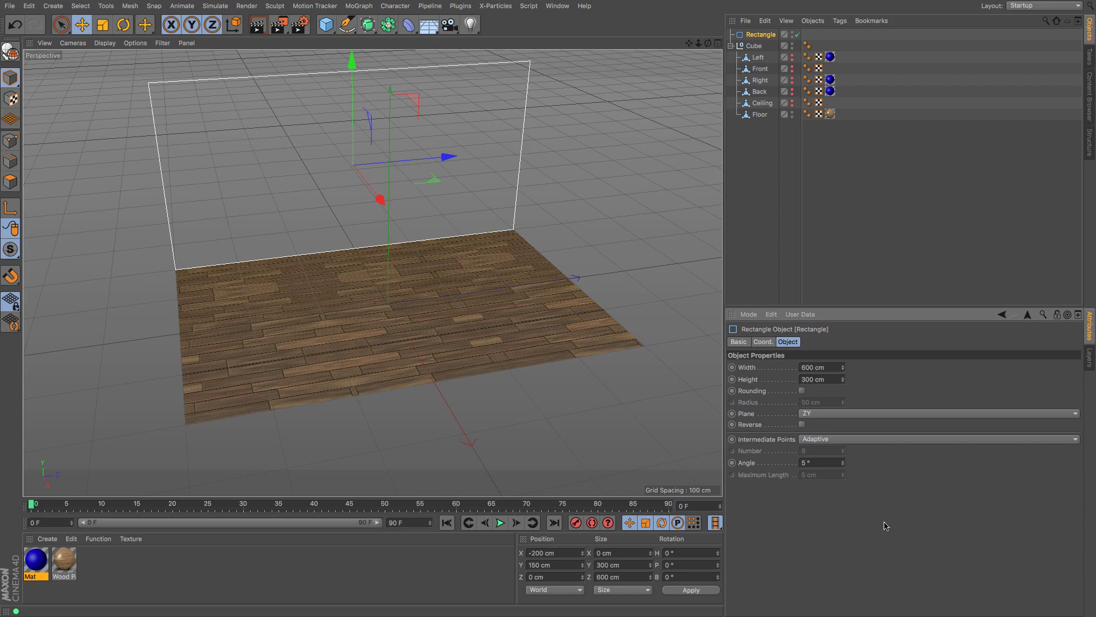
pyautogui.click(802, 391)
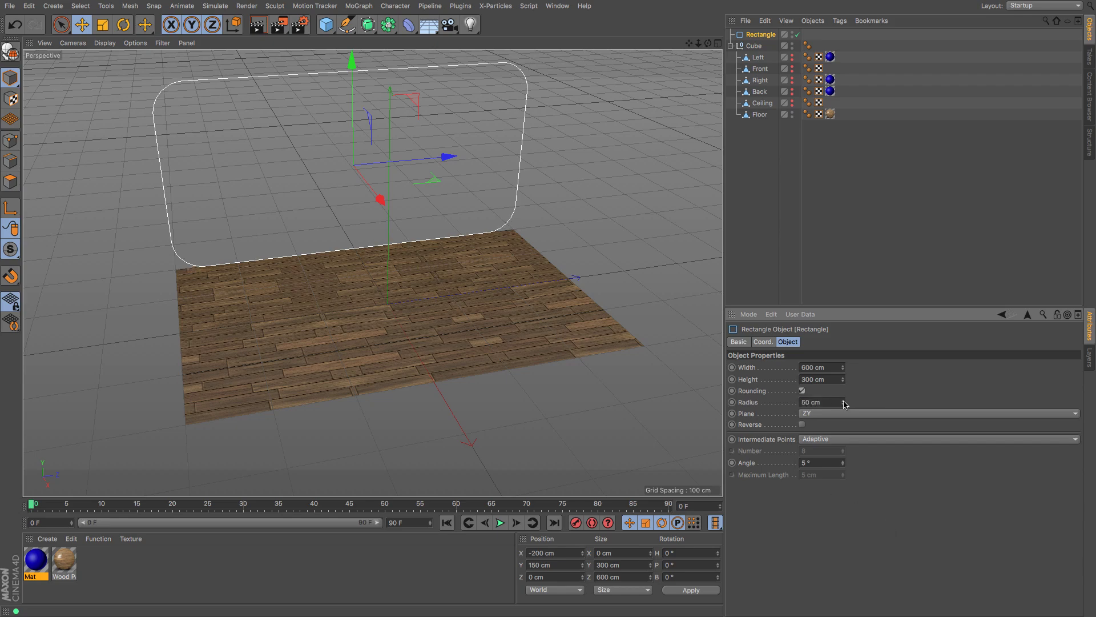
pyautogui.moveTo(845, 405); pyautogui.dragTo(789, 398)
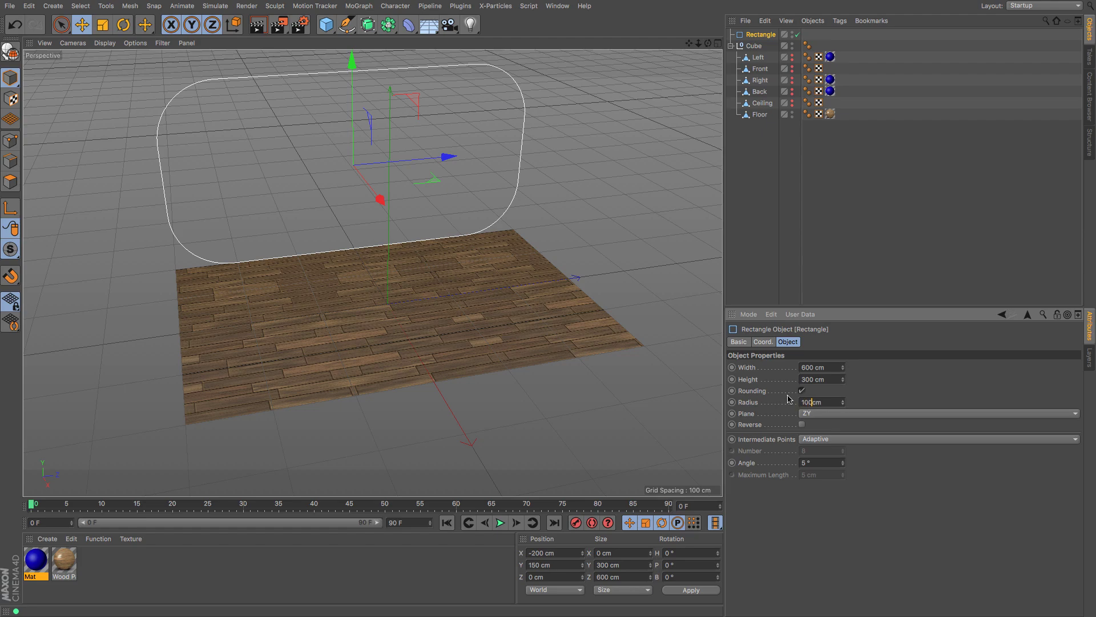
pyautogui.write('100')
pyautogui.press('Return')
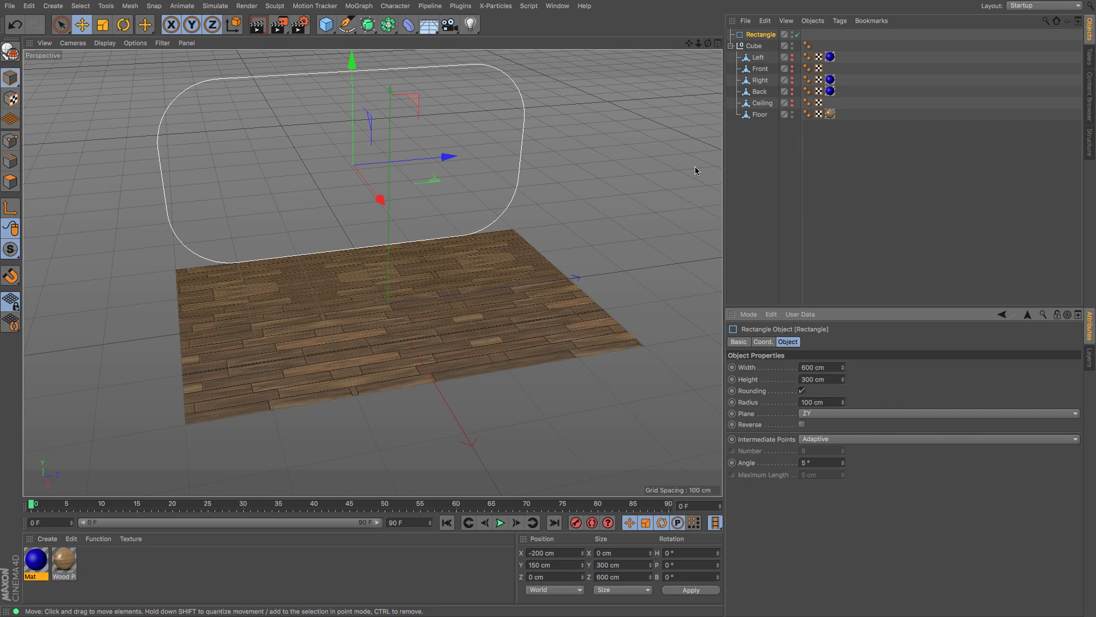
# Step: Make the rectangle spline editable and delete the two points on its bottom edge
pyautogui.click(10, 51)
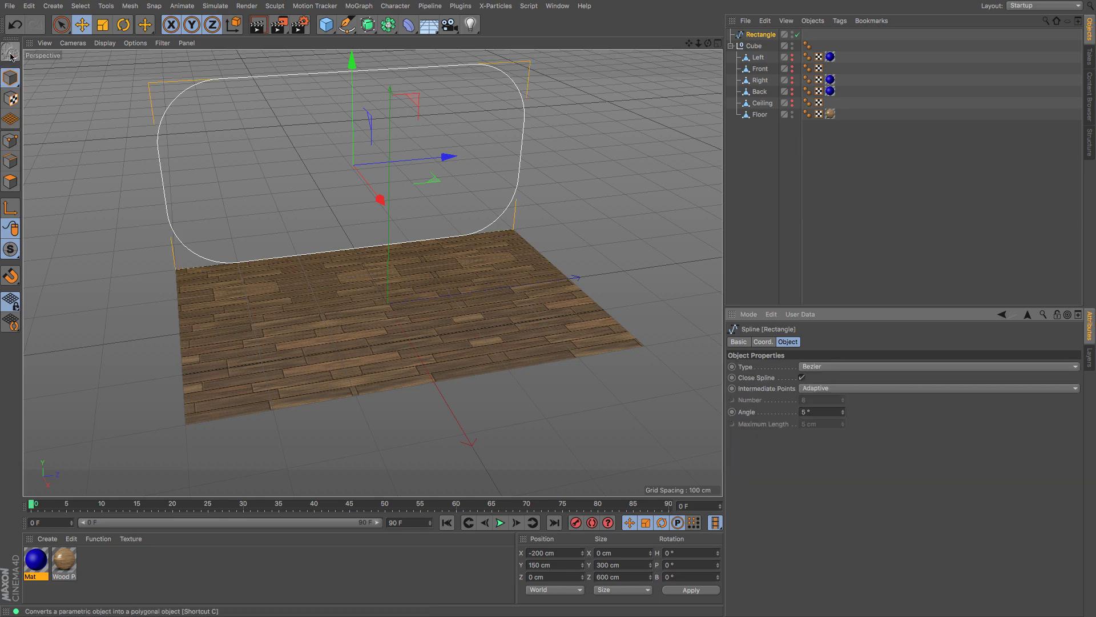
pyautogui.click(11, 140)
pyautogui.press('9')
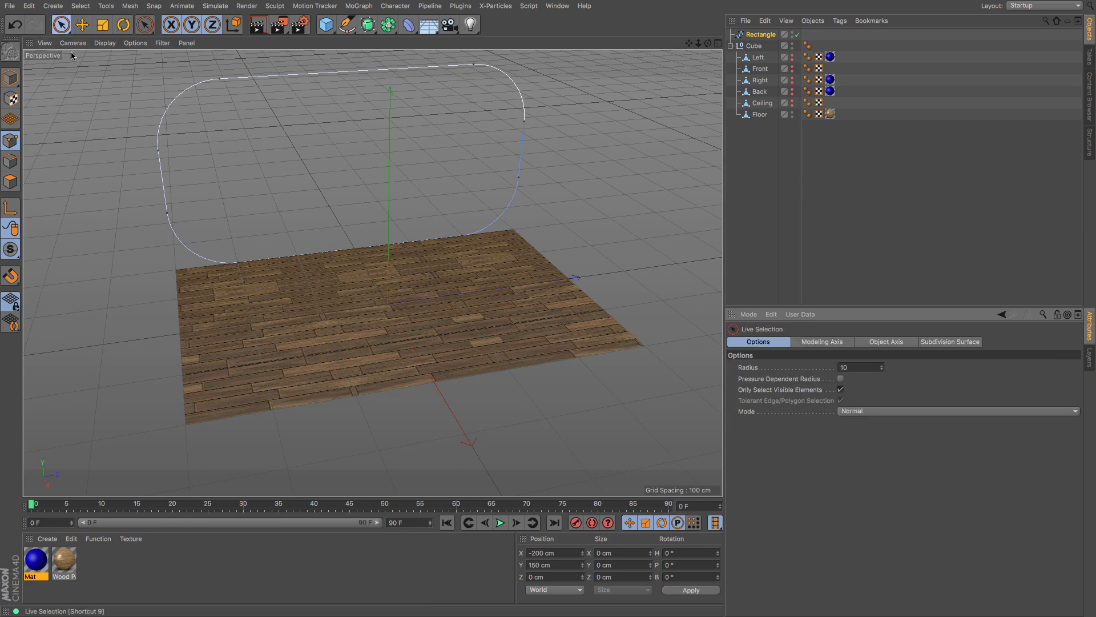
pyautogui.moveTo(233, 270); pyautogui.dragTo(464, 239)
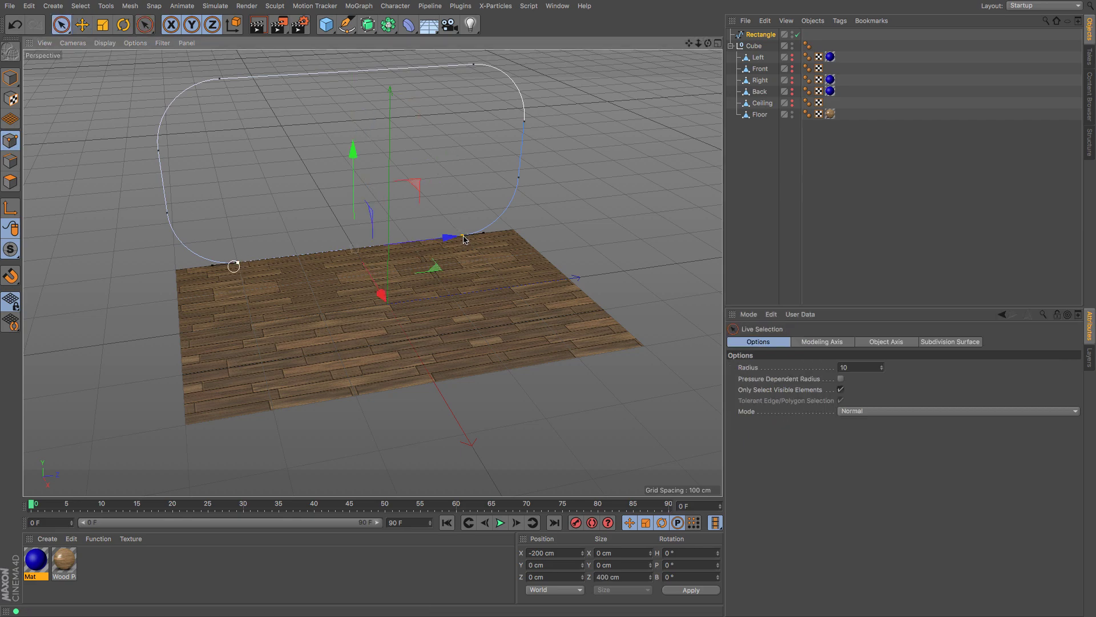
pyautogui.press('Delete')
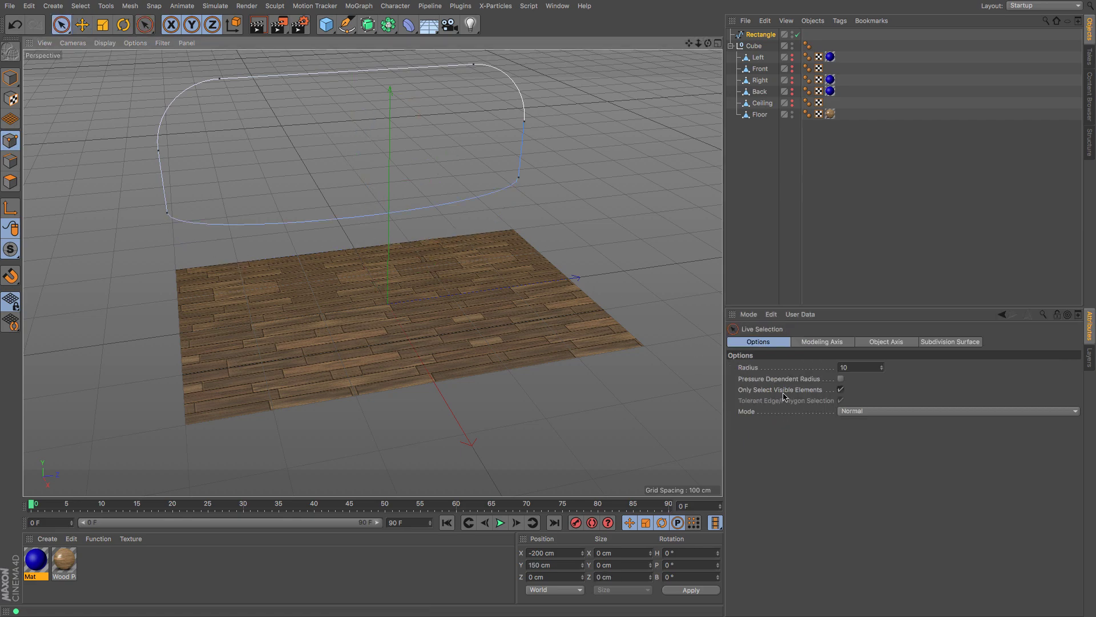
# Step: Move the two lowest remaining spline points down to Y 0 cm at floor level
pyautogui.click(519, 178)
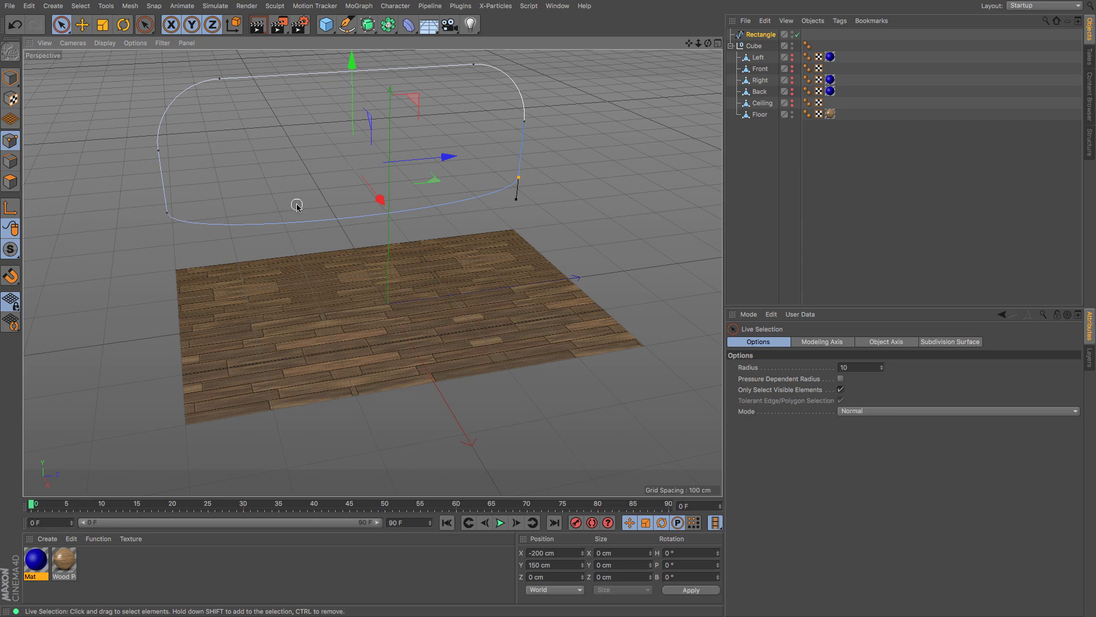
pyautogui.keyDown('shift'); pyautogui.click(168, 214); pyautogui.keyUp('shift')
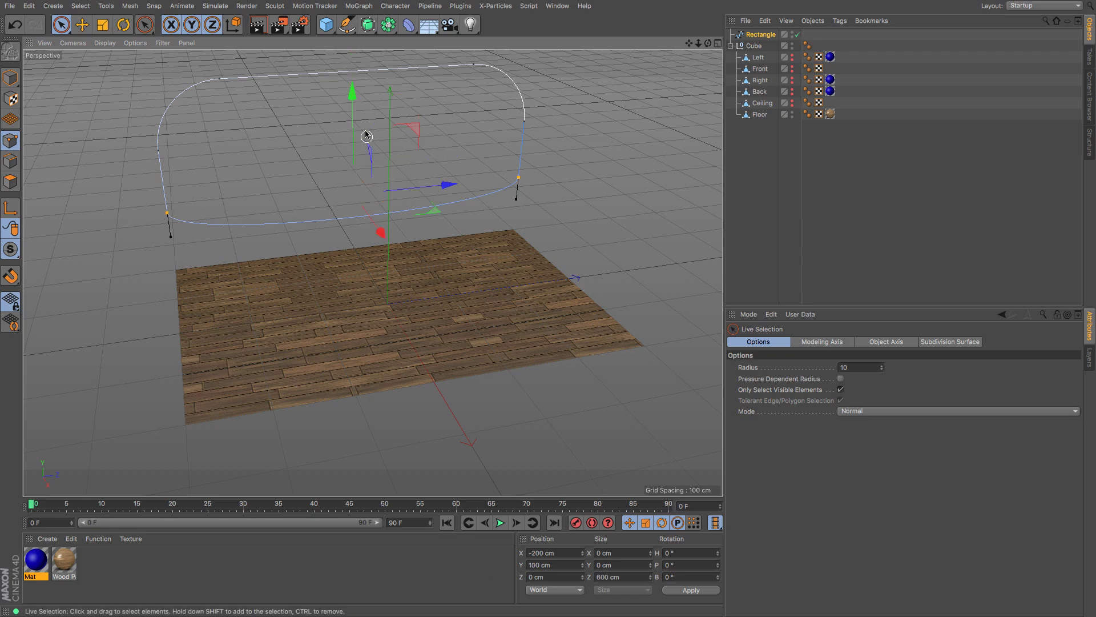
pyautogui.moveTo(353, 99); pyautogui.dragTo(352, 153)
pyautogui.write('0')
pyautogui.press('Return')
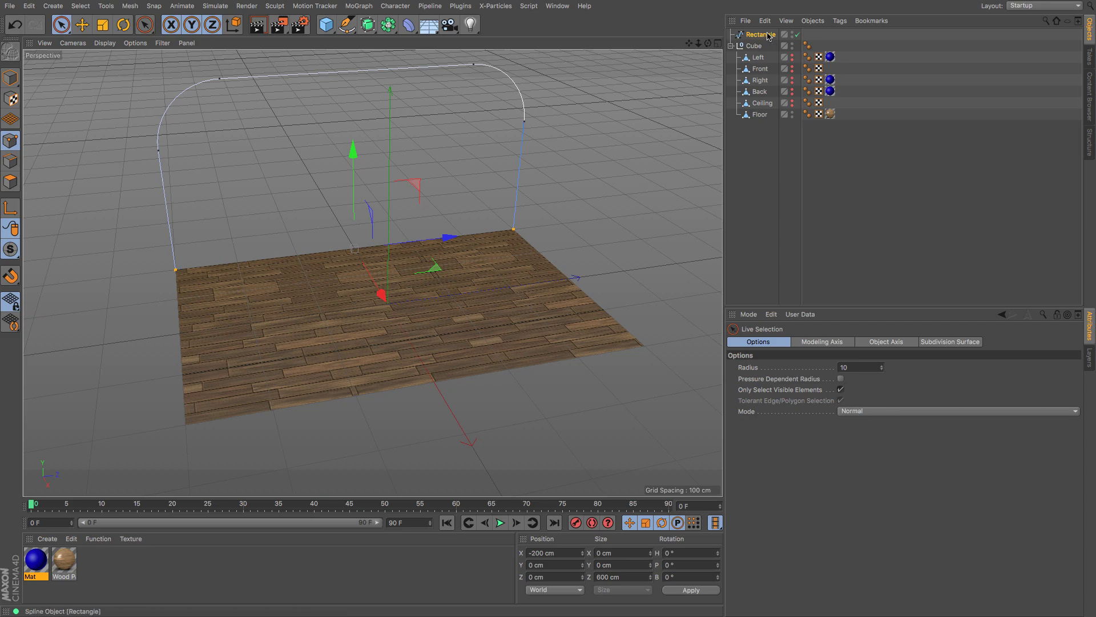
# Step: Duplicate the arch spline and scale the whole copy down uniformly to about 549 cm wide
pyautogui.moveTo(757, 34); pyautogui.dragTo(758, 41)
pyautogui.press('t')
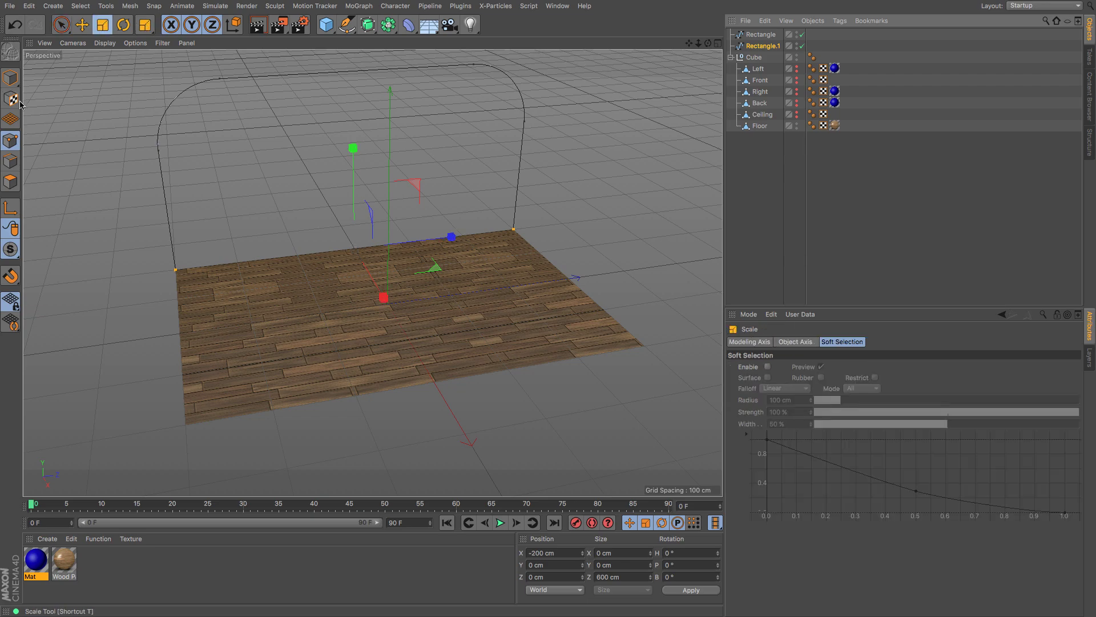
pyautogui.click(11, 77)
pyautogui.moveTo(636, 83); pyautogui.dragTo(600, 87)
# Step: Lower the inner arch spline to about Y 139 cm and compare both outlines in the Right view, keeping the inner one selected
pyautogui.press('e')
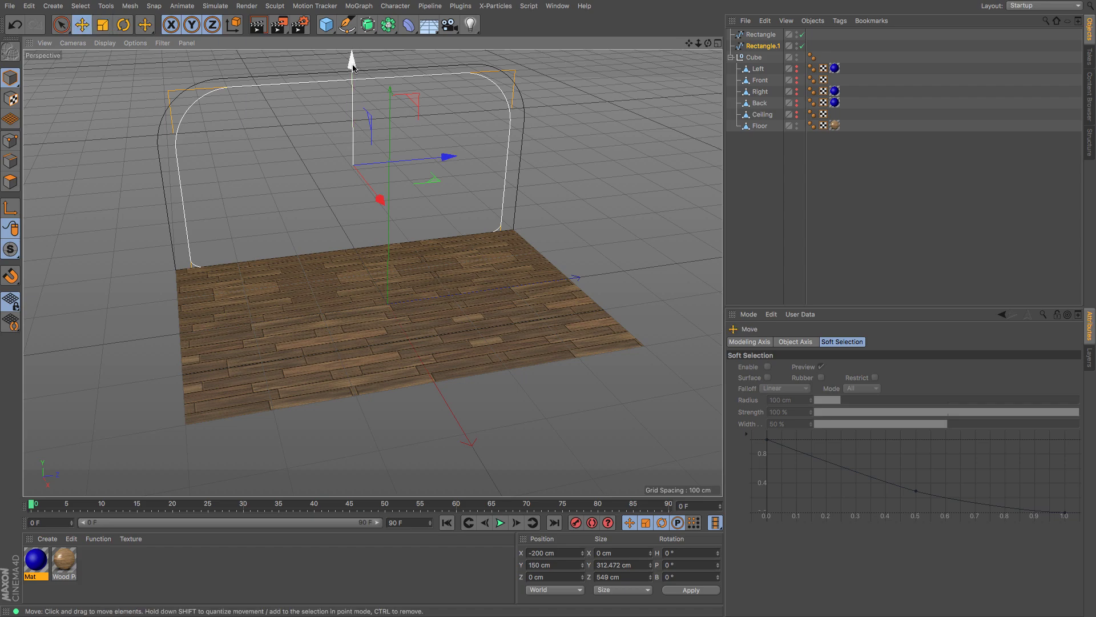
pyautogui.moveTo(352, 67); pyautogui.dragTo(349, 69)
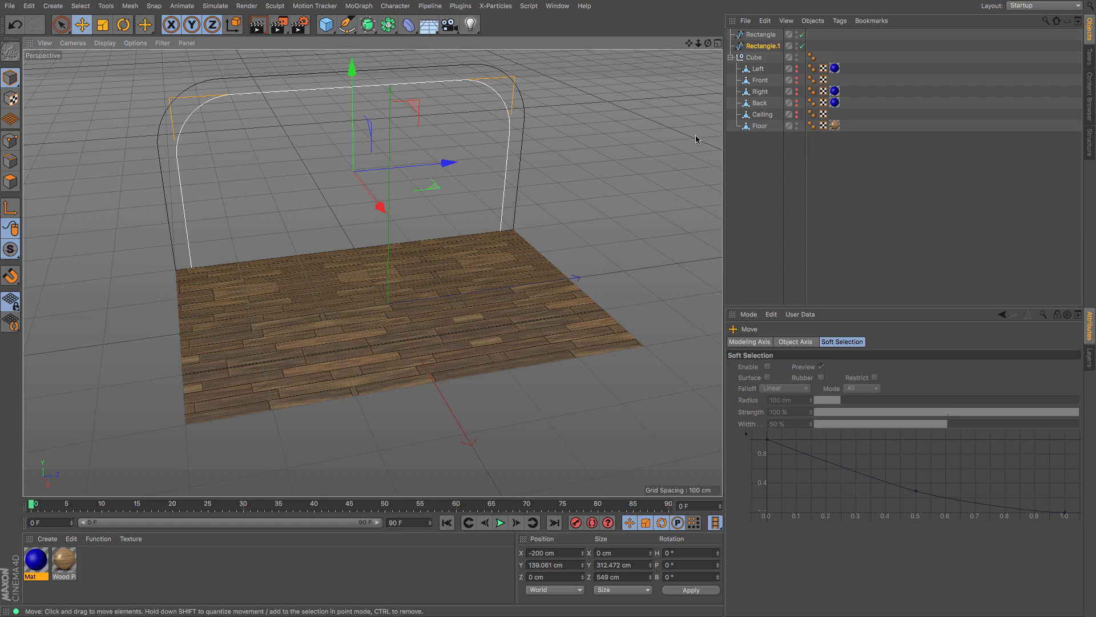
pyautogui.press('F3')
pyautogui.press('o')
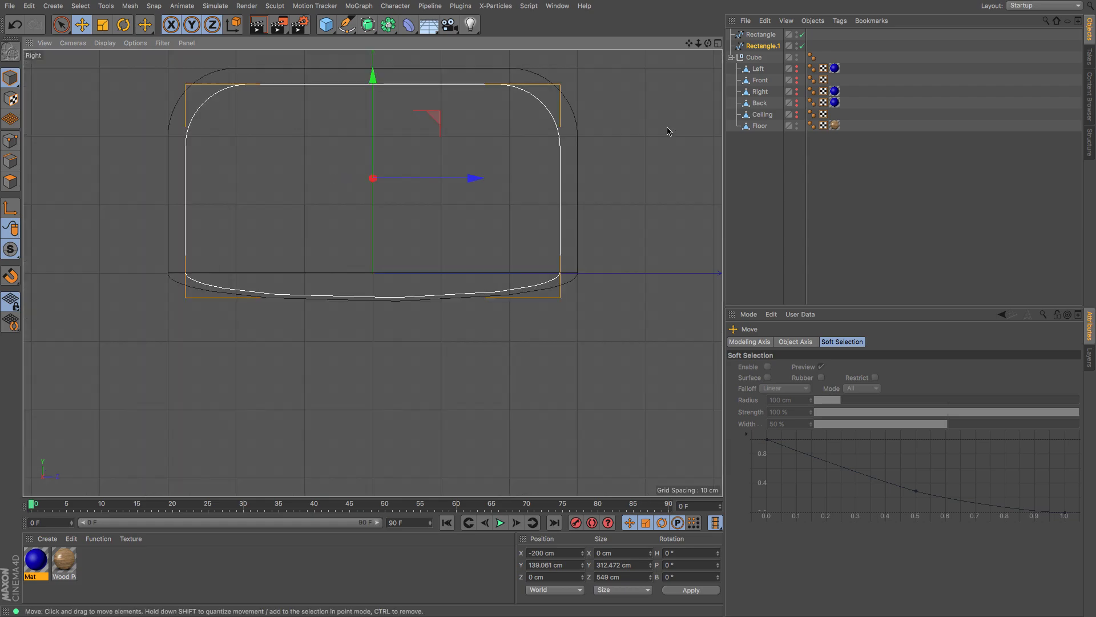
pyautogui.moveTo(689, 43); pyautogui.dragTo(673, 113)
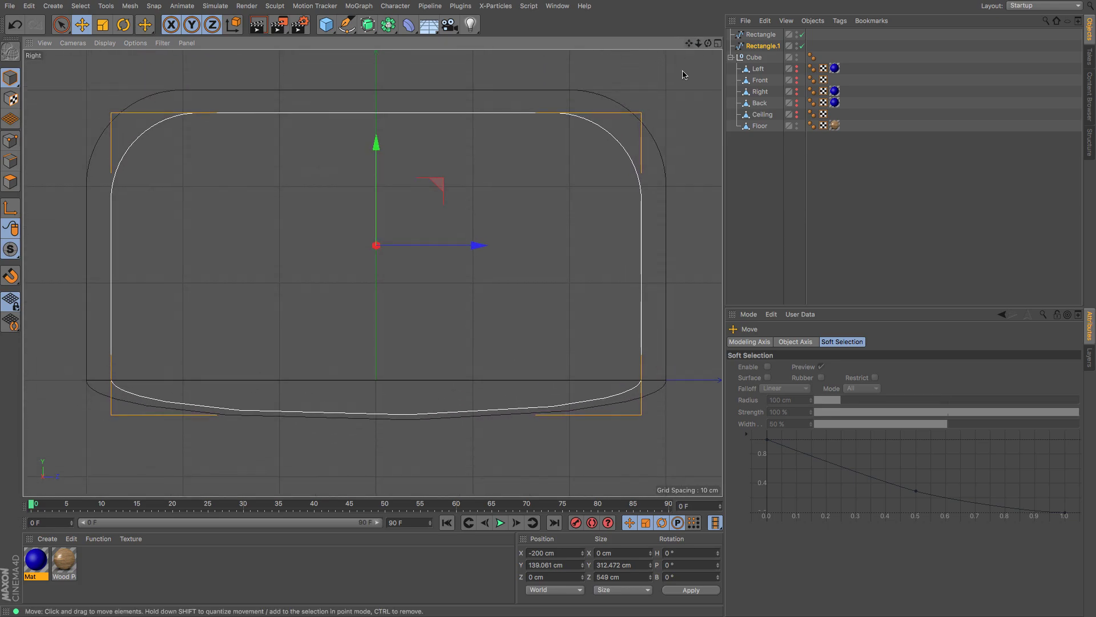
pyautogui.click(683, 72)
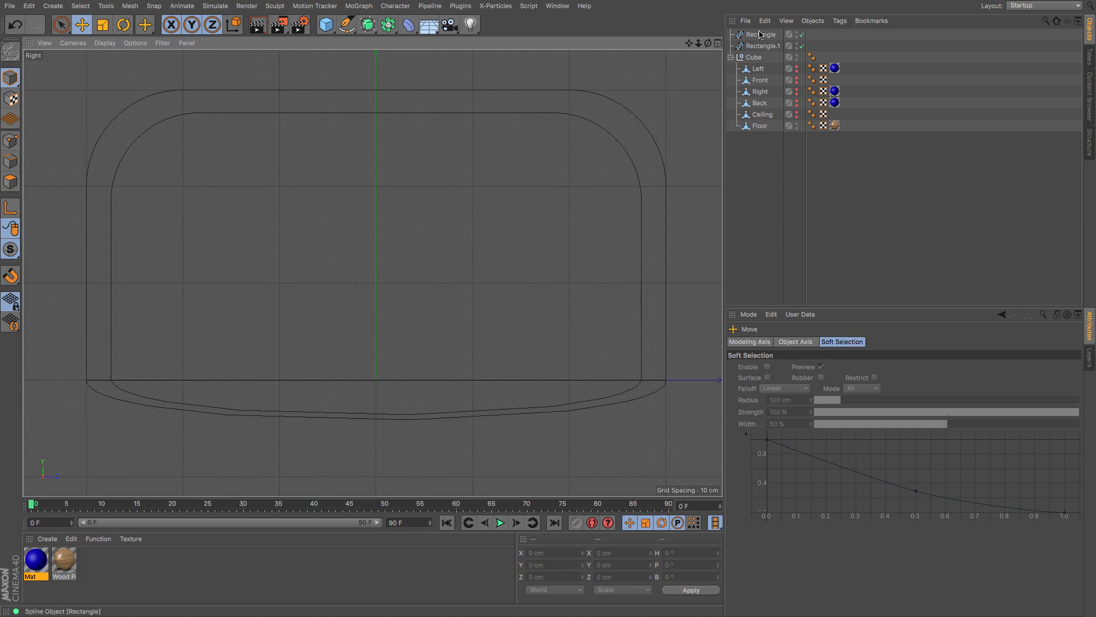
pyautogui.click(762, 48)
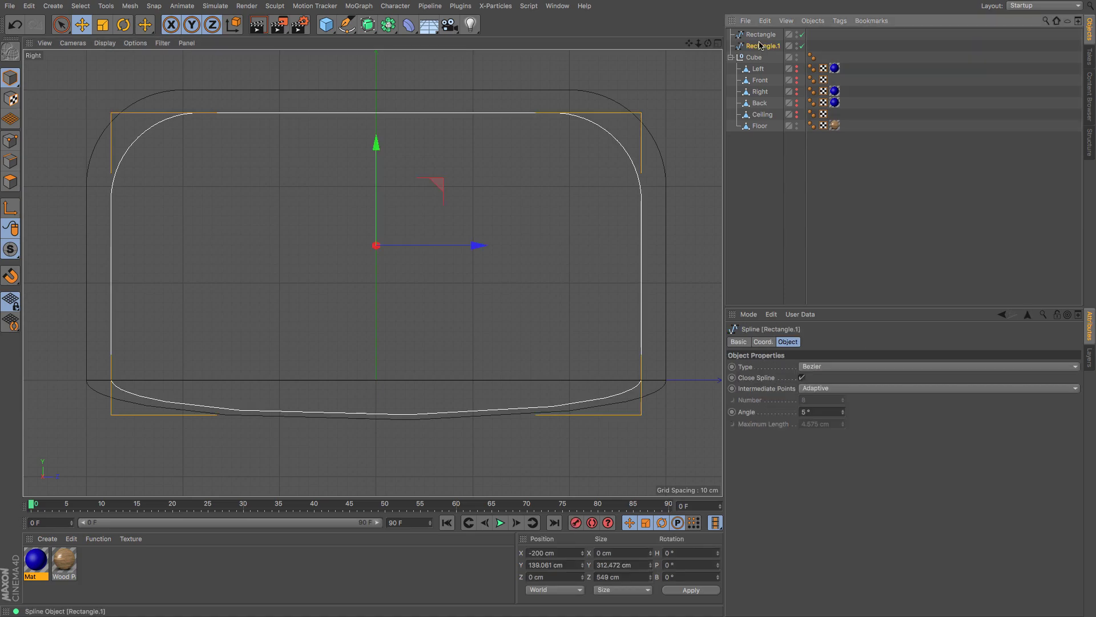
# Step: Turn off Close Spline for both arch splines at once and clear the selection
pyautogui.keyDown('shift'); pyautogui.click(760, 35); pyautogui.keyUp('shift')
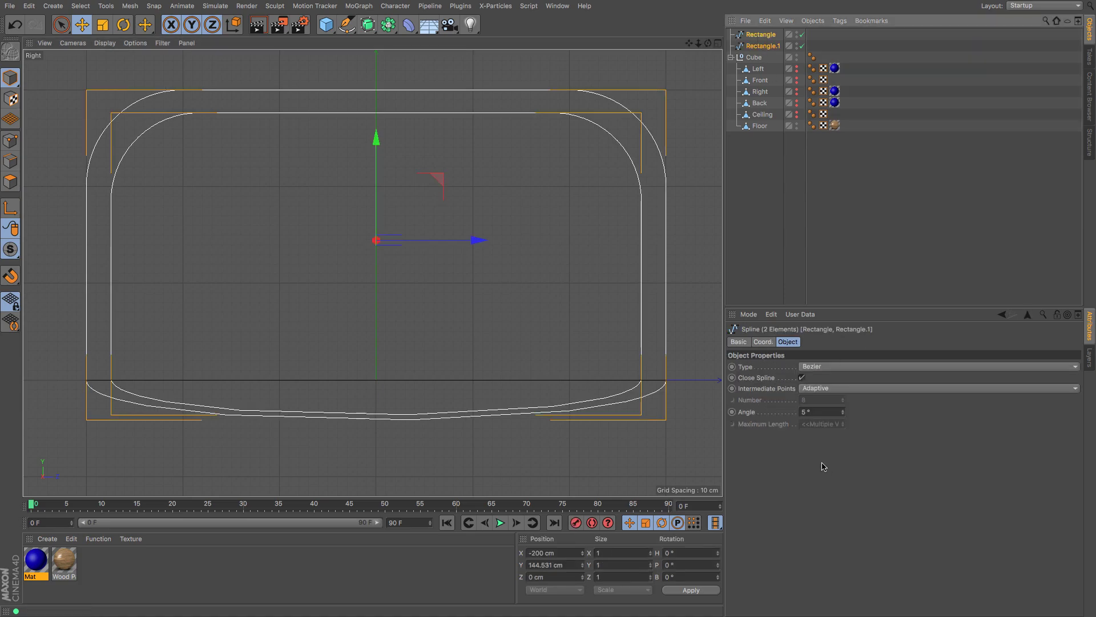
pyautogui.click(800, 378)
pyautogui.click(760, 253)
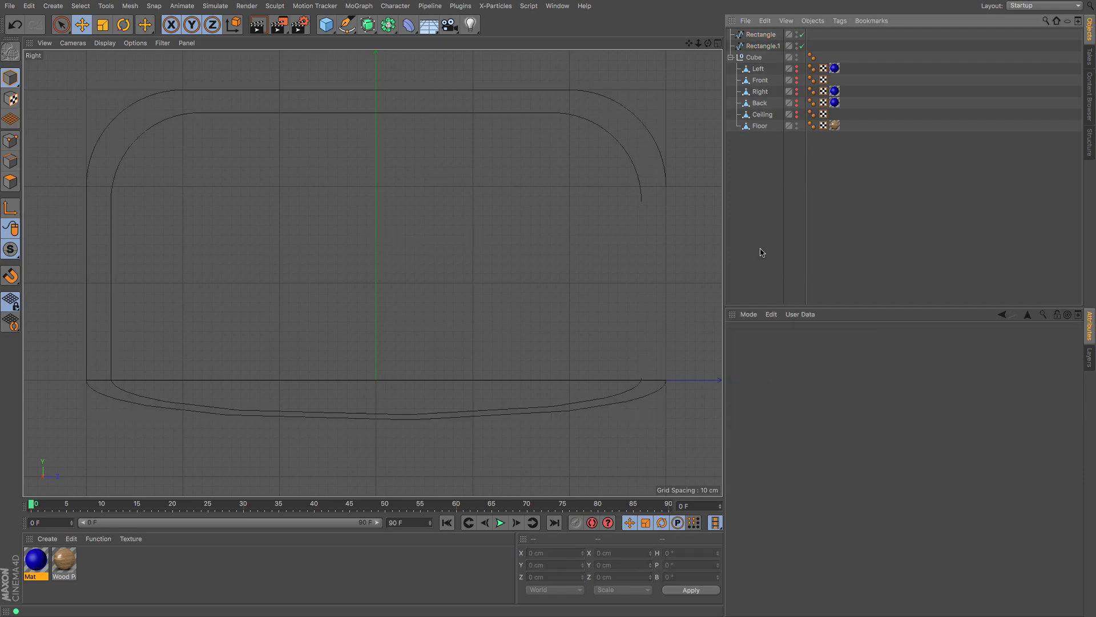
# Step: Set the inner arch spline's lower right end point as its first point
pyautogui.click(768, 48)
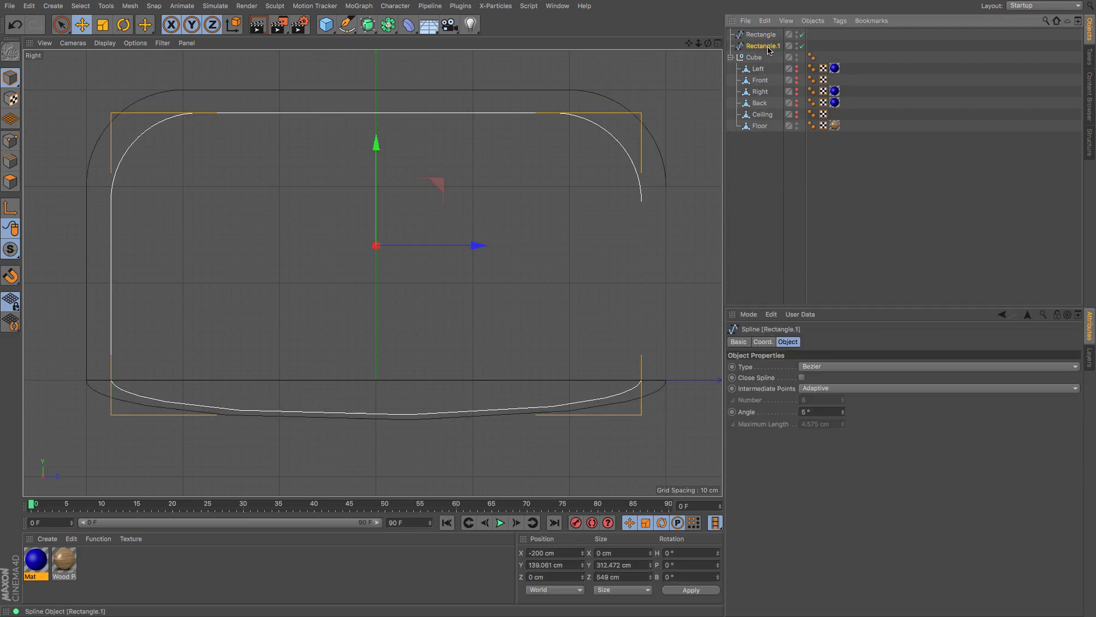
pyautogui.click(14, 143)
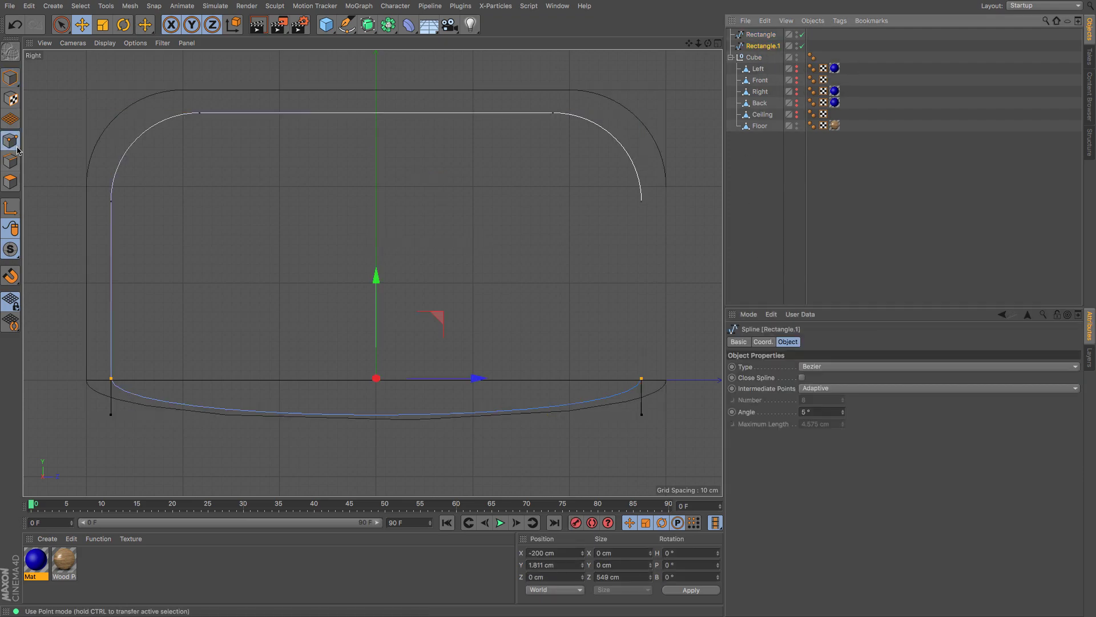
pyautogui.click(662, 367)
pyautogui.click(63, 26)
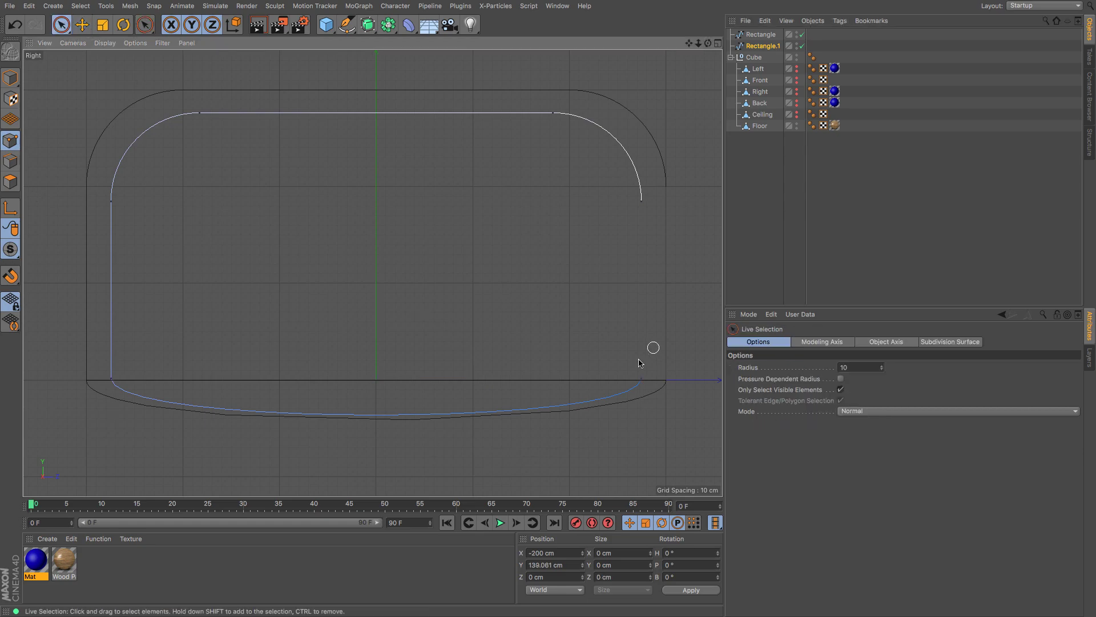
pyautogui.click(640, 377)
pyautogui.rightClick(677, 280)
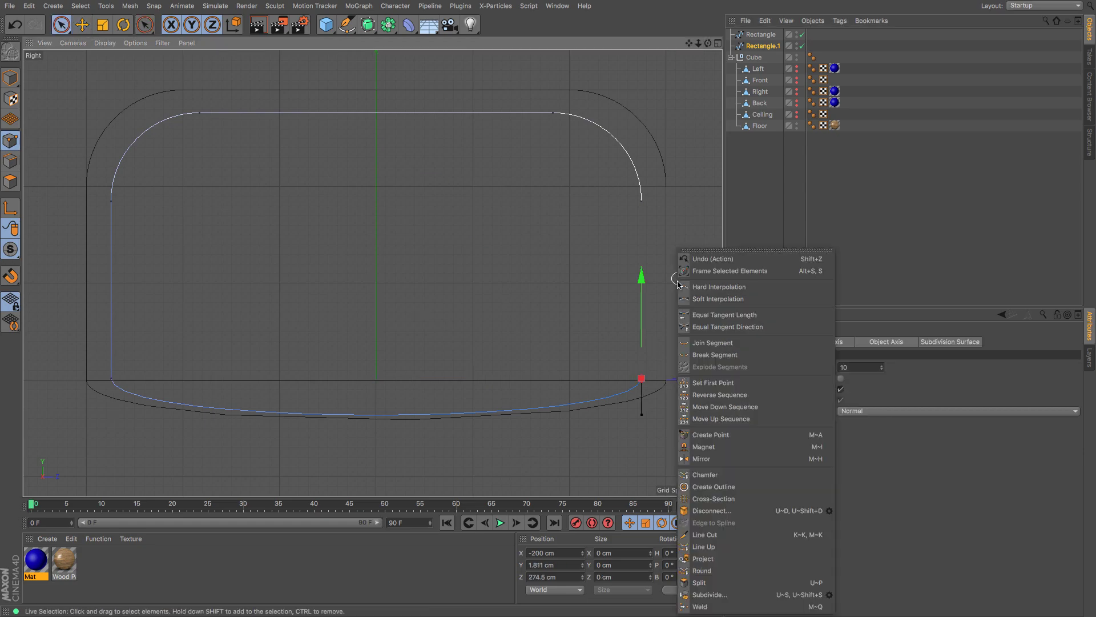
pyautogui.click(714, 383)
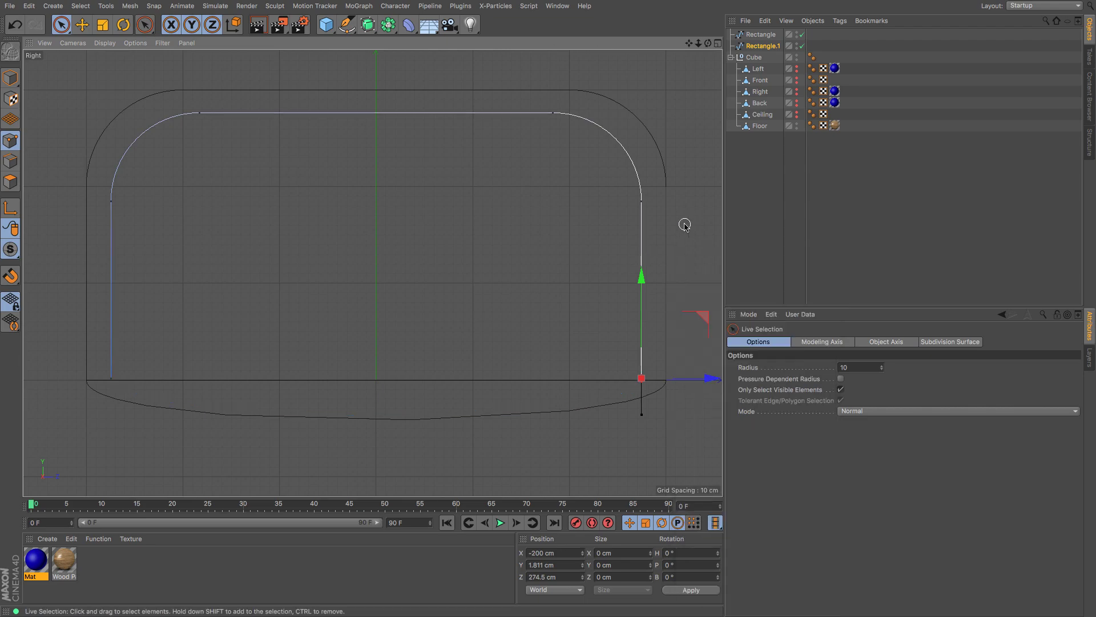
# Step: Set the outer arch spline's lower right end point as its first point
pyautogui.click(750, 36)
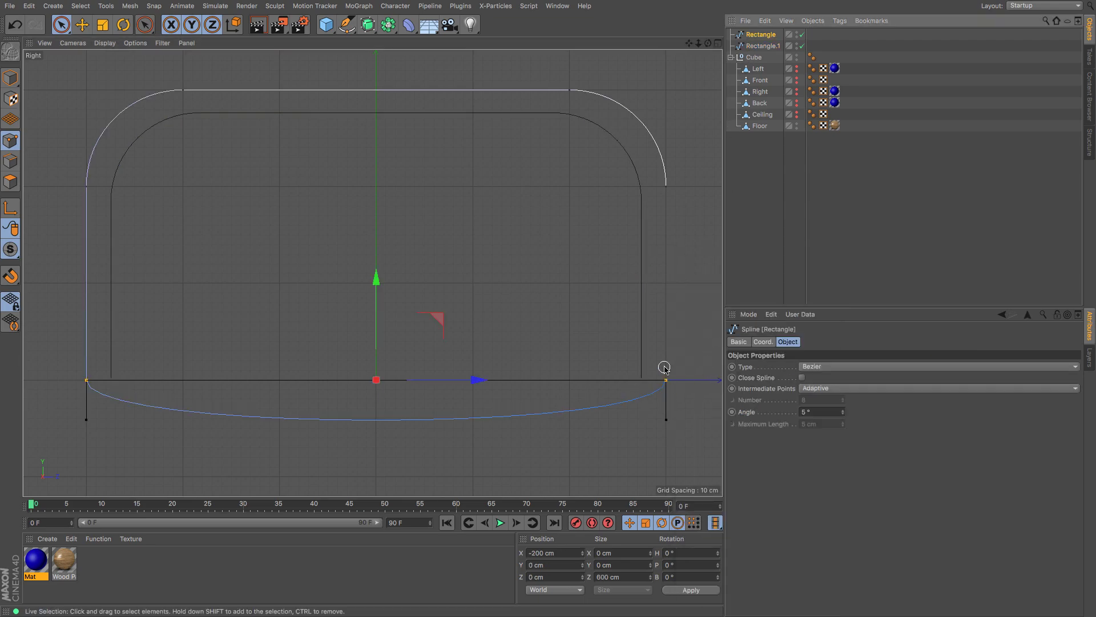
pyautogui.click(667, 379)
pyautogui.rightClick(690, 330)
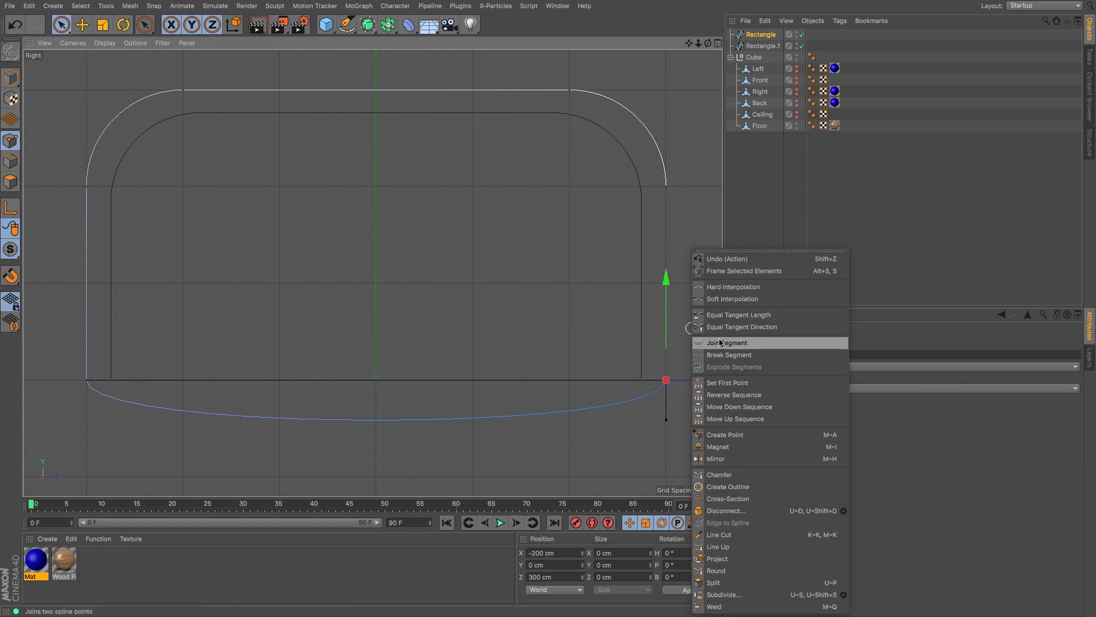
pyautogui.click(735, 383)
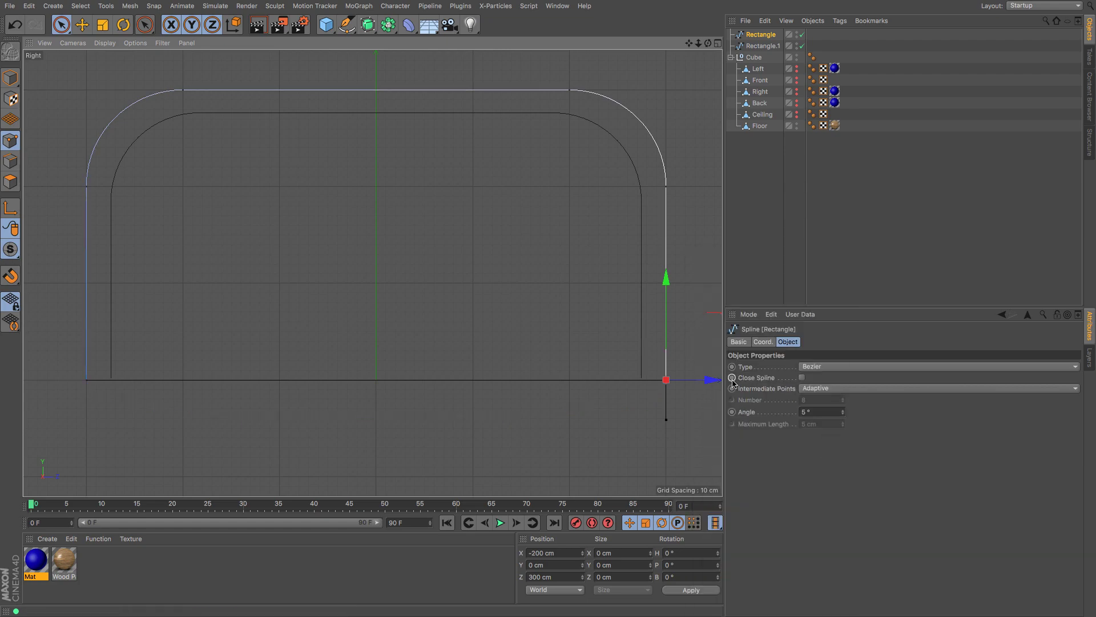
# Step: Move the inner arch spline's two lowest points to Y 0 cm
pyautogui.click(762, 46)
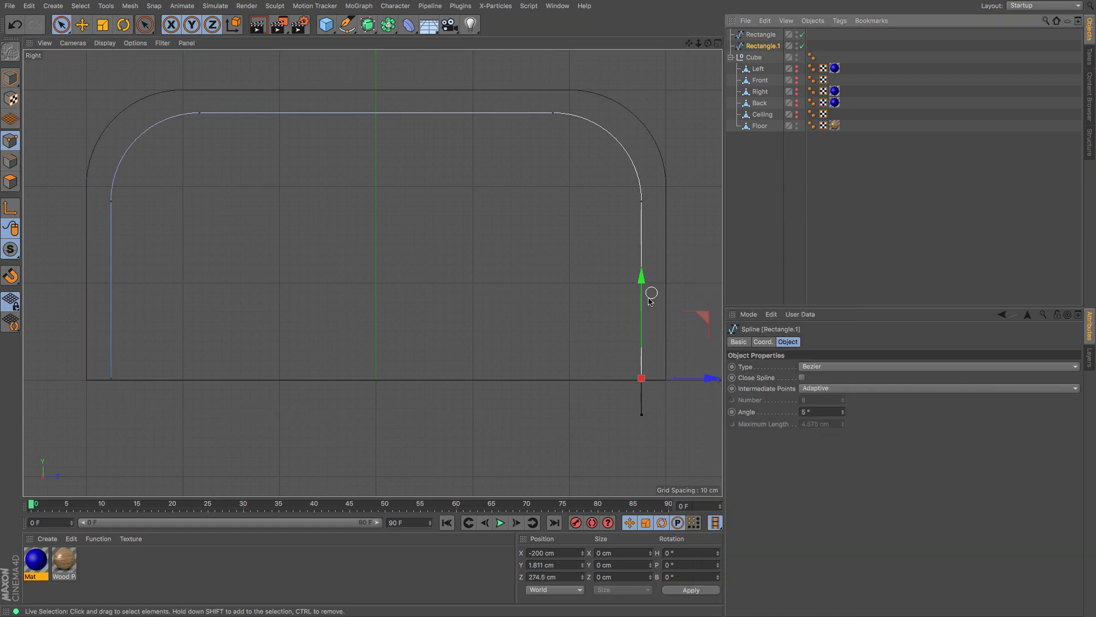
pyautogui.keyDown('shift'); pyautogui.click(111, 378); pyautogui.keyUp('shift')
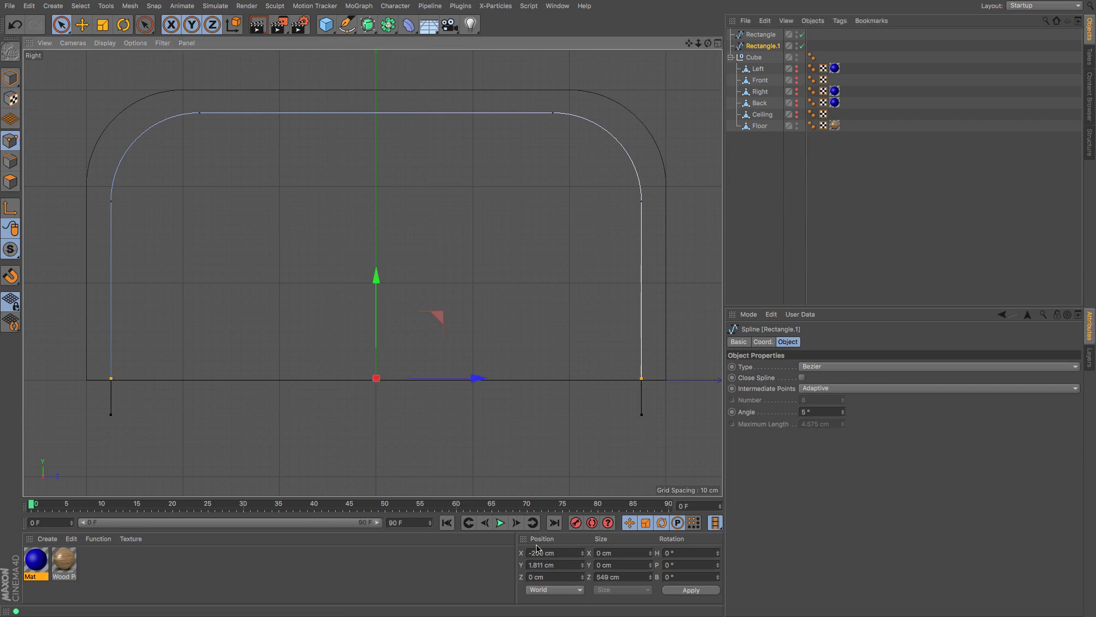
pyautogui.doubleClick(566, 565)
pyautogui.write('0')
pyautogui.press('Return')
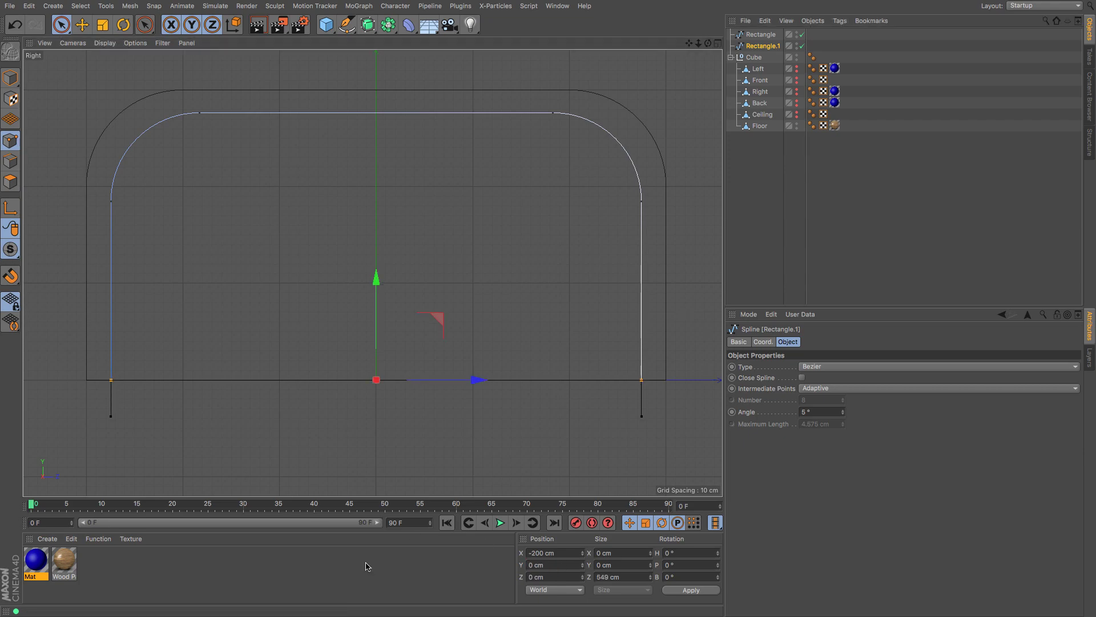
# Step: Merge the inner and outer arch splines into one object with Connect Objects + Delete
pyautogui.keyDown('ctrl'); pyautogui.click(761, 35); pyautogui.keyUp('ctrl')
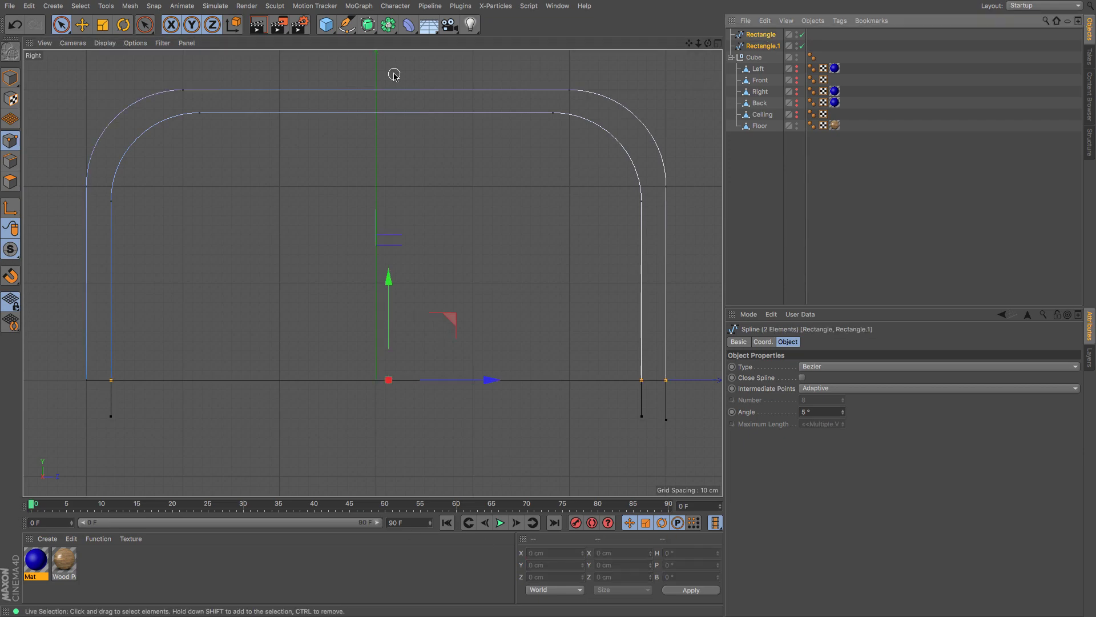
pyautogui.click(346, 33)
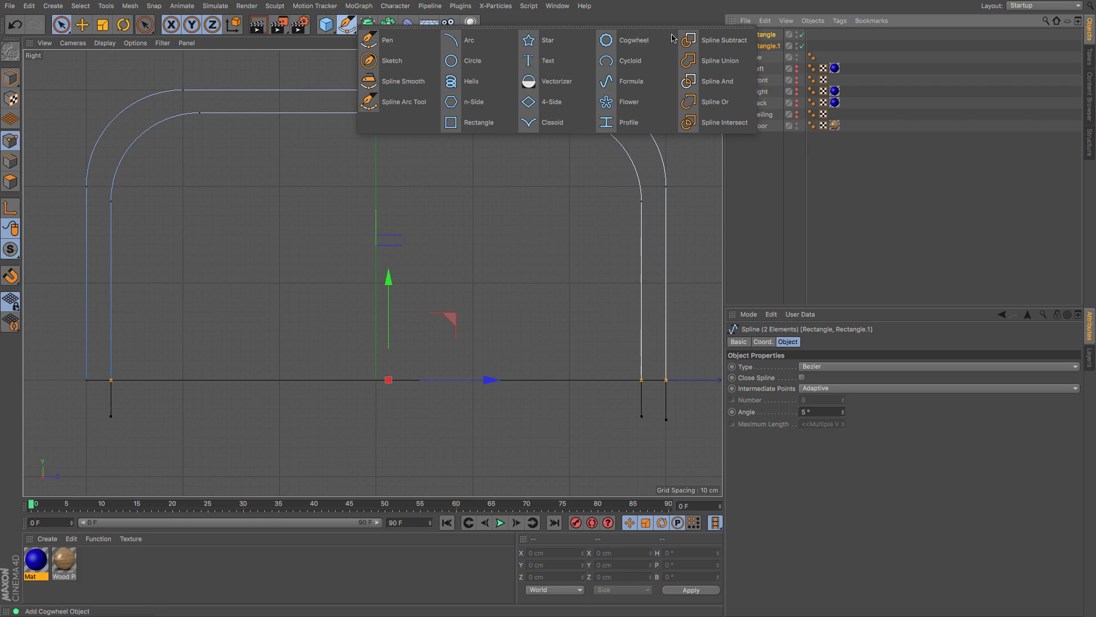
pyautogui.click(706, 59)
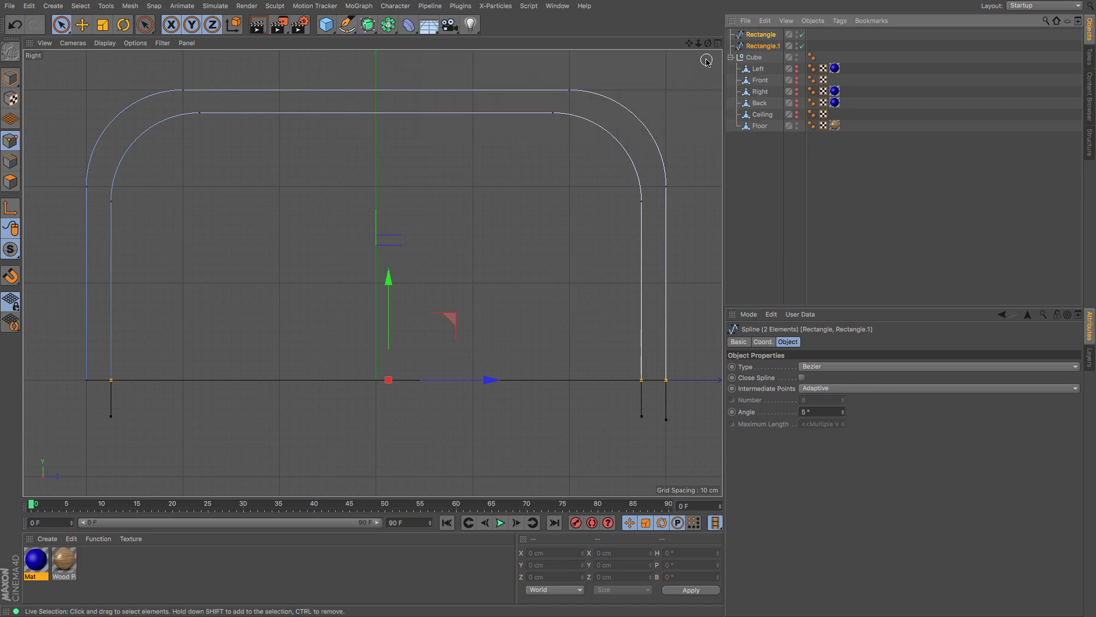
pyautogui.click(346, 25)
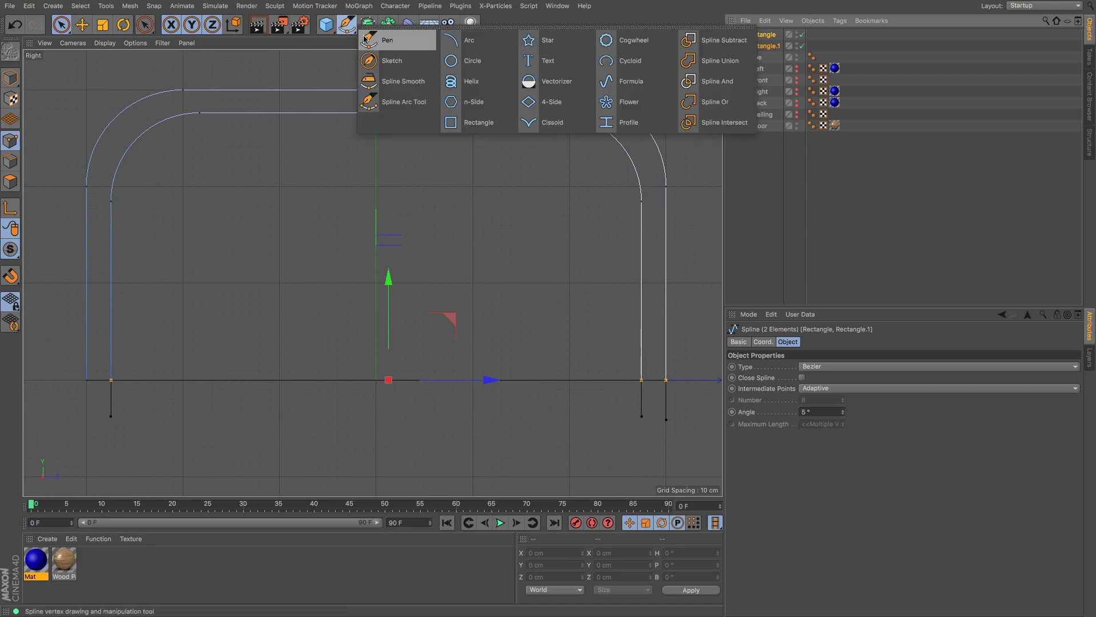
pyautogui.rightClick(770, 41)
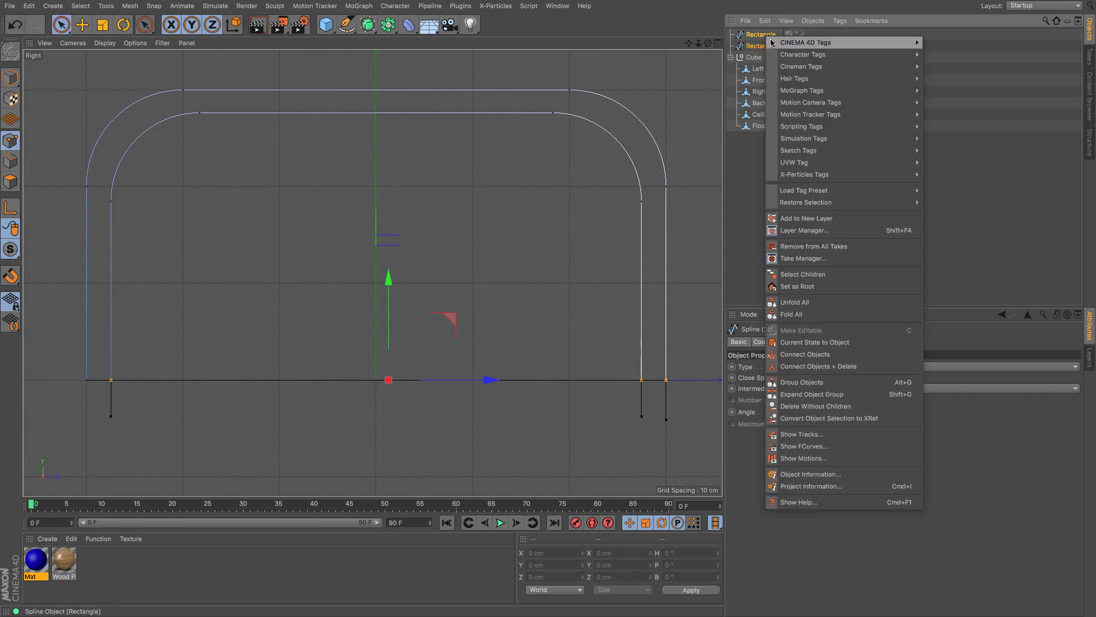
pyautogui.click(839, 368)
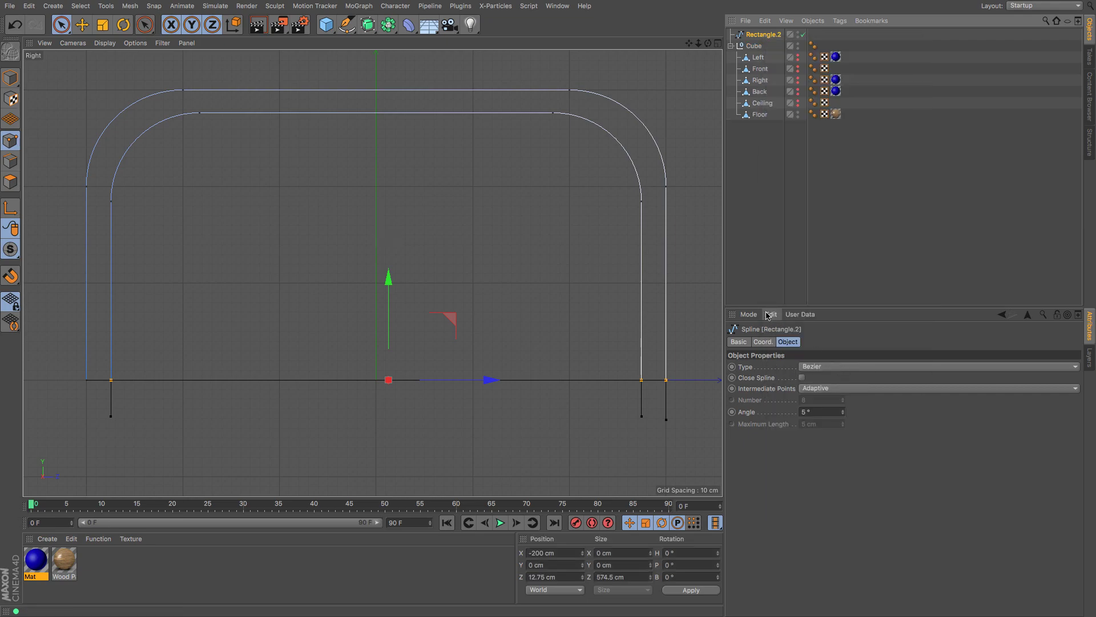
# Step: Join the inner and outer end points at the arch's right base into one segment
pyautogui.moveTo(683, 383); pyautogui.dragTo(643, 379)
pyautogui.rightClick(695, 341)
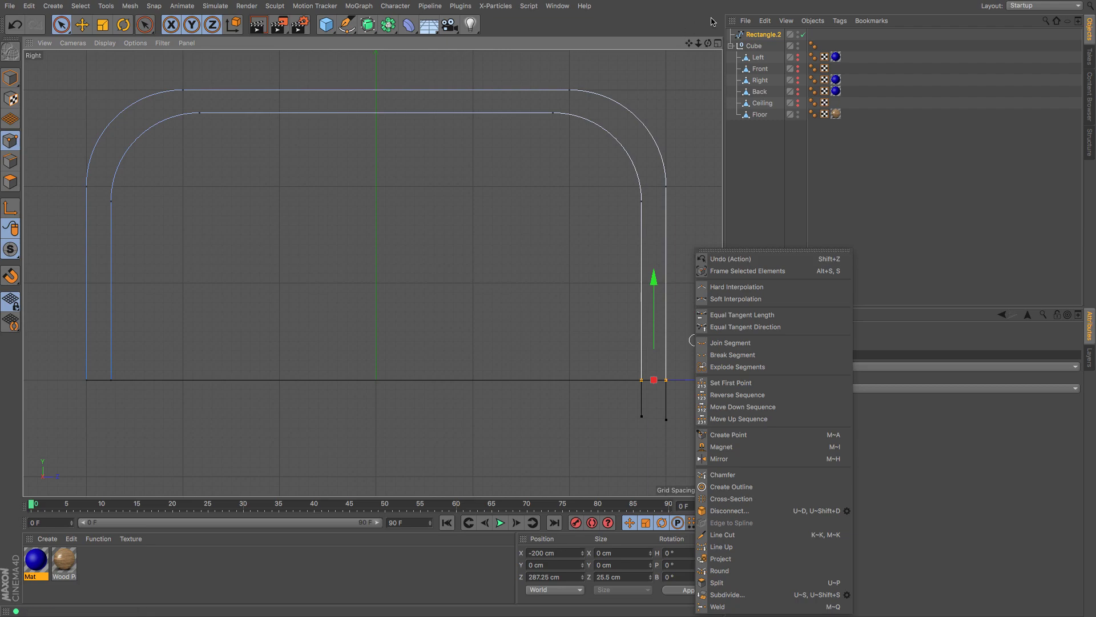
pyautogui.click(759, 37)
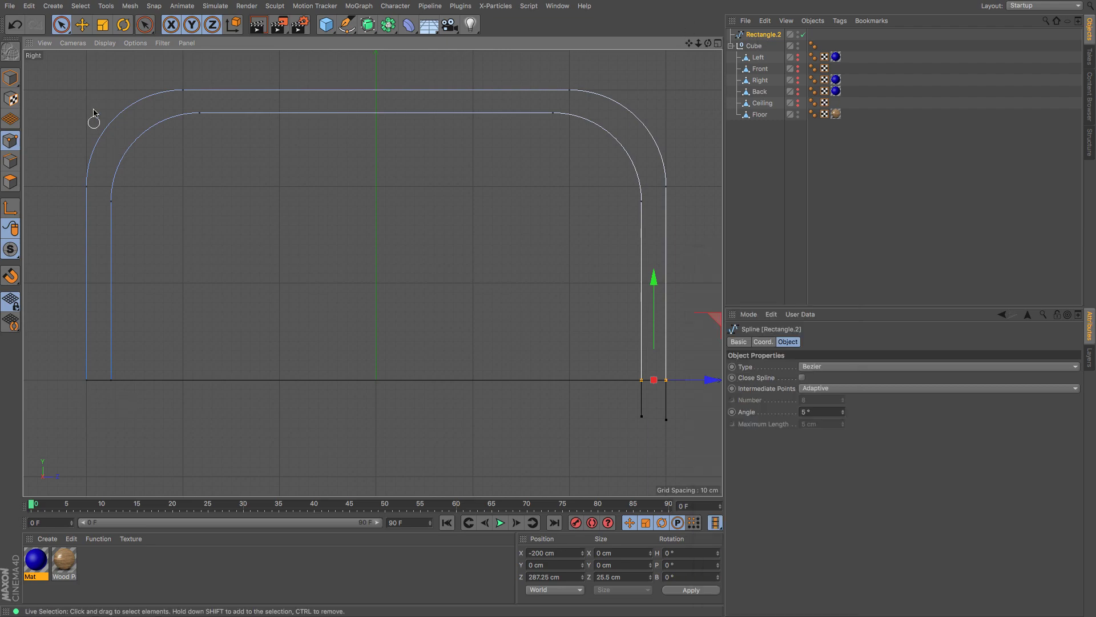
pyautogui.rightClick(610, 396)
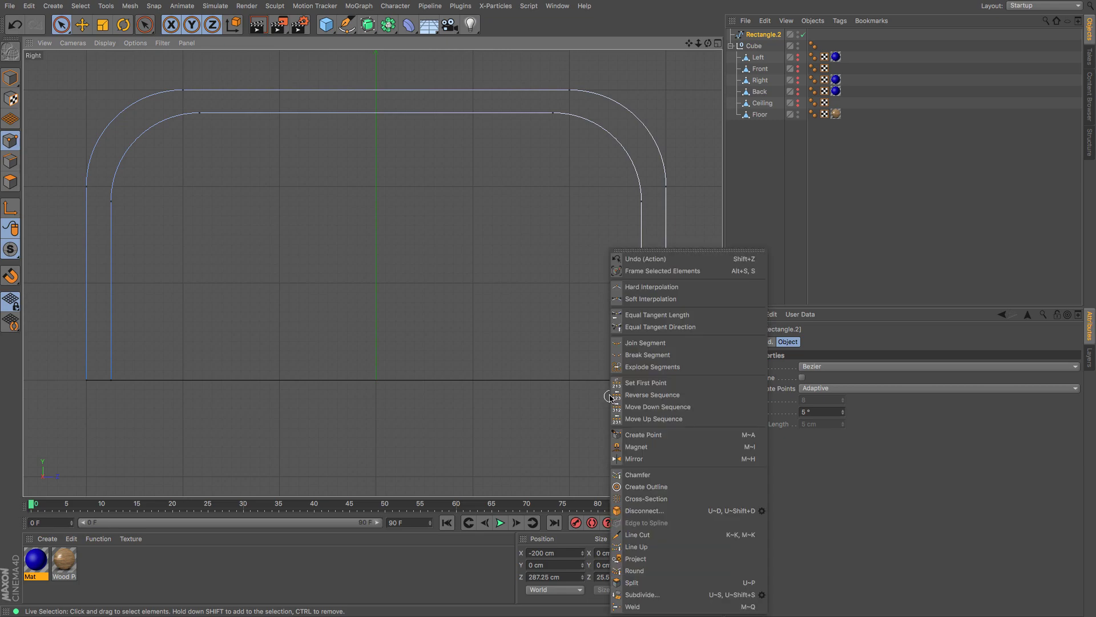
pyautogui.click(640, 343)
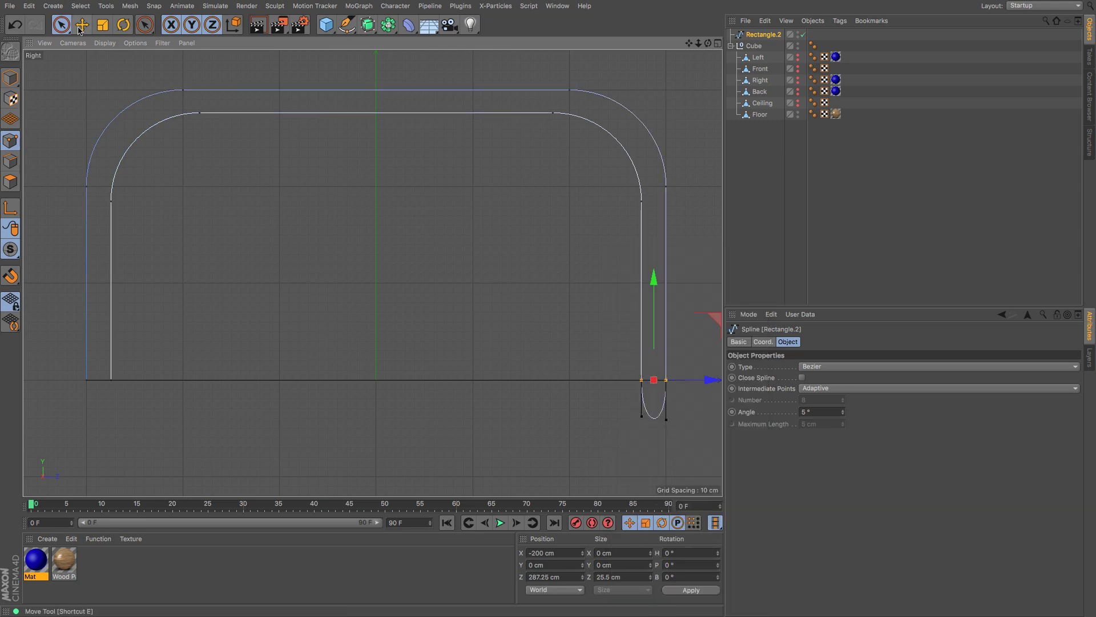
# Step: Straighten the curved link at the arch's right base by applying hard interpolation to its two points
pyautogui.press('e')
pyautogui.moveTo(666, 421); pyautogui.dragTo(638, 386)
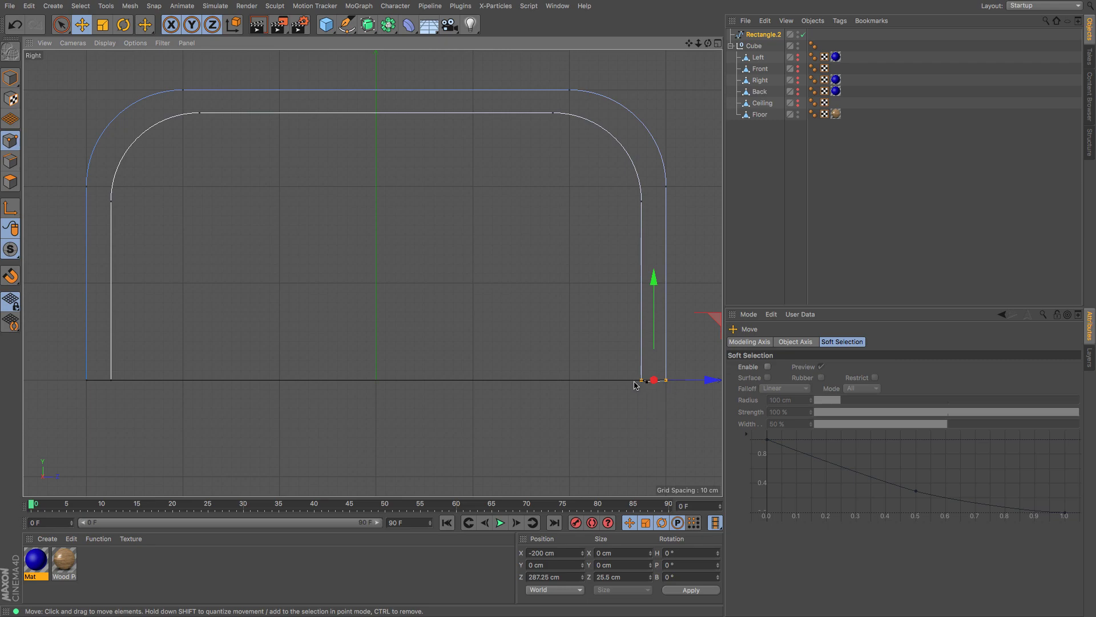
pyautogui.rightClick(655, 394)
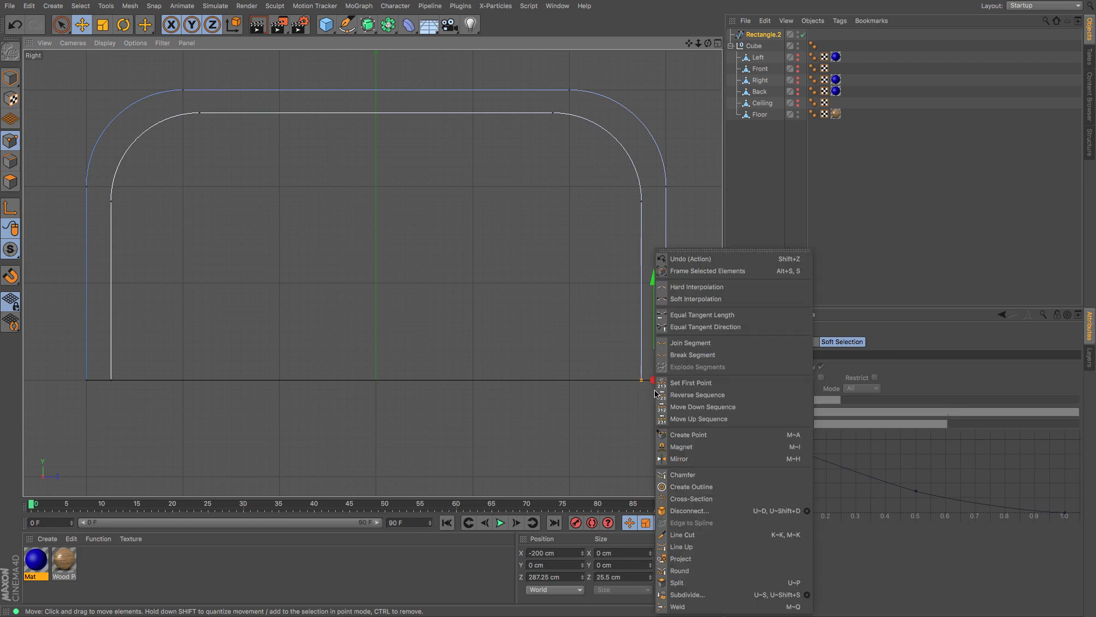
pyautogui.click(687, 287)
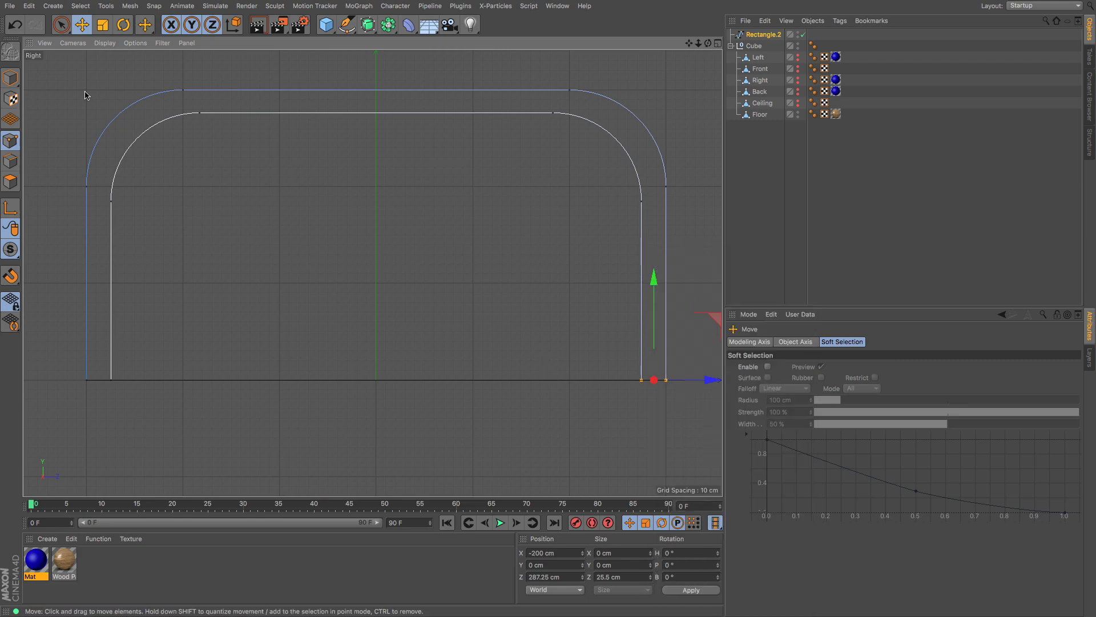
# Step: Turn on Close Spline for the merged arch and apply hard interpolation to its two left base points
pyautogui.click(61, 24)
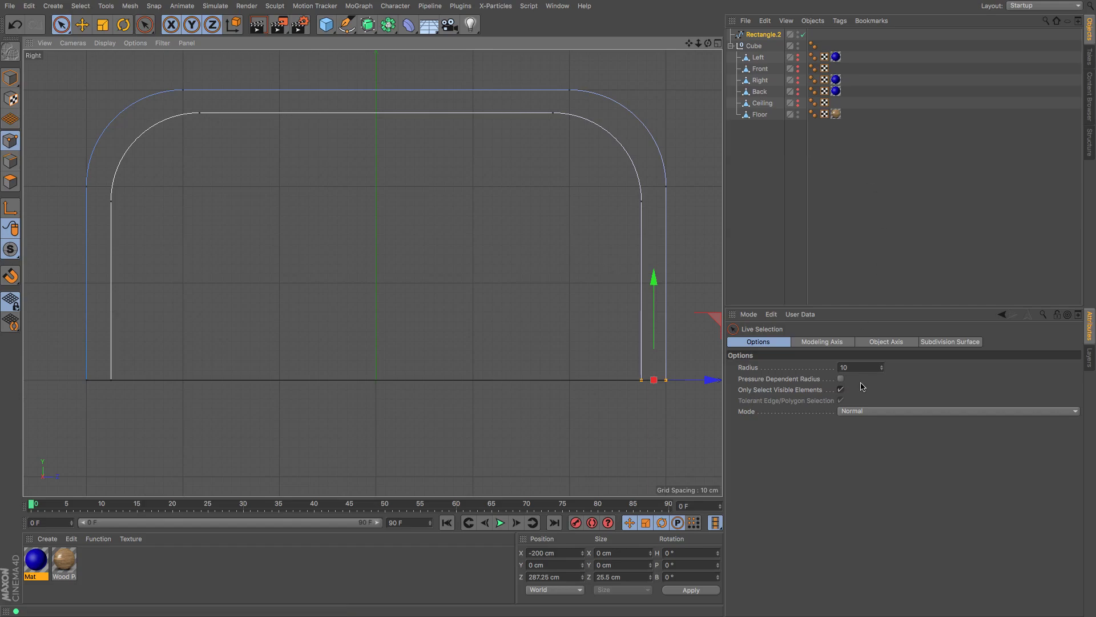
pyautogui.click(758, 35)
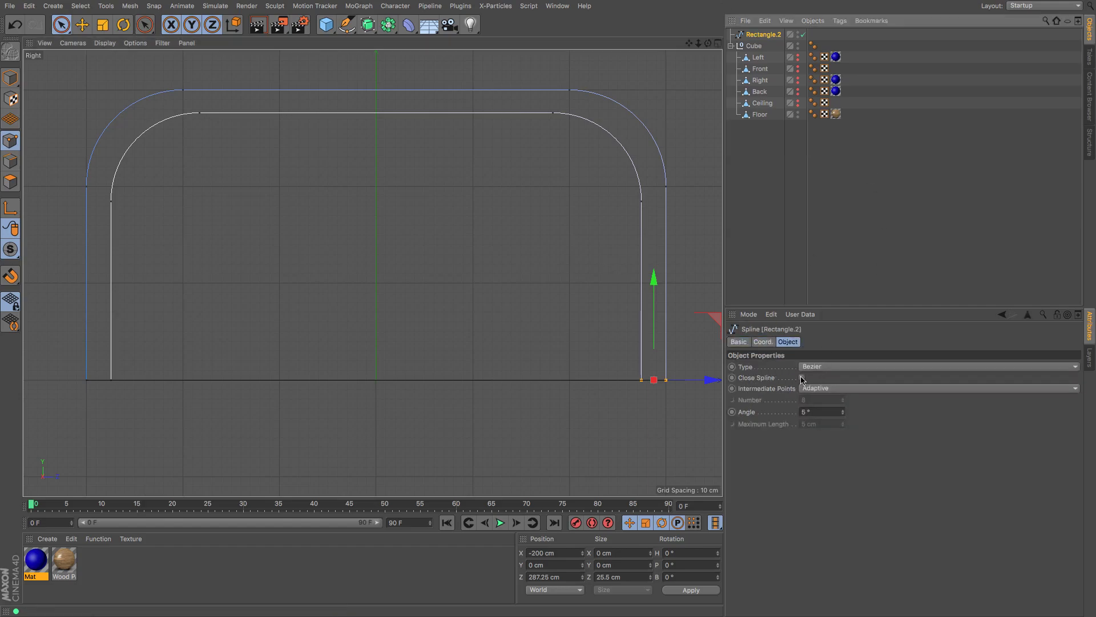
pyautogui.click(802, 378)
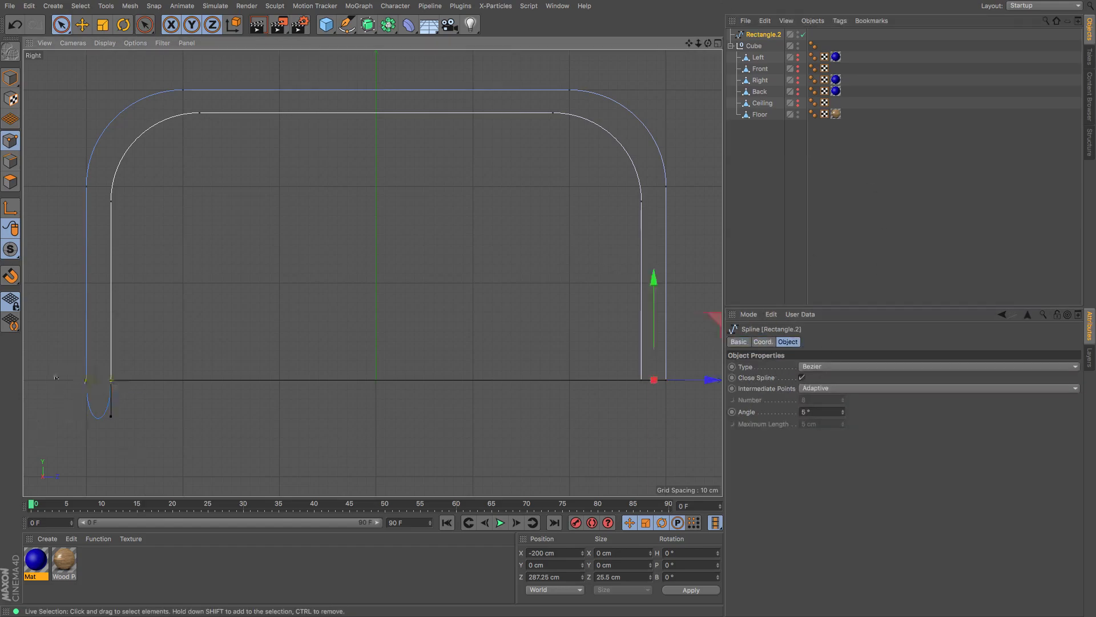
pyautogui.moveTo(56, 378); pyautogui.dragTo(251, 344)
pyautogui.rightClick(252, 343)
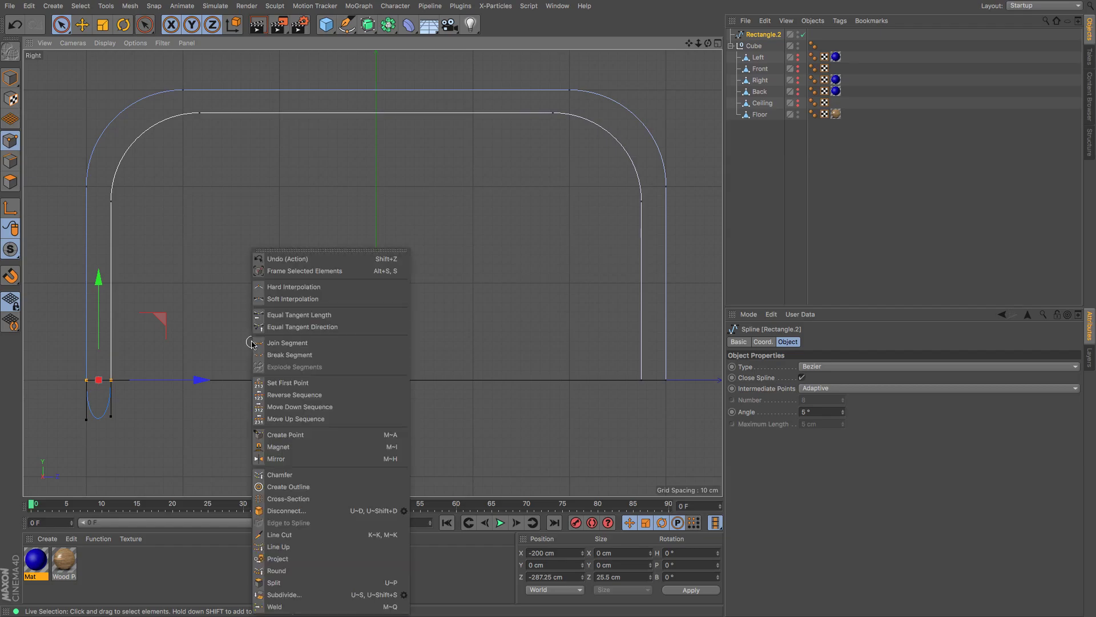
pyautogui.click(293, 287)
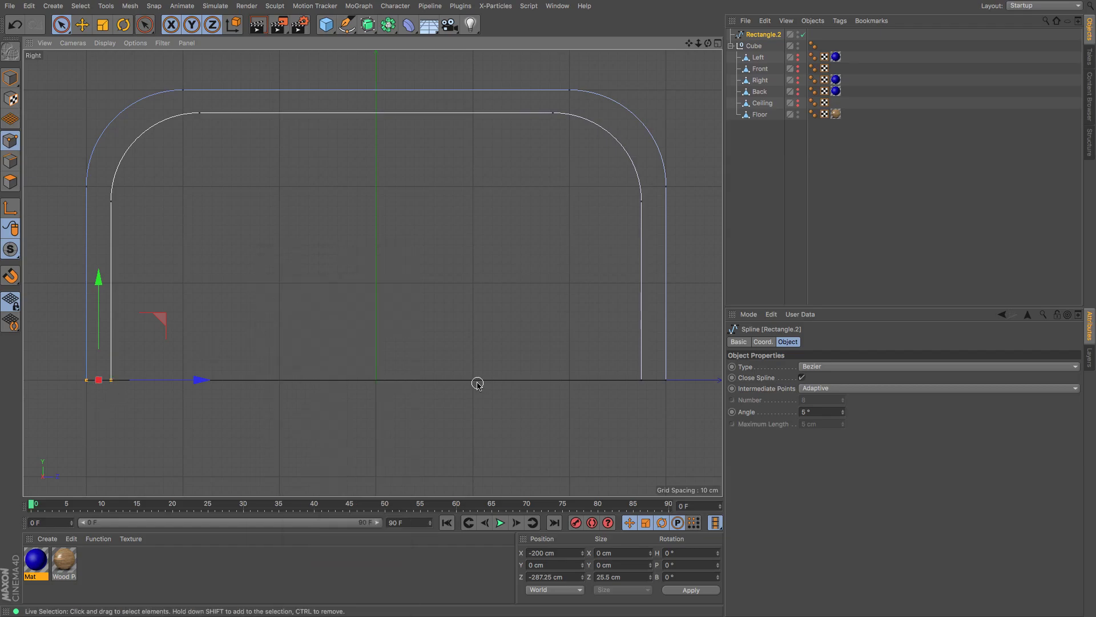
# Step: Hide the room cube in the Perspective view and examine the closed base of the arch outline
pyautogui.press('F1')
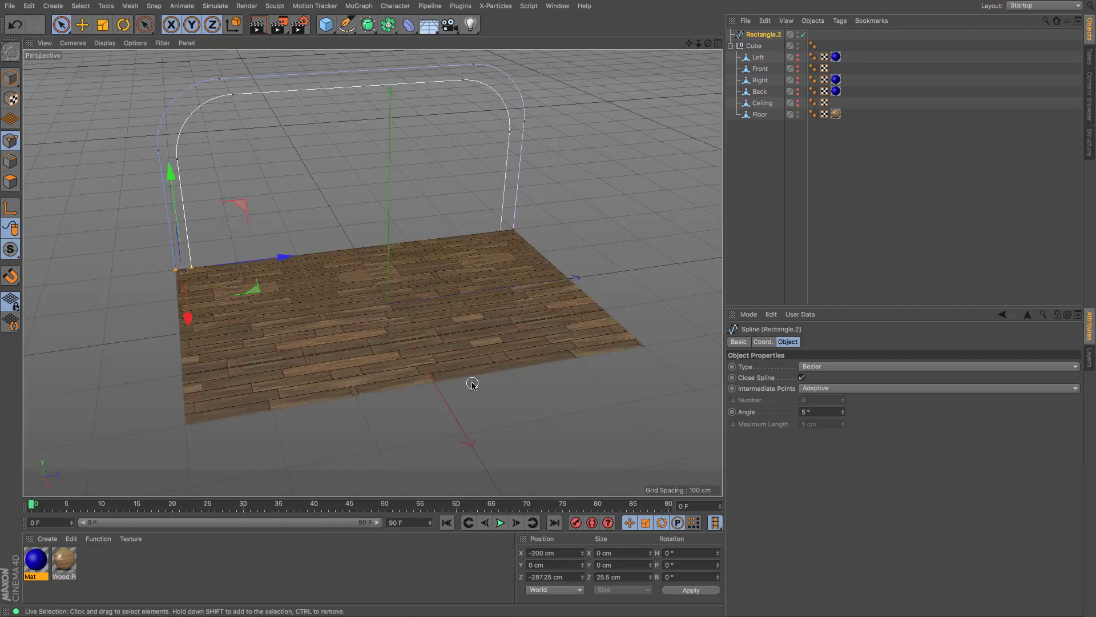
pyautogui.click(798, 47)
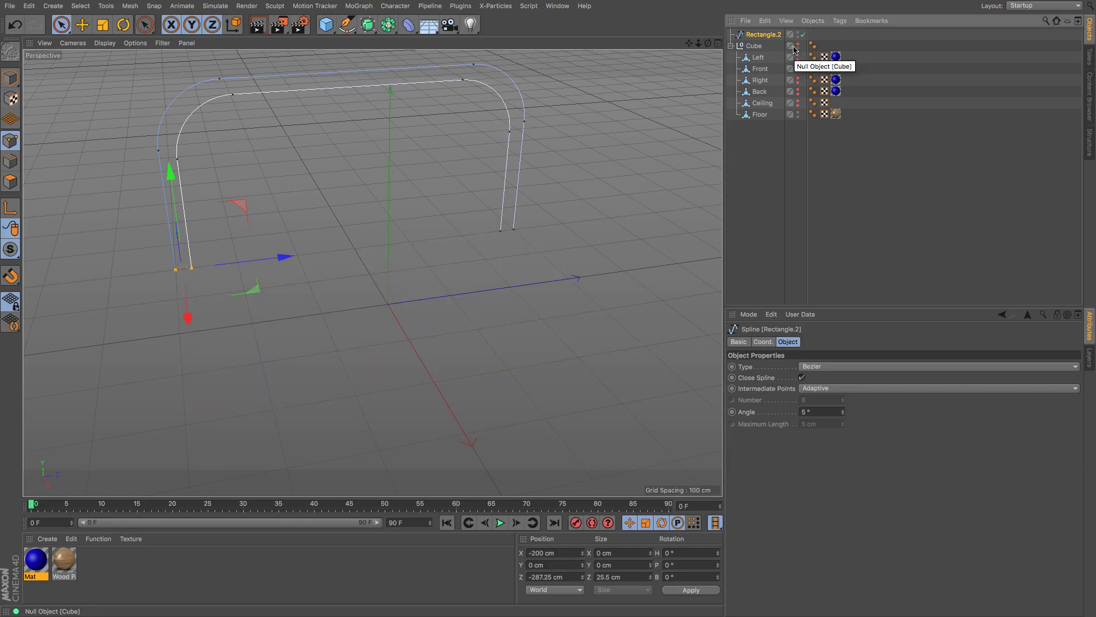
pyautogui.scroll(10, 584, 143)
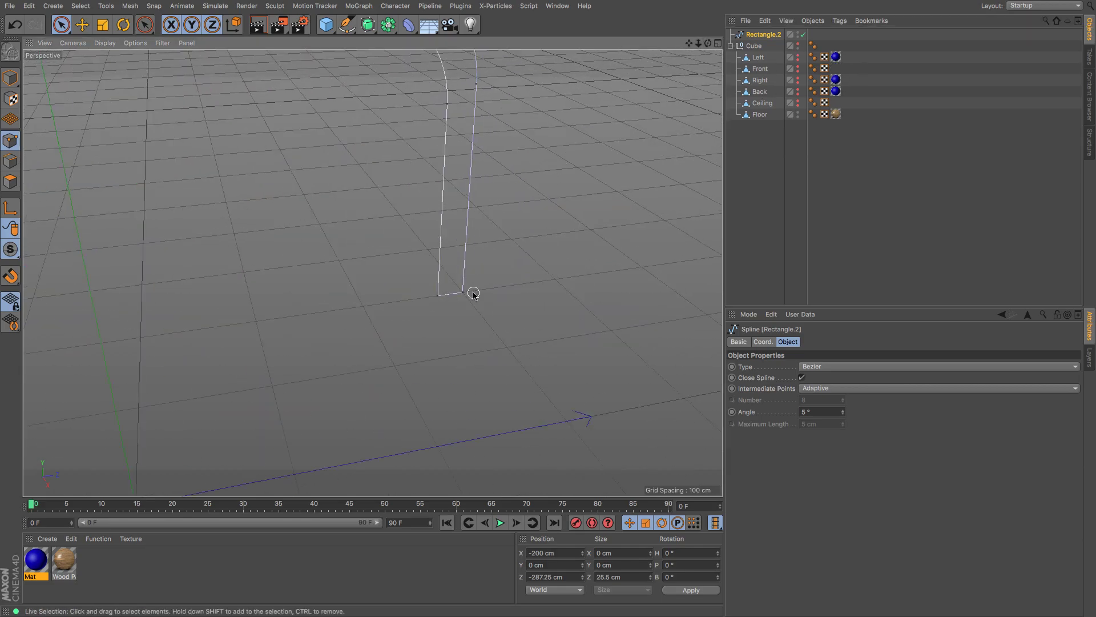
pyautogui.scroll(-8, 473, 289)
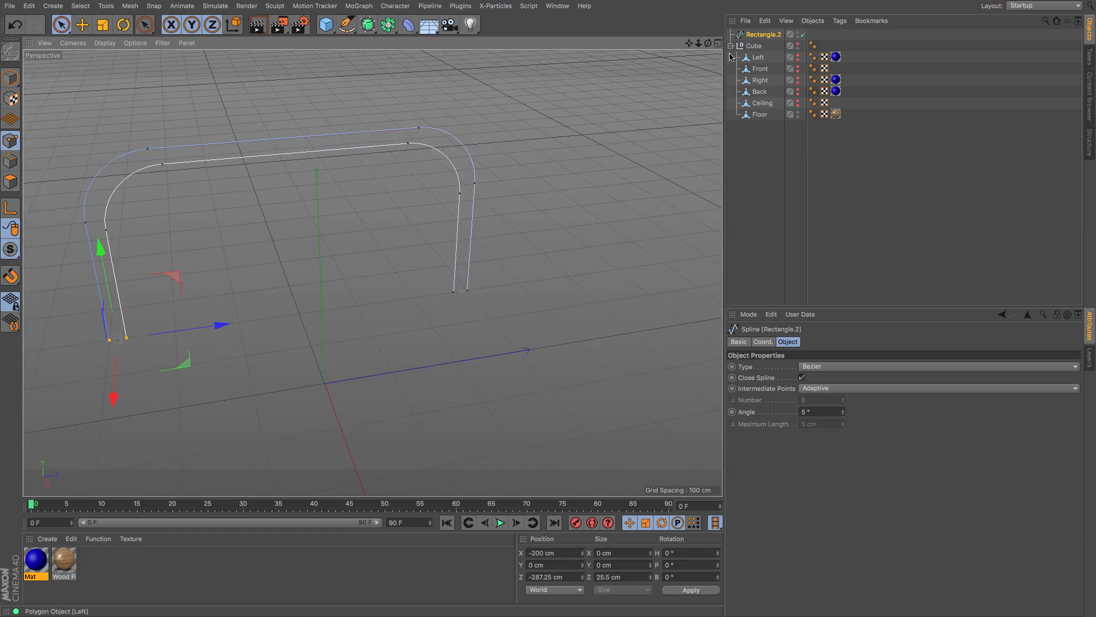
# Step: Show the room cube again in the Perspective view around the closed arch outline
pyautogui.moveTo(689, 44); pyautogui.dragTo(662, 91)
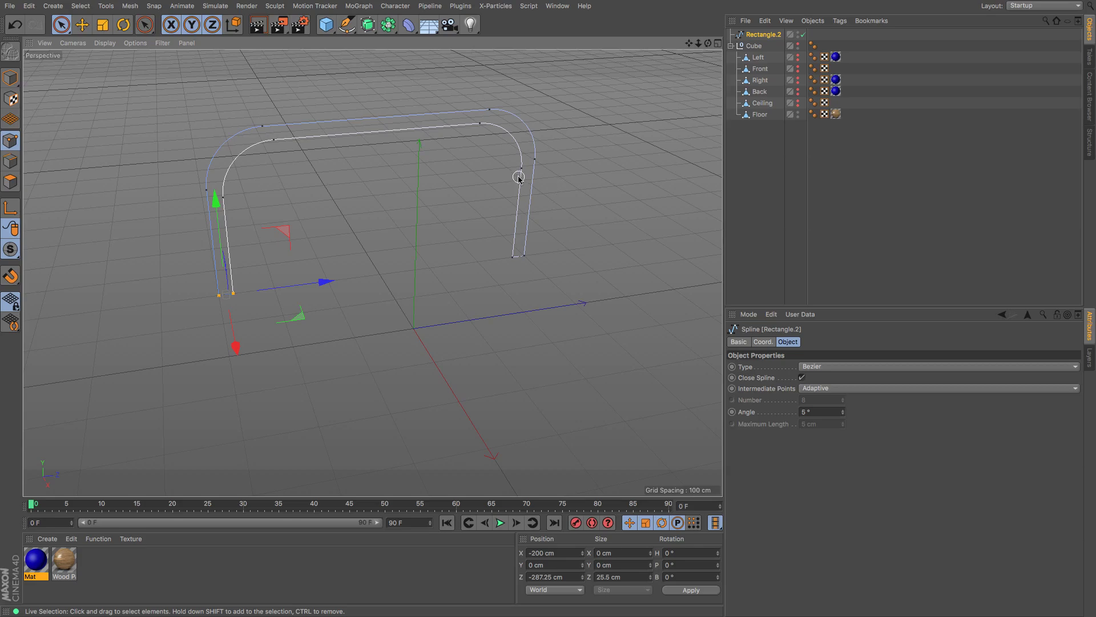
pyautogui.click(479, 133)
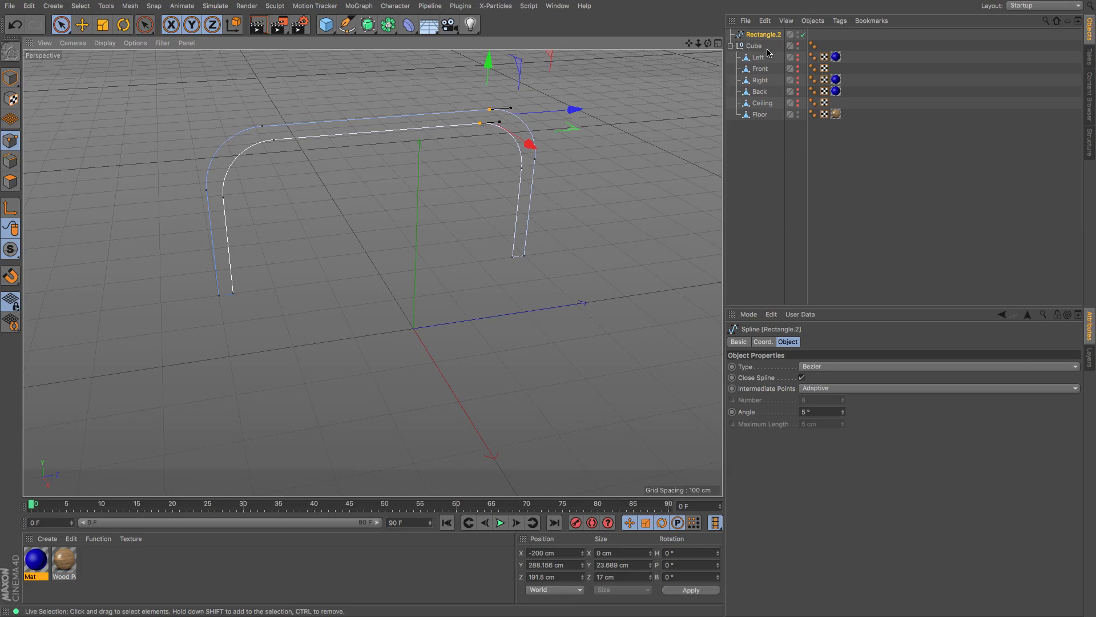
pyautogui.click(798, 44)
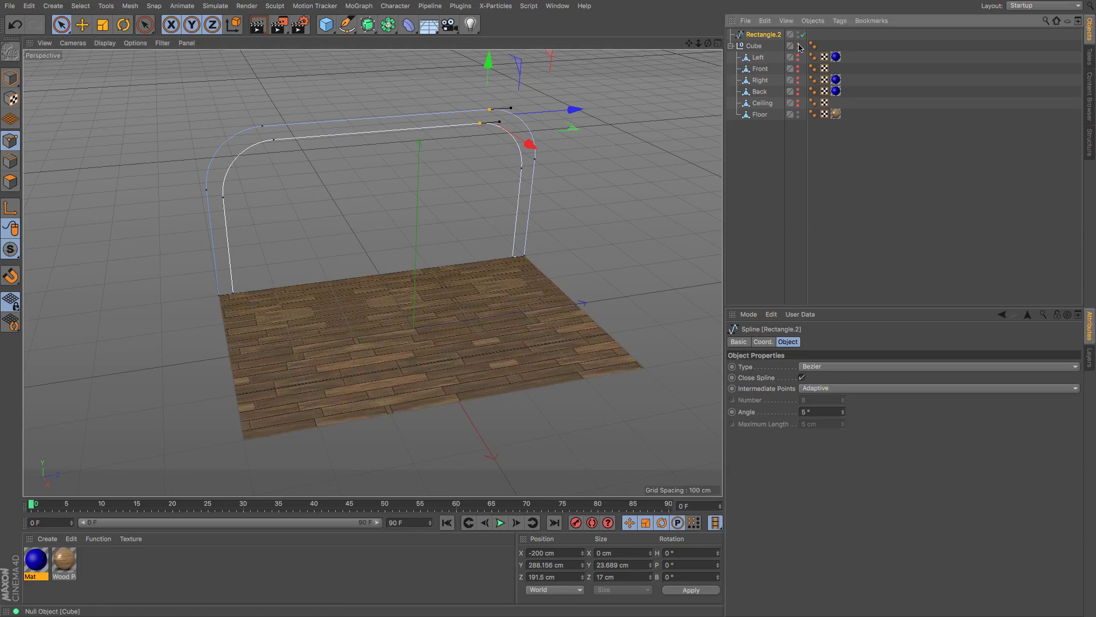
# Step: Add an Extrude object, make the arch spline its child and select the Extrude
pyautogui.click(368, 29)
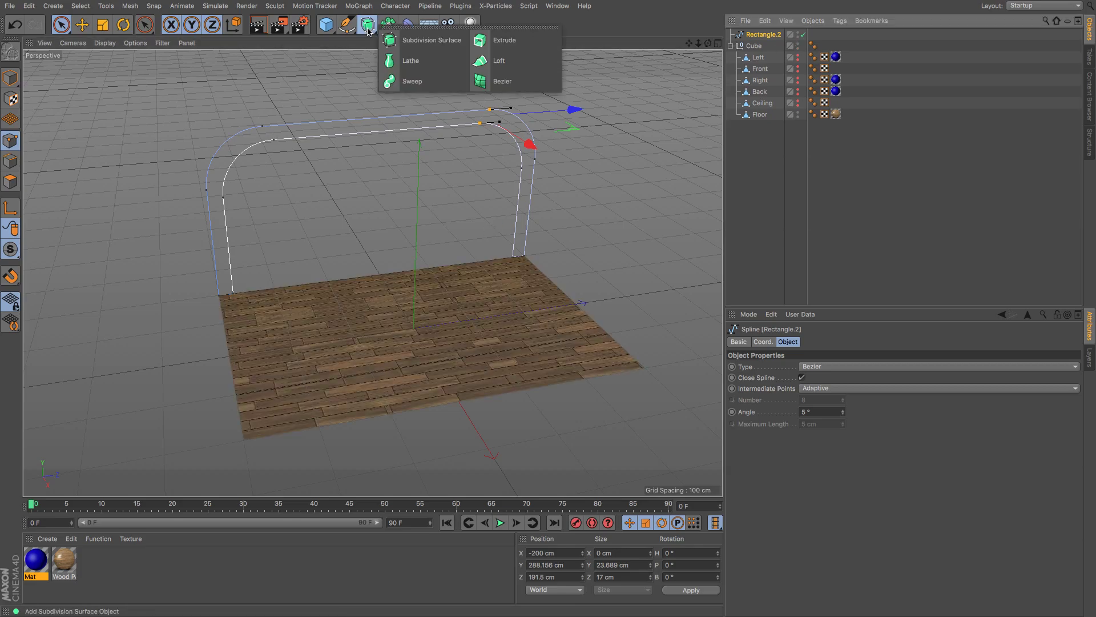
pyautogui.click(489, 39)
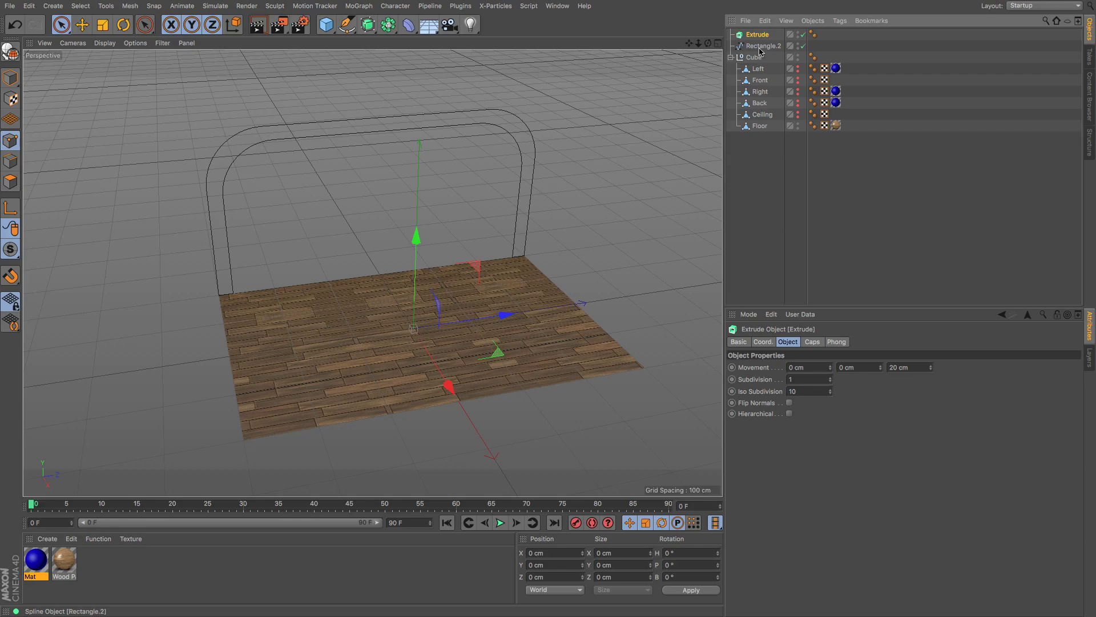
pyautogui.moveTo(759, 49); pyautogui.dragTo(757, 36)
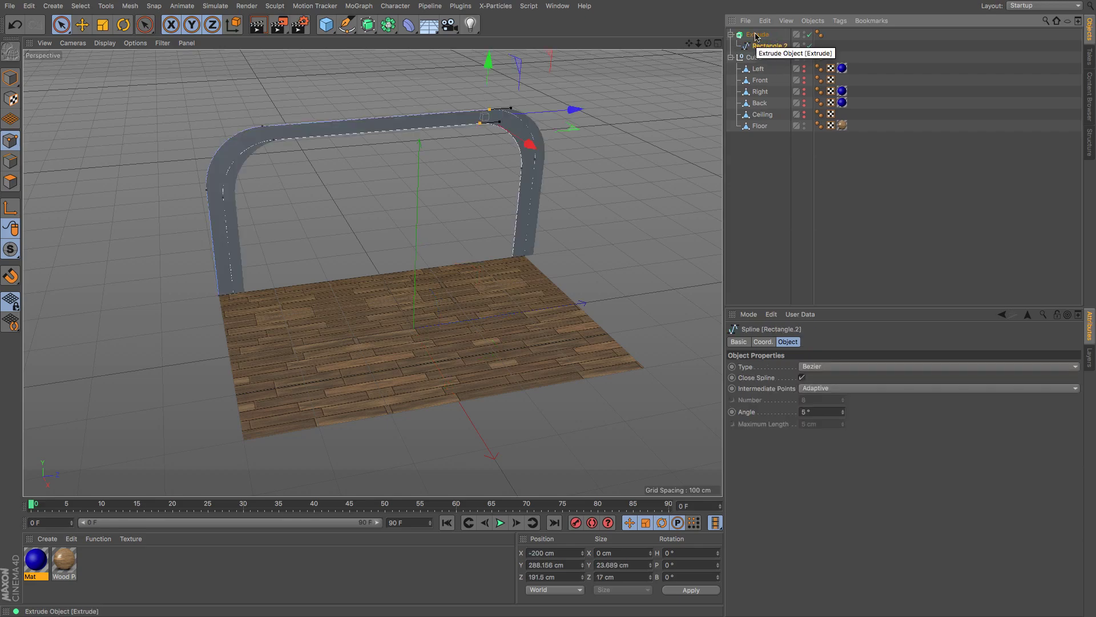
pyautogui.click(756, 36)
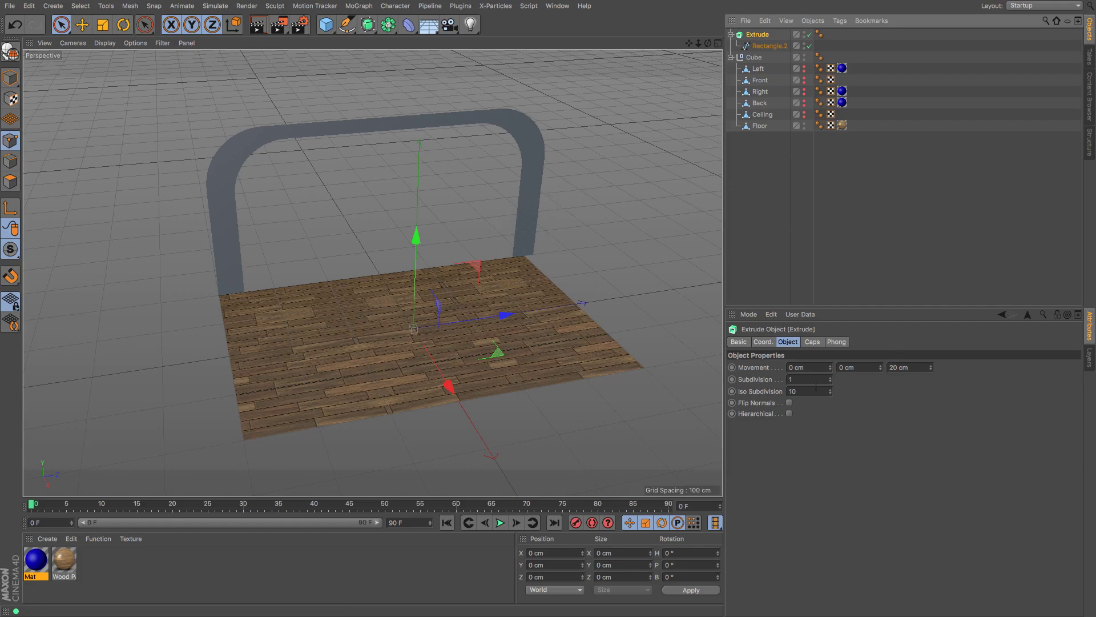
# Step: Set the Extrude's movement to 0 cm along Z and 100 cm along X
pyautogui.doubleClick(894, 367)
pyautogui.write('0')
pyautogui.press('Return')
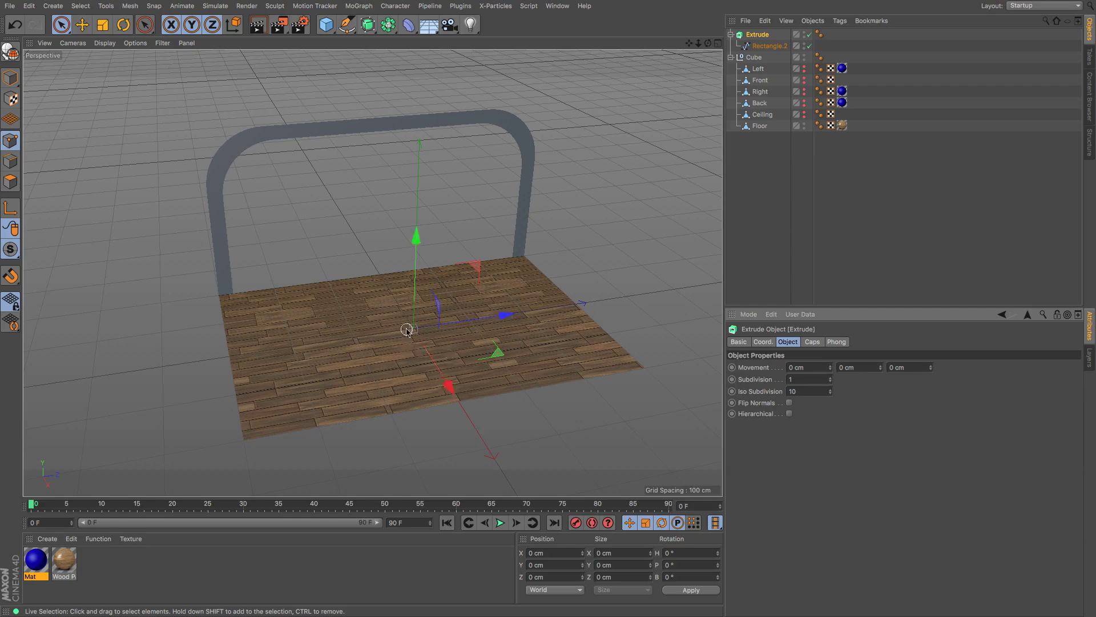
pyautogui.doubleClick(791, 368)
pyautogui.write('100')
pyautogui.press('Return')
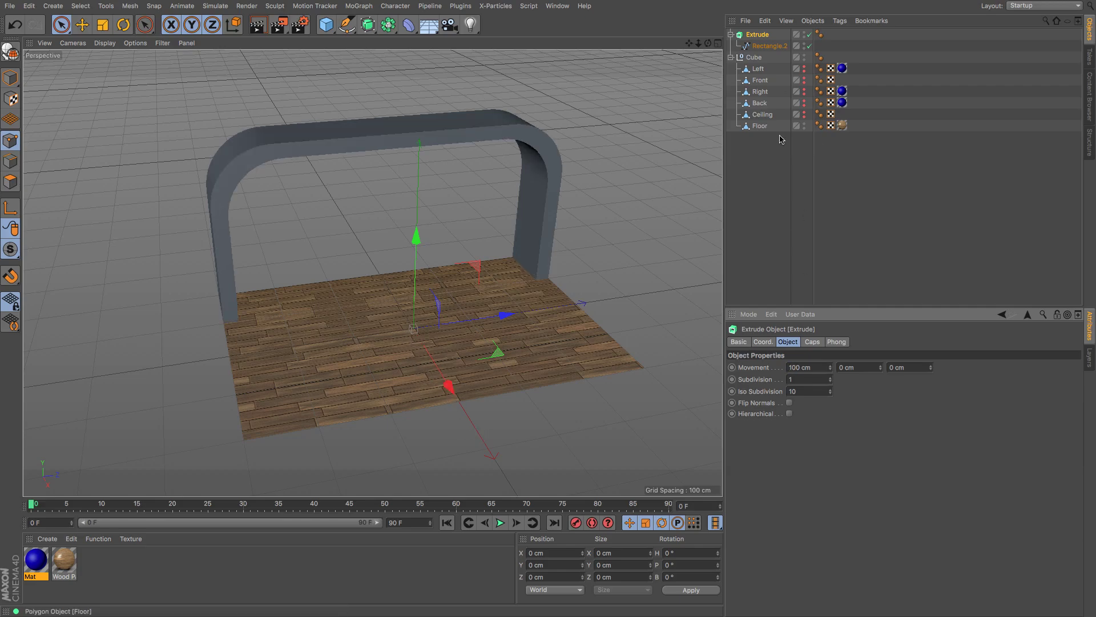
# Step: Increase the arch's extrusion depth along X to 150 cm and check its shape from several angles
pyautogui.moveTo(706, 46); pyautogui.dragTo(738, 60)
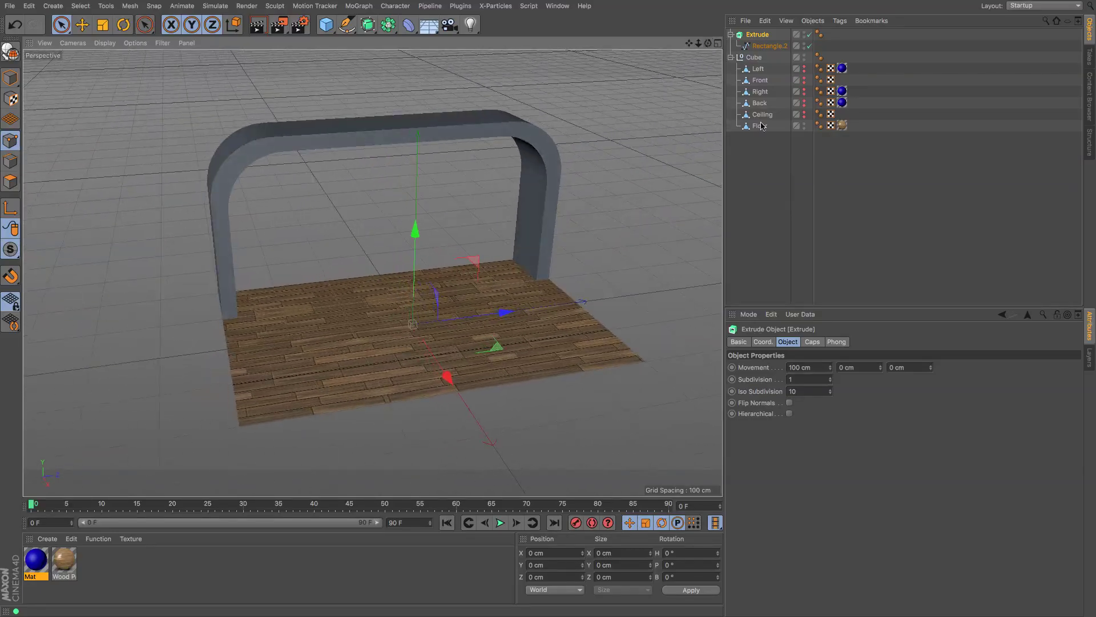
pyautogui.click(796, 368)
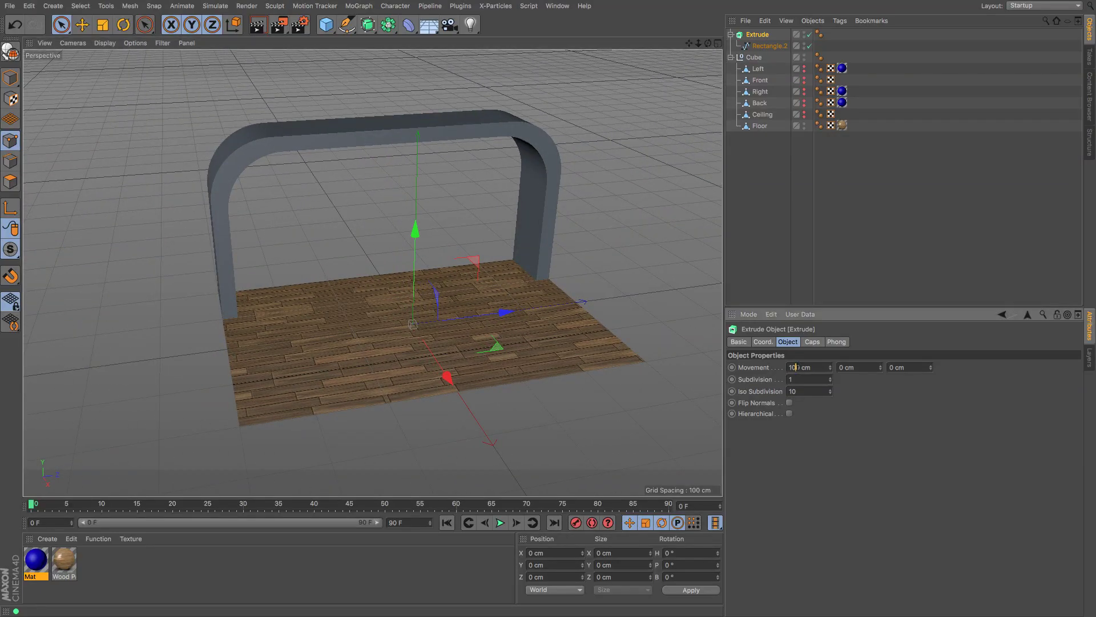
pyautogui.write('150')
pyautogui.press('Return')
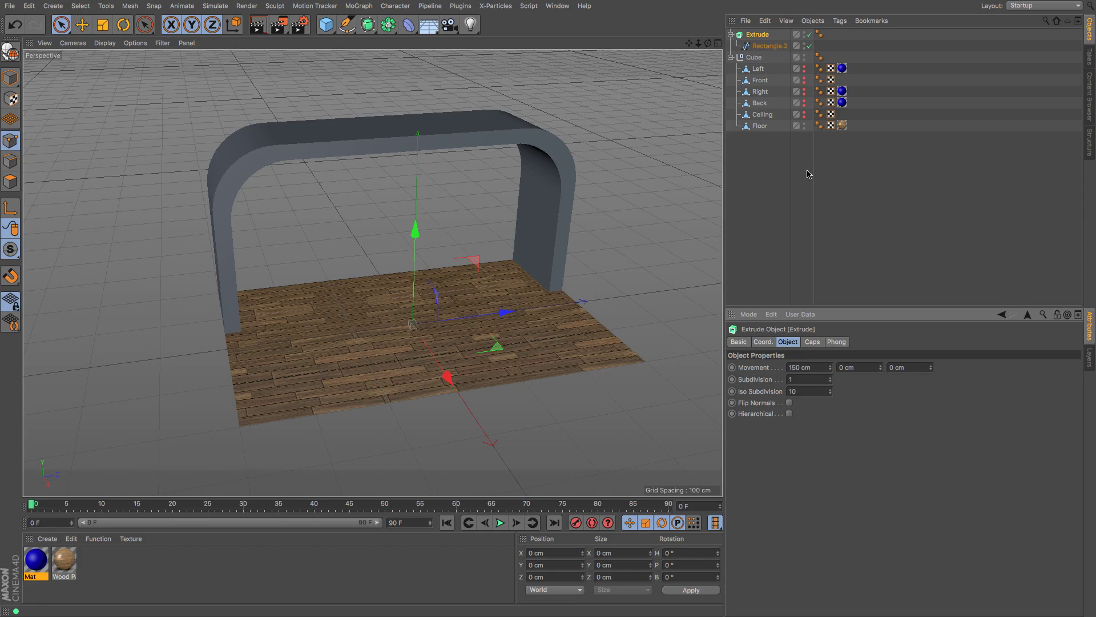
pyautogui.moveTo(708, 43); pyautogui.dragTo(737, 49)
pyautogui.moveTo(372, 272); pyautogui.dragTo(636, 196)
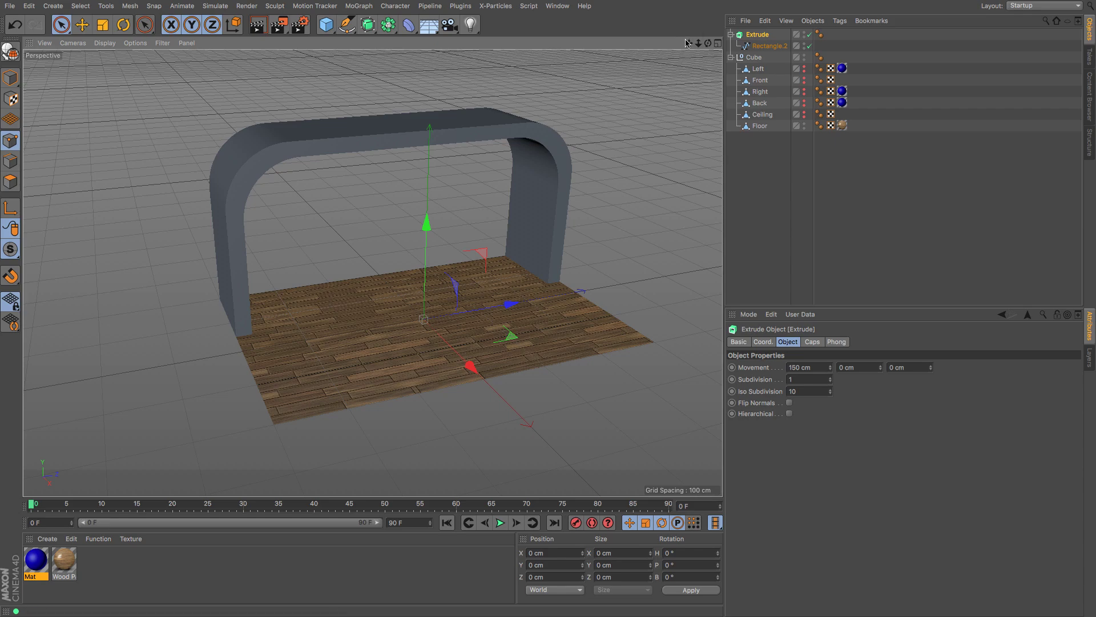
pyautogui.moveTo(689, 43); pyautogui.dragTo(593, 59)
pyautogui.moveTo(686, 45)
pyautogui.mouseDown()
pyautogui.moveTo(719, 47)
pyautogui.moveTo(693, 49)
pyautogui.mouseUp()
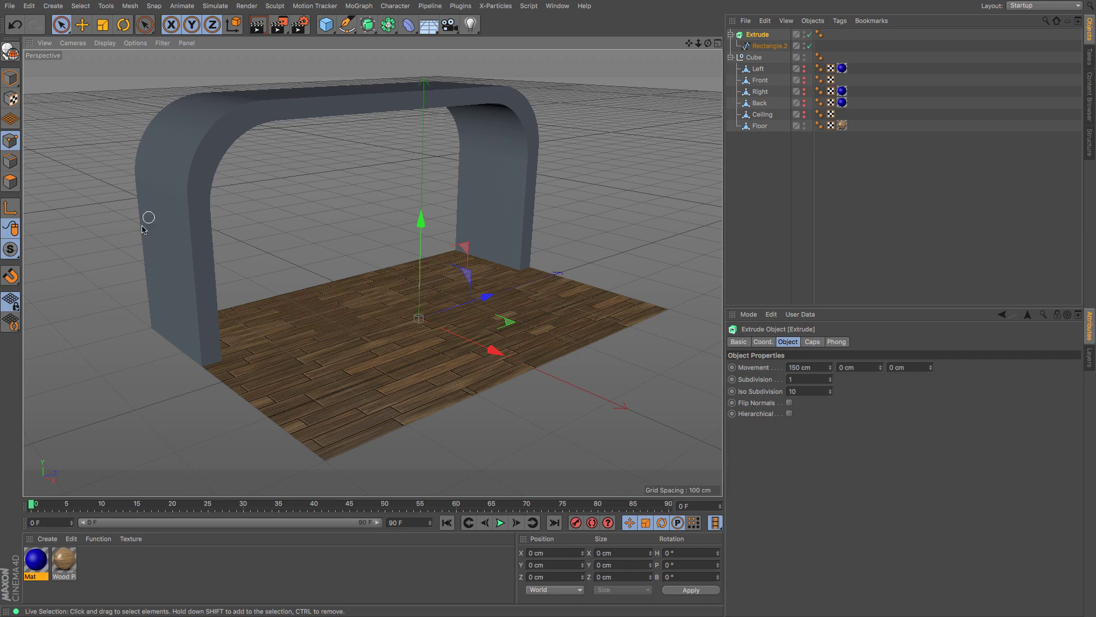
# Step: Collapse the Extrude hierarchy and add a Boole object as the parent of the extruded arch
pyautogui.click(731, 35)
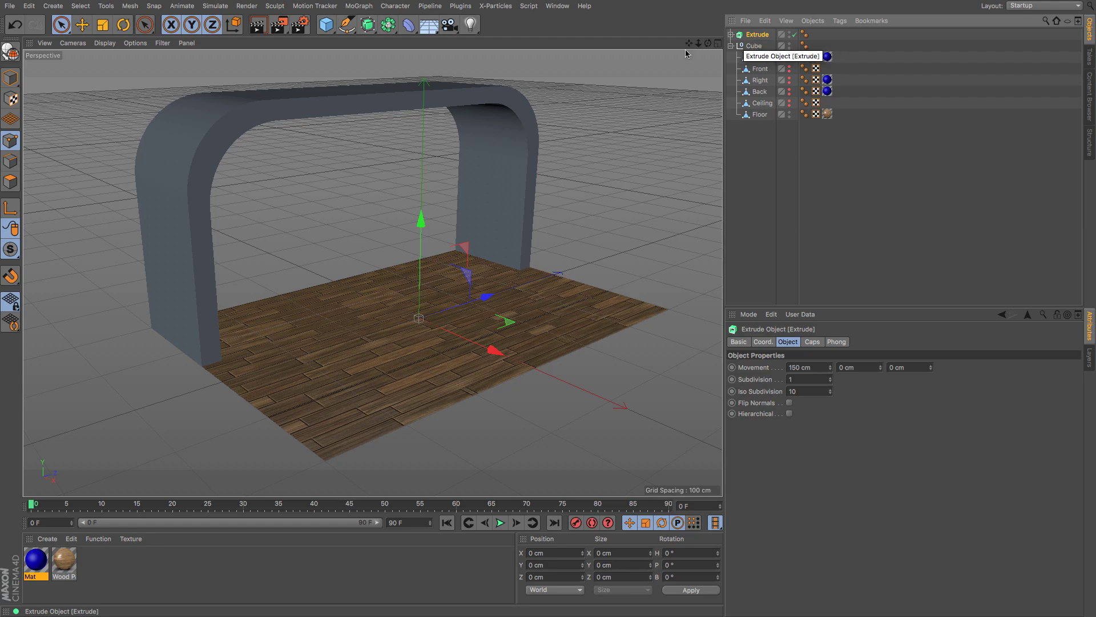
pyautogui.click(389, 27)
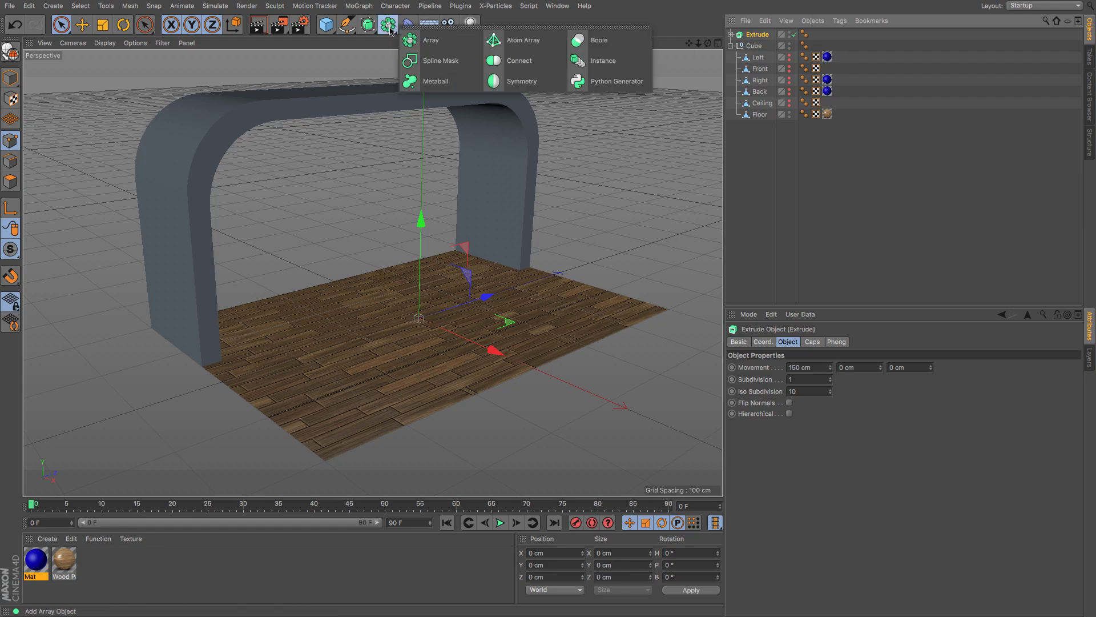
pyautogui.keyDown('alt'); pyautogui.click(588, 48); pyautogui.keyUp('alt')
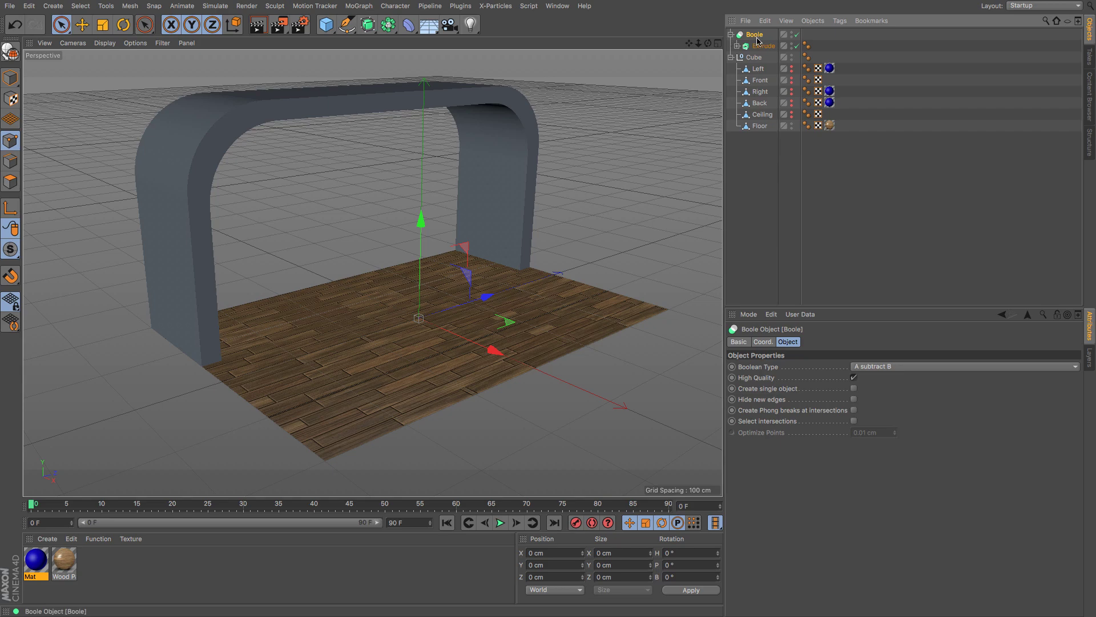
# Step: Add a cylinder, raise it to about 148 cm in Y and set its orientation to +Z
pyautogui.click(330, 30)
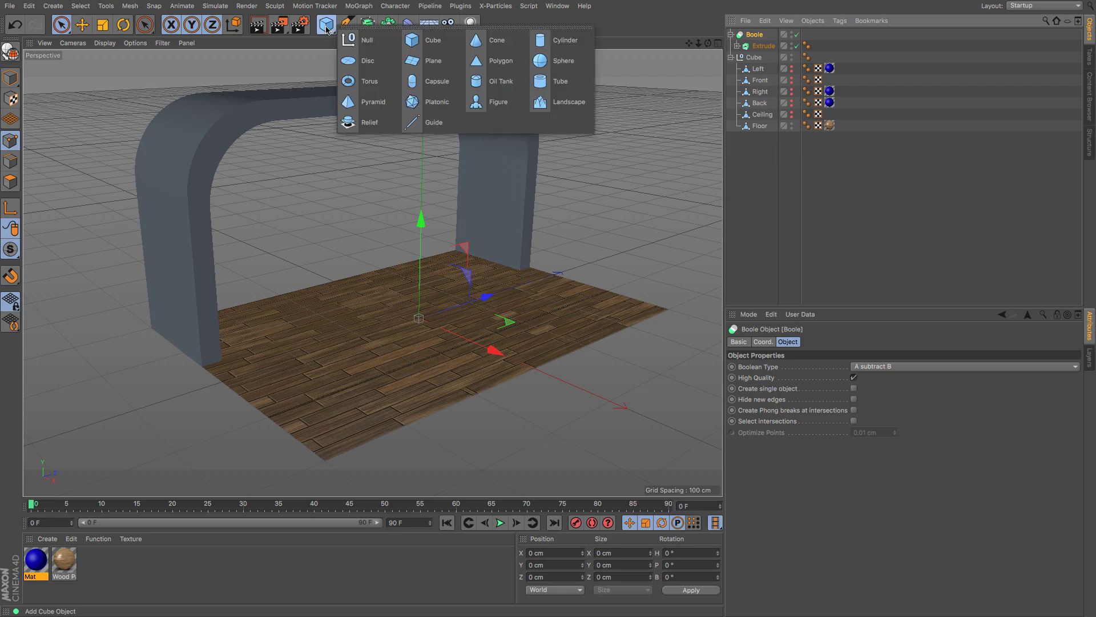
pyautogui.click(557, 40)
pyautogui.moveTo(422, 220); pyautogui.dragTo(434, 117)
pyautogui.click(838, 421)
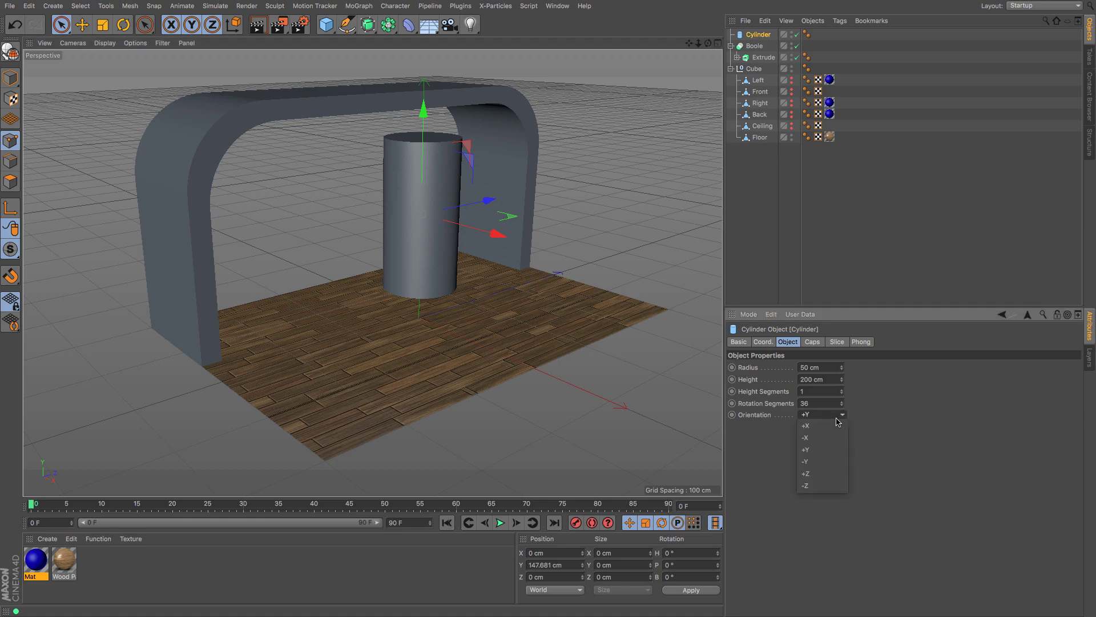
pyautogui.click(830, 473)
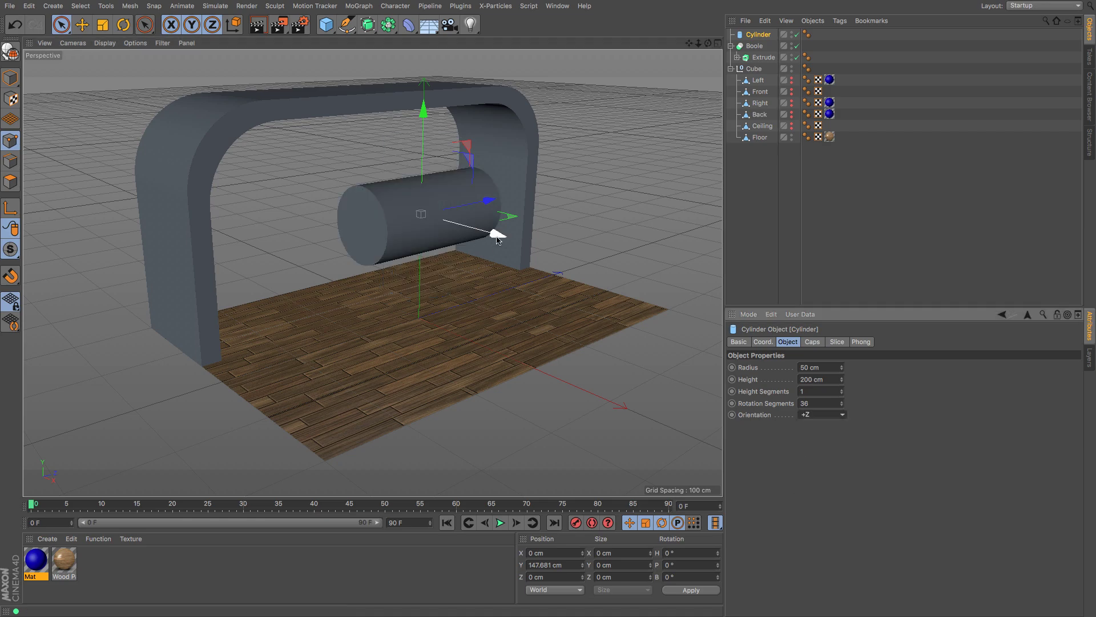
# Step: In the Front view, move the cylinder along X to about -126 cm, near the middle of the arch's depth
pyautogui.press('F4')
pyautogui.moveTo(485, 183); pyautogui.dragTo(389, 184)
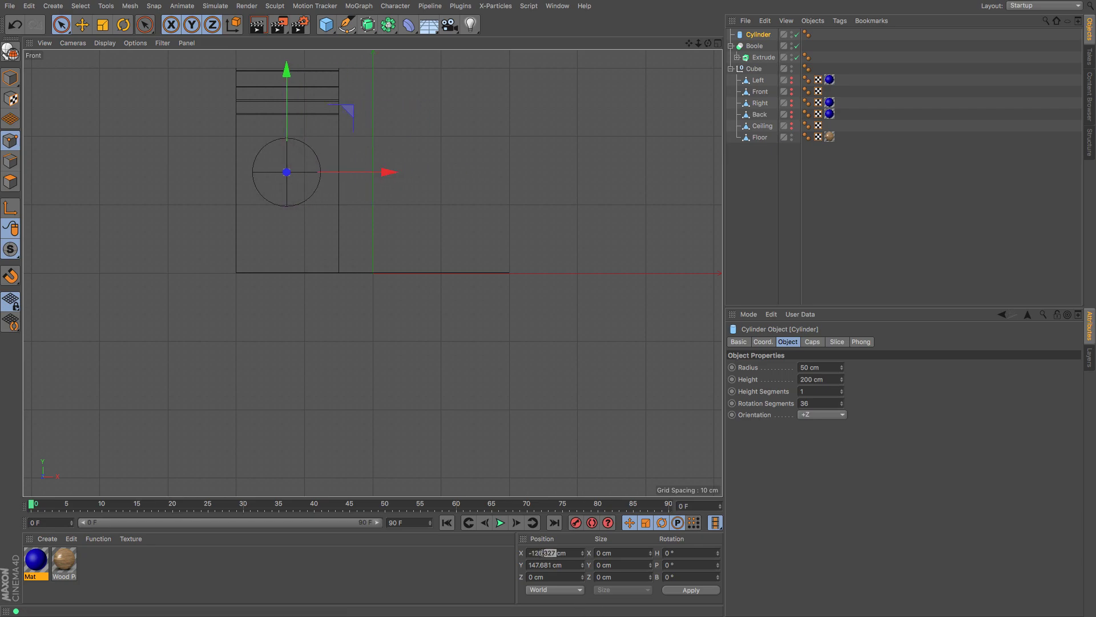
pyautogui.press('BackSpace')
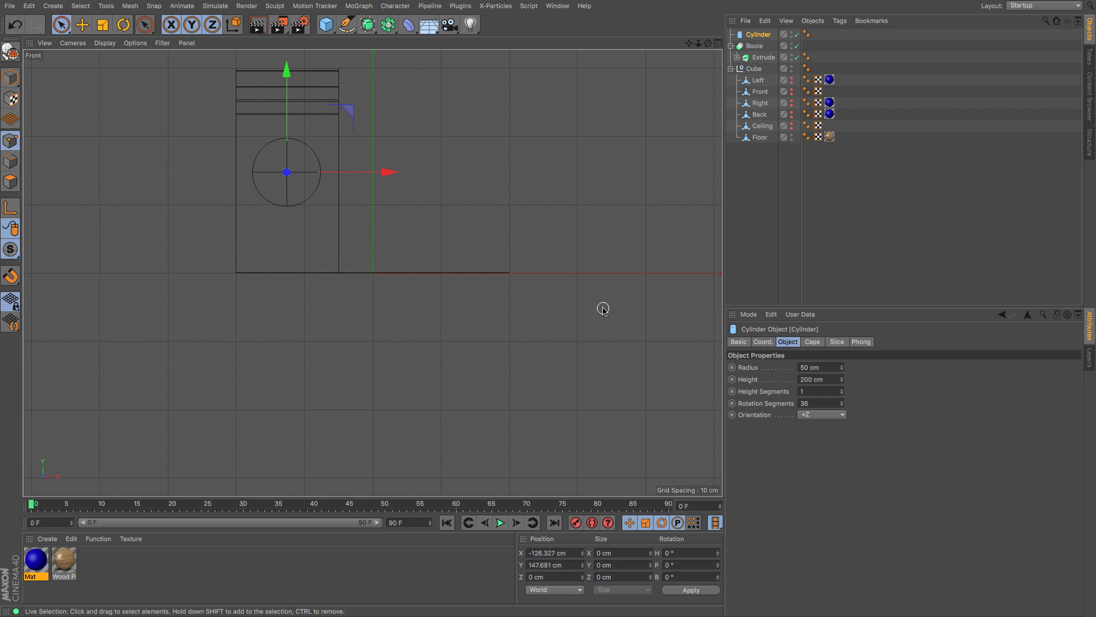
pyautogui.press('F1')
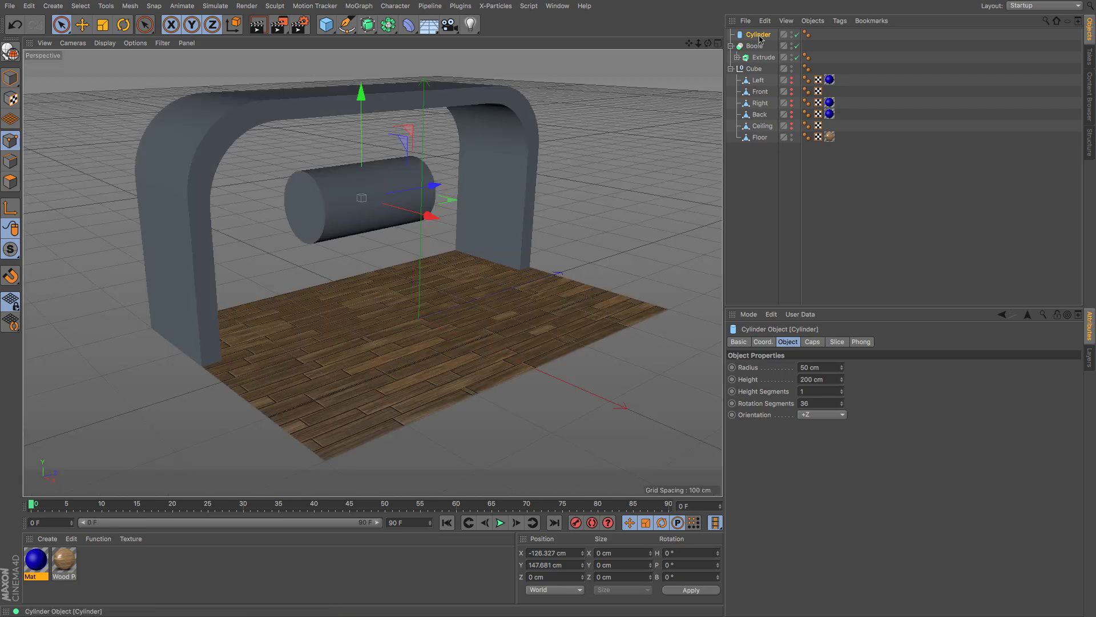
# Step: Set the cylinder's position to exactly -125 cm in X and 150 cm in Y
pyautogui.click(763, 342)
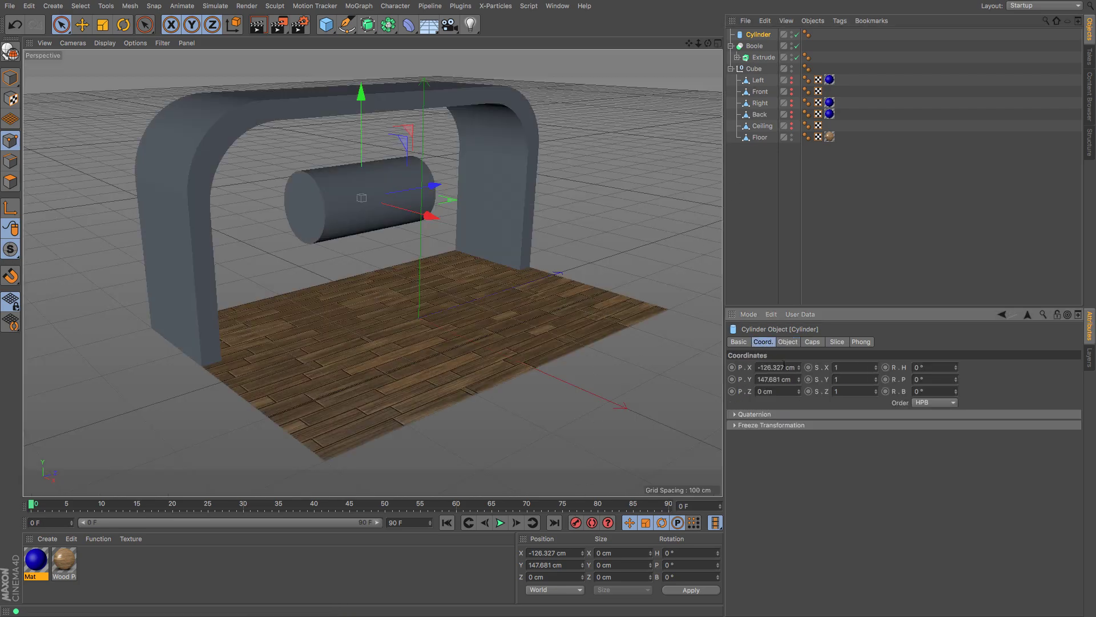
pyautogui.moveTo(784, 367); pyautogui.dragTo(767, 367)
pyautogui.write('5')
pyautogui.press('Return')
pyautogui.moveTo(782, 379); pyautogui.dragTo(732, 380)
pyautogui.write('150')
pyautogui.press('Return')
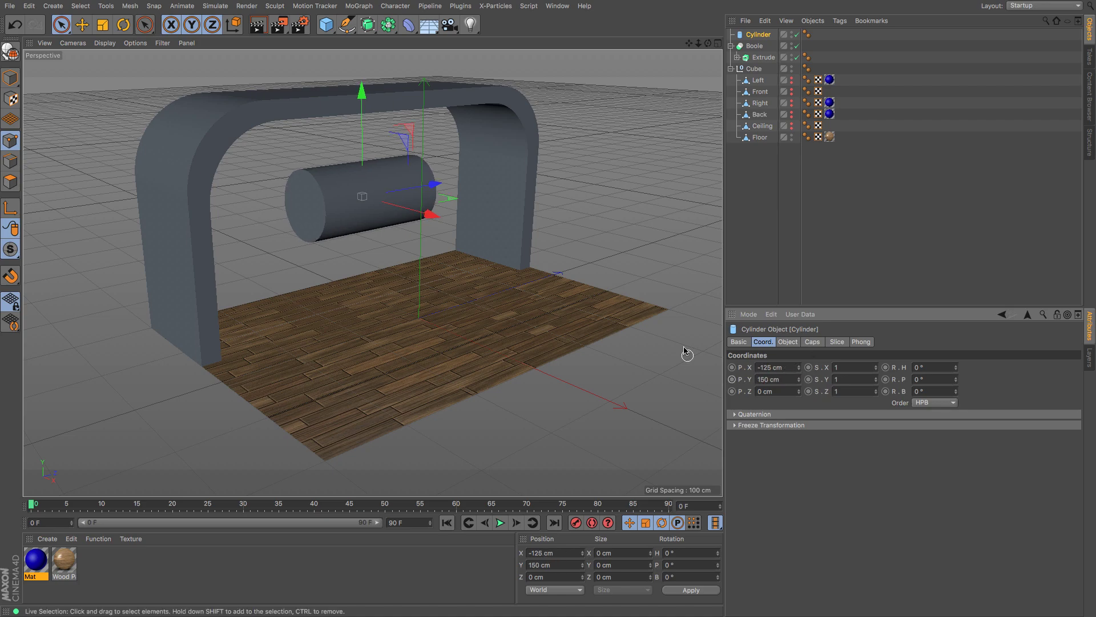
# Step: Switch to Model mode with the Move tool and lengthen the cylinder to about 645 cm through both arch legs
pyautogui.click(82, 24)
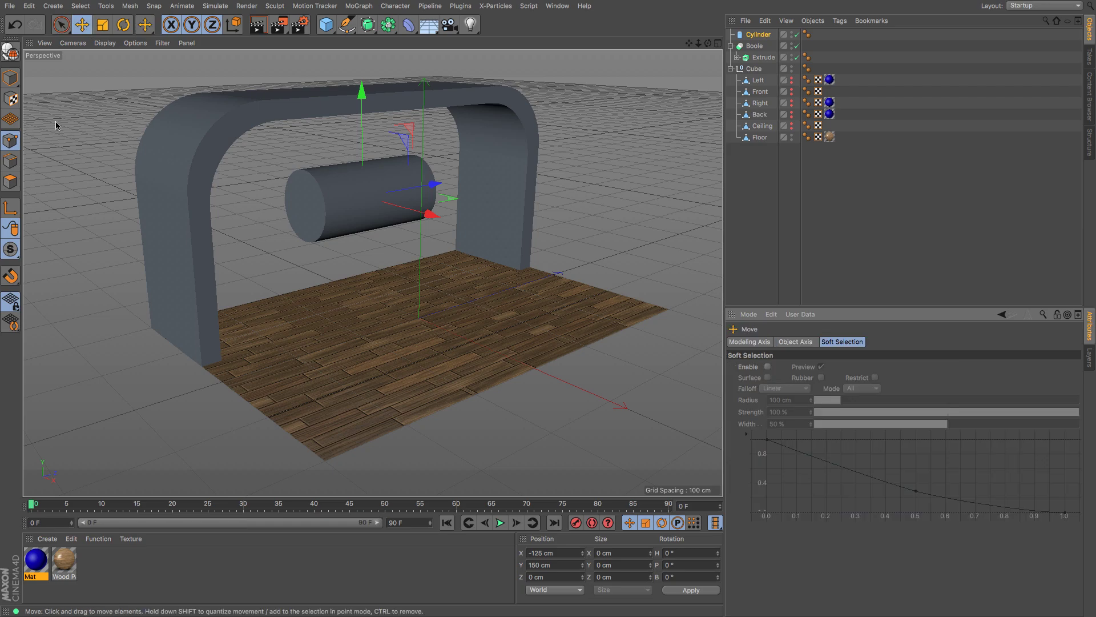
pyautogui.click(10, 78)
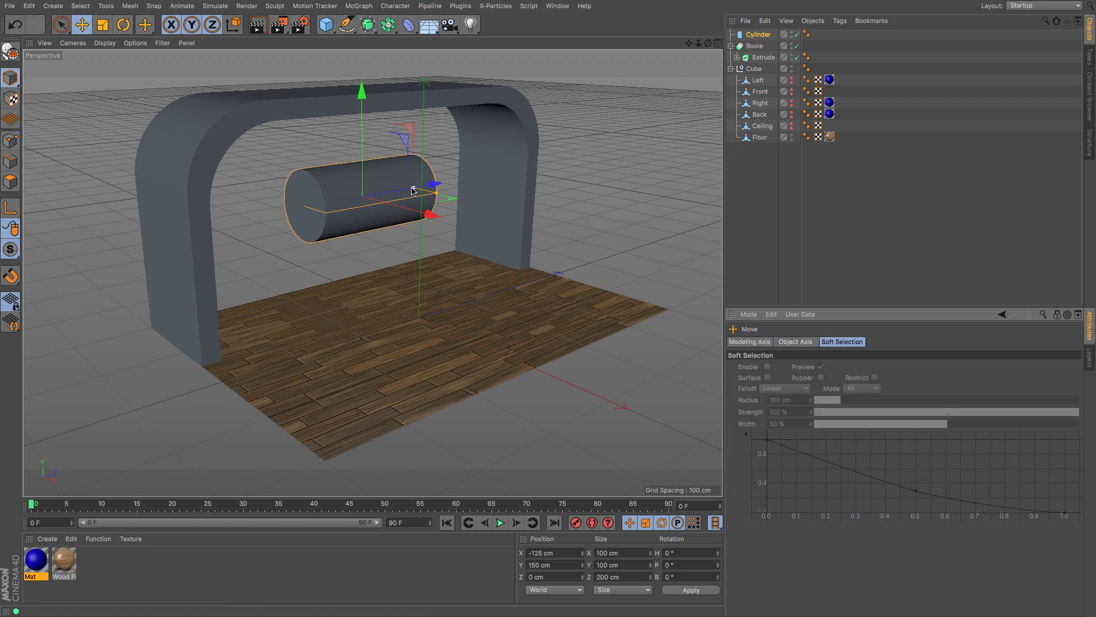
pyautogui.moveTo(413, 191); pyautogui.dragTo(512, 181)
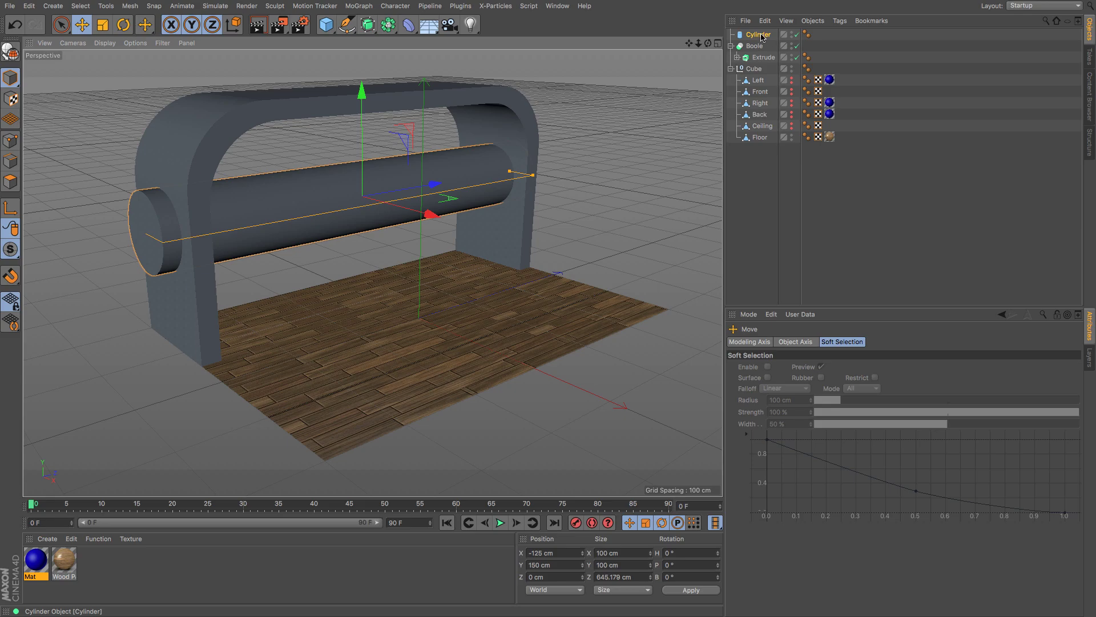
# Step: Place the cylinder inside the Boole below the Extrude, so it cuts round holes through both arch legs
pyautogui.moveTo(761, 35); pyautogui.dragTo(371, 273)
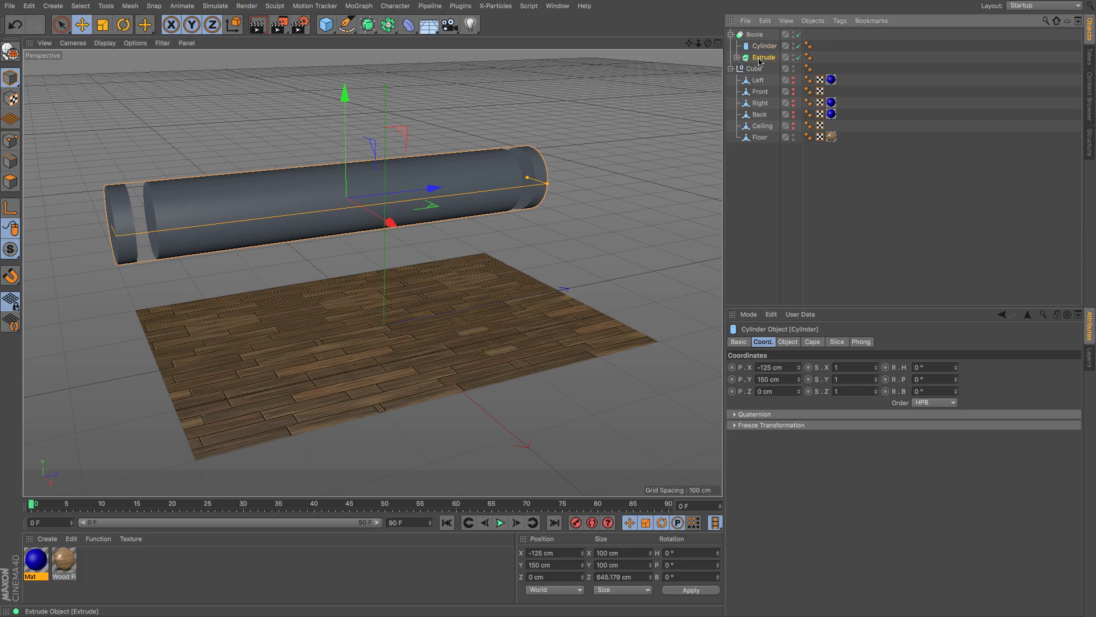
pyautogui.moveTo(760, 59); pyautogui.dragTo(469, 211)
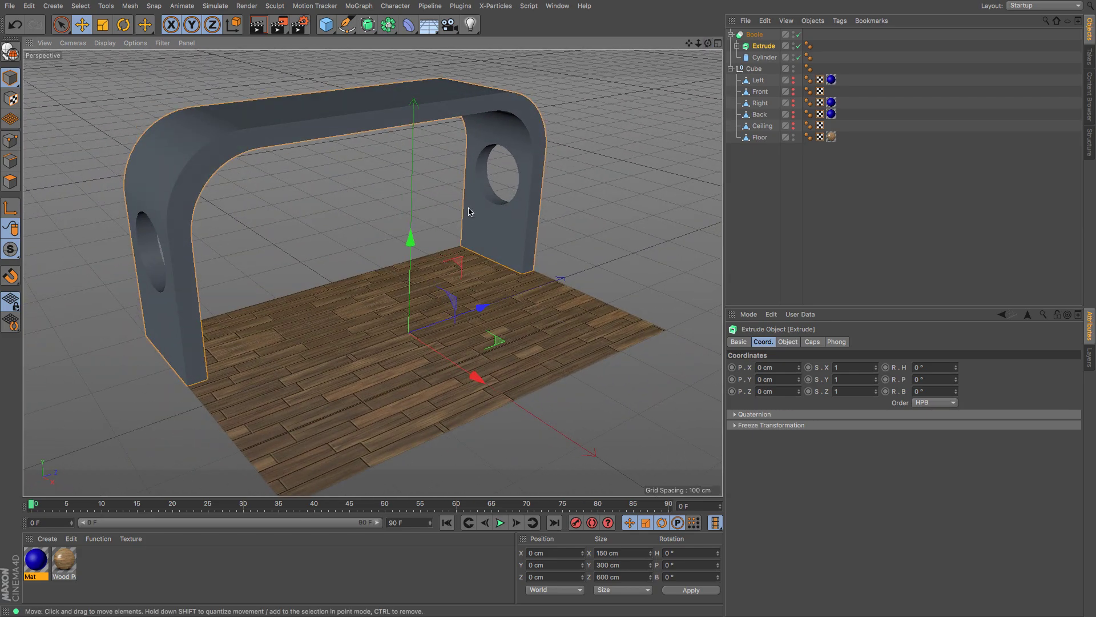
pyautogui.moveTo(690, 43); pyautogui.dragTo(691, 68)
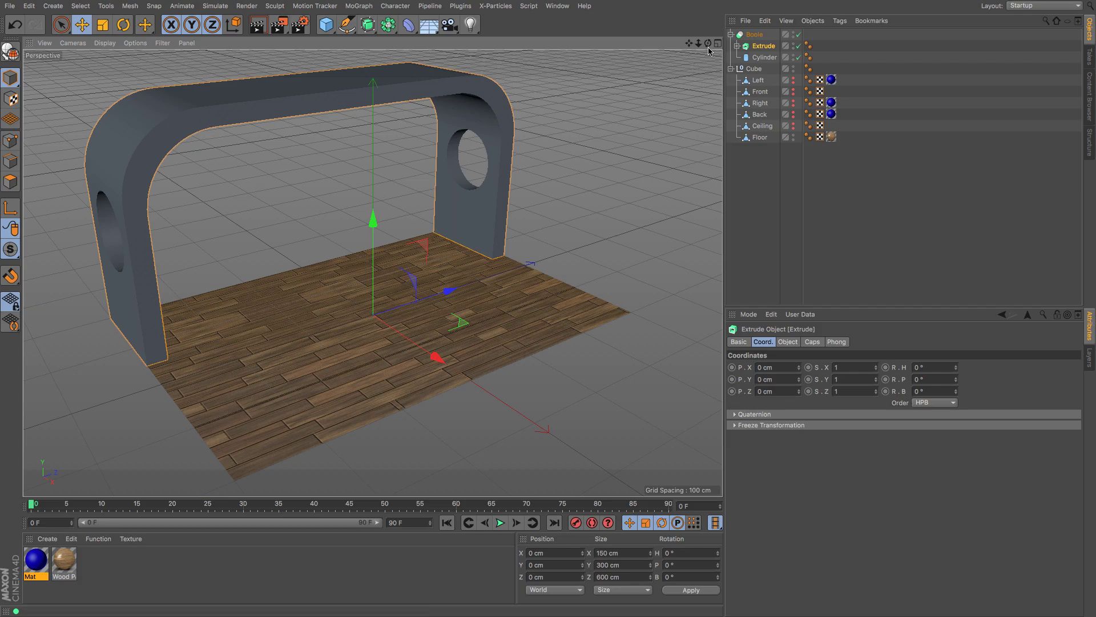
pyautogui.moveTo(709, 43); pyautogui.dragTo(372, 272)
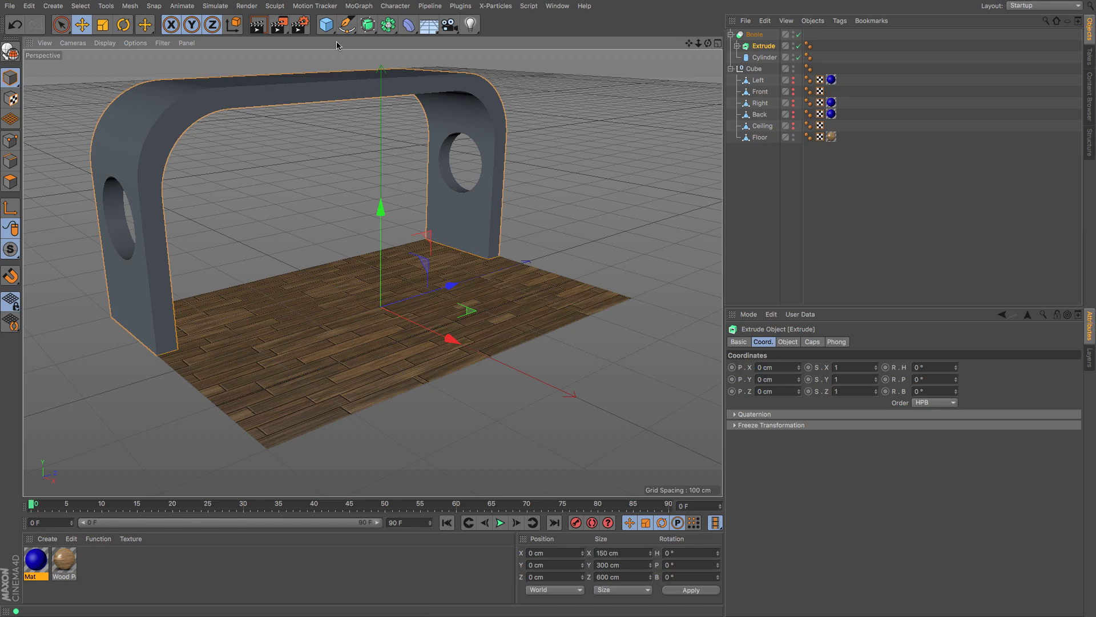
# Step: Add a cube and set its Y size to 100 cm
pyautogui.click(326, 24)
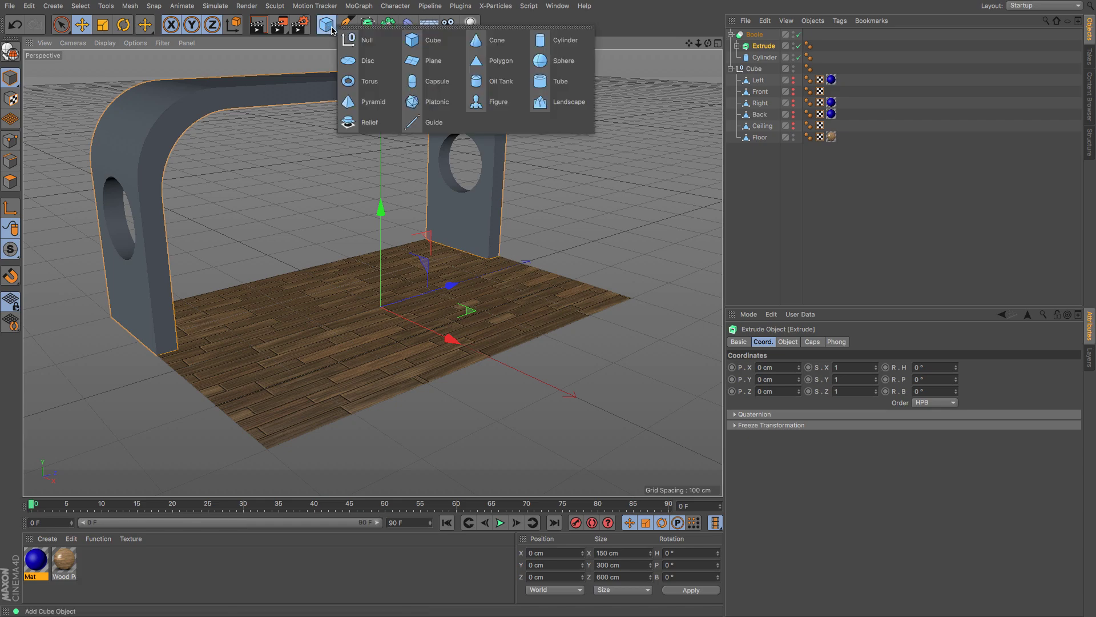
pyautogui.click(420, 45)
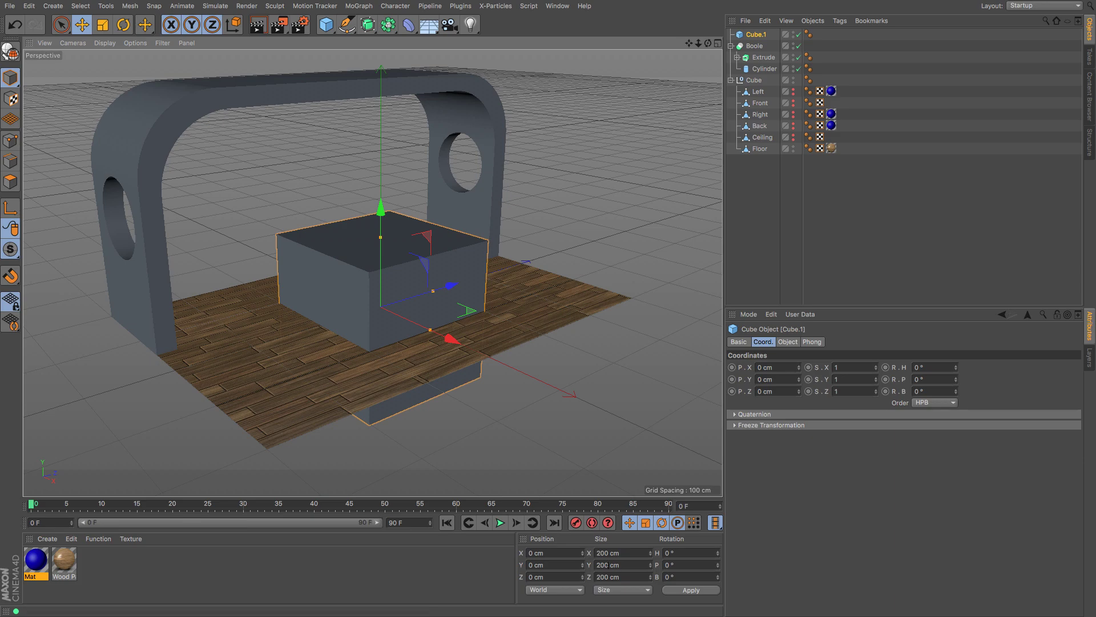
pyautogui.click(600, 564)
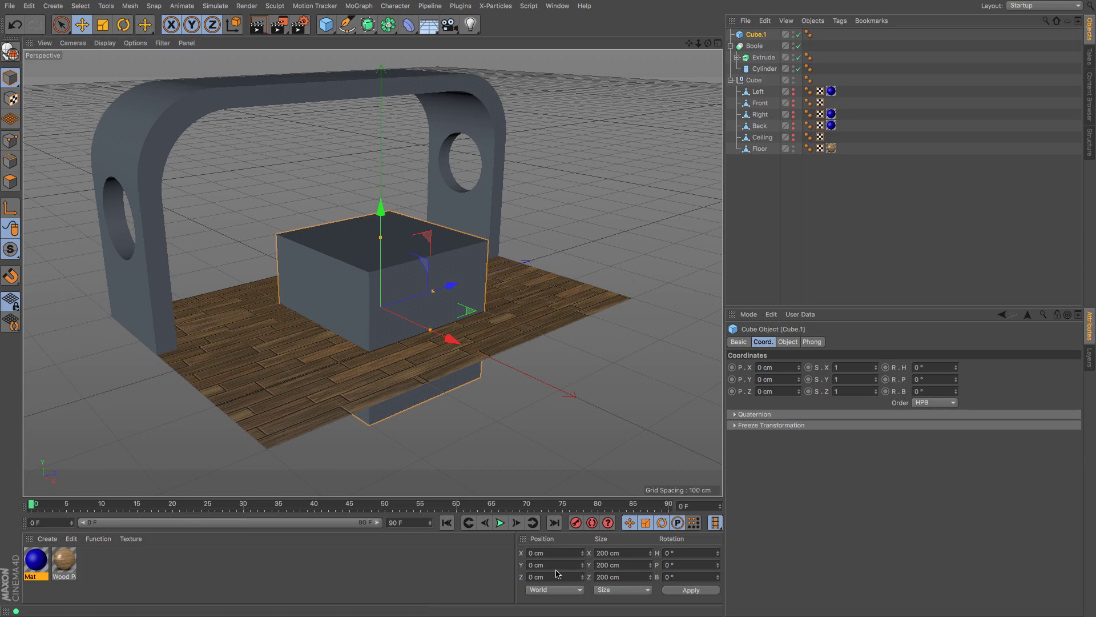
pyautogui.click(782, 342)
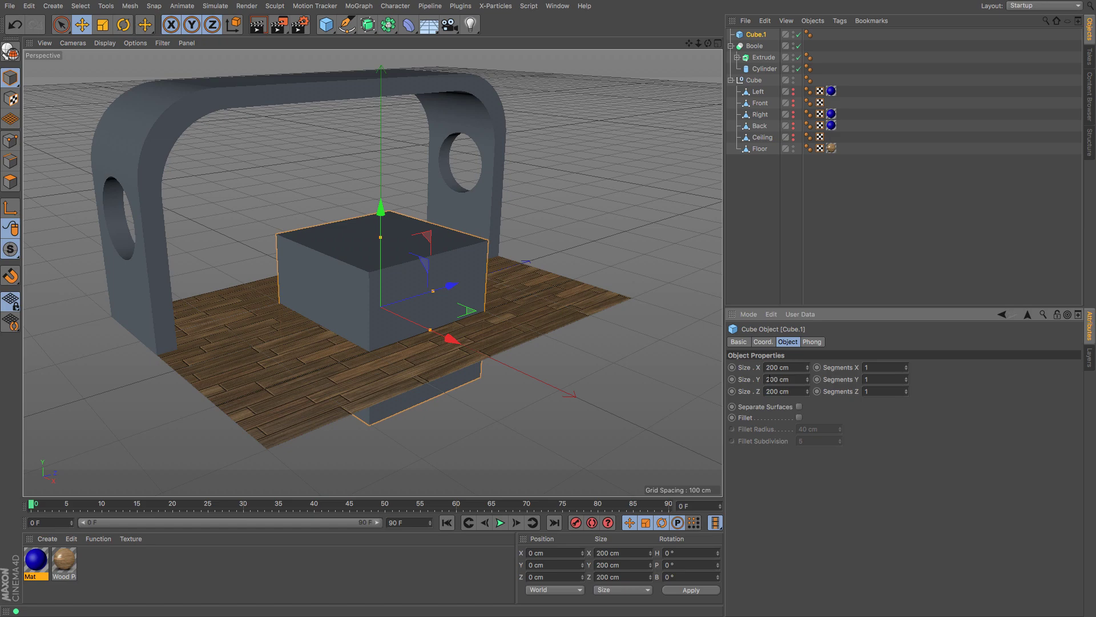
pyautogui.write('1')
pyautogui.press('Return')
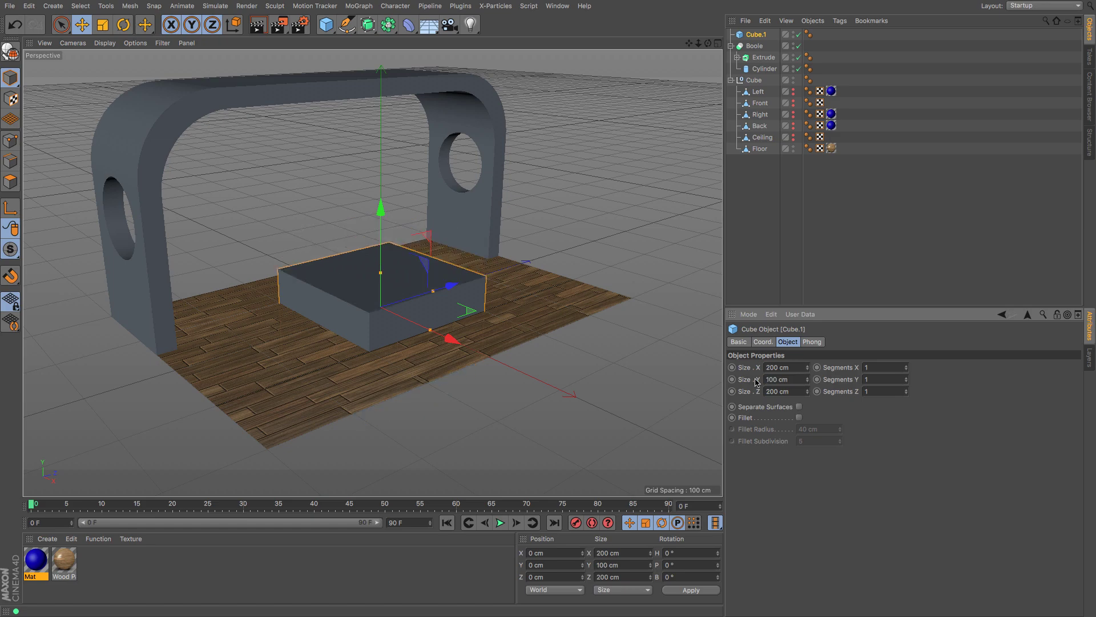
# Step: Raise the new cube onto the floor by setting its Y position to 50 cm
pyautogui.moveTo(380, 209); pyautogui.dragTo(380, 177)
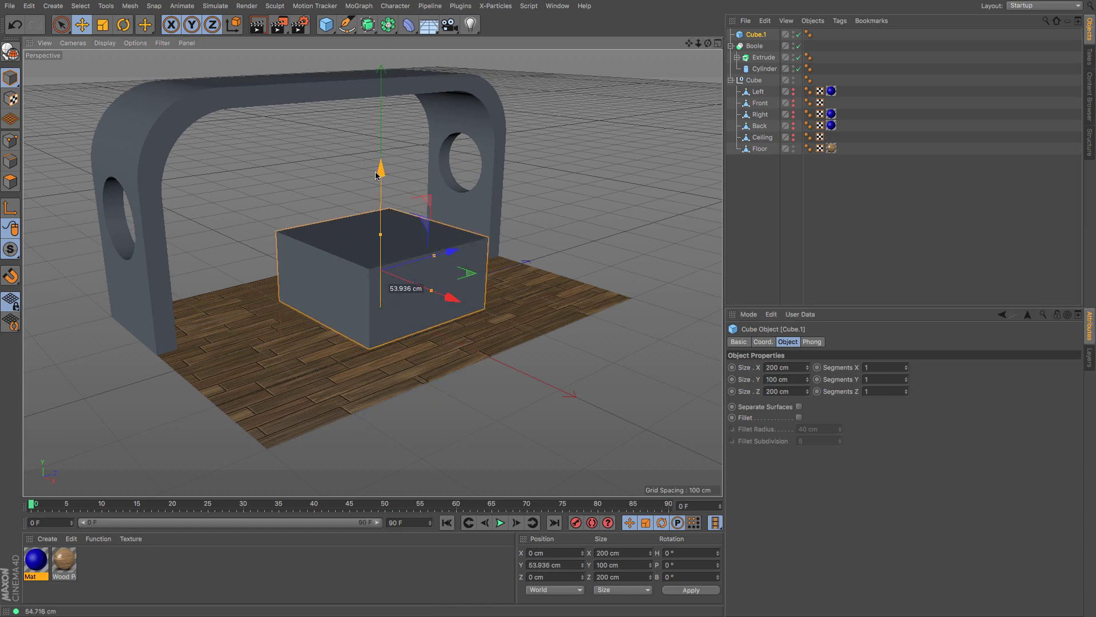
pyautogui.doubleClick(550, 567)
pyautogui.write('50')
pyautogui.press('Return')
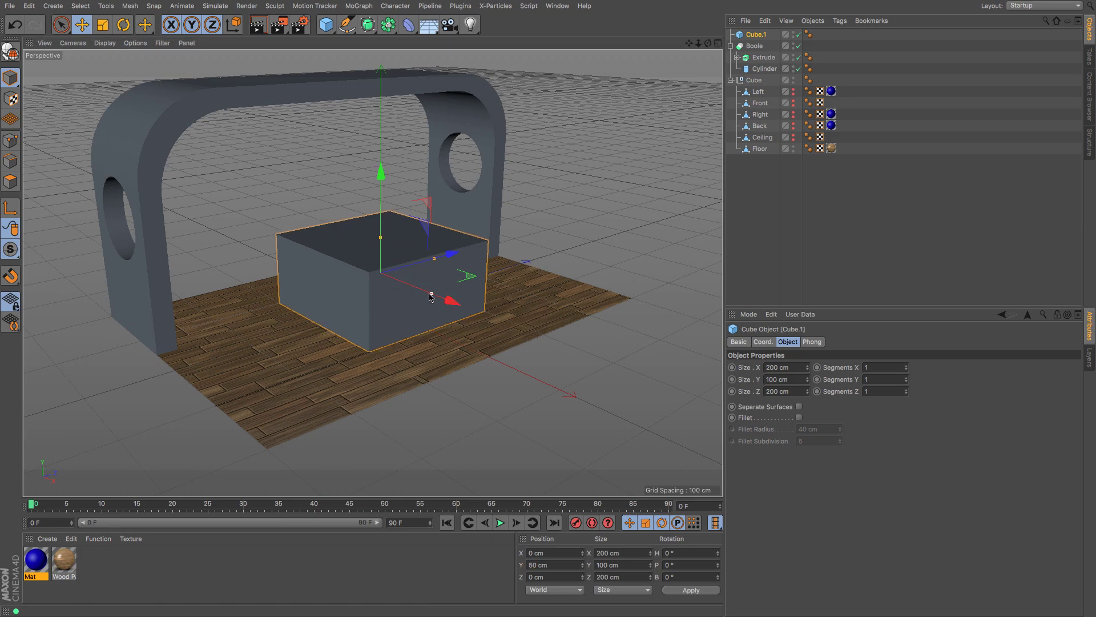
# Step: Narrow the new cube to an X size of 50 cm
pyautogui.moveTo(430, 295); pyautogui.dragTo(396, 289)
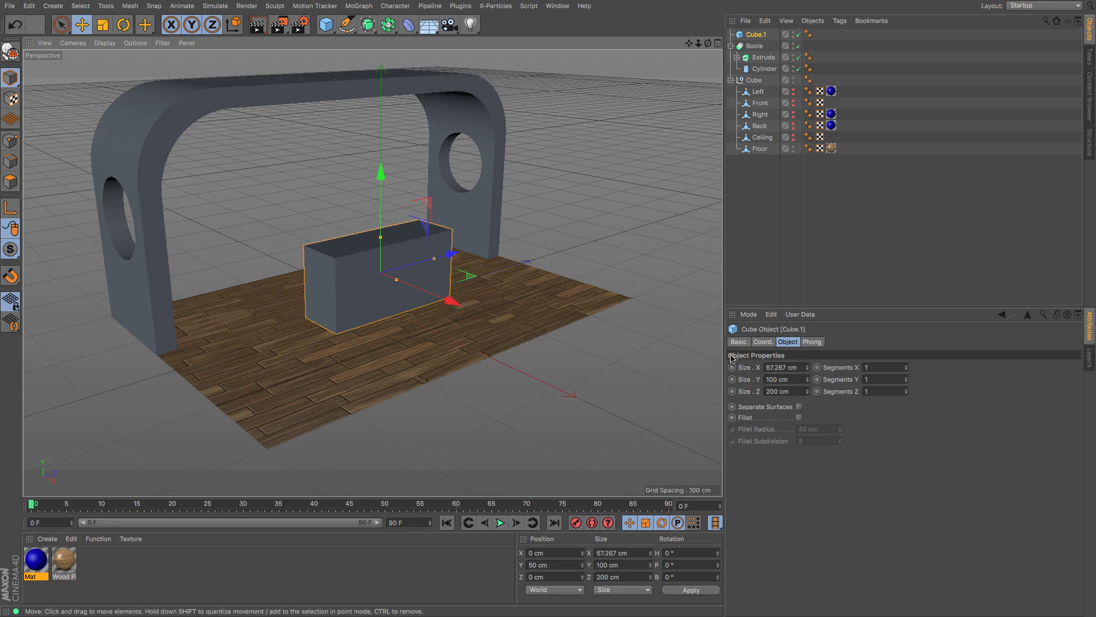
pyautogui.click(786, 367)
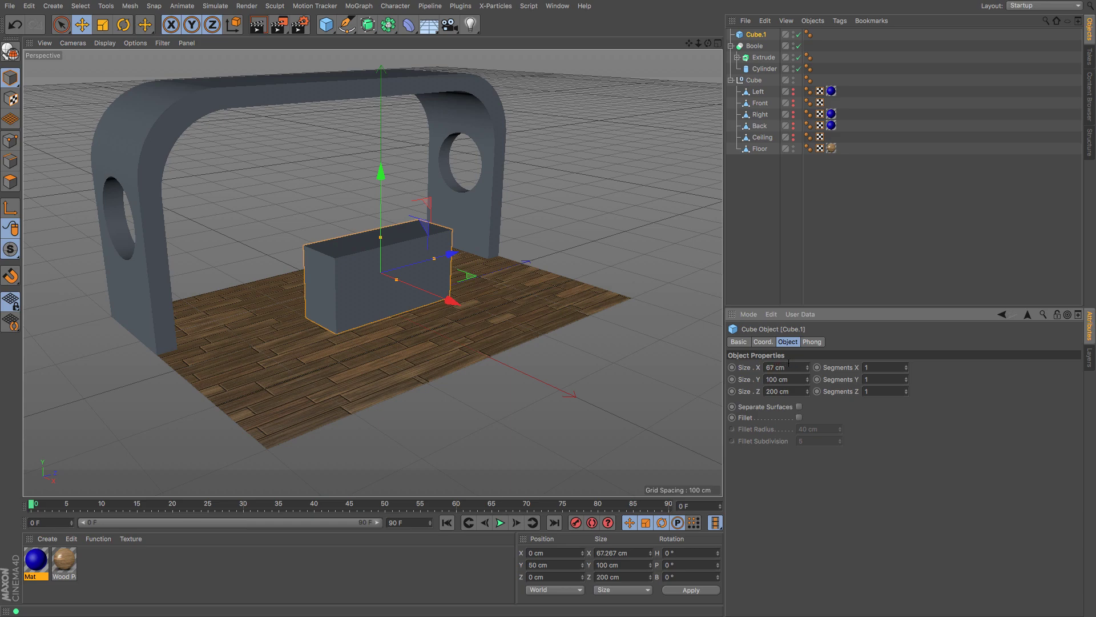
pyautogui.write('50')
pyautogui.press('Return')
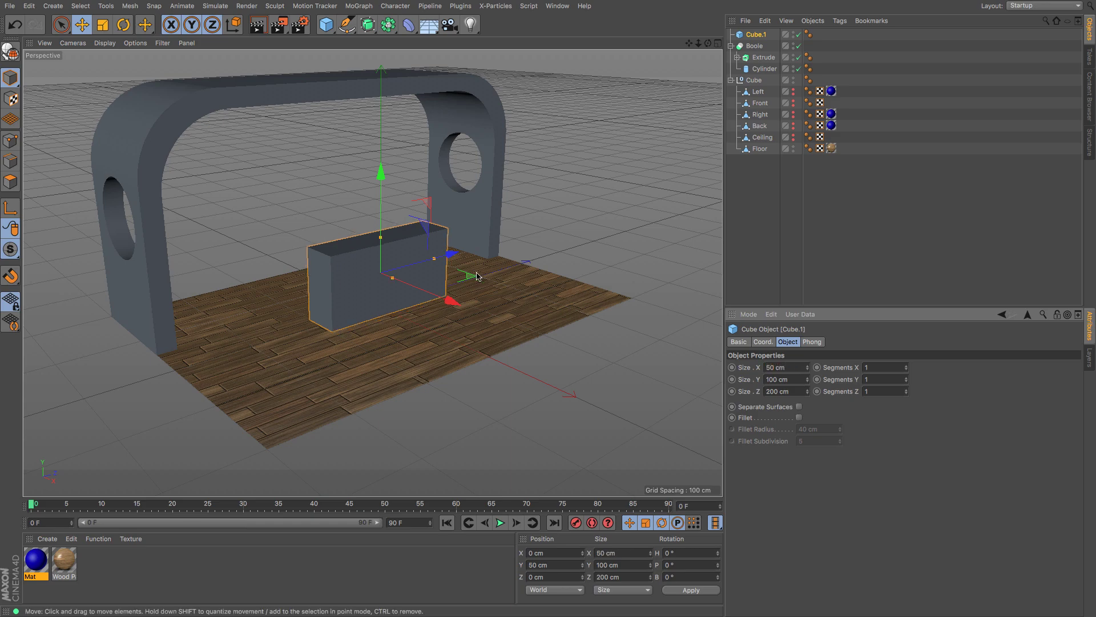
# Step: Move the cube to about 170 cm in X and -196 cm in Z, and set its Z size to 300 cm
pyautogui.moveTo(461, 266); pyautogui.dragTo(412, 395)
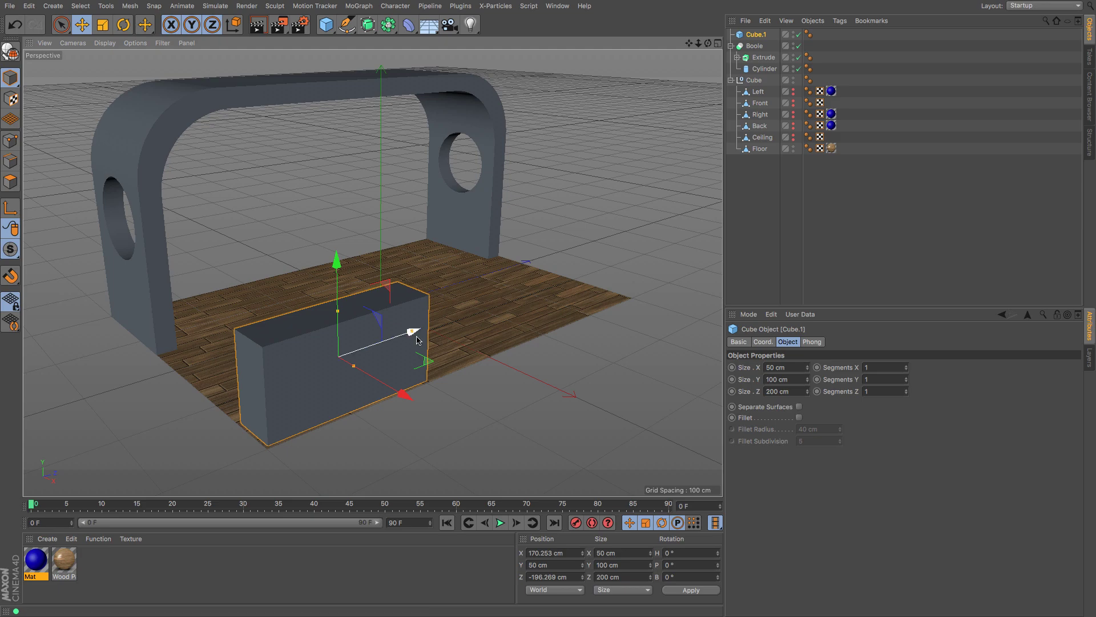
pyautogui.moveTo(773, 391); pyautogui.dragTo(749, 392)
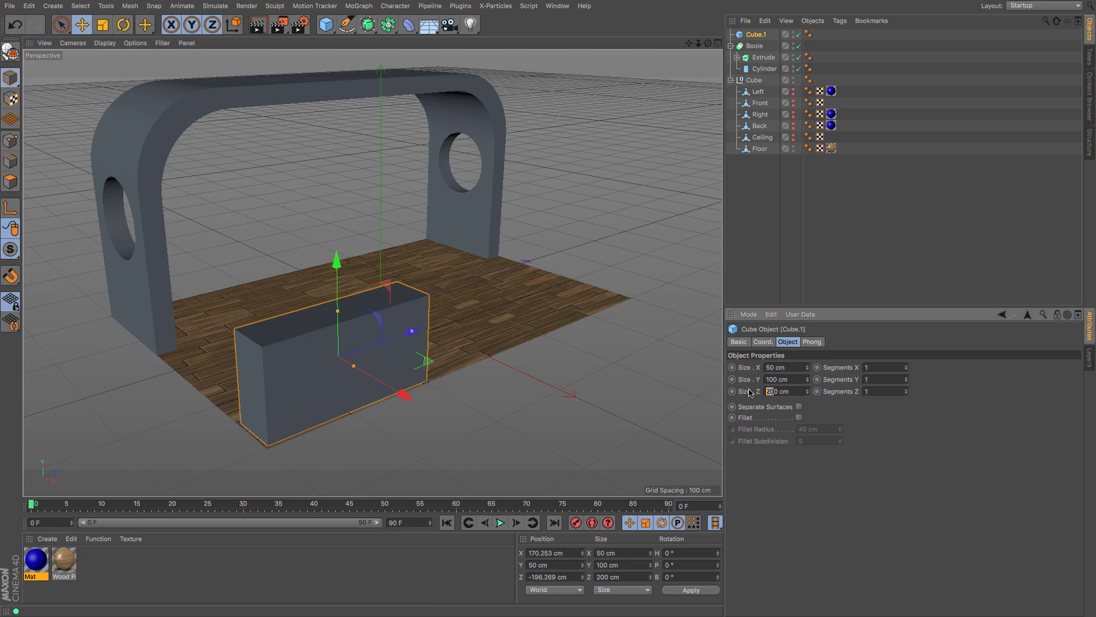
pyautogui.write('30')
pyautogui.press('Return')
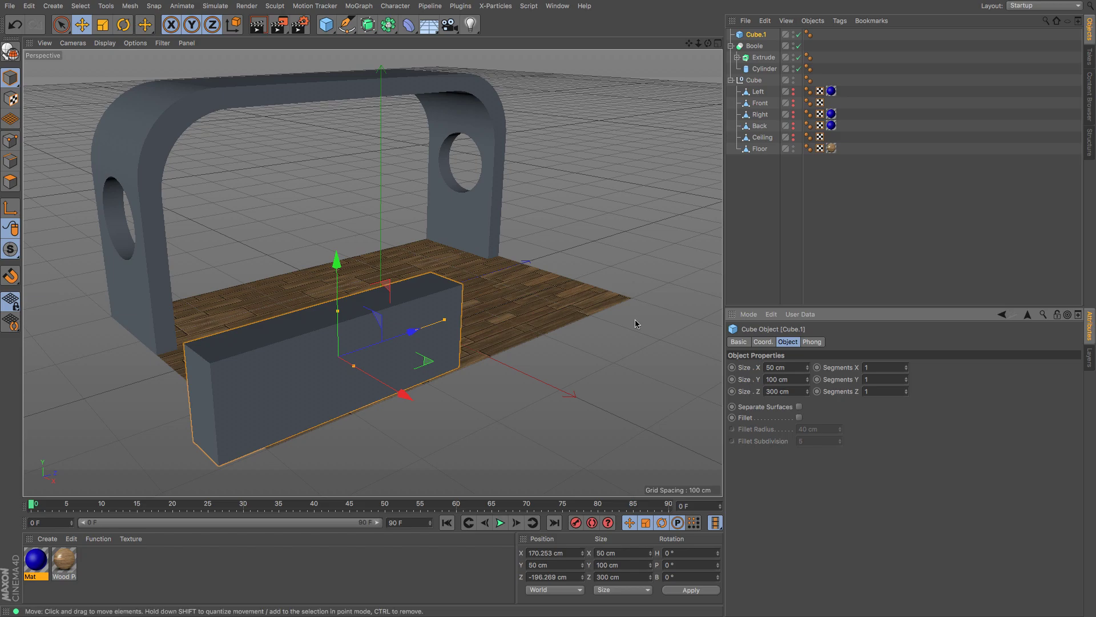
# Step: Add a Bend deformer and make it a child of Cube.1
pyautogui.moveTo(708, 44); pyautogui.dragTo(372, 272)
pyautogui.moveTo(692, 46); pyautogui.dragTo(371, 272)
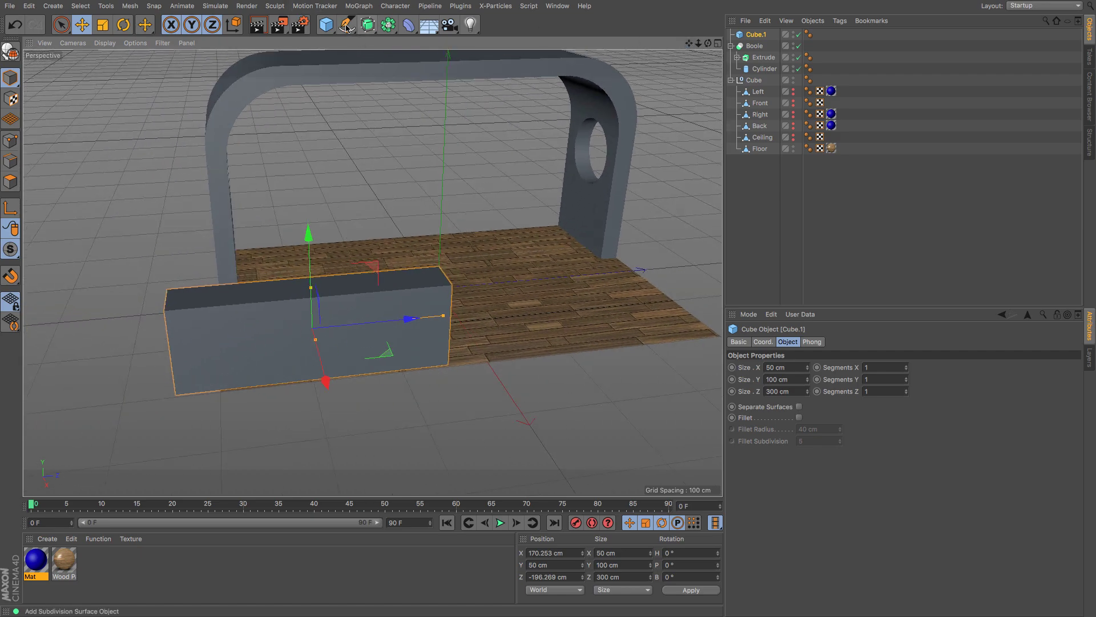
pyautogui.click(407, 24)
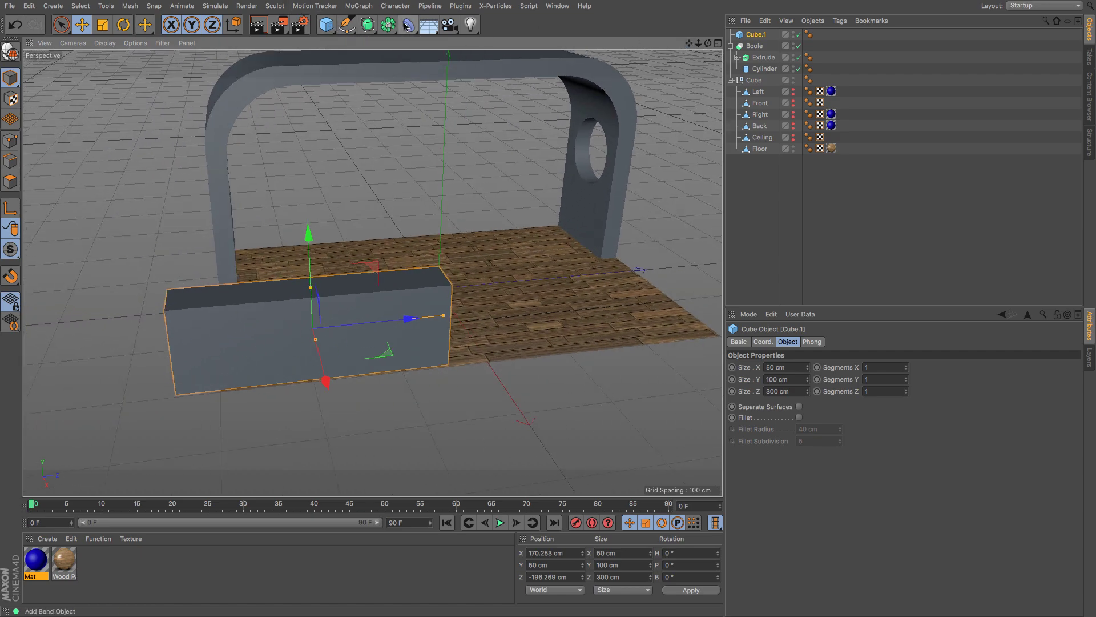
pyautogui.click(440, 42)
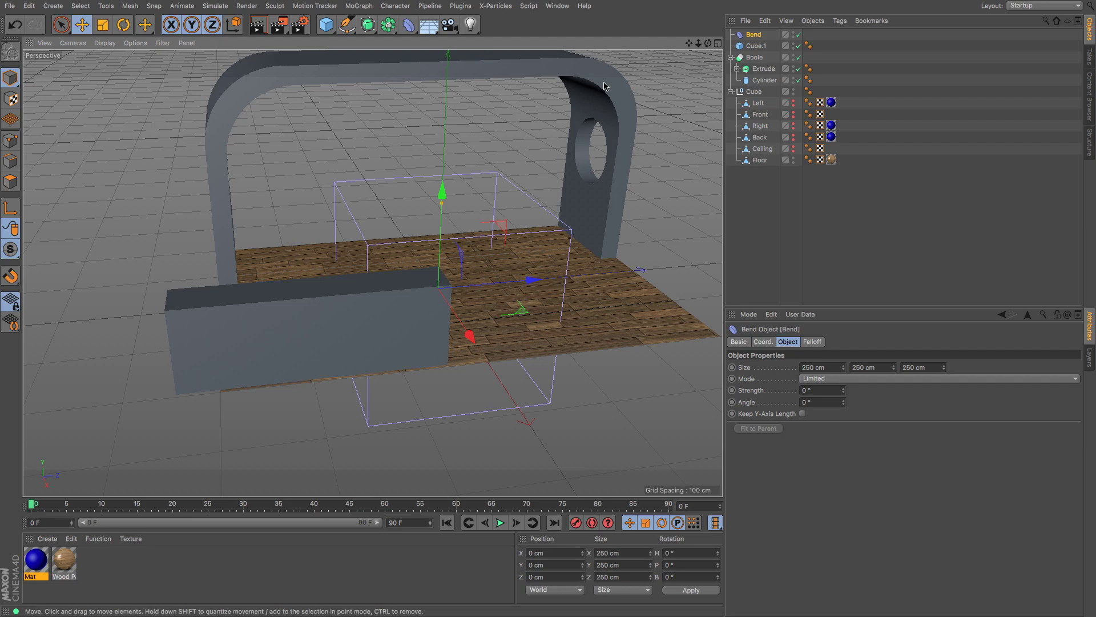
pyautogui.moveTo(754, 37); pyautogui.dragTo(756, 46)
# Step: Move the Bend deformer over the cube, to about 173 cm in X and -206 cm in Z
pyautogui.moveTo(528, 280); pyautogui.dragTo(312, 403)
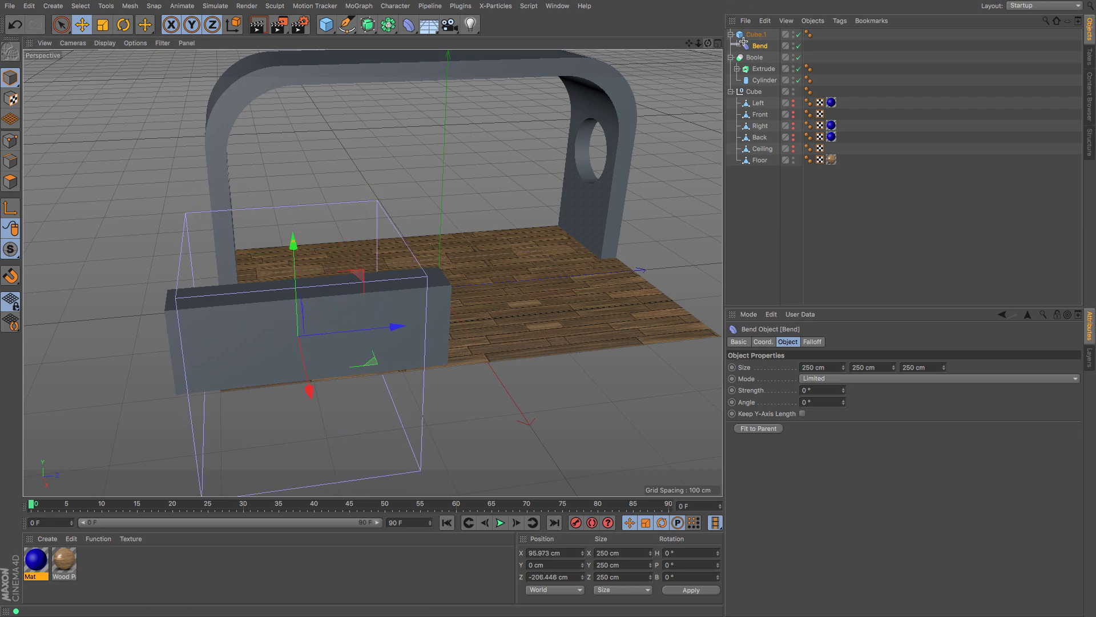
pyautogui.moveTo(708, 44); pyautogui.dragTo(316, 398)
pyautogui.moveTo(418, 389); pyautogui.dragTo(490, 394)
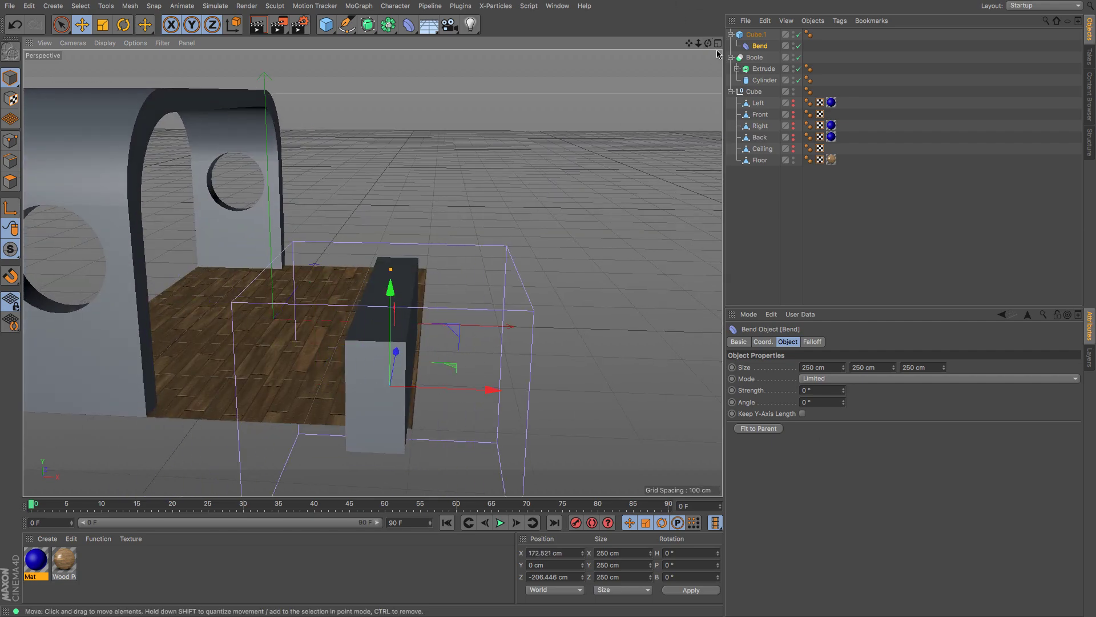
pyautogui.moveTo(708, 43); pyautogui.dragTo(686, 63)
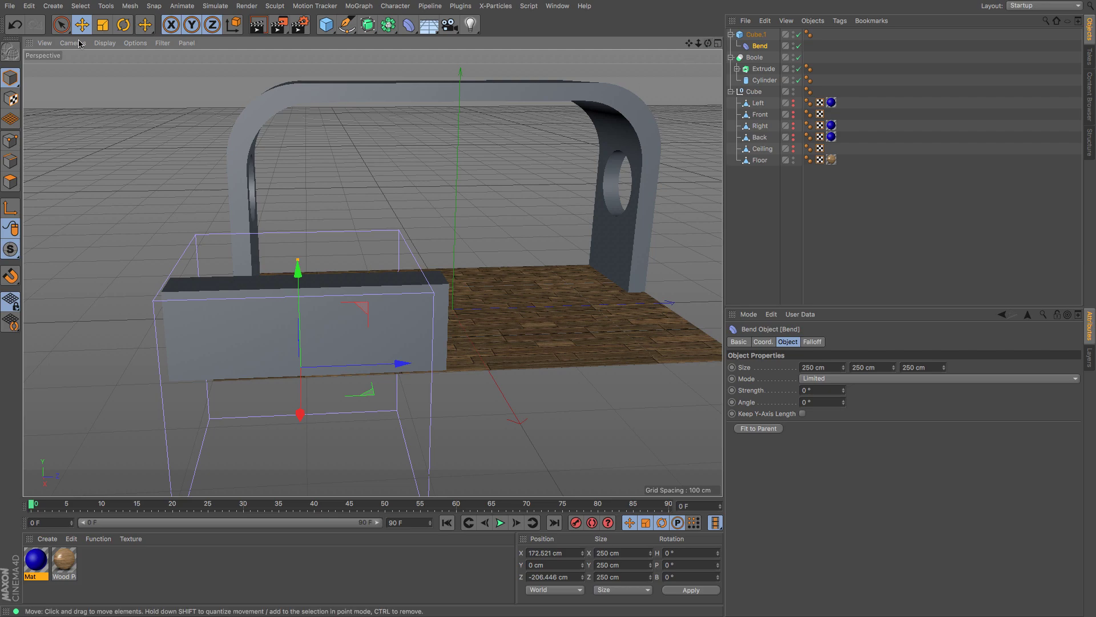
# Step: Rotate the Bend deformer to a 90° pitch and raise it to about 60 cm in Y
pyautogui.click(123, 25)
pyautogui.moveTo(335, 310); pyautogui.dragTo(229, 313)
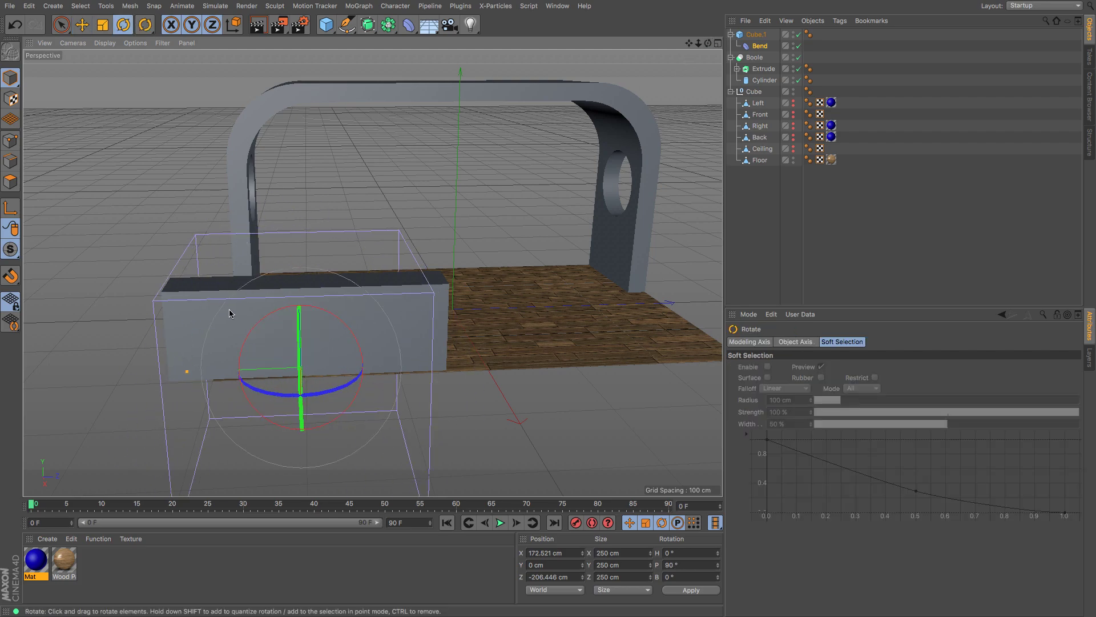
pyautogui.click(82, 24)
pyautogui.moveTo(303, 277); pyautogui.dragTo(302, 226)
# Step: Bend the cube inward over the floor, setting the Bend's strength to 90° and its angle to 180°
pyautogui.moveTo(708, 43); pyautogui.dragTo(818, 64)
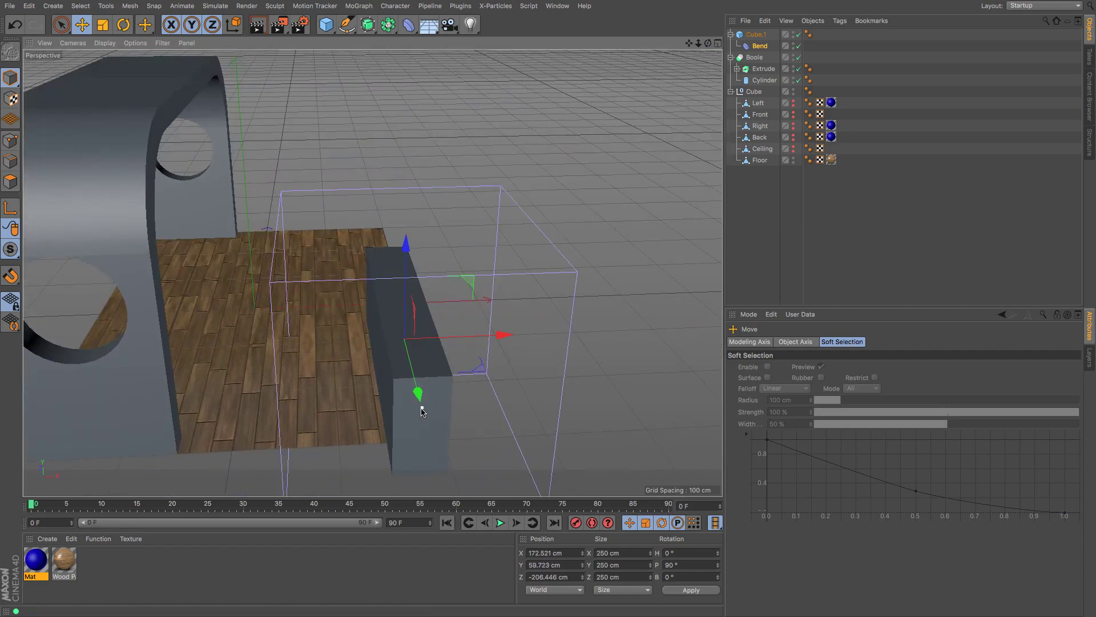
pyautogui.moveTo(421, 408); pyautogui.dragTo(255, 403)
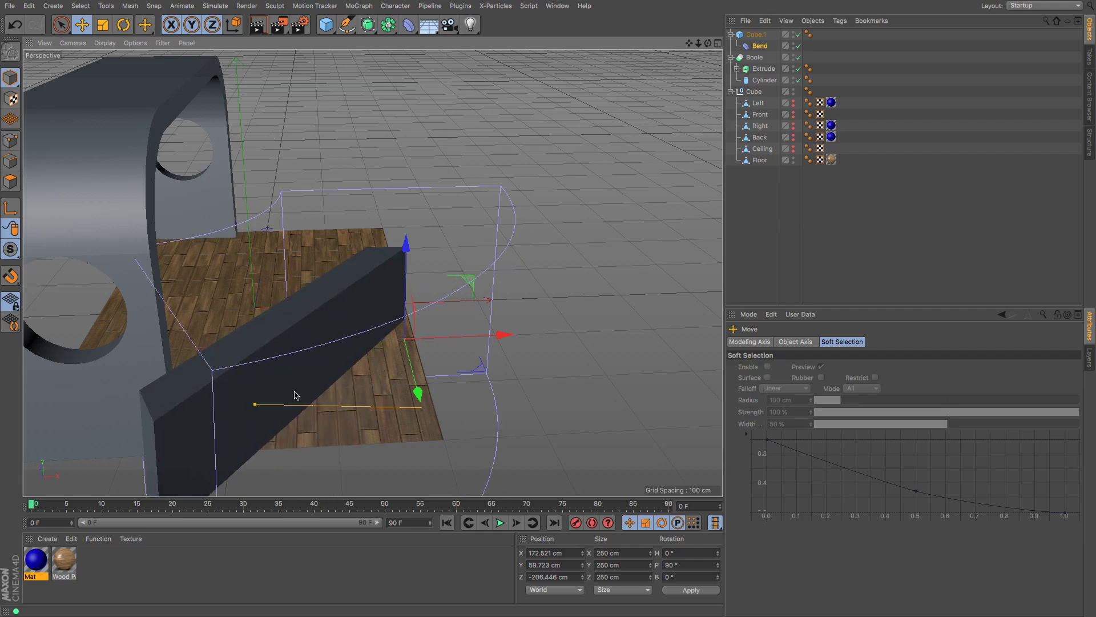
pyautogui.click(852, 43)
pyautogui.keyDown('alt'); pyautogui.moveTo(373, 272); pyautogui.dragTo(372, 272); pyautogui.keyUp('alt')
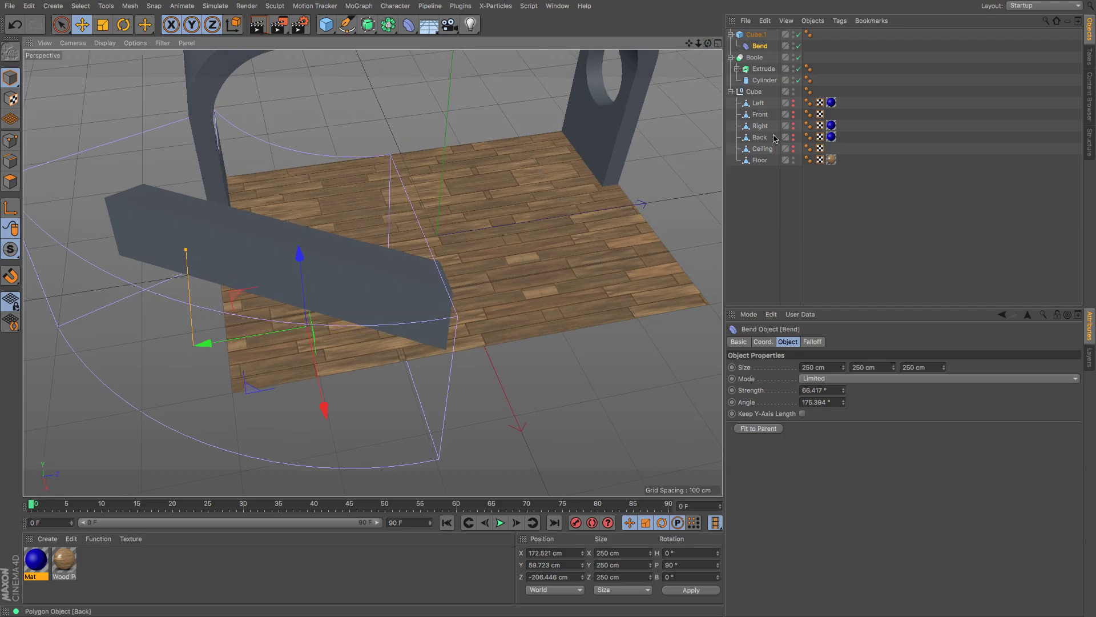
pyautogui.click(832, 390)
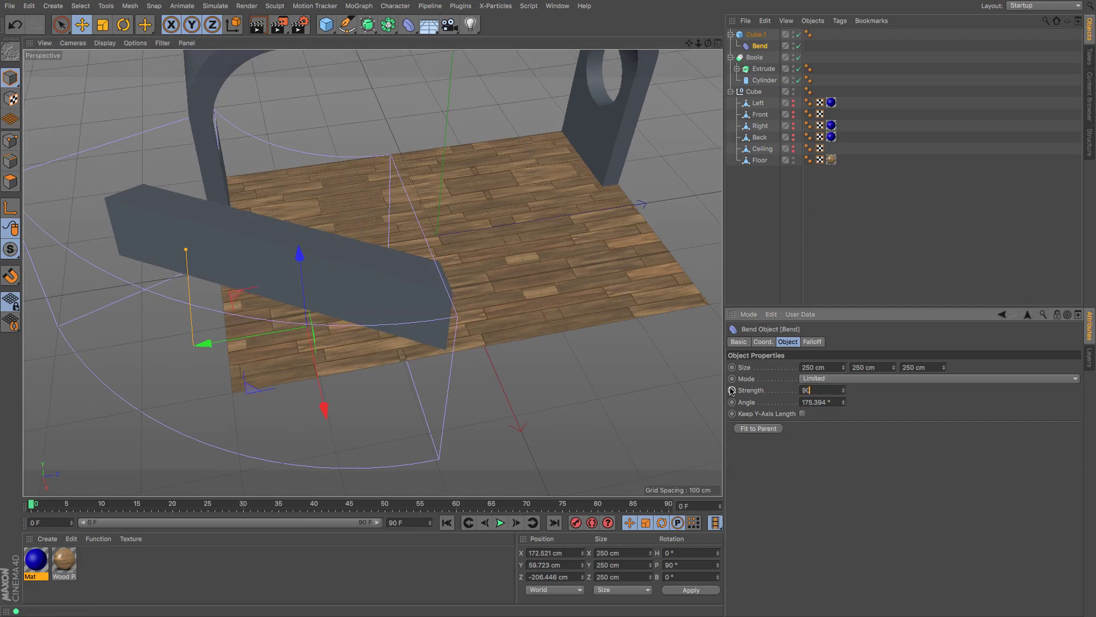
pyautogui.press('Return')
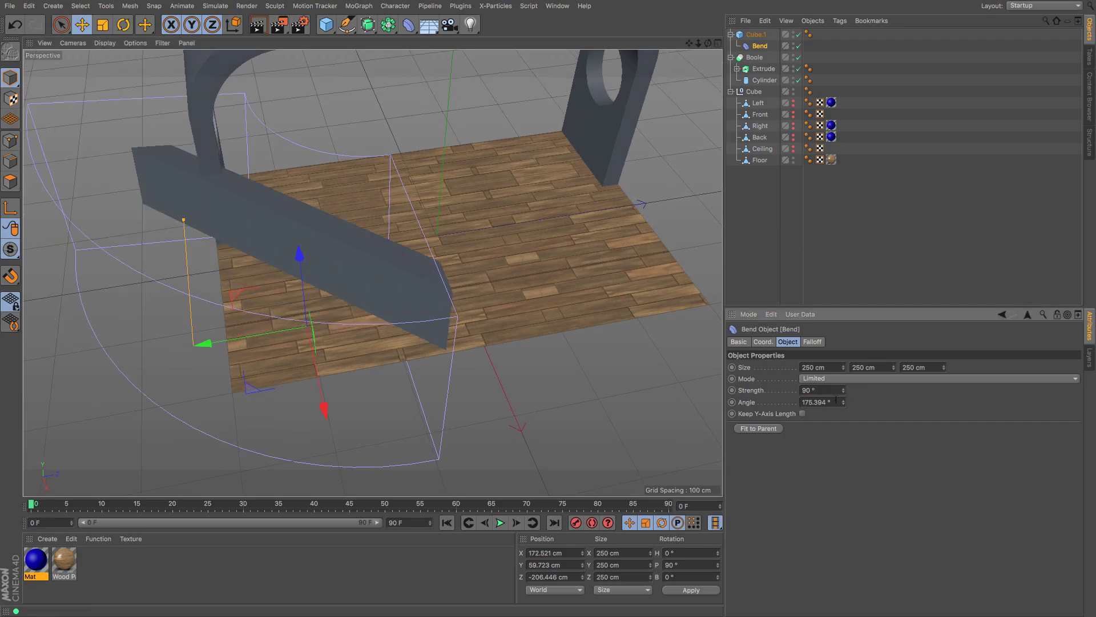
pyautogui.press('Return')
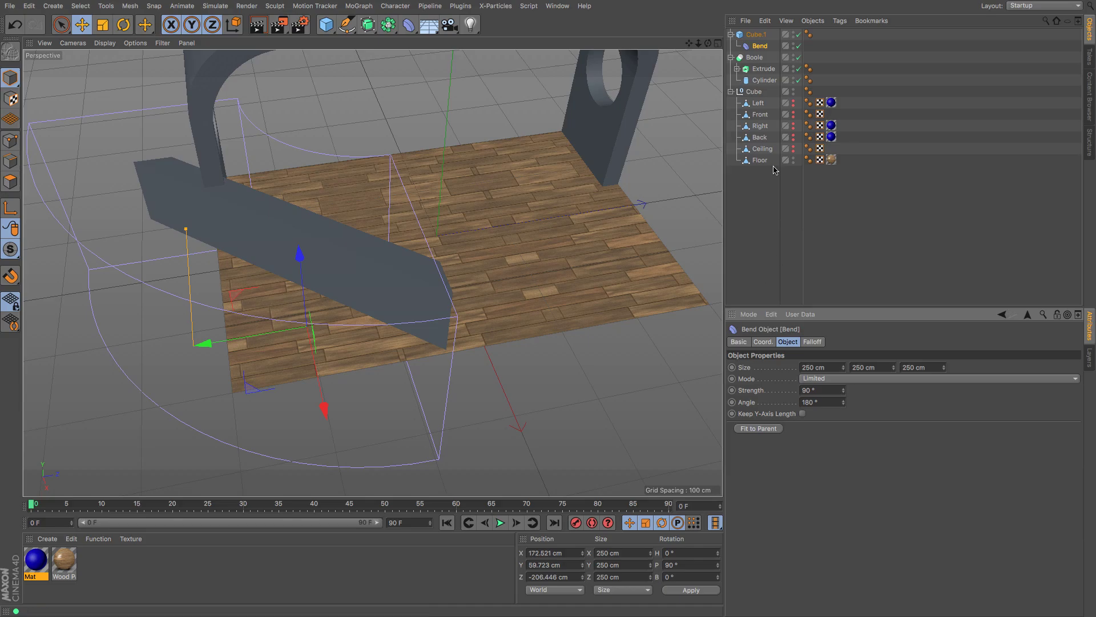
# Step: Set Cube.1's Z segments to 50 so it curves smoothly
pyautogui.moveTo(708, 44); pyautogui.dragTo(736, 50)
pyautogui.click(753, 35)
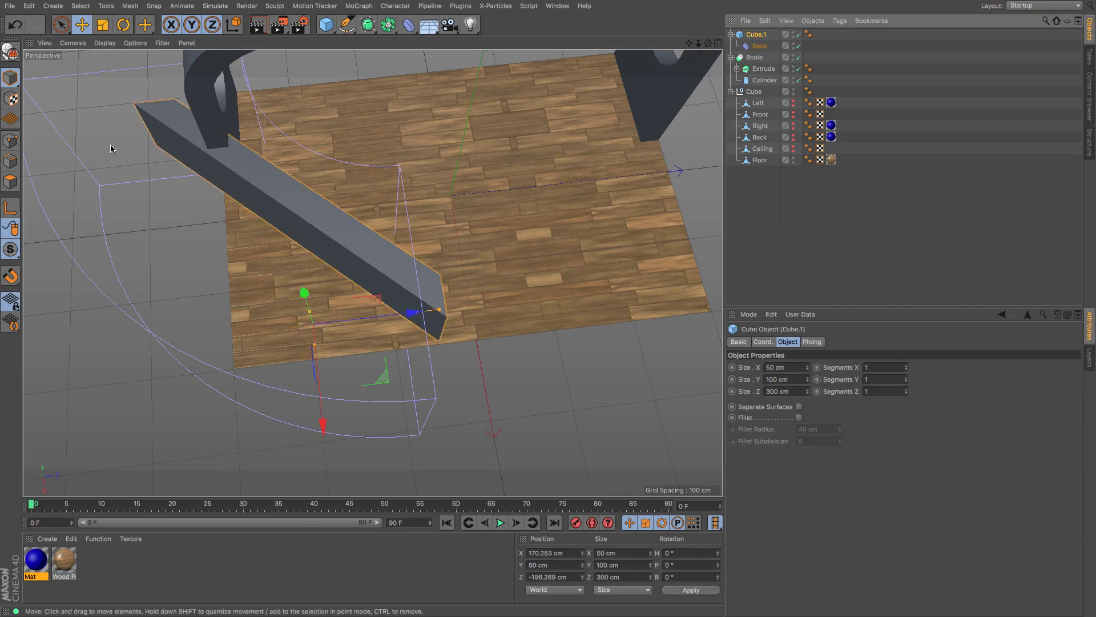
pyautogui.click(908, 391)
pyautogui.moveTo(907, 391); pyautogui.dragTo(907, 391)
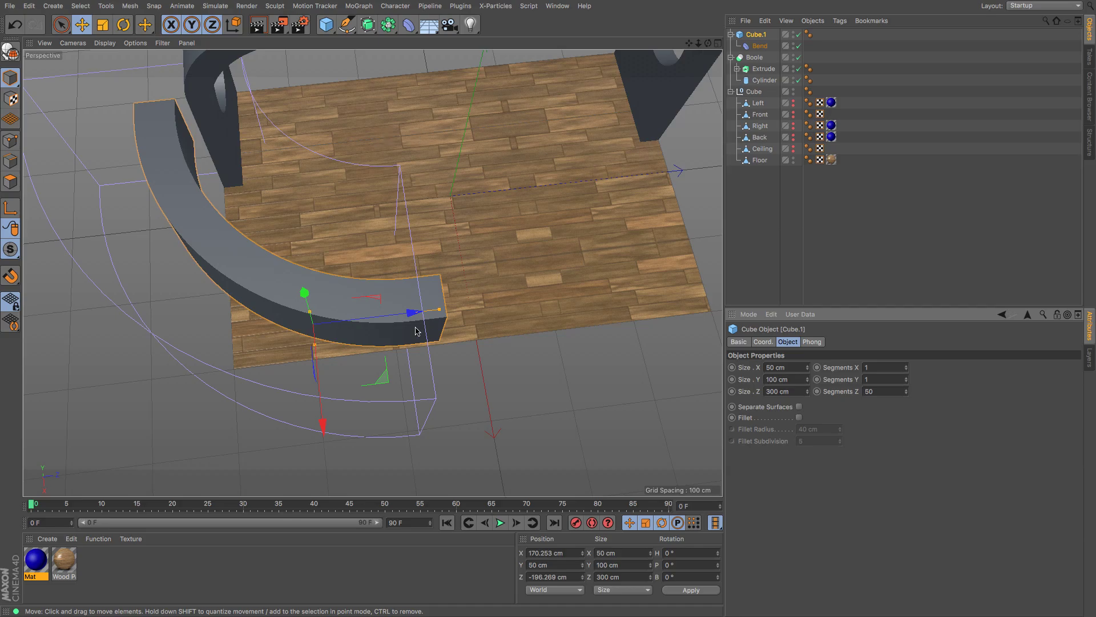
pyautogui.moveTo(708, 43); pyautogui.dragTo(745, 44)
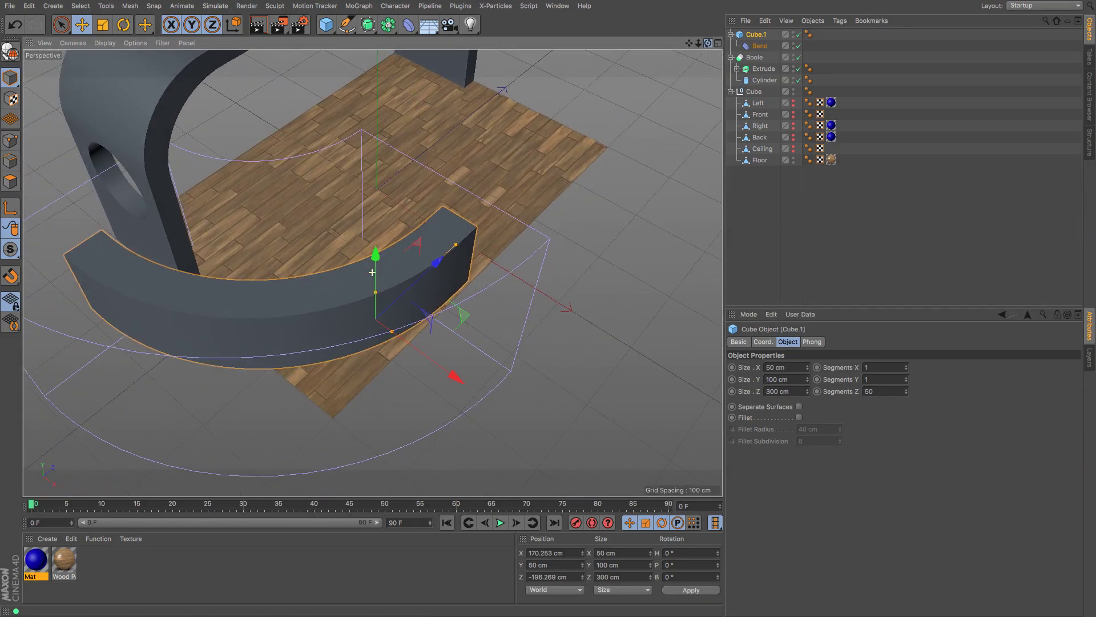
# Step: Turn on Keep Y-Axis Length for the Bend deformer
pyautogui.click(759, 46)
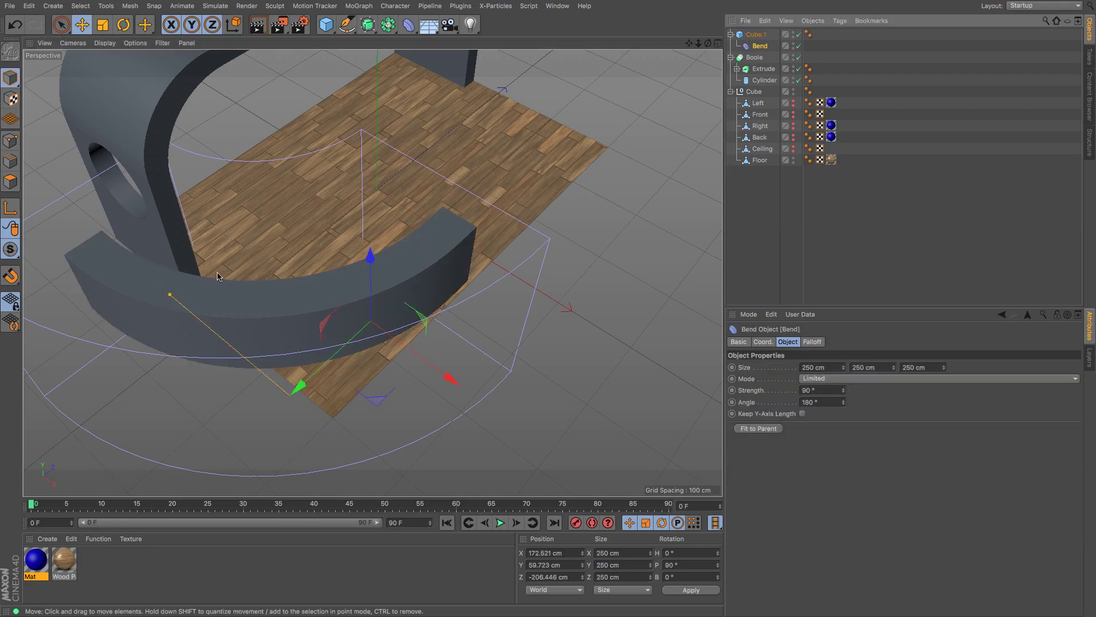
pyautogui.click(803, 414)
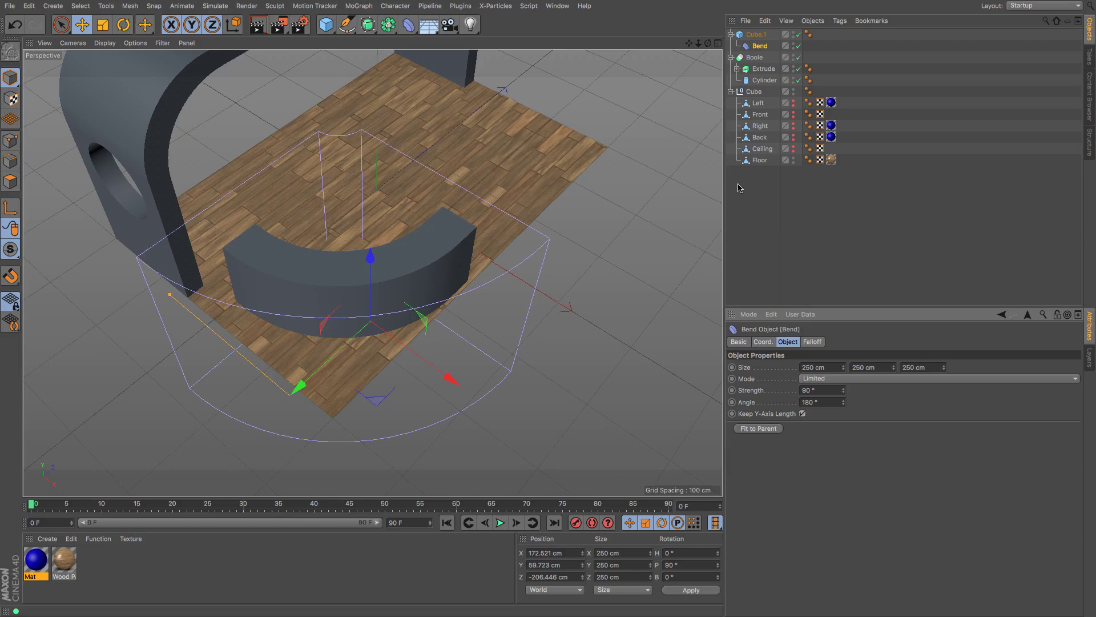
pyautogui.moveTo(706, 44); pyautogui.dragTo(554, 54)
pyautogui.keyDown('alt'); pyautogui.moveTo(429, 172); pyautogui.dragTo(405, 215); pyautogui.keyUp('alt')
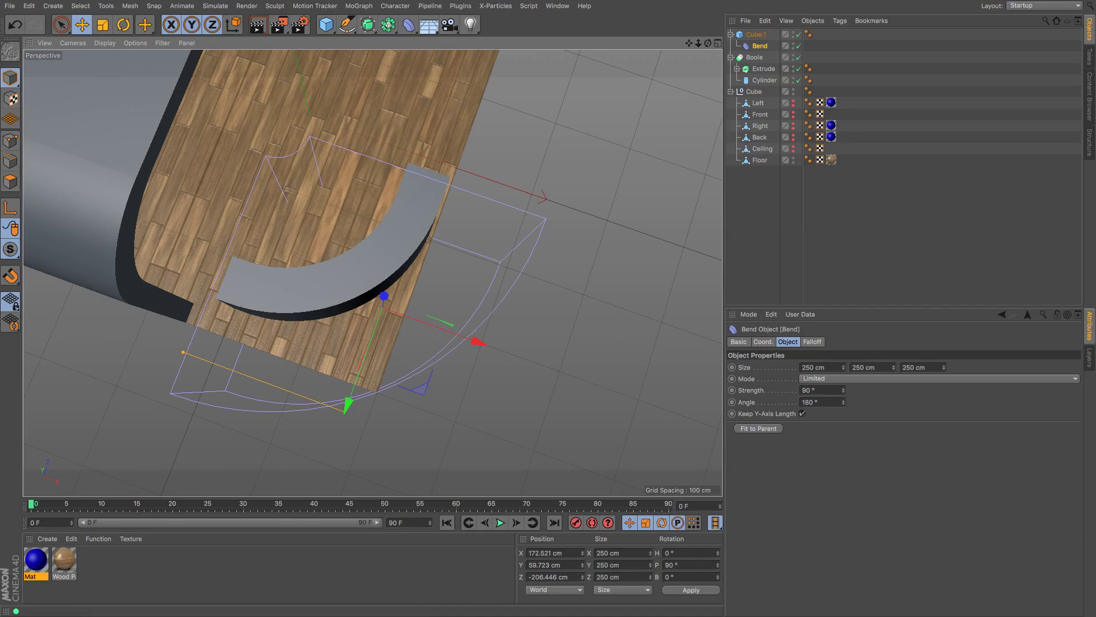
pyautogui.moveTo(708, 43); pyautogui.dragTo(706, 38)
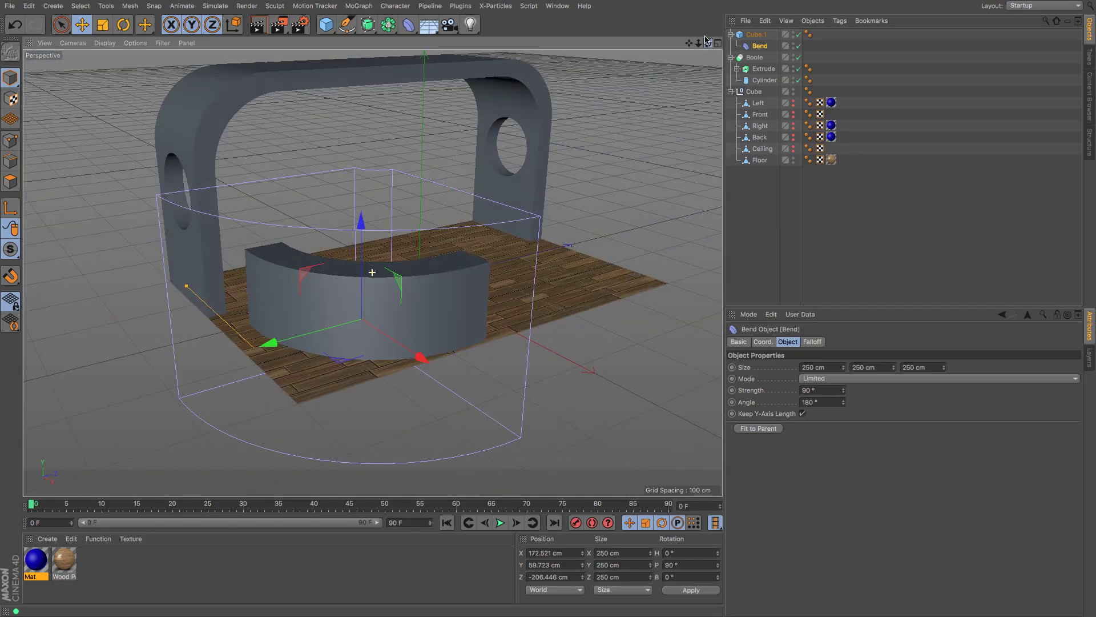
# Step: Move the bent cube along Z to about -231 cm
pyautogui.click(760, 48)
pyautogui.click(400, 297)
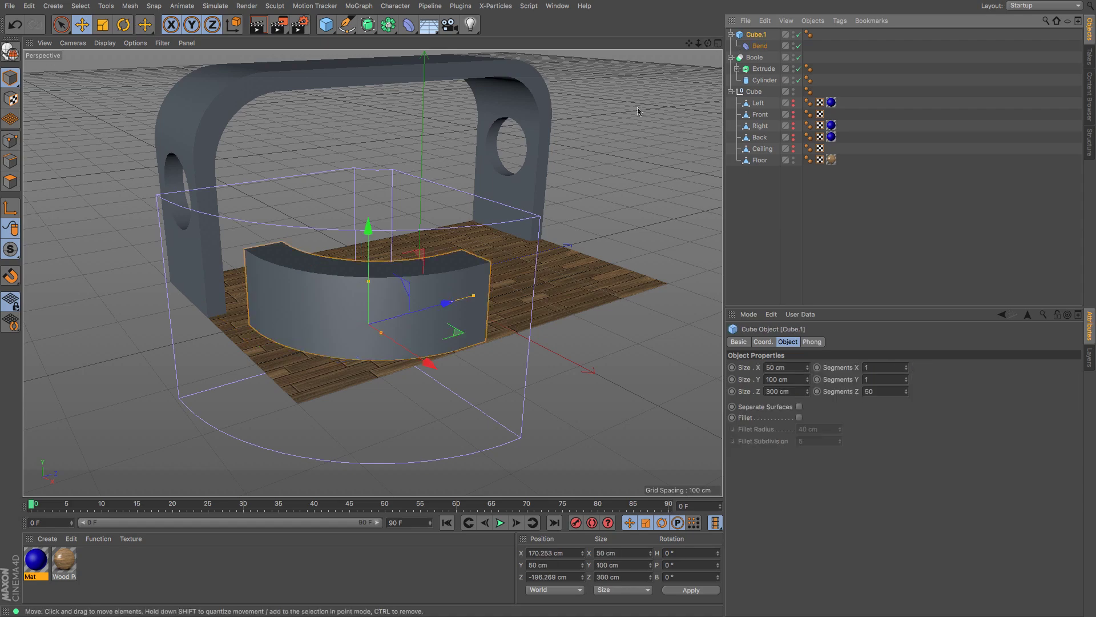
pyautogui.moveTo(443, 309); pyautogui.dragTo(419, 318)
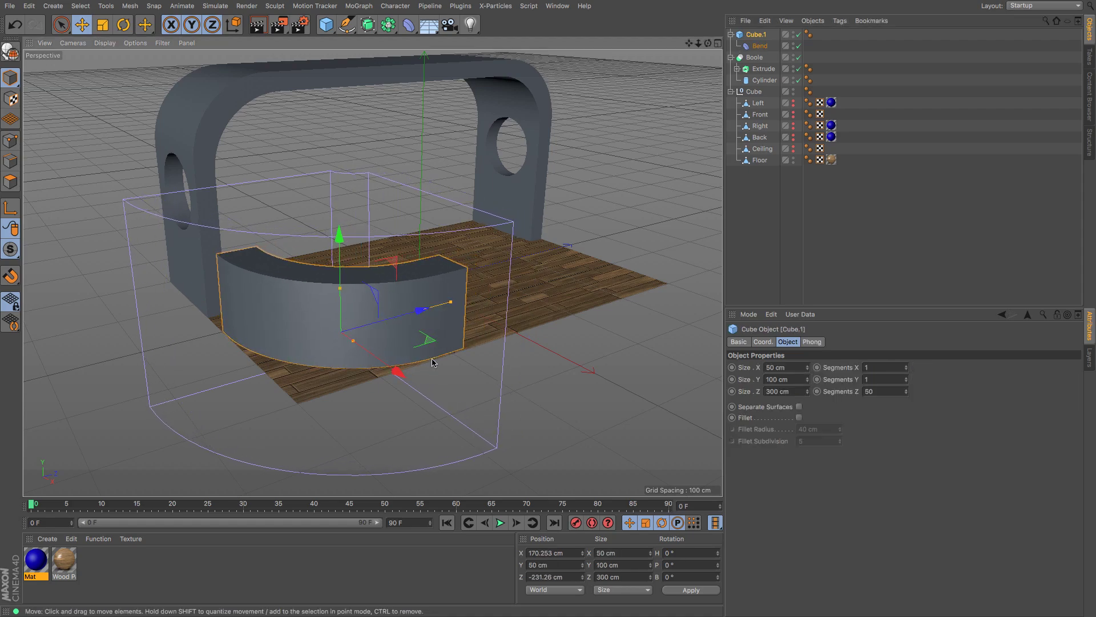
# Step: Move the bent cube along X to about 175 cm, lining it up with the floor's outer edge
pyautogui.moveTo(554, 555); pyautogui.dragTo(544, 552)
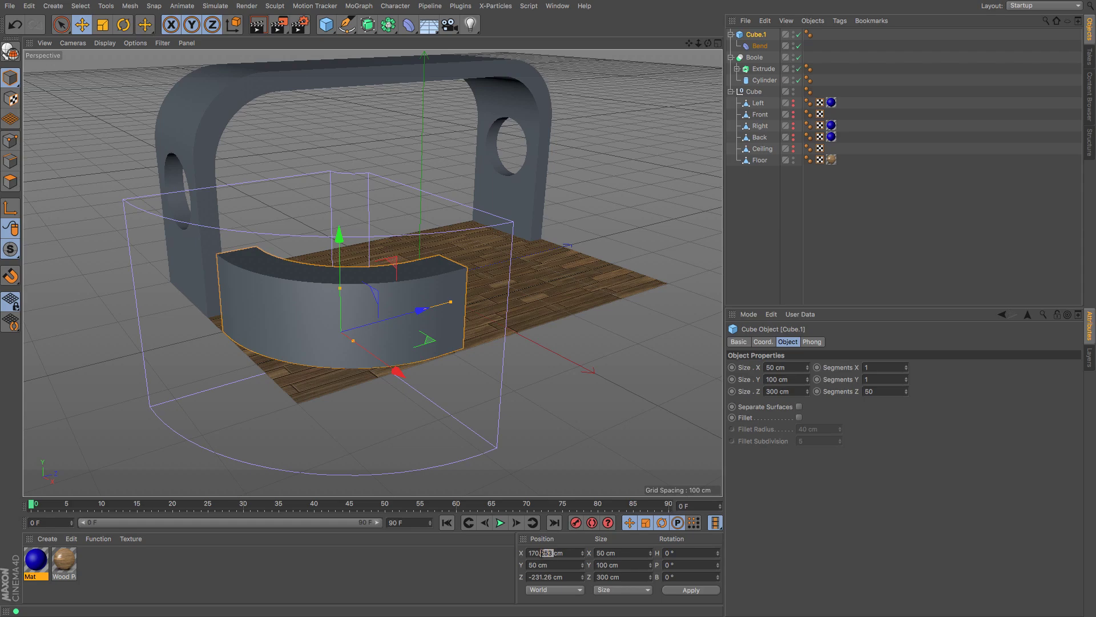
pyautogui.press('F2')
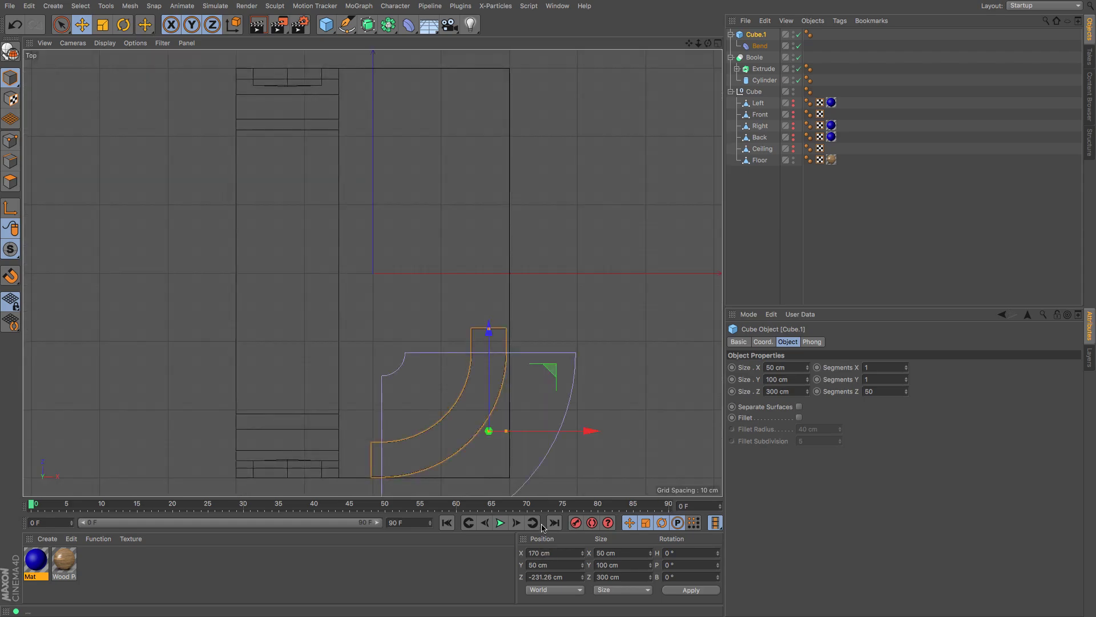
pyautogui.moveTo(588, 431); pyautogui.dragTo(592, 436)
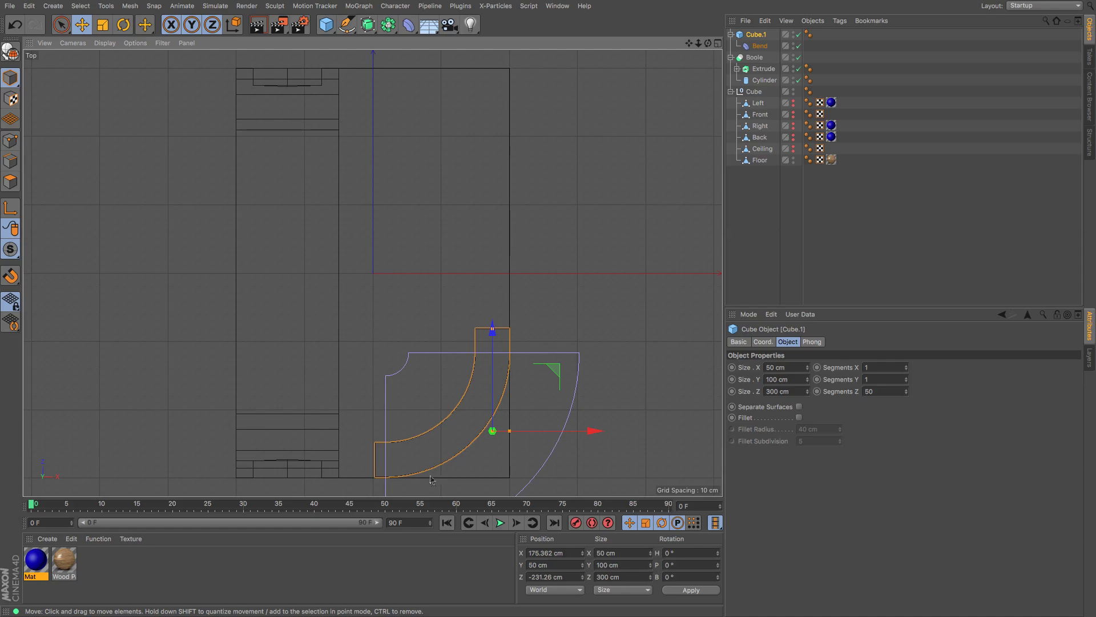
pyautogui.press('F1')
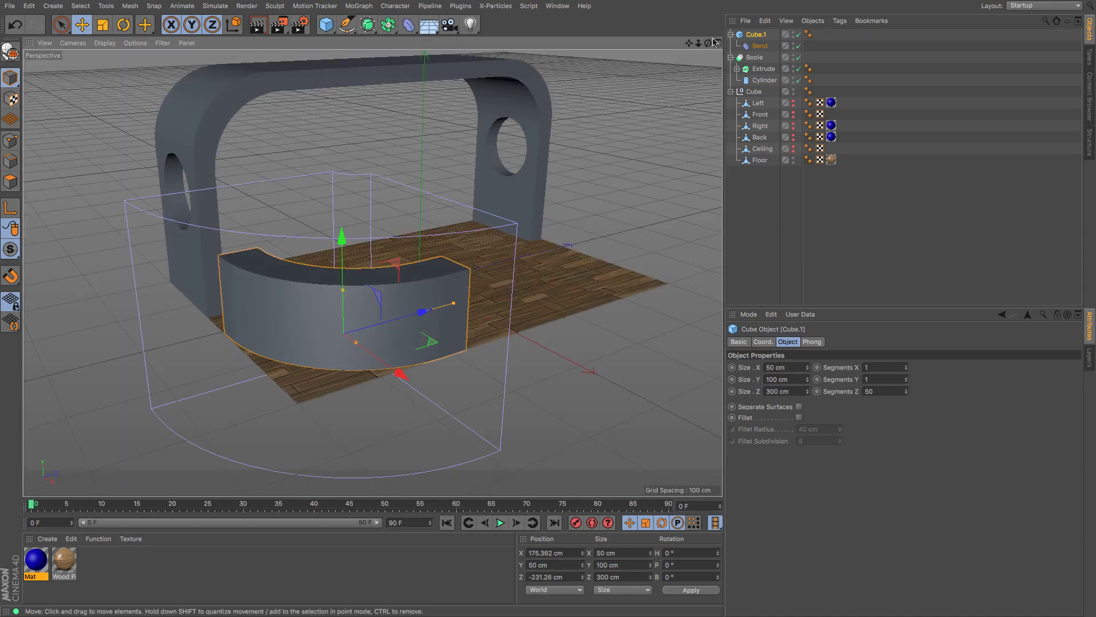
# Step: Scale the Bend deformer down uniformly to about 87 cm so the counter has a tight corner between straight arms
pyautogui.moveTo(708, 43); pyautogui.dragTo(640, 54)
pyautogui.moveTo(372, 272); pyautogui.dragTo(372, 273)
pyautogui.click(749, 47)
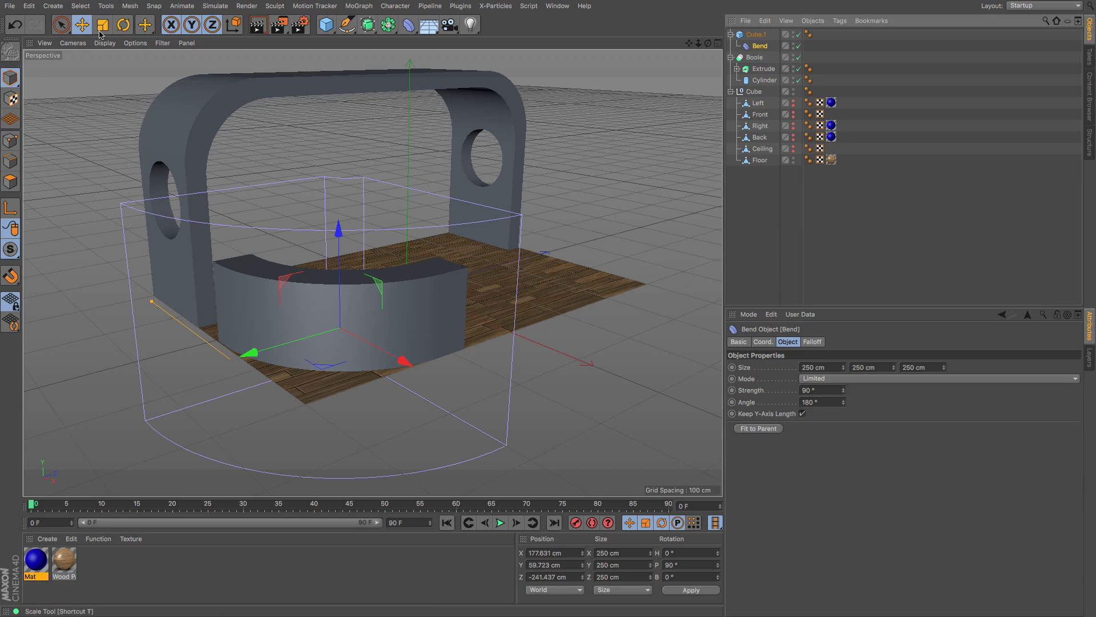
pyautogui.press('t')
pyautogui.moveTo(610, 91); pyautogui.dragTo(396, 234)
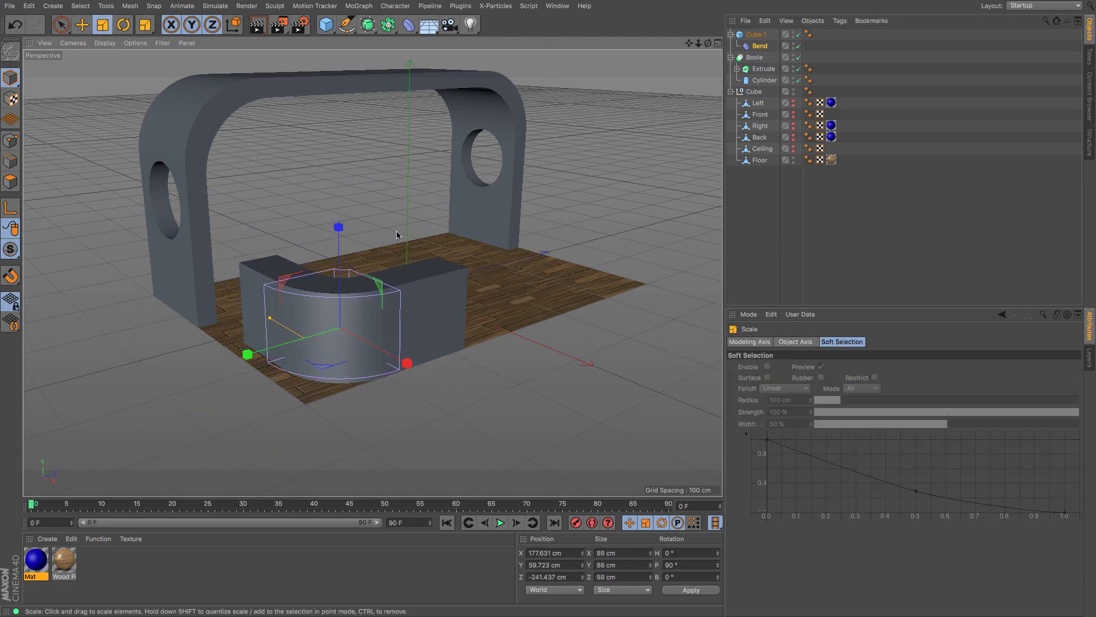
pyautogui.moveTo(708, 42); pyautogui.dragTo(704, 83)
pyautogui.moveTo(372, 273); pyautogui.dragTo(321, 414)
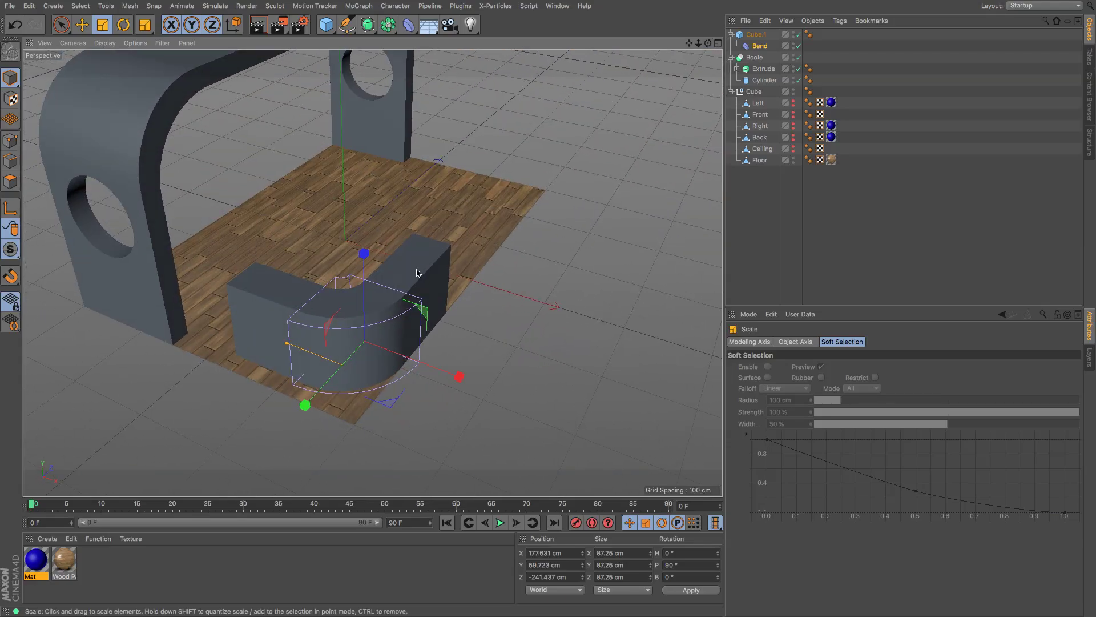
# Step: Move Cube.1 along Z to about -254 cm so the counter sits flush with the floor's edge
pyautogui.click(82, 25)
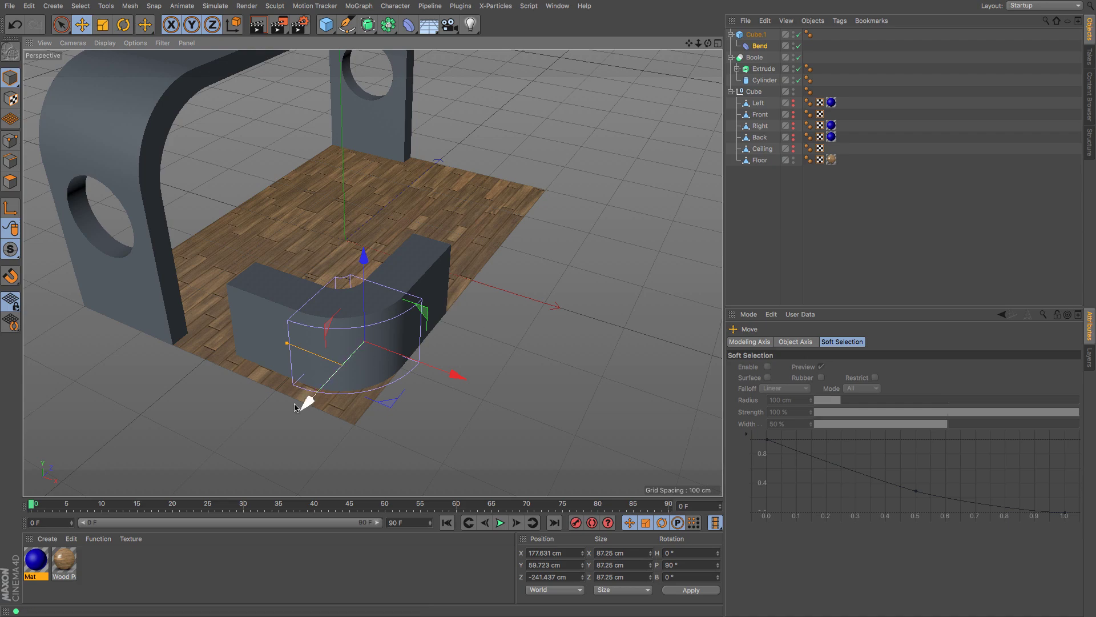
pyautogui.click(742, 34)
pyautogui.press('F2')
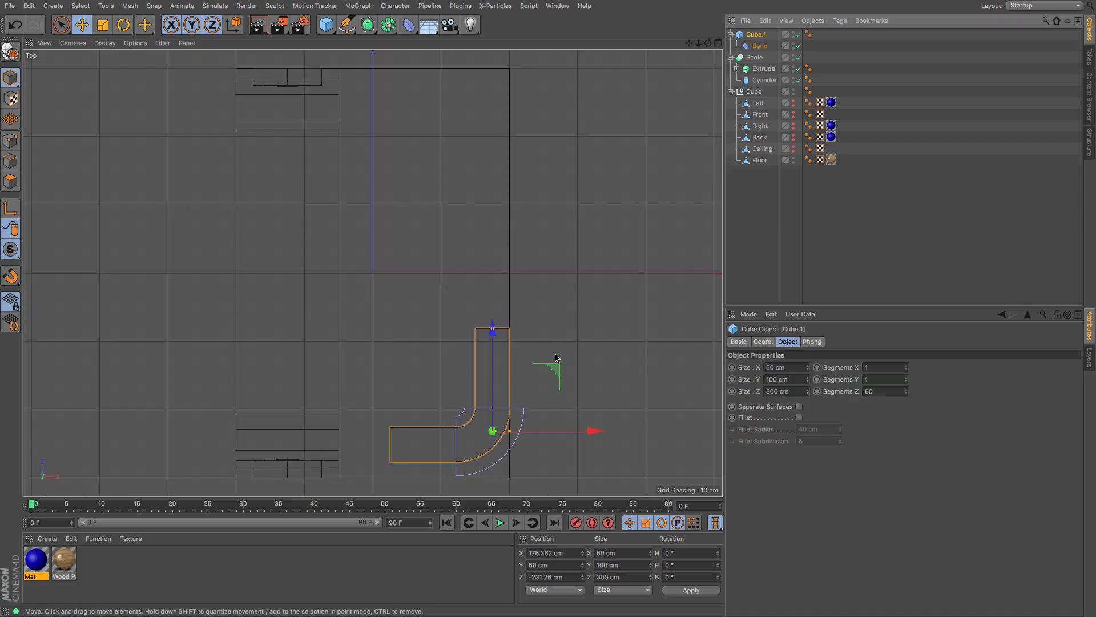
pyautogui.keyDown('alt'); pyautogui.moveTo(539, 271); pyautogui.dragTo(546, 196, button='middle'); pyautogui.keyUp('alt')
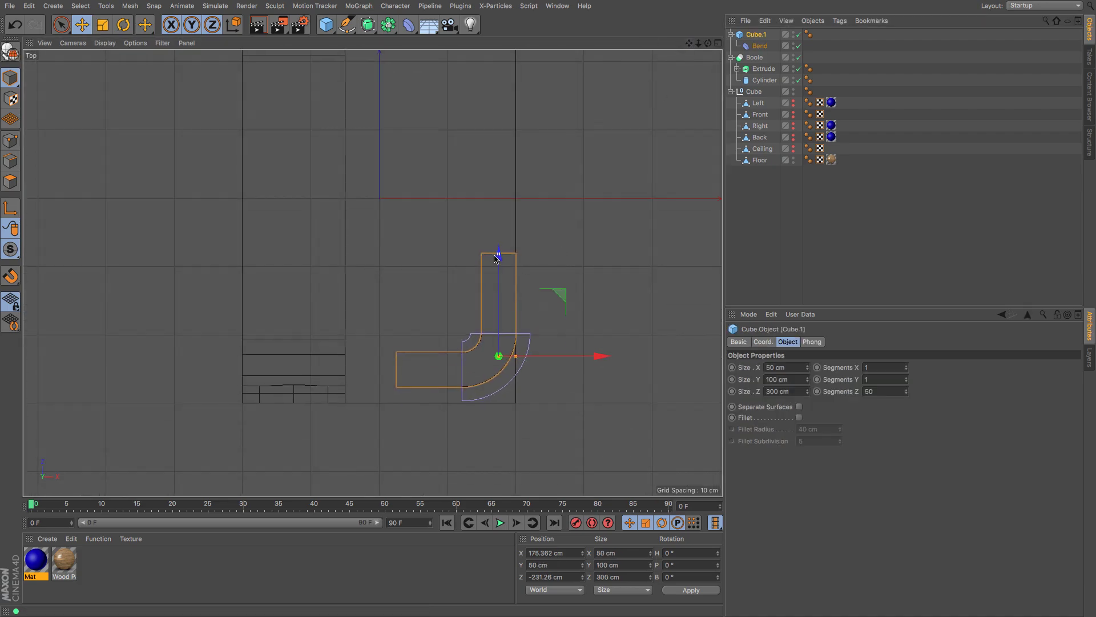
pyautogui.moveTo(498, 261); pyautogui.dragTo(498, 277)
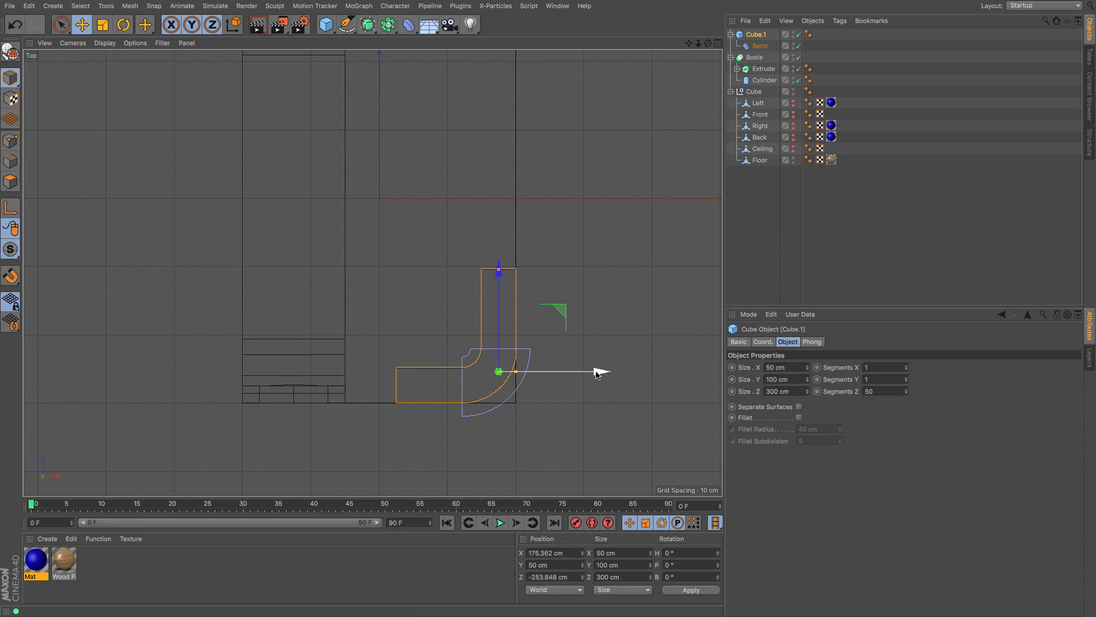
pyautogui.moveTo(596, 374); pyautogui.dragTo(595, 372)
pyautogui.press('F1')
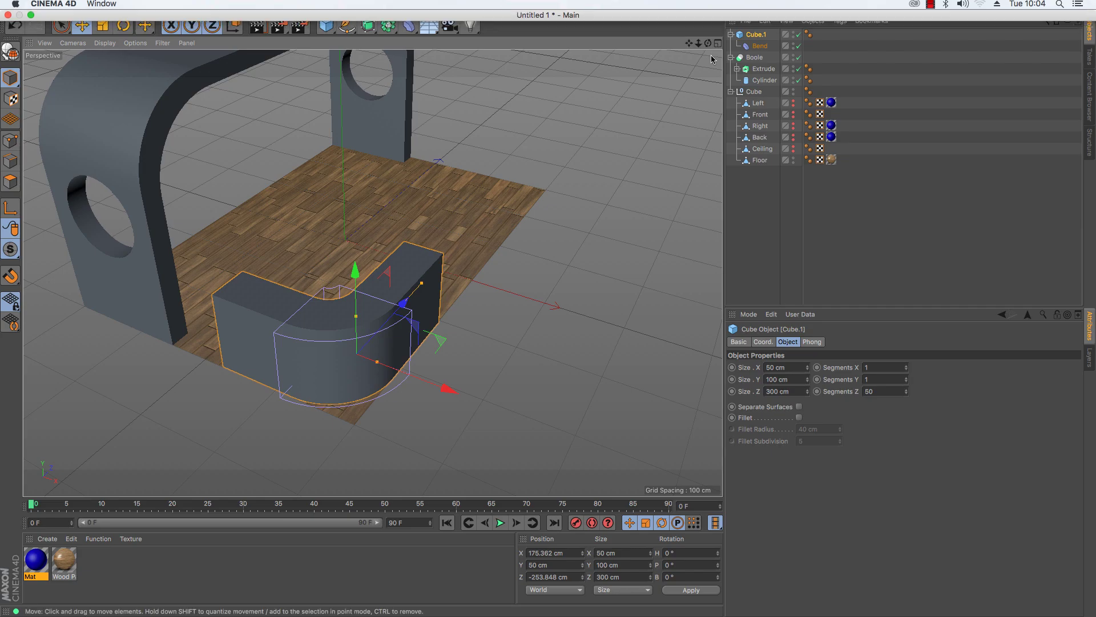
# Step: Turn on Cube.1's fillet and set the fillet radius to 1 cm
pyautogui.moveTo(708, 43); pyautogui.dragTo(372, 272)
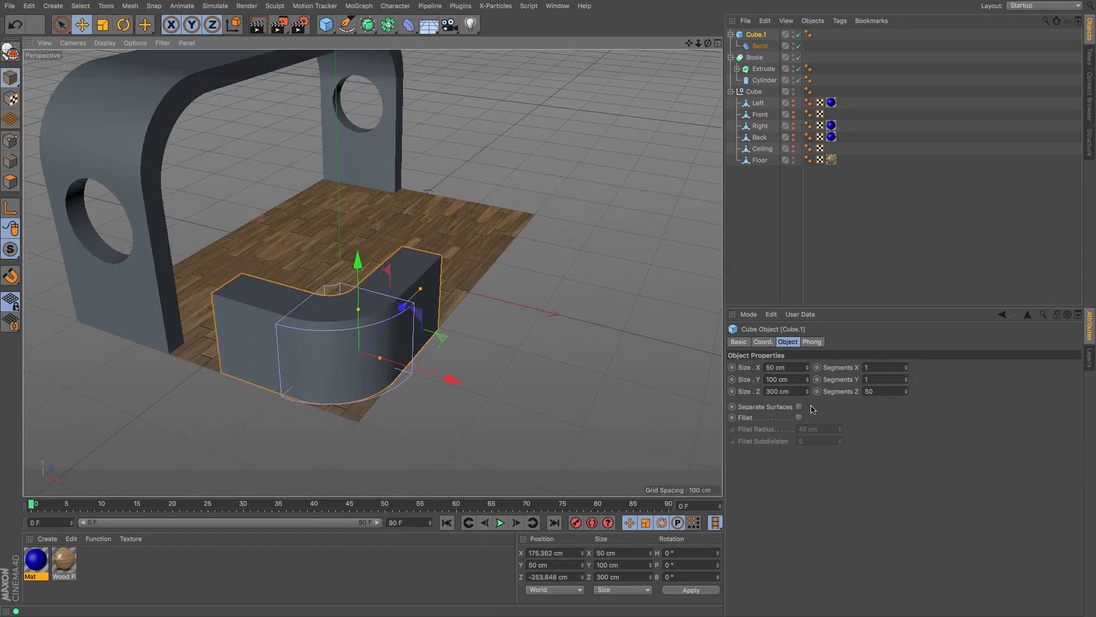
pyautogui.click(800, 418)
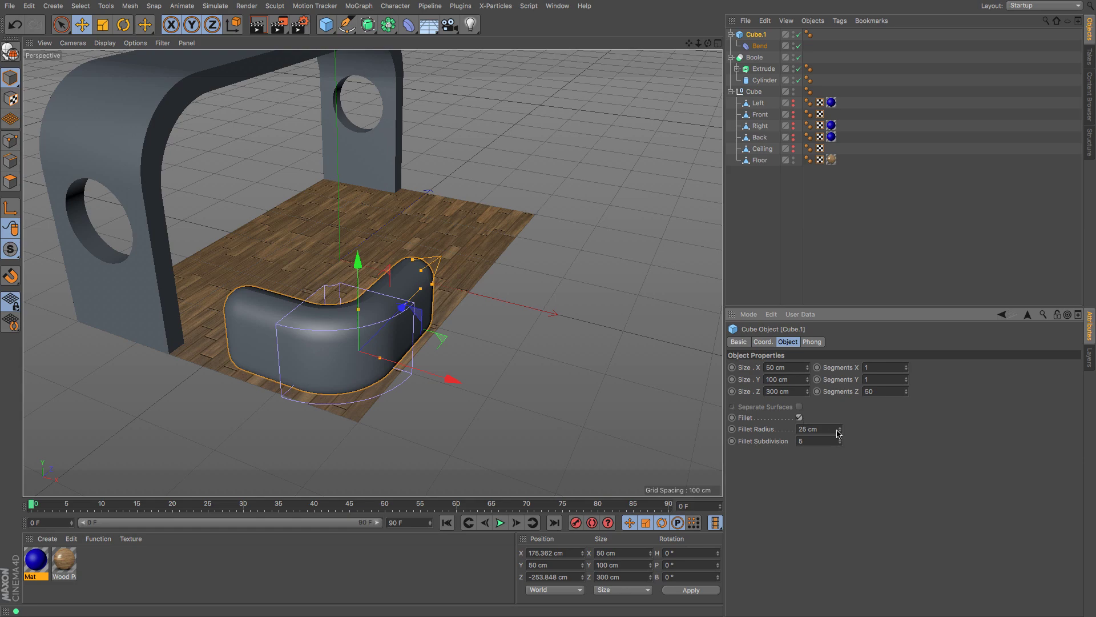
pyautogui.moveTo(841, 433)
pyautogui.mouseDown()
pyautogui.moveTo(841, 453)
pyautogui.moveTo(840, 428)
pyautogui.mouseUp()
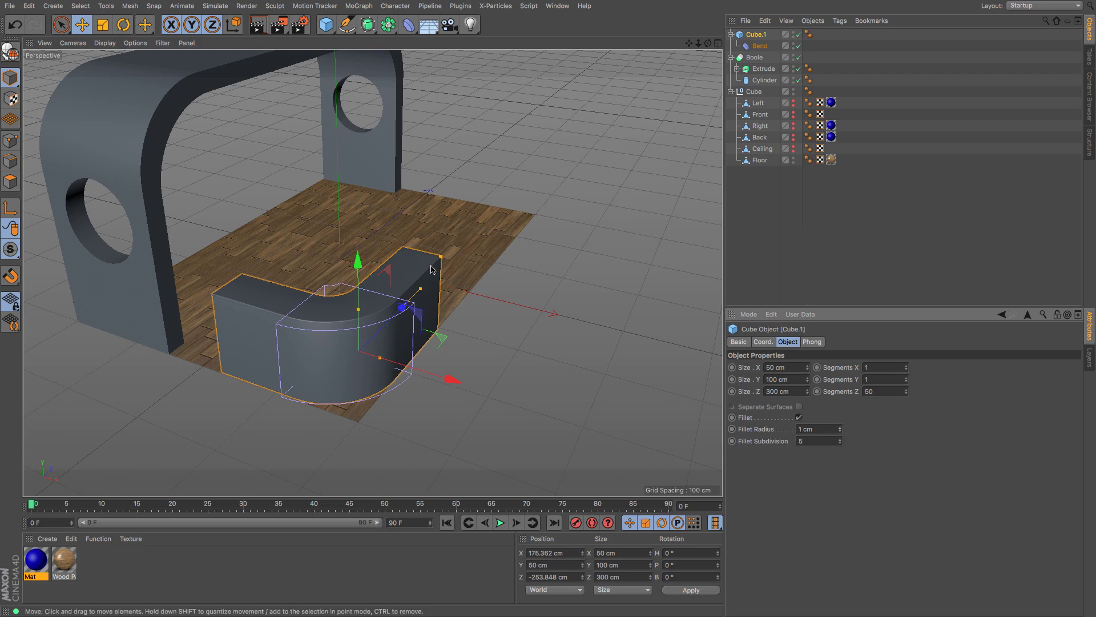
pyautogui.click(759, 236)
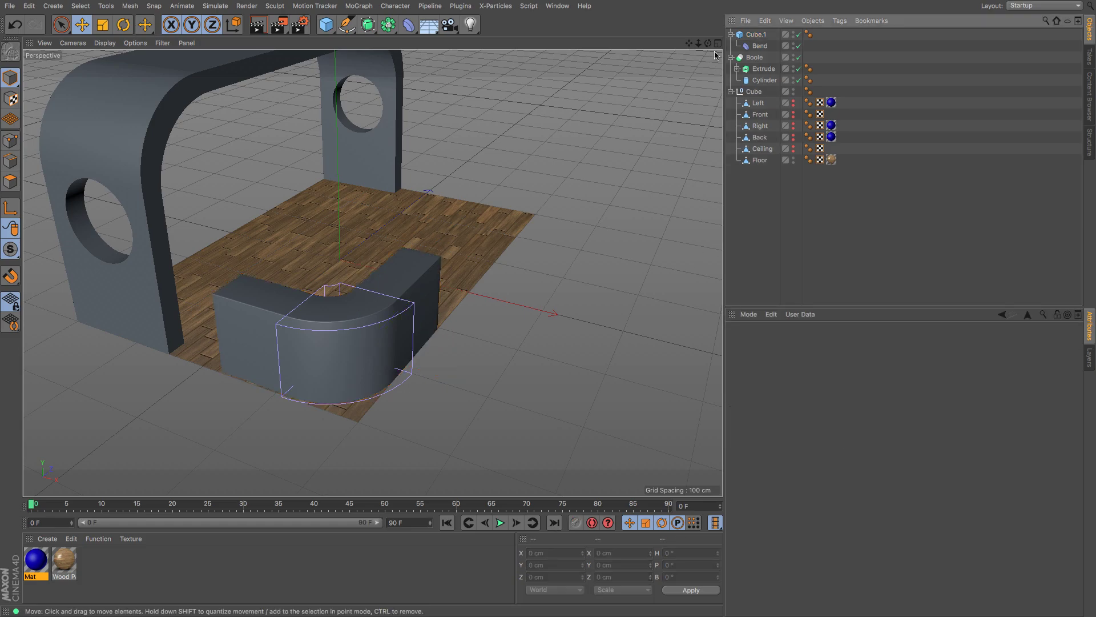
# Step: Add a Symmetry object and nest Cube.1 under it to mirror the counter across the ZY plane
pyautogui.moveTo(708, 43); pyautogui.dragTo(526, 34)
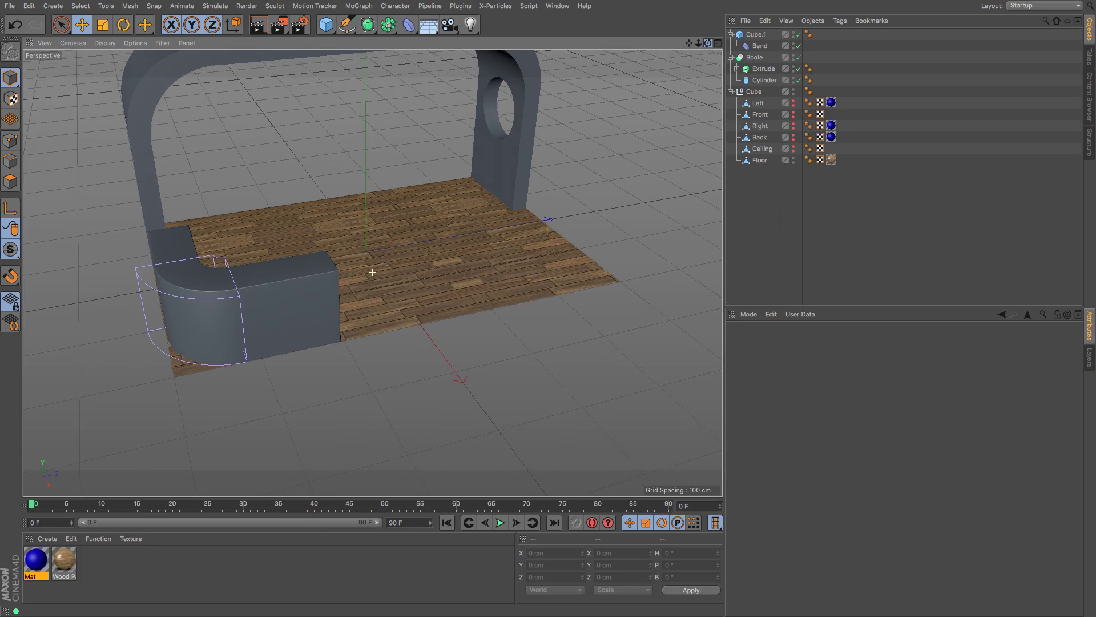
pyautogui.click(756, 36)
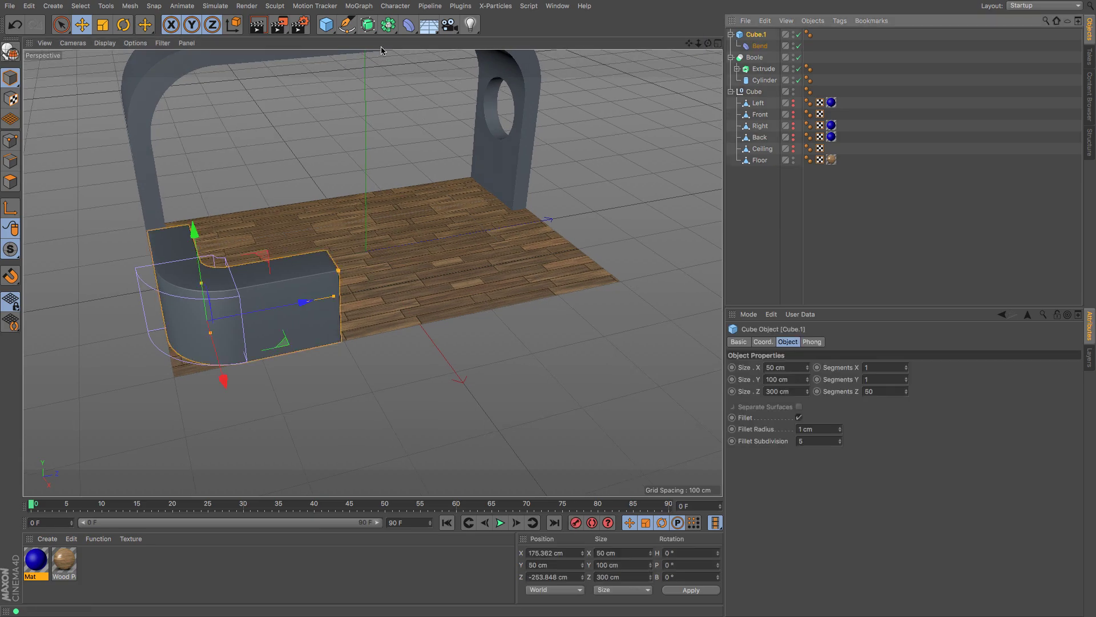
pyautogui.click(367, 28)
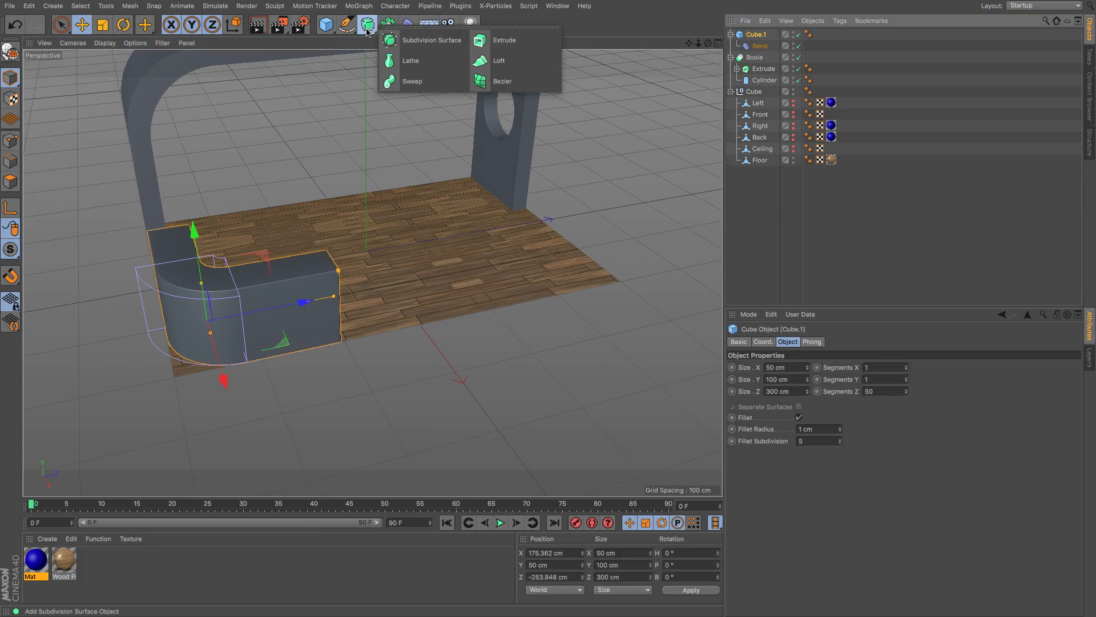
pyautogui.click(388, 25)
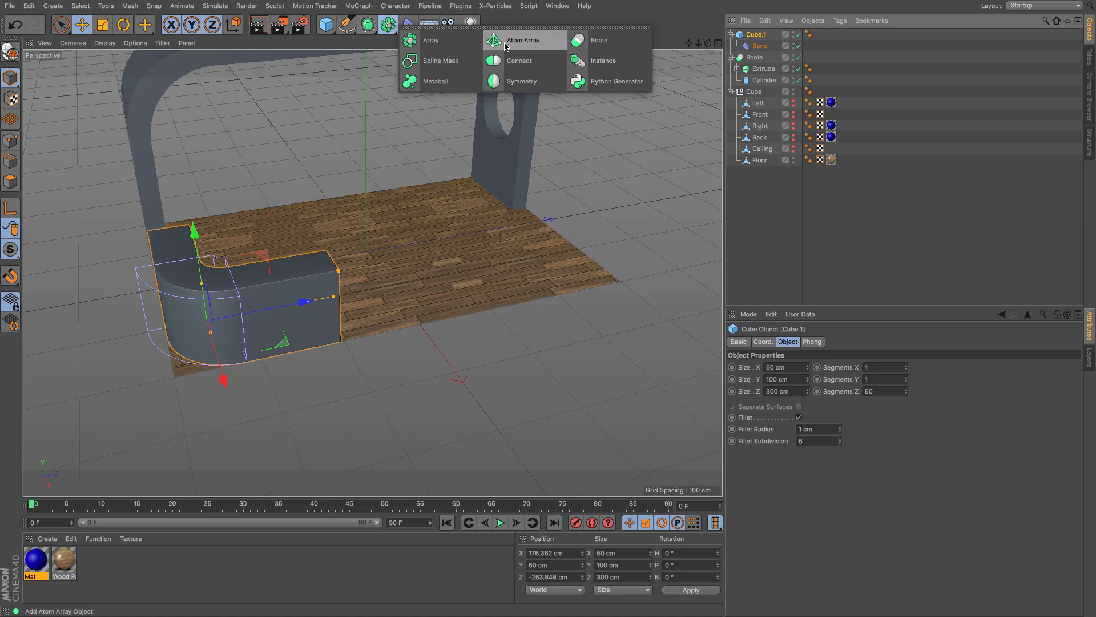
pyautogui.click(520, 81)
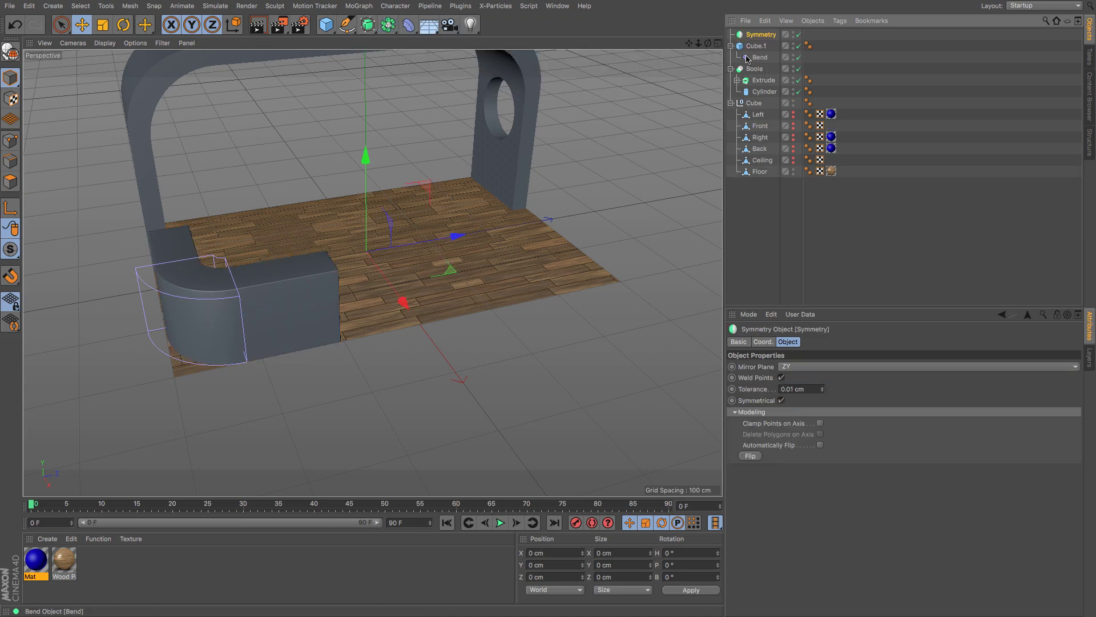
pyautogui.moveTo(758, 37); pyautogui.dragTo(823, 43)
# Step: Add a second Symmetry object as parent of the first and set its mirror plane to XY
pyautogui.keyDown('alt'); pyautogui.moveTo(714, 285); pyautogui.dragTo(548, 312); pyautogui.keyUp('alt')
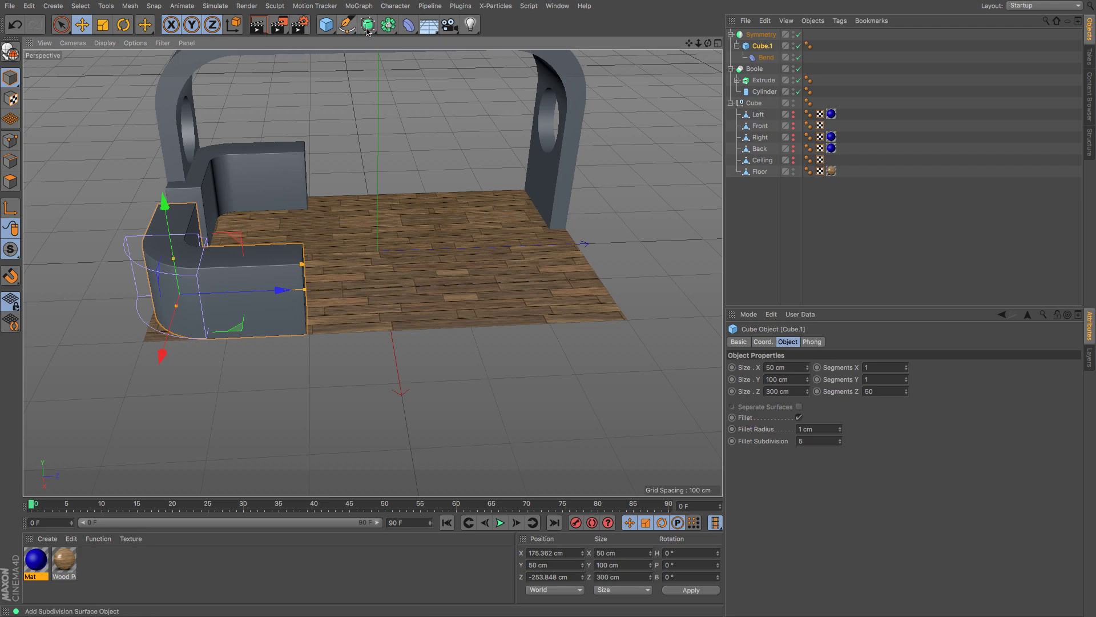
pyautogui.moveTo(387, 27); pyautogui.dragTo(517, 80)
pyautogui.moveTo(769, 58); pyautogui.dragTo(765, 35)
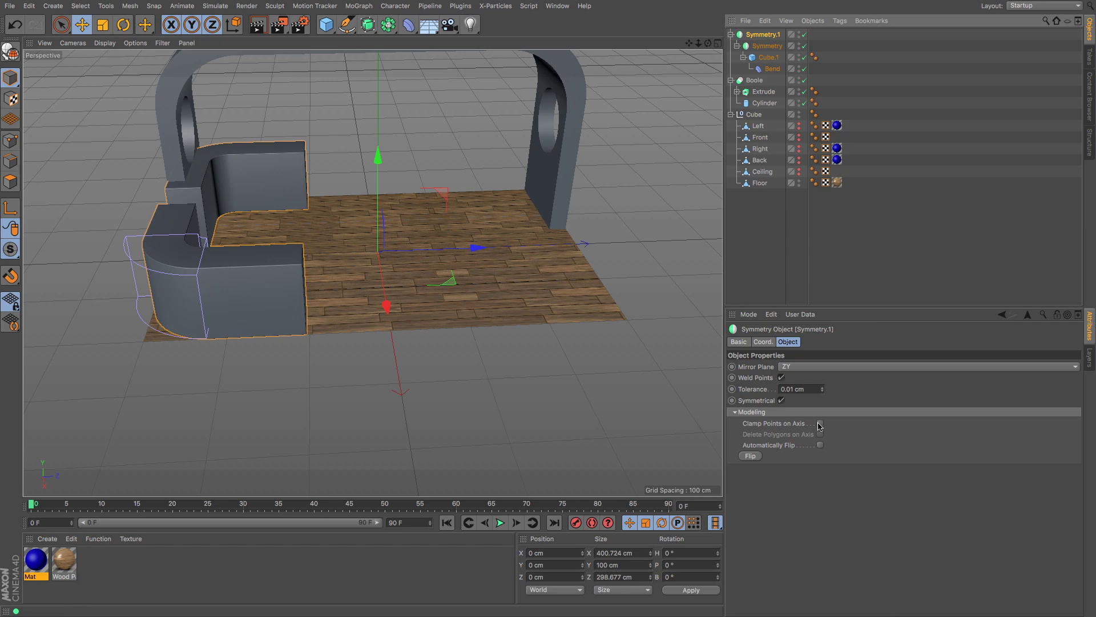
pyautogui.click(809, 367)
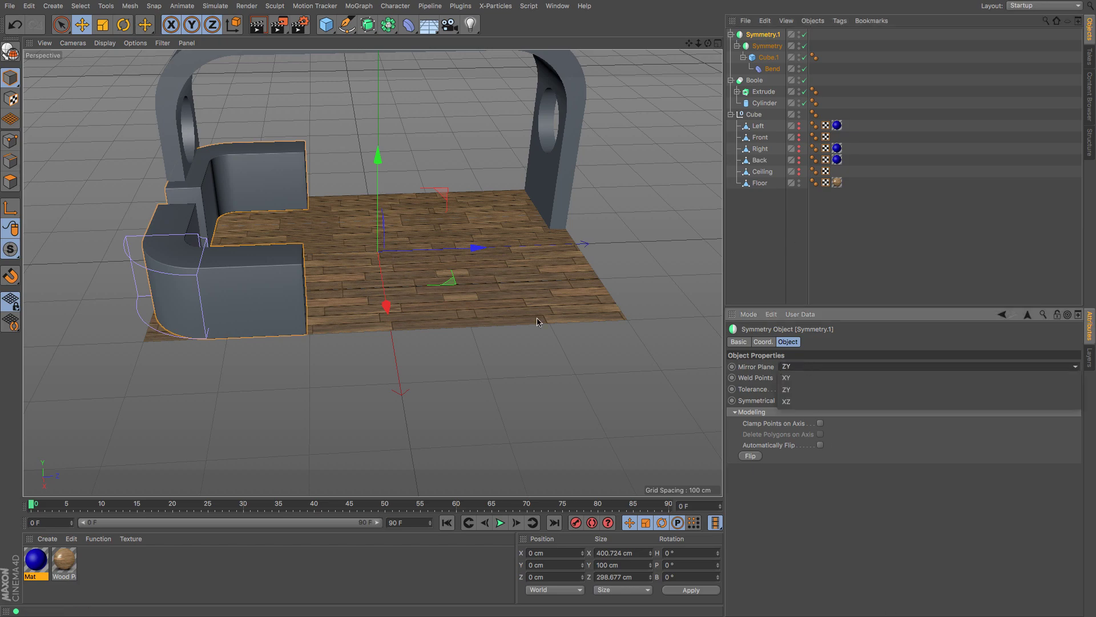
pyautogui.click(821, 377)
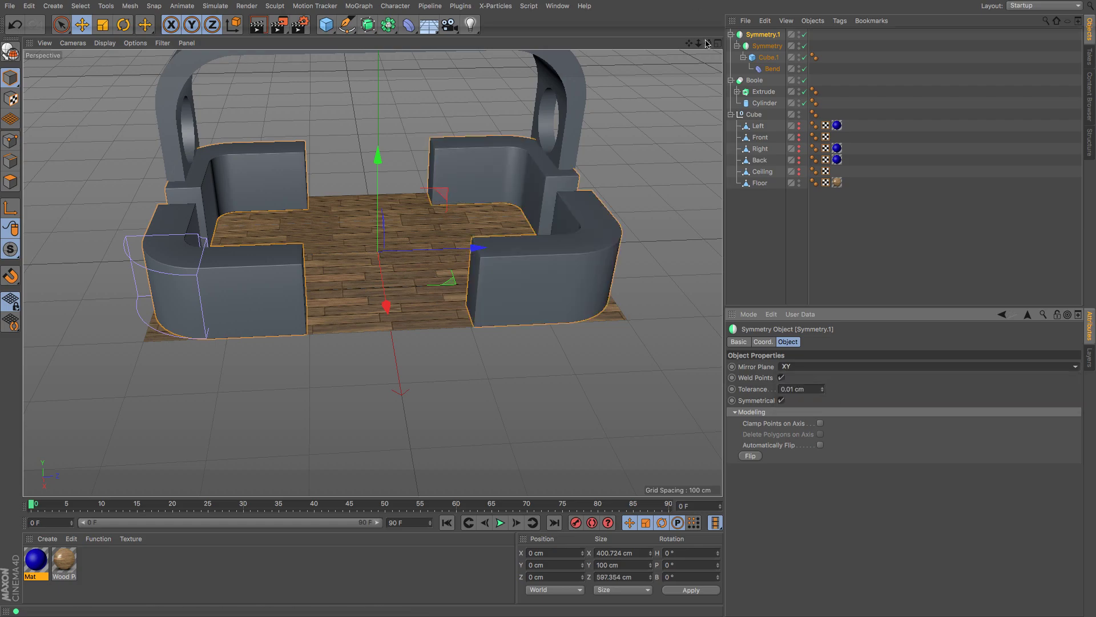
# Step: Try moving the Boole arch along X to about 126 cm, and undo the move
pyautogui.moveTo(708, 43); pyautogui.dragTo(566, 77)
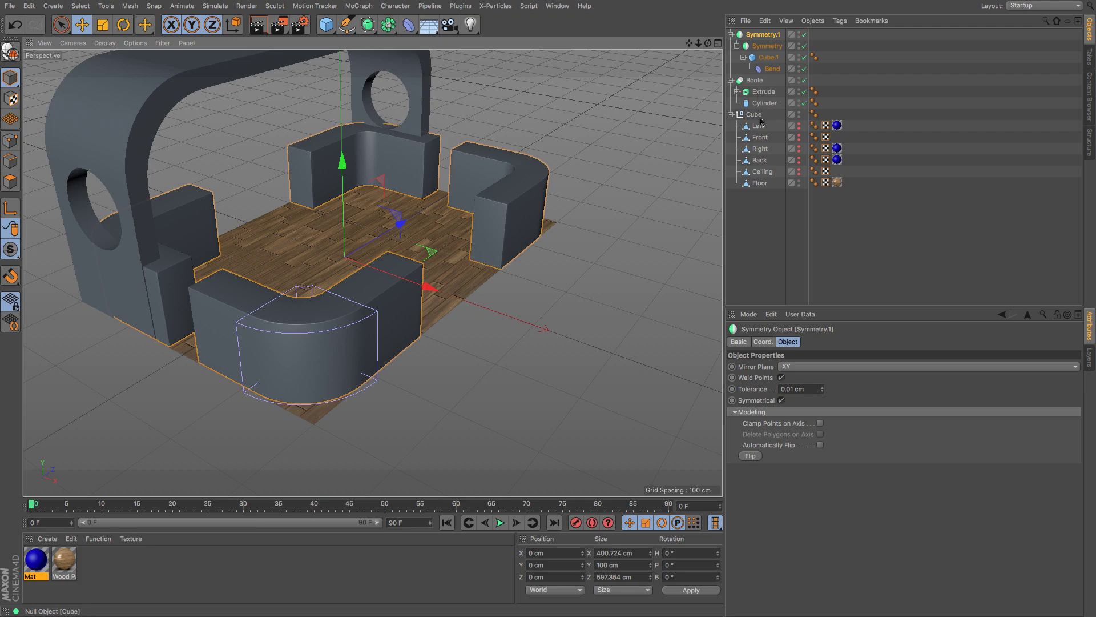
pyautogui.click(755, 80)
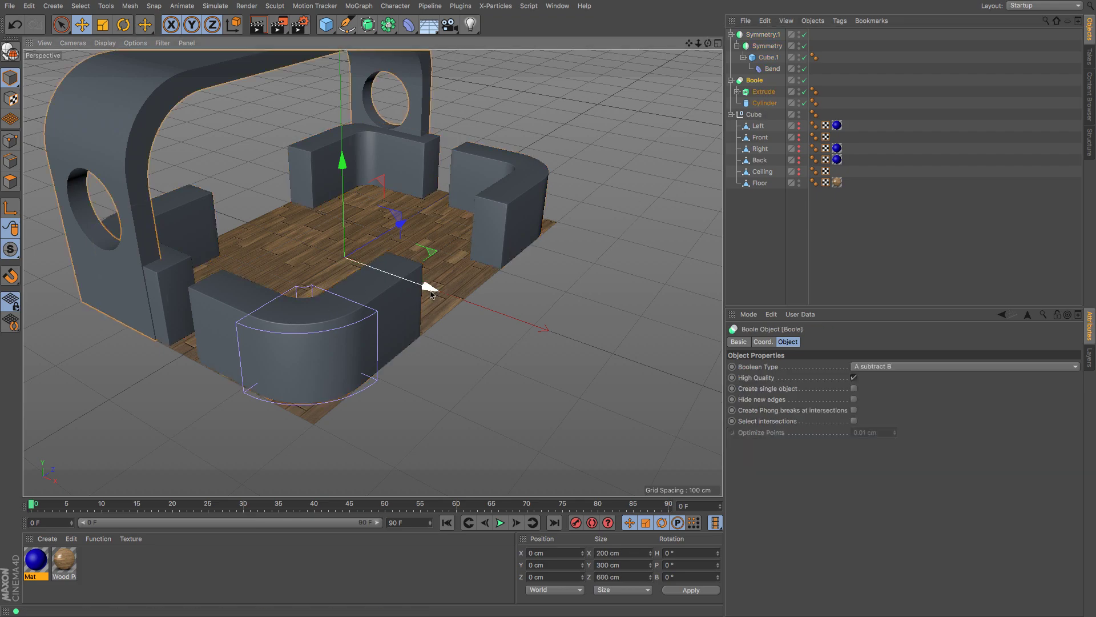
pyautogui.moveTo(430, 287); pyautogui.dragTo(513, 310)
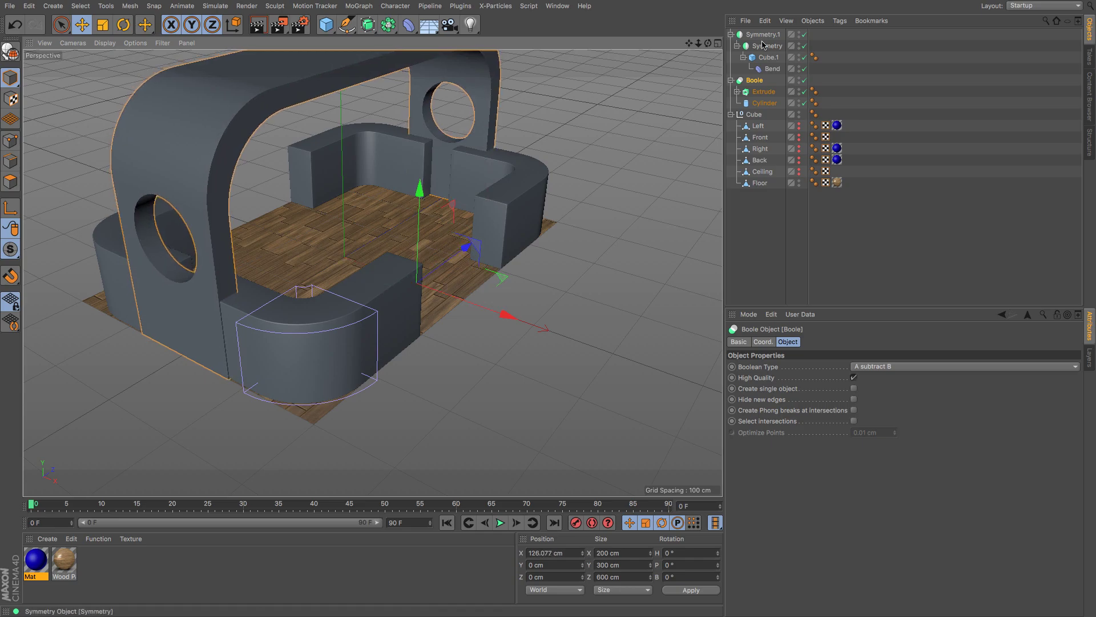
pyautogui.moveTo(708, 44); pyautogui.dragTo(372, 272)
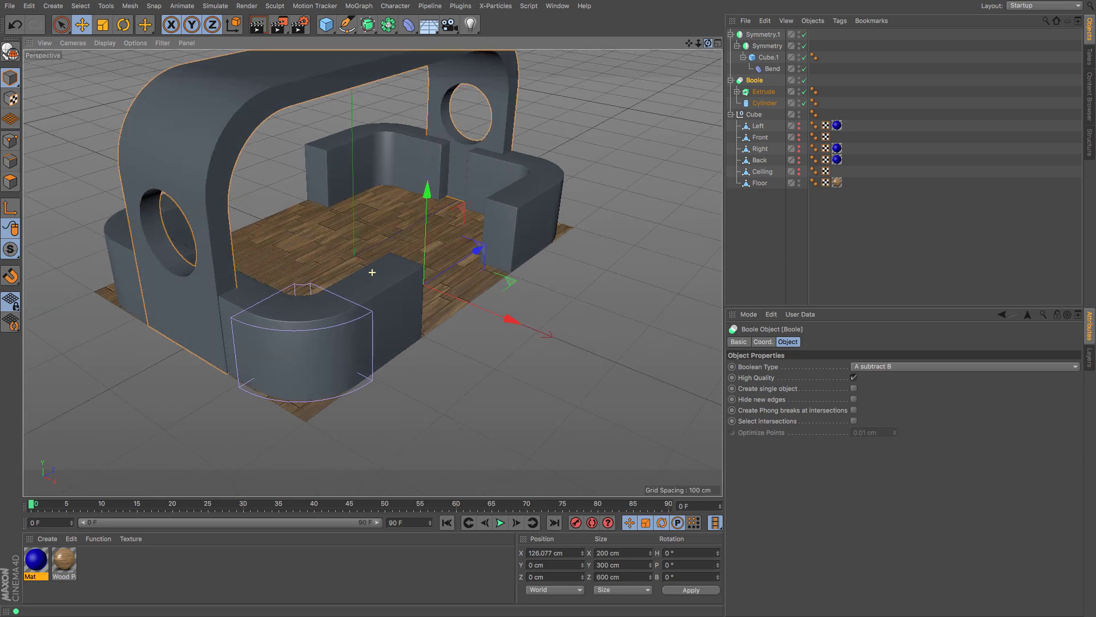
pyautogui.hotkey('ctrl', 'z')
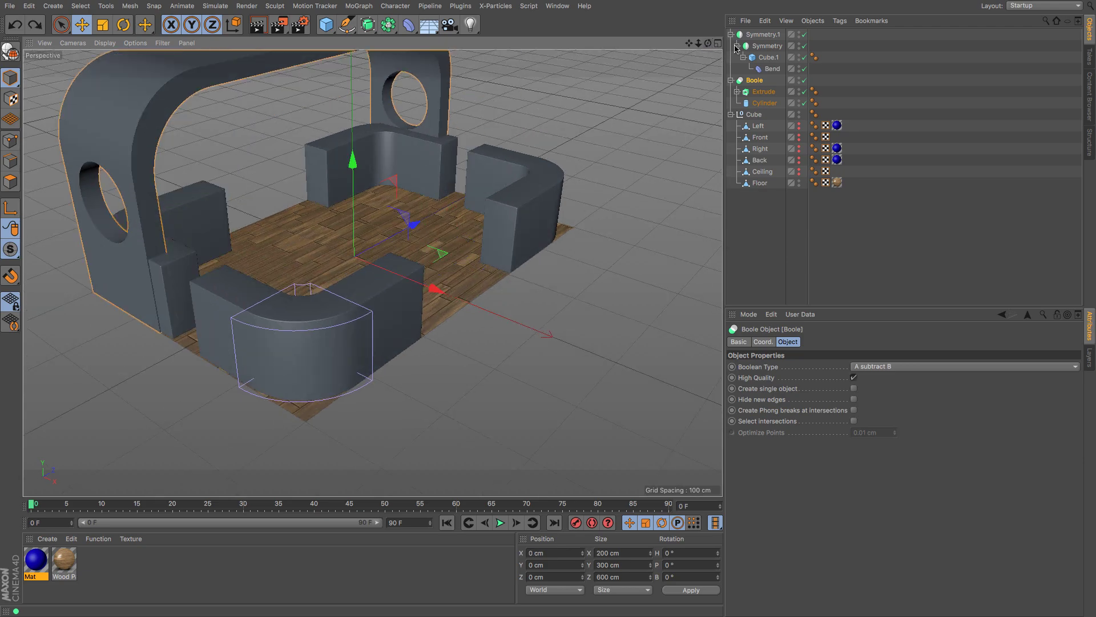
# Step: Place Cube.1 directly under the XY Symmetry and delete the inner ZY Symmetry
pyautogui.moveTo(768, 57); pyautogui.dragTo(764, 36)
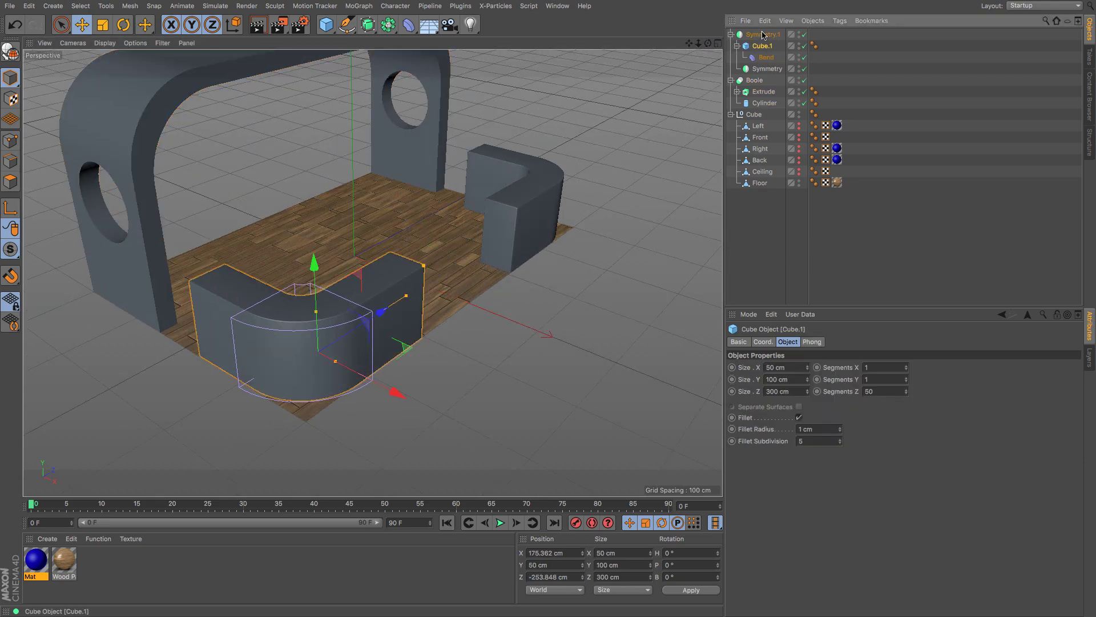
pyautogui.click(765, 69)
pyautogui.press('Delete')
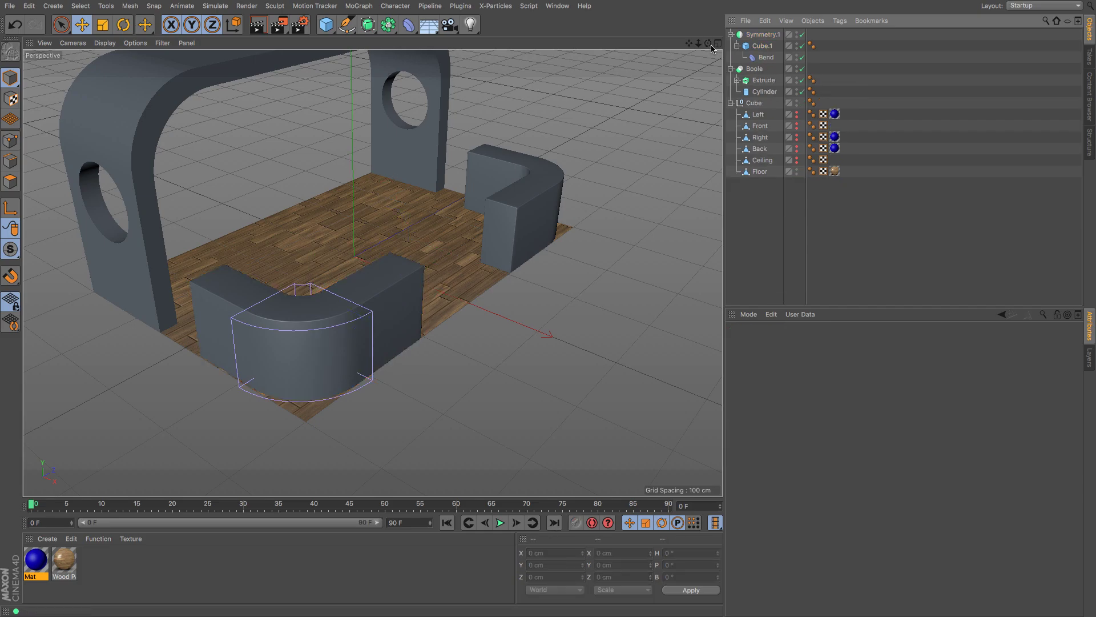
# Step: Convert the bent counter Cube.1 under the XY Symmetry into an editable polygon object
pyautogui.moveTo(709, 44); pyautogui.dragTo(372, 272)
pyautogui.keyDown('alt'); pyautogui.moveTo(373, 272); pyautogui.dragTo(373, 272); pyautogui.keyUp('alt')
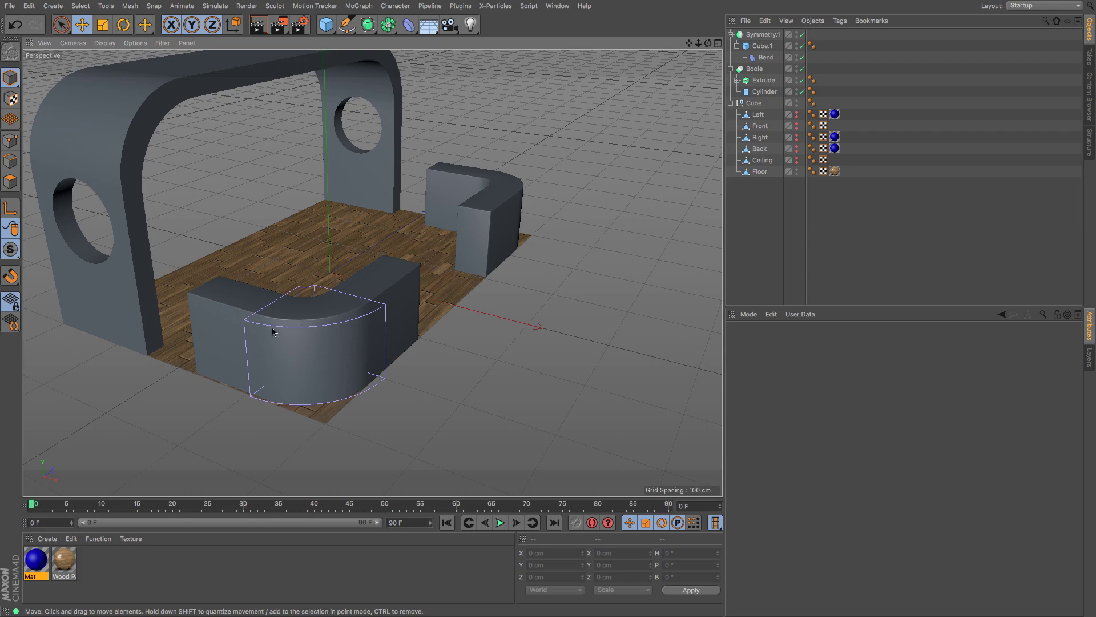
pyautogui.moveTo(699, 43); pyautogui.dragTo(372, 273)
pyautogui.moveTo(690, 44); pyautogui.dragTo(372, 273)
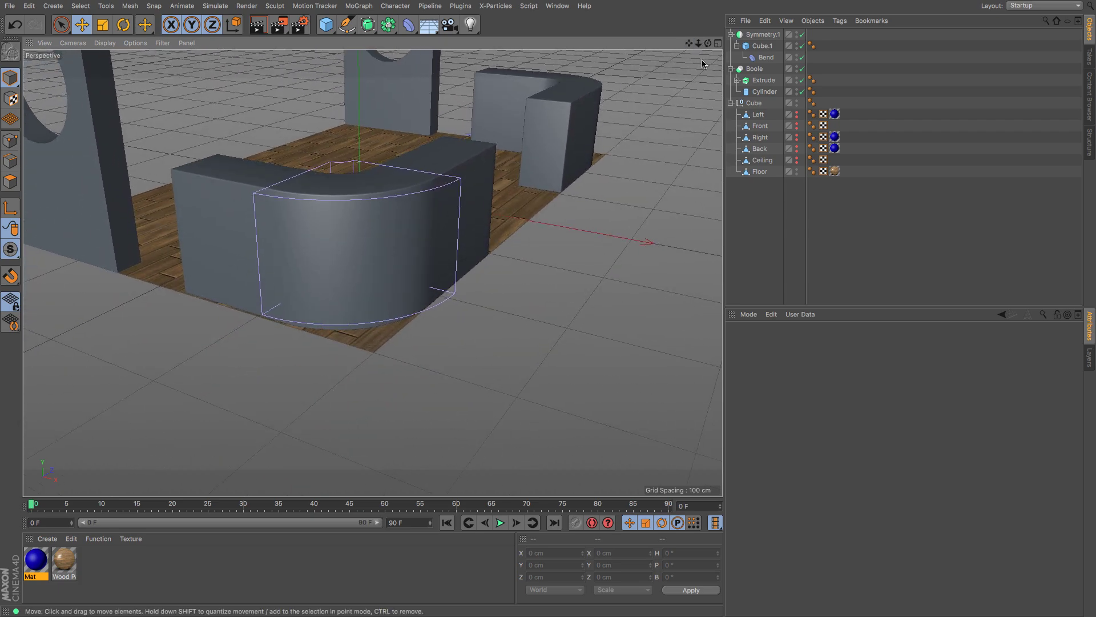
pyautogui.click(758, 48)
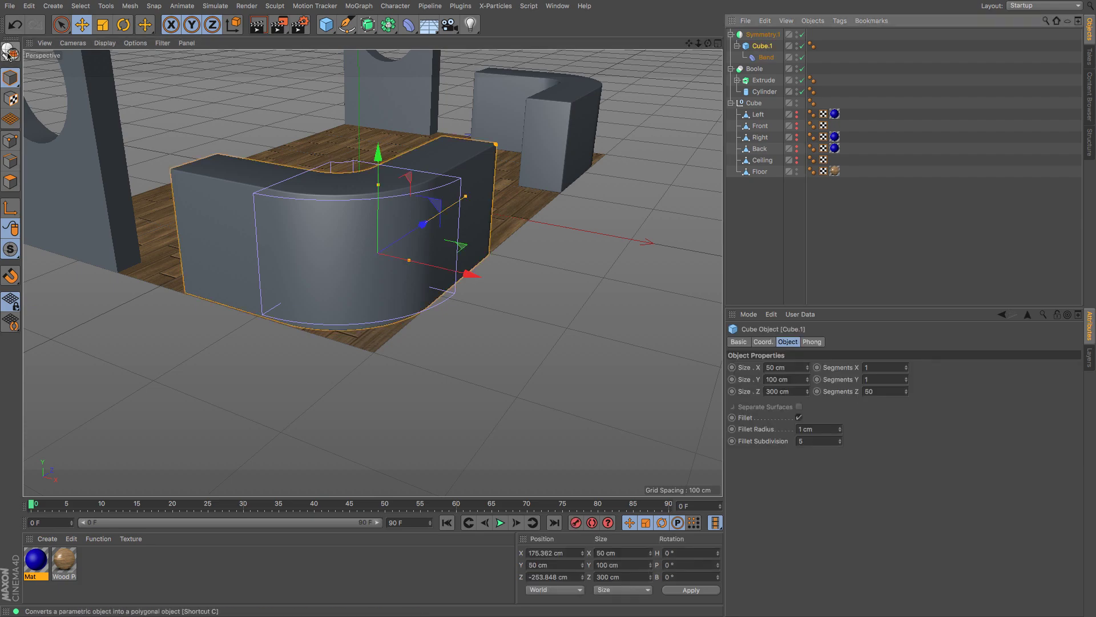
pyautogui.click(9, 52)
pyautogui.click(737, 45)
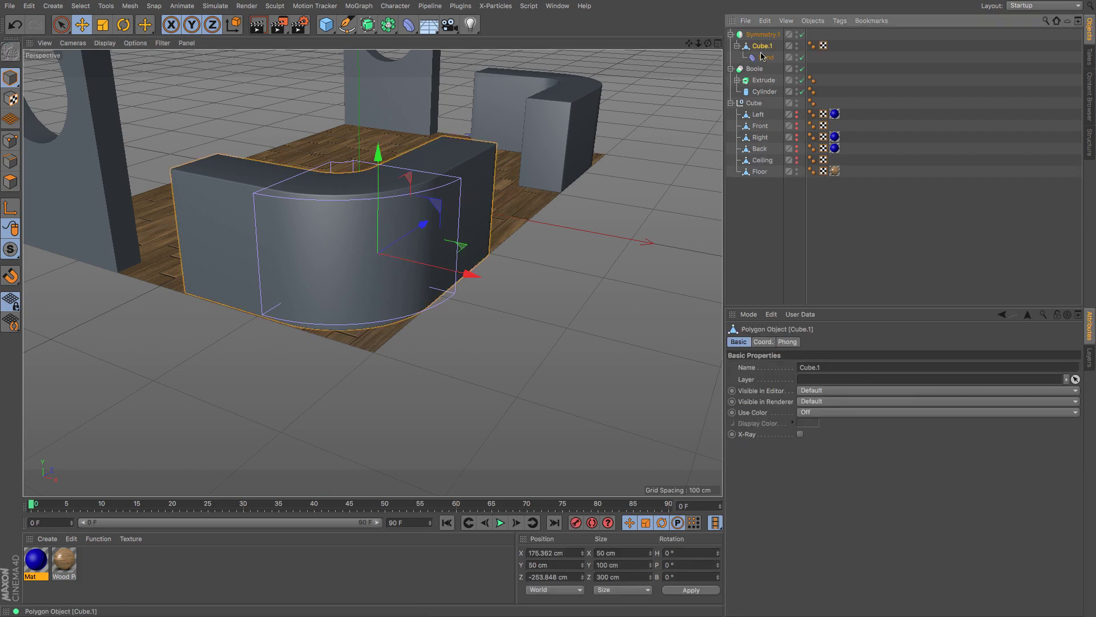
# Step: Disable the Bend deformer and select all polygons on Cube.1's long outer face in polygon mode with Live Selection
pyautogui.click(766, 58)
pyautogui.click(9, 181)
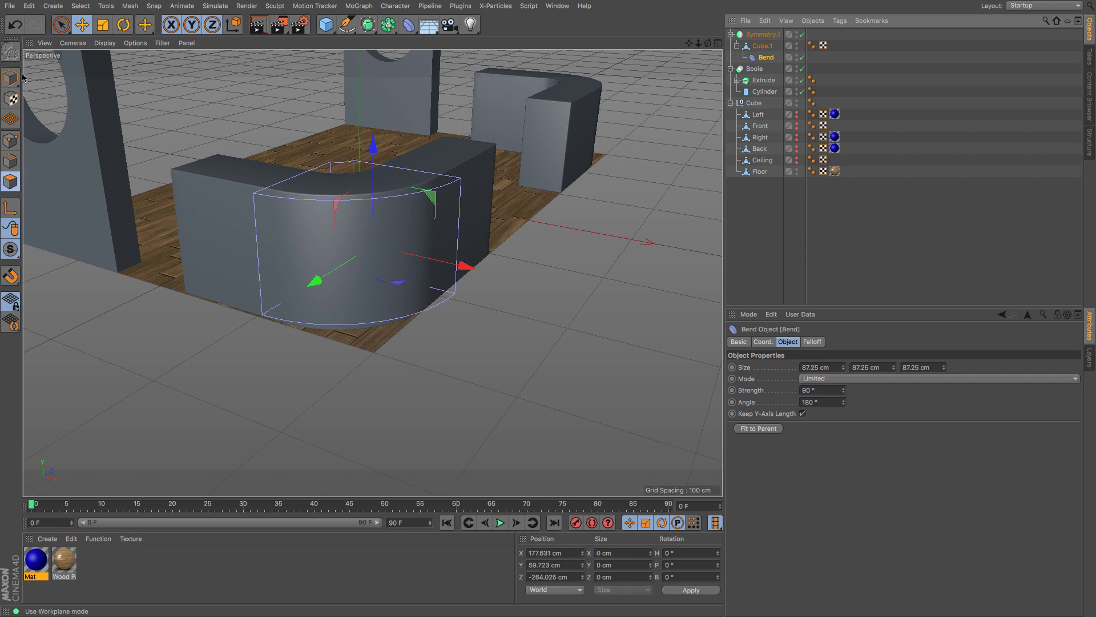
pyautogui.click(63, 27)
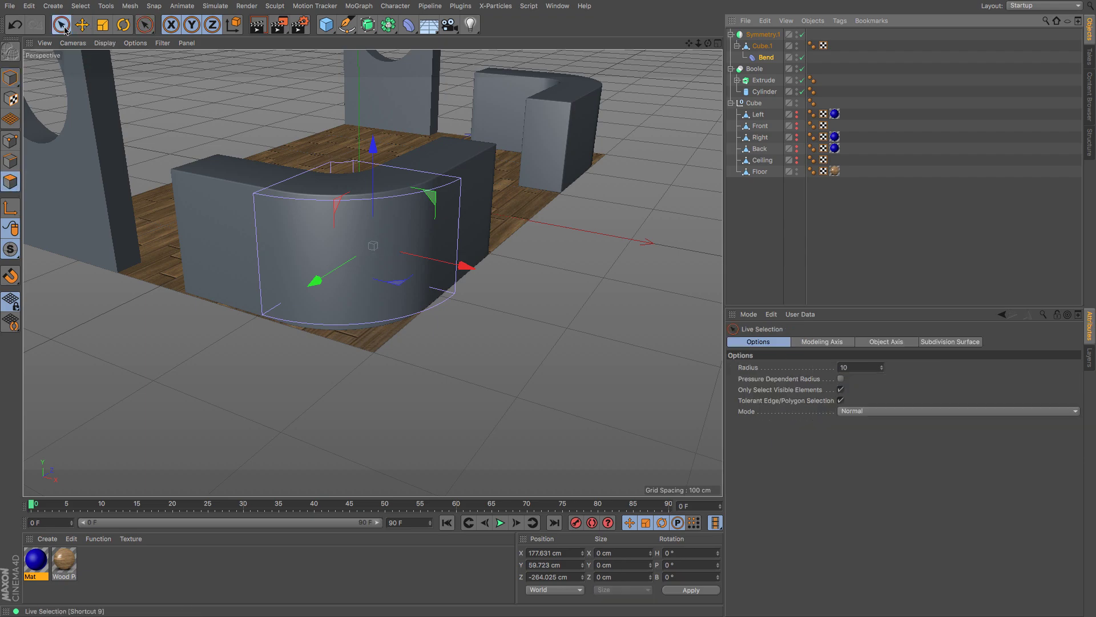
pyautogui.click(762, 46)
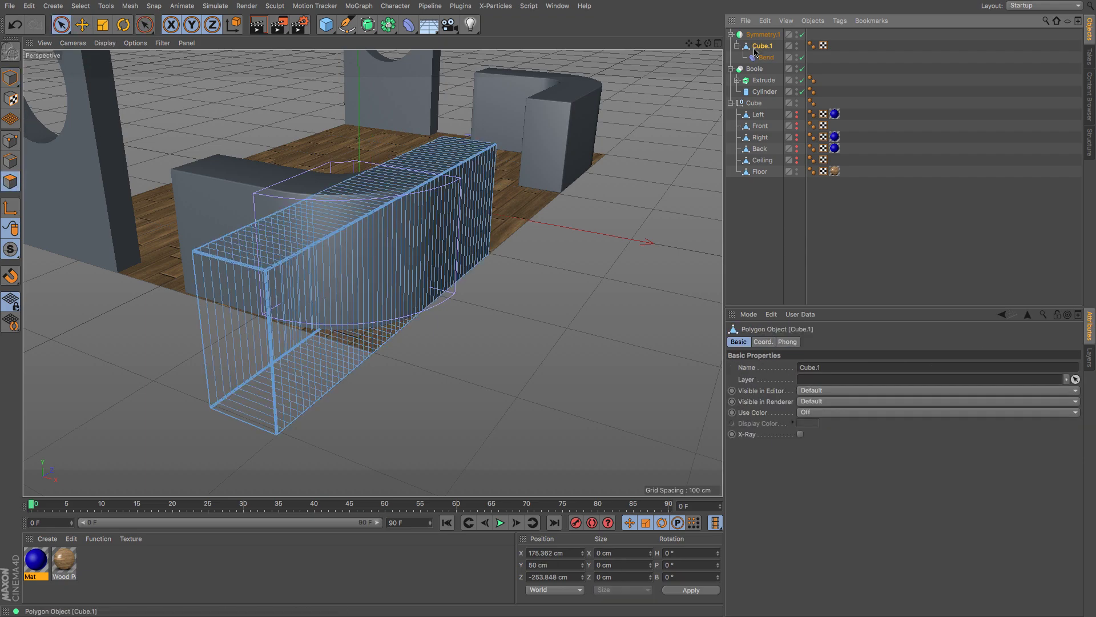
pyautogui.keyDown('alt'); pyautogui.moveTo(371, 273); pyautogui.dragTo(348, 267); pyautogui.keyUp('alt')
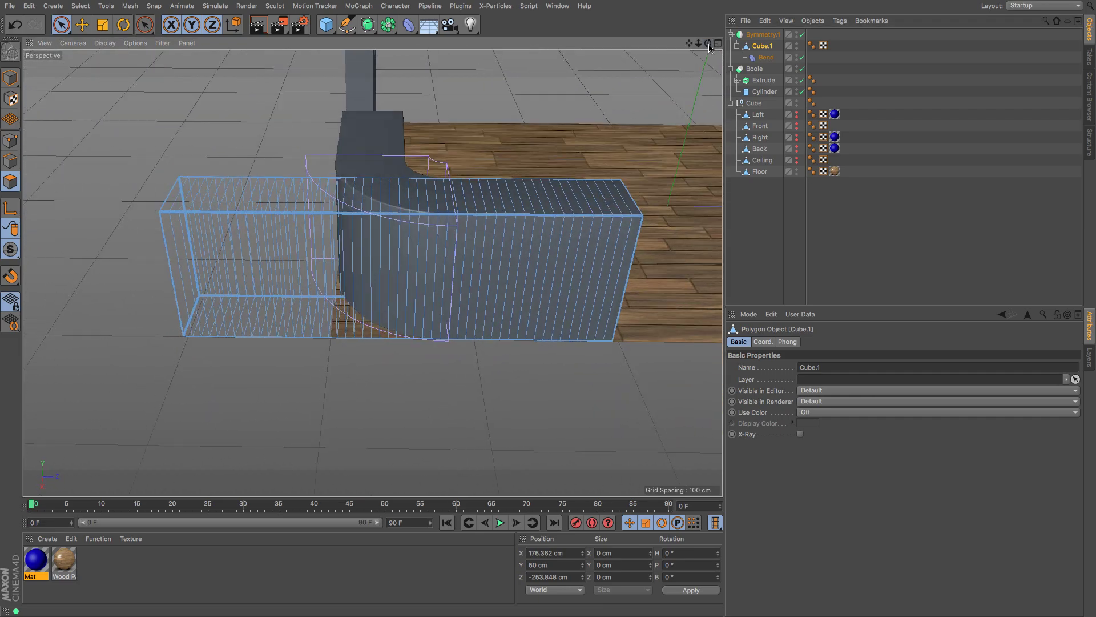
pyautogui.click(802, 57)
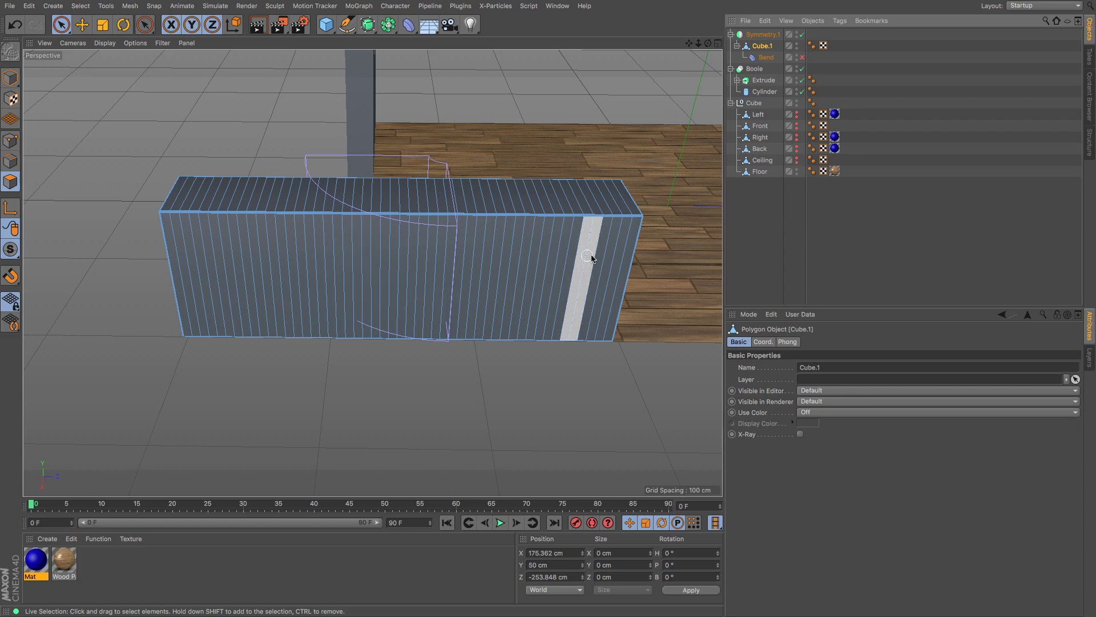
pyautogui.moveTo(625, 245)
pyautogui.mouseDown()
pyautogui.moveTo(438, 257)
pyautogui.moveTo(179, 248)
pyautogui.mouseUp()
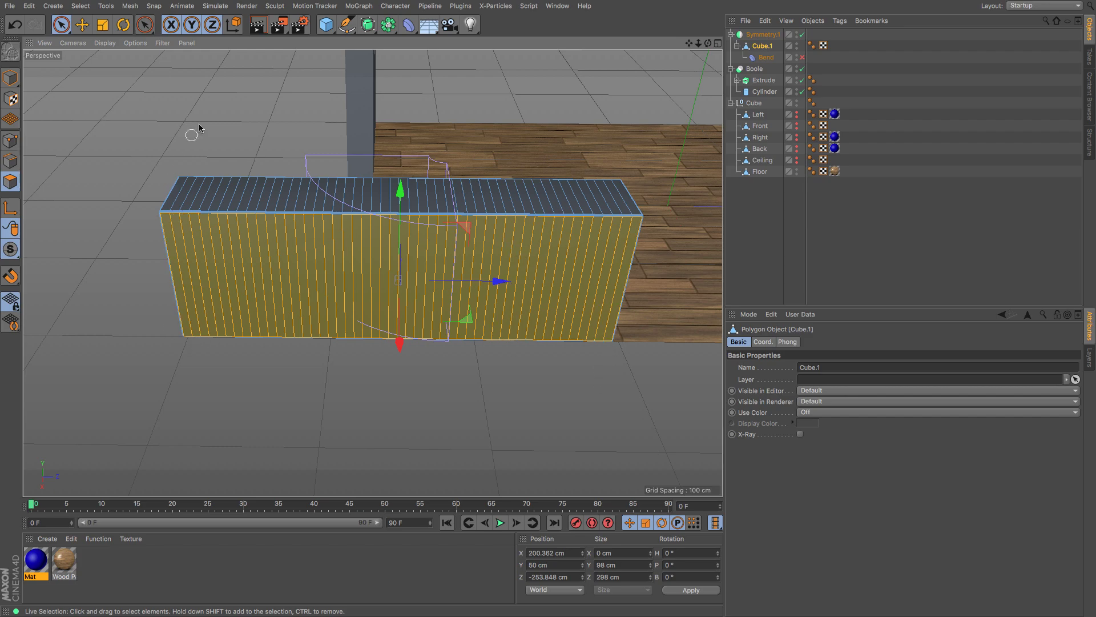
# Step: Inset the selected outer face polygons by about 3.4 cm with Extrude Inner
pyautogui.rightClick(216, 115)
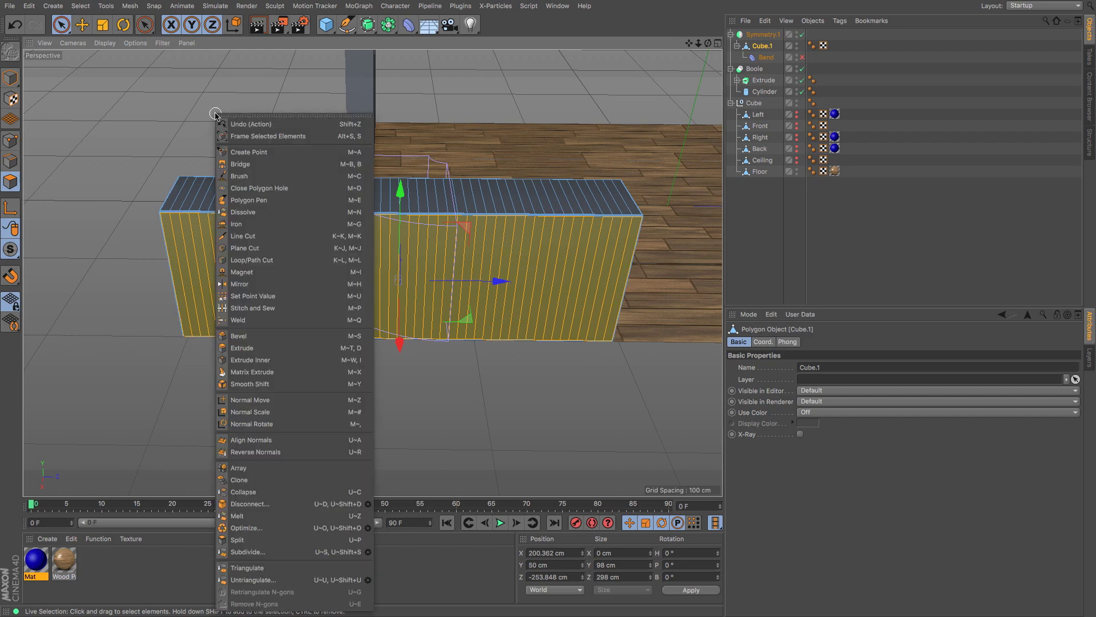
pyautogui.click(260, 360)
pyautogui.moveTo(584, 382); pyautogui.dragTo(566, 382)
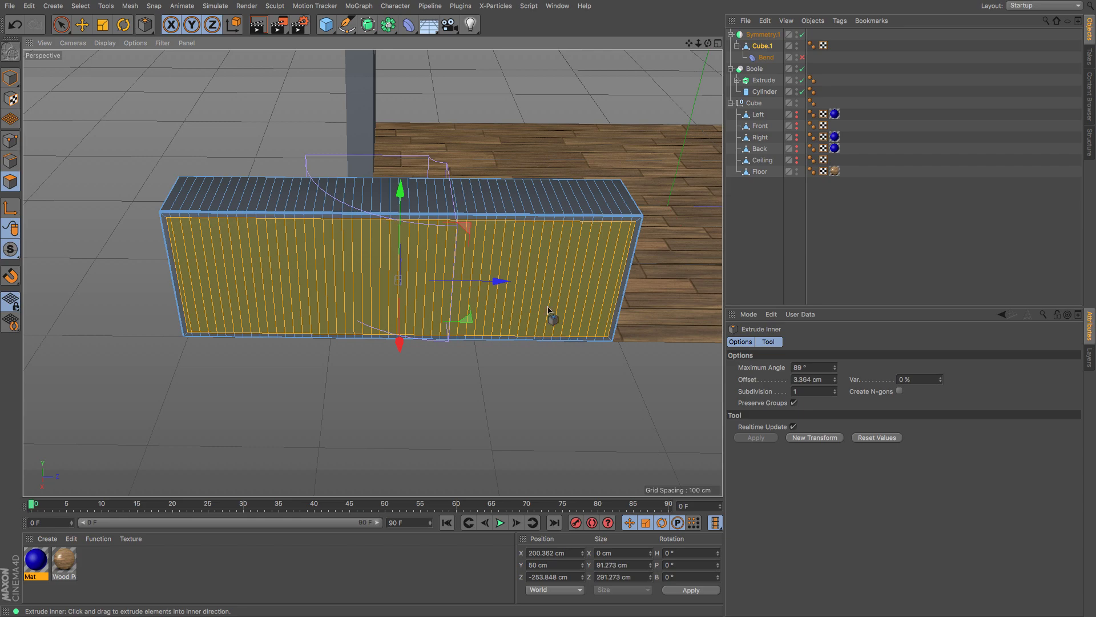
# Step: Extrude the inset polygons inward by about -16.7 cm, re-enable the Bend deformer and return to model mode
pyautogui.press('m')
pyautogui.press('t')
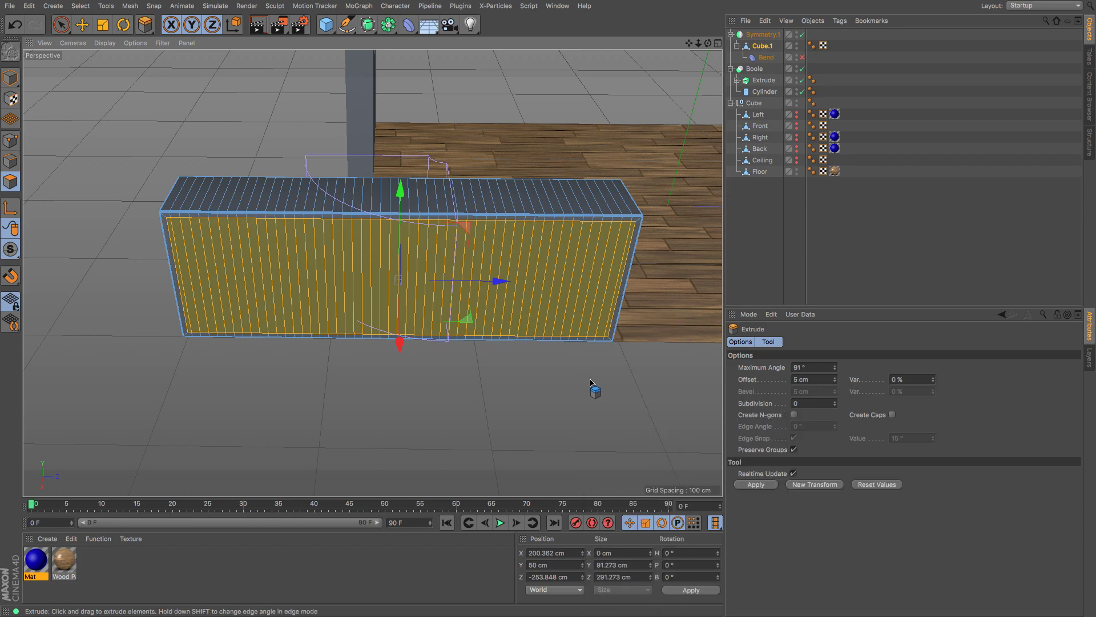
pyautogui.moveTo(586, 380); pyautogui.dragTo(519, 379)
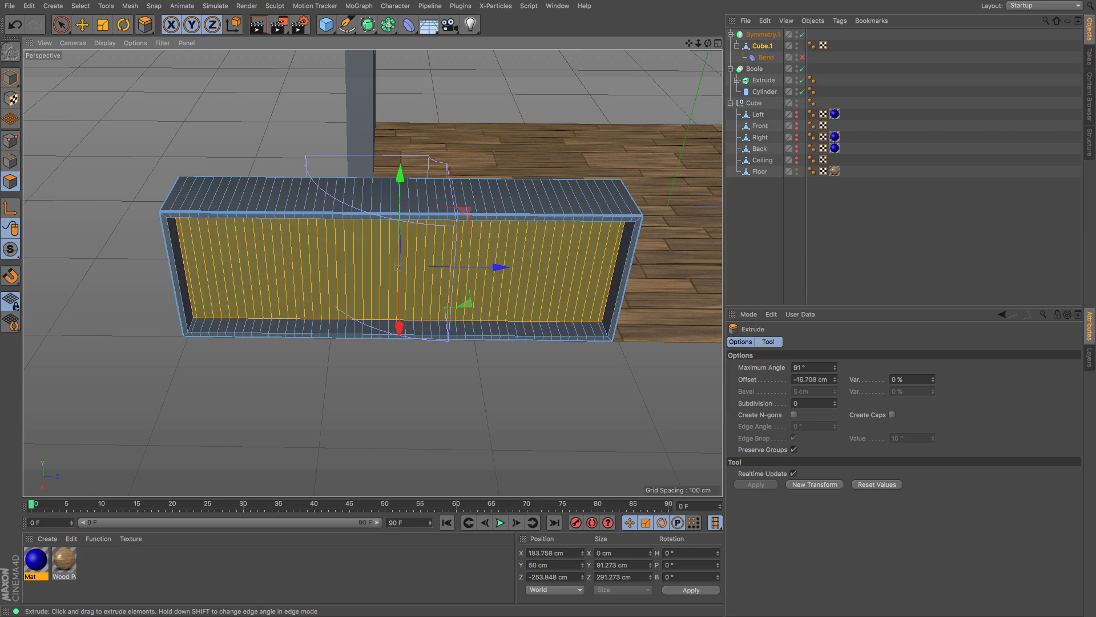
pyautogui.moveTo(589, 378); pyautogui.dragTo(587, 378)
pyautogui.click(803, 57)
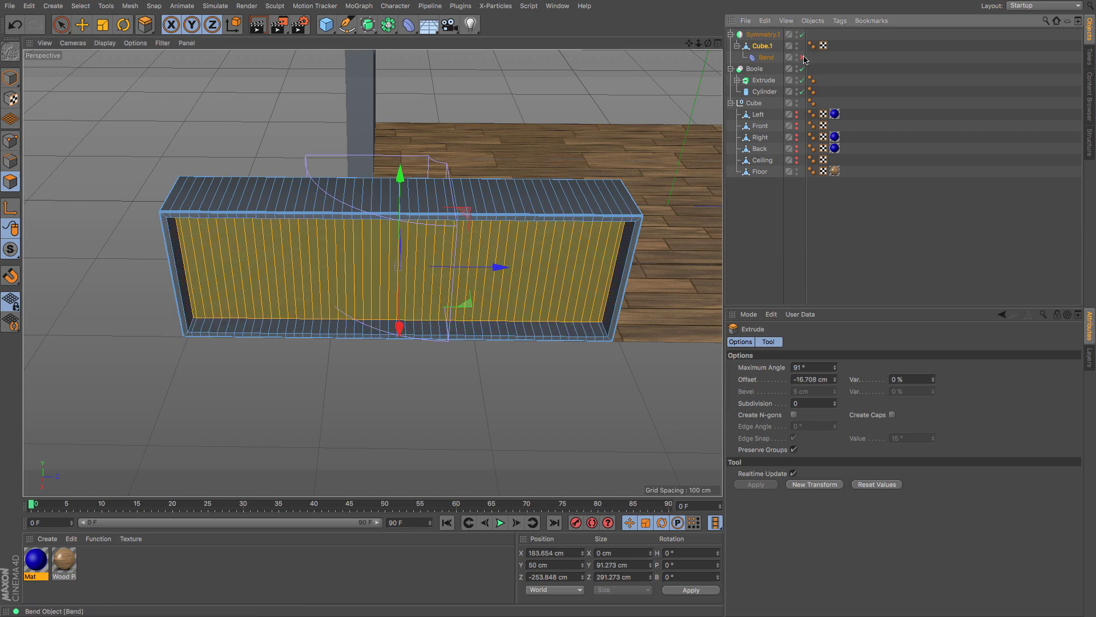
pyautogui.click(11, 78)
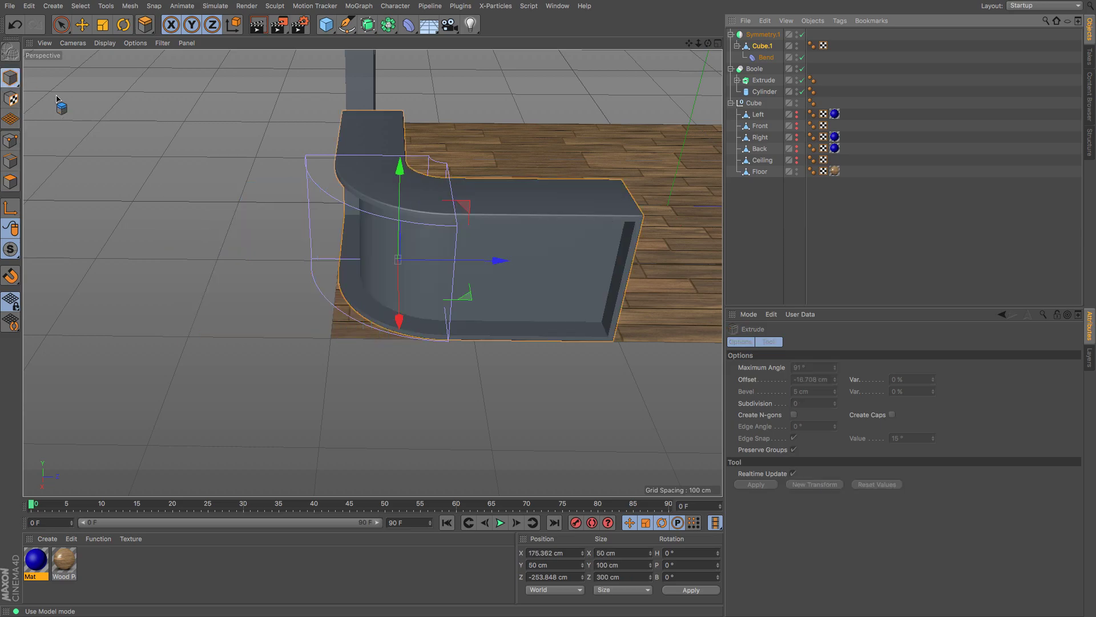
# Step: Add a new cube and move it along X to a position of 100 cm
pyautogui.moveTo(708, 46); pyautogui.dragTo(373, 272)
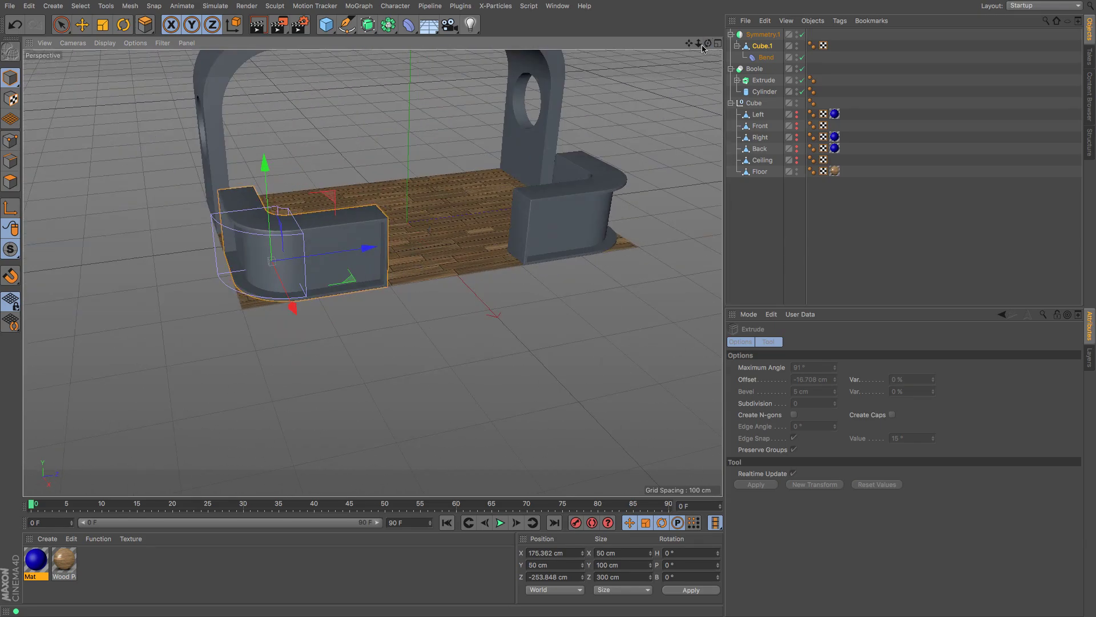
pyautogui.moveTo(688, 44); pyautogui.dragTo(372, 273)
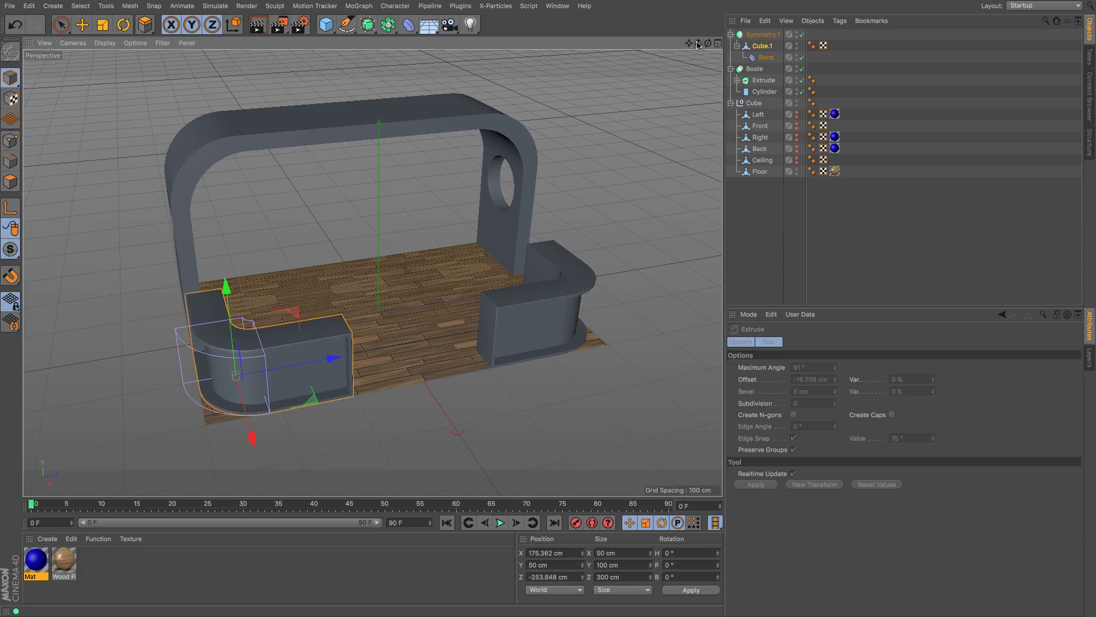
pyautogui.moveTo(698, 44); pyautogui.dragTo(372, 272)
pyautogui.moveTo(708, 46); pyautogui.dragTo(681, 85)
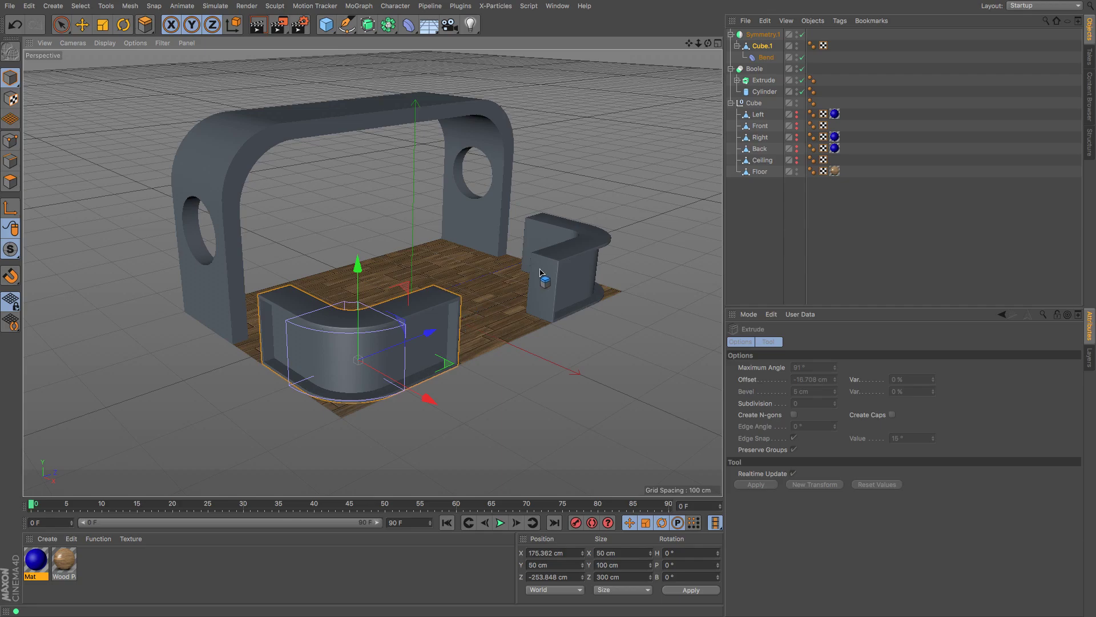
pyautogui.moveTo(708, 44); pyautogui.dragTo(372, 272)
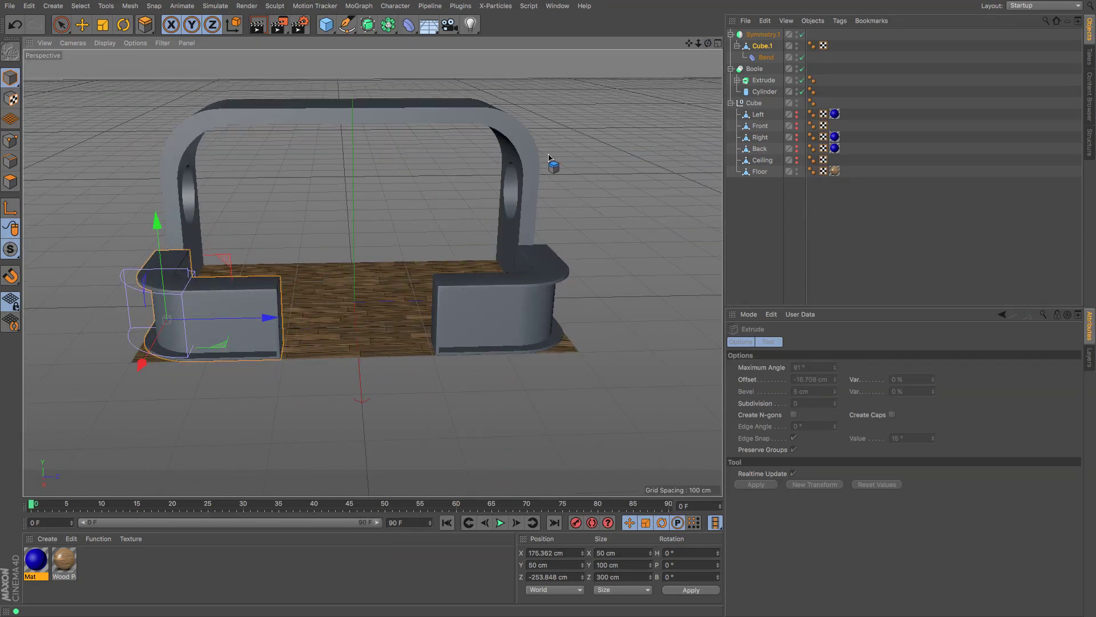
pyautogui.moveTo(708, 46); pyautogui.dragTo(372, 272)
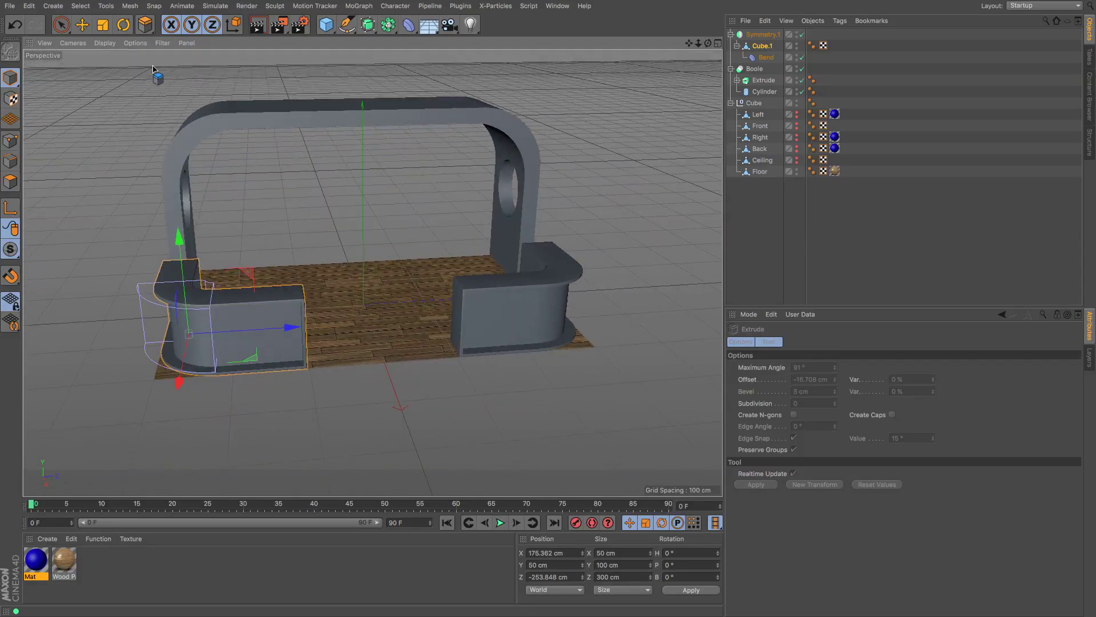
pyautogui.click(327, 26)
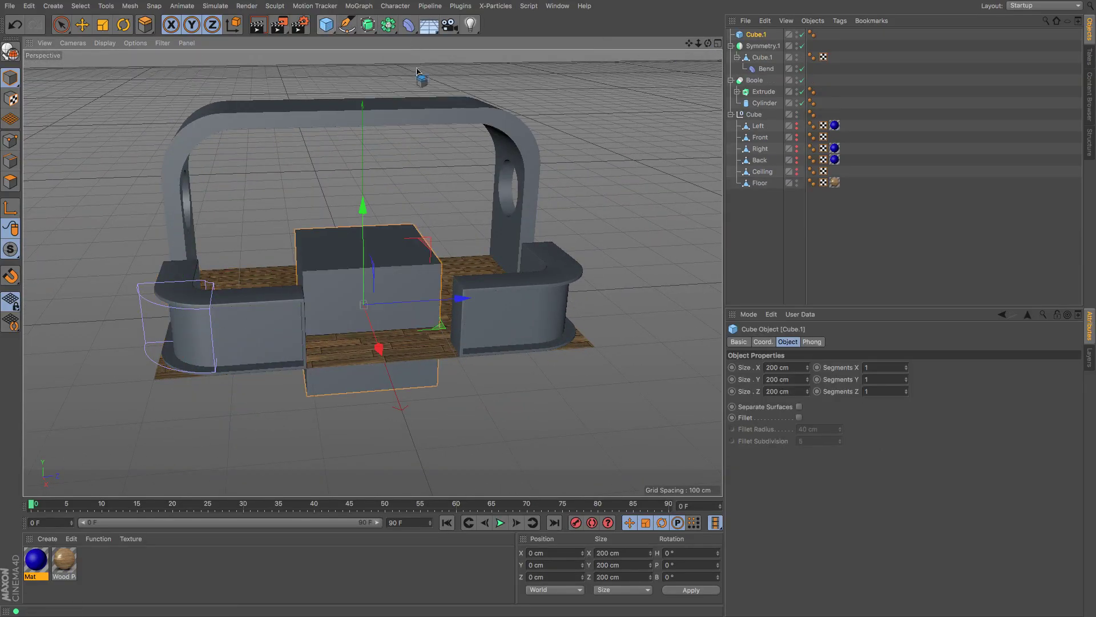
pyautogui.click(425, 39)
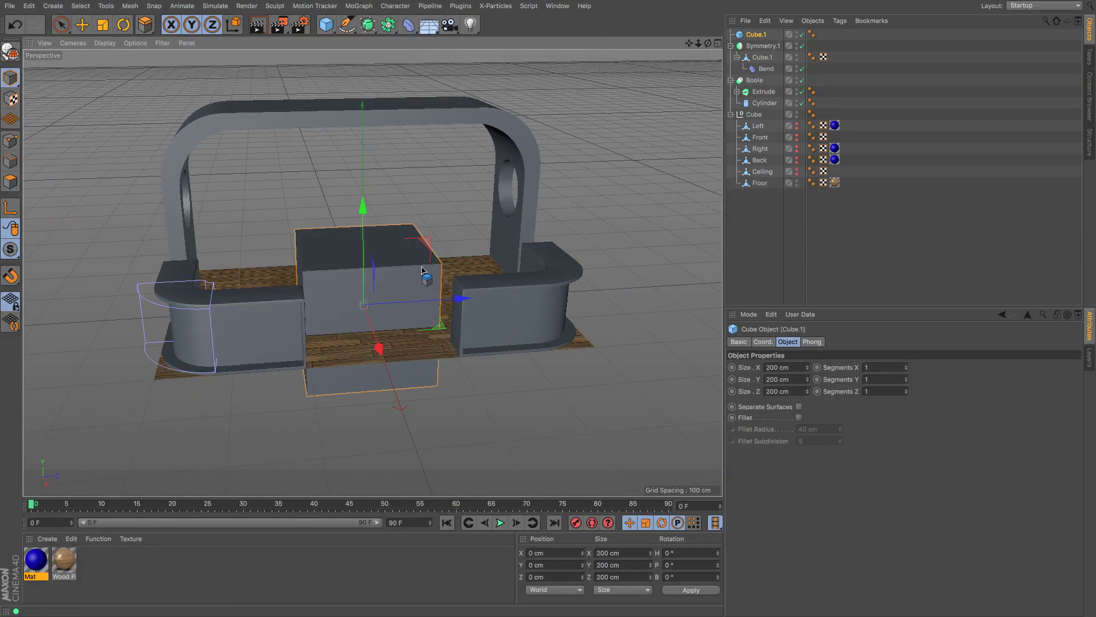
pyautogui.click(82, 24)
pyautogui.moveTo(381, 356); pyautogui.dragTo(404, 382)
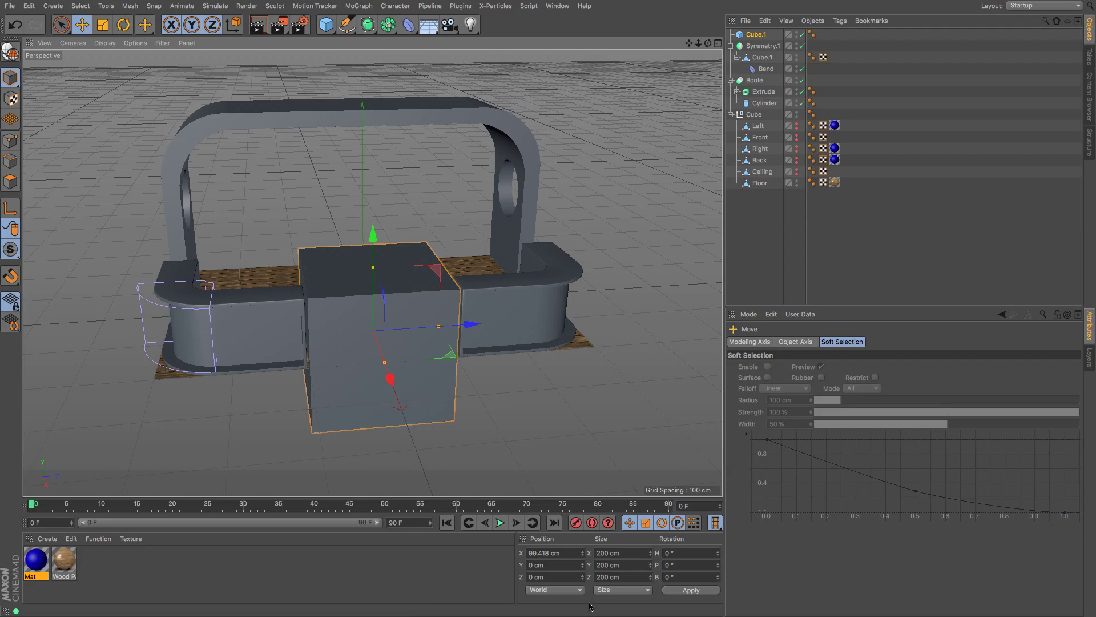
pyautogui.click(552, 552)
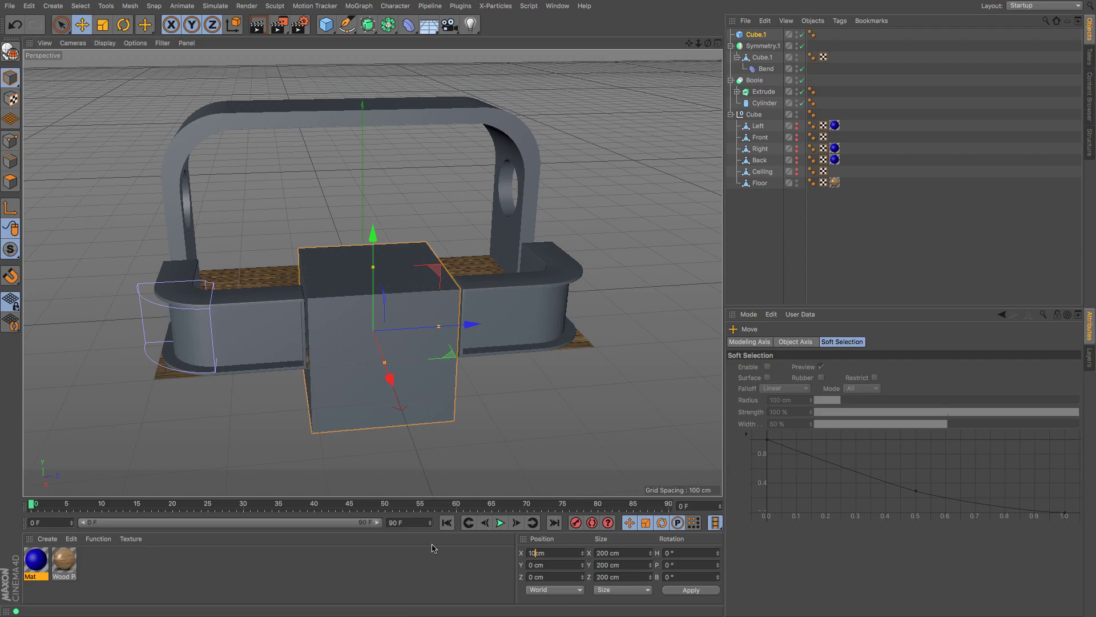
# Step: Set the new cube's Y size to 100 cm
pyautogui.click(757, 34)
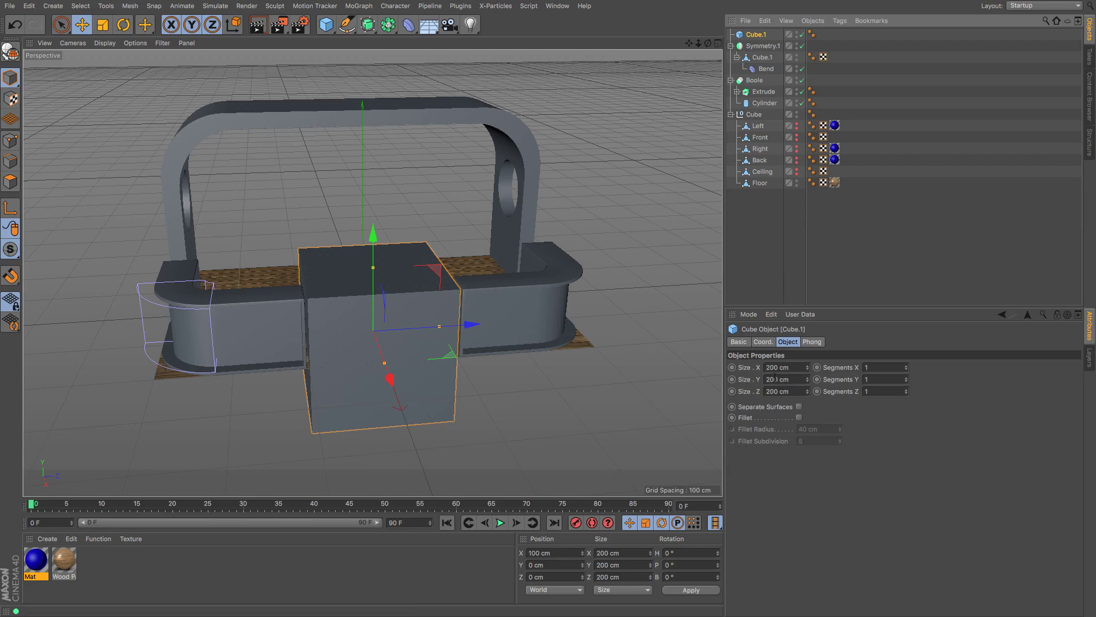
pyautogui.doubleClick(770, 379)
pyautogui.write('100')
pyautogui.press('Return')
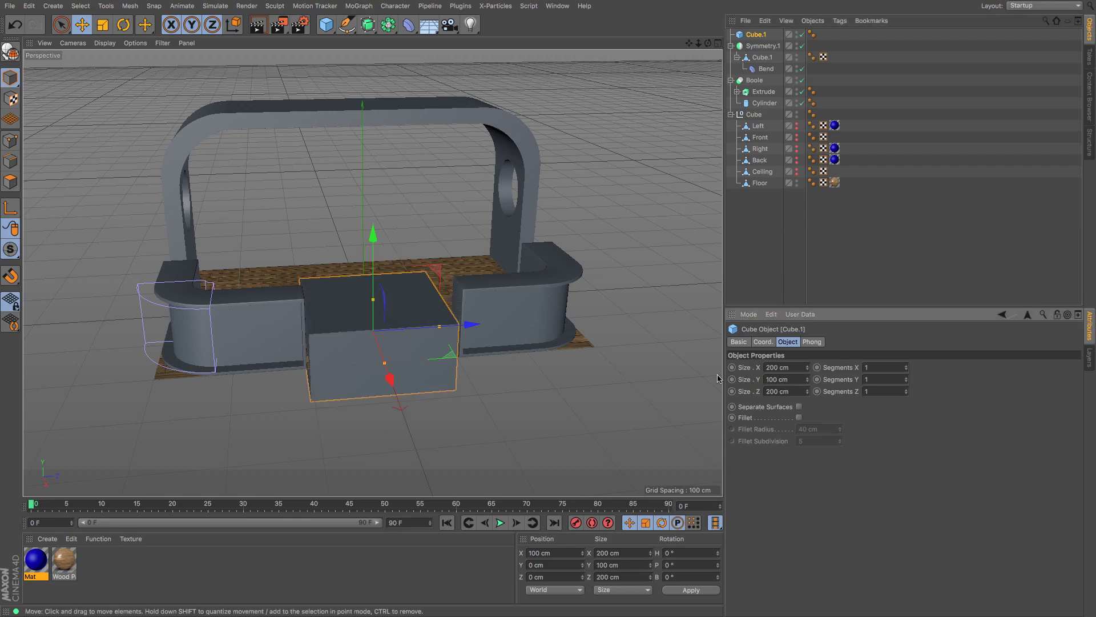
# Step: Try setting the new cube's X position to 200 cm
pyautogui.click(531, 553)
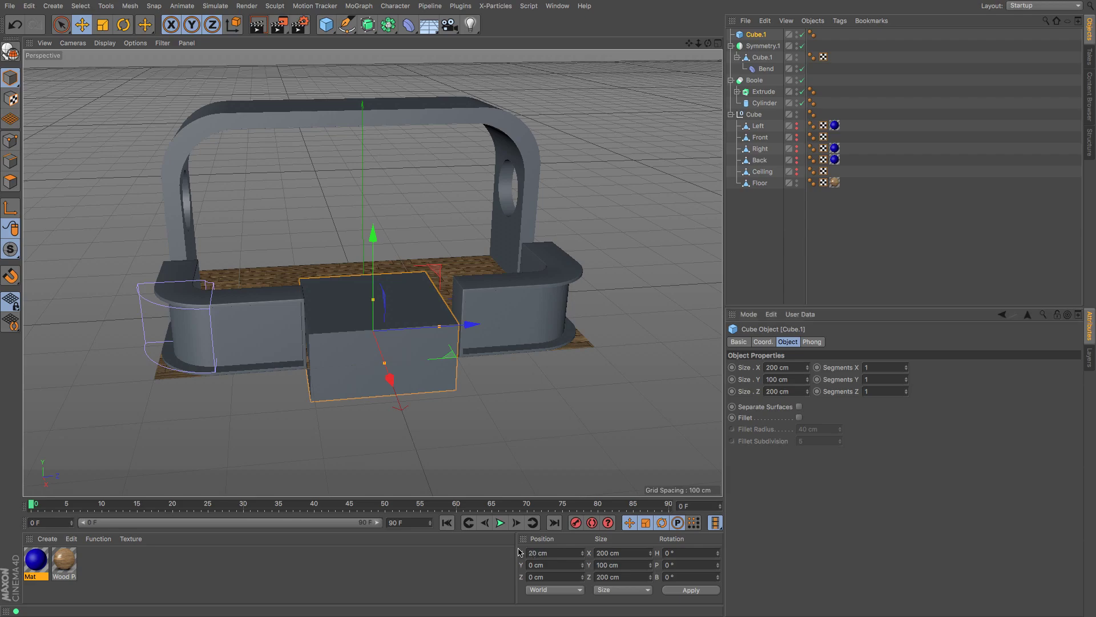
pyautogui.write('100')
pyautogui.press('Return')
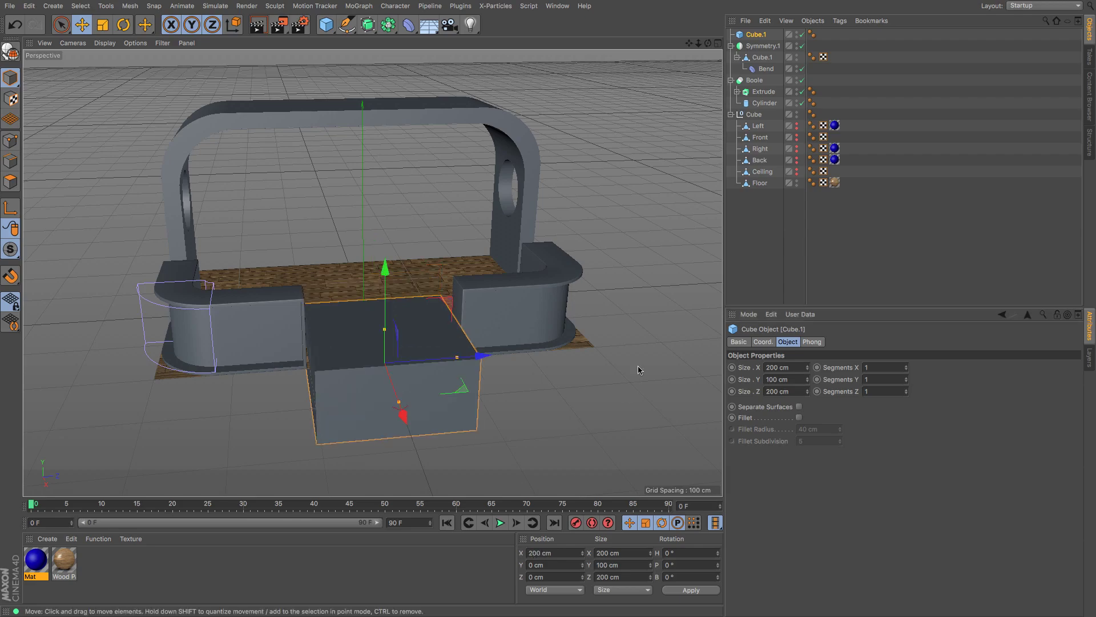
# Step: Raise the new cube along Y and set its Y position to 50 cm
pyautogui.moveTo(377, 272); pyautogui.dragTo(377, 246)
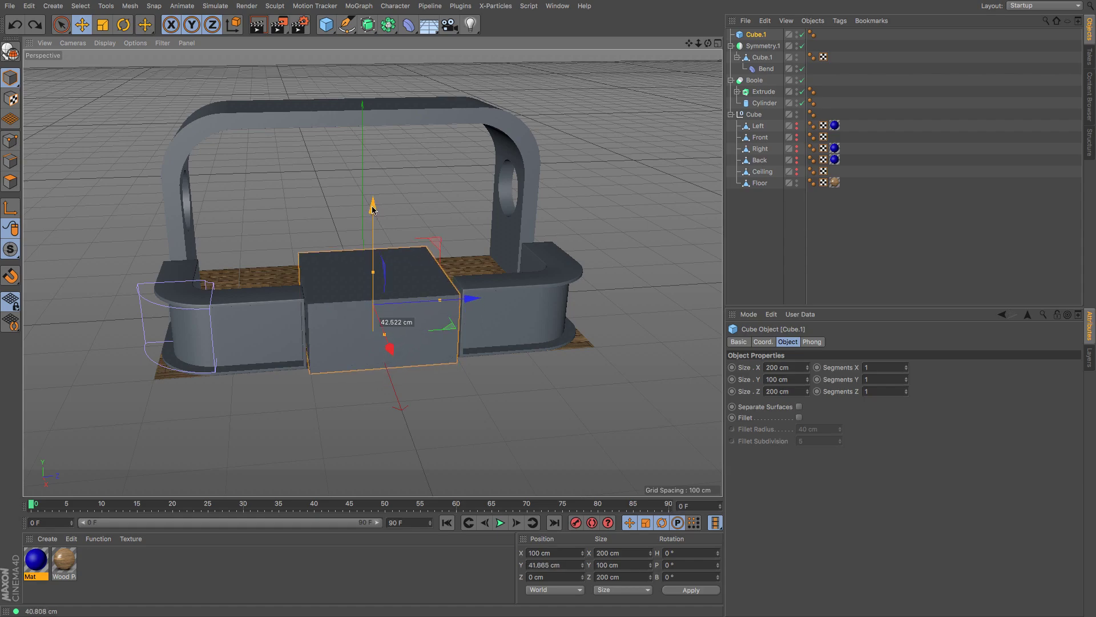
pyautogui.click(547, 565)
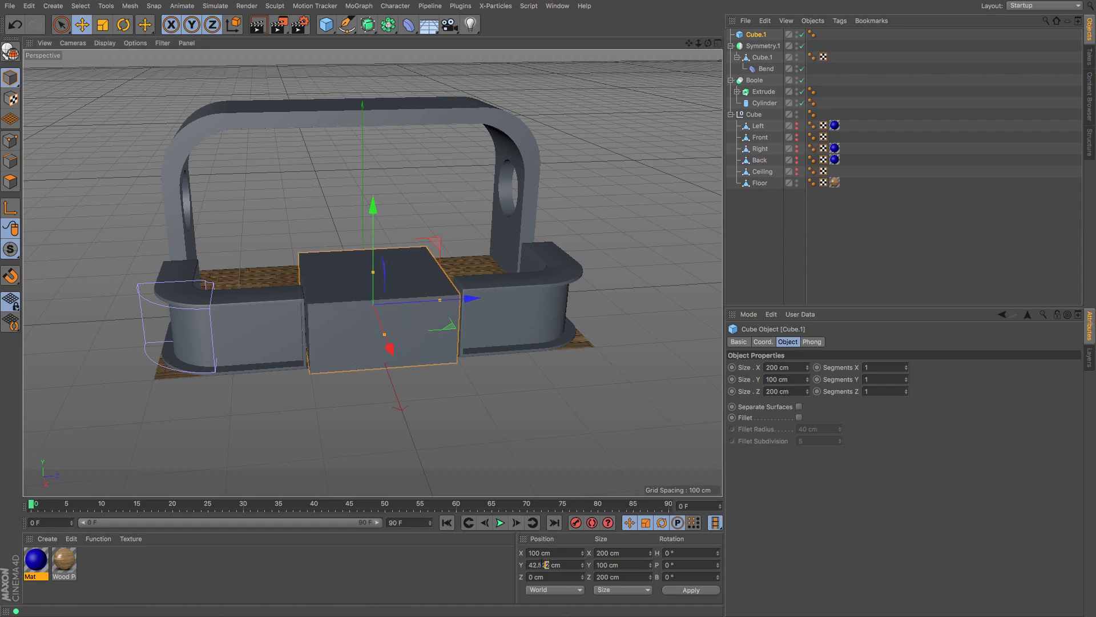
pyautogui.write('50')
pyautogui.press('Return')
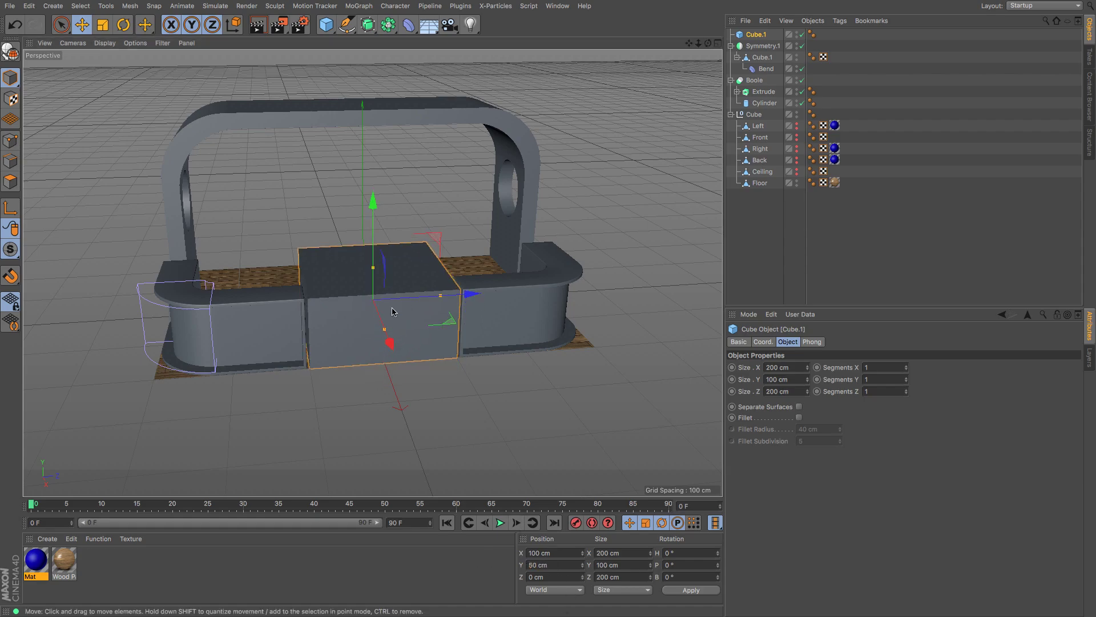
# Step: Set the new cube's X size to 50 cm and move it along X to about 174 cm, between the counters
pyautogui.moveTo(384, 329); pyautogui.dragTo(370, 313)
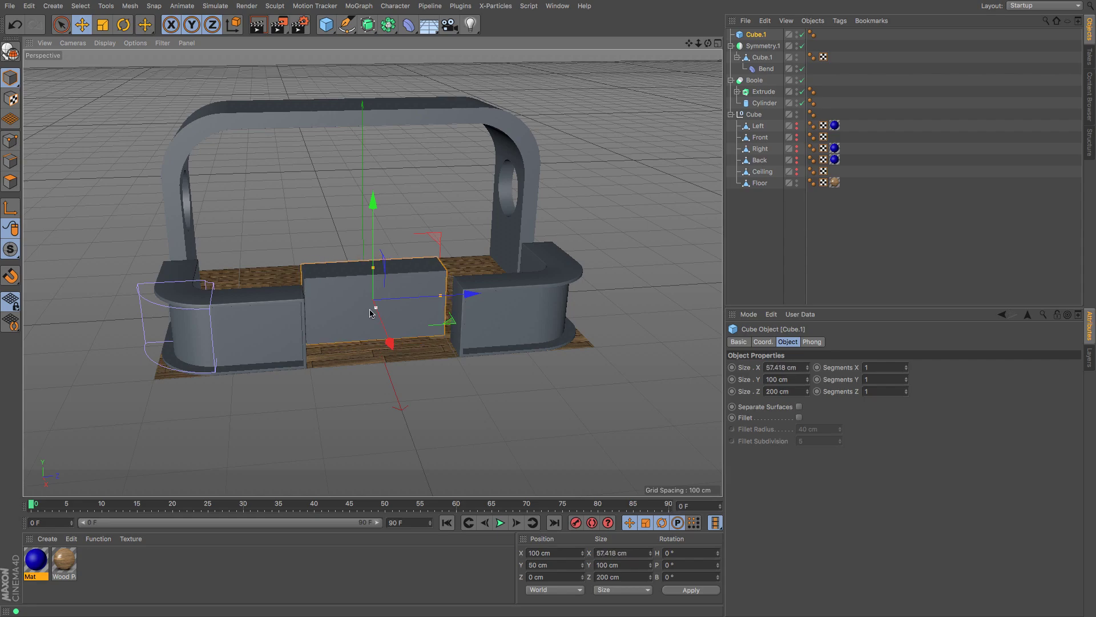
pyautogui.doubleClick(787, 367)
pyautogui.write('50')
pyautogui.press('Return')
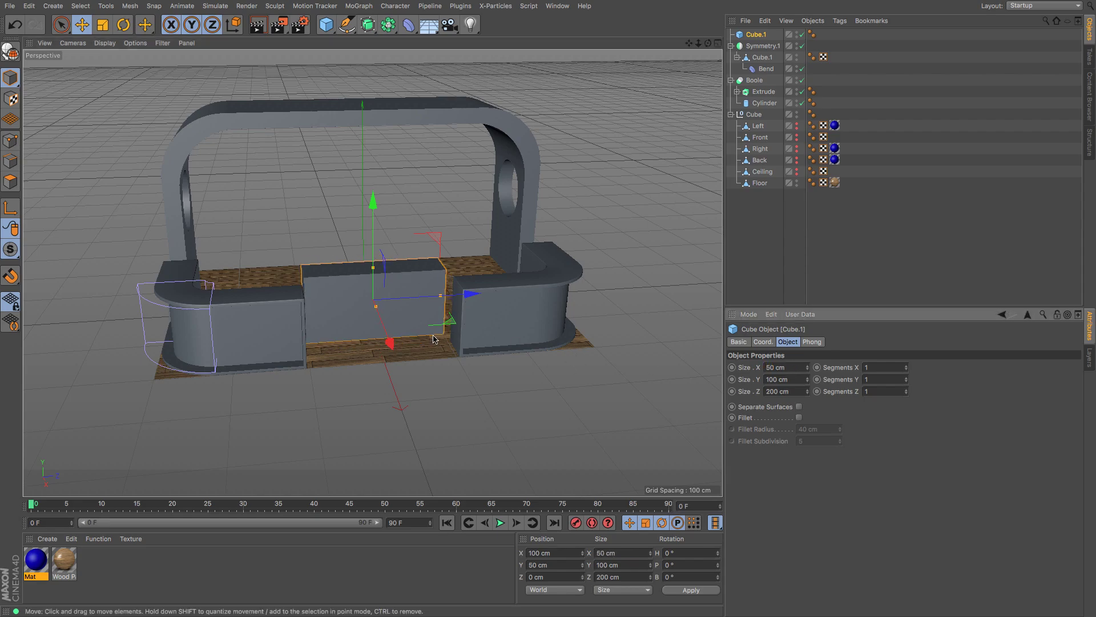
pyautogui.moveTo(388, 344); pyautogui.dragTo(399, 366)
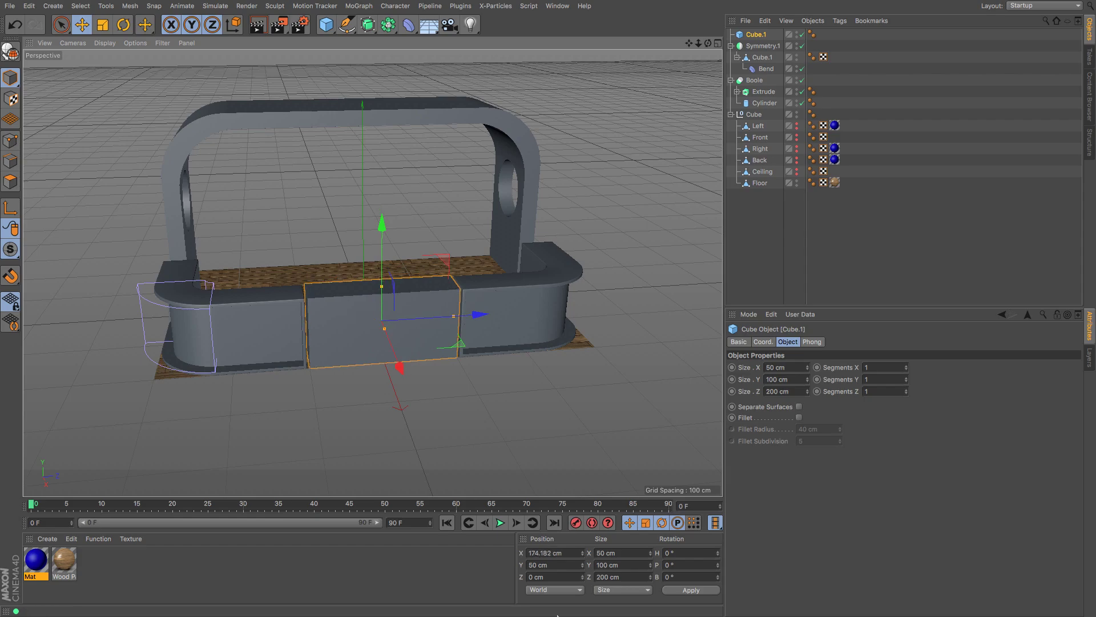
# Step: Set the middle cube's X position to 175 cm and reduce its X size to 5 cm
pyautogui.moveTo(552, 553); pyautogui.dragTo(494, 553)
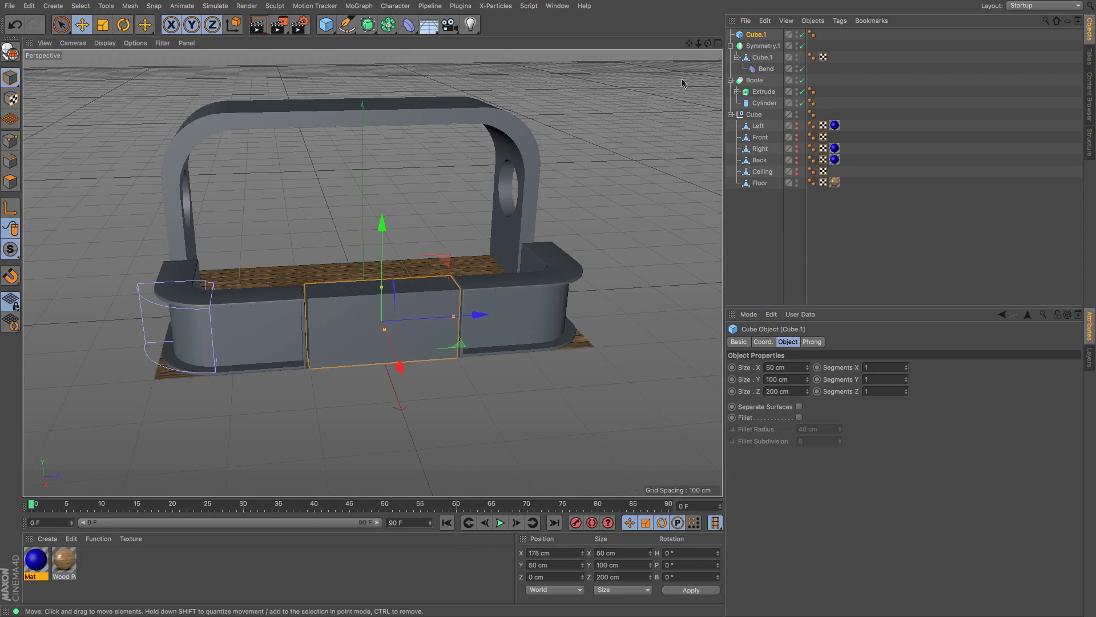
pyautogui.moveTo(708, 44)
pyautogui.mouseDown()
pyautogui.moveTo(372, 272)
pyautogui.moveTo(713, 49)
pyautogui.mouseUp()
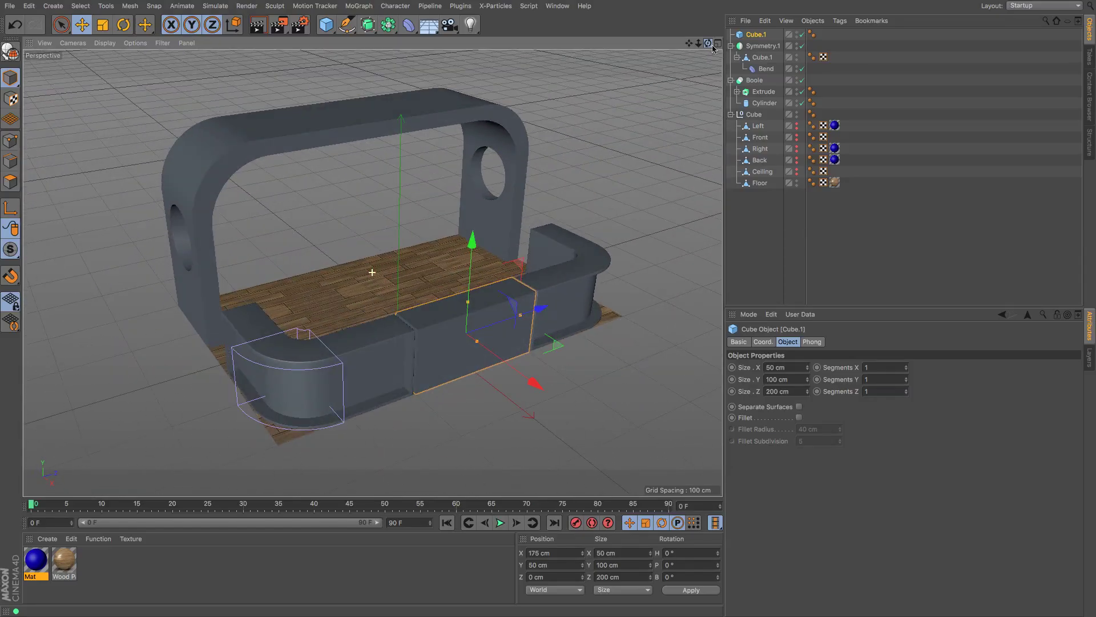
pyautogui.moveTo(477, 342); pyautogui.dragTo(468, 334)
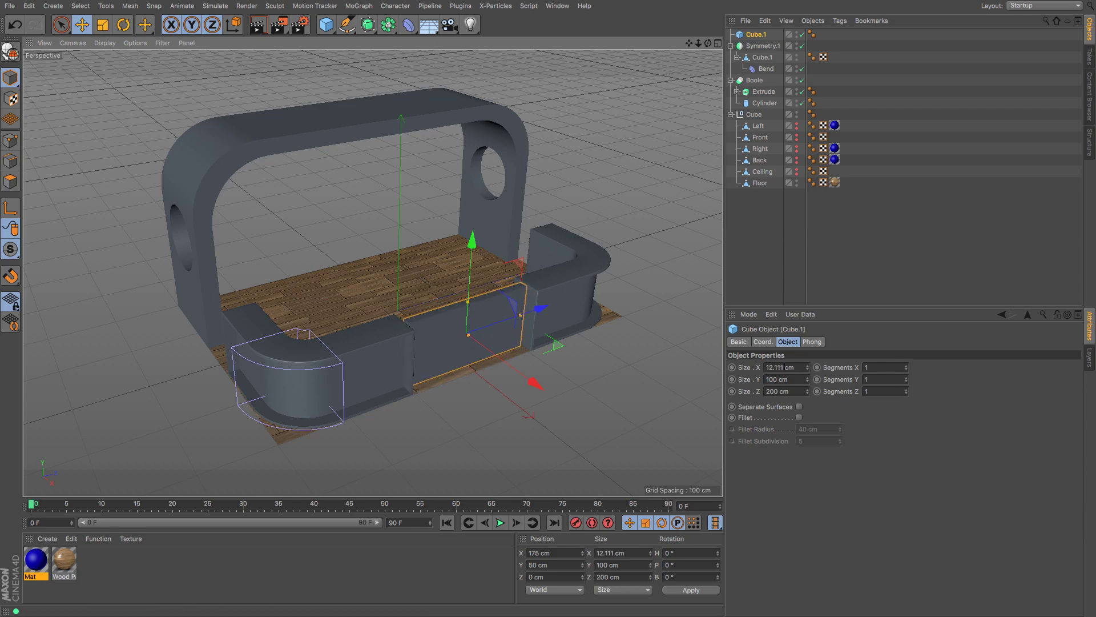
pyautogui.moveTo(785, 367); pyautogui.dragTo(634, 379)
pyautogui.write('5')
pyautogui.press('Return')
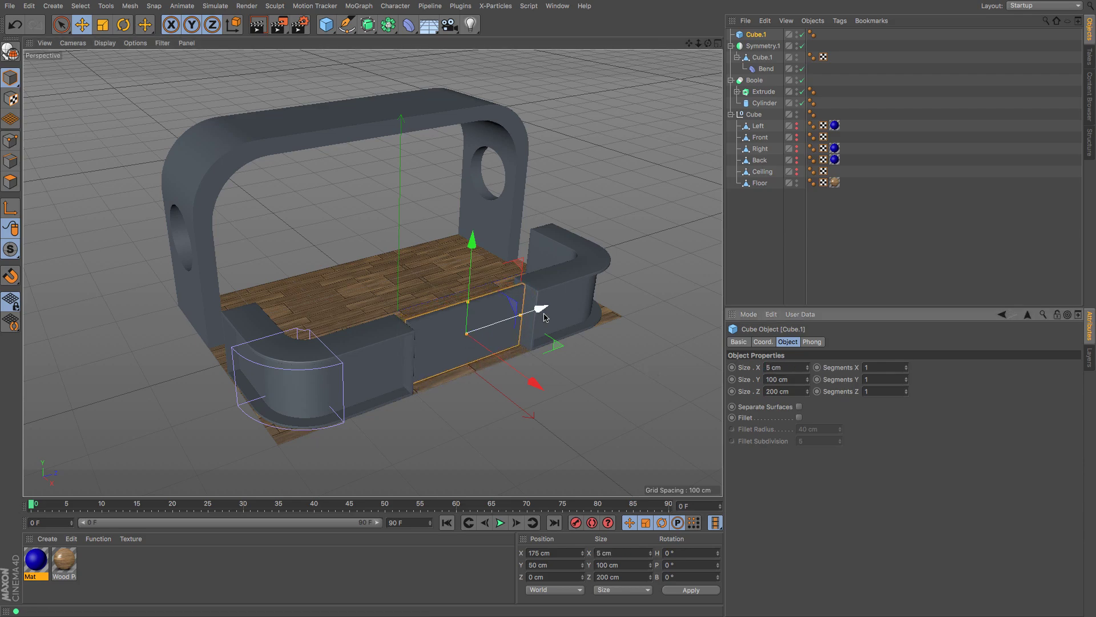
# Step: Stretch the middle panel's Z size to about 217 cm and move it along X to about 195 cm
pyautogui.moveTo(544, 317); pyautogui.dragTo(524, 321)
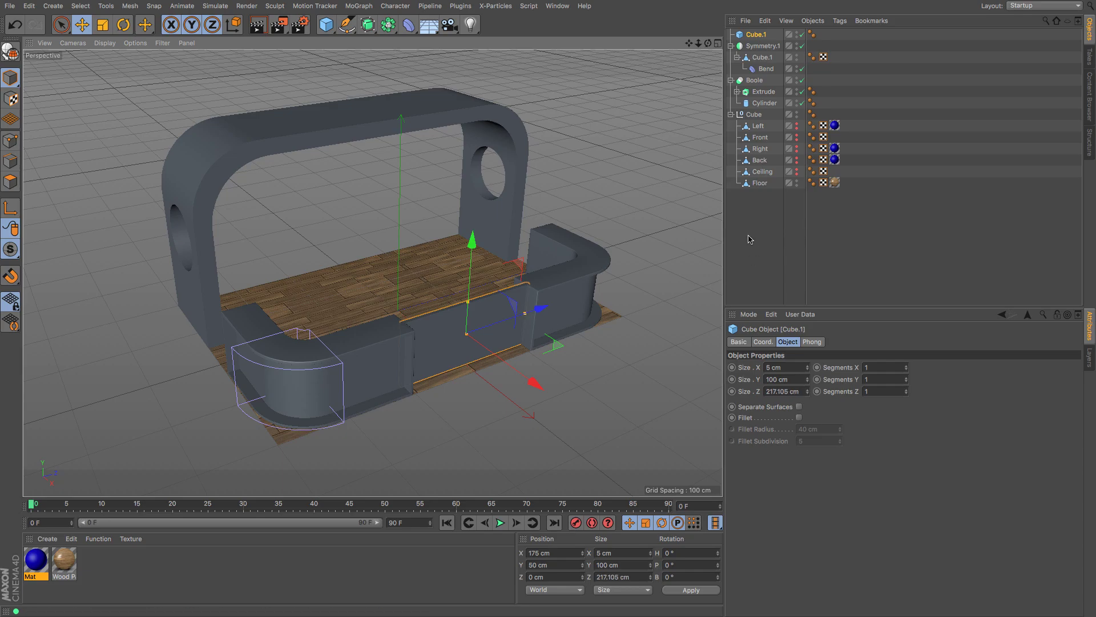
pyautogui.click(745, 240)
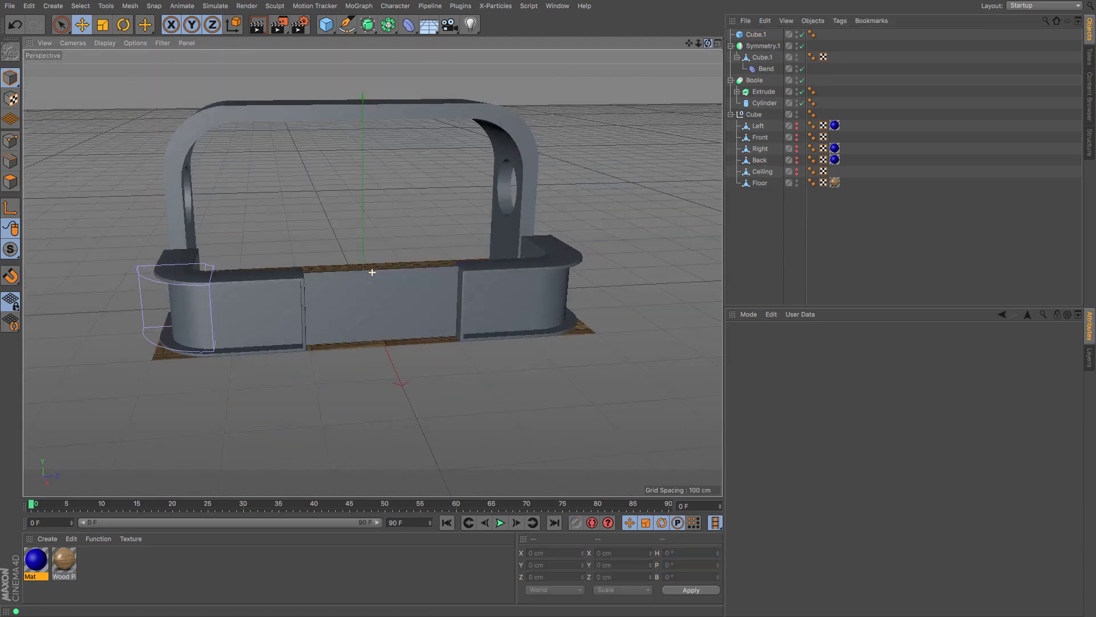
pyautogui.keyDown('alt'); pyautogui.moveTo(371, 272); pyautogui.dragTo(372, 273); pyautogui.keyUp('alt')
pyautogui.click(522, 315)
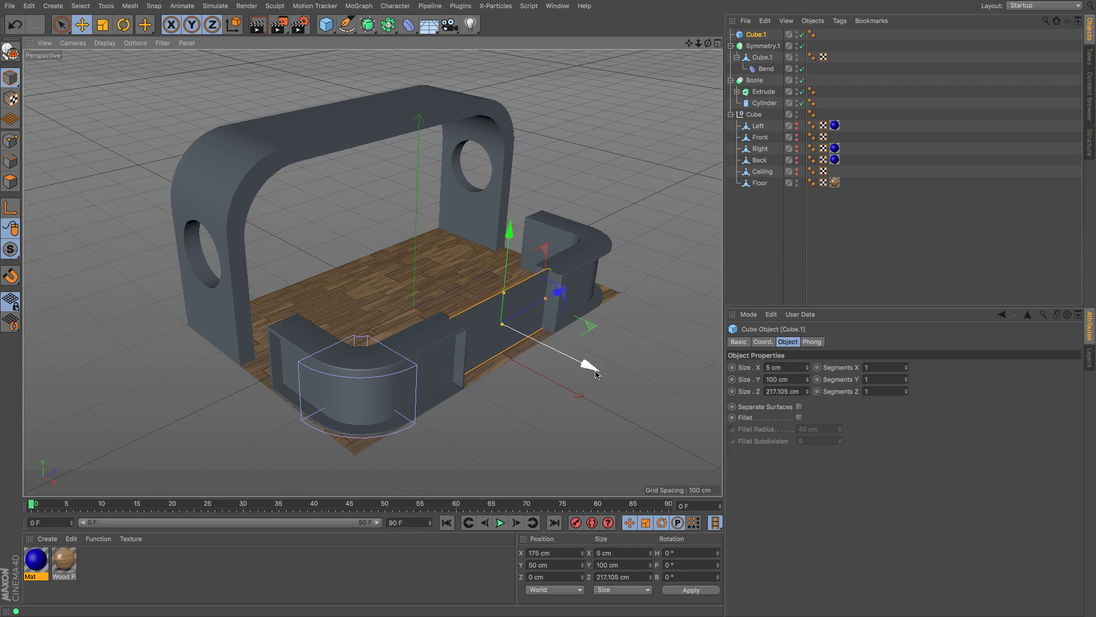
pyautogui.moveTo(596, 374)
pyautogui.mouseDown()
pyautogui.moveTo(609, 380)
pyautogui.moveTo(594, 375)
pyautogui.mouseUp()
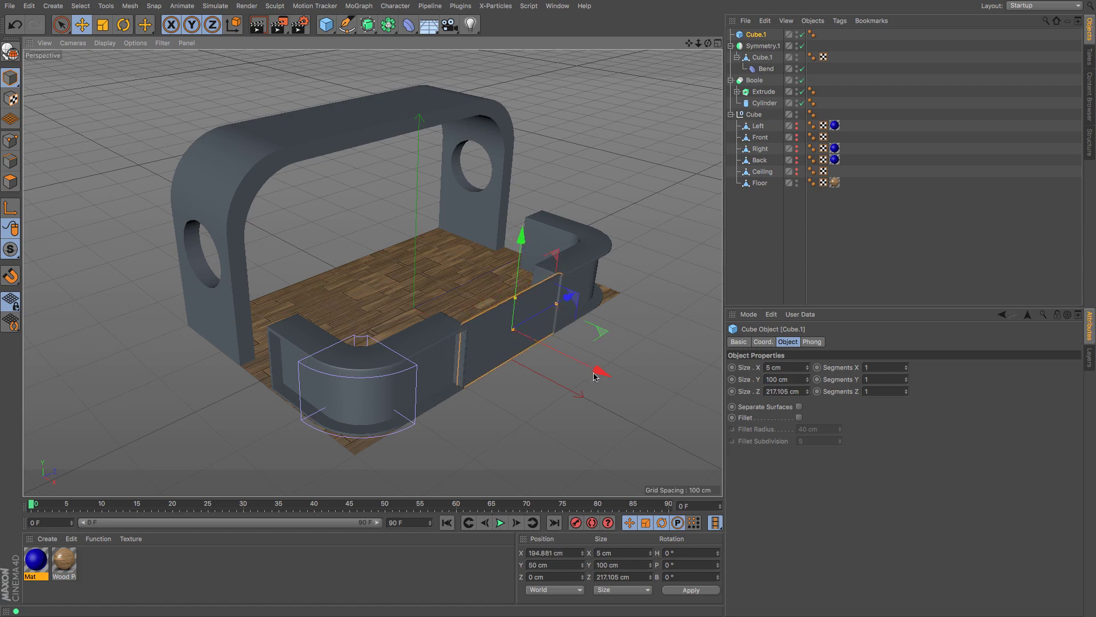
pyautogui.scroll(10, 484, 334)
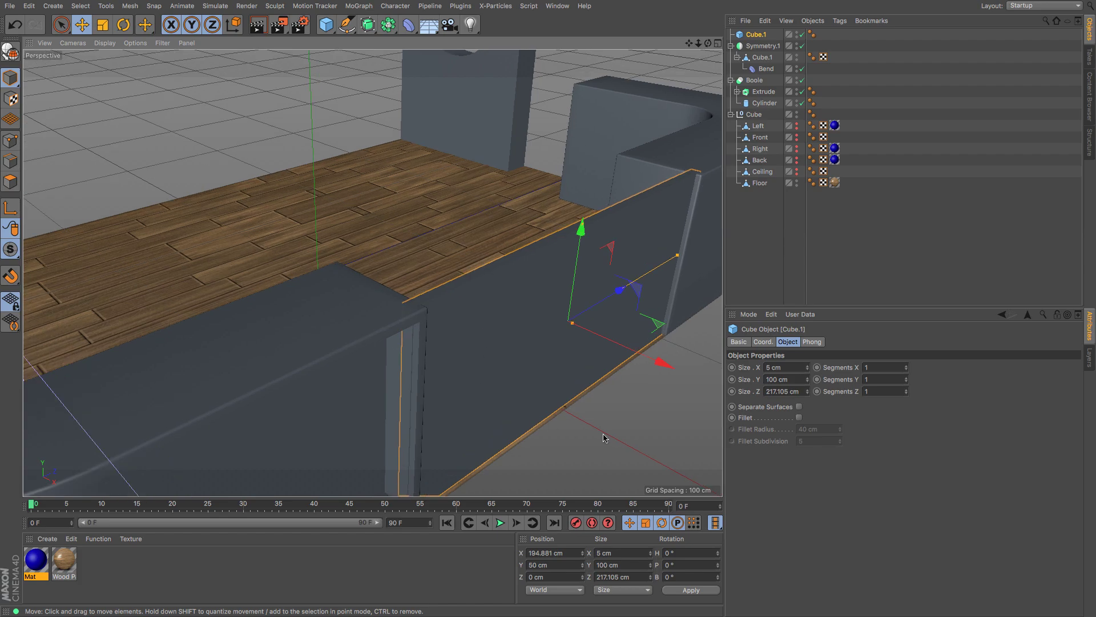
# Step: Trim the middle panel's Z size to about 214 cm, checking its ends against the counters with preview renders
pyautogui.click(261, 26)
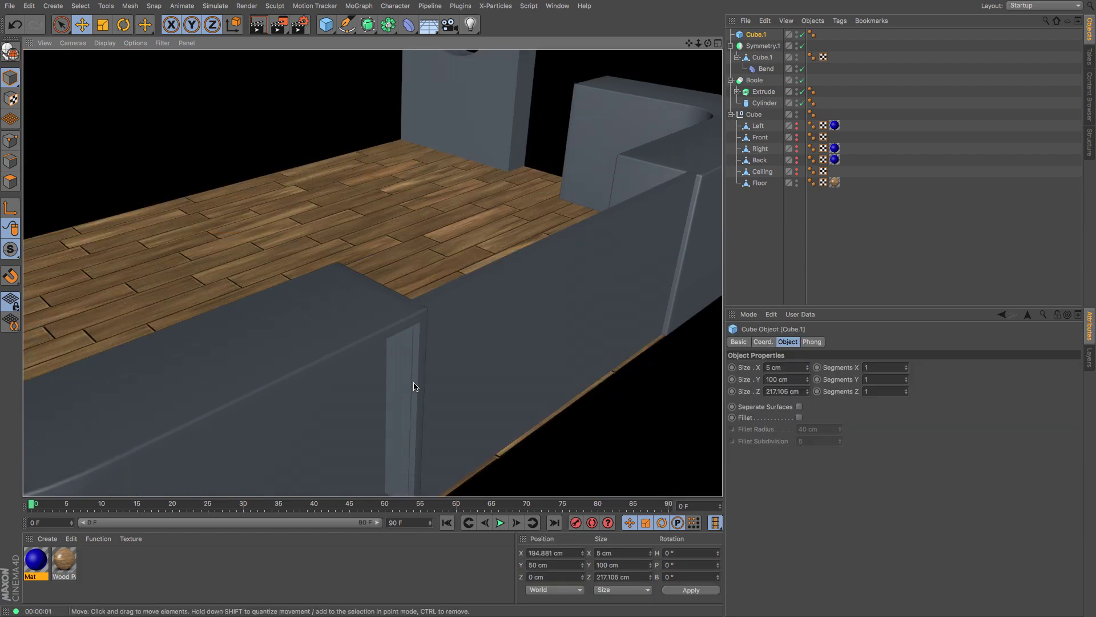
pyautogui.click(478, 370)
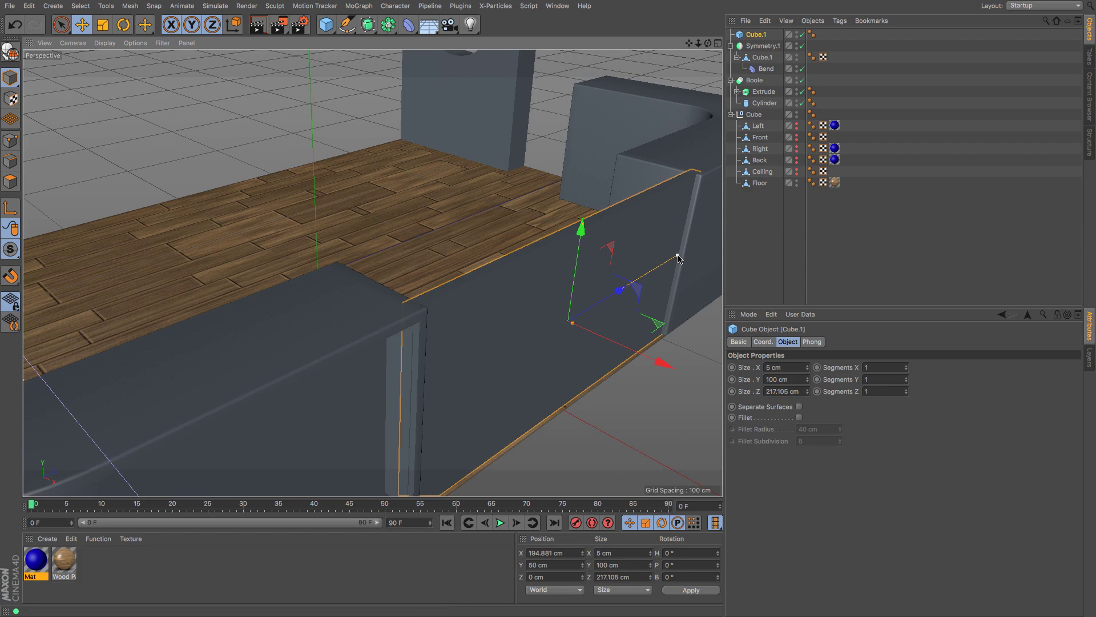
pyautogui.moveTo(678, 259); pyautogui.dragTo(677, 258)
pyautogui.hotkey('ctrl', 'r')
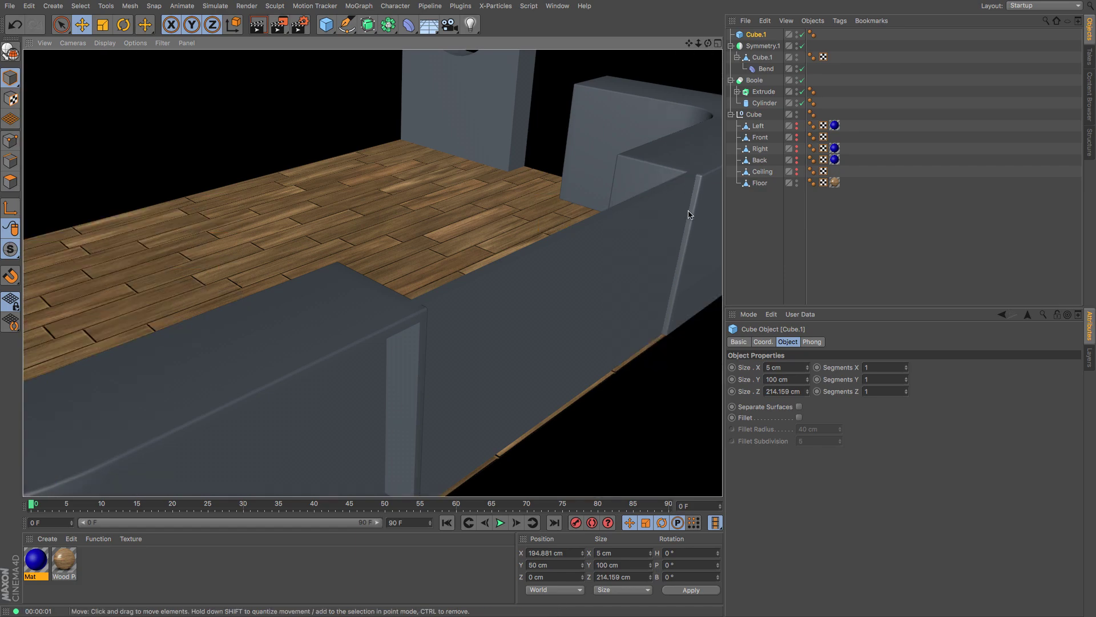
pyautogui.click(619, 309)
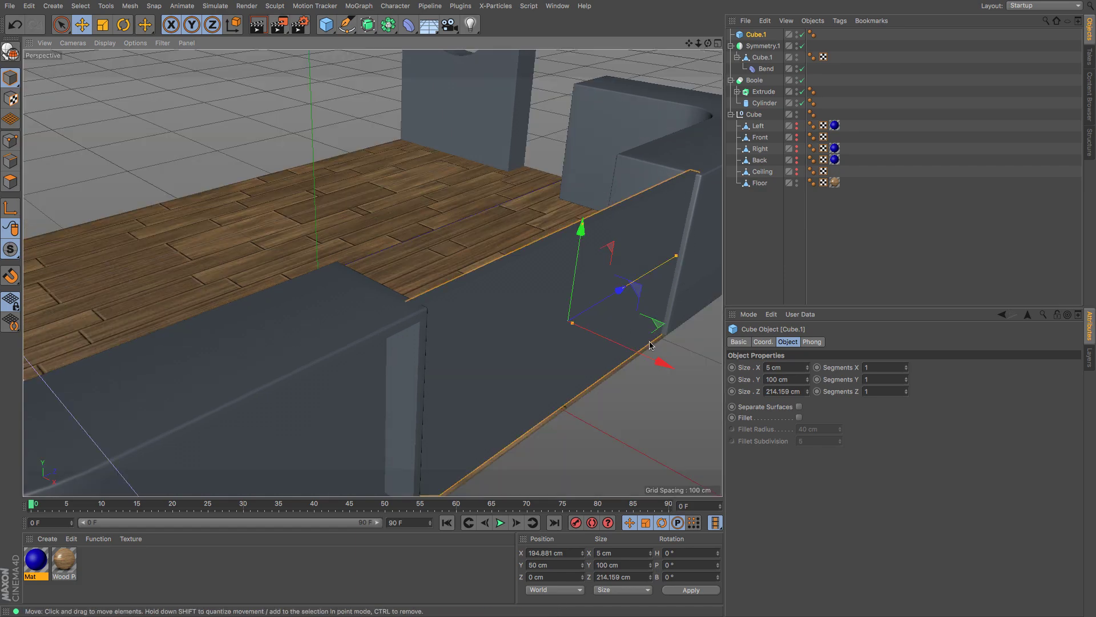
# Step: Move the middle panel back between the counters, set its X position to 180 cm and deselect it
pyautogui.moveTo(656, 362); pyautogui.dragTo(633, 371)
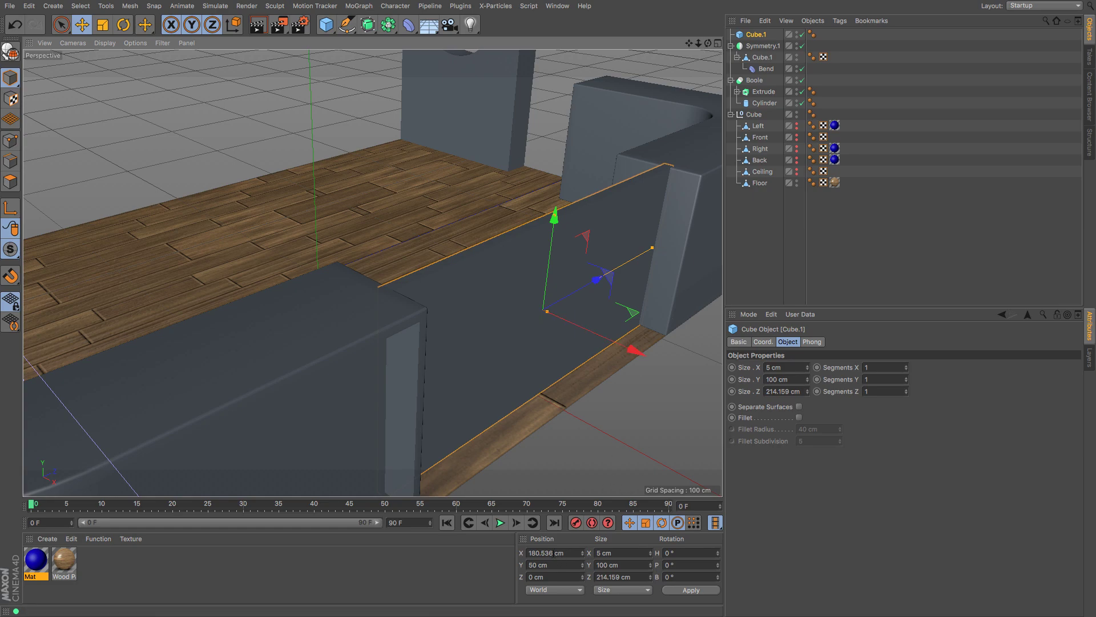
pyautogui.click(552, 552)
pyautogui.press('BackSpace')
pyautogui.press('Return')
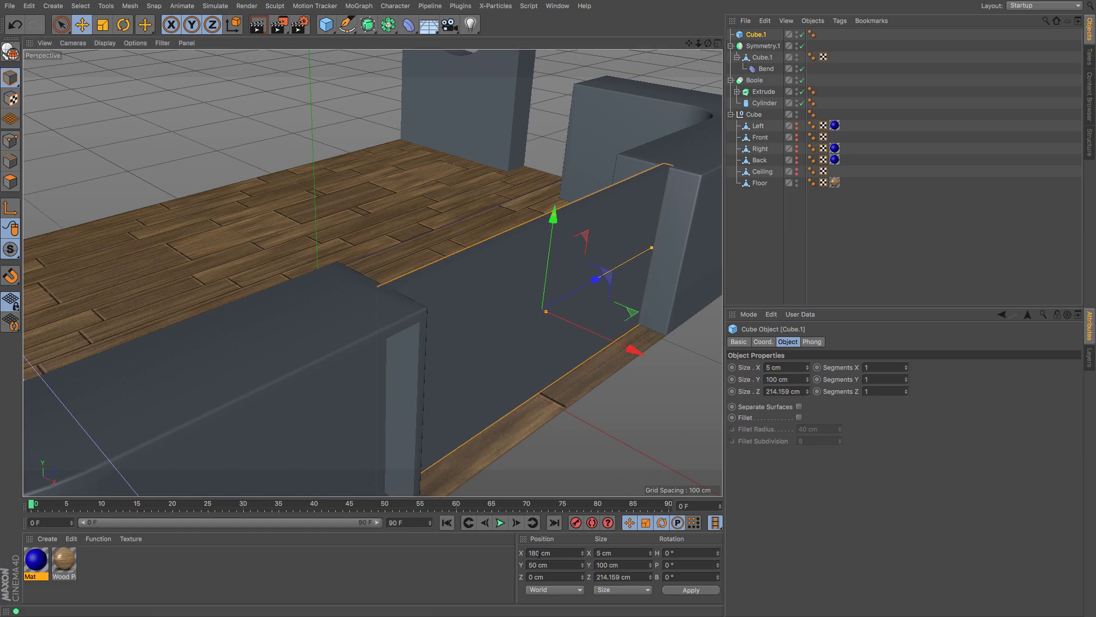
pyautogui.keyDown('alt'); pyautogui.moveTo(457, 297); pyautogui.dragTo(377, 297, button='right'); pyautogui.keyUp('alt')
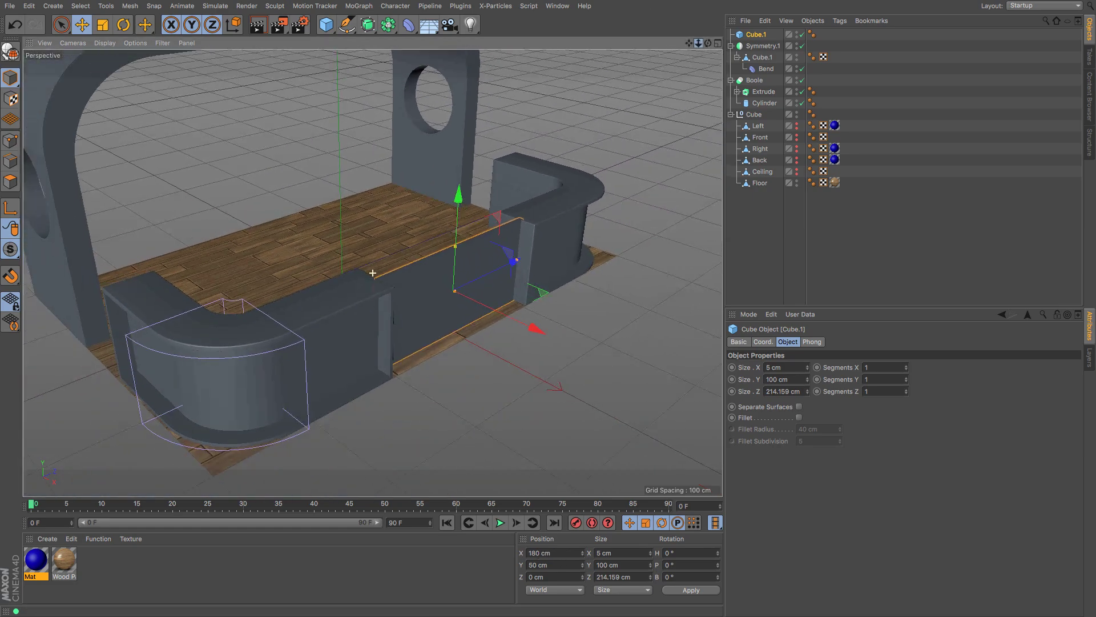
pyautogui.keyDown('alt'); pyautogui.moveTo(377, 297); pyautogui.dragTo(388, 320); pyautogui.keyUp('alt')
pyautogui.click(762, 247)
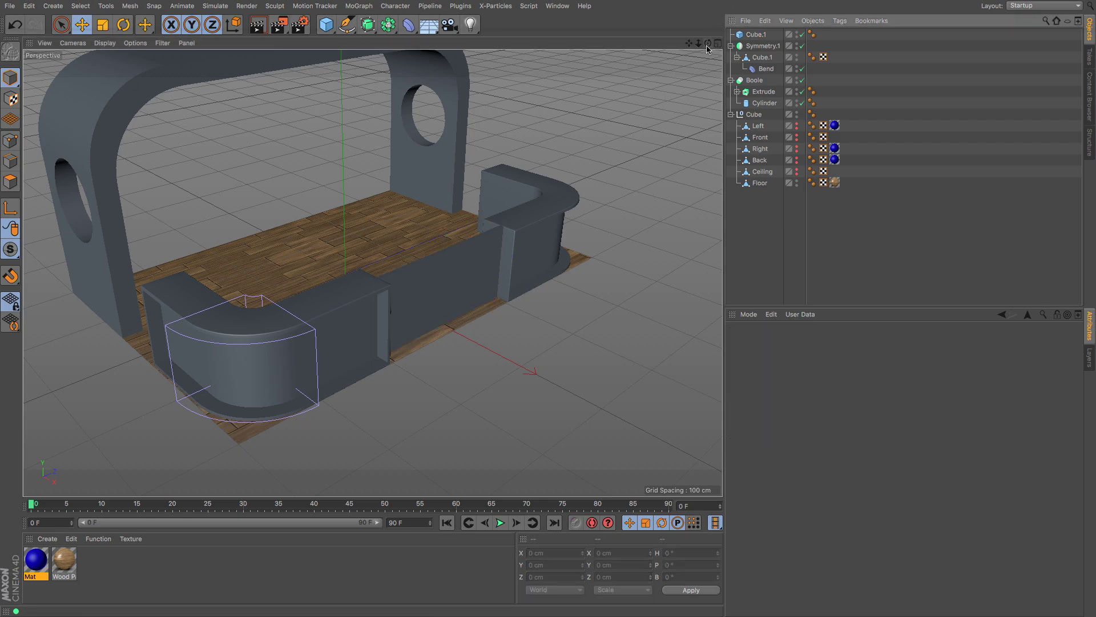
pyautogui.moveTo(708, 46); pyautogui.dragTo(372, 272)
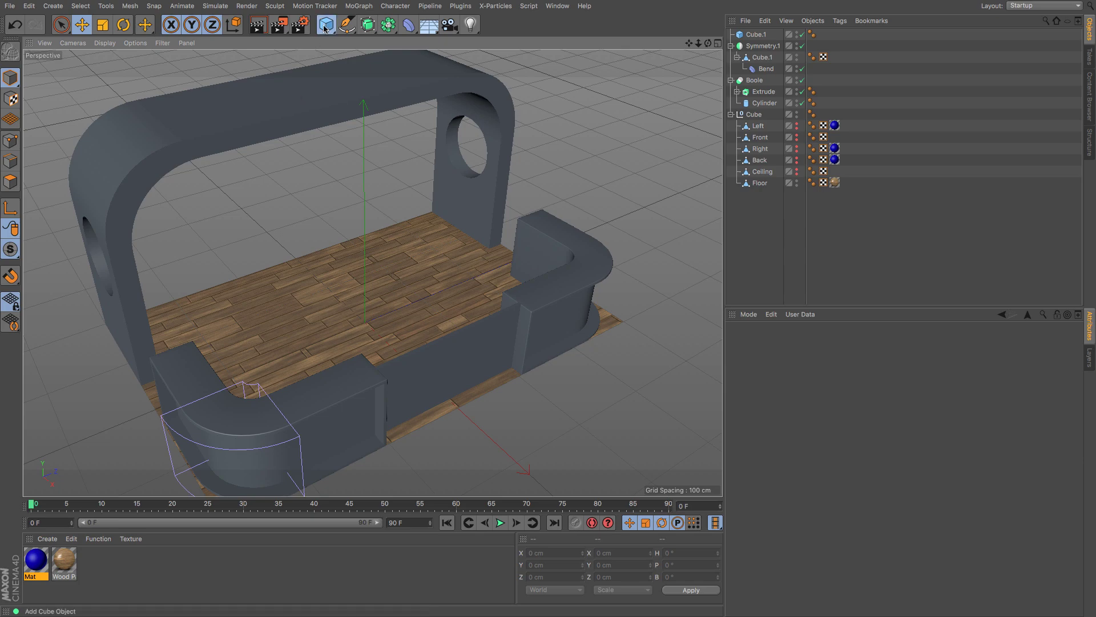
# Step: Add a new cube and set its X and Z sizes to 10 cm to form a thin post
pyautogui.moveTo(326, 24); pyautogui.dragTo(427, 40)
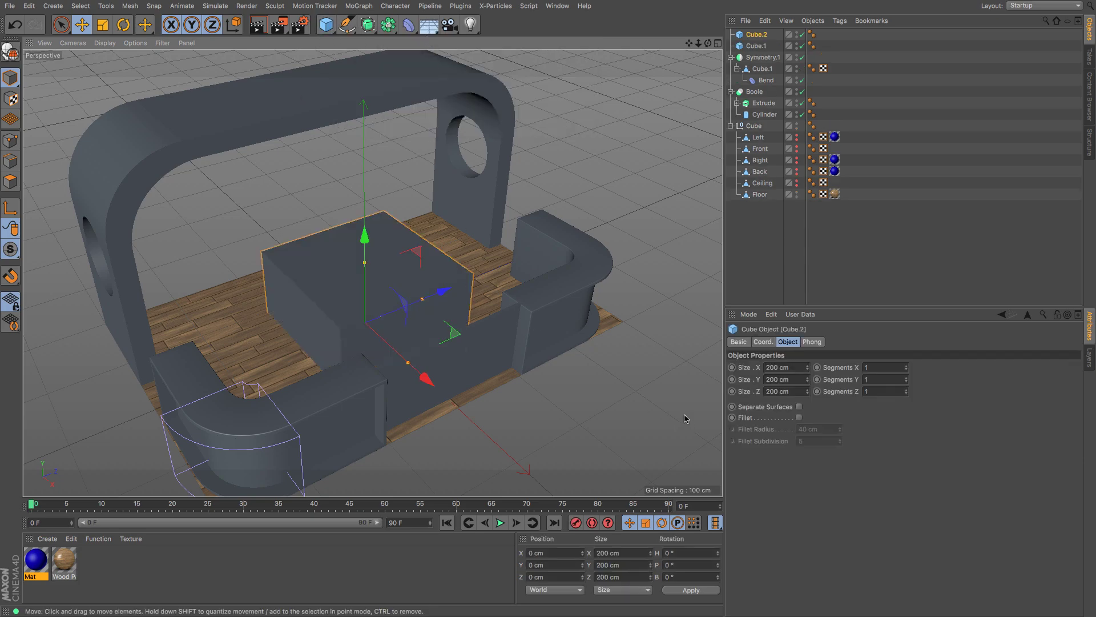
pyautogui.click(778, 366)
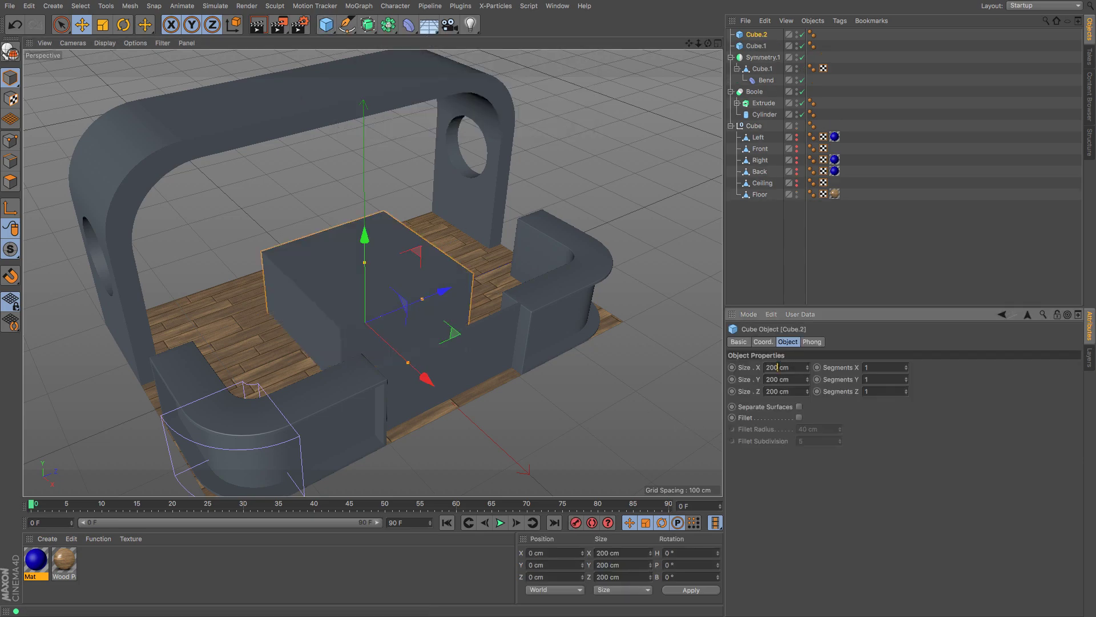
pyautogui.write('10')
pyautogui.press('Tab')
pyautogui.press('Tab')
pyautogui.write('10')
pyautogui.press('Return')
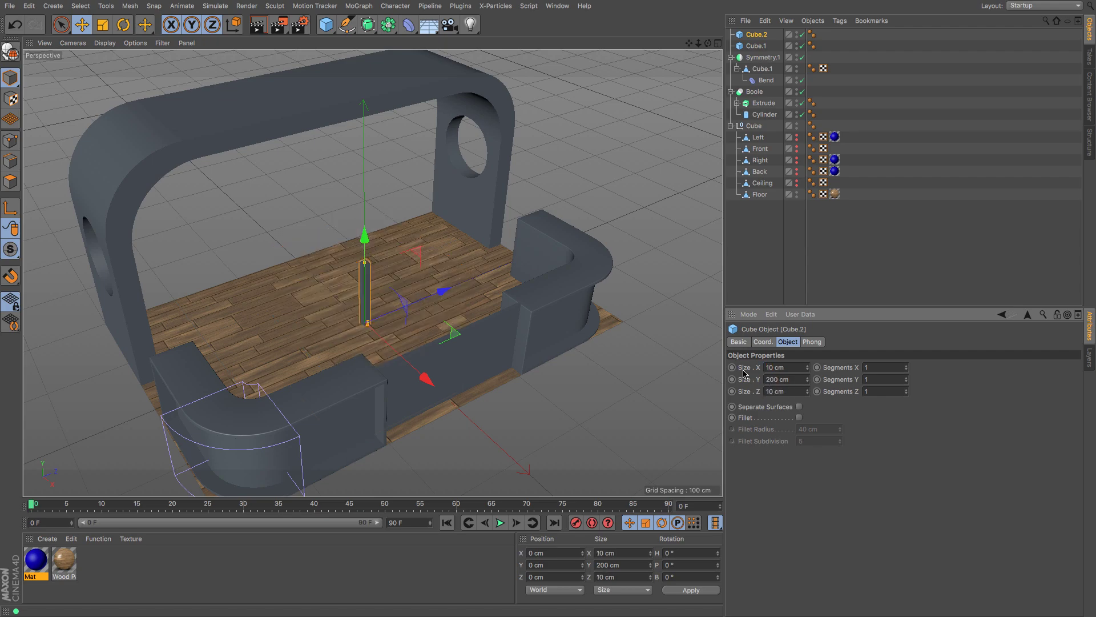
# Step: Place the post on the inner end of a counter at about X 194 cm, Y 200 cm and Z -113 cm
pyautogui.press('F4')
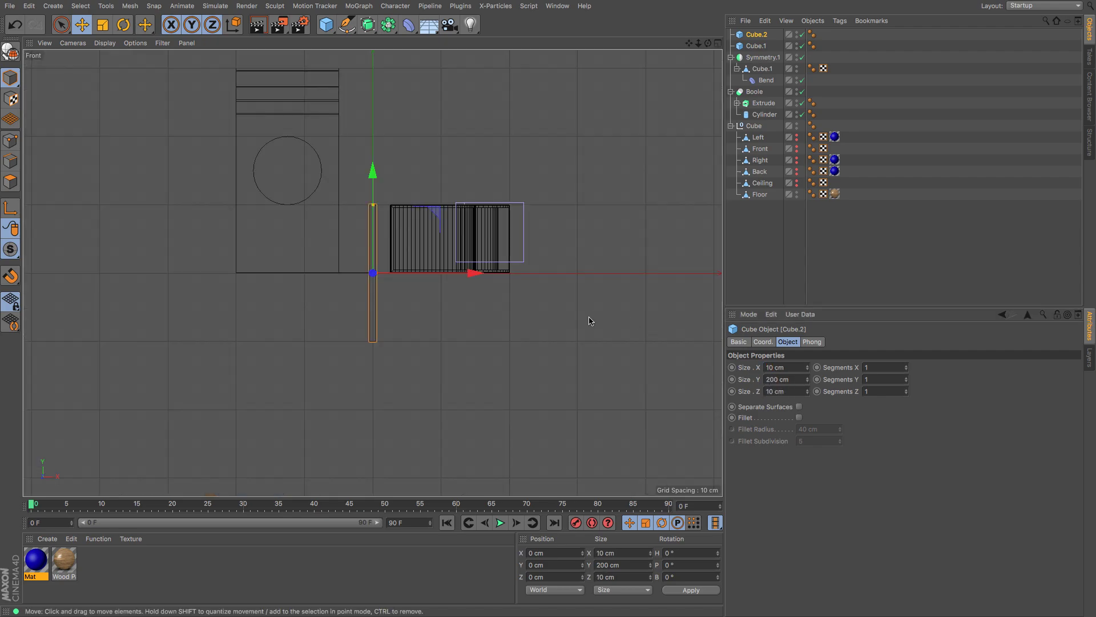
pyautogui.moveTo(480, 407); pyautogui.dragTo(611, 264)
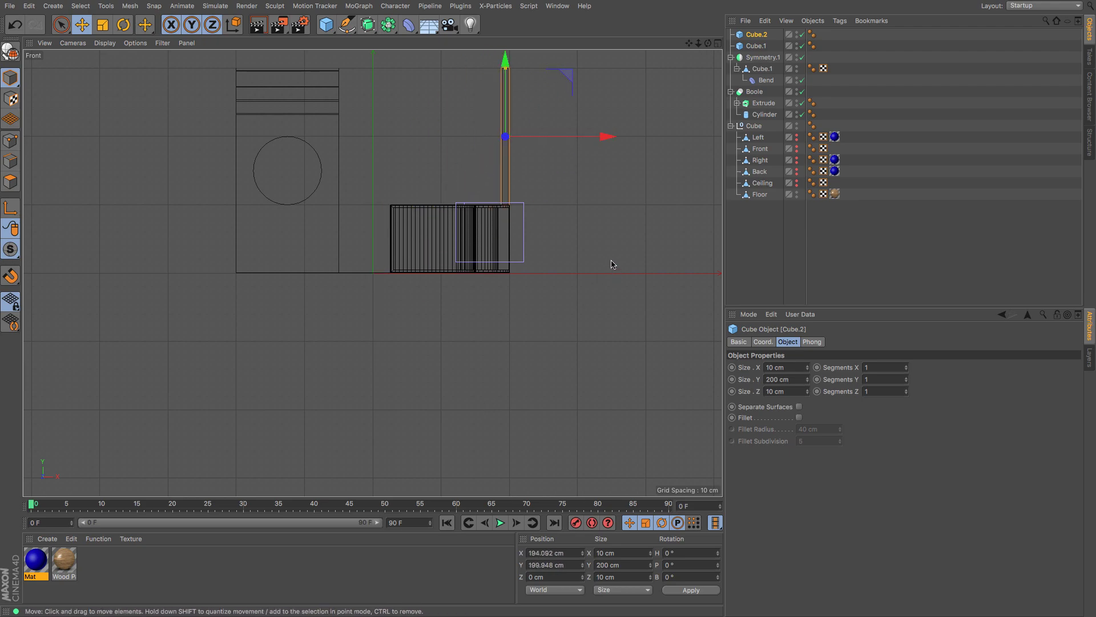
pyautogui.moveTo(690, 44); pyautogui.dragTo(692, 47)
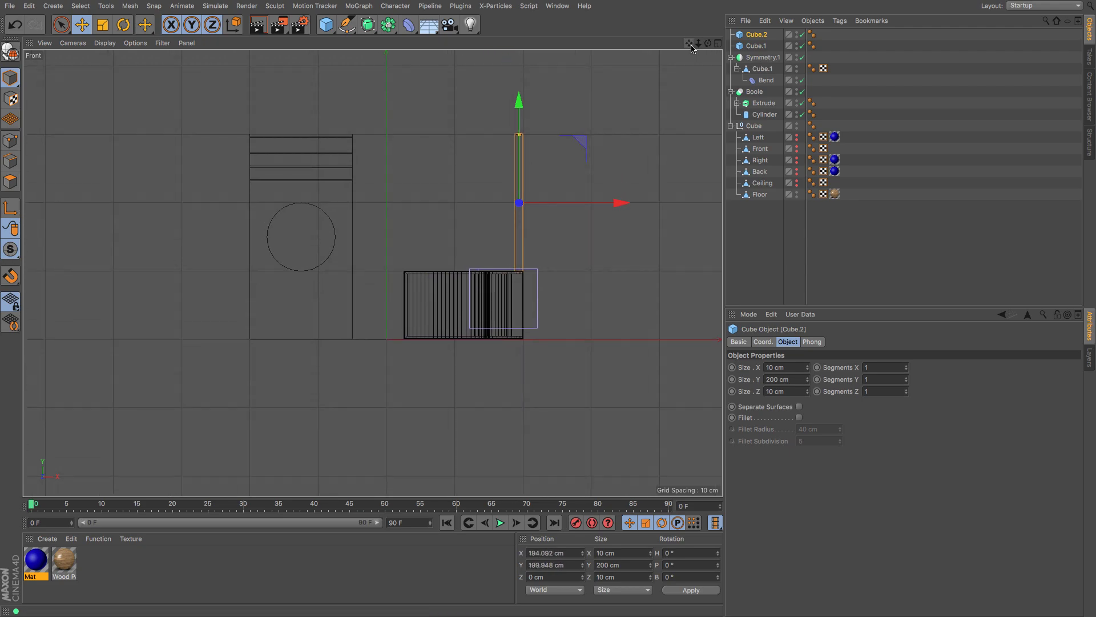
pyautogui.press('F1')
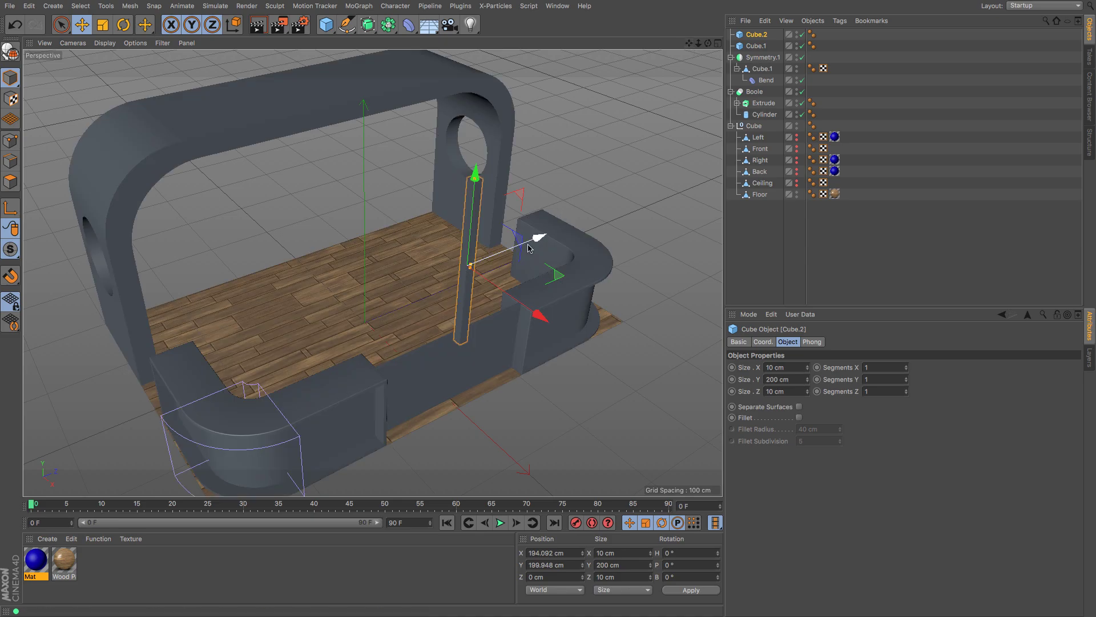
pyautogui.moveTo(535, 238); pyautogui.dragTo(456, 271)
pyautogui.scroll(10, 403, 377)
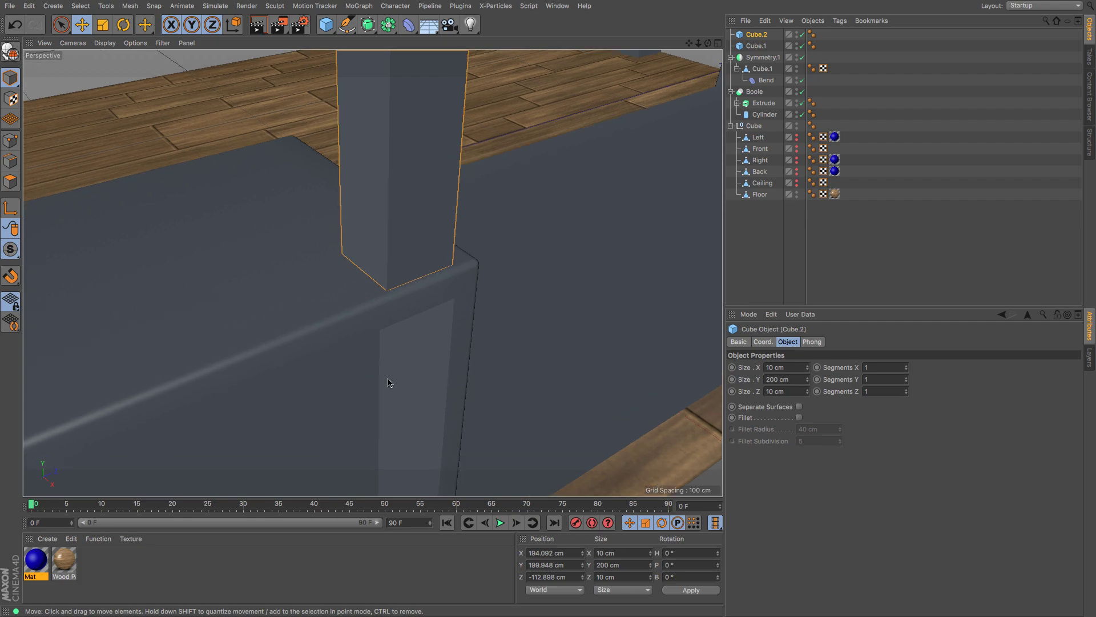
pyautogui.press('F4')
pyautogui.scroll(10, 529, 277)
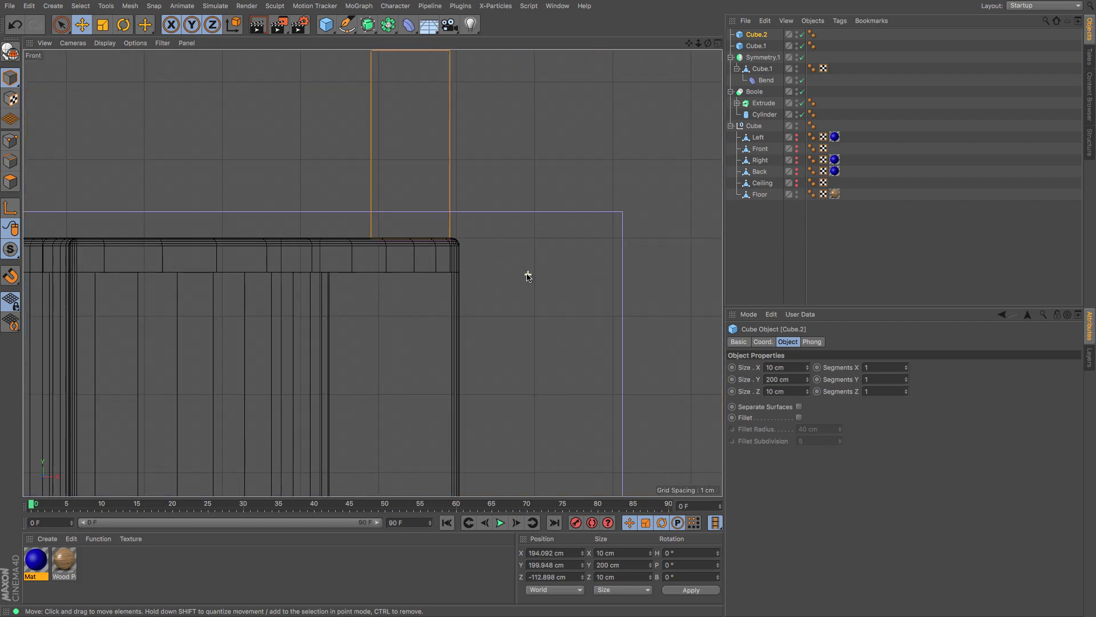
pyautogui.press('F1')
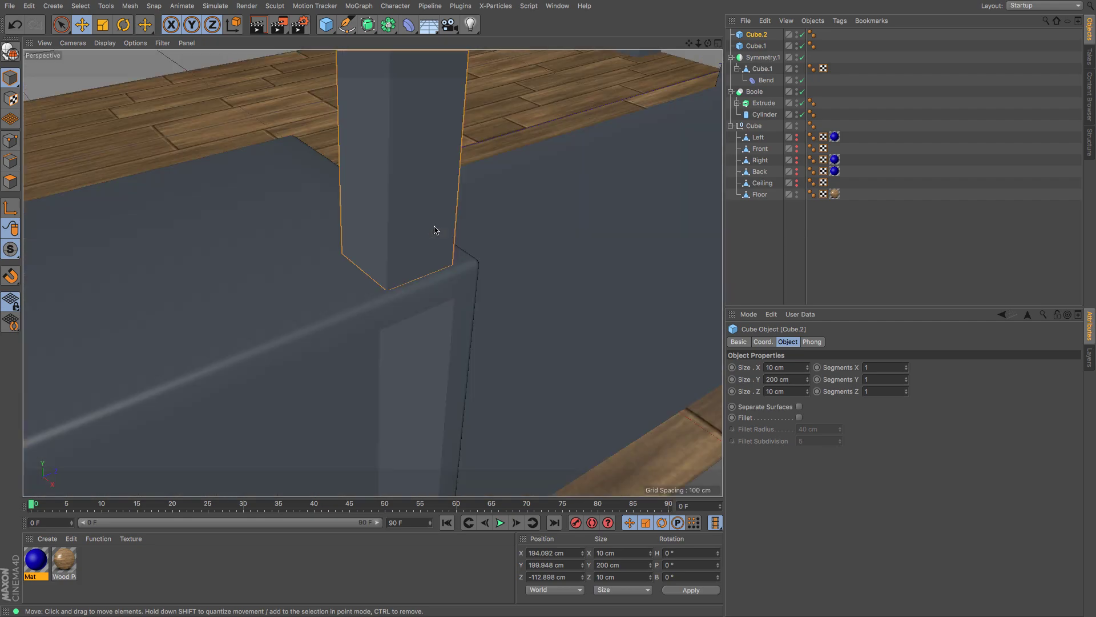
pyautogui.scroll(-10, 434, 228)
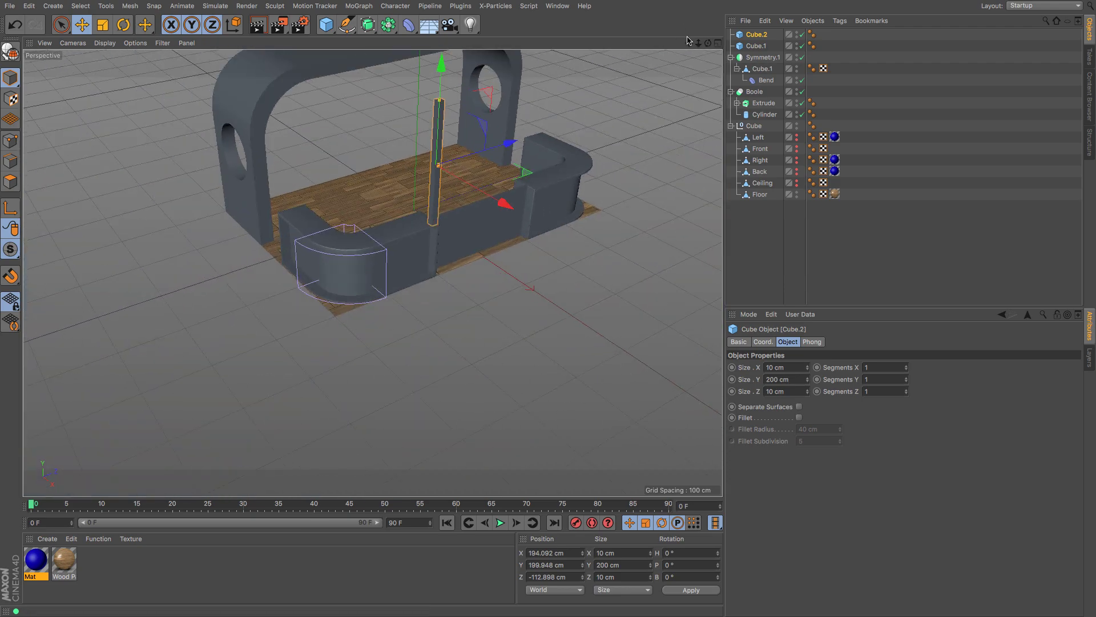
pyautogui.moveTo(688, 41); pyautogui.dragTo(653, 172)
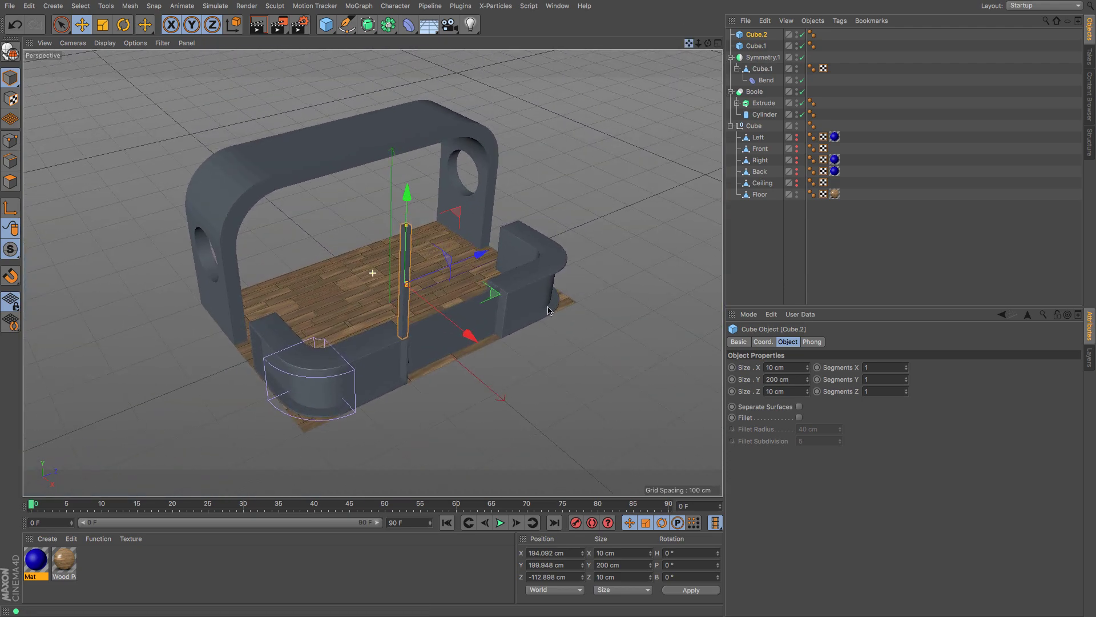
pyautogui.moveTo(548, 311); pyautogui.dragTo(547, 311)
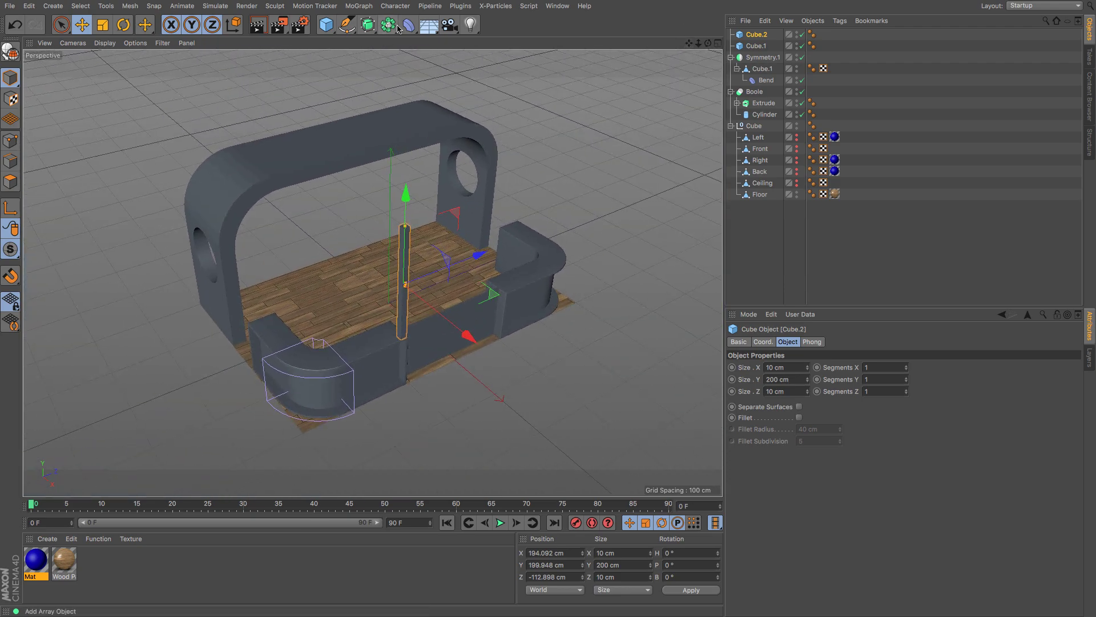
# Step: Add a Bend deformer and make it a child of the post cube
pyautogui.click(409, 25)
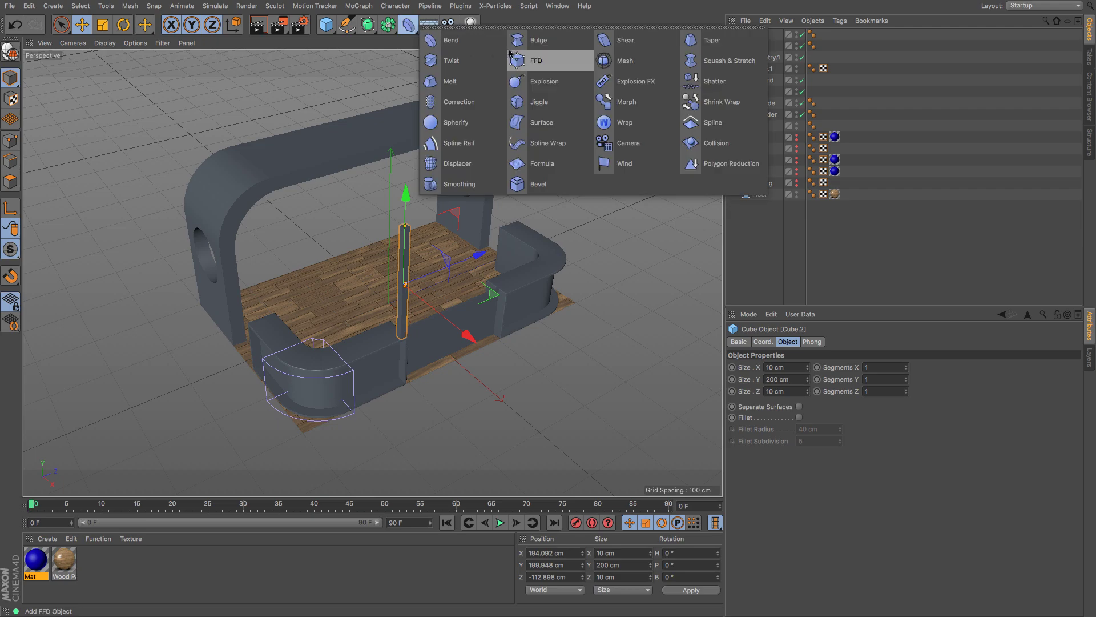
pyautogui.click(467, 48)
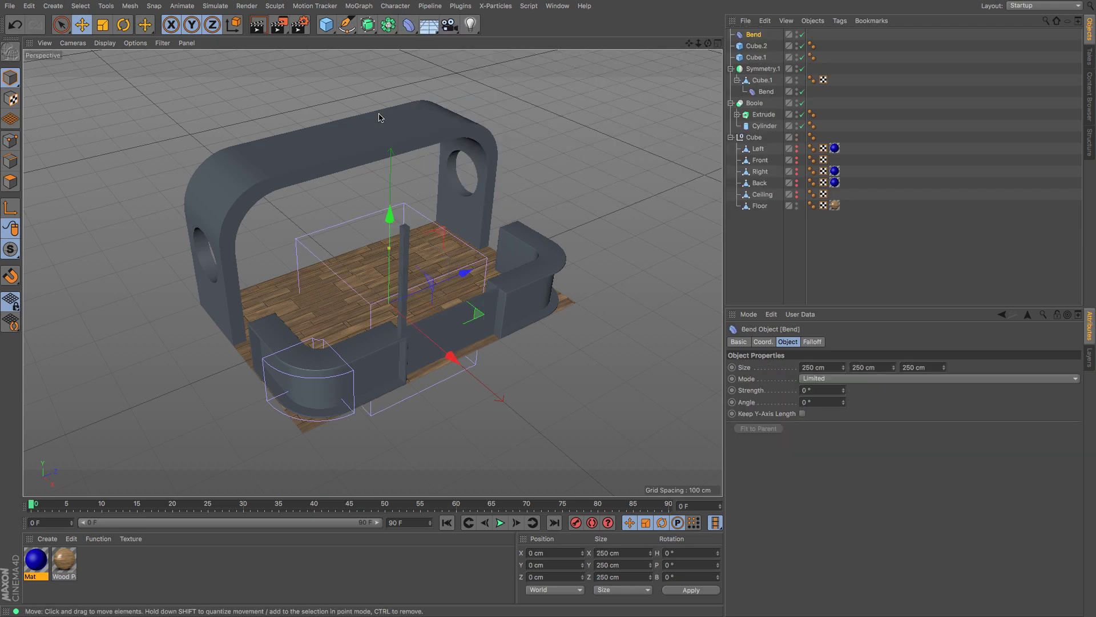
pyautogui.click(82, 24)
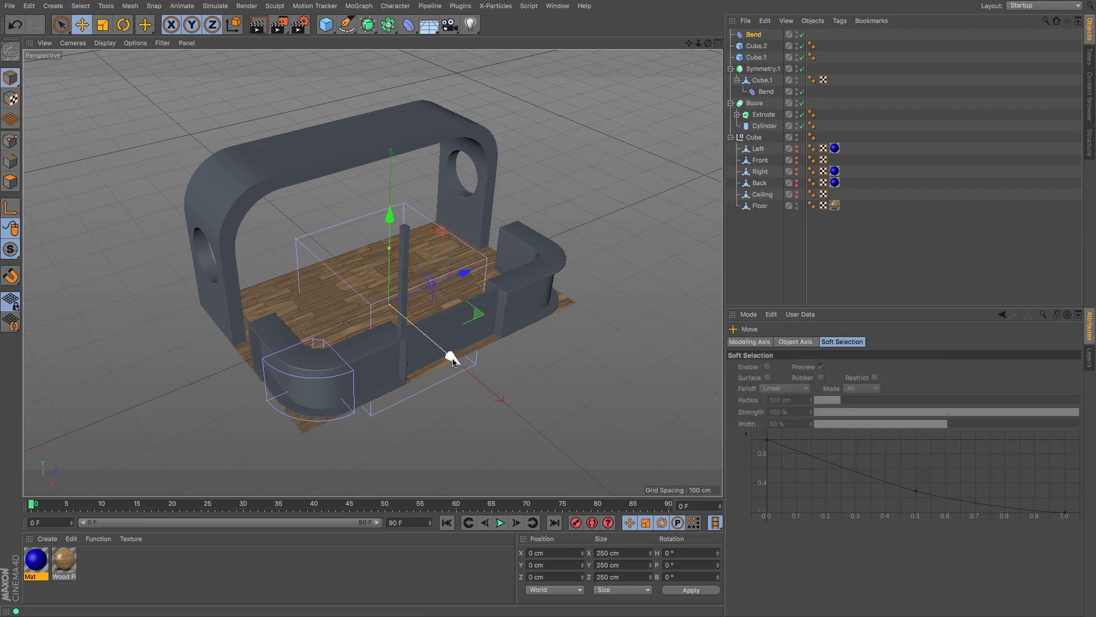
pyautogui.moveTo(754, 34); pyautogui.dragTo(757, 47)
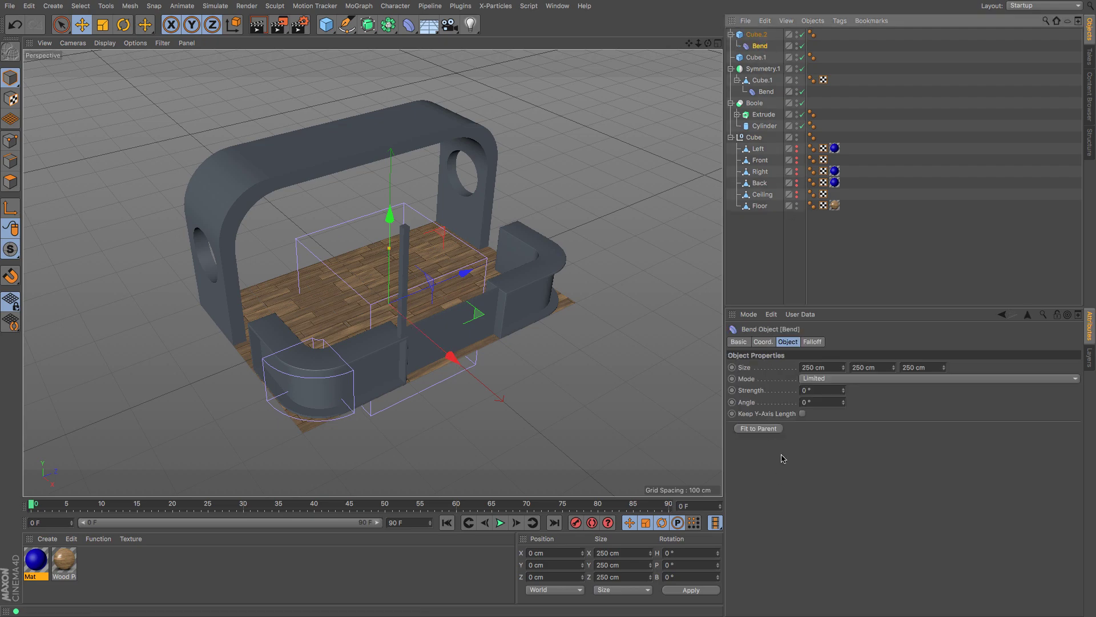
# Step: Fit the Bend deformer to the post and set its Y size to 50 cm
pyautogui.click(768, 430)
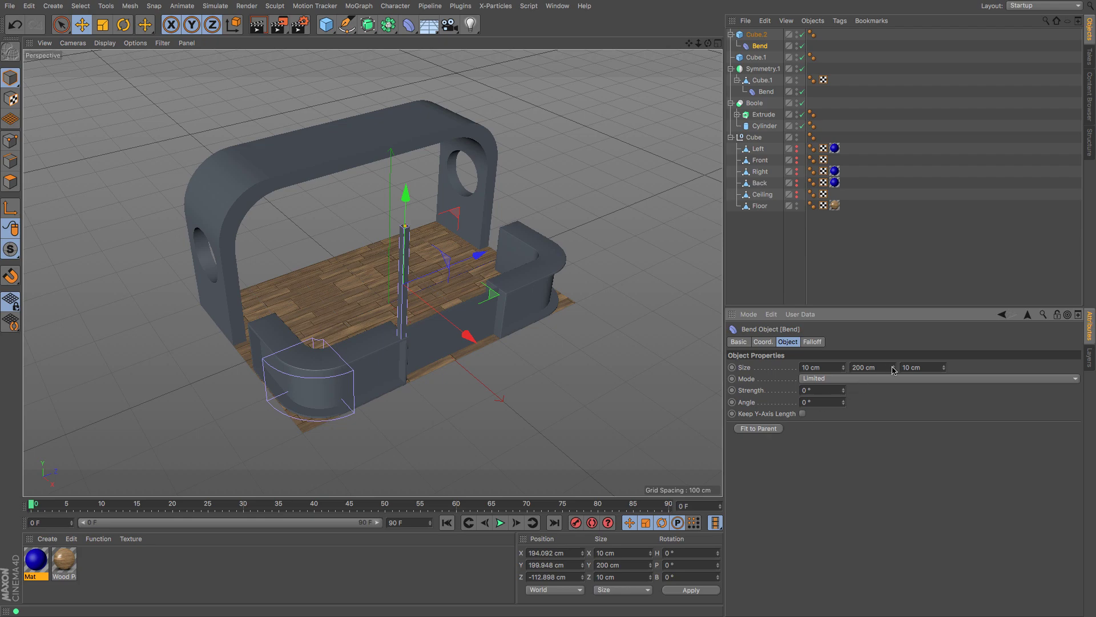
pyautogui.moveTo(895, 369); pyautogui.dragTo(895, 396)
pyautogui.write('50')
pyautogui.press('Return')
# Step: Set the post's height to 300 cm and raise it to about Y 249 cm so its base meets the counter top
pyautogui.press('F4')
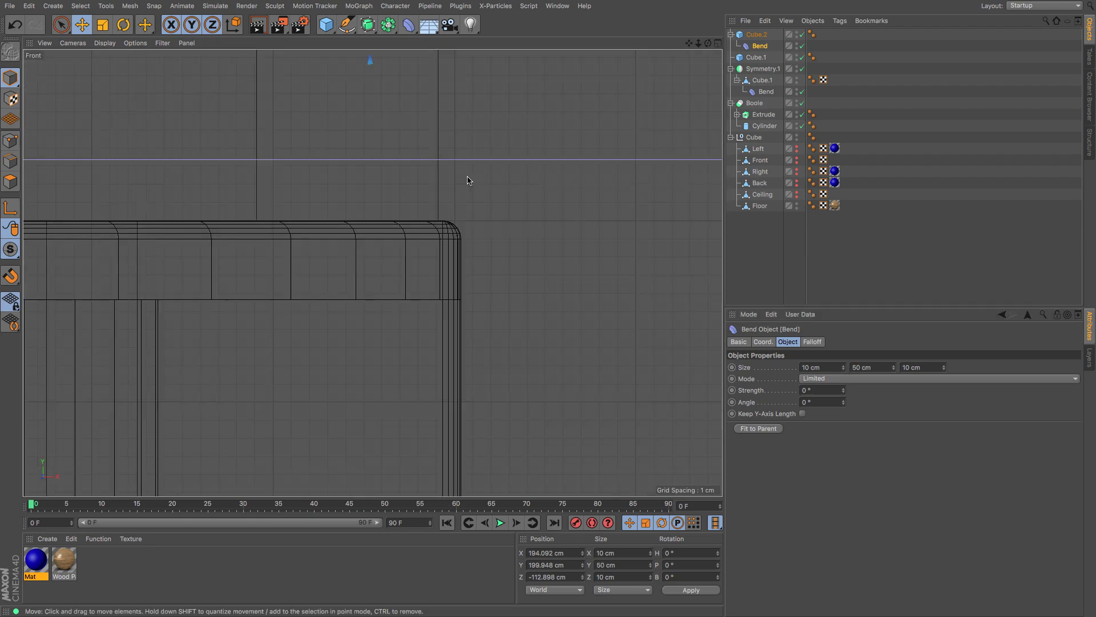
pyautogui.scroll(-6, 491, 133)
pyautogui.moveTo(689, 43); pyautogui.dragTo(715, 295)
pyautogui.click(757, 34)
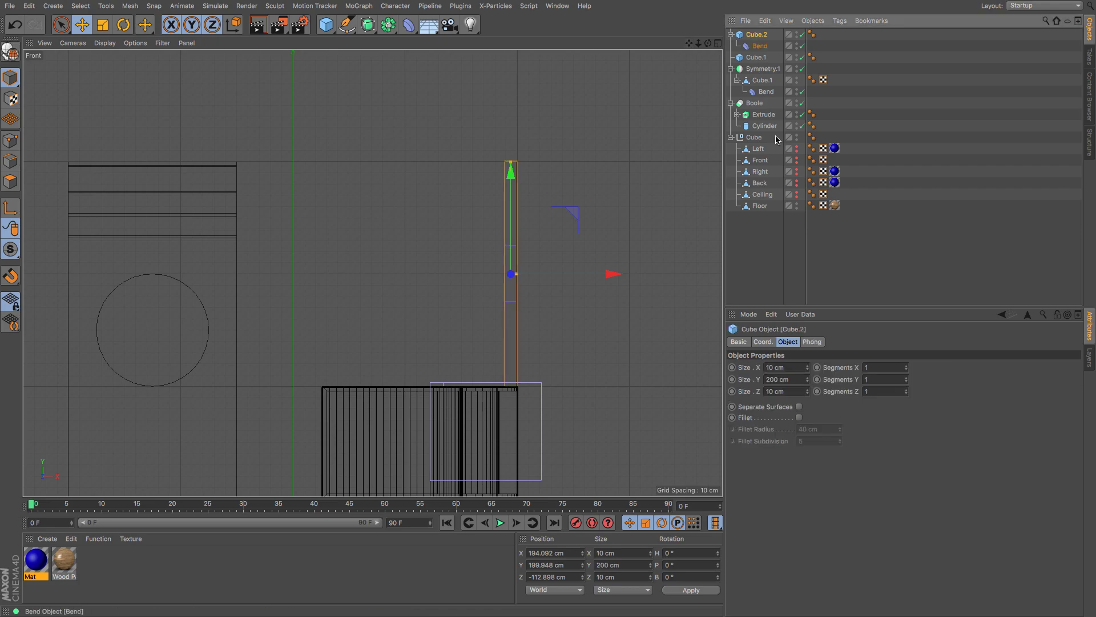
pyautogui.click(768, 379)
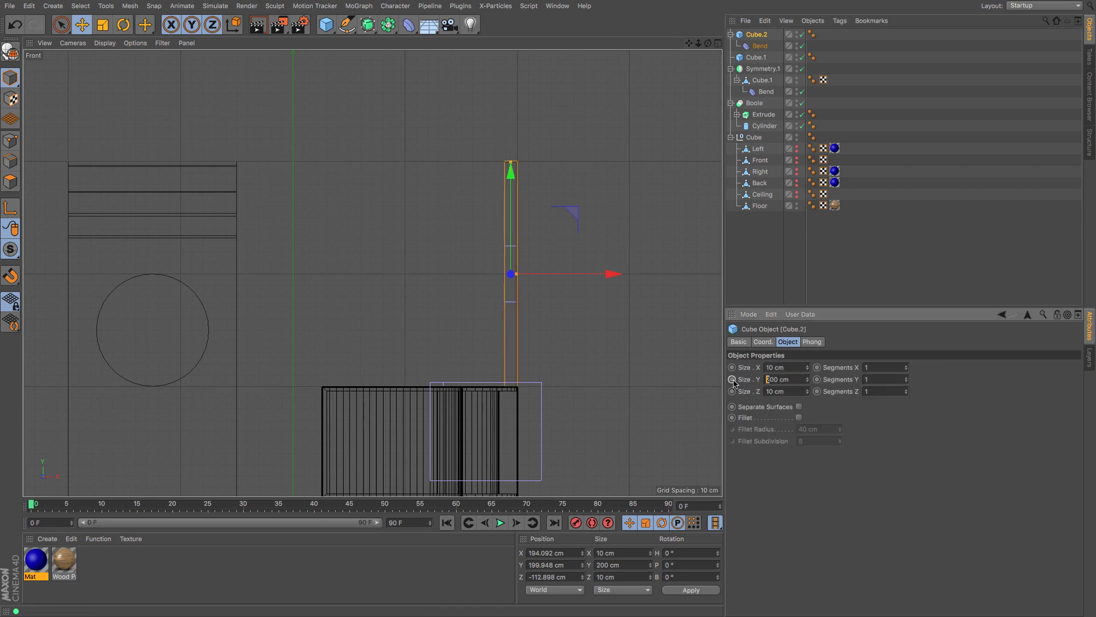
pyautogui.press('Return')
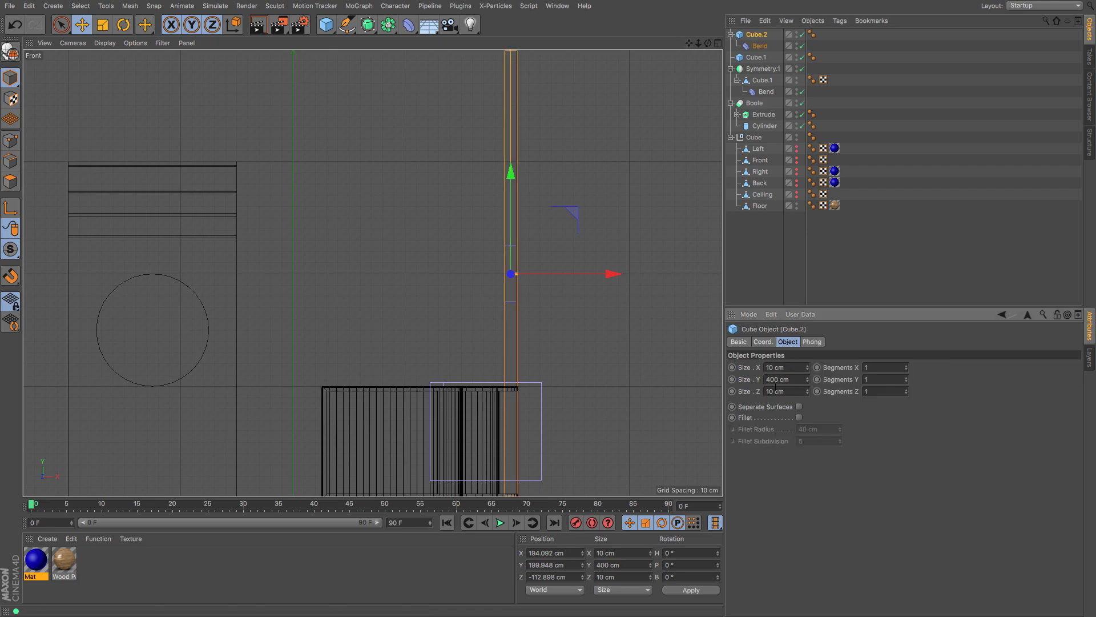
pyautogui.press('BackSpace')
pyautogui.write('3')
pyautogui.press('Return')
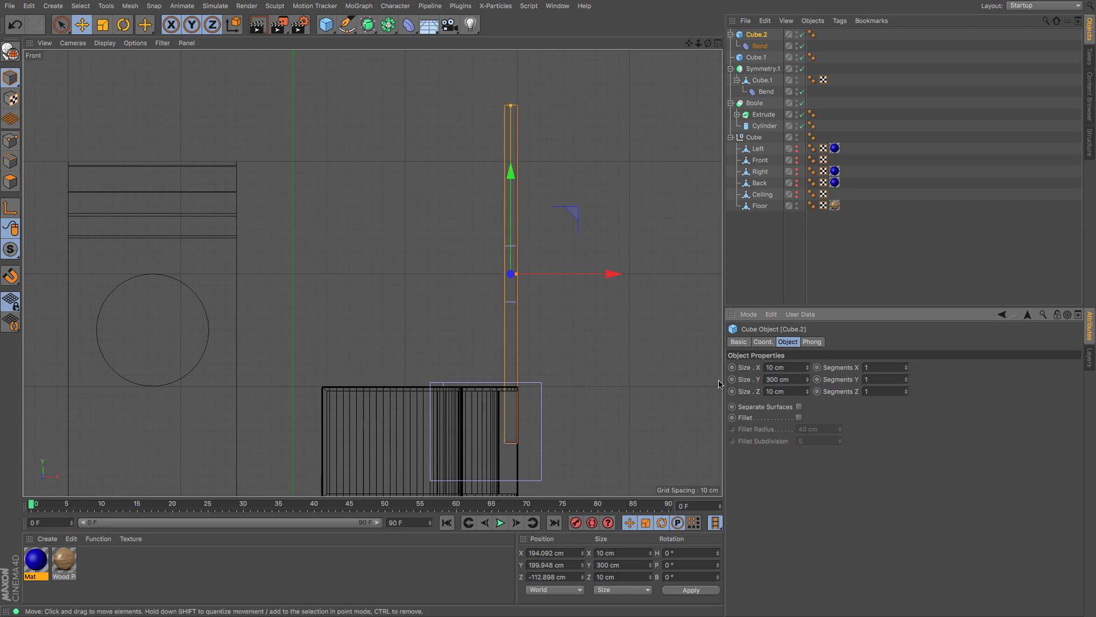
pyautogui.moveTo(512, 180); pyautogui.dragTo(514, 120)
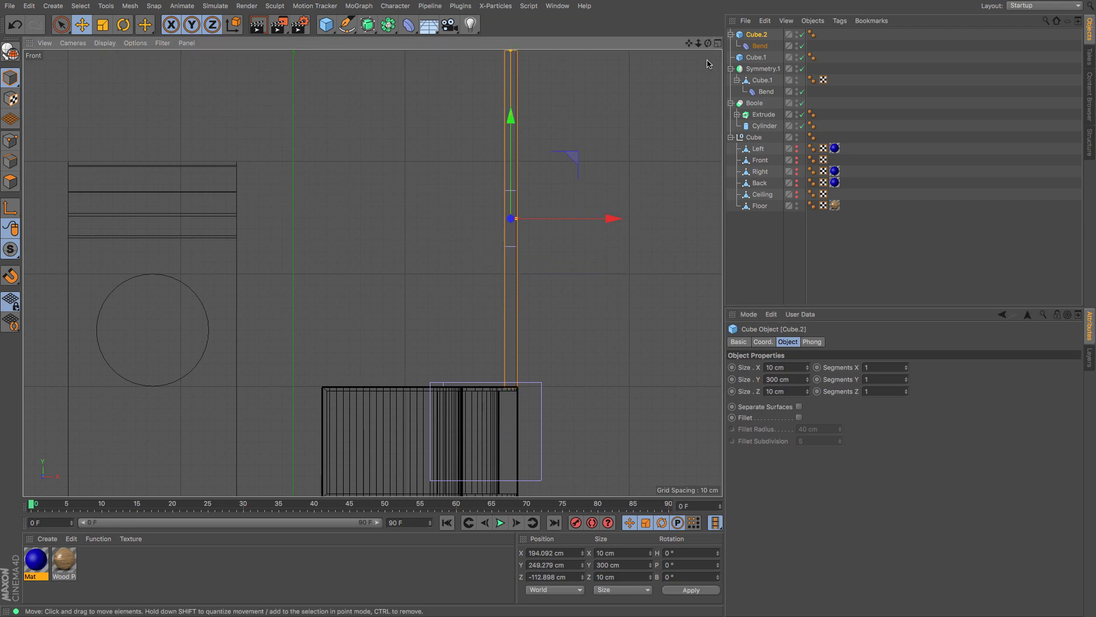
# Step: Bend the post inward over the room with a deformer strength of 90° and an angle of 180°
pyautogui.click(759, 46)
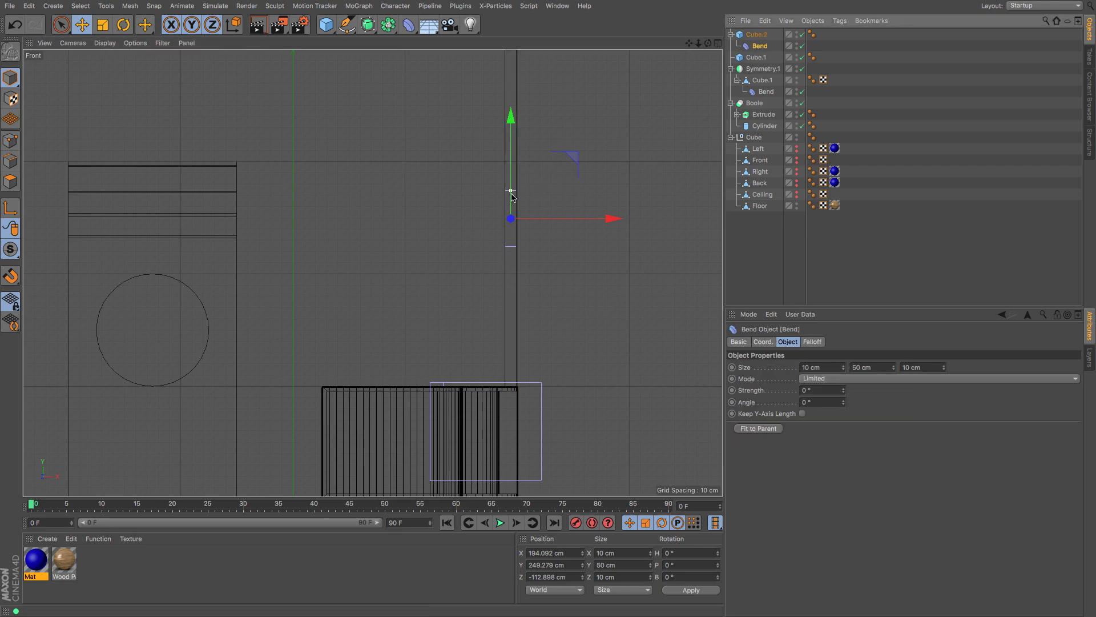
pyautogui.moveTo(511, 192); pyautogui.dragTo(495, 195)
pyautogui.doubleClick(816, 390)
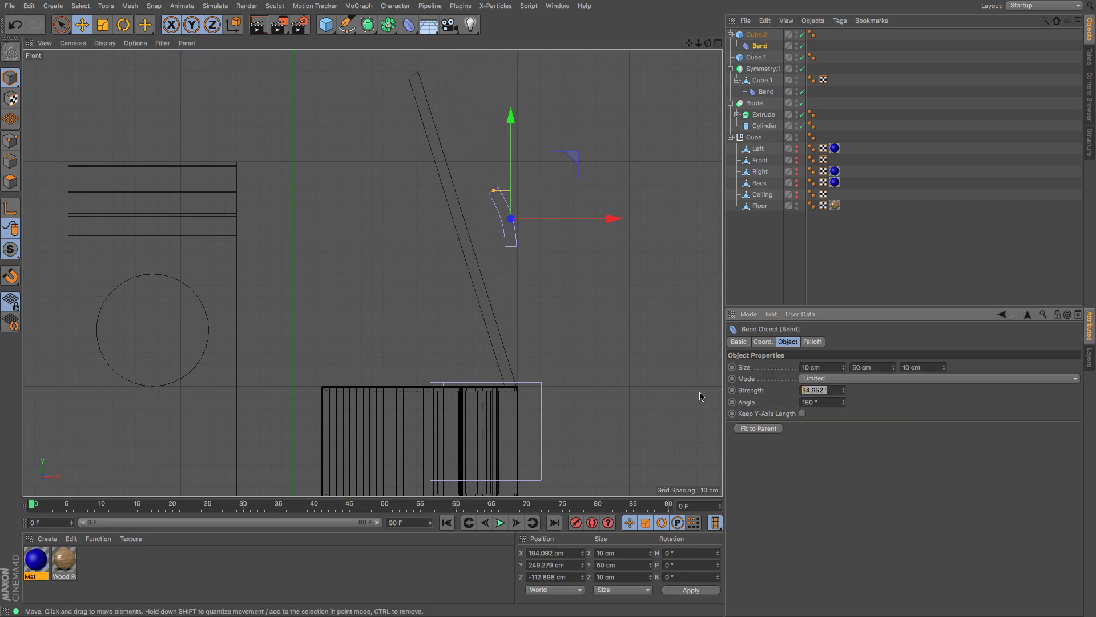
pyautogui.write('90')
pyautogui.press('Return')
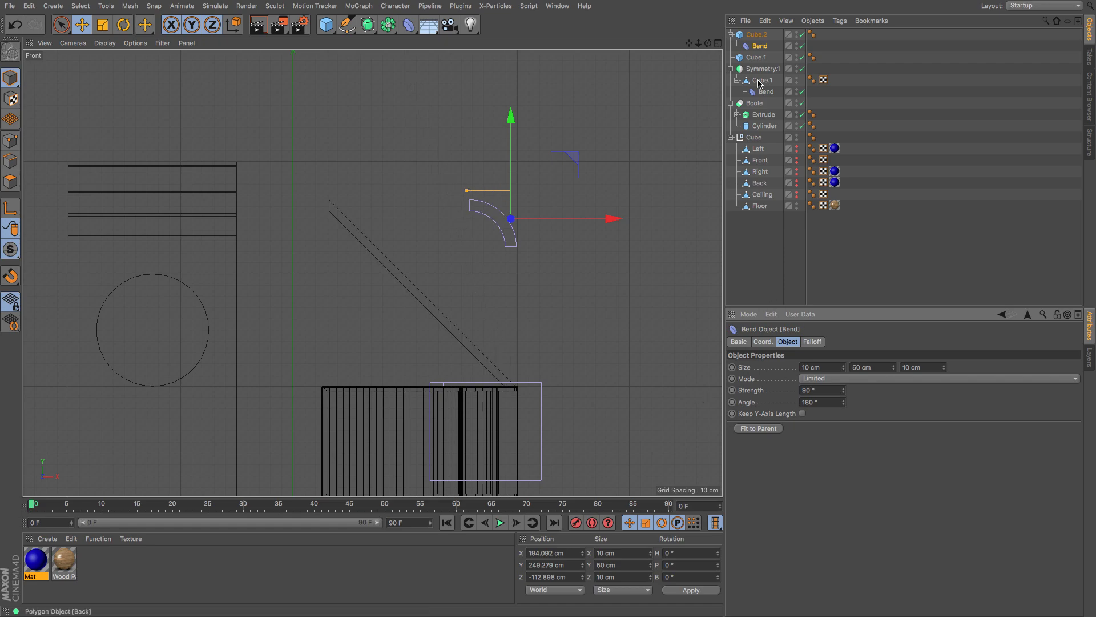
# Step: Set the post's Y segments to 50 to smooth the bend and inspect the curve up close
pyautogui.click(756, 34)
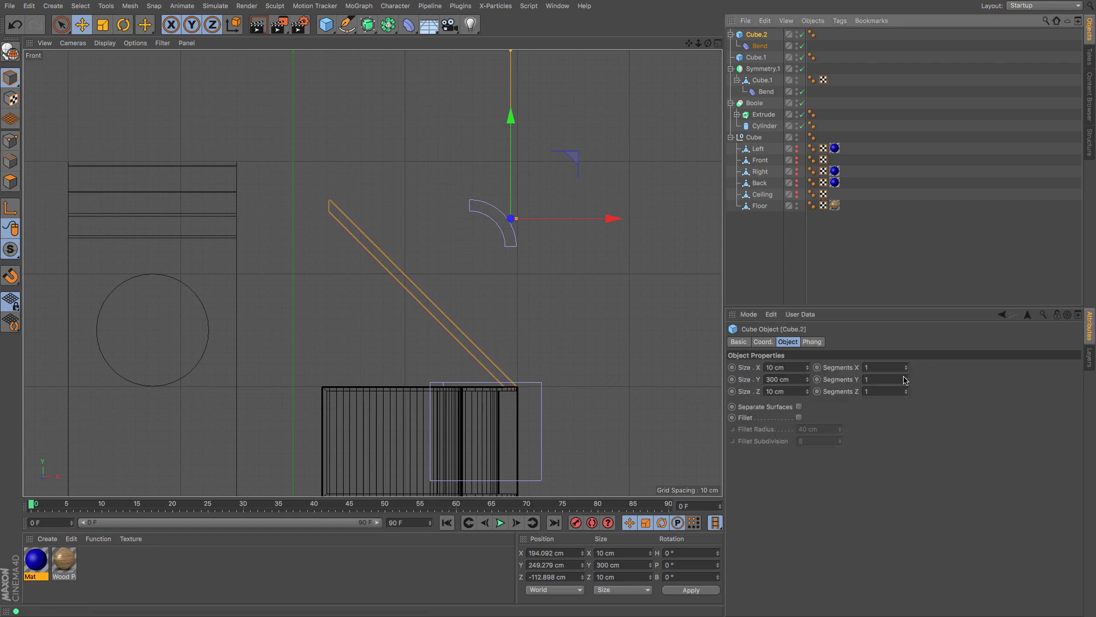
pyautogui.moveTo(907, 379); pyautogui.dragTo(908, 382)
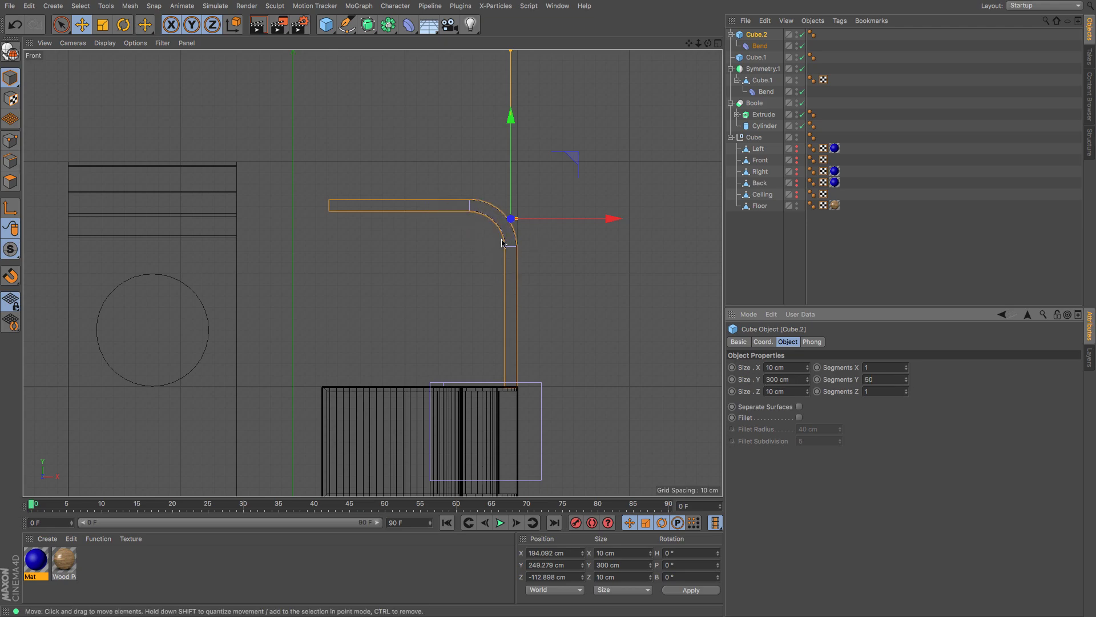
pyautogui.press('F1')
pyautogui.keyDown('alt'); pyautogui.moveTo(406, 260); pyautogui.dragTo(400, 258); pyautogui.keyUp('alt')
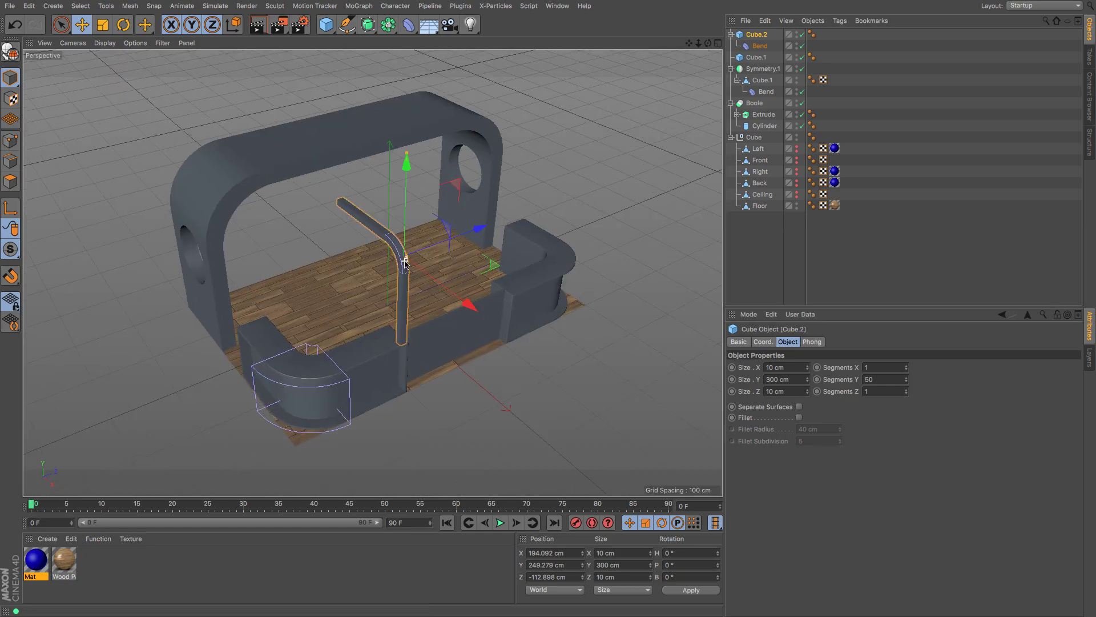
pyautogui.scroll(3, 405, 263)
pyautogui.keyDown('alt'); pyautogui.moveTo(405, 262); pyautogui.dragTo(705, 407, button='right'); pyautogui.keyUp('alt')
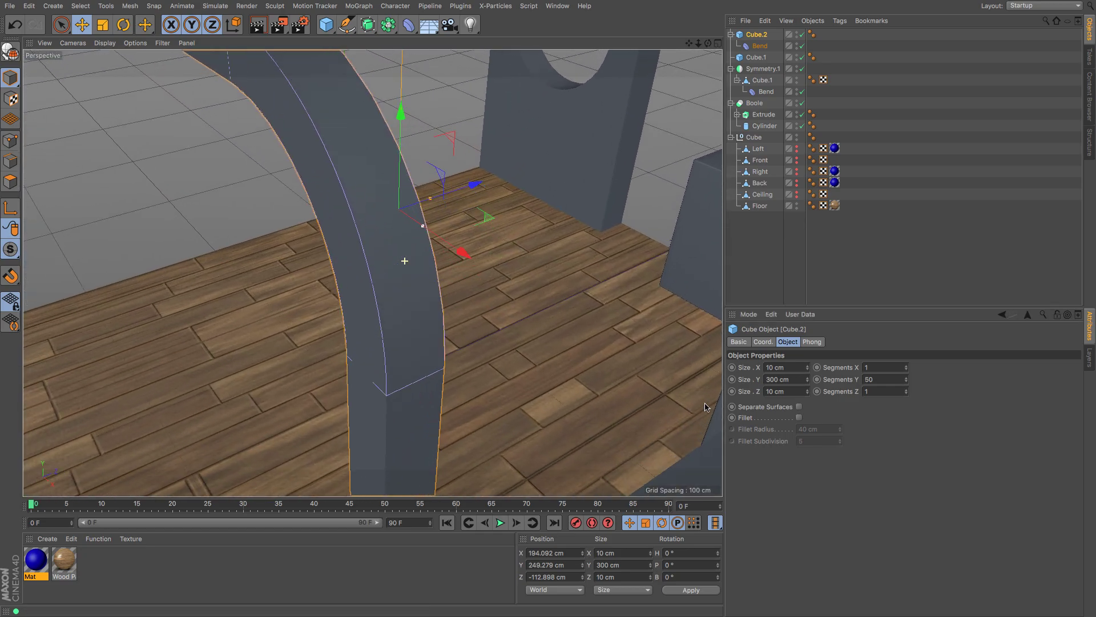
# Step: Try 25 Y segments on the post, and restore the value to 50
pyautogui.moveTo(909, 383); pyautogui.dragTo(909, 416)
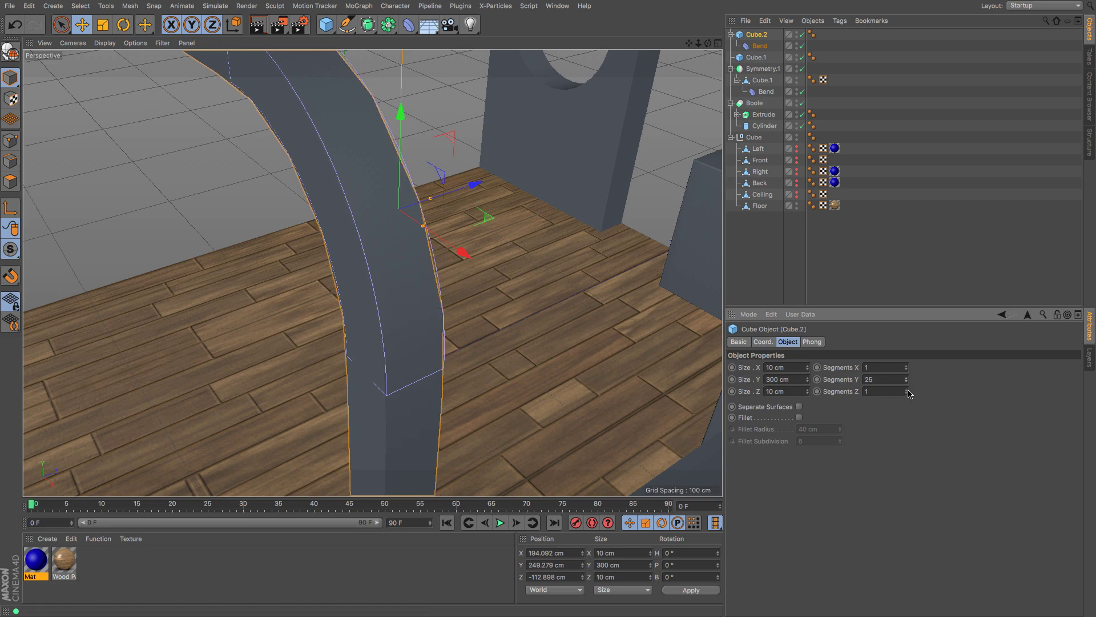
pyautogui.press('BackSpace')
pyautogui.press('BackSpace')
pyautogui.write('50')
pyautogui.press('Return')
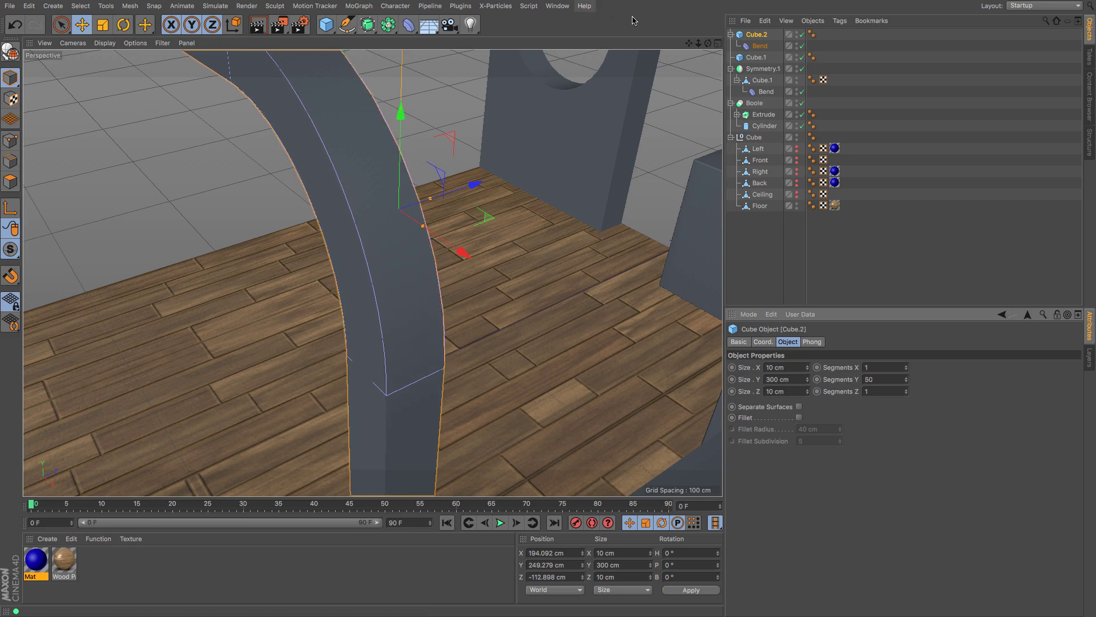
# Step: Raise the post's Bend deformer to about Y 283 cm in the front view
pyautogui.moveTo(702, 44); pyautogui.dragTo(703, 45)
pyautogui.press('F4')
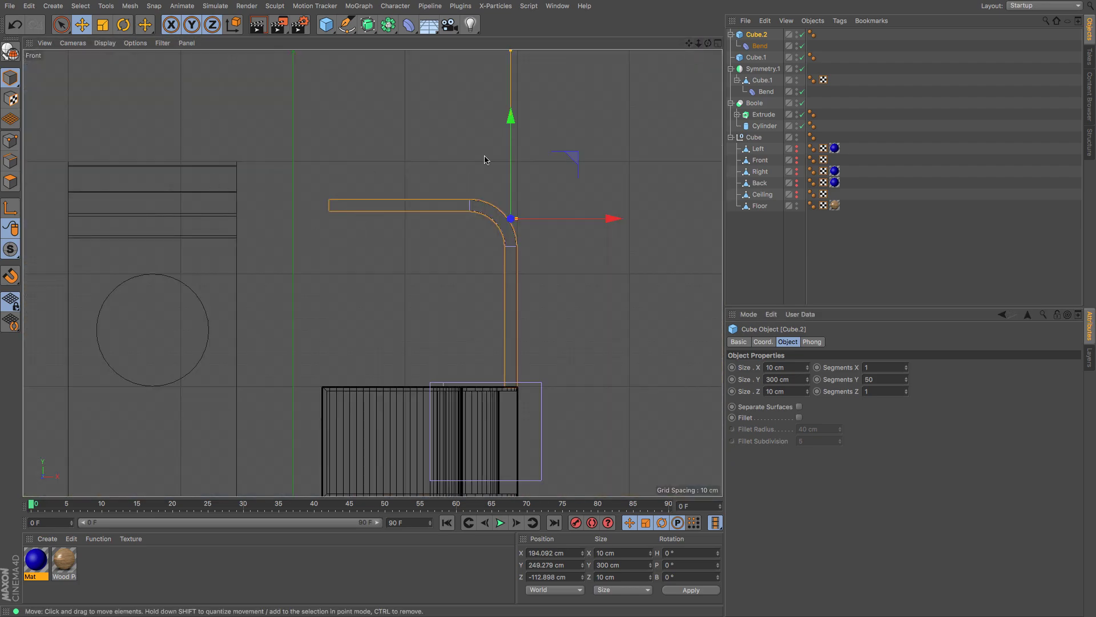
pyautogui.click(760, 46)
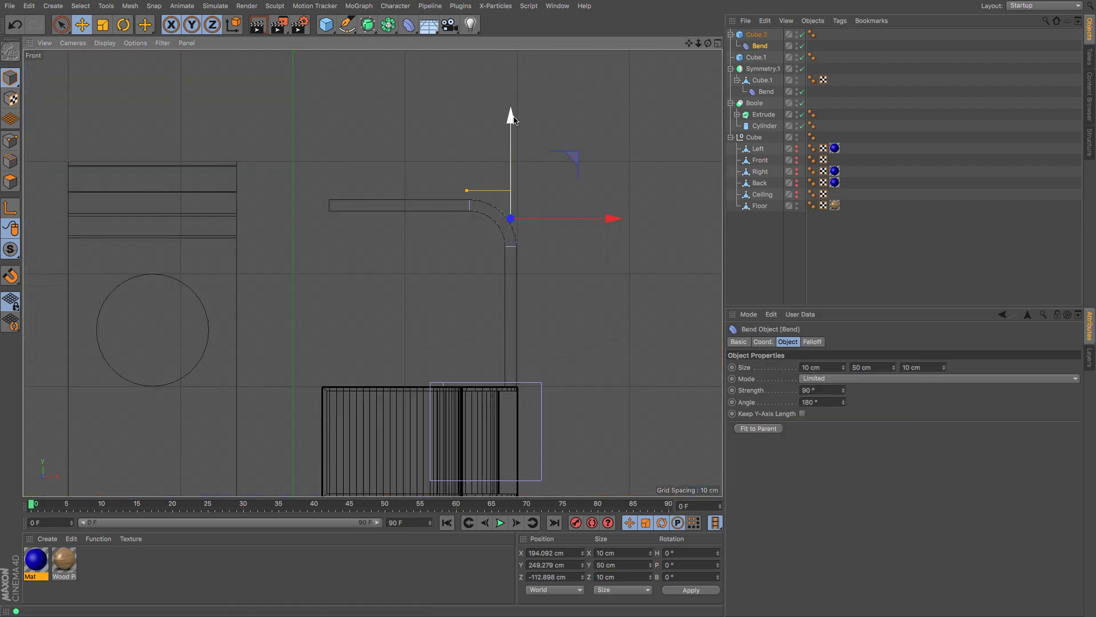
pyautogui.moveTo(518, 120); pyautogui.dragTo(519, 82)
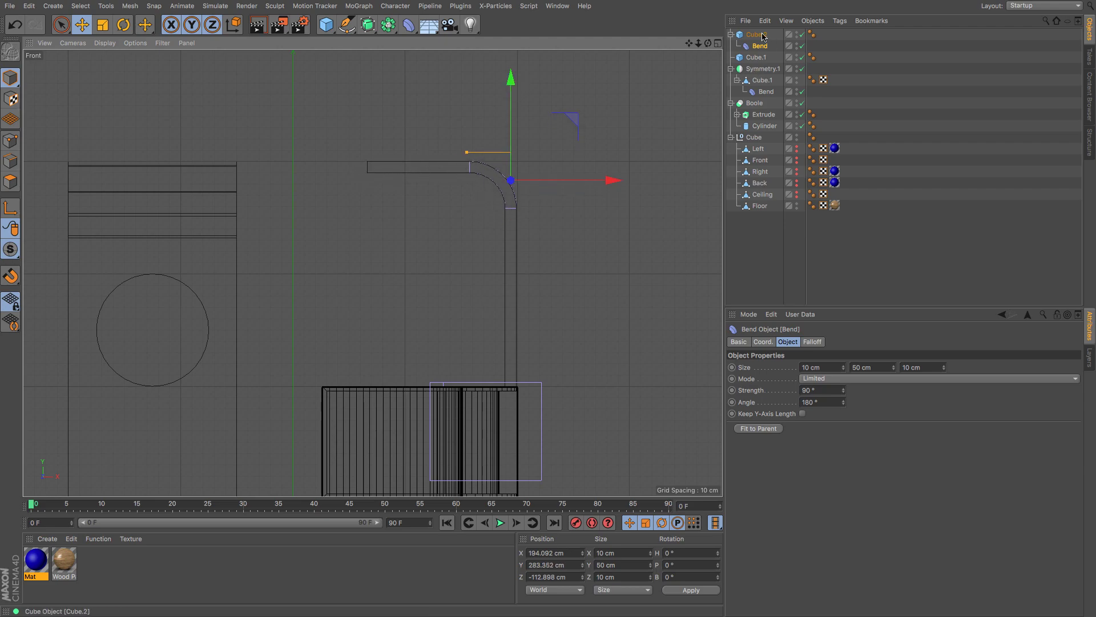
pyautogui.press('F1')
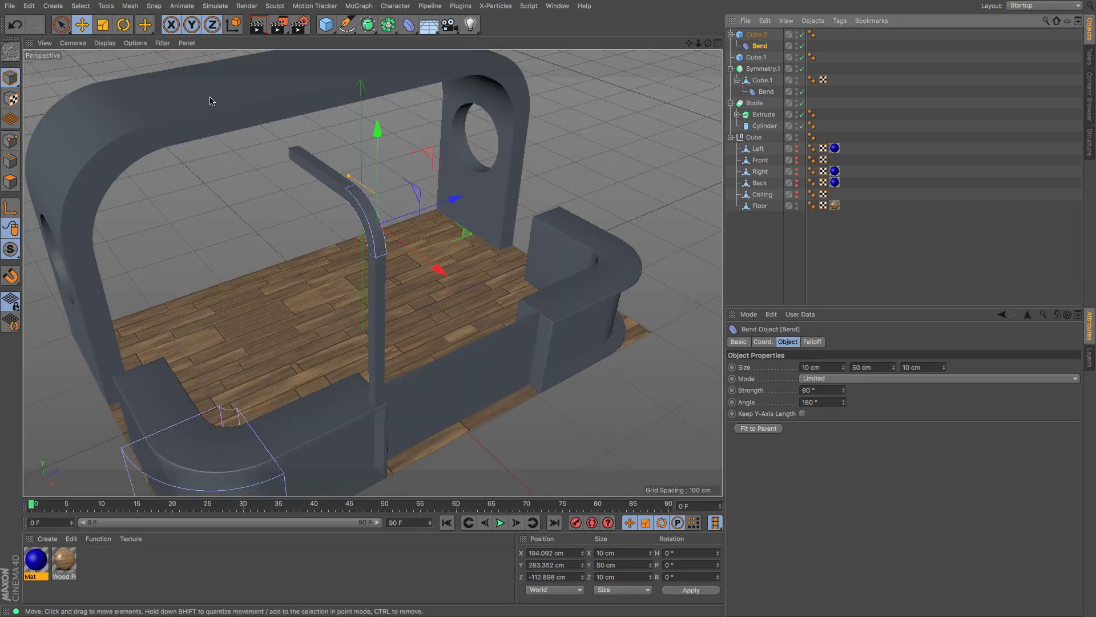
# Step: Set the post's height to 400 cm and raise the post to about Y 310 cm so it stands on the counter
pyautogui.click(756, 35)
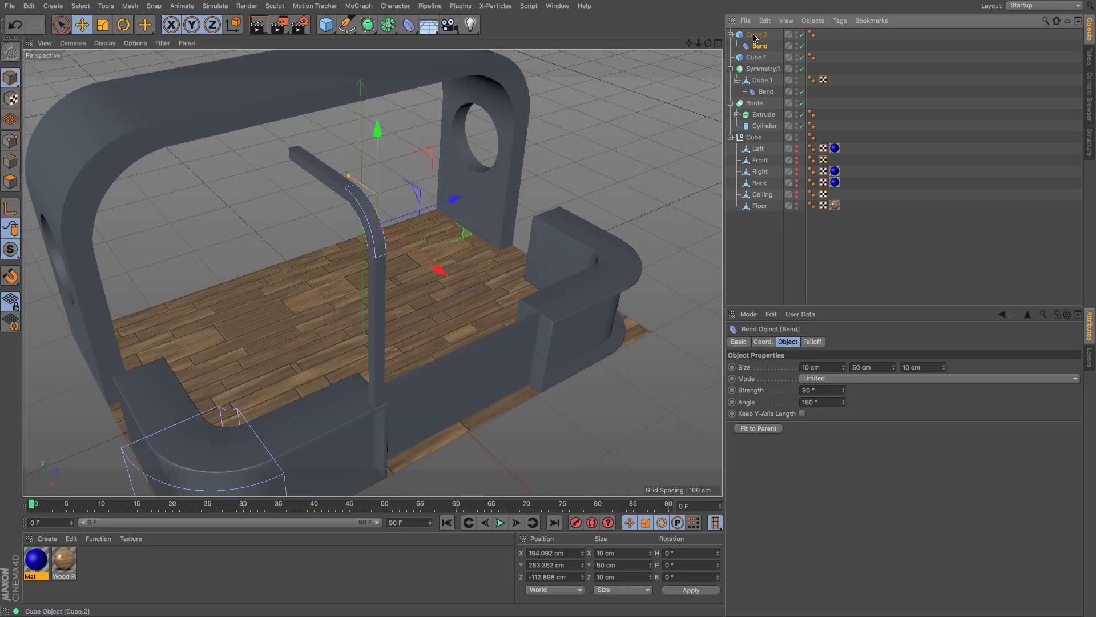
pyautogui.click(770, 379)
pyautogui.write('400')
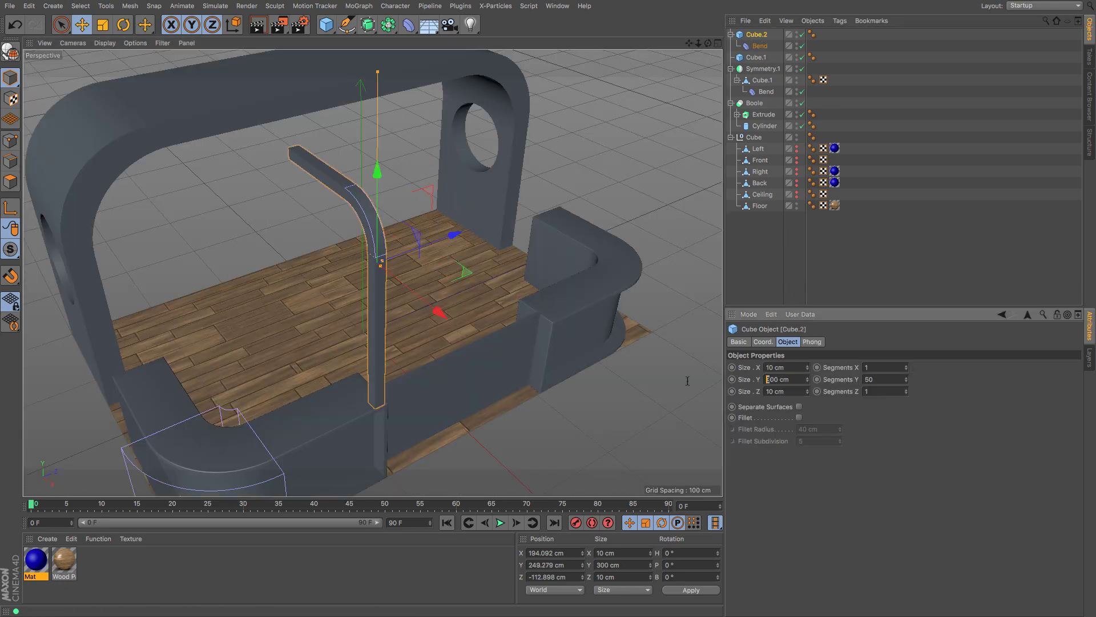
pyautogui.press('Return')
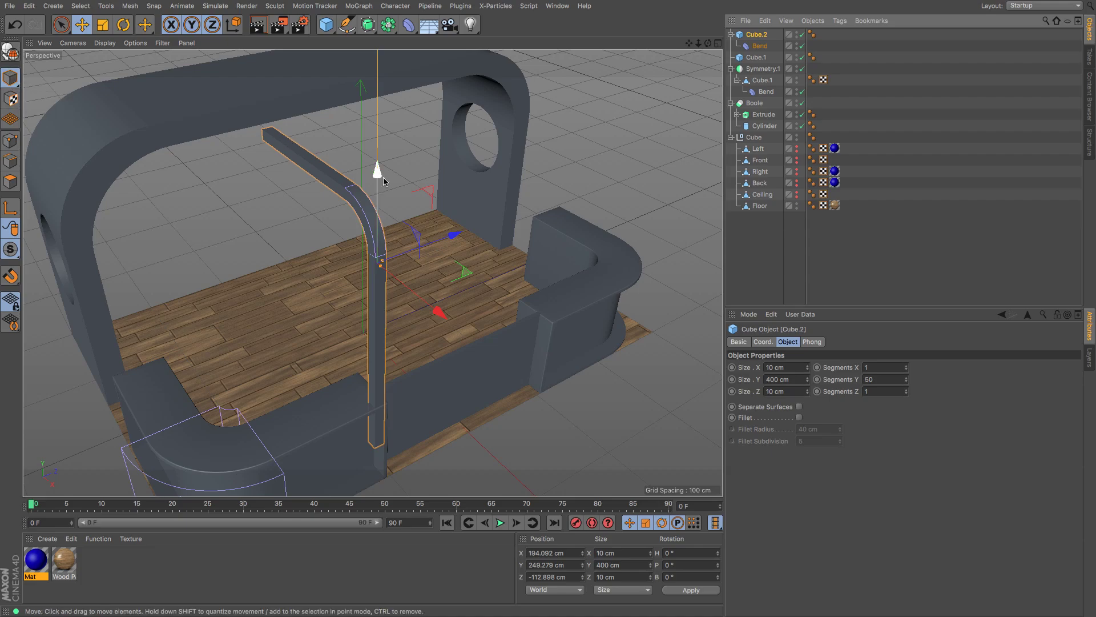
pyautogui.moveTo(377, 171); pyautogui.dragTo(381, 49)
pyautogui.hotkey('ctrl', 'z')
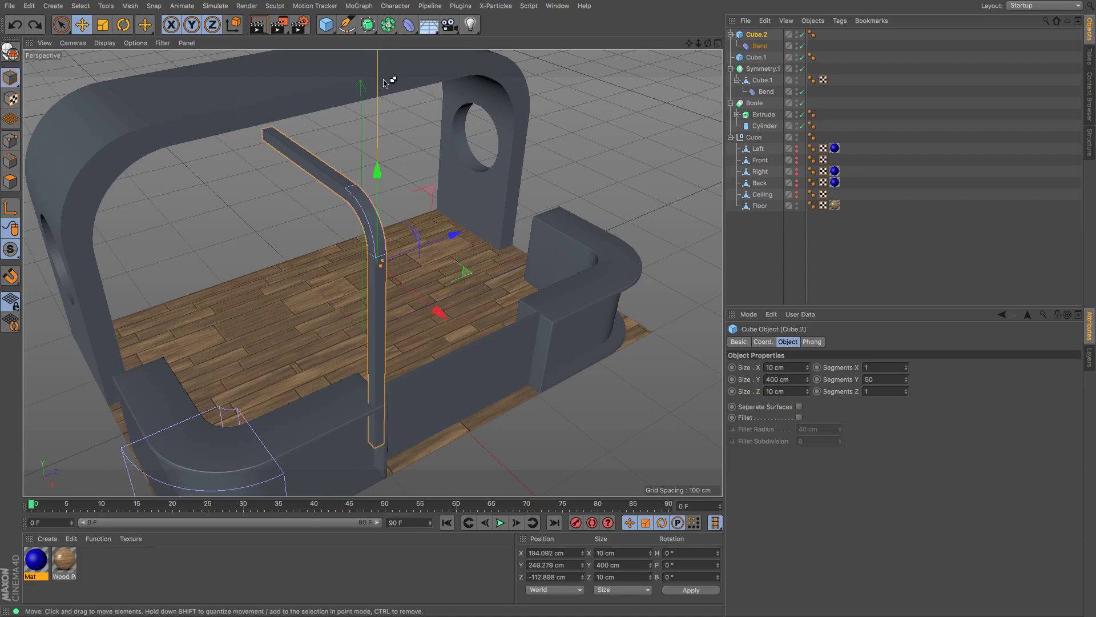
pyautogui.moveTo(377, 172); pyautogui.dragTo(365, 104)
pyautogui.hotkey('ctrl', 'z')
# Step: Set the post's height to 450 cm and raise it to about Y 323 cm
pyautogui.click(773, 379)
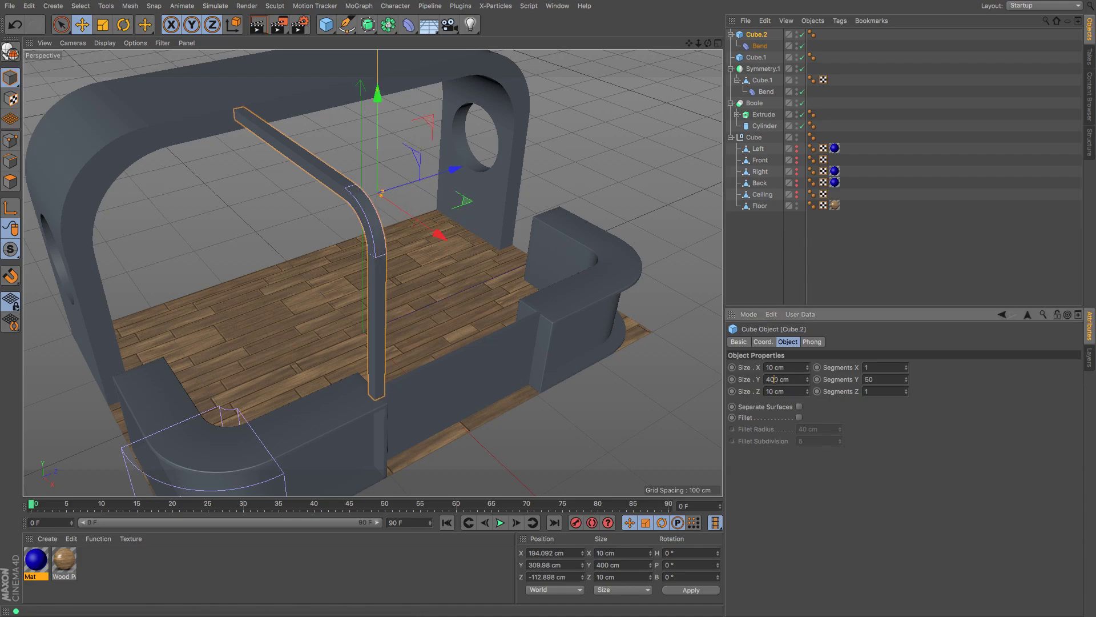
pyautogui.write('5')
pyautogui.press('Return')
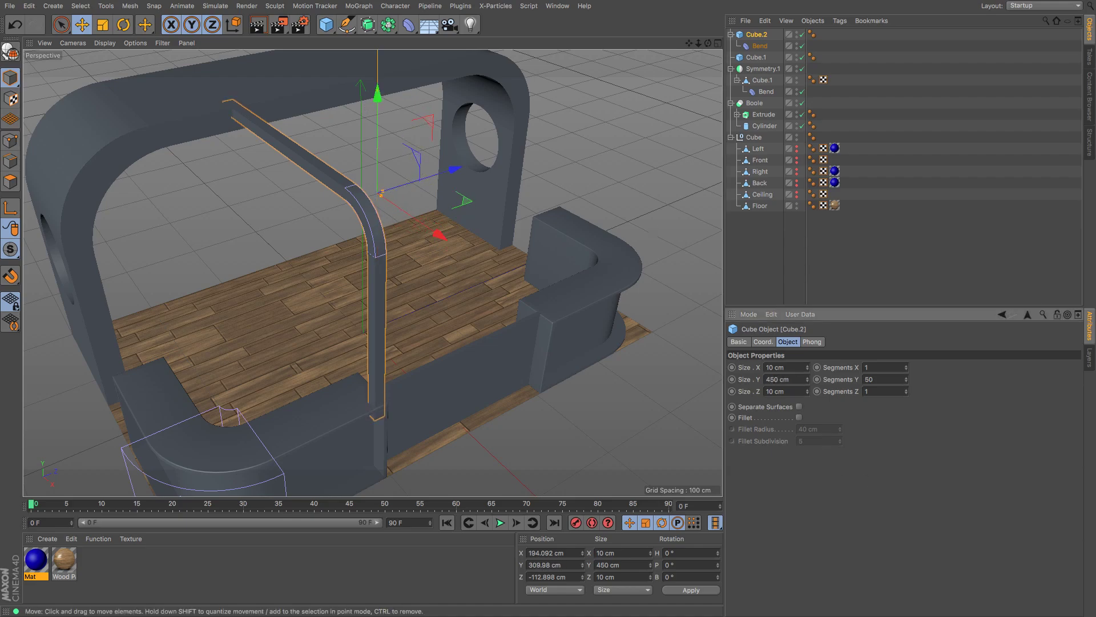
pyautogui.moveTo(379, 100); pyautogui.dragTo(379, 84)
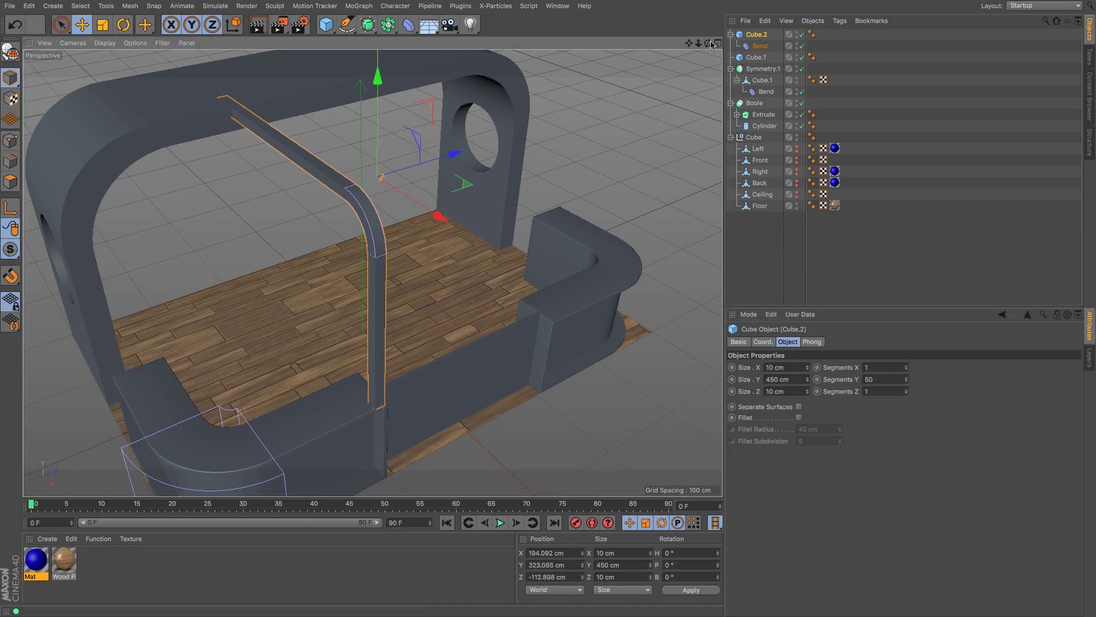
# Step: Align the post with the counter's inner end in the top view, at about X 194.3 cm and Z -109.9 cm
pyautogui.moveTo(708, 43); pyautogui.dragTo(937, 103)
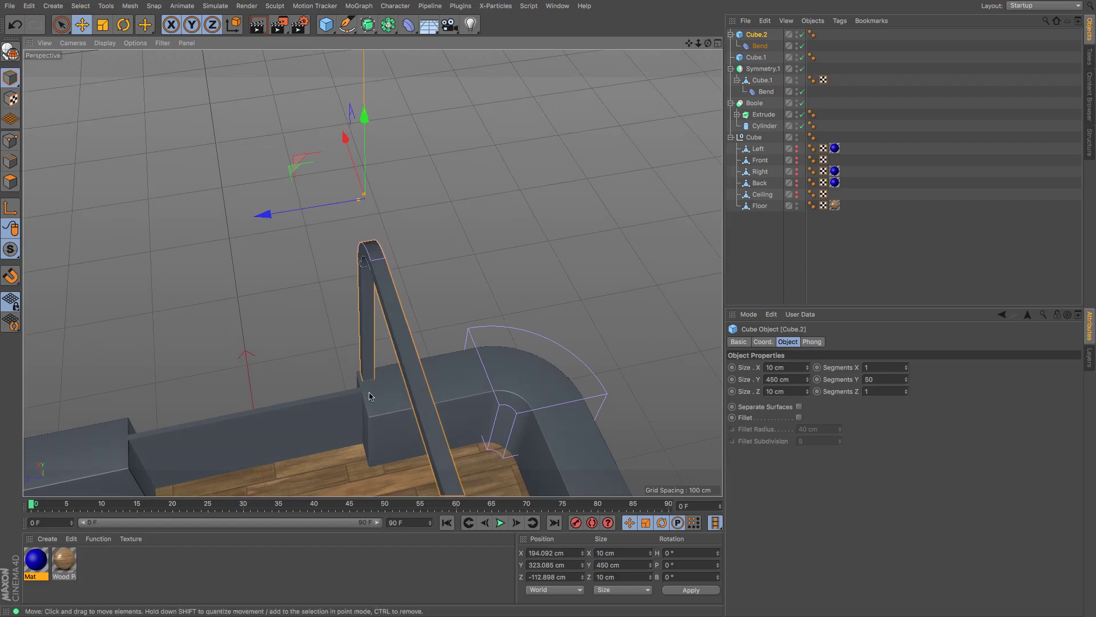
pyautogui.press('F2')
pyautogui.scroll(5, 530, 261)
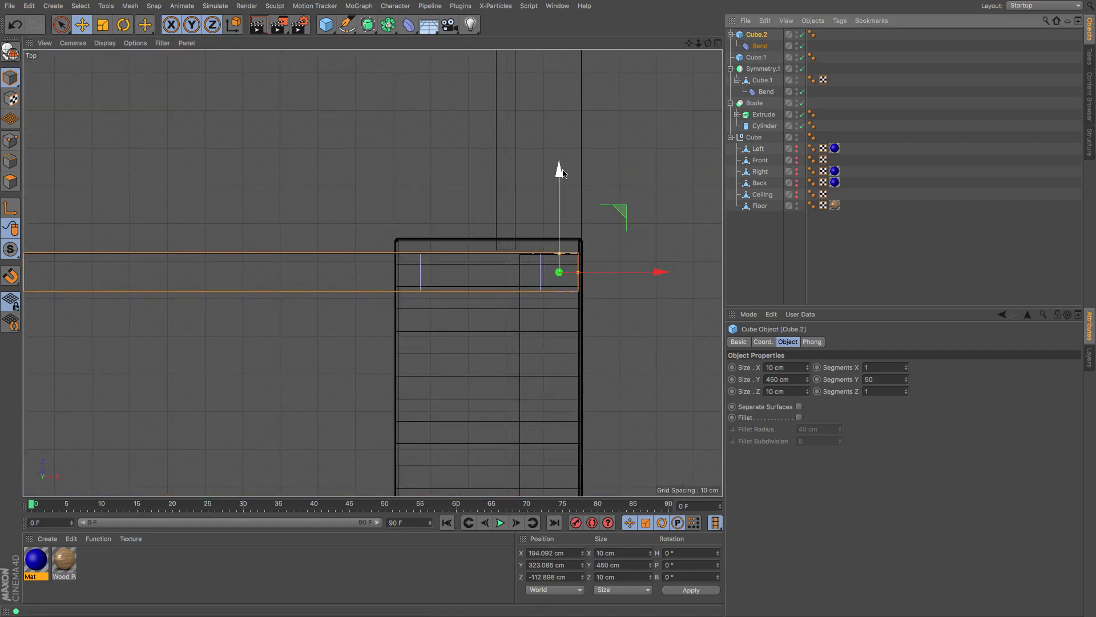
pyautogui.moveTo(560, 173); pyautogui.dragTo(567, 163)
pyautogui.scroll(10, 589, 223)
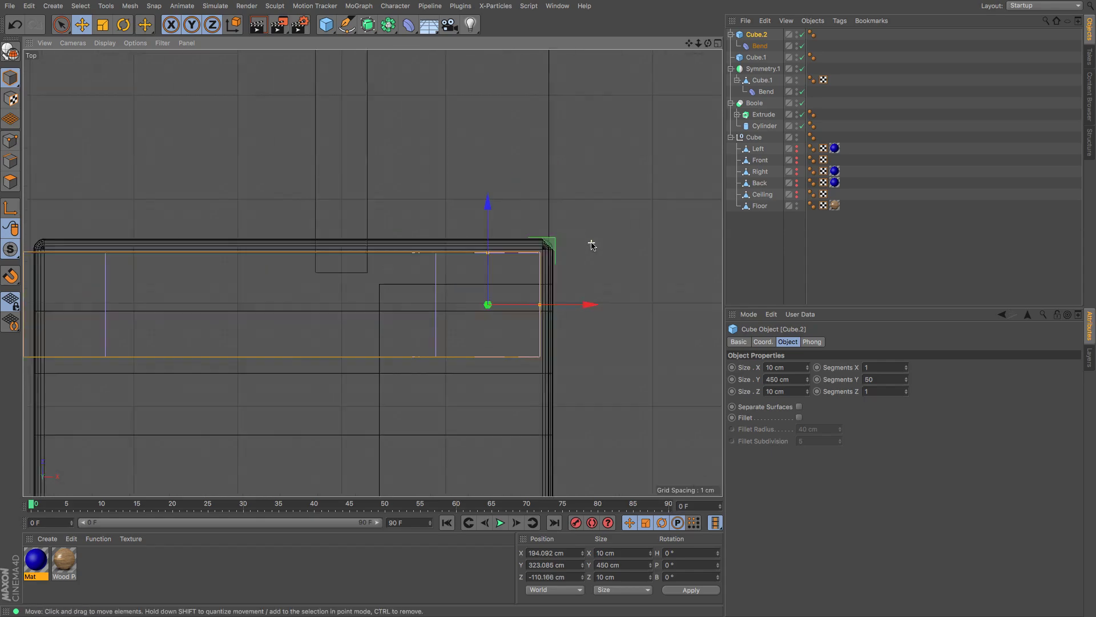
pyautogui.moveTo(393, 365); pyautogui.dragTo(391, 352)
pyautogui.scroll(-10, 400, 331)
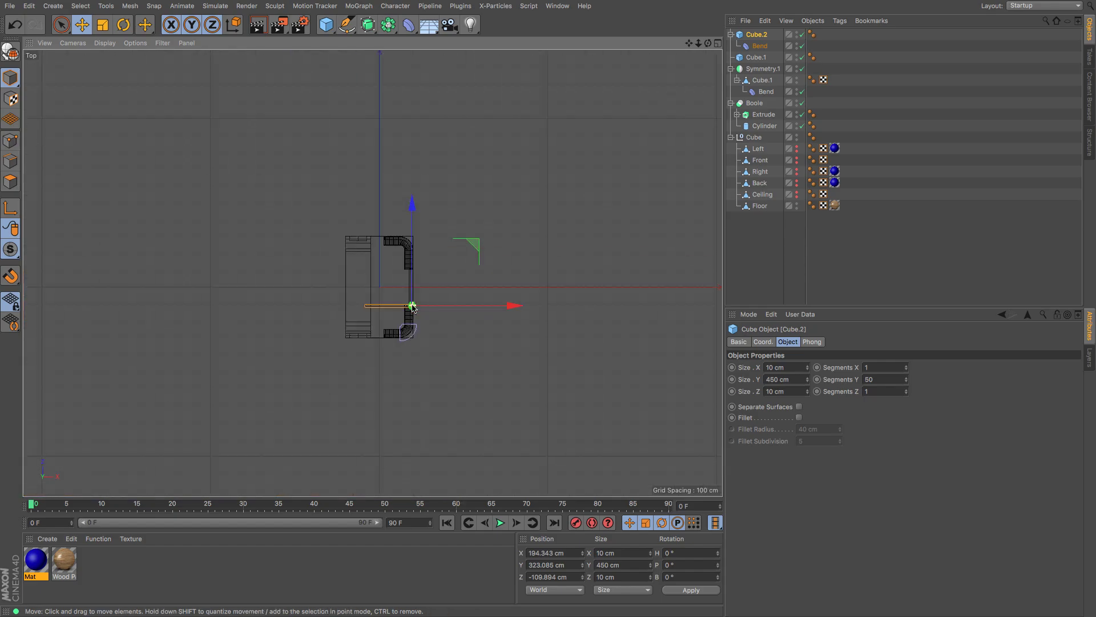
# Step: Collapse the counter and post hierarchies and make the bent post the first child of Symmetry.1
pyautogui.press('F1')
pyautogui.scroll(-6, 646, 94)
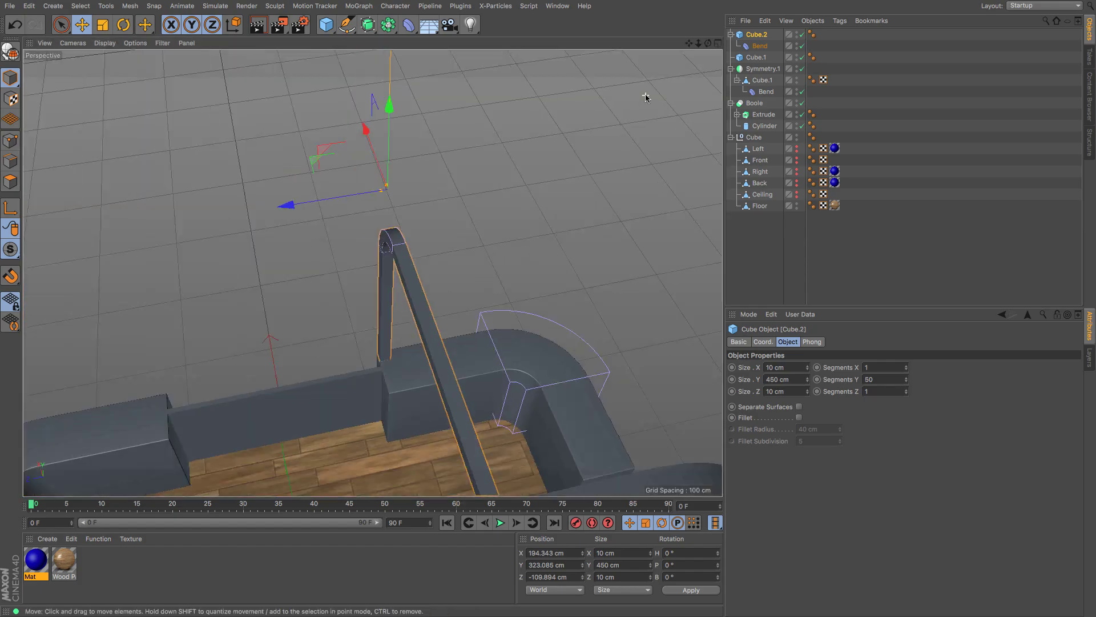
pyautogui.moveTo(708, 44); pyautogui.dragTo(708, 43)
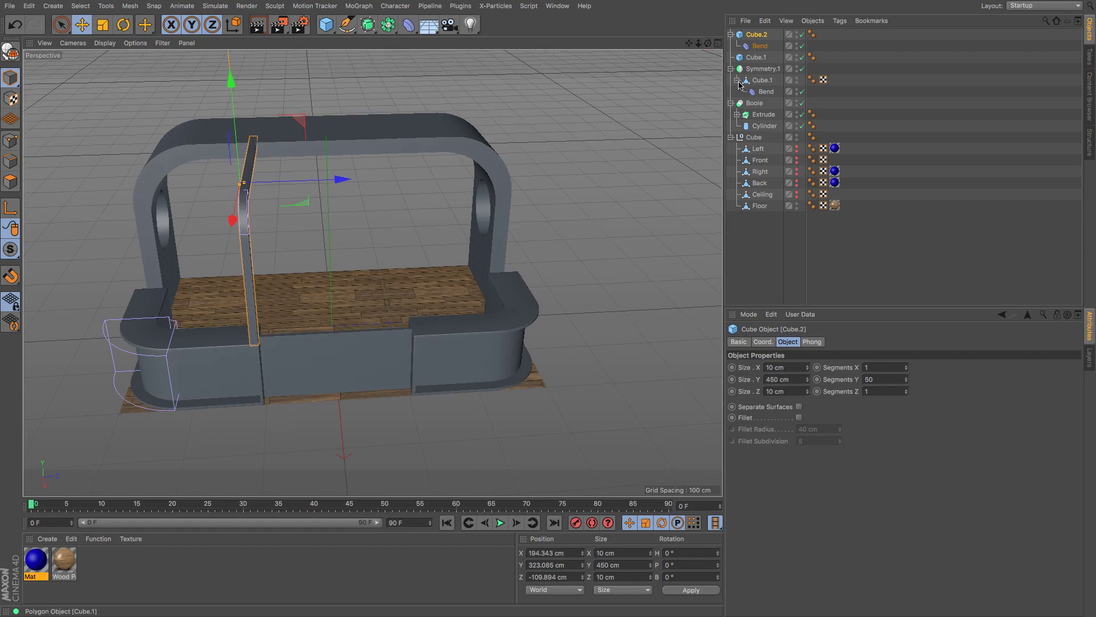
pyautogui.click(736, 80)
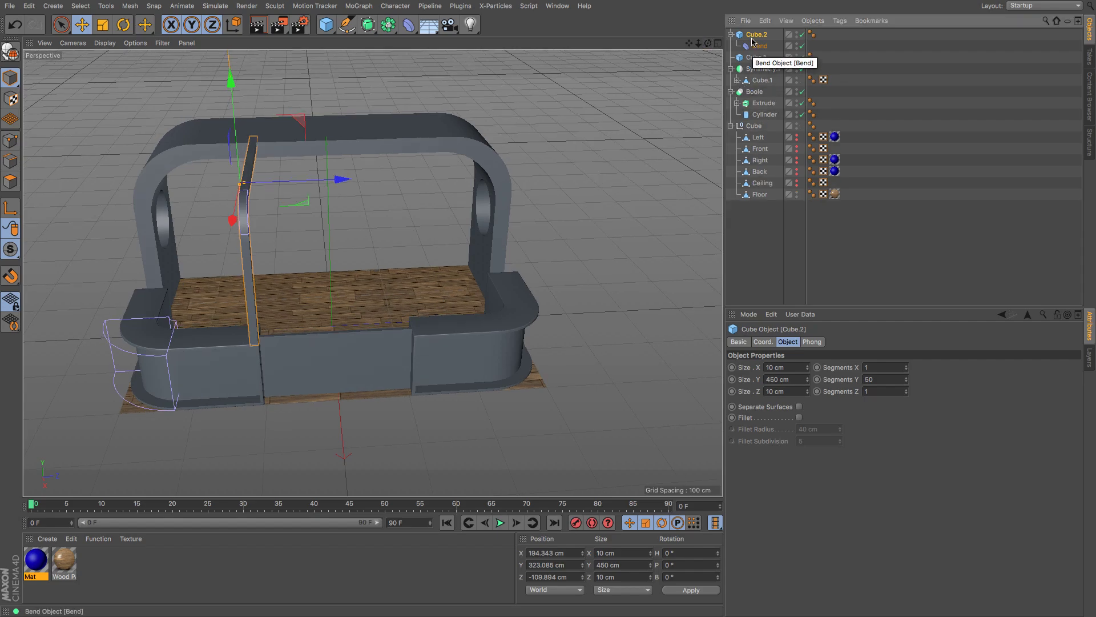
pyautogui.click(731, 35)
pyautogui.moveTo(753, 44); pyautogui.dragTo(757, 58)
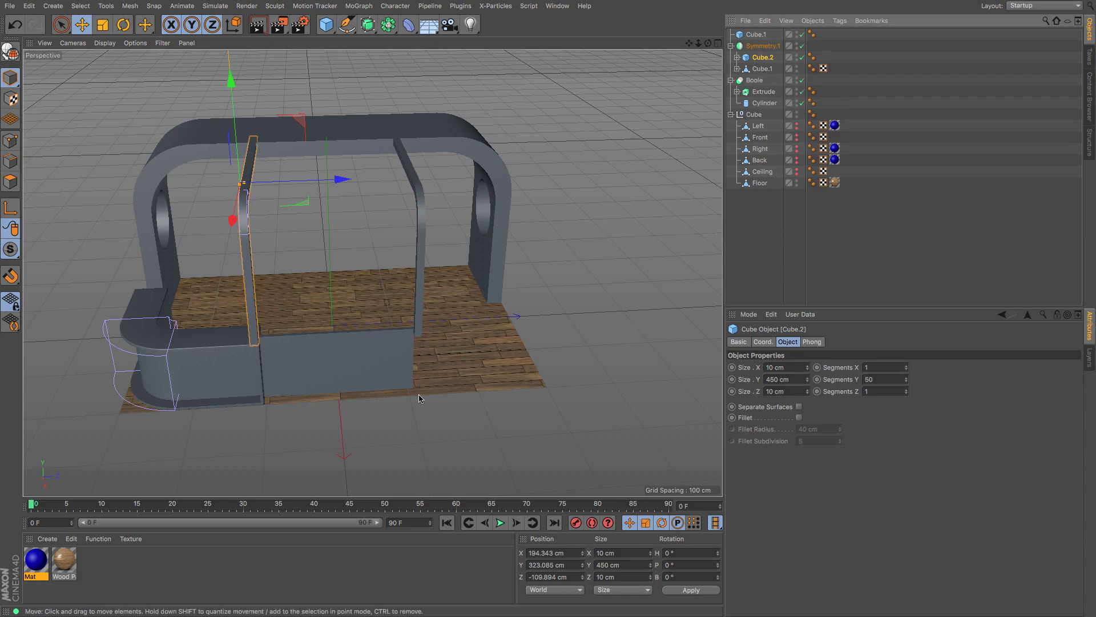
# Step: Group the bent post and the counter under Symmetry.1 into one null so that both are mirrored
pyautogui.keyDown('ctrl'); pyautogui.click(760, 69); pyautogui.keyUp('ctrl')
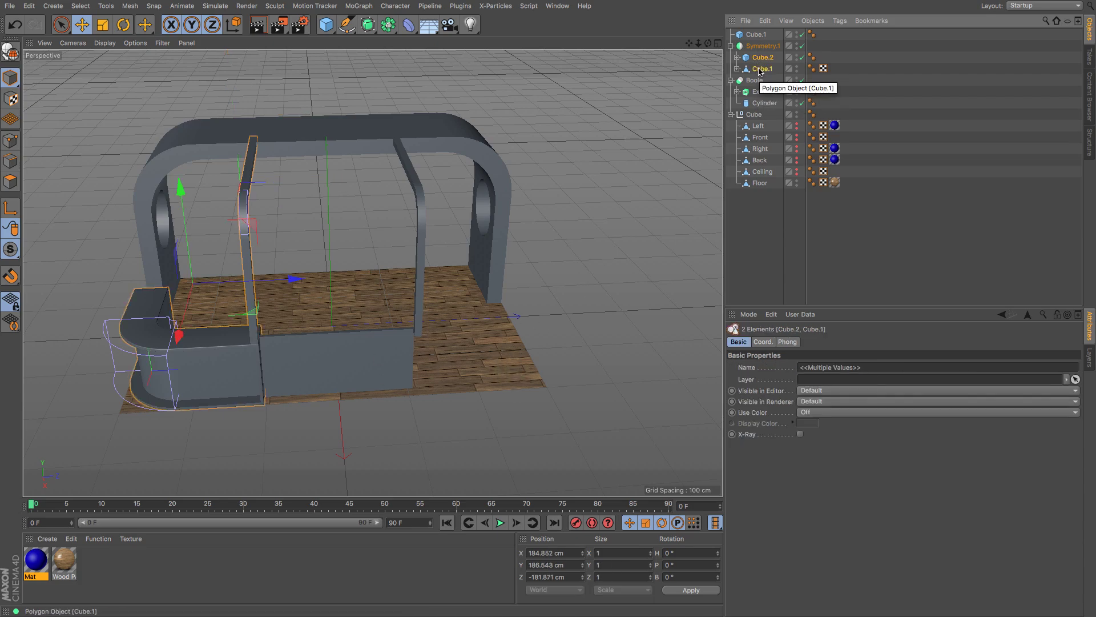
pyautogui.hotkey('alt', 'g')
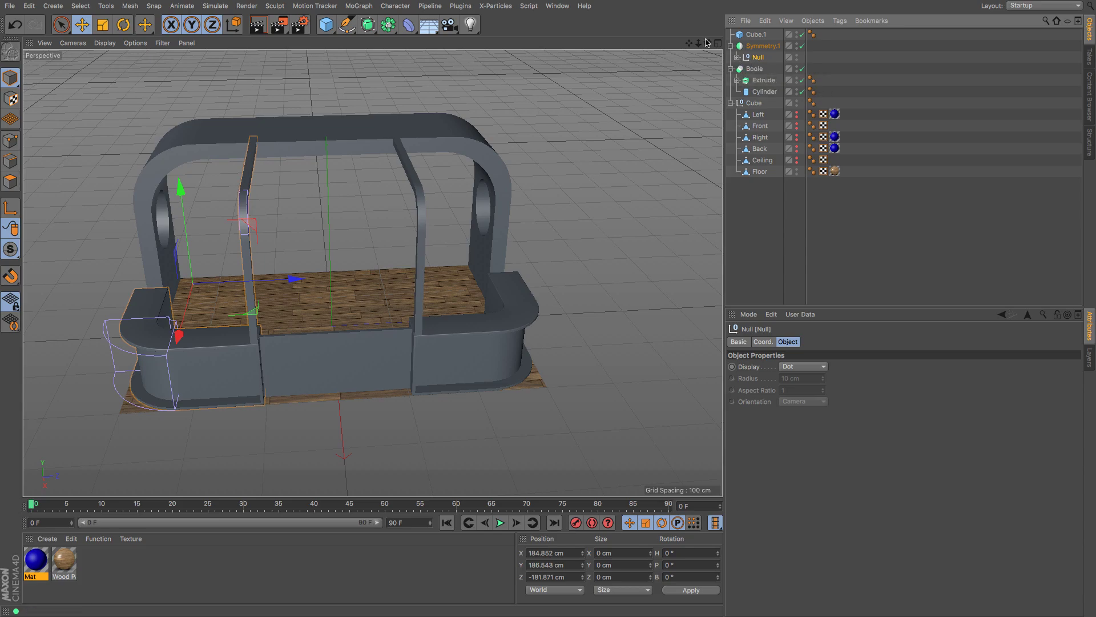
pyautogui.moveTo(708, 43); pyautogui.dragTo(617, 27)
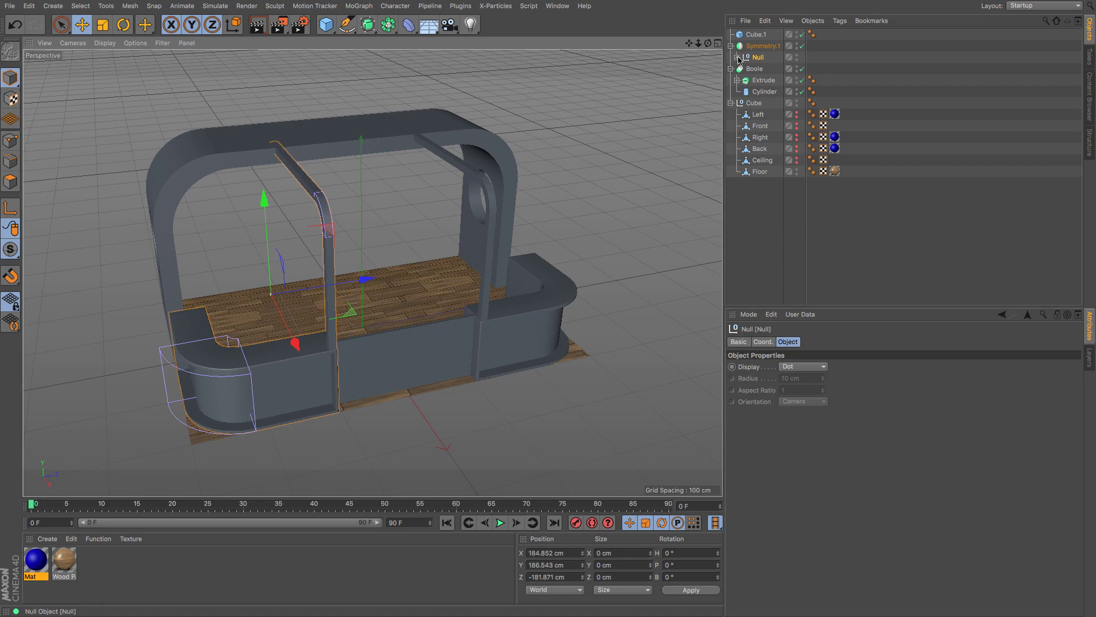
# Step: Duplicate the bent post inside the null and move the copy along the counter to about Z -194.3 cm
pyautogui.click(737, 57)
pyautogui.click(768, 68)
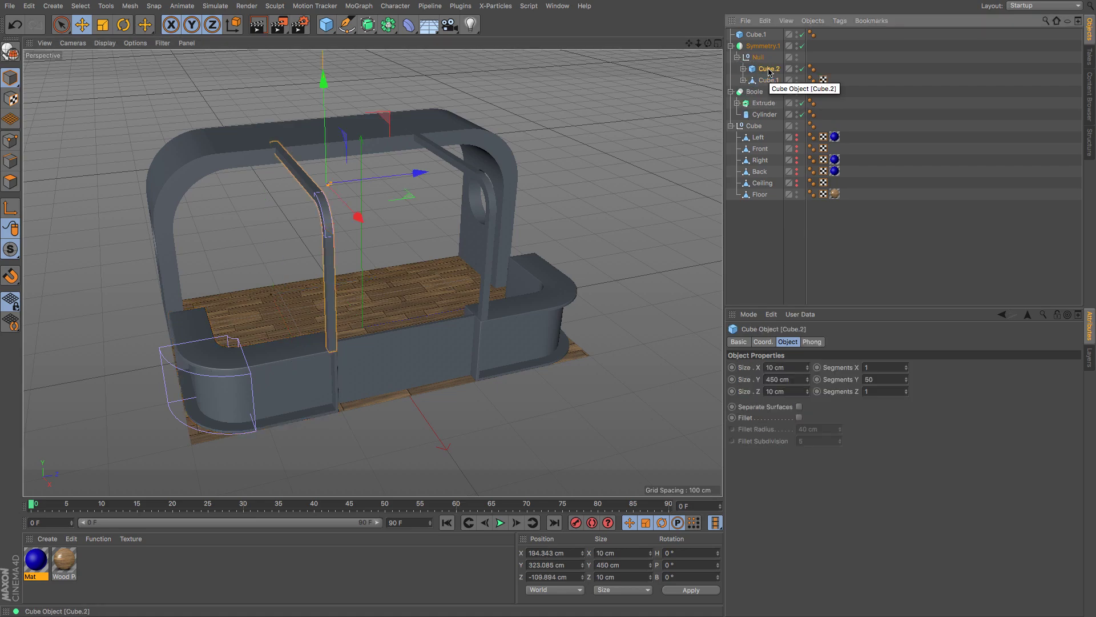
pyautogui.moveTo(769, 69); pyautogui.dragTo(768, 67)
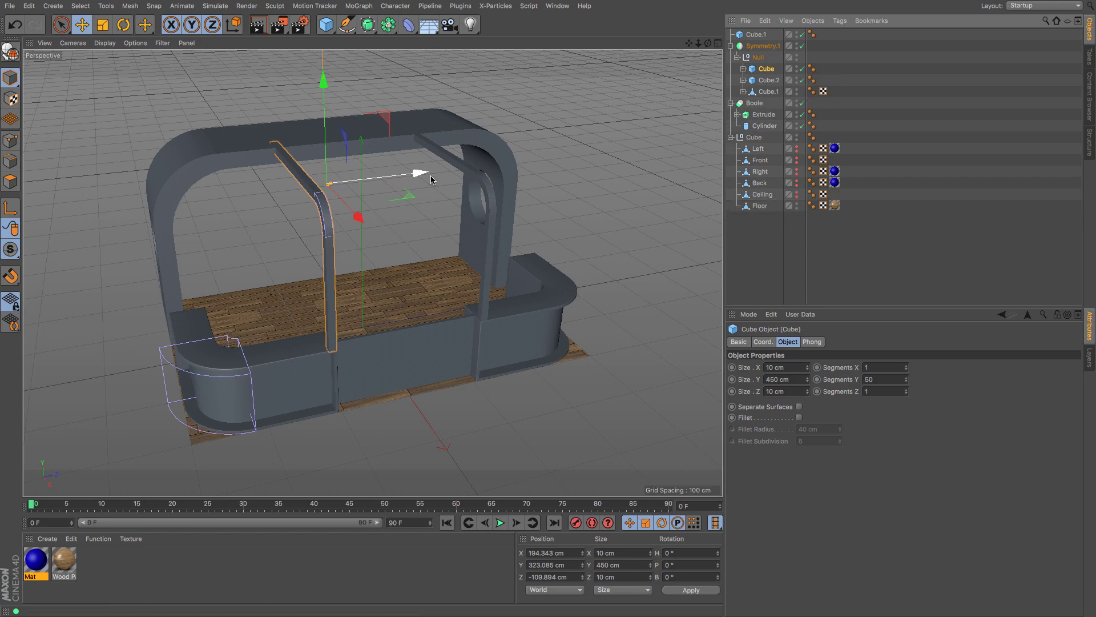
pyautogui.moveTo(428, 176); pyautogui.dragTo(353, 192)
pyautogui.moveTo(708, 43)
pyautogui.mouseDown()
pyautogui.moveTo(373, 272)
pyautogui.moveTo(701, 45)
pyautogui.moveTo(691, 41)
pyautogui.moveTo(372, 273)
pyautogui.moveTo(708, 47)
pyautogui.mouseUp()
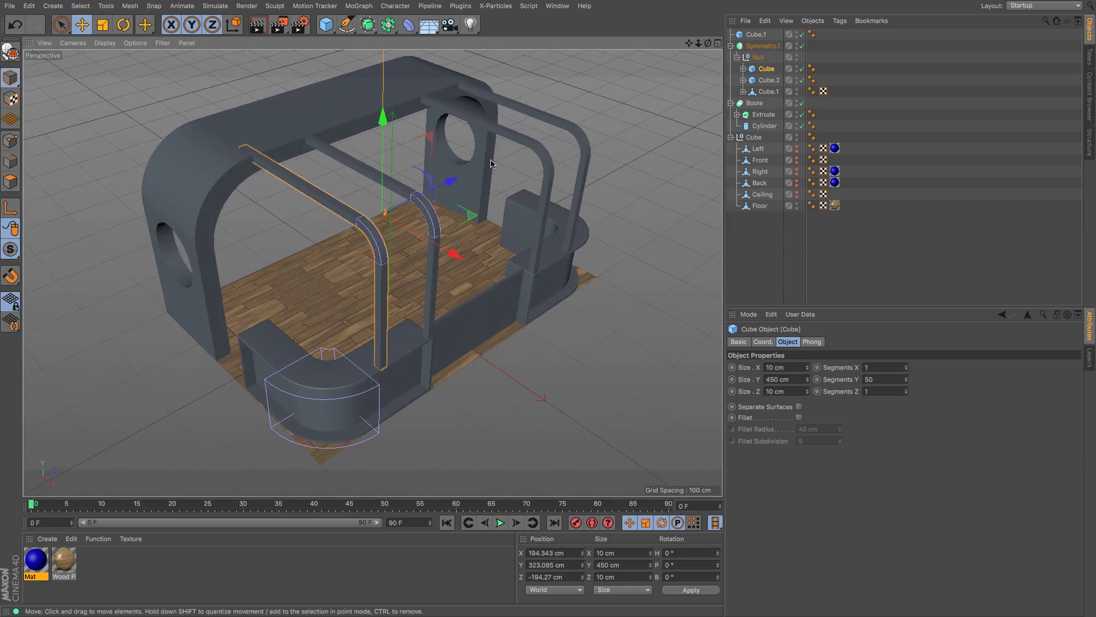
# Step: Draw a Bezier spline outline in the top view along the room's back edge, from about Z 283 to -275 cm, with its middle bulging inward
pyautogui.press('F2')
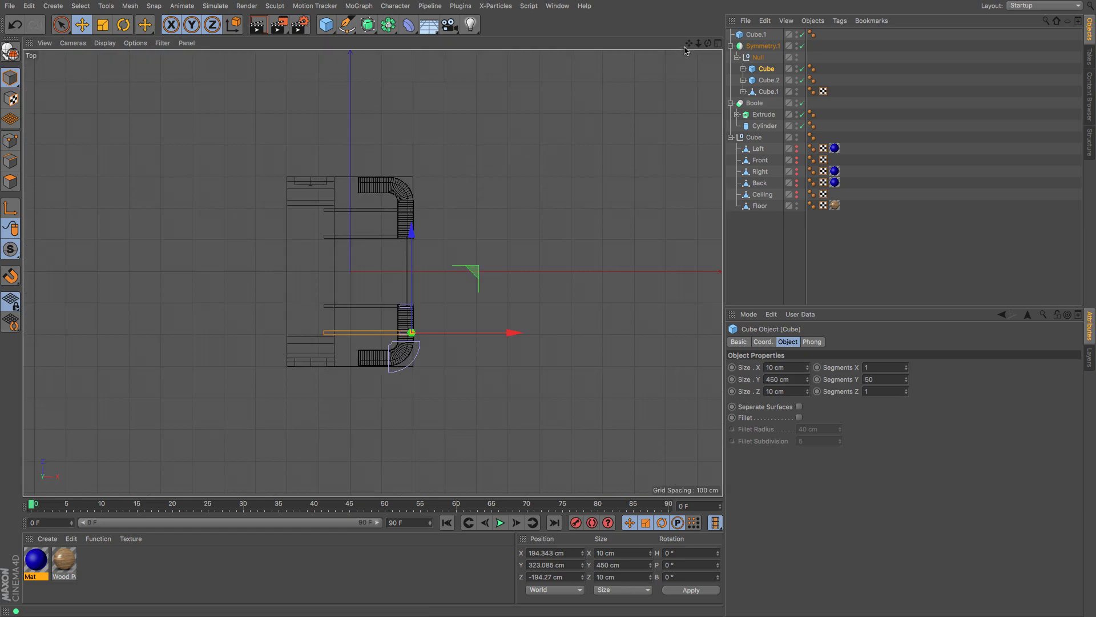
pyautogui.moveTo(698, 43); pyautogui.dragTo(682, 66)
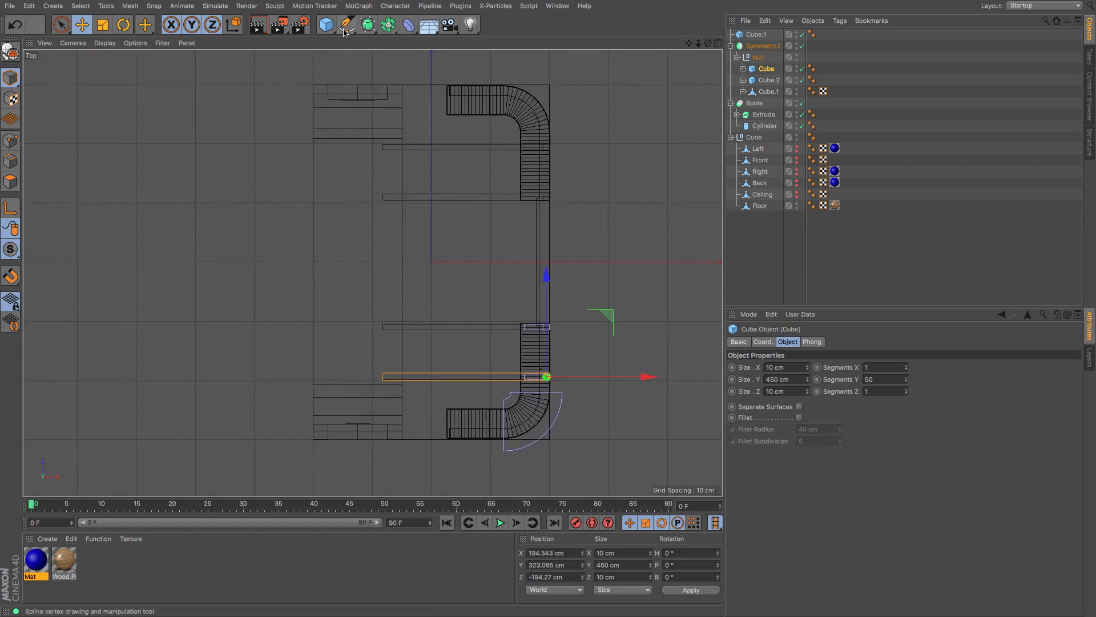
pyautogui.moveTo(346, 25); pyautogui.dragTo(371, 43)
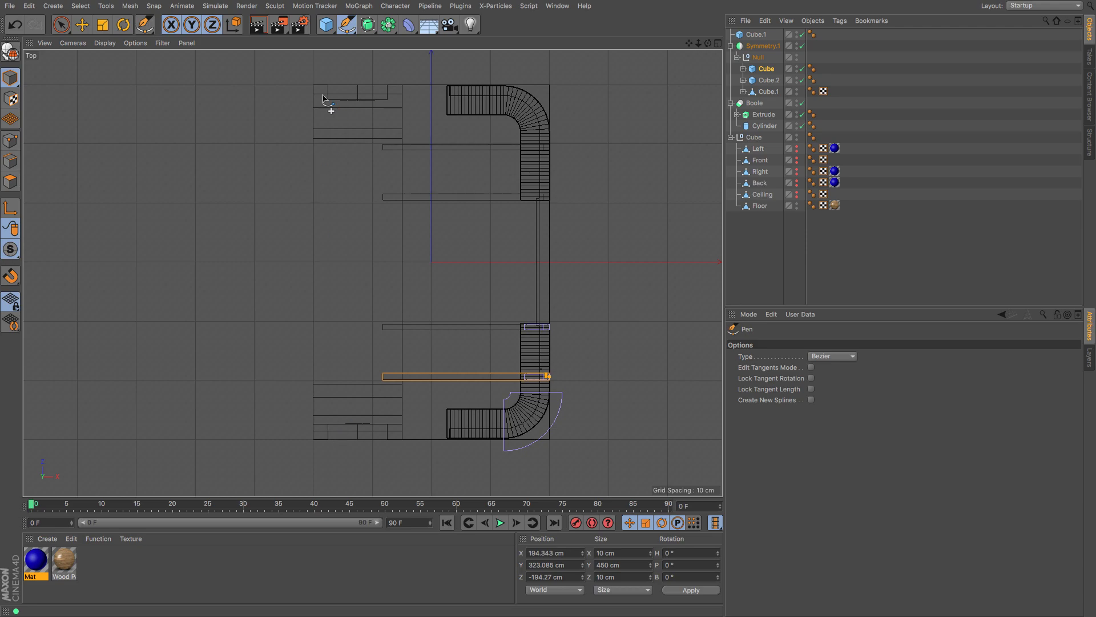
pyautogui.press('F1')
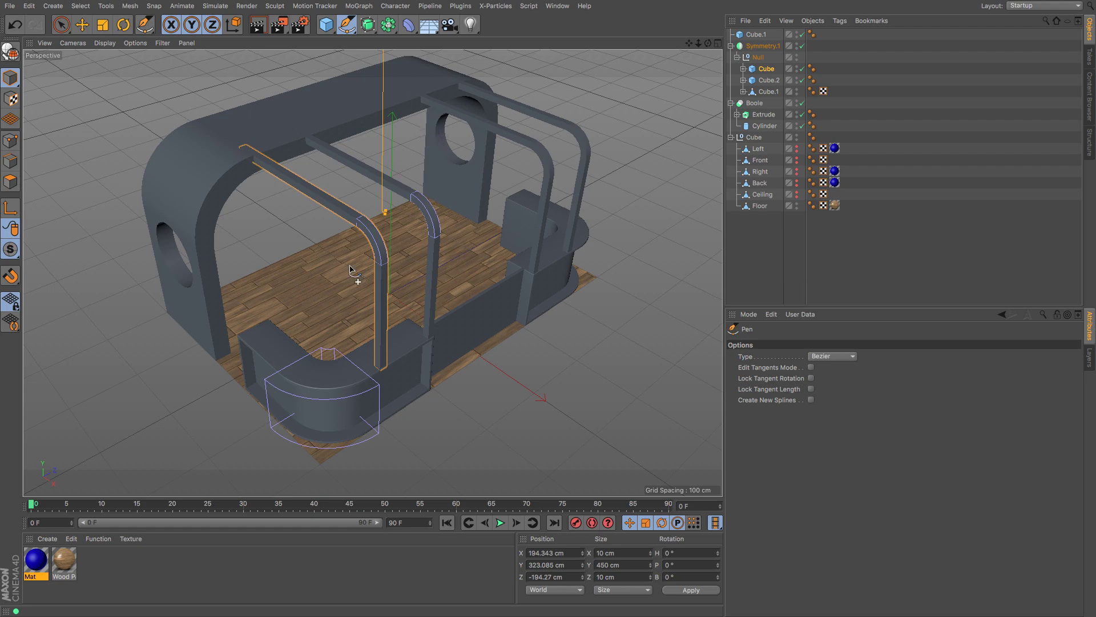
pyautogui.press('F2')
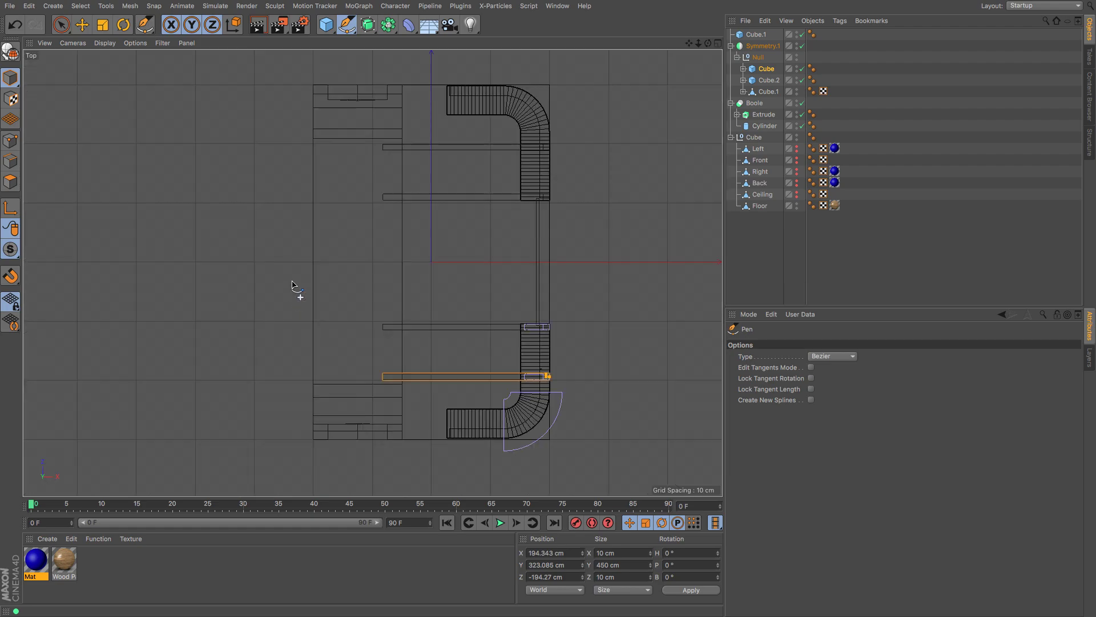
pyautogui.click(318, 96)
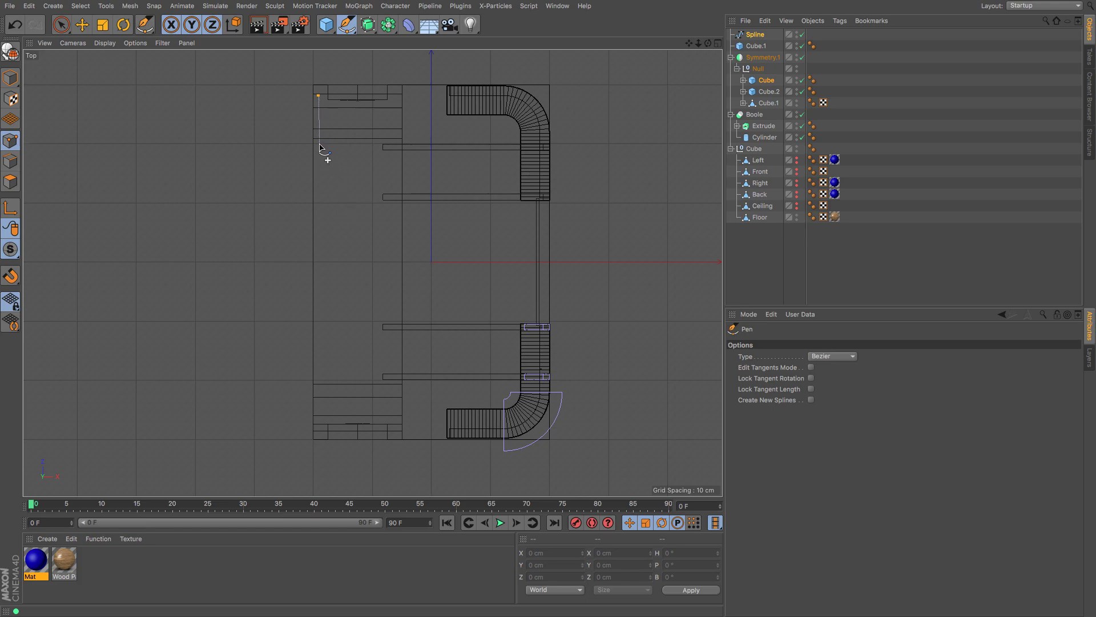
pyautogui.click(318, 143)
pyautogui.moveTo(349, 264); pyautogui.dragTo(349, 328)
pyautogui.click(321, 381)
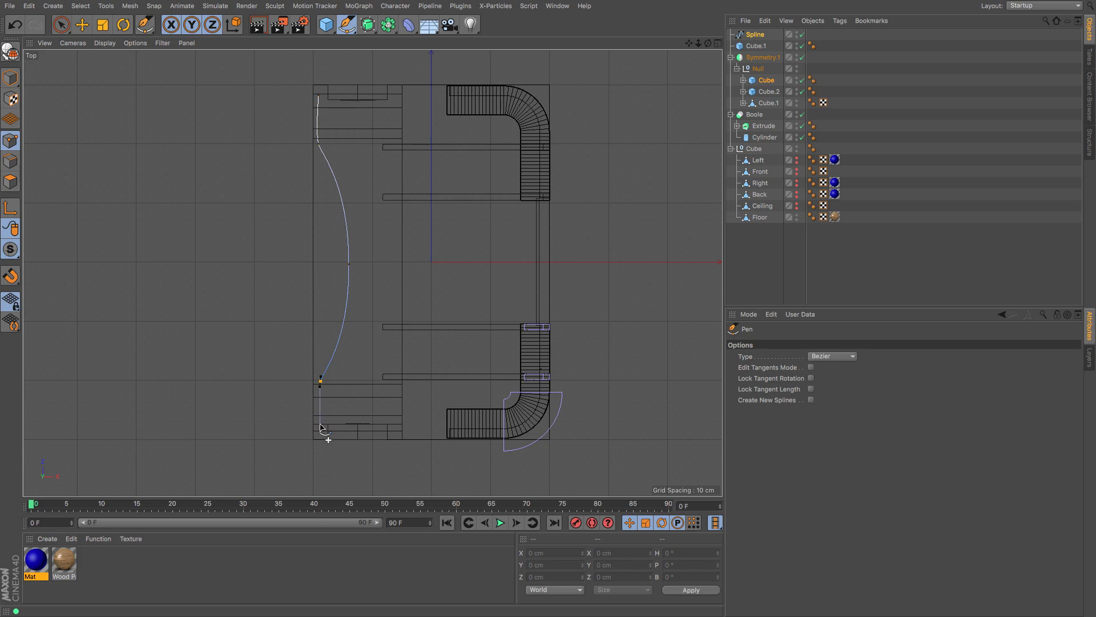
pyautogui.click(320, 425)
pyautogui.click(313, 424)
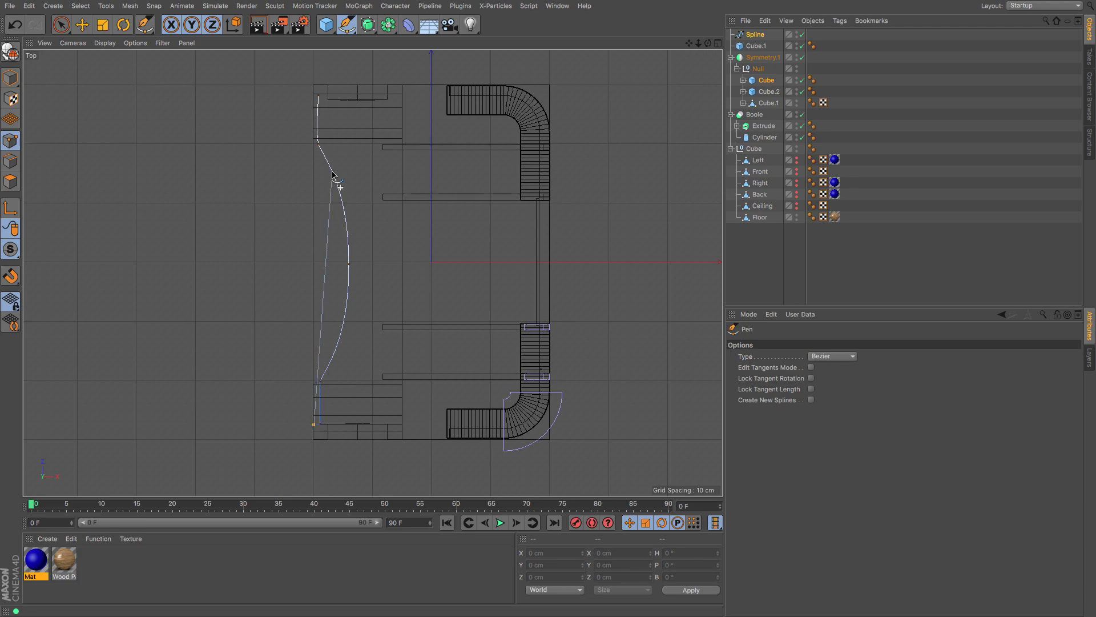
pyautogui.click(317, 98)
# Step: End the Pen drawing, select the new spline object and enable Close Spline
pyautogui.press('space')
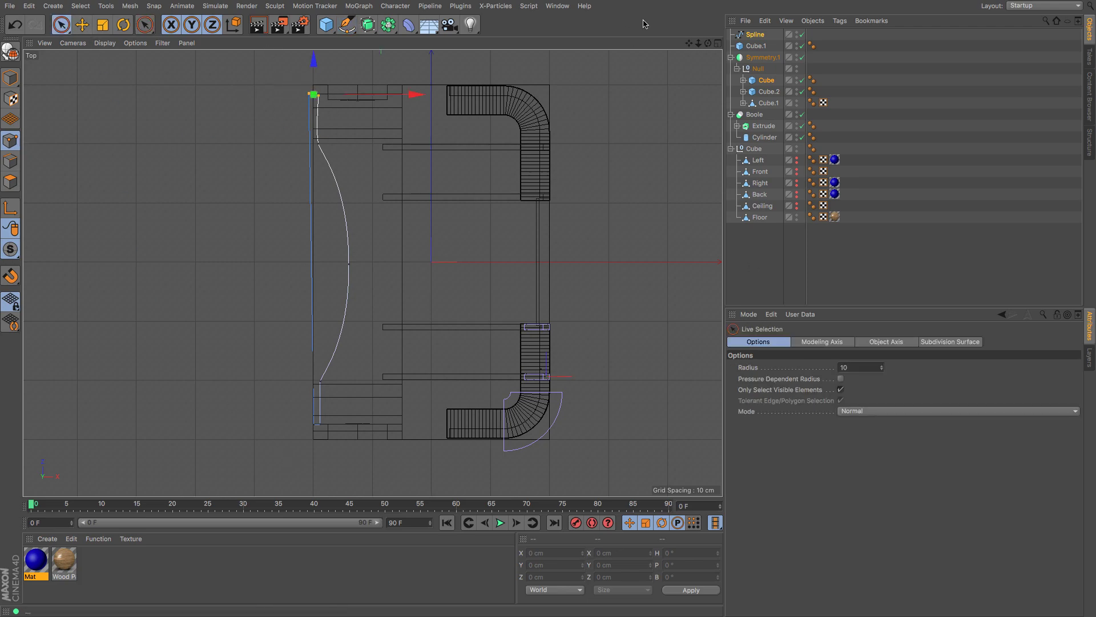
pyautogui.click(755, 34)
pyautogui.click(803, 378)
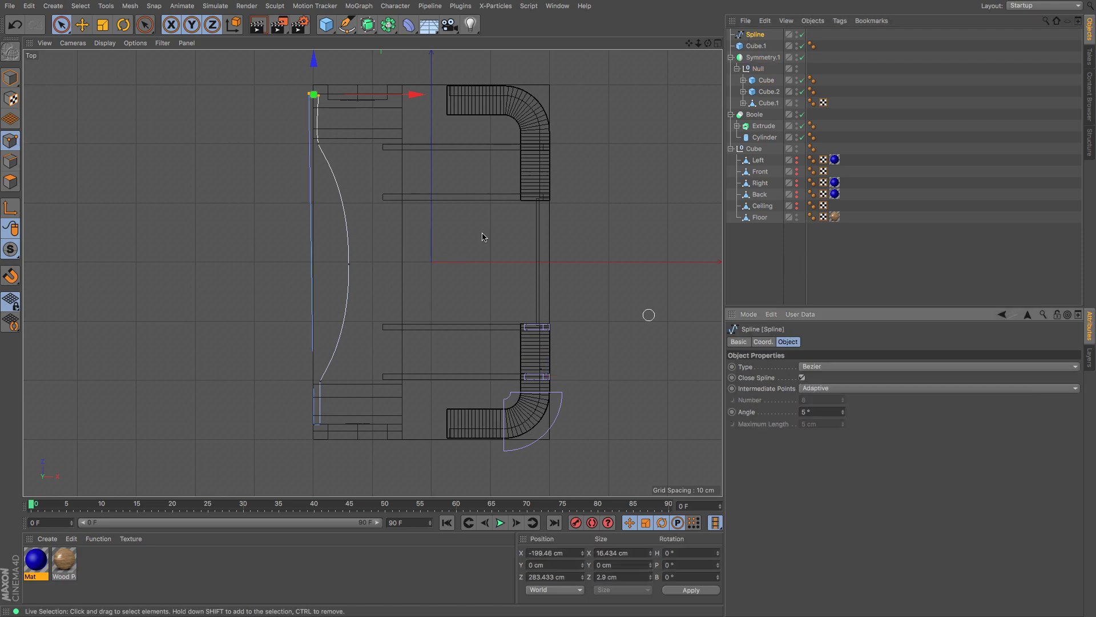
# Step: Flatten the spline's two end points on the positive Z side to 0 cm in Z and position them at X -200 cm, Z 285 cm
pyautogui.click(351, 123)
pyautogui.click(316, 95)
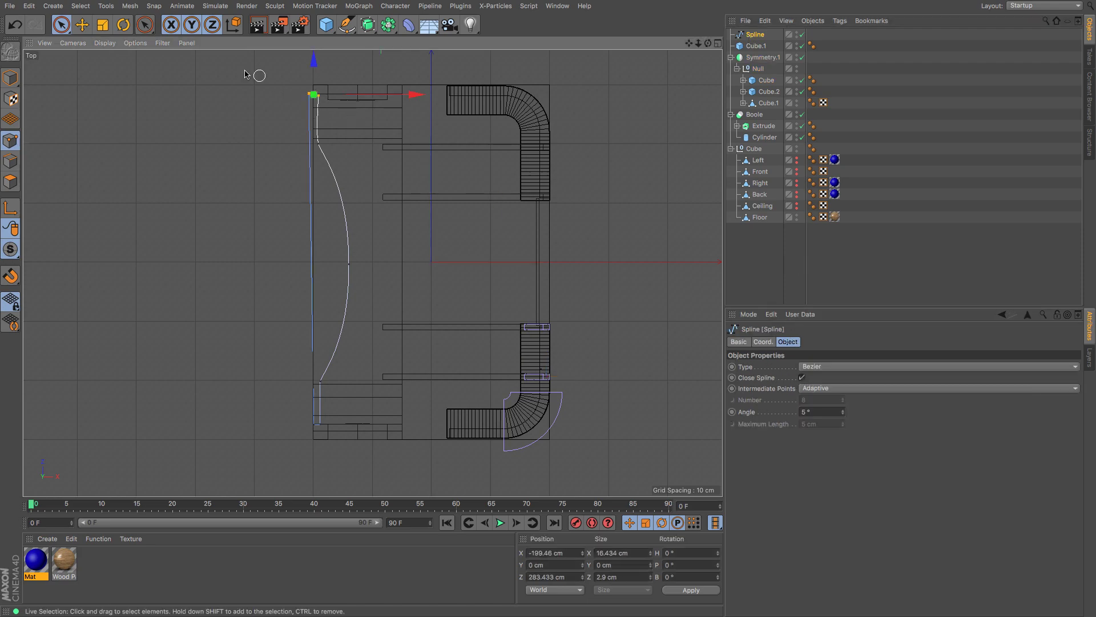
pyautogui.press('t')
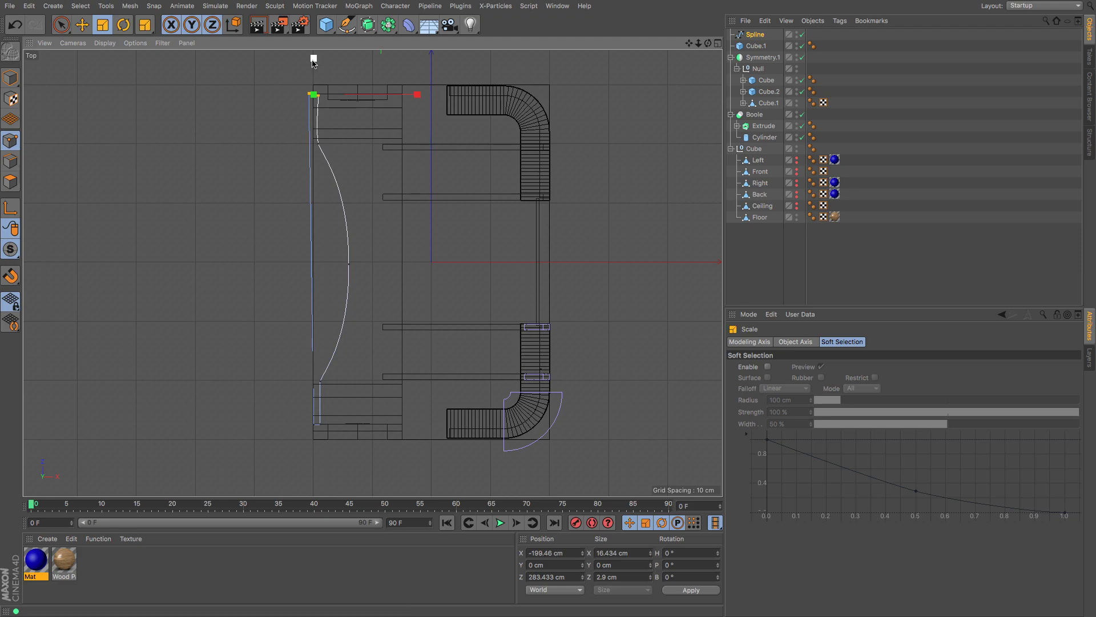
pyautogui.moveTo(314, 60); pyautogui.dragTo(317, 91)
pyautogui.doubleClick(555, 553)
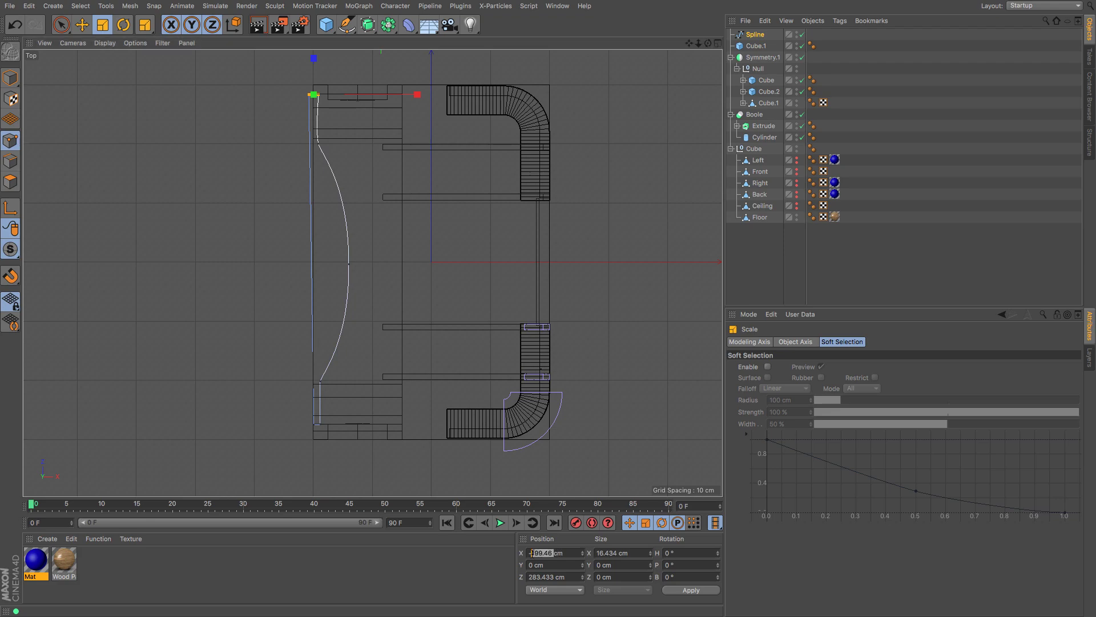
pyautogui.write('1')
pyautogui.doubleClick(552, 576)
pyautogui.write('28')
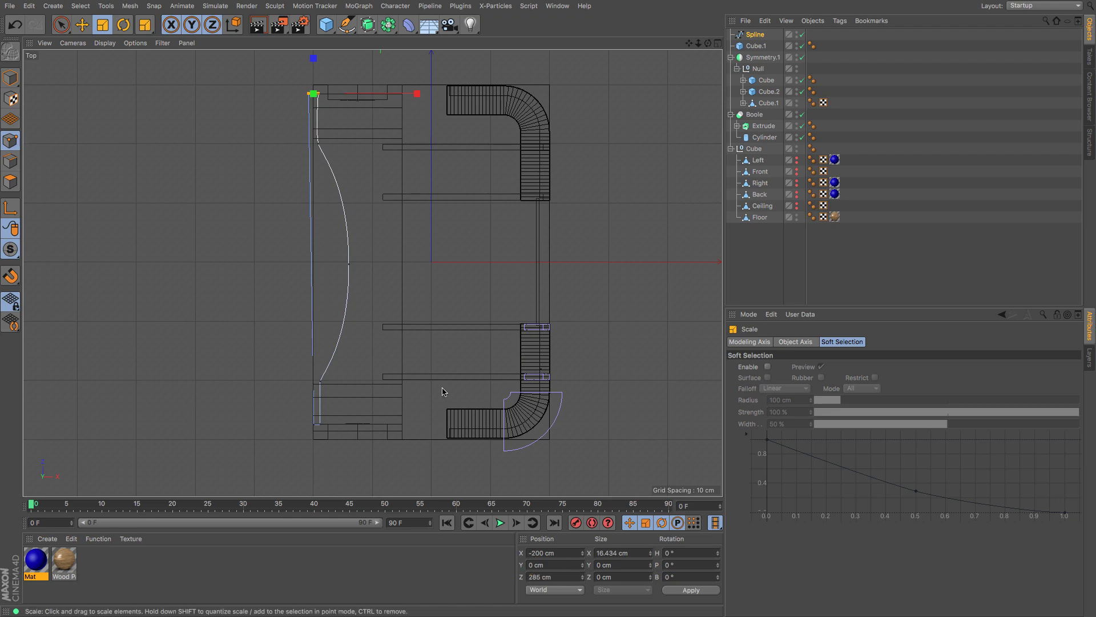
# Step: Select the spline's two end points on the negative Z side, flatten them to 0 cm in Z and position them at Z -285 cm
pyautogui.write('9')
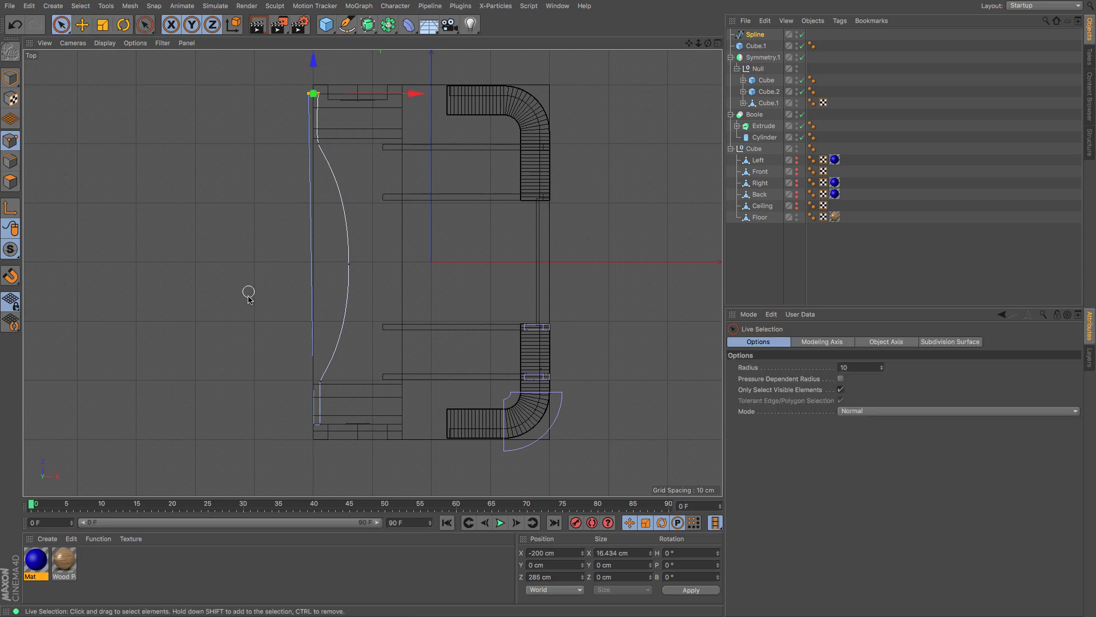
pyautogui.click(318, 425)
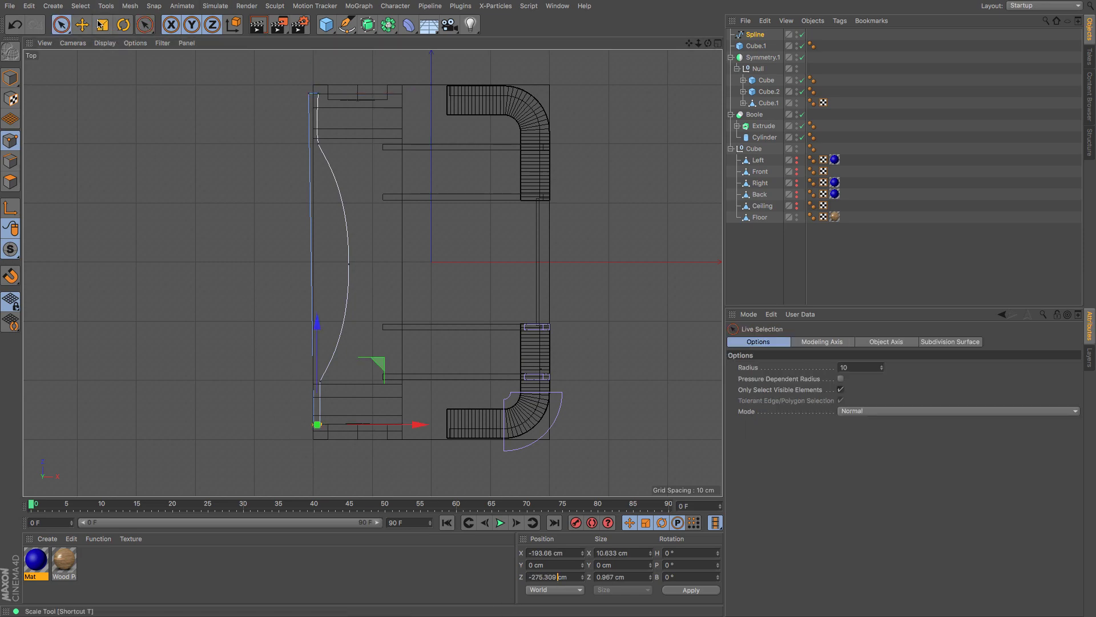
pyautogui.press('t')
pyautogui.moveTo(317, 322)
pyautogui.mouseDown()
pyautogui.moveTo(317, 311)
pyautogui.moveTo(318, 321)
pyautogui.mouseUp()
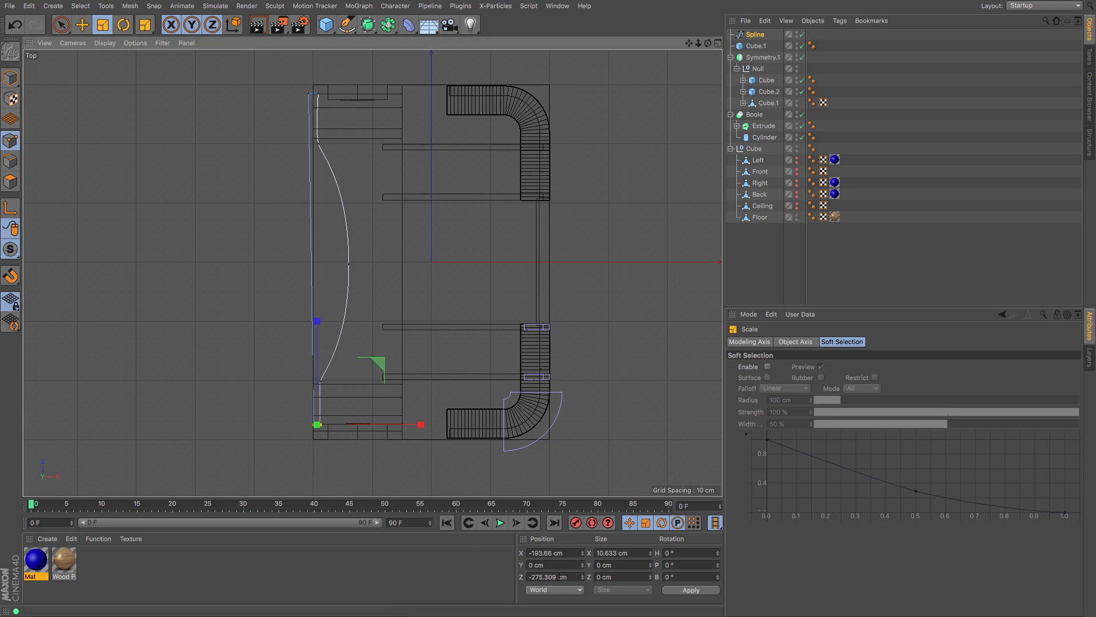
pyautogui.moveTo(558, 577); pyautogui.dragTo(543, 577)
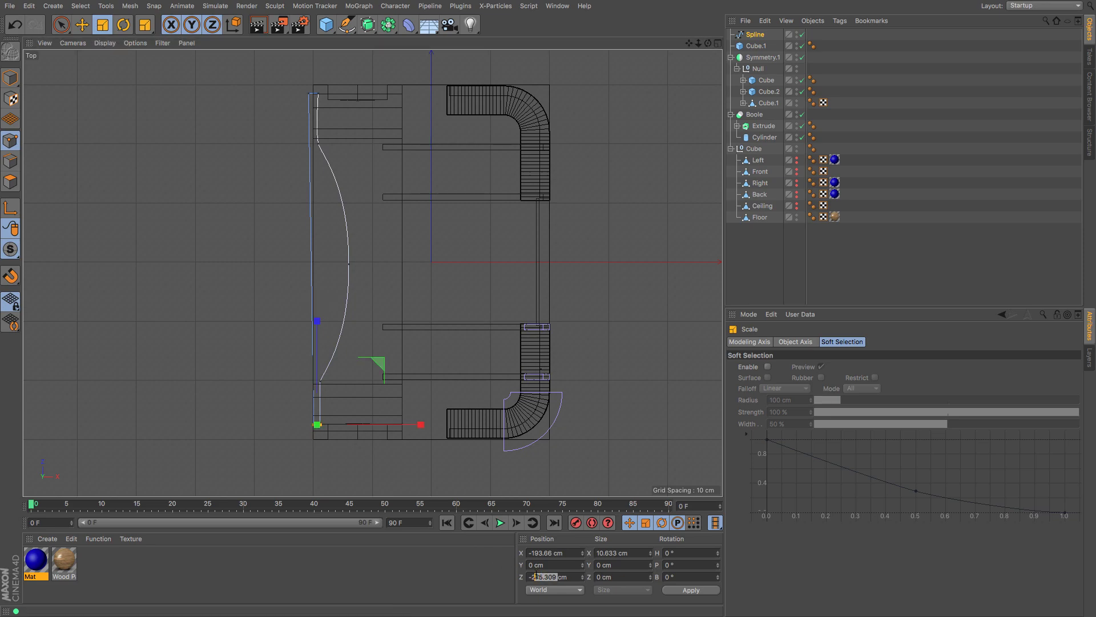
pyautogui.write('285')
pyautogui.press('Return')
# Step: Select the spline's two outer back corner points and flatten them to 0 cm in X so the back edge is straight
pyautogui.click(61, 24)
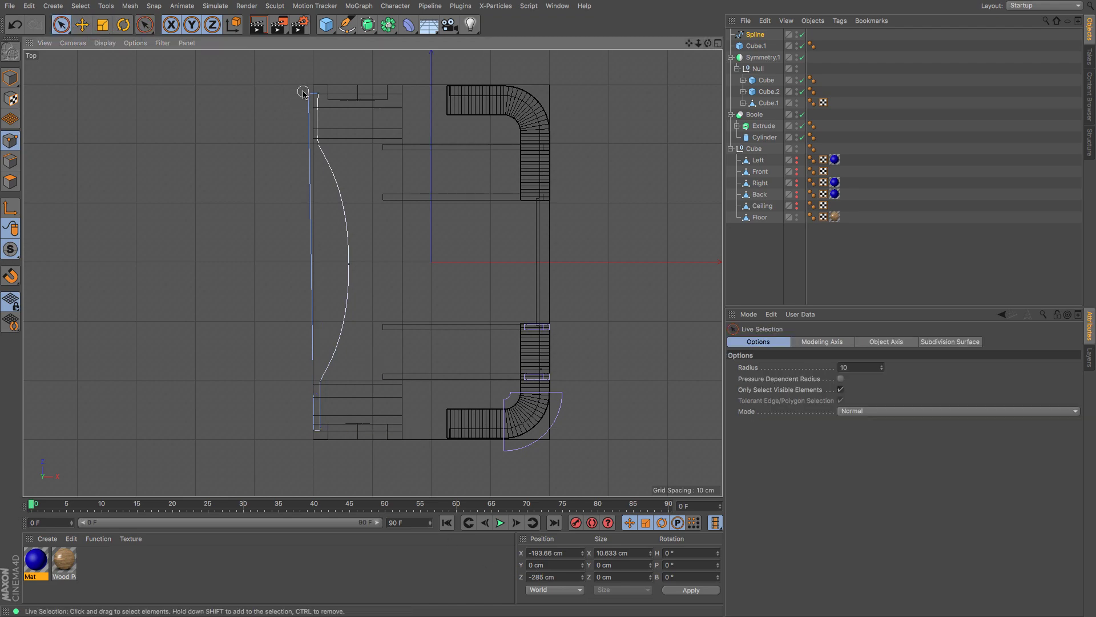
pyautogui.keyDown('shift'); pyautogui.click(312, 436); pyautogui.keyUp('shift')
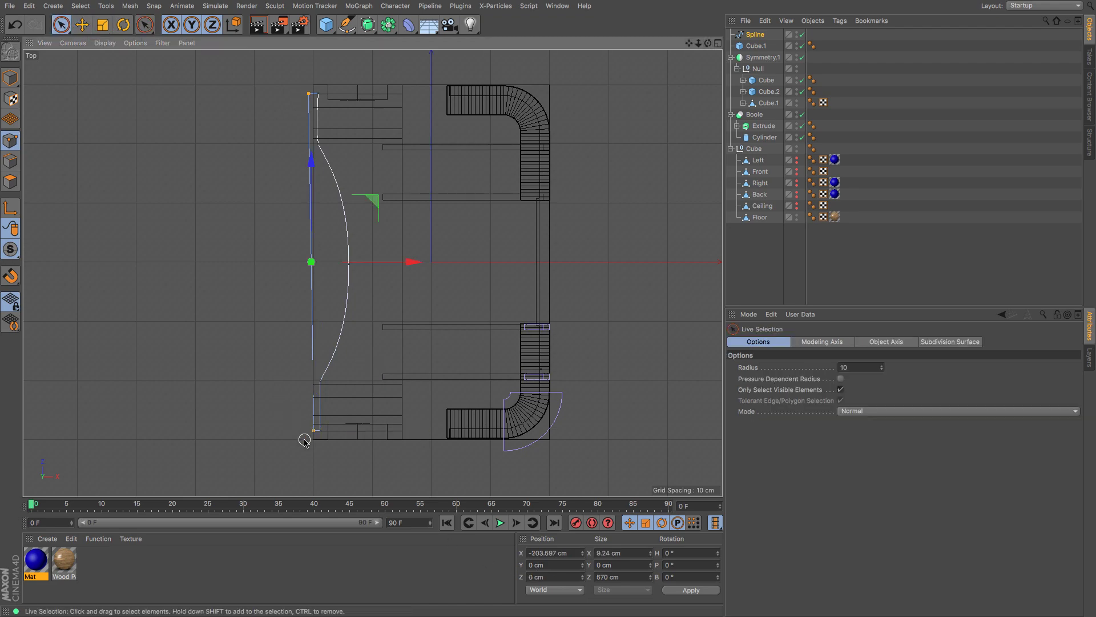
pyautogui.press('t')
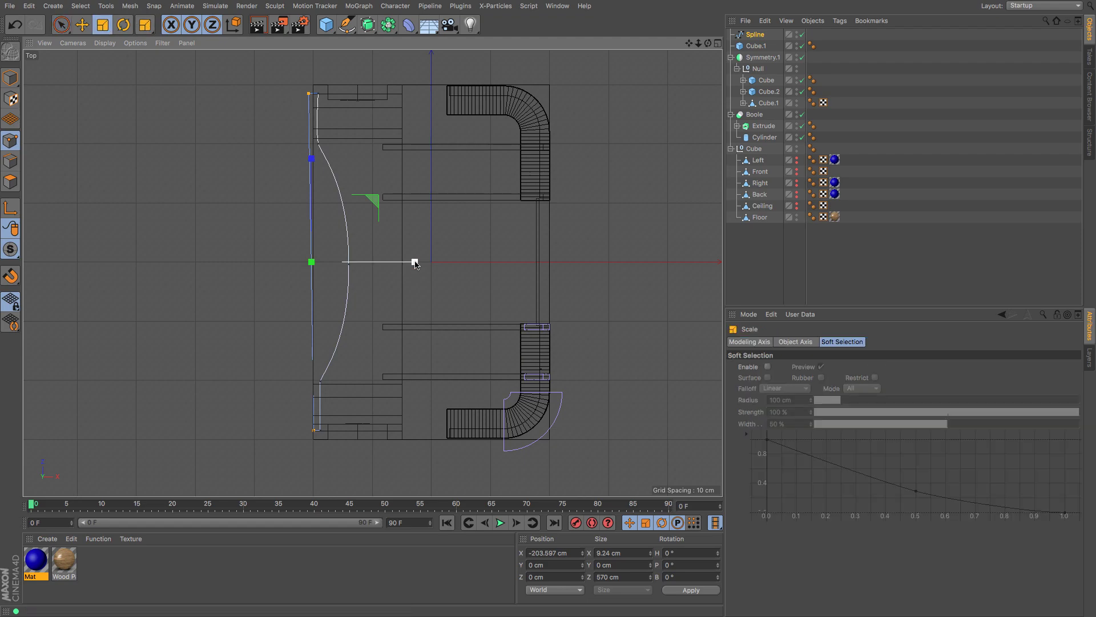
pyautogui.moveTo(416, 262); pyautogui.dragTo(313, 272)
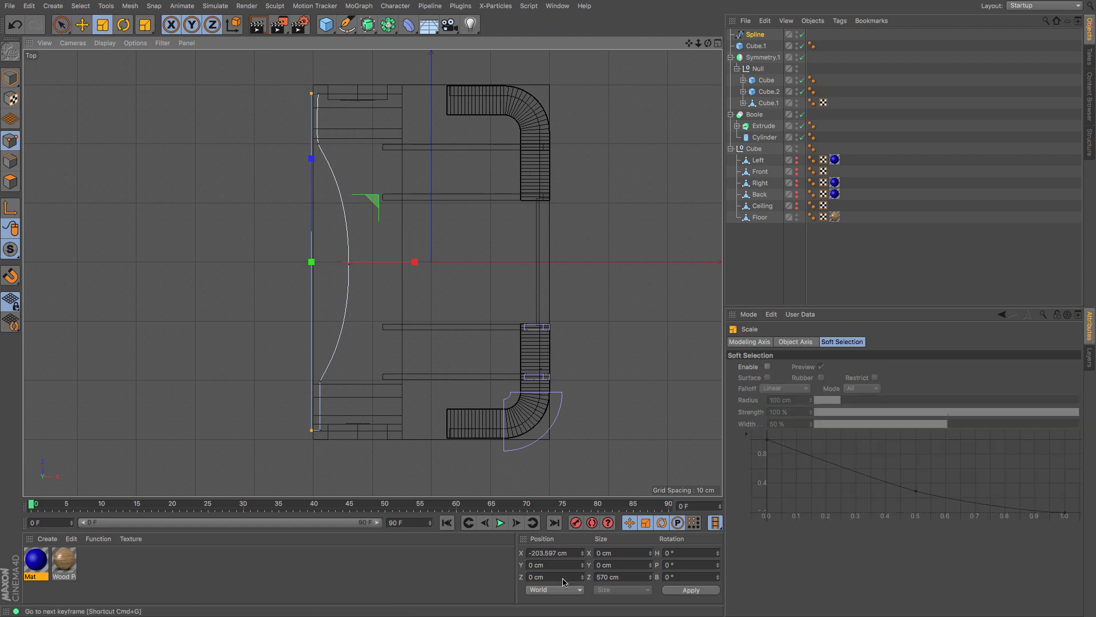
# Step: Set the X position of the spline's two selected end points to -200 cm
pyautogui.moveTo(558, 553); pyautogui.dragTo(540, 553)
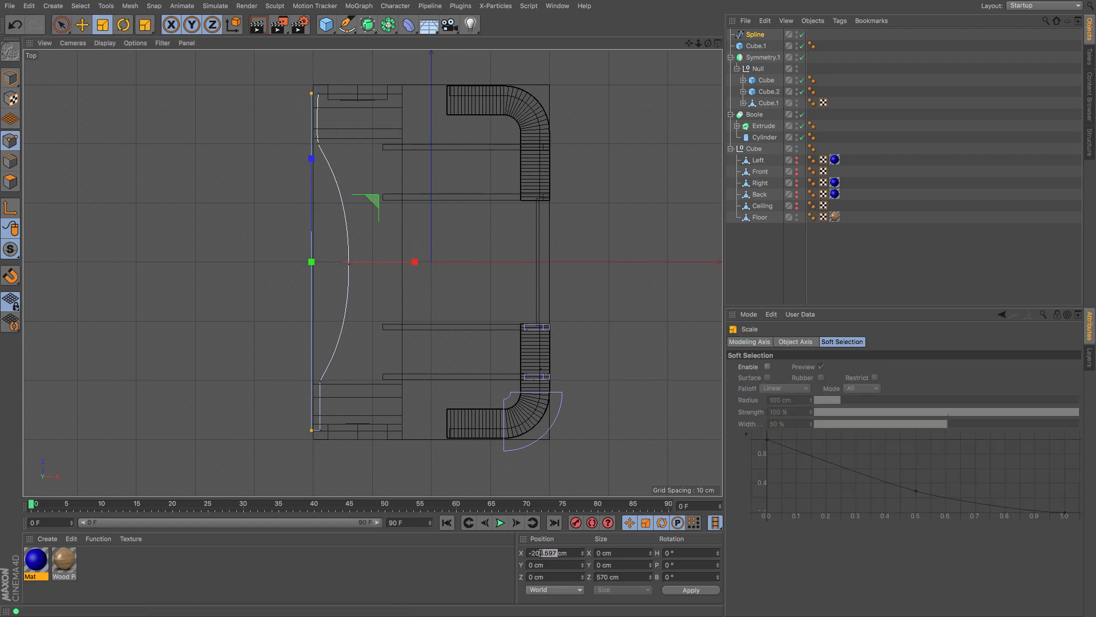
pyautogui.write('0')
pyautogui.press('Return')
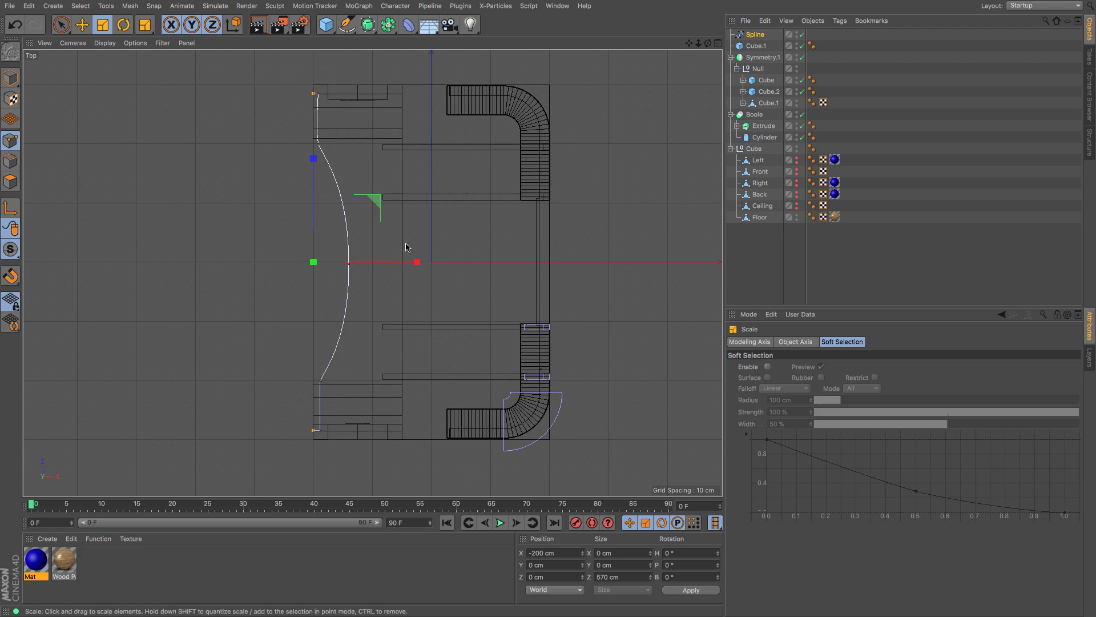
# Step: Position the spline's upper inner point at X -190 cm and Z 200 cm
pyautogui.click(61, 25)
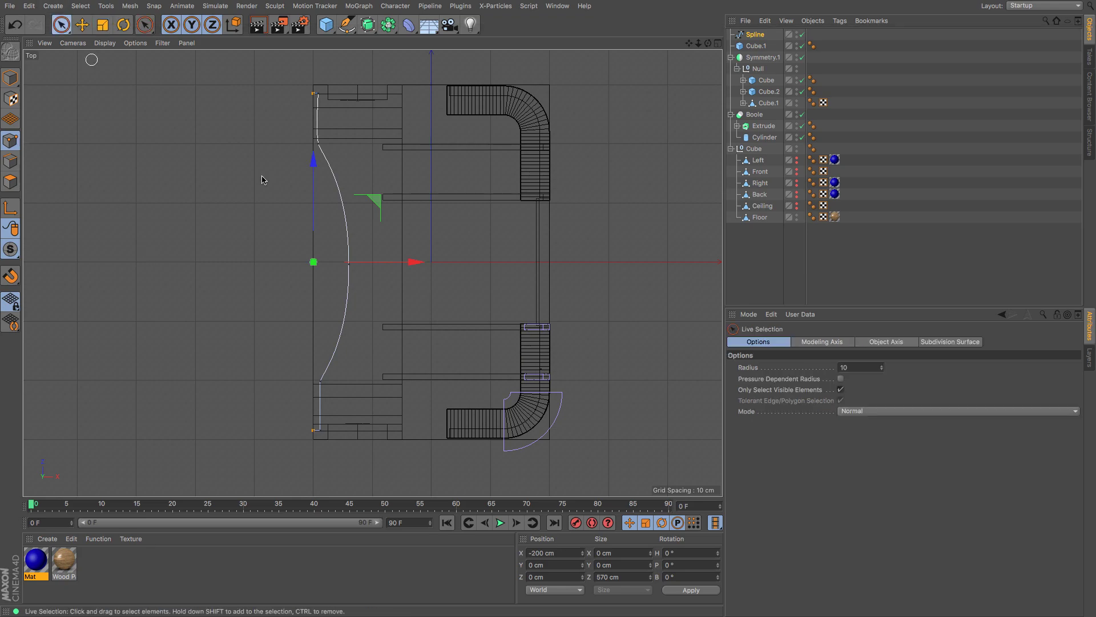
pyautogui.click(319, 144)
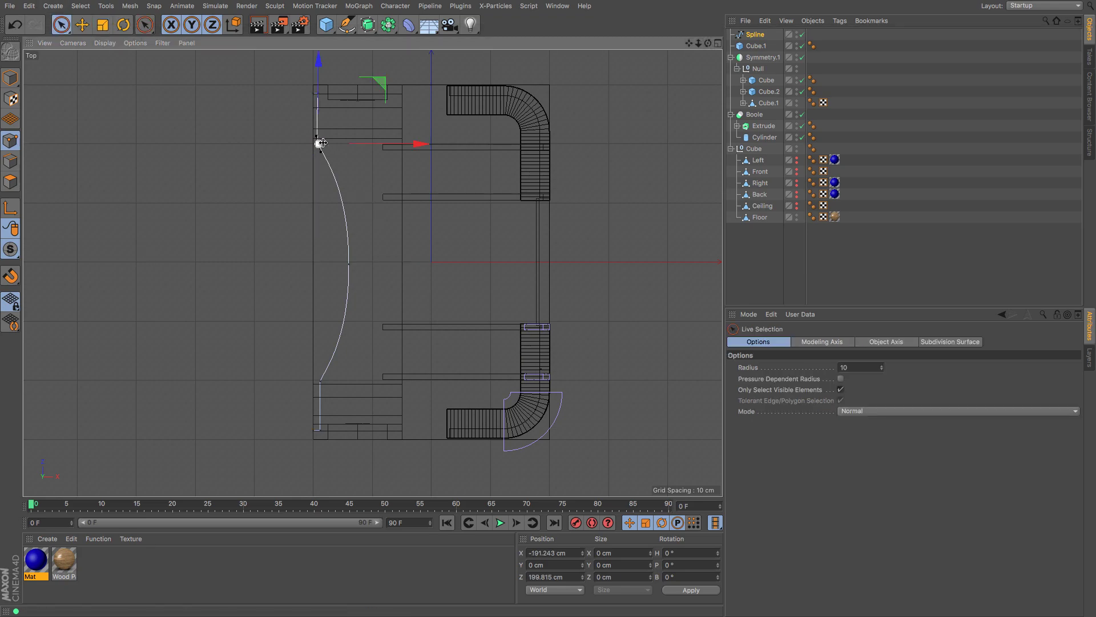
pyautogui.doubleClick(549, 552)
pyautogui.write('0')
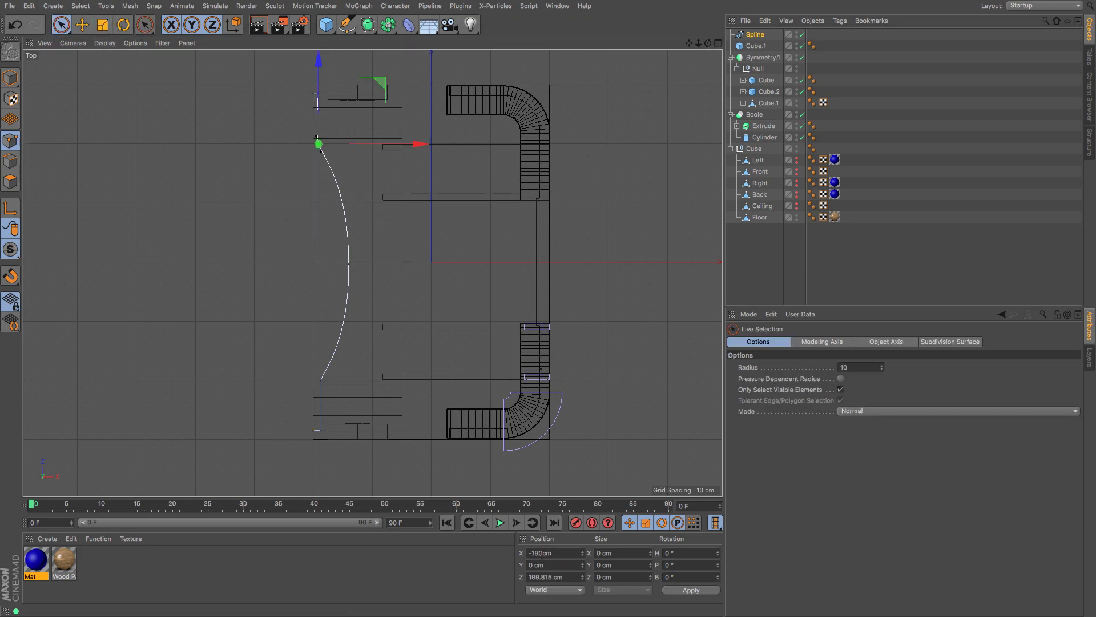
pyautogui.press('Tab')
pyautogui.press('Tab')
pyautogui.write('2')
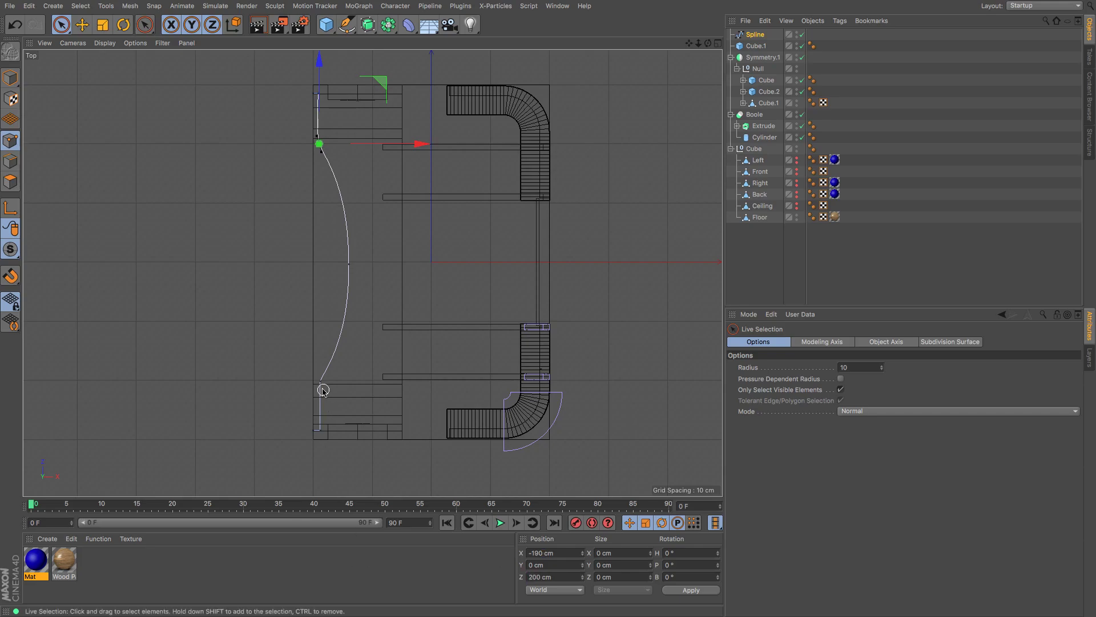
# Step: Position the spline's lower inner point at X -190 cm and Z -200 cm, and deselect it
pyautogui.click(321, 382)
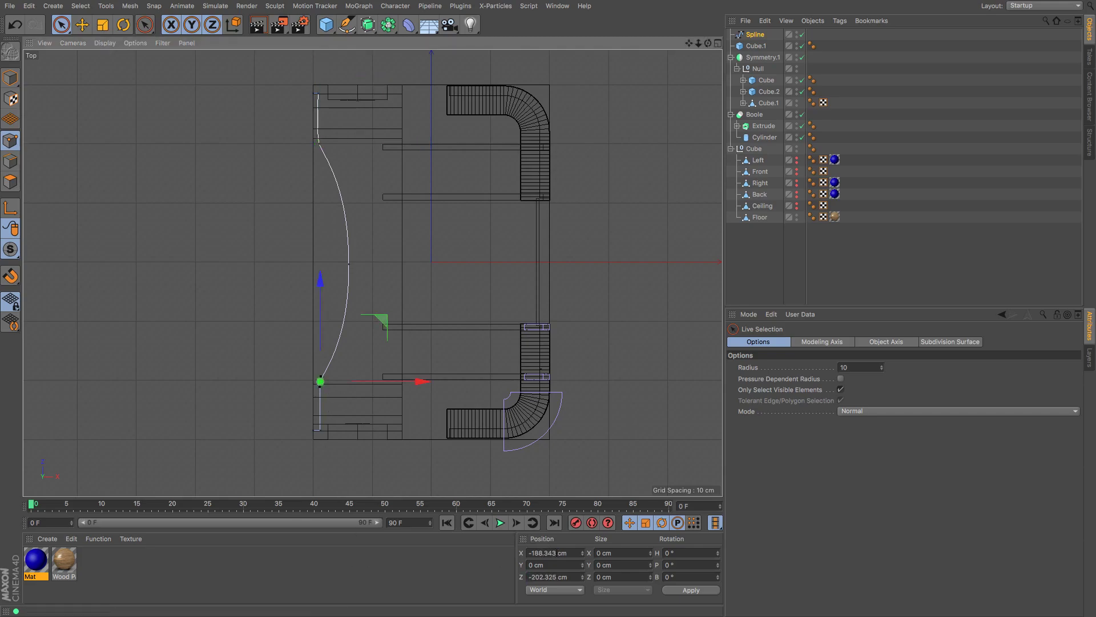
pyautogui.moveTo(556, 553); pyautogui.dragTo(542, 553)
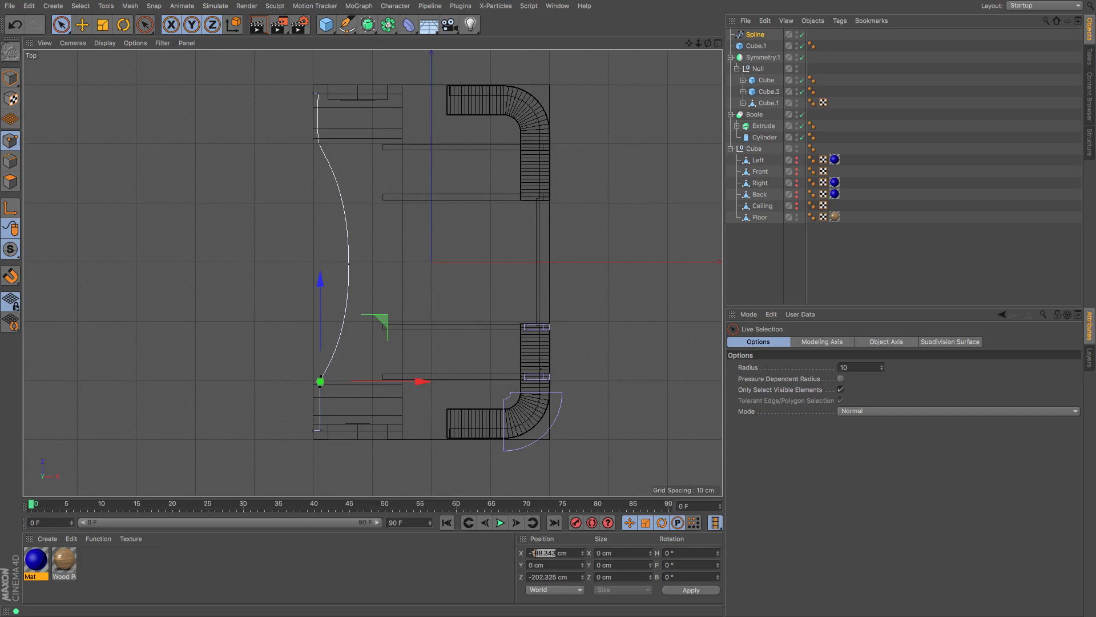
pyautogui.write('30')
pyautogui.moveTo(557, 576); pyautogui.dragTo(540, 576)
pyautogui.write('0')
pyautogui.press('Return')
pyautogui.click(451, 280)
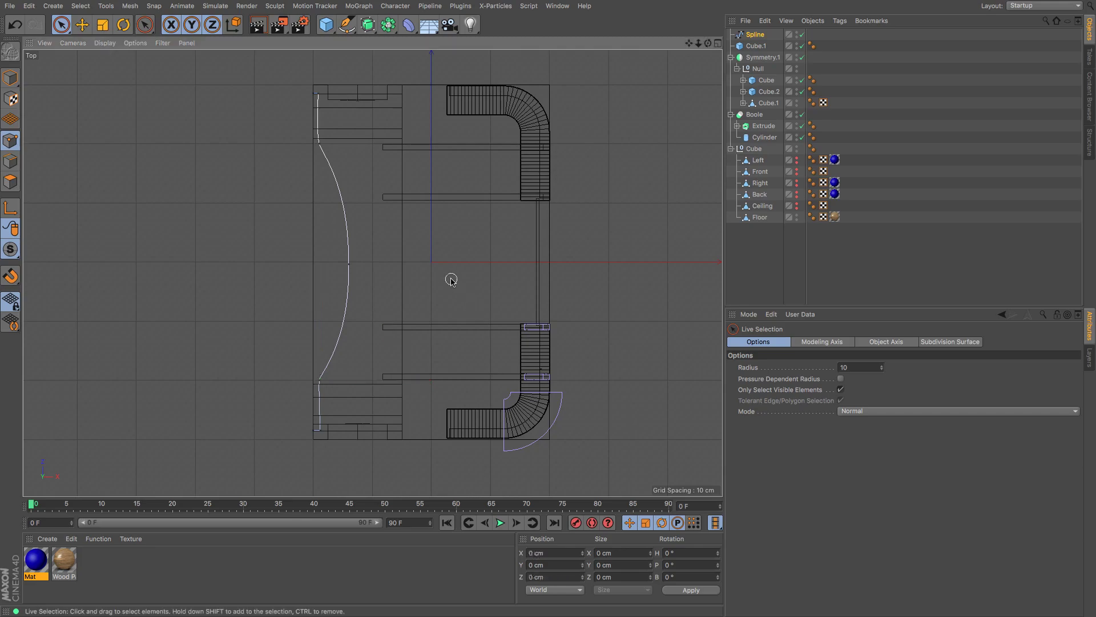
# Step: Check the coordinates and tangents of the upper inner spline point, and the coordinates of the lower one
pyautogui.press('e')
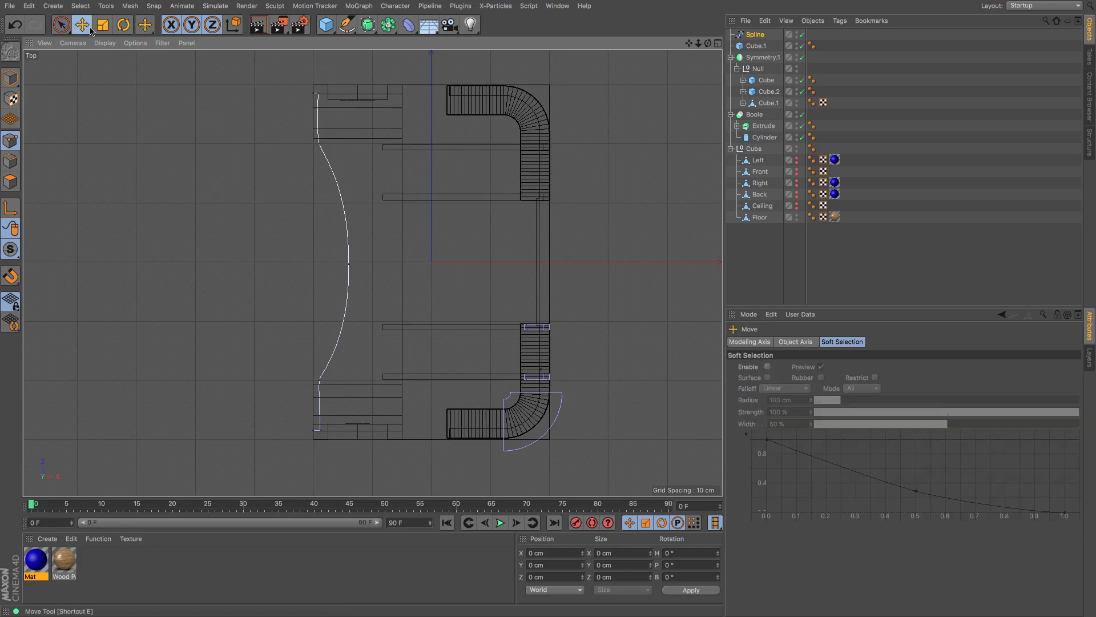
pyautogui.click(319, 145)
pyautogui.doubleClick(320, 145)
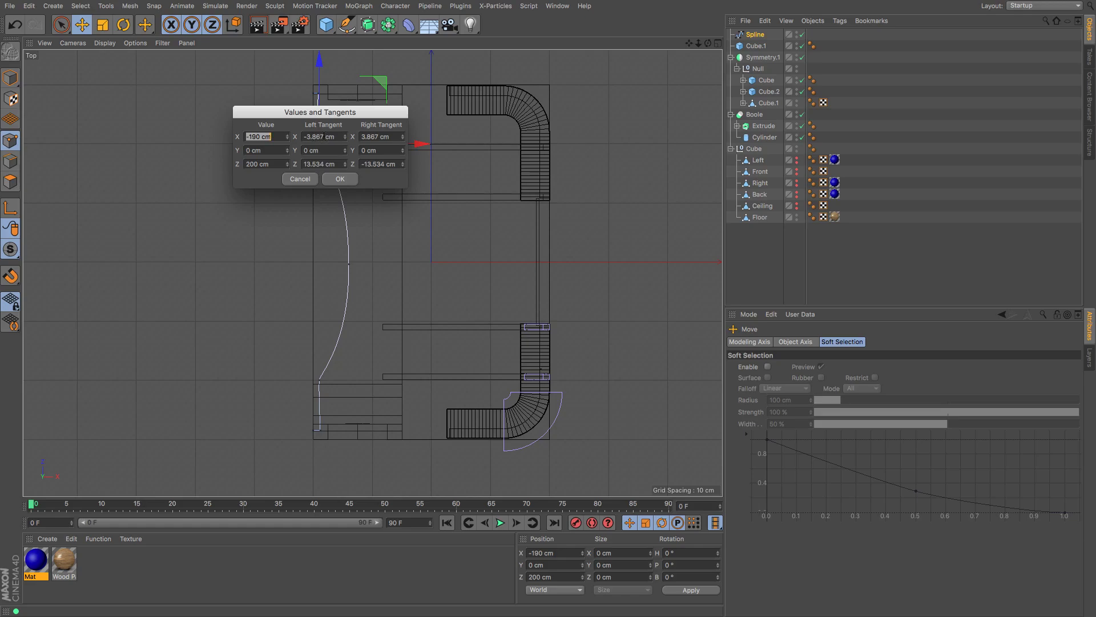
pyautogui.click(304, 180)
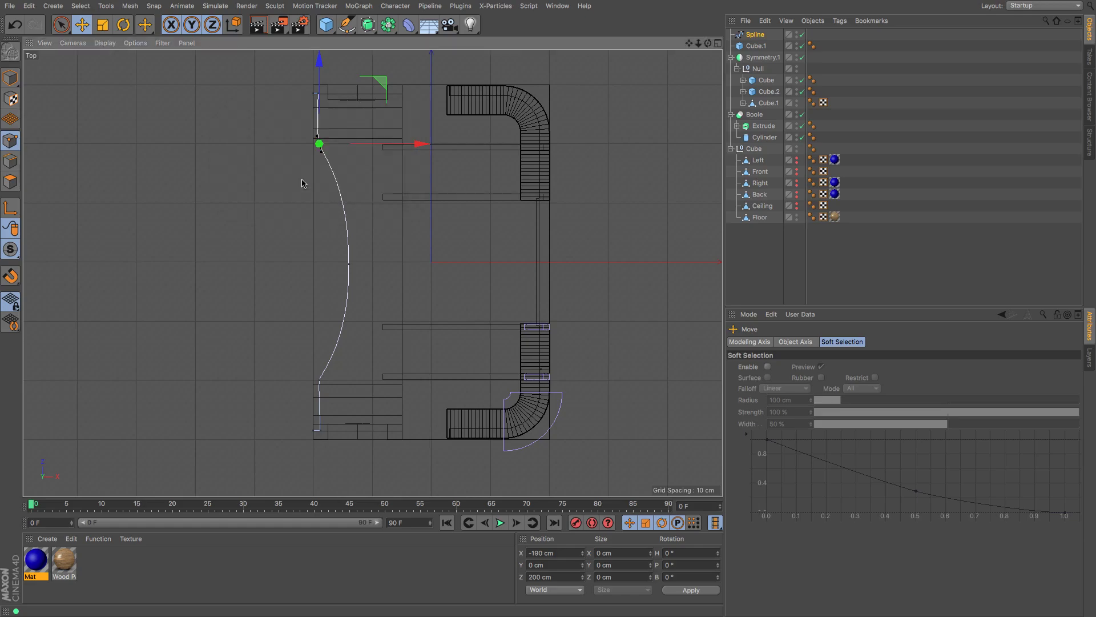
pyautogui.click(318, 381)
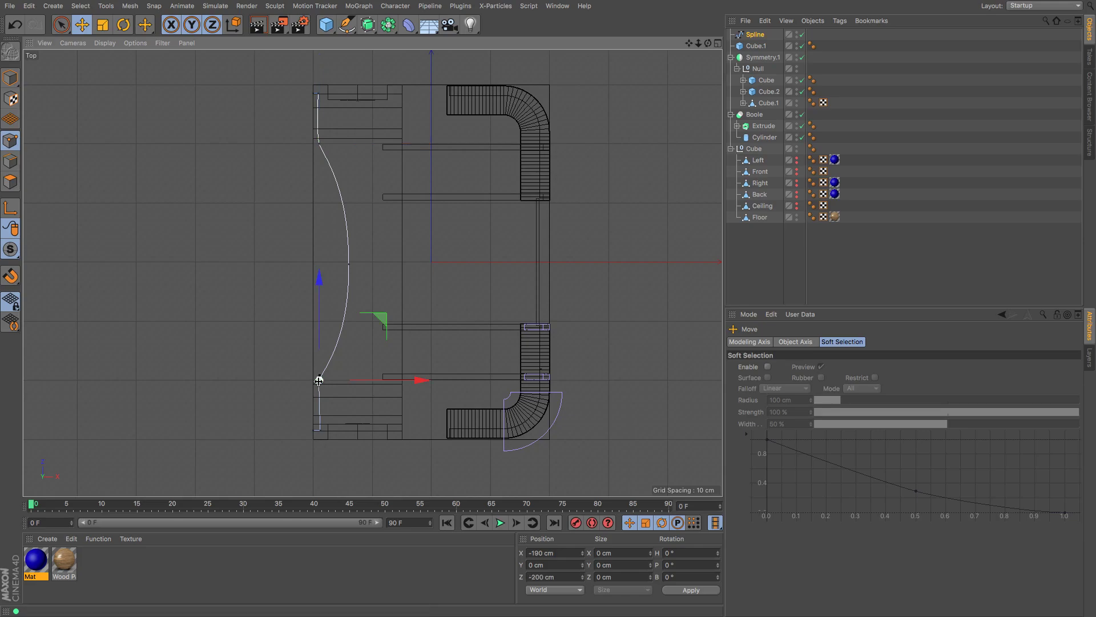
# Step: Position the middle point of the spline's curve at X -150 cm and Z 0 cm, and deselect it
pyautogui.keyDown('ctrl'); pyautogui.click(348, 264); pyautogui.keyUp('ctrl')
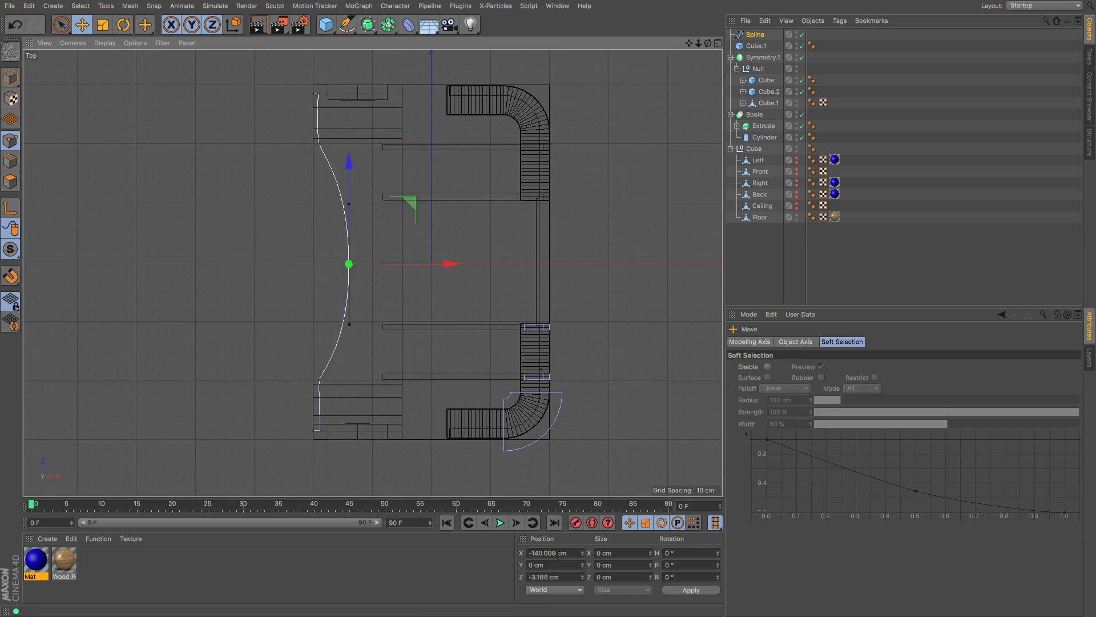
pyautogui.moveTo(558, 554); pyautogui.dragTo(542, 552)
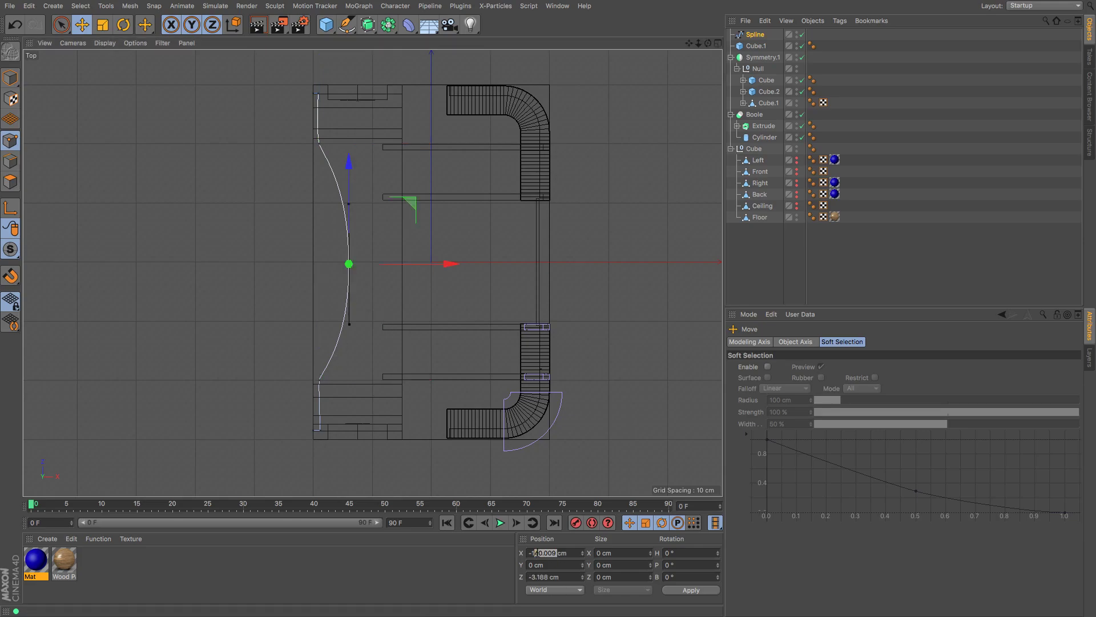
pyautogui.write('50')
pyautogui.moveTo(549, 576); pyautogui.dragTo(491, 577)
pyautogui.write('0')
pyautogui.press('Return')
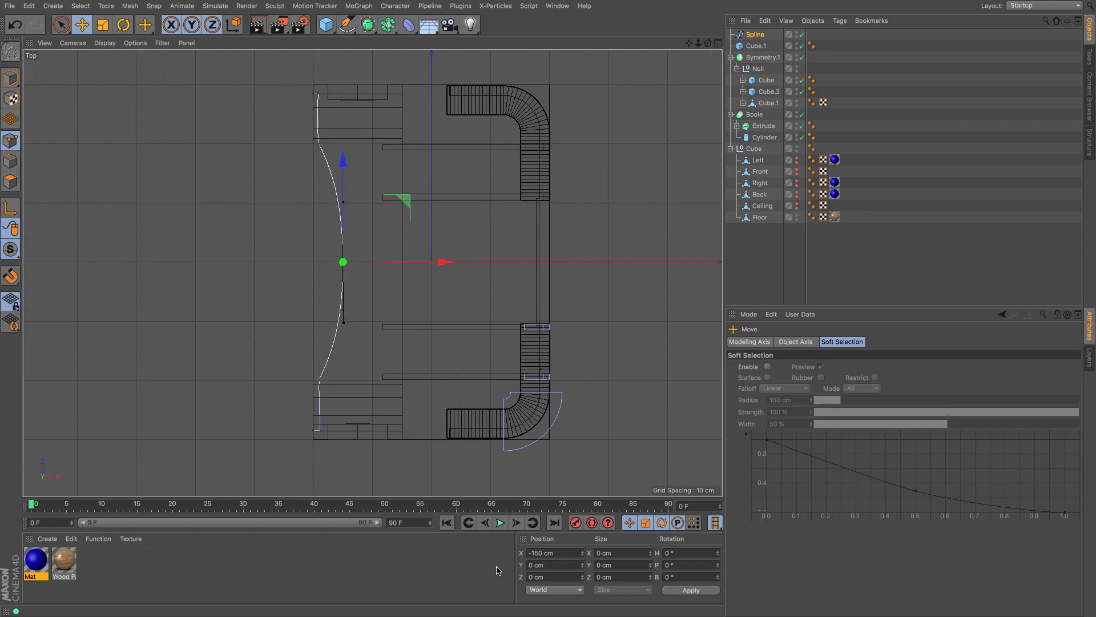
pyautogui.click(379, 300)
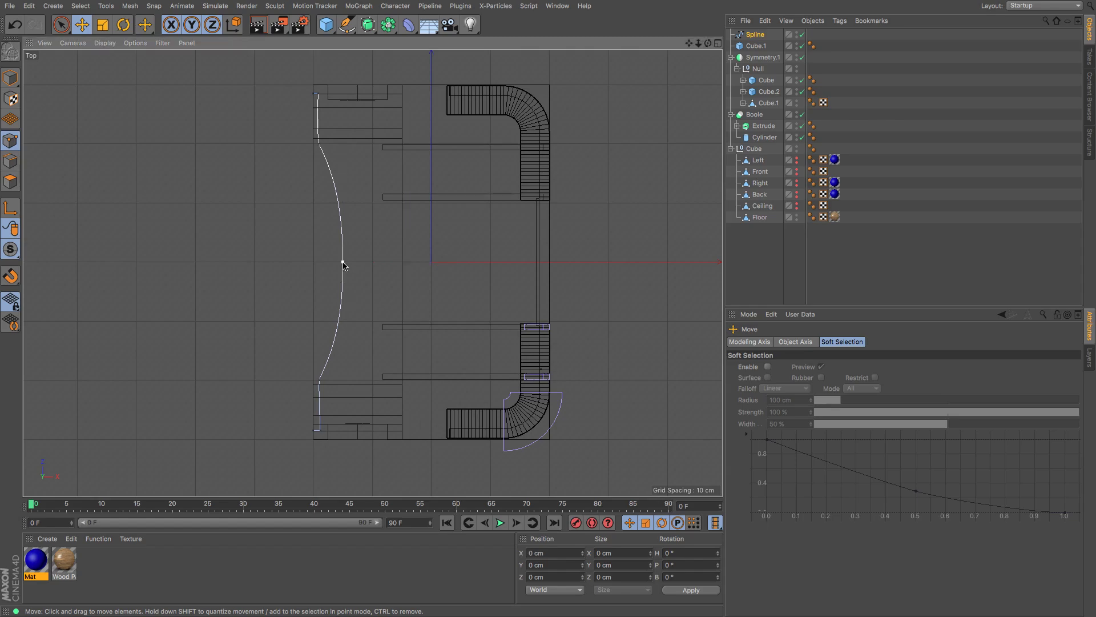
# Step: Add an Extrude generator in the perspective view and make the spline its child
pyautogui.press('F1')
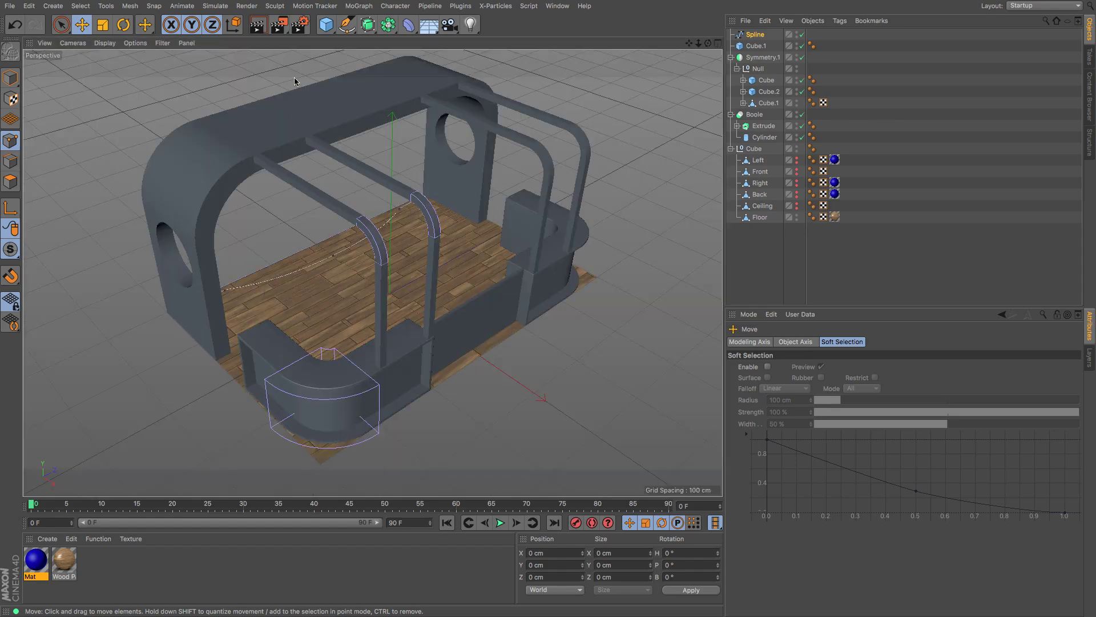
pyautogui.click(367, 24)
pyautogui.click(495, 41)
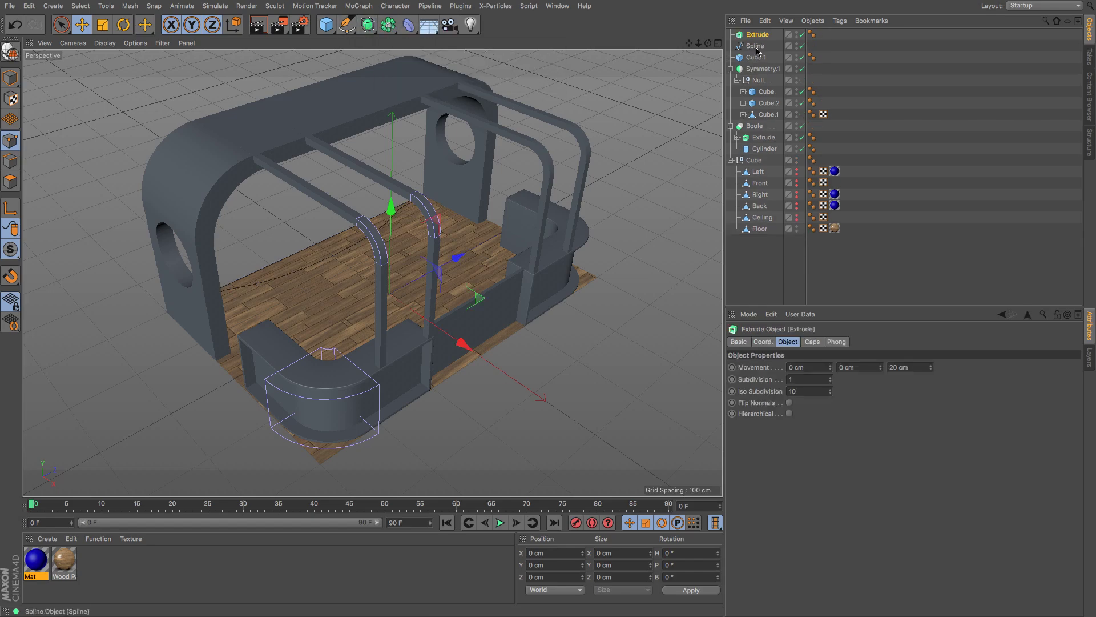
pyautogui.moveTo(757, 51); pyautogui.dragTo(758, 36)
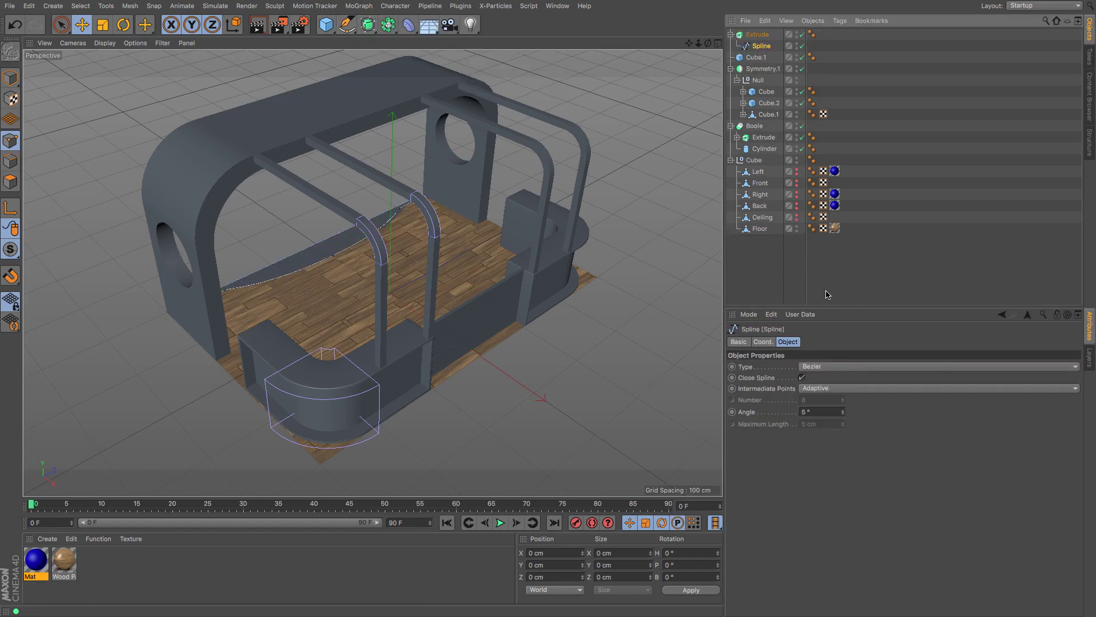
# Step: Set the new Extrude's movement to 300 cm in Y and 0 cm in Z to raise the curved wall
pyautogui.click(757, 35)
pyautogui.moveTo(912, 368); pyautogui.dragTo(708, 375)
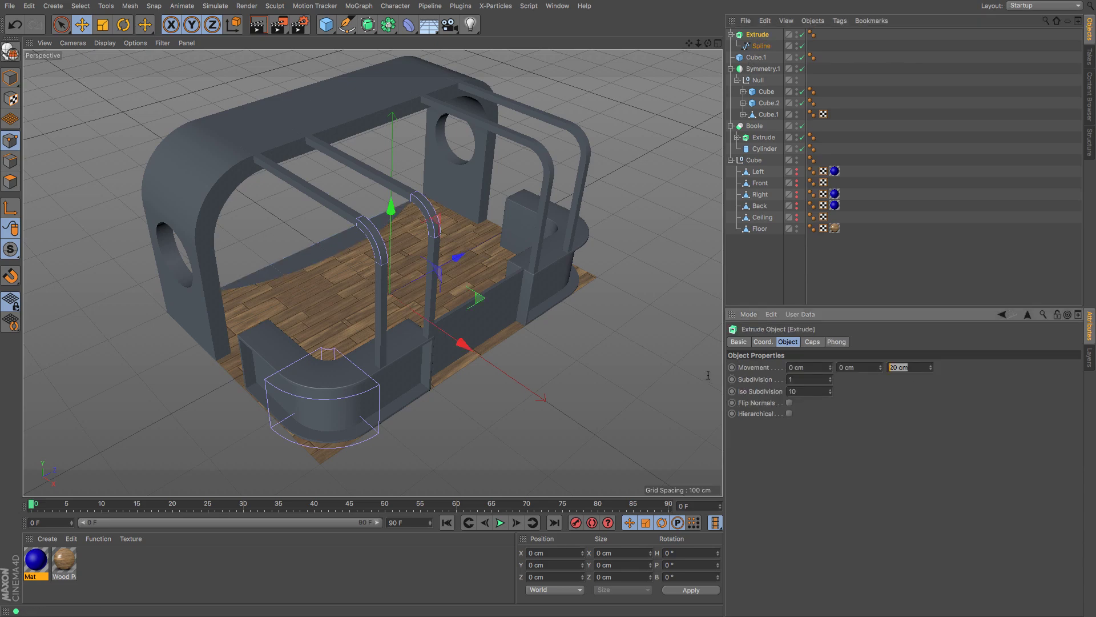
pyautogui.write('0')
pyautogui.press('Return')
pyautogui.moveTo(881, 367); pyautogui.dragTo(880, 193)
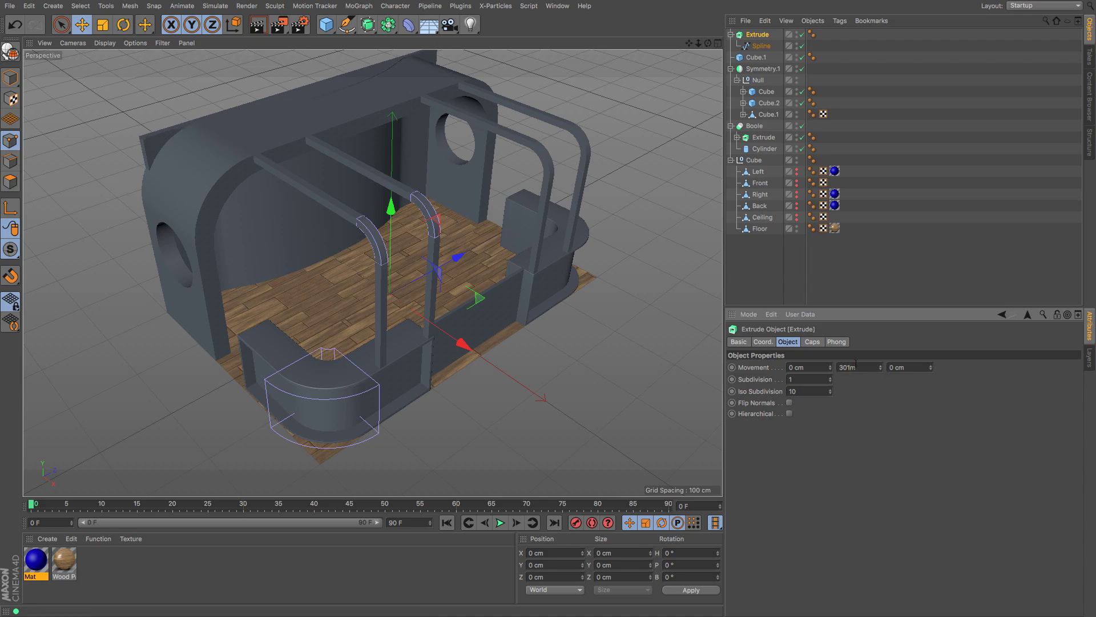
pyautogui.write('00')
pyautogui.press('Return')
# Step: Hide the Boole shell and the Cube and Cube.2 posts inside Symmetry.1, and examine the exposed curved wall
pyautogui.moveTo(708, 43)
pyautogui.mouseDown()
pyautogui.moveTo(640, 12)
pyautogui.moveTo(502, 6)
pyautogui.moveTo(634, 15)
pyautogui.moveTo(777, 57)
pyautogui.moveTo(639, 40)
pyautogui.moveTo(646, 94)
pyautogui.moveTo(708, 43)
pyautogui.mouseUp()
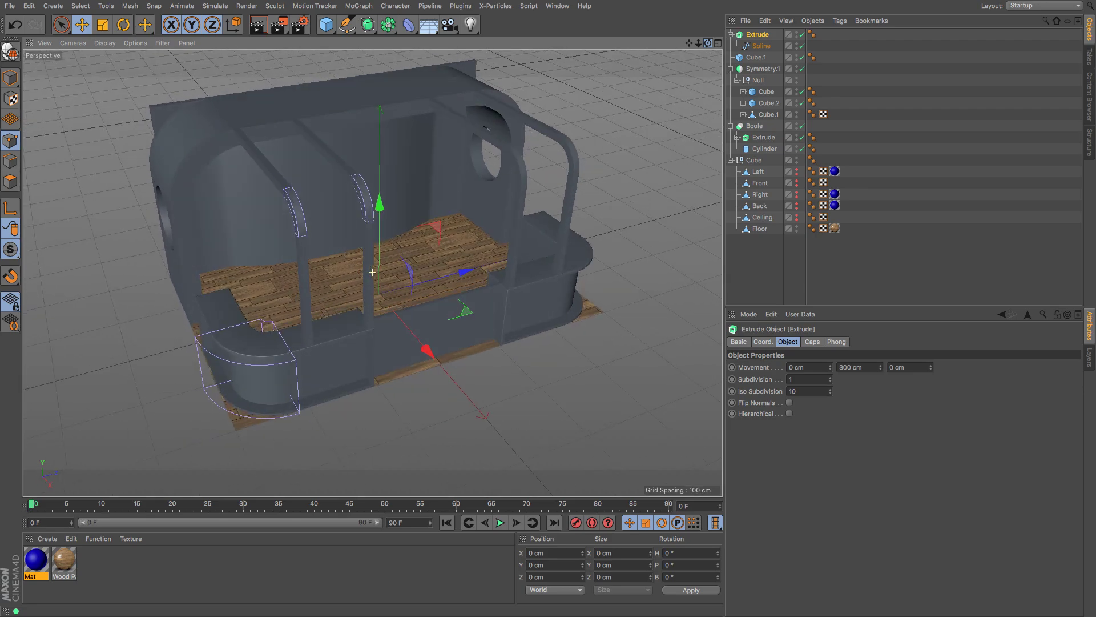
pyautogui.click(731, 69)
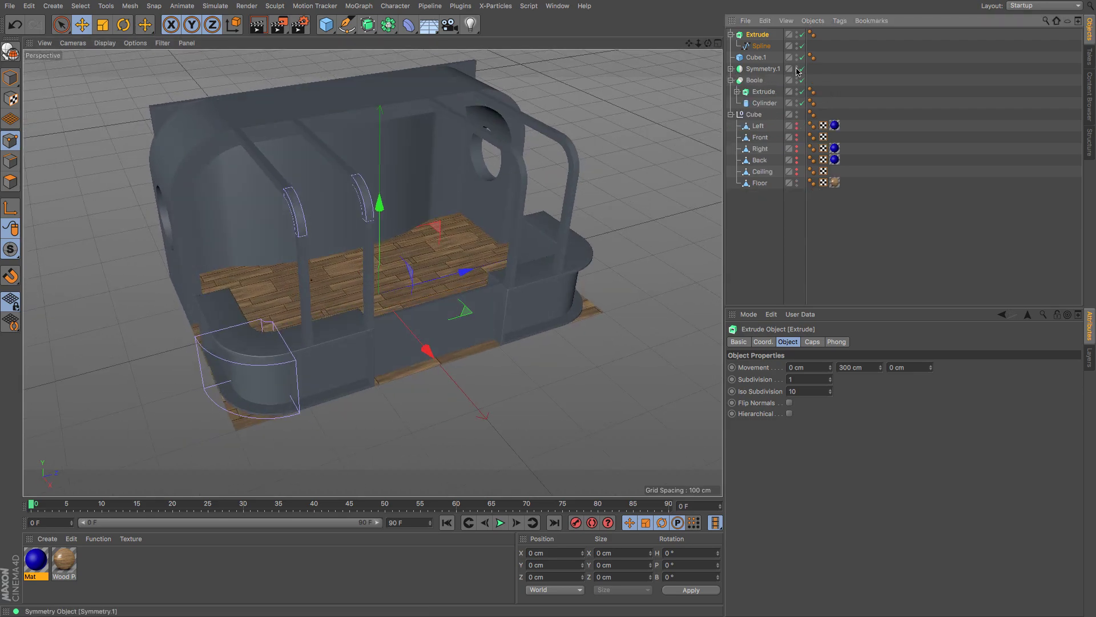
pyautogui.click(799, 68)
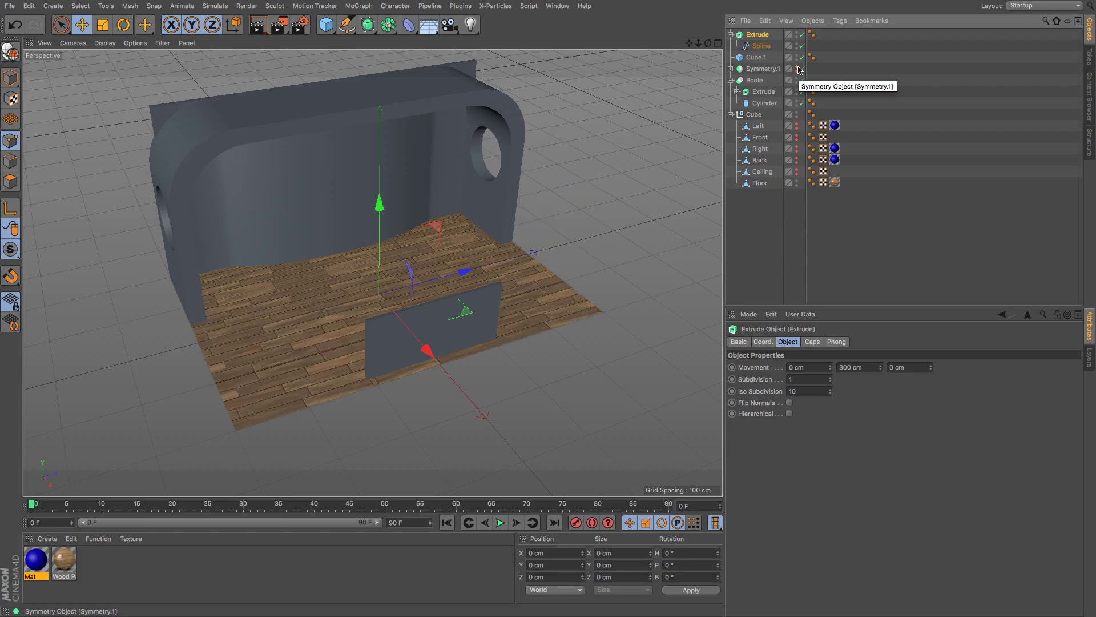
pyautogui.click(731, 68)
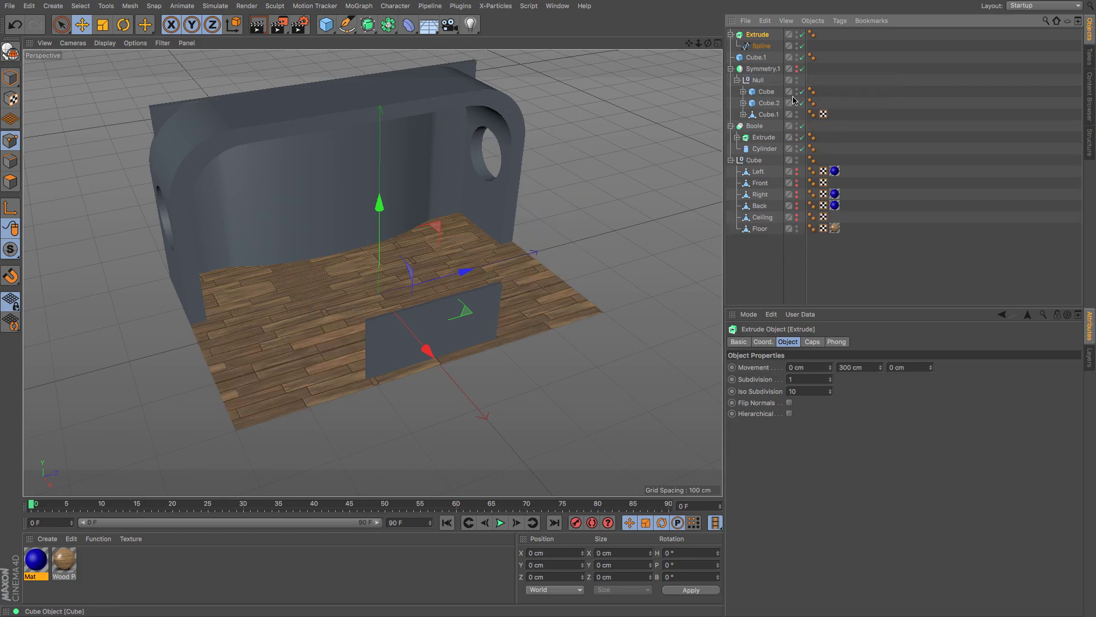
pyautogui.click(799, 126)
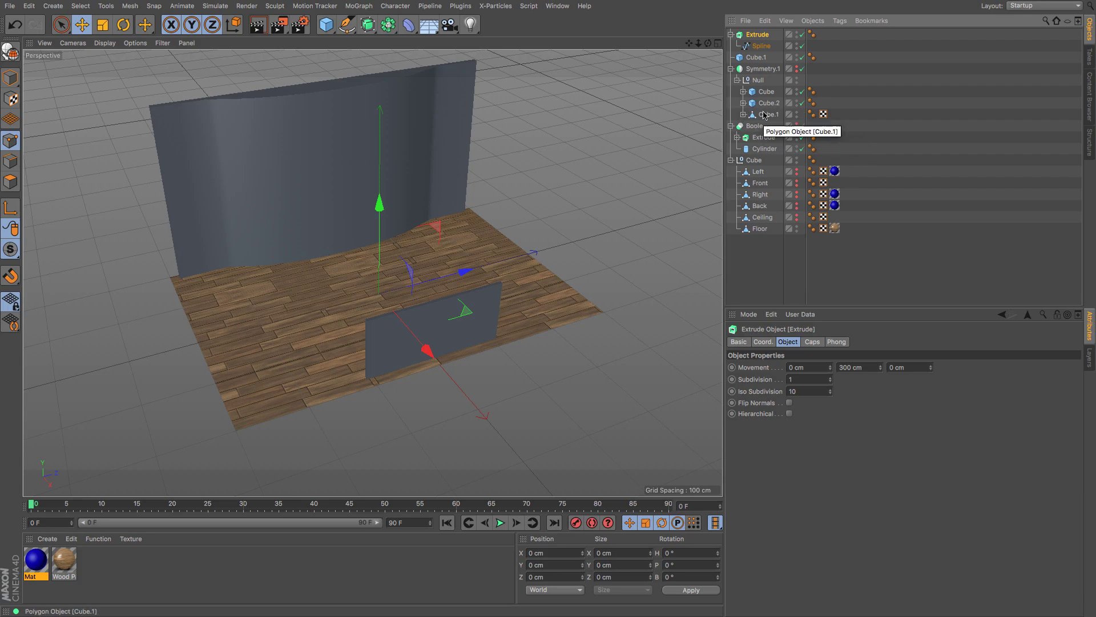
pyautogui.click(800, 69)
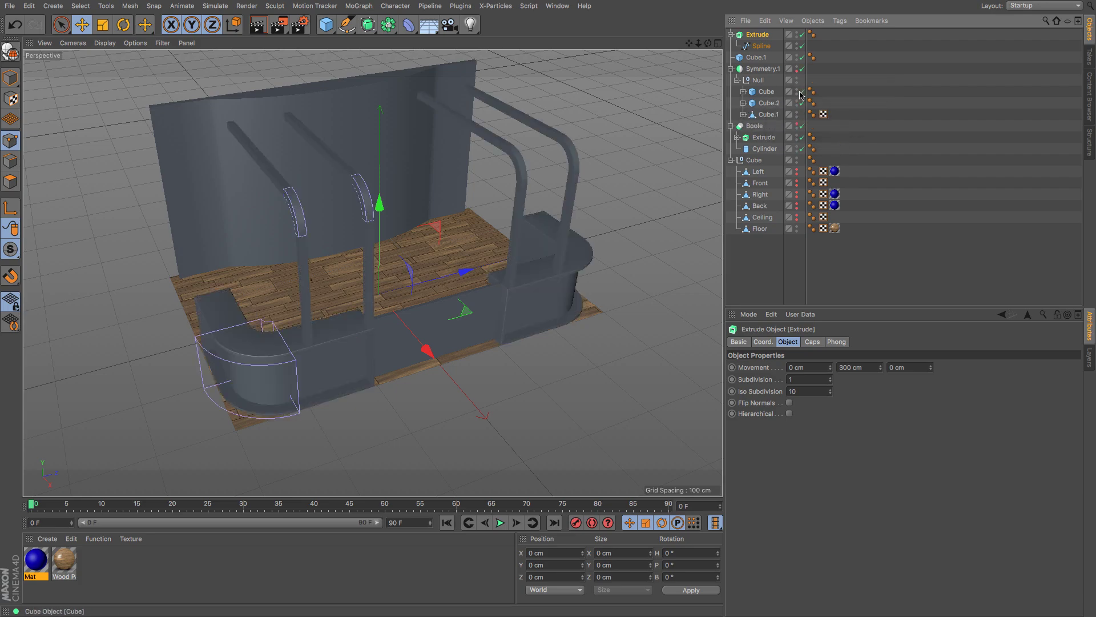
pyautogui.click(798, 90)
pyautogui.click(797, 102)
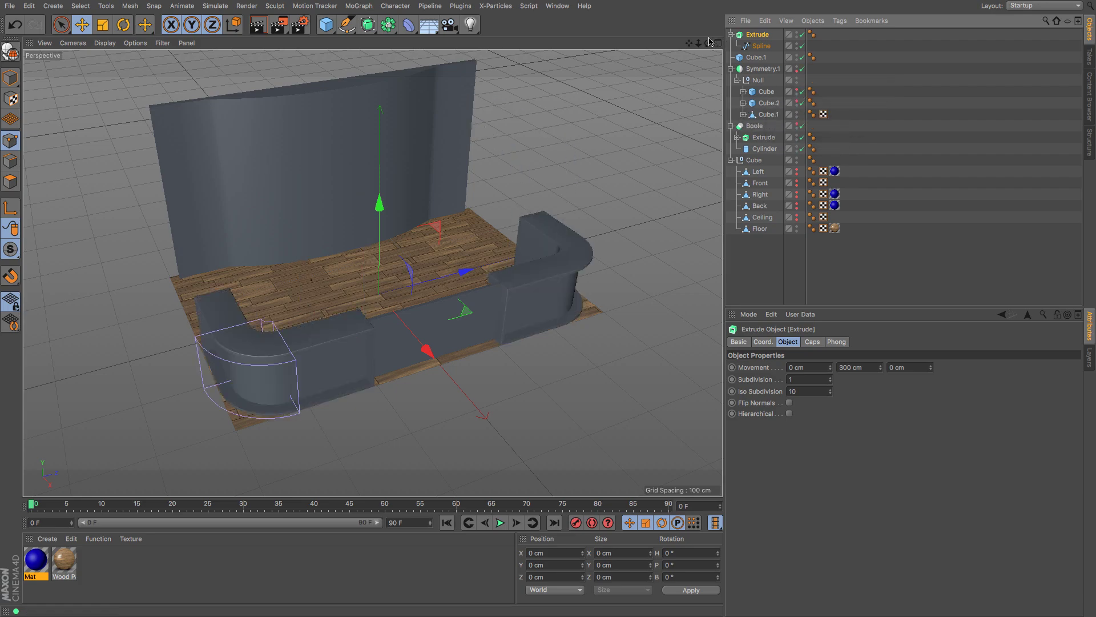
pyautogui.moveTo(709, 45); pyautogui.dragTo(524, 108)
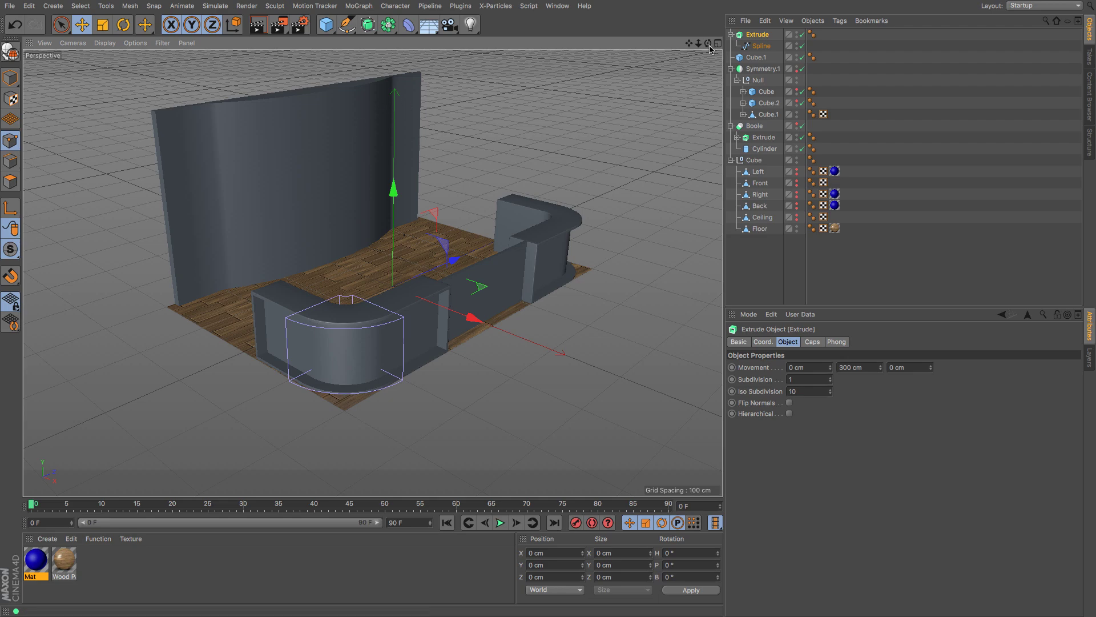
pyautogui.moveTo(708, 44)
pyautogui.mouseDown()
pyautogui.moveTo(697, 47)
pyautogui.moveTo(709, 65)
pyautogui.mouseUp()
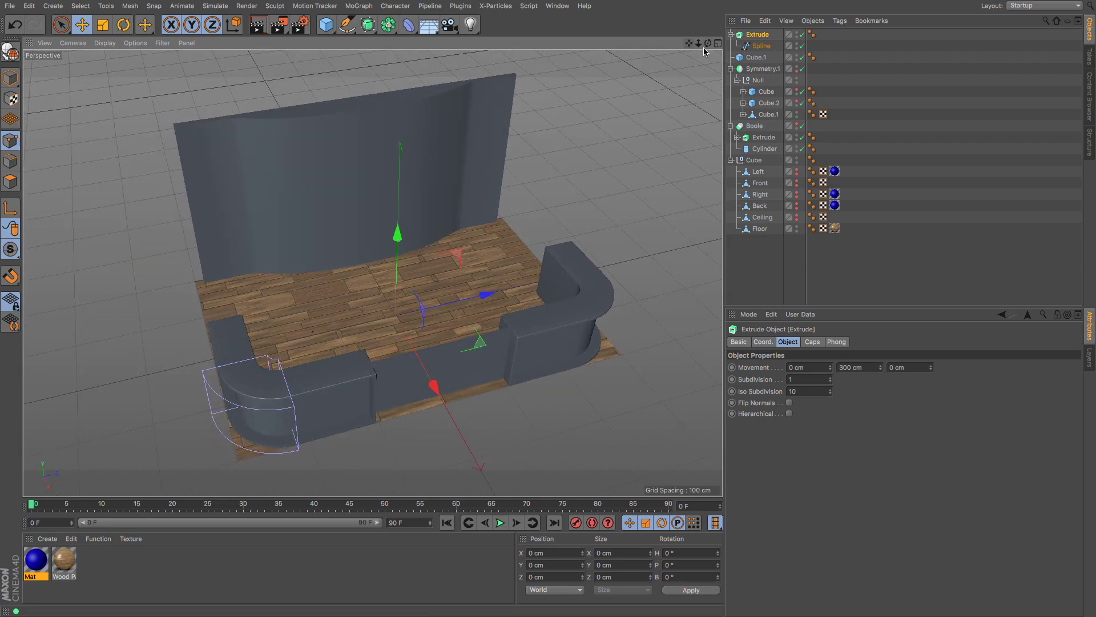
# Step: Unhide the Cube and Cube.2 posts and the Boole shell, and inspect the complete booth from several angles
pyautogui.click(798, 92)
pyautogui.click(797, 103)
pyautogui.click(798, 126)
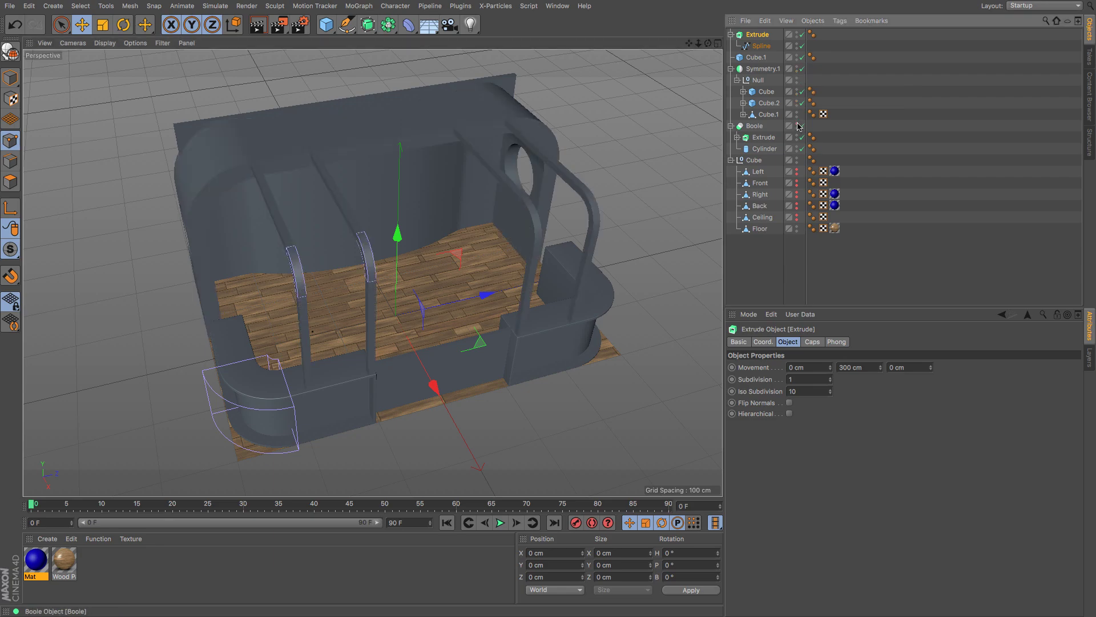
pyautogui.moveTo(708, 43); pyautogui.dragTo(680, 54)
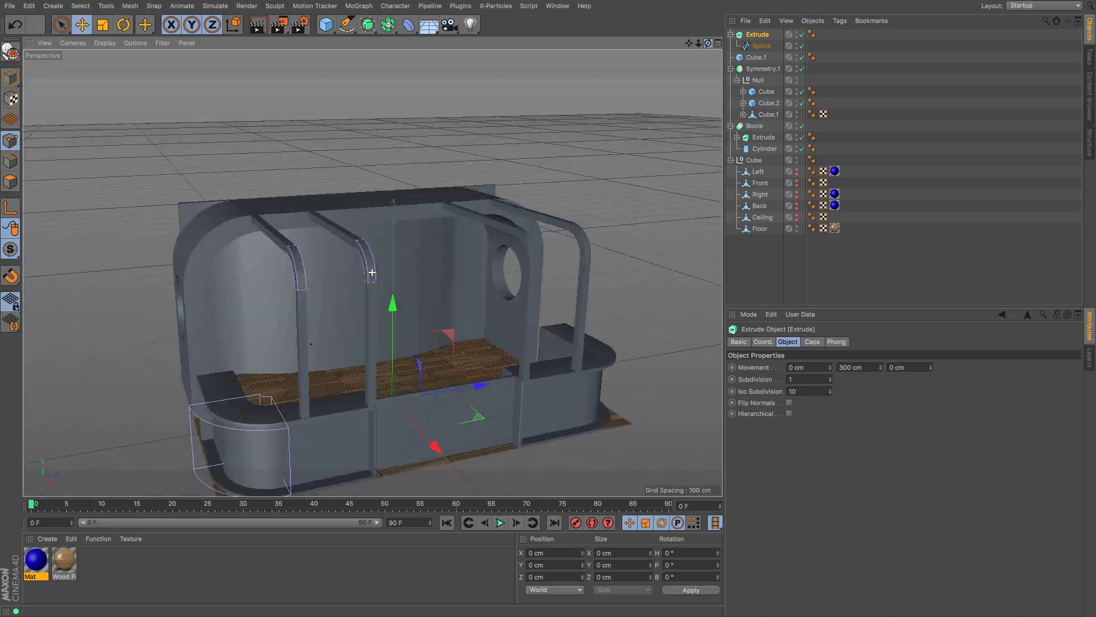
pyautogui.keyDown('alt'); pyautogui.moveTo(372, 273); pyautogui.dragTo(530, 145); pyautogui.keyUp('alt')
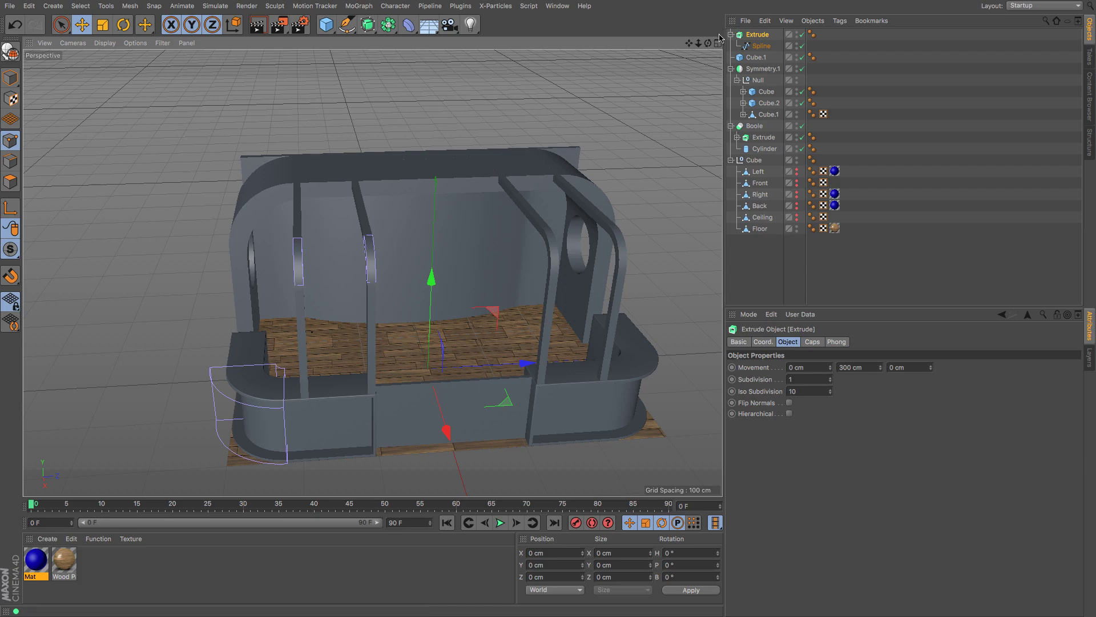
pyautogui.moveTo(709, 44); pyautogui.dragTo(712, 46)
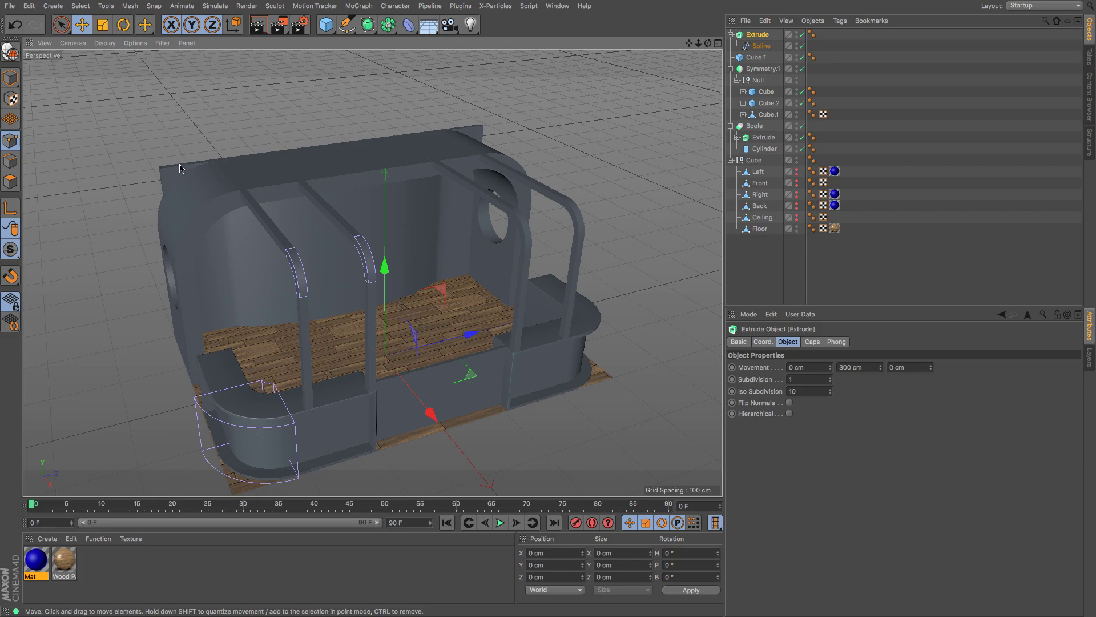
# Step: Inspect the booth from above and hide the Extrude that forms the curved back wall
pyautogui.moveTo(708, 44); pyautogui.dragTo(697, 32)
pyautogui.moveTo(372, 272); pyautogui.dragTo(548, 310)
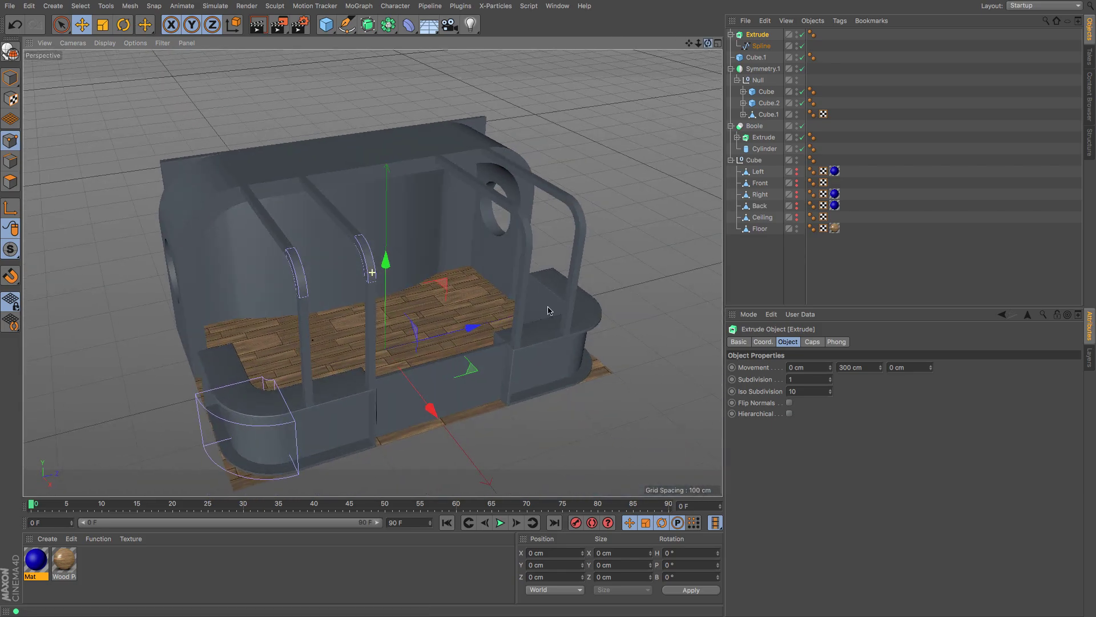
pyautogui.moveTo(689, 44); pyautogui.dragTo(690, 34)
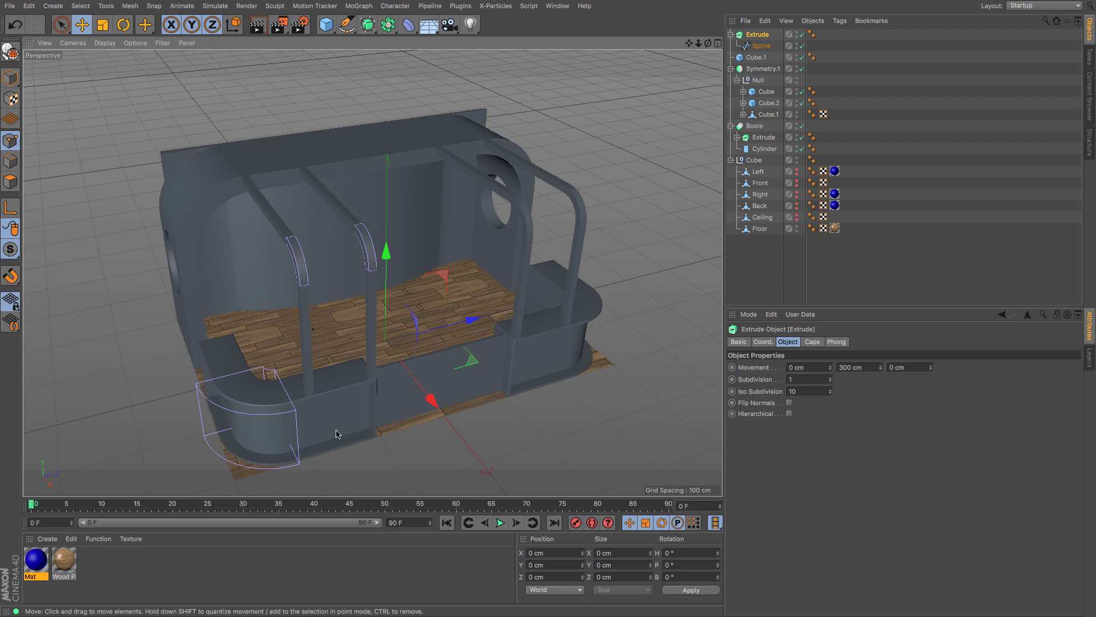
pyautogui.click(800, 35)
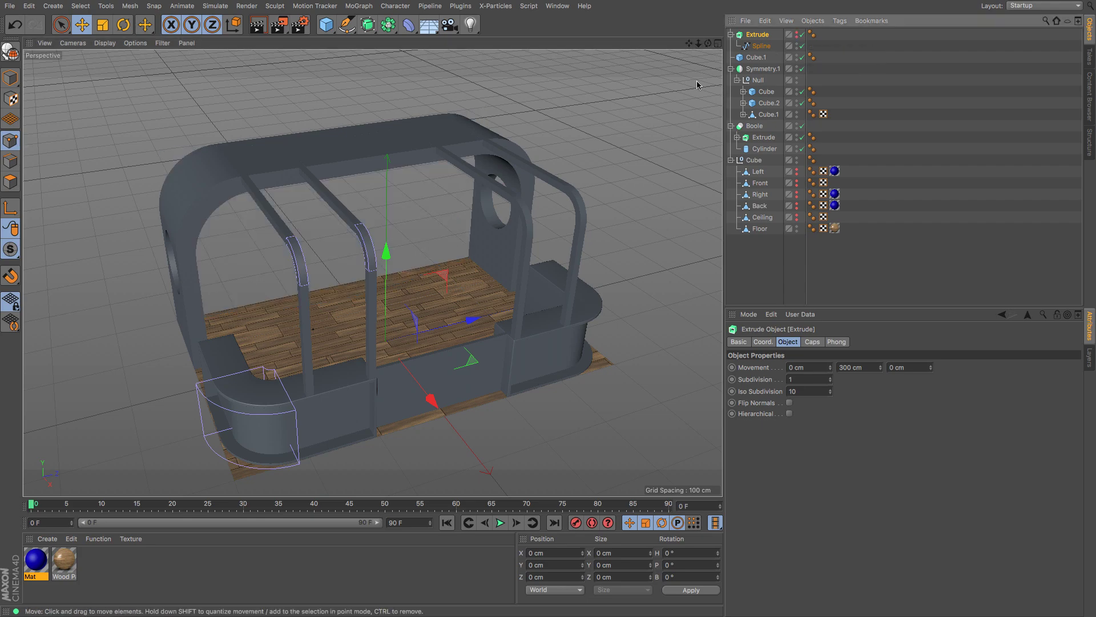
# Step: Add a cube, move it back to about -98 cm in X, and size it 100 × 300 × 100 cm
pyautogui.click(326, 25)
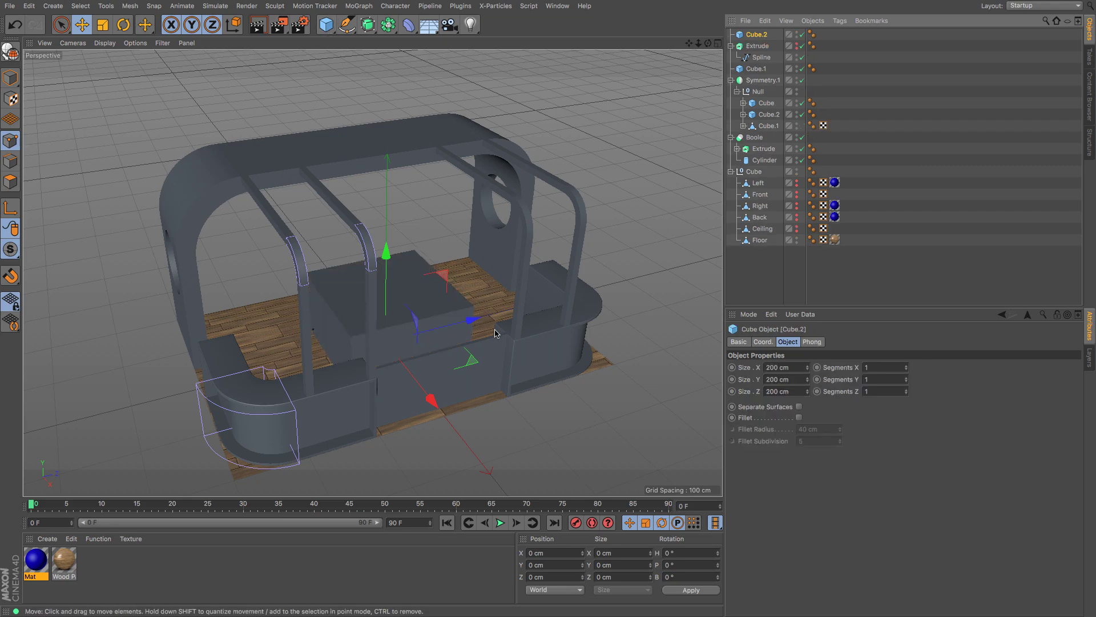
pyautogui.moveTo(431, 400); pyautogui.dragTo(384, 387)
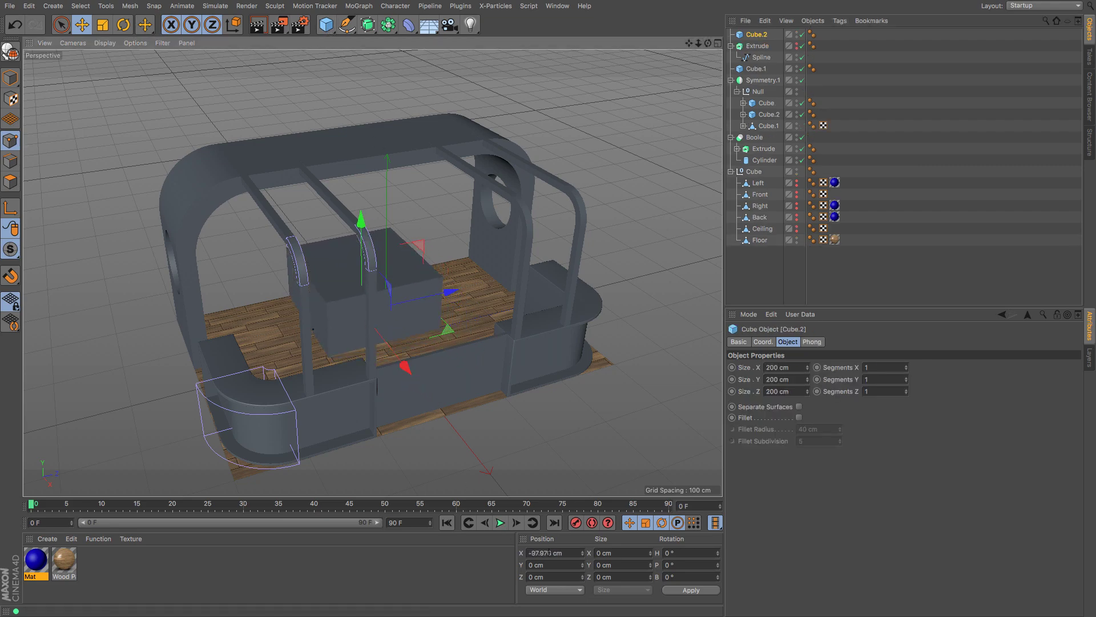
pyautogui.moveTo(554, 554); pyautogui.dragTo(538, 553)
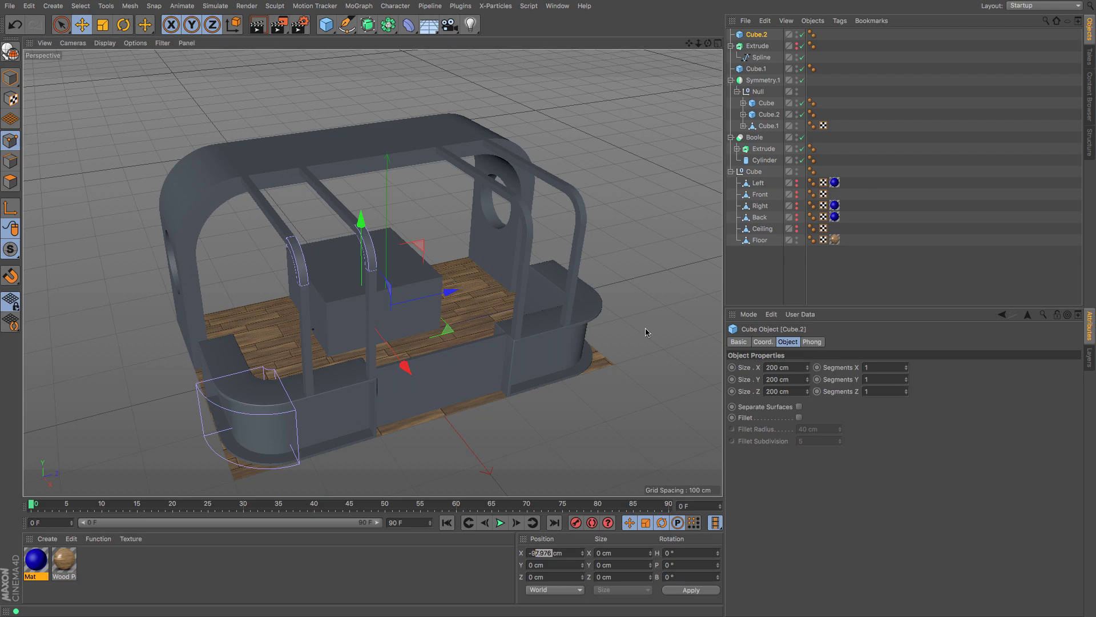
pyautogui.click(768, 367)
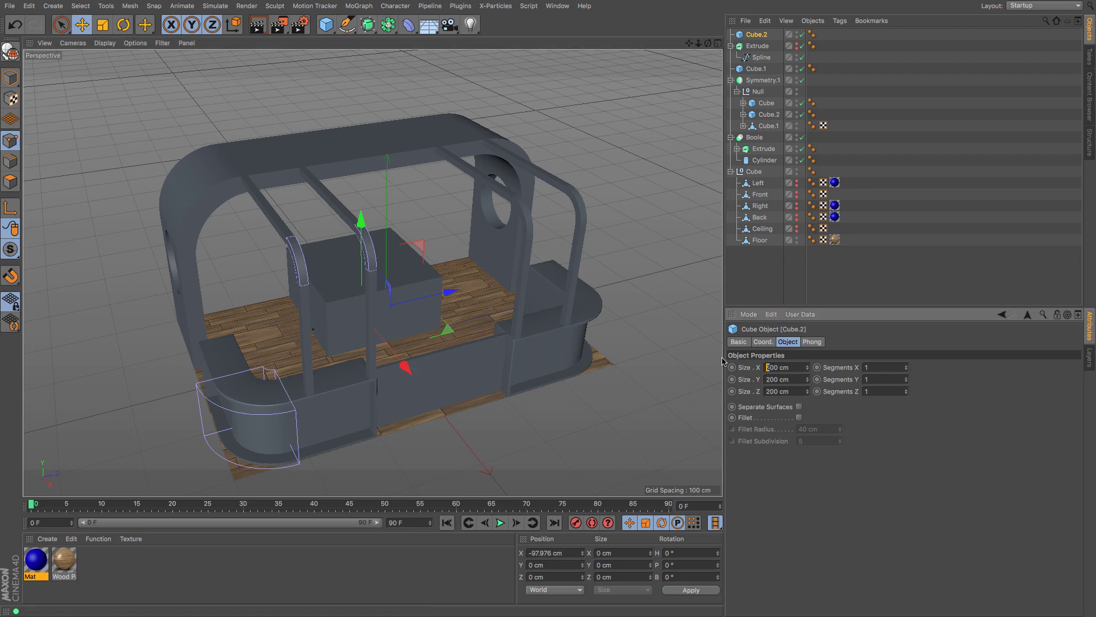
pyautogui.press('Tab')
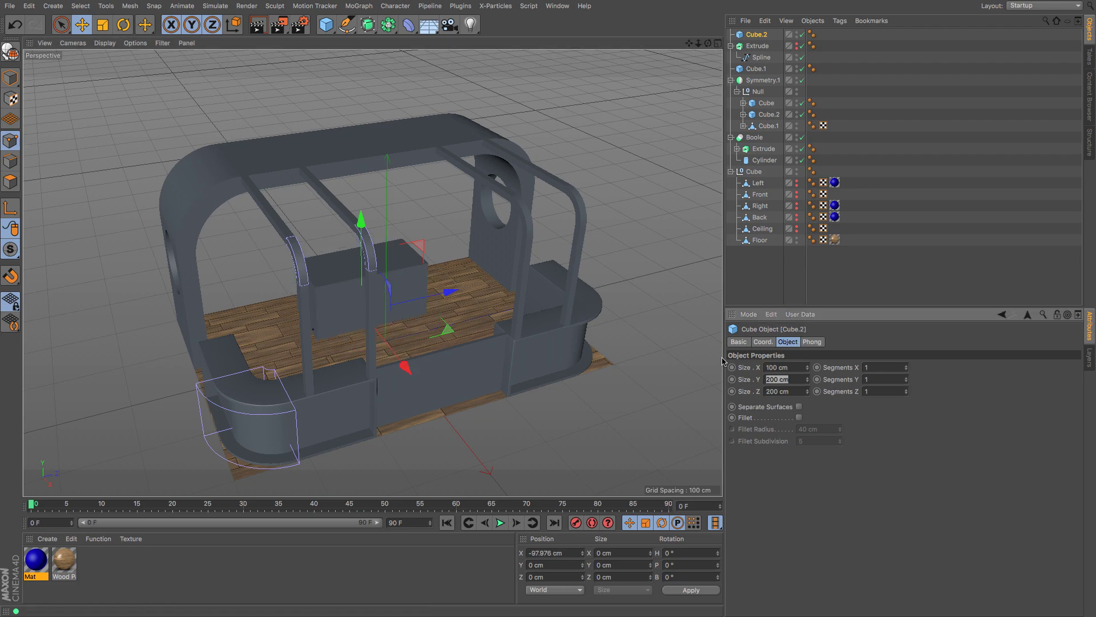
pyautogui.write('300')
pyautogui.press('Tab')
pyautogui.write('100')
pyautogui.press('Return')
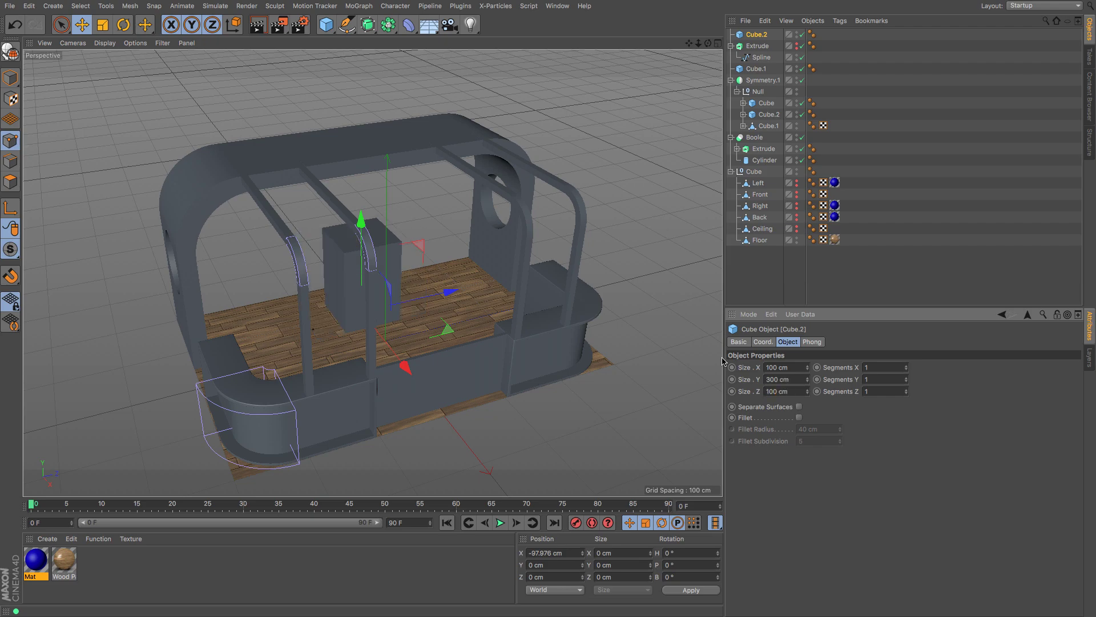
# Step: Move the new cube further toward the rear of the booth and set its X position to -150 cm
pyautogui.moveTo(399, 367); pyautogui.dragTo(384, 350)
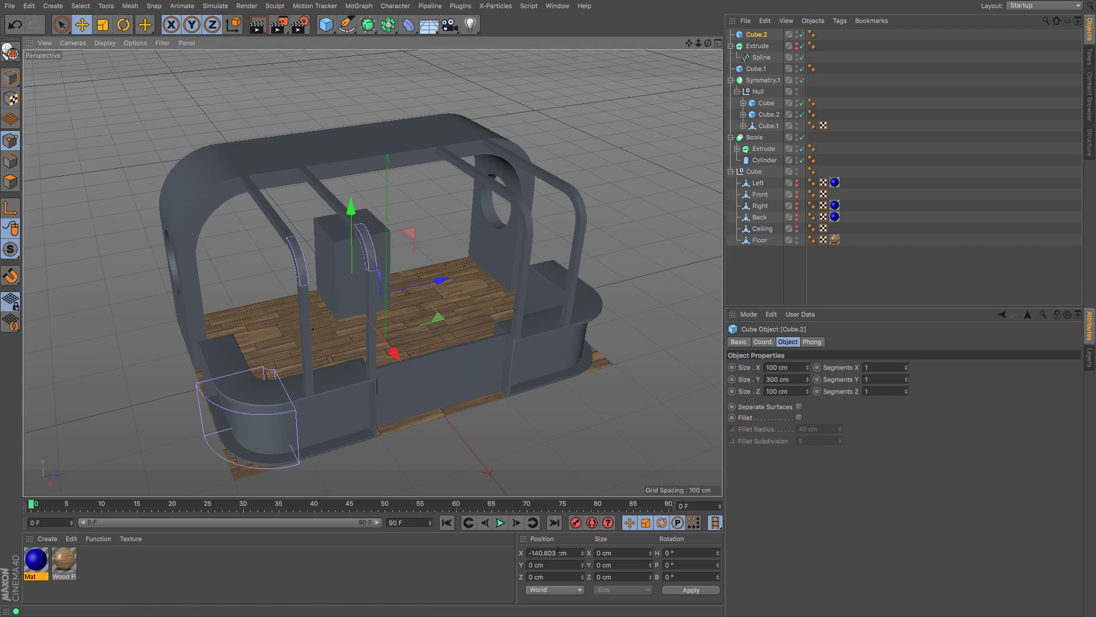
pyautogui.moveTo(558, 551); pyautogui.dragTo(539, 553)
pyautogui.click(539, 552)
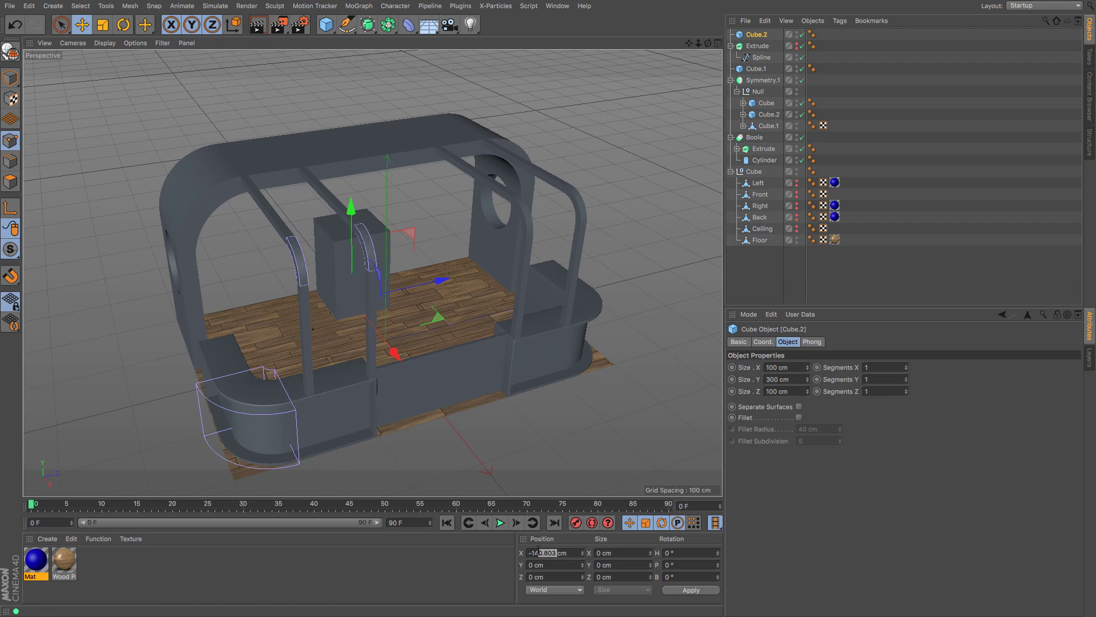
pyautogui.press('BackSpace')
pyautogui.press('BackSpace')
pyautogui.write('40.803')
pyautogui.click(763, 342)
pyautogui.moveTo(764, 366); pyautogui.dragTo(798, 370)
pyautogui.write('50')
pyautogui.press('Return')
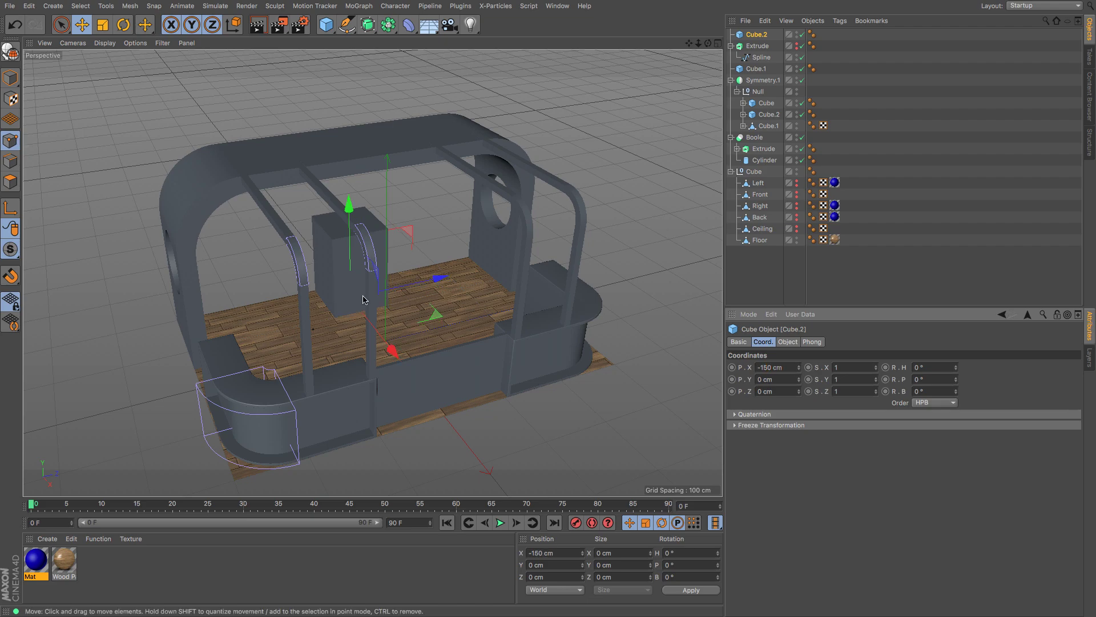
# Step: Raise the new cube to about 147 cm in Y, aligning it with the floor in the front view
pyautogui.moveTo(350, 204); pyautogui.dragTo(349, 147)
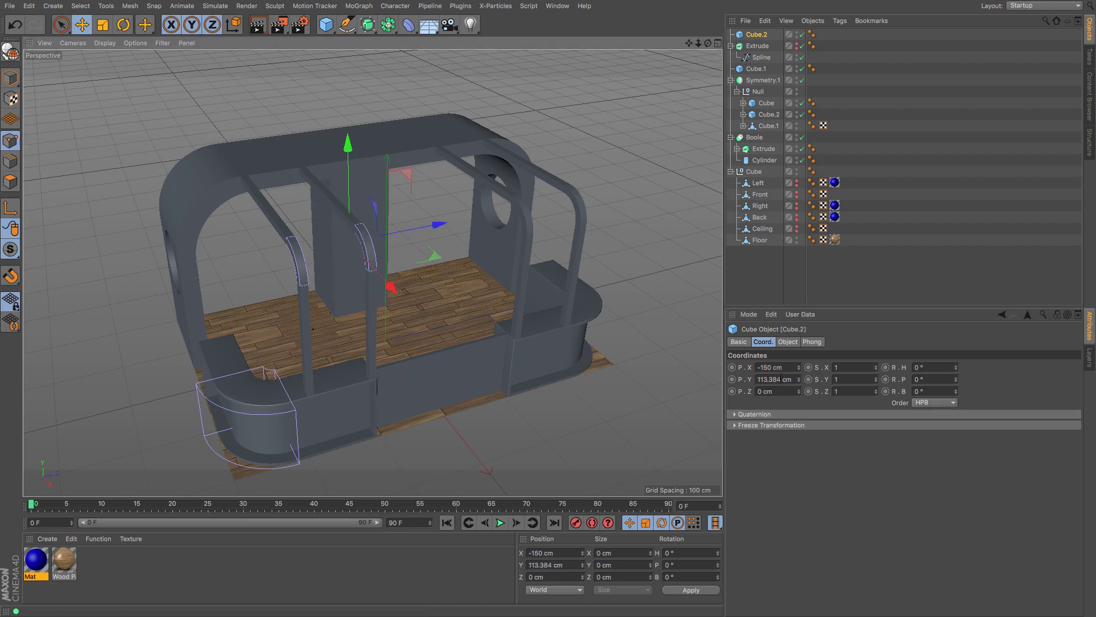
pyautogui.press('F4')
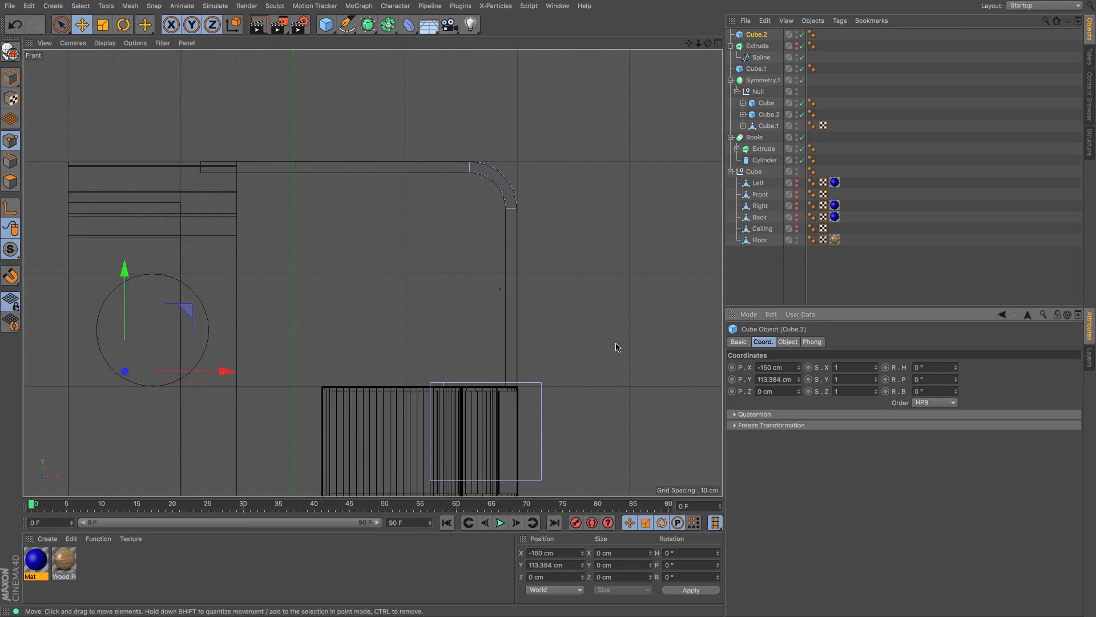
pyautogui.moveTo(219, 241); pyautogui.dragTo(222, 213)
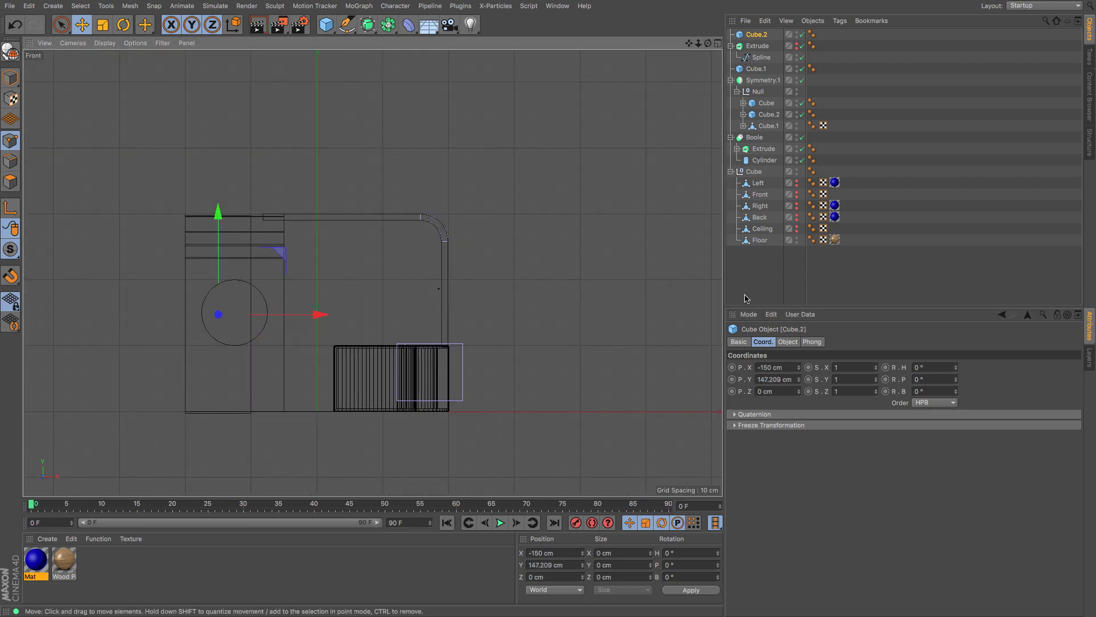
# Step: Set the cube's height to 280 cm and lower it to about 139.4 cm in Y to stand on the floor
pyautogui.doubleClick(786, 379)
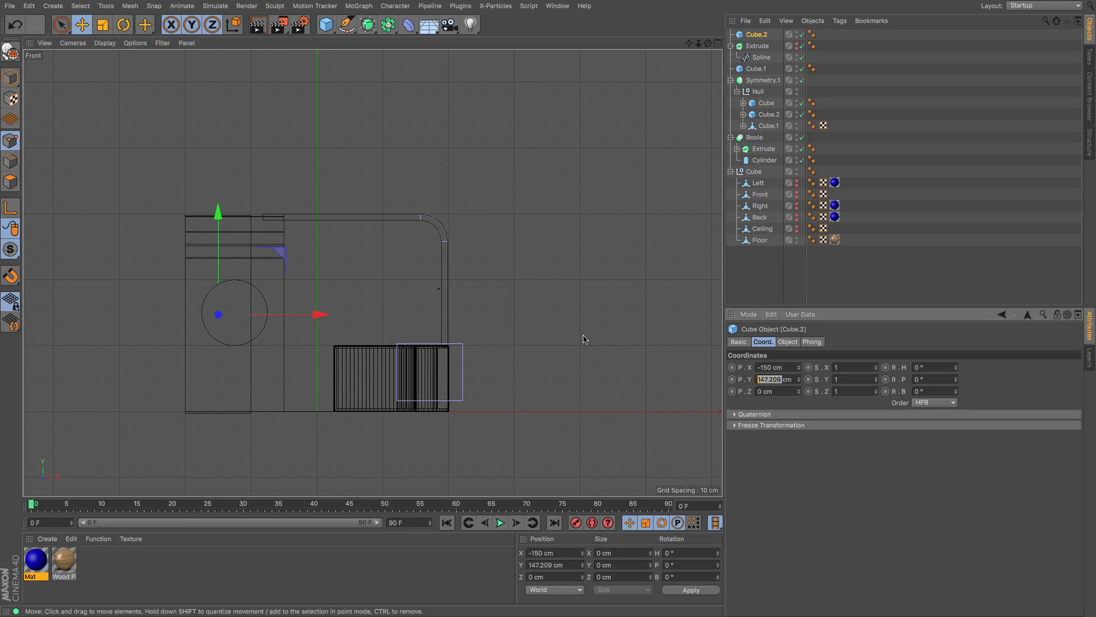
pyautogui.click(788, 341)
pyautogui.doubleClick(773, 379)
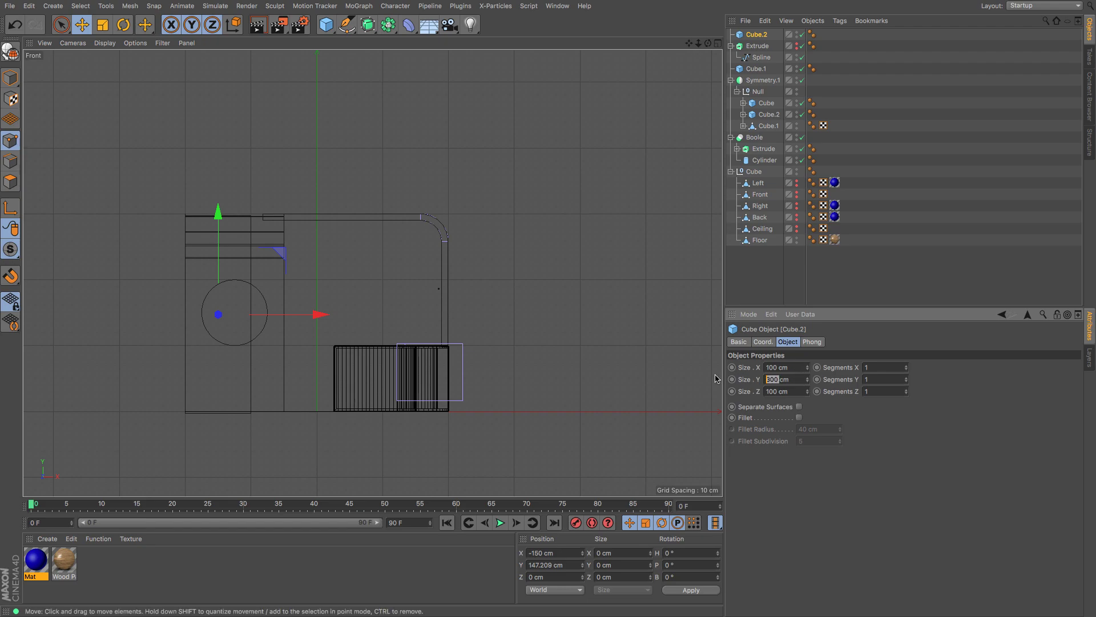
pyautogui.write('280')
pyautogui.press('Return')
pyautogui.moveTo(228, 213); pyautogui.dragTo(221, 220)
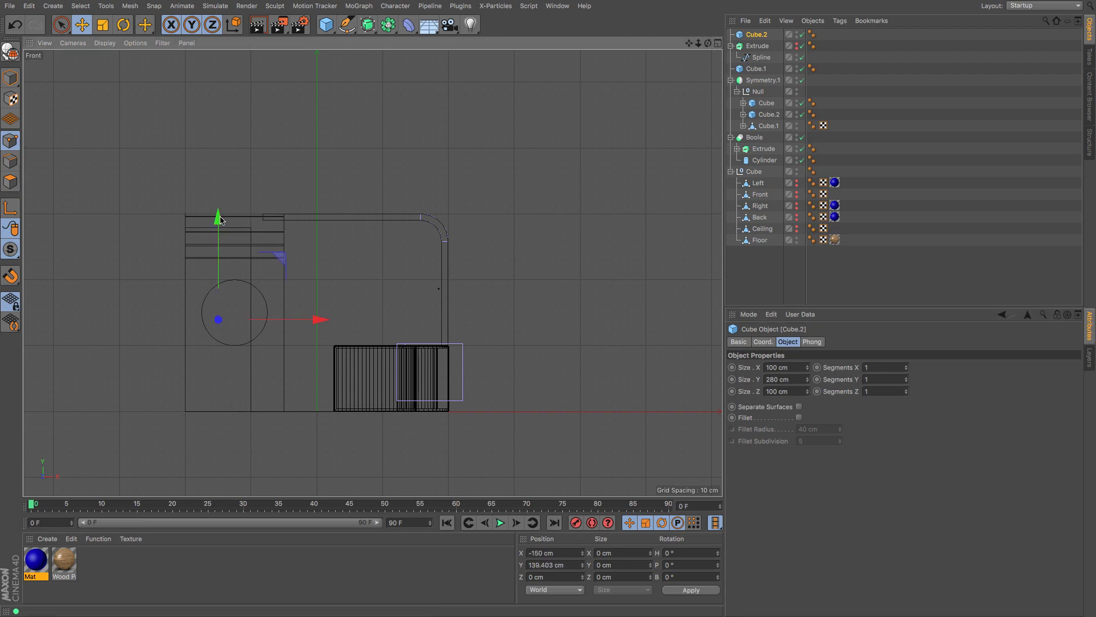
# Step: In the perspective view, widen the cube along Z and set its Z size to 150 cm
pyautogui.press('F1')
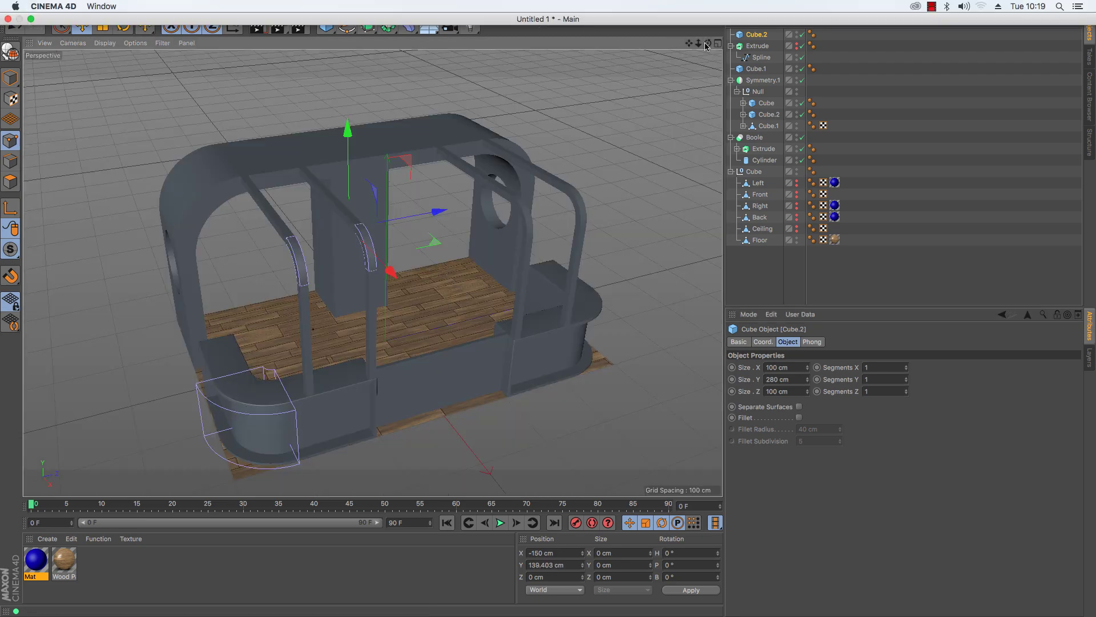
pyautogui.moveTo(708, 43)
pyautogui.mouseDown()
pyautogui.moveTo(642, 17)
pyautogui.moveTo(548, 9)
pyautogui.moveTo(585, 14)
pyautogui.moveTo(640, 57)
pyautogui.moveTo(720, 63)
pyautogui.moveTo(736, 91)
pyautogui.moveTo(668, 57)
pyautogui.moveTo(616, 48)
pyautogui.moveTo(600, 60)
pyautogui.mouseUp()
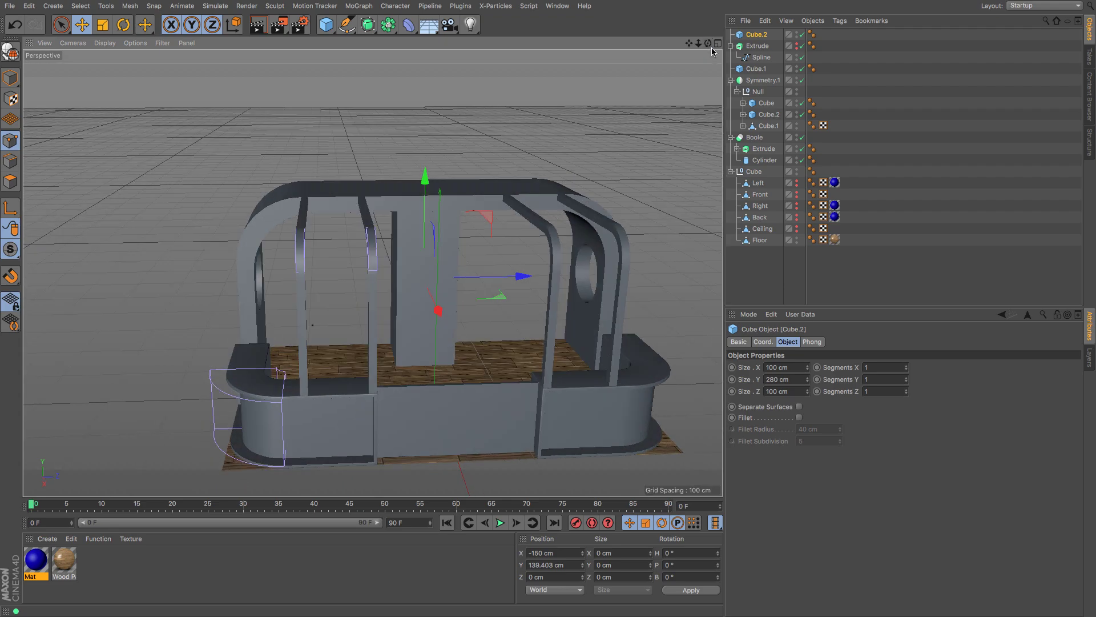
pyautogui.click(84, 24)
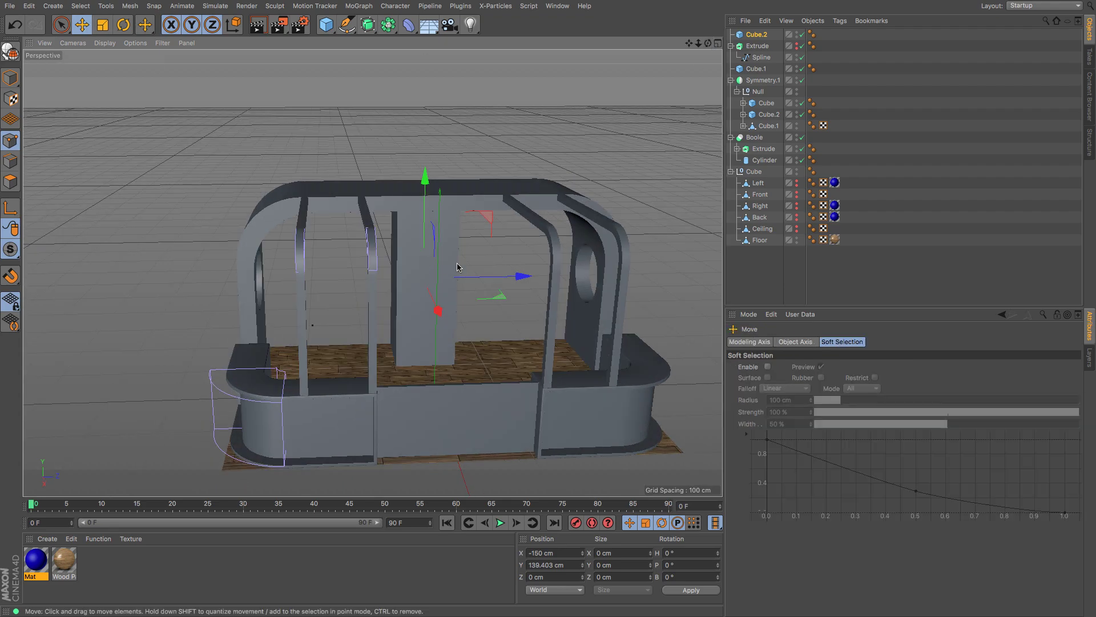
pyautogui.click(758, 35)
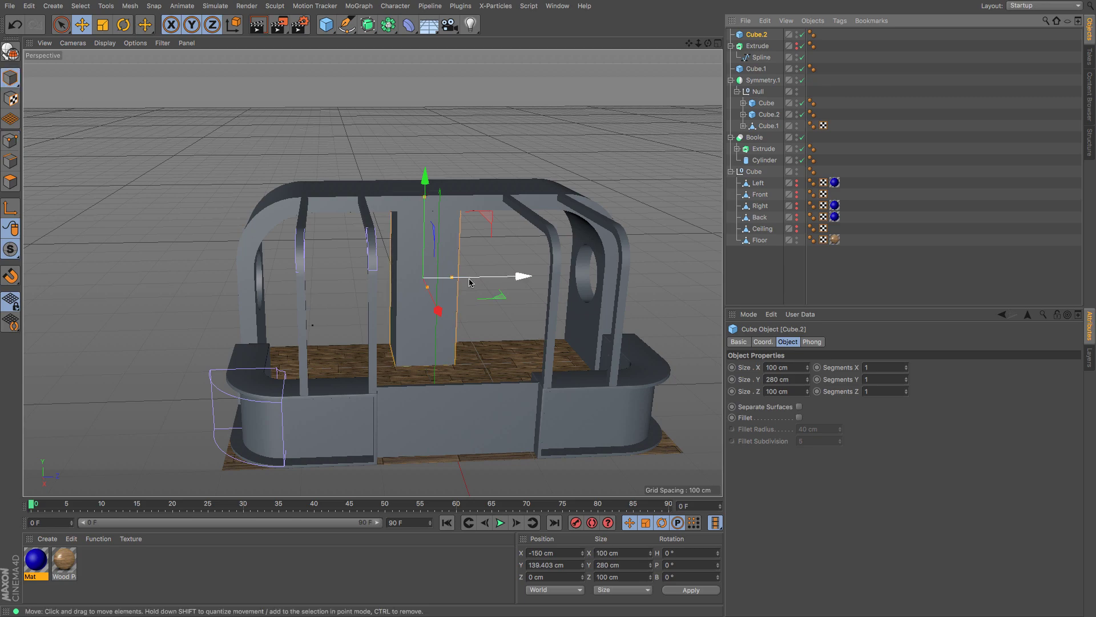
pyautogui.moveTo(452, 278); pyautogui.dragTo(466, 278)
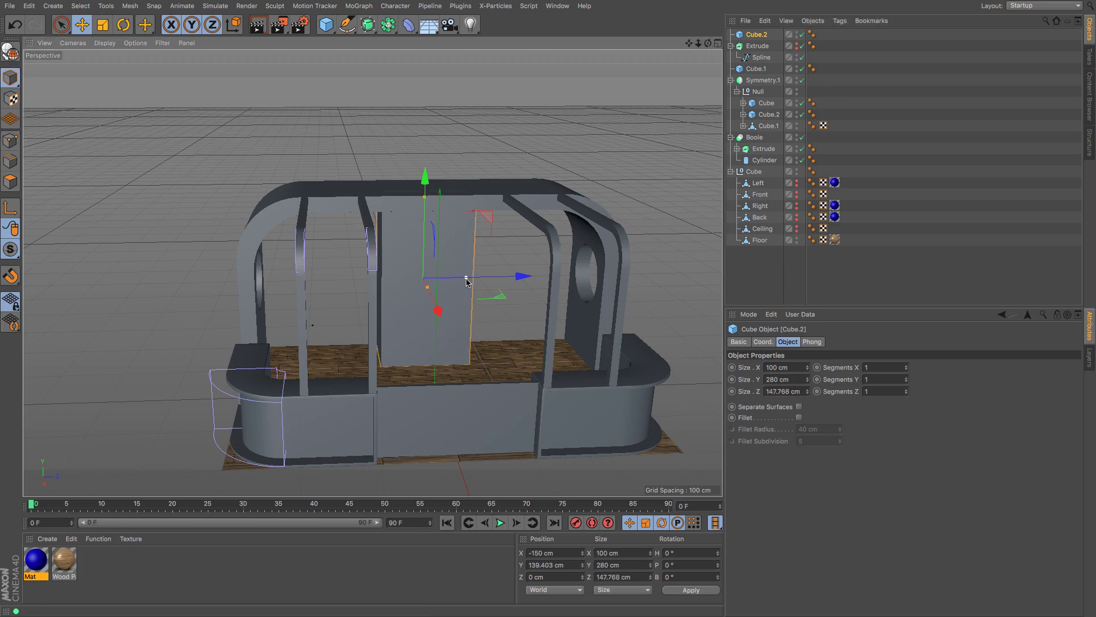
pyautogui.doubleClick(789, 392)
pyautogui.write('150')
pyautogui.press('Return')
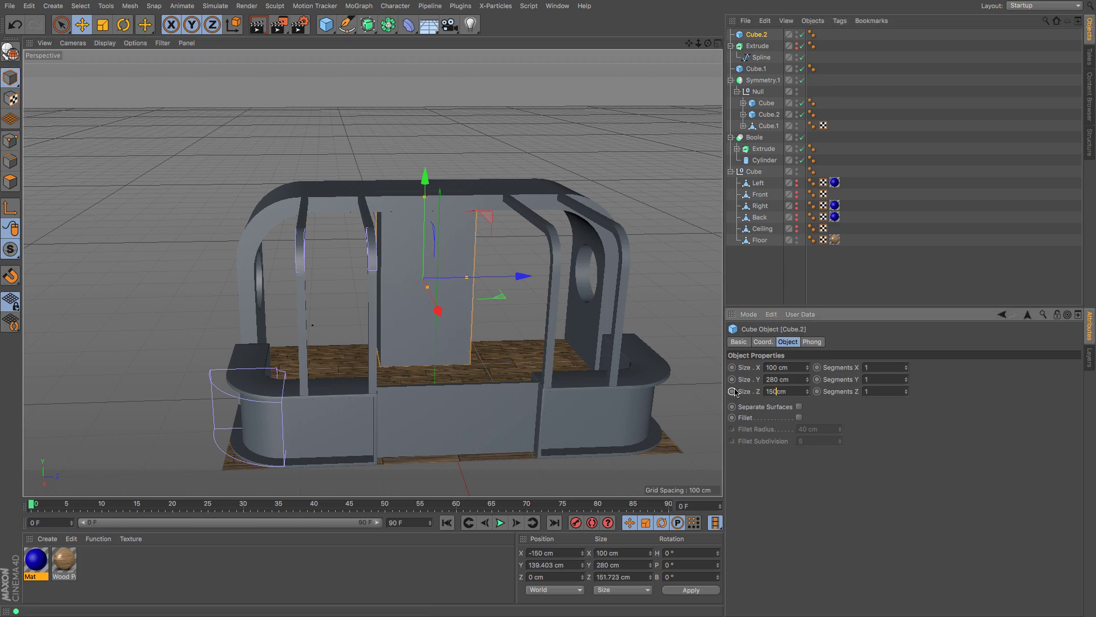
# Step: Show the curved Extrude wall briefly to compare it with the new cube, and hide it again
pyautogui.moveTo(708, 43)
pyautogui.mouseDown()
pyautogui.moveTo(785, 40)
pyautogui.moveTo(723, 53)
pyautogui.moveTo(791, 55)
pyautogui.moveTo(712, 45)
pyautogui.mouseUp()
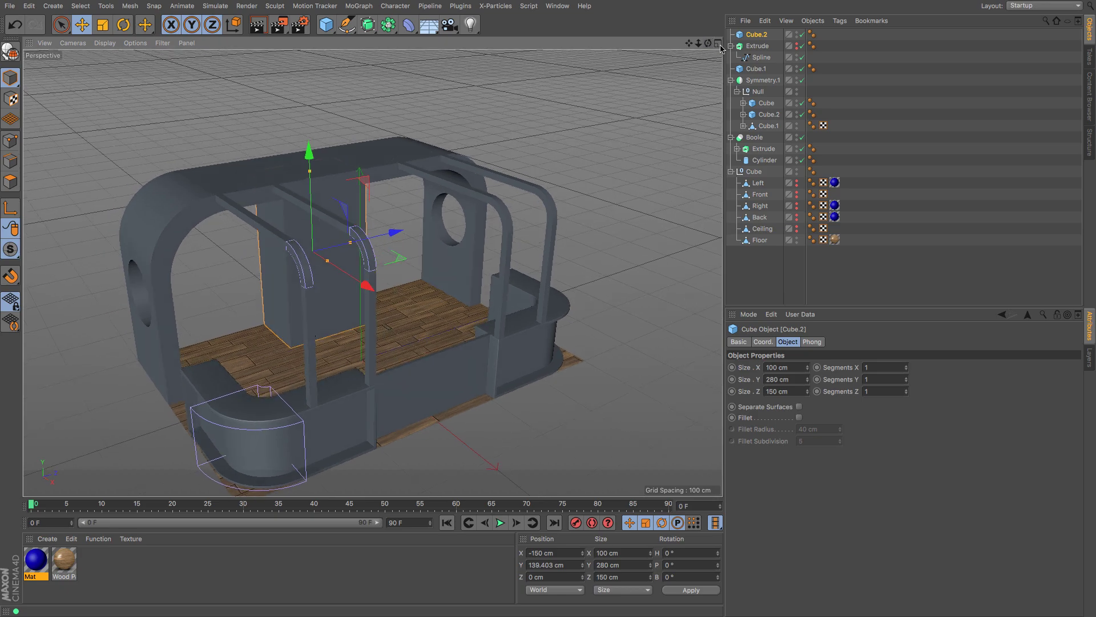
pyautogui.click(797, 46)
pyautogui.click(797, 47)
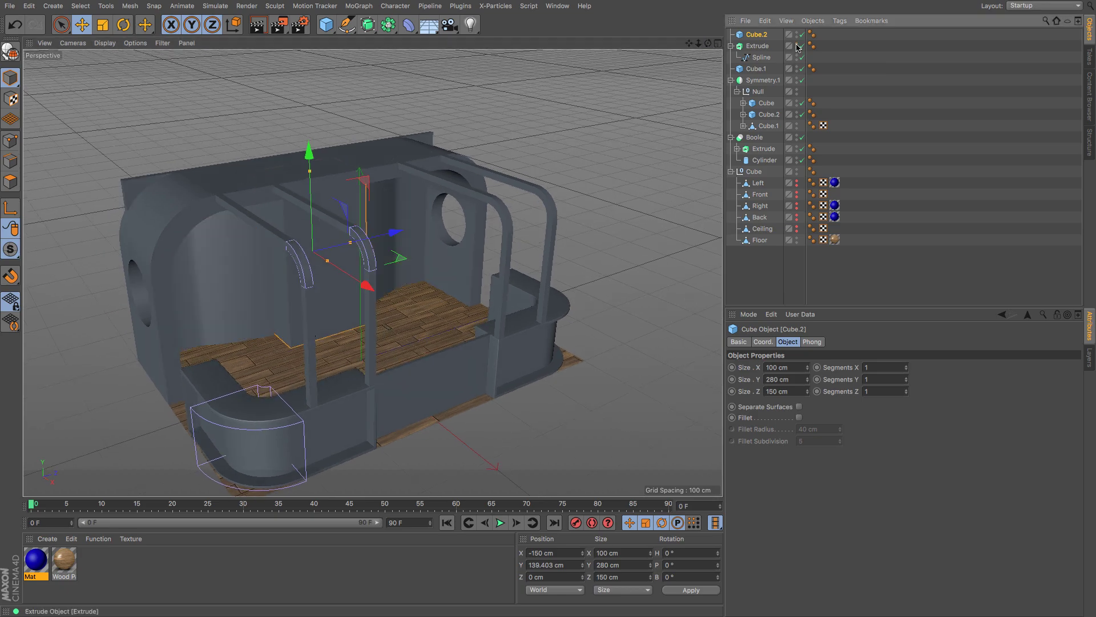
pyautogui.click(796, 45)
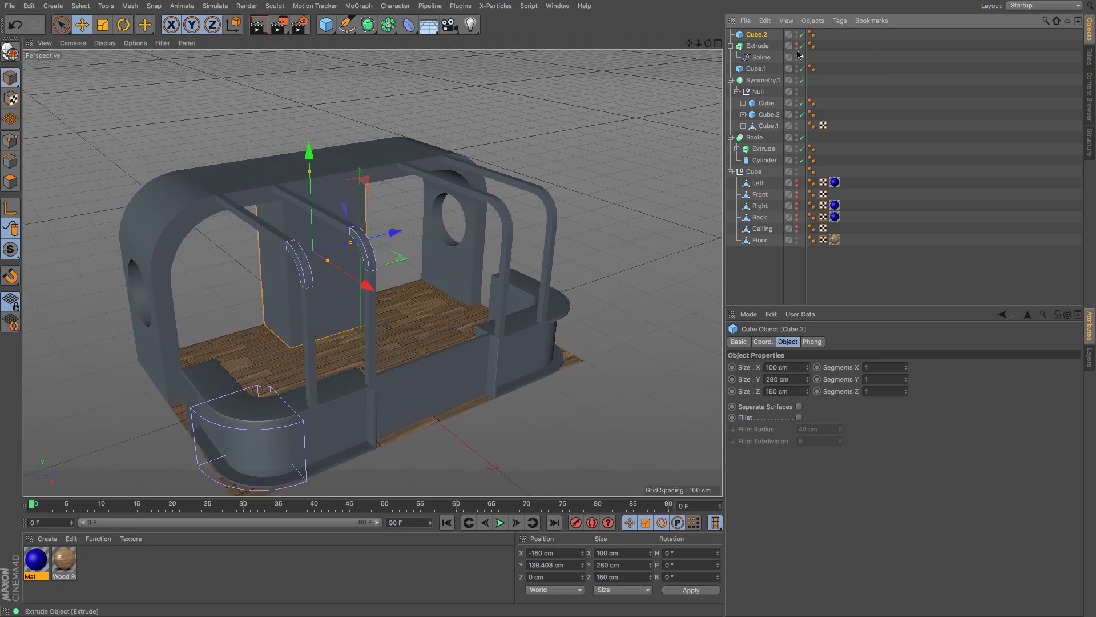
# Step: Collapse the curved wall's Extrude and copy the Rectangle.2 spline from the Boole's Extrude to the top level of the object hierarchy
pyautogui.click(731, 46)
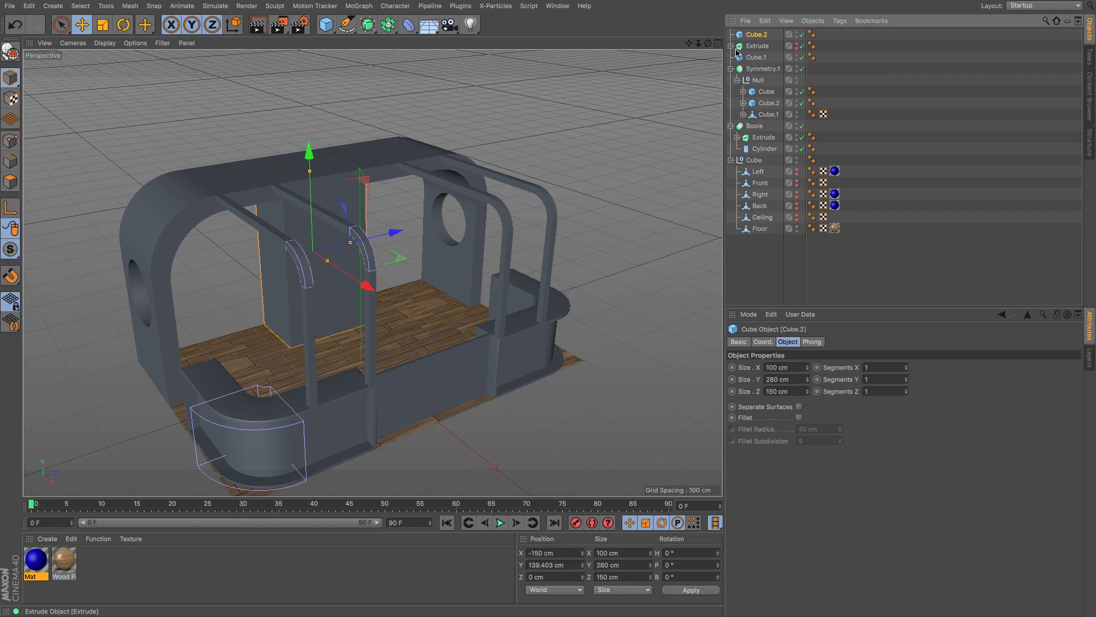
pyautogui.click(737, 137)
pyautogui.click(772, 150)
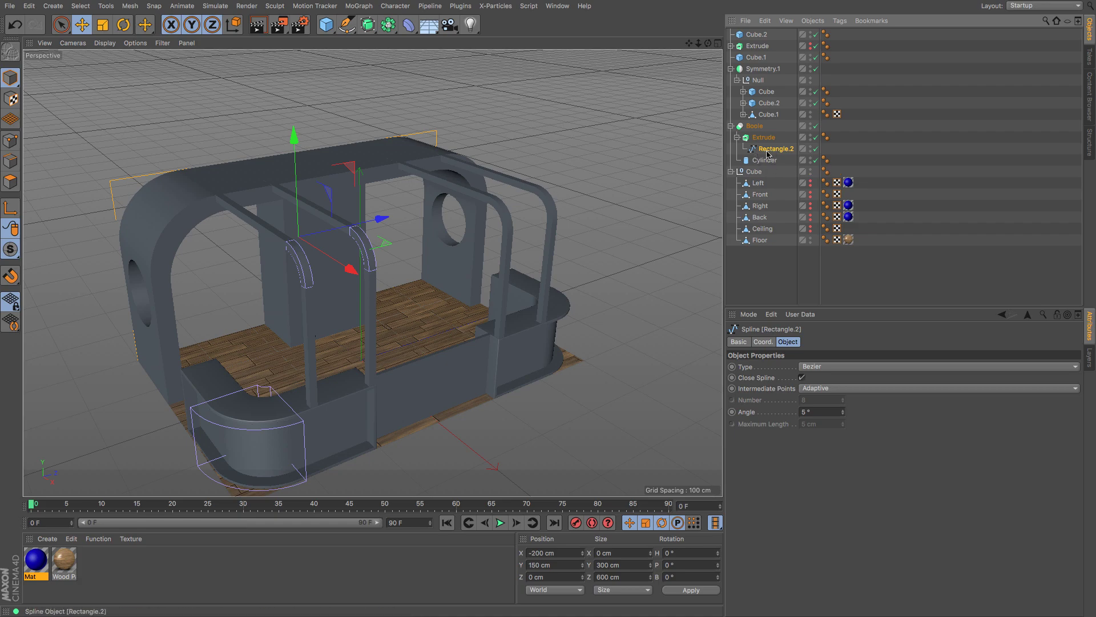
pyautogui.moveTo(768, 153); pyautogui.dragTo(751, 35)
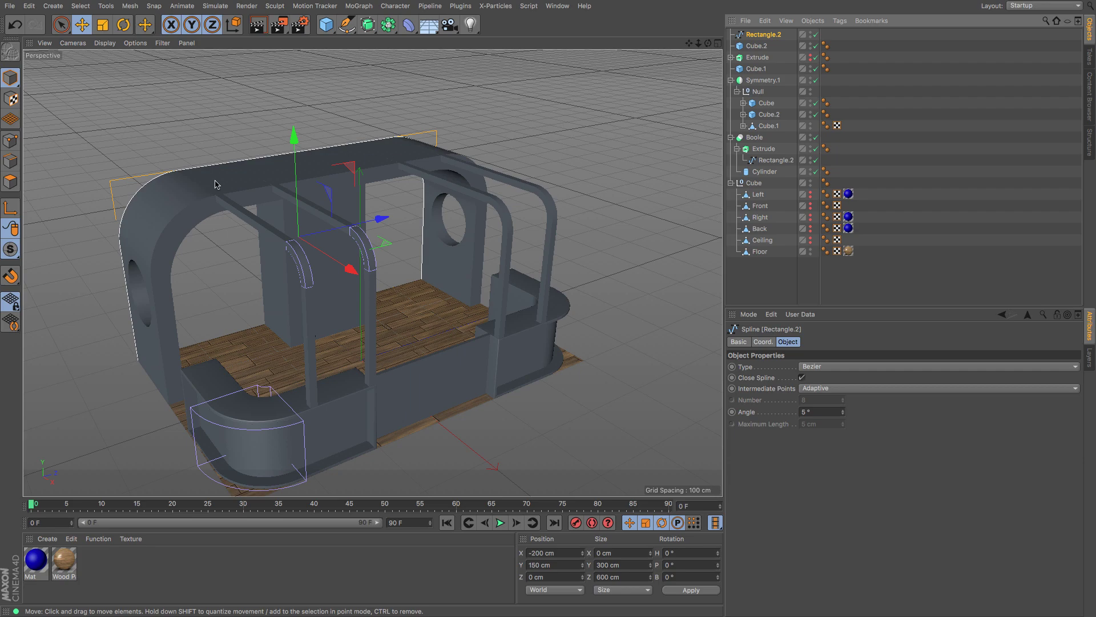
# Step: In the Right view, select the outer outline points of the top-level Rectangle.2 spline and delete them, keeping only the inner arch outline
pyautogui.press('F4')
pyautogui.press('F3')
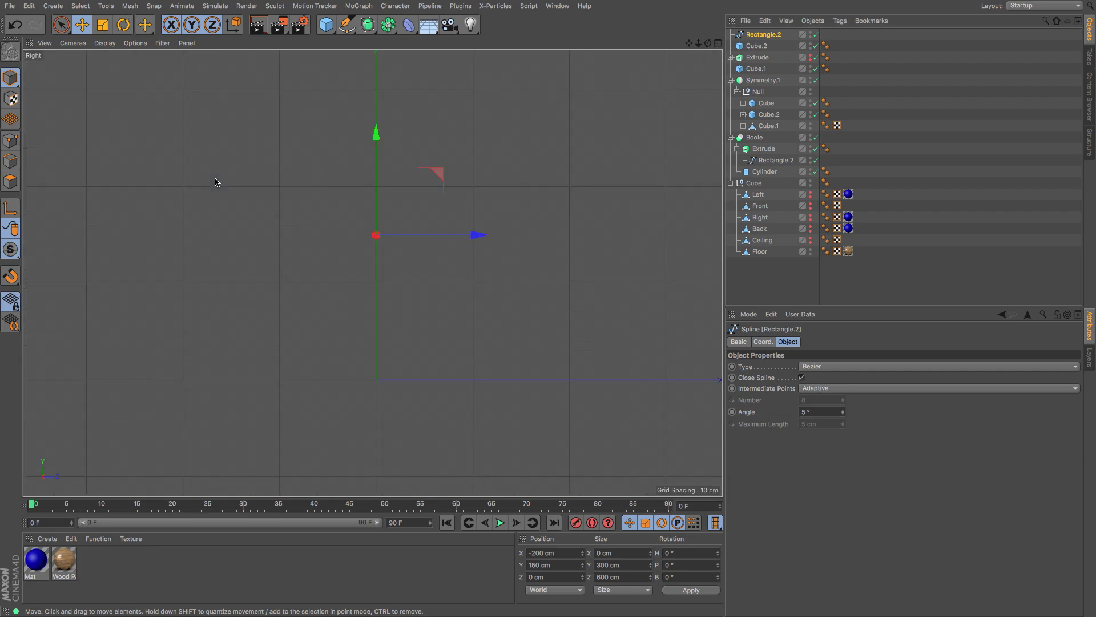
pyautogui.click(13, 146)
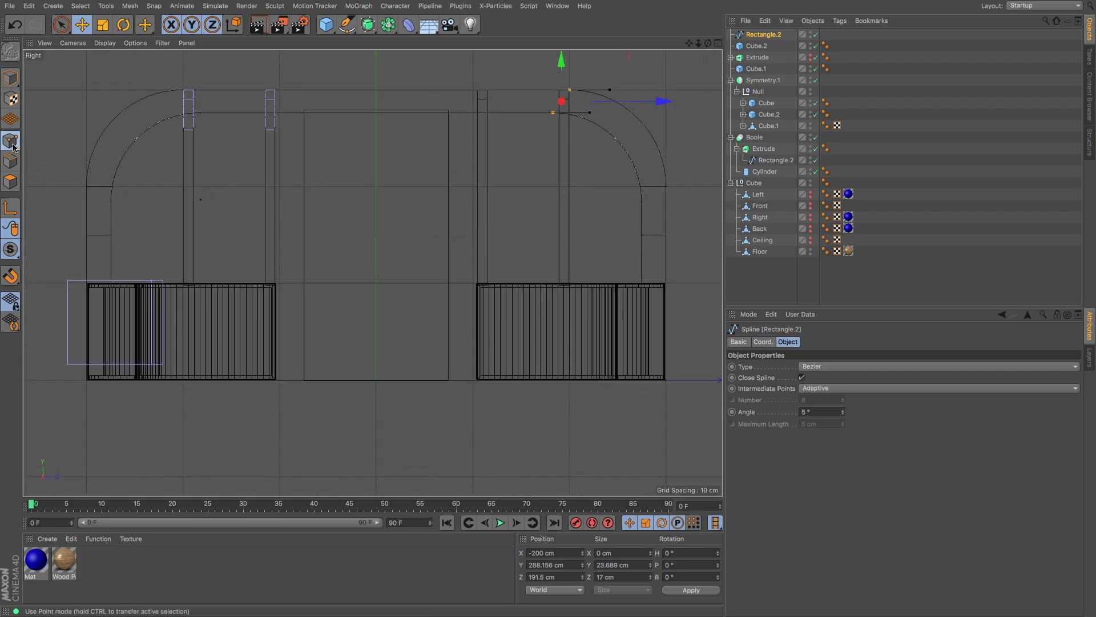
pyautogui.click(61, 27)
pyautogui.click(597, 86)
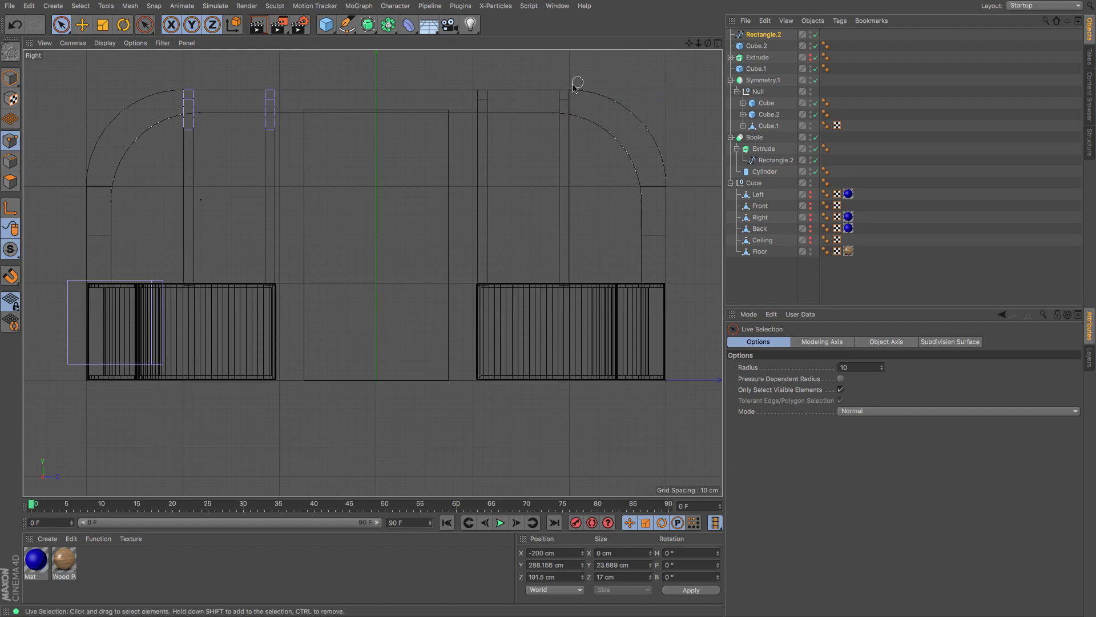
pyautogui.click(570, 90)
pyautogui.moveTo(668, 385)
pyautogui.keyDown('shift'); pyautogui.mouseDown()
pyautogui.moveTo(677, 221)
pyautogui.moveTo(650, 131)
pyautogui.mouseUp(); pyautogui.keyUp('shift')
pyautogui.moveTo(197, 68)
pyautogui.keyDown('shift'); pyautogui.mouseDown()
pyautogui.moveTo(185, 91)
pyautogui.moveTo(98, 148)
pyautogui.moveTo(85, 204)
pyautogui.mouseUp(); pyautogui.keyUp('shift')
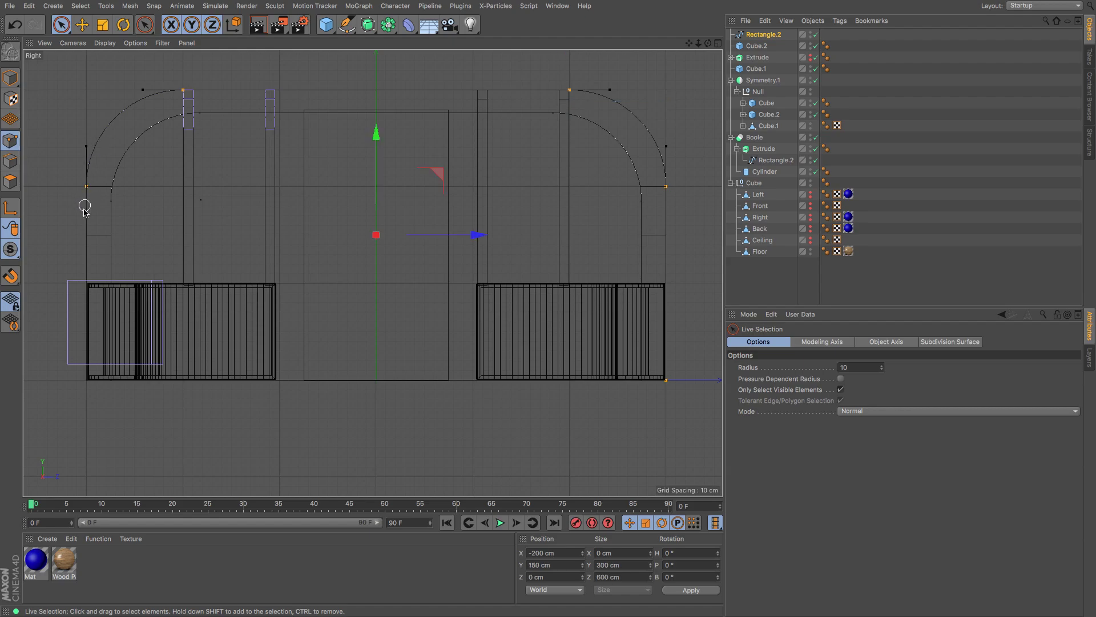
pyautogui.click(86, 211)
pyautogui.click(86, 380)
pyautogui.click(86, 398)
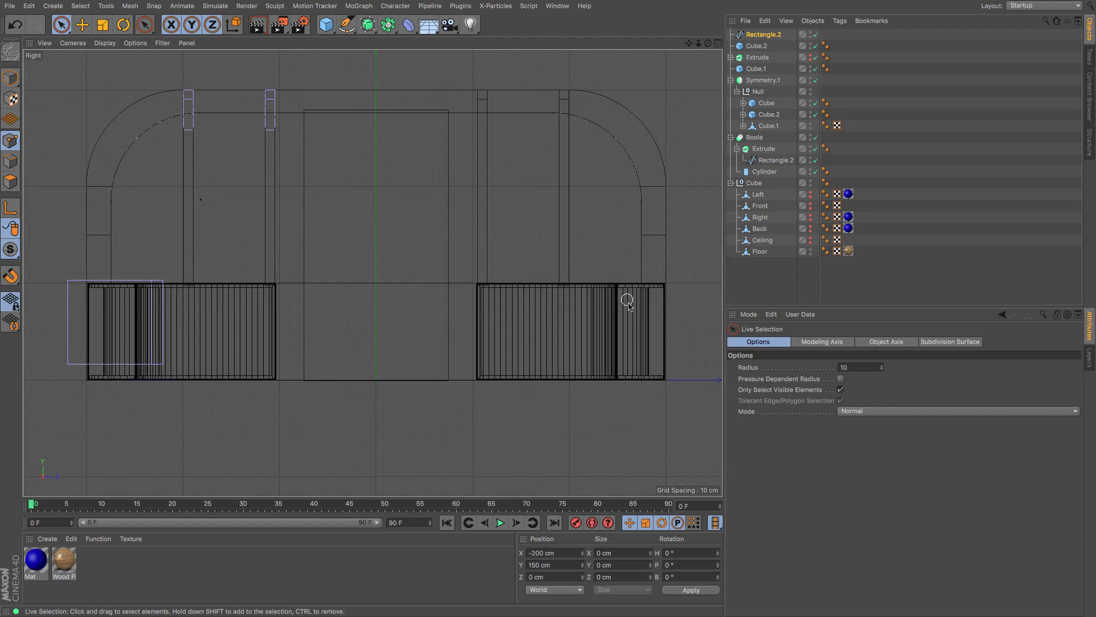
pyautogui.press('F1')
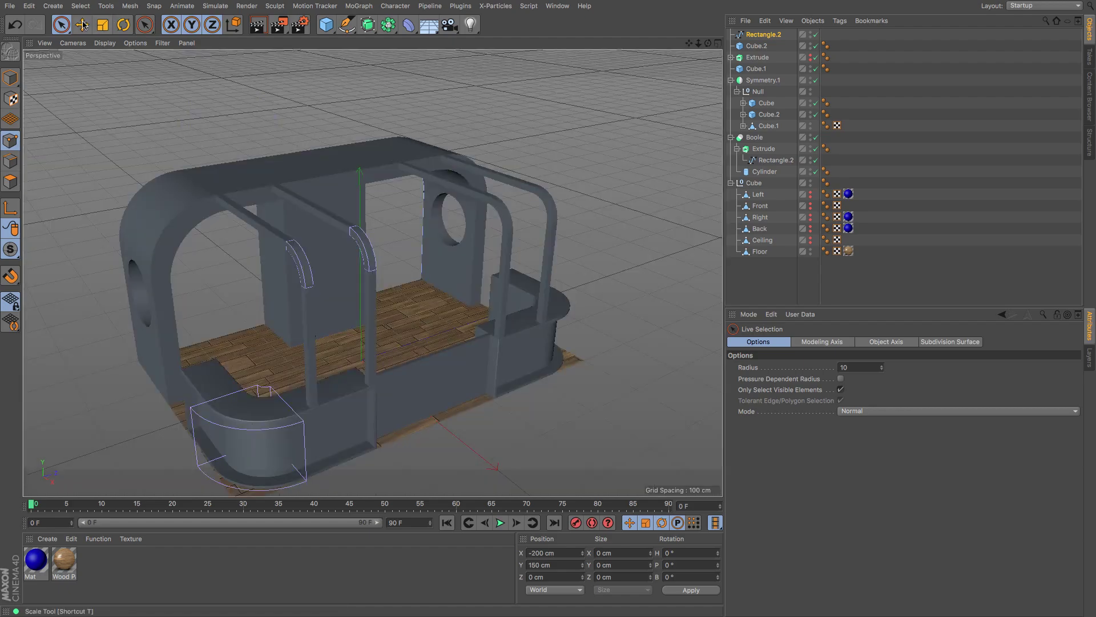
# Step: Move the trimmed spline along X to about -629.5 cm, and undo the move
pyautogui.press('e')
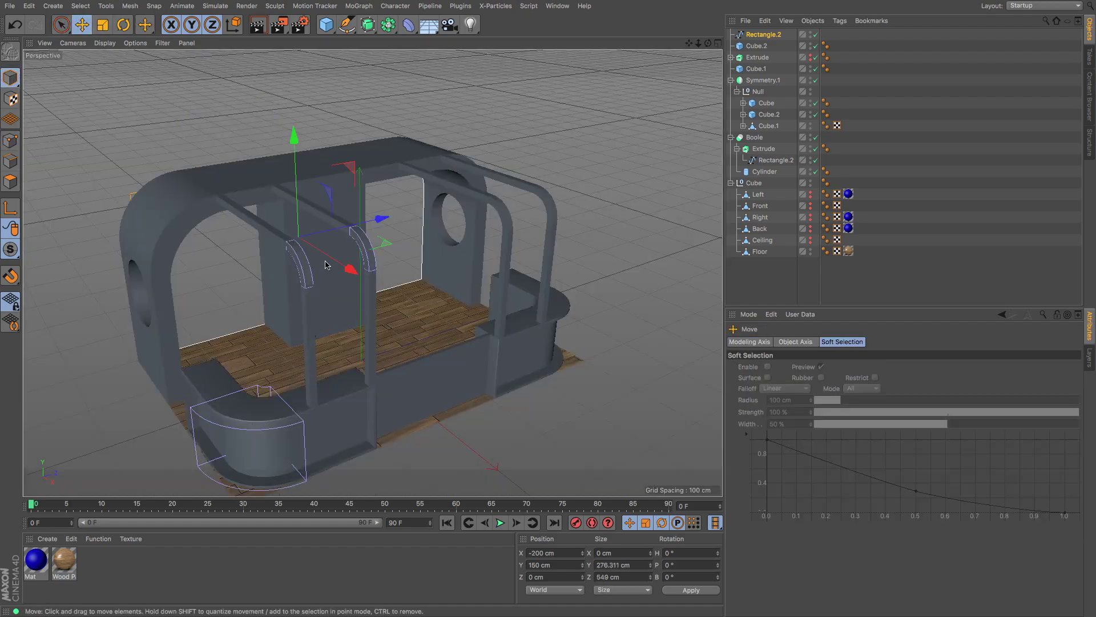
pyautogui.moveTo(350, 266); pyautogui.dragTo(223, 227)
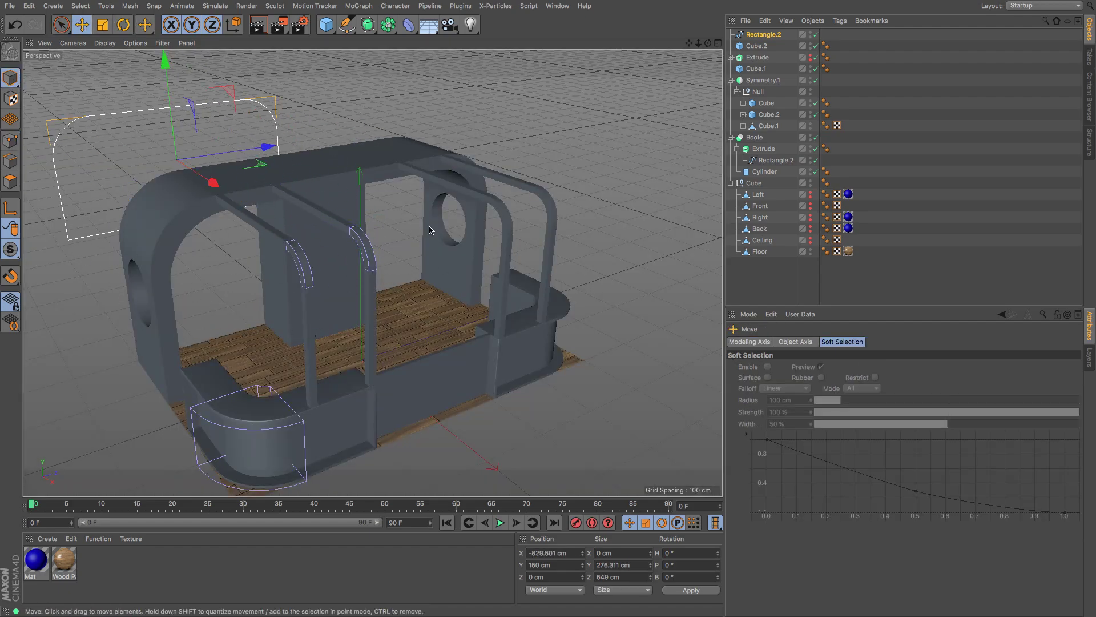
pyautogui.hotkey('ctrl', 'z')
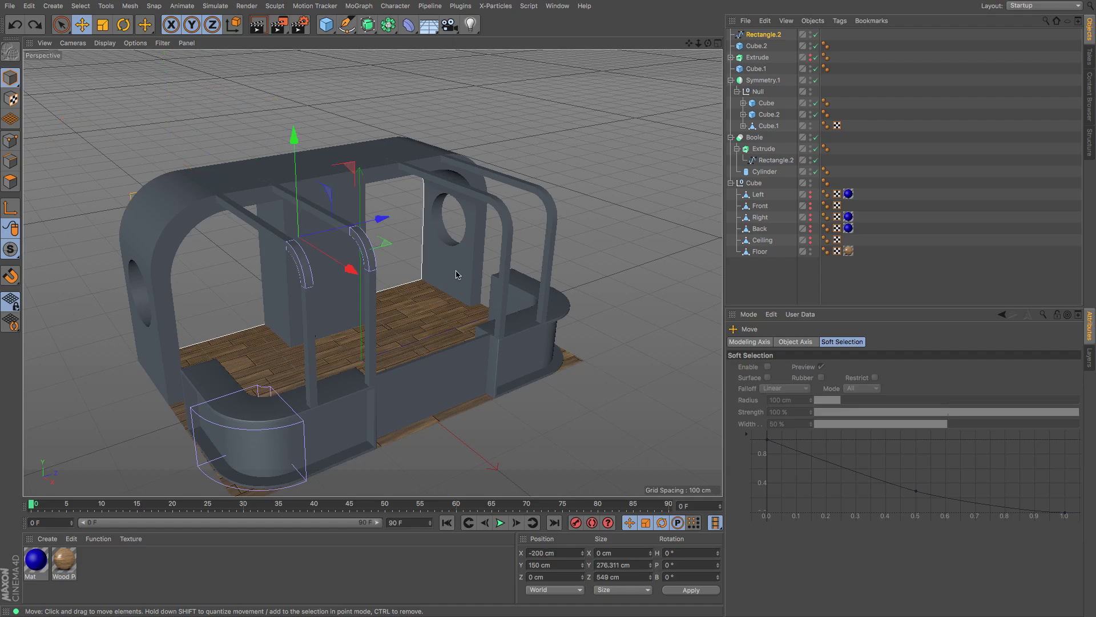
# Step: Nest the trimmed Rectangle.2 spline under a new Extrude and set its Z movement to 0 cm to form a flat back wall
pyautogui.click(369, 31)
pyautogui.click(502, 42)
pyautogui.moveTo(760, 49); pyautogui.dragTo(759, 36)
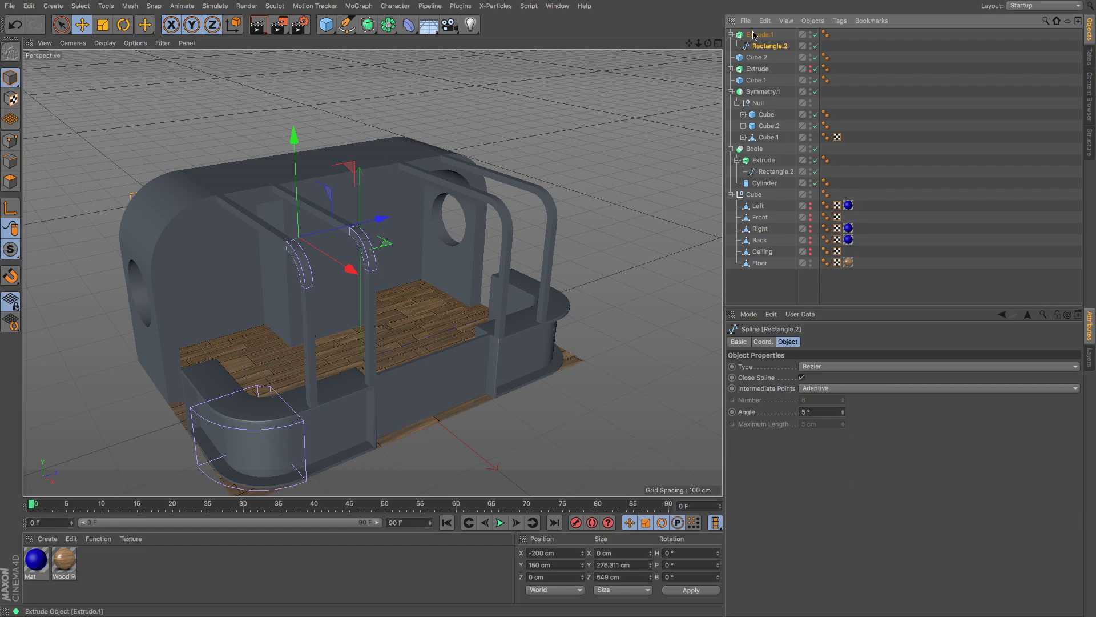
pyautogui.click(754, 36)
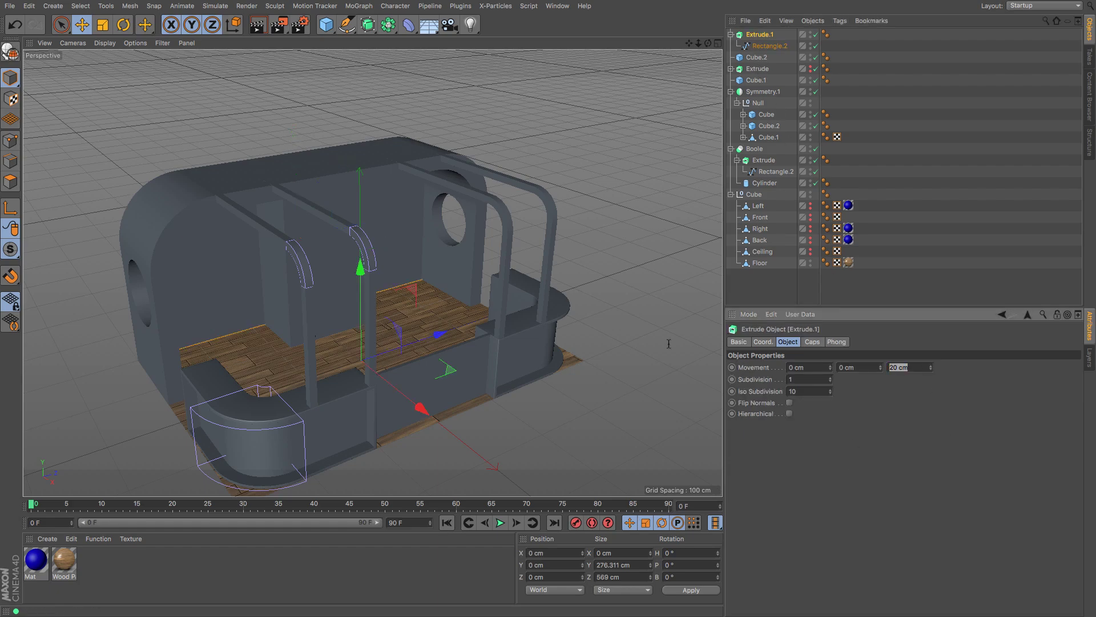
pyautogui.write('0')
pyautogui.press('Return')
pyautogui.click(750, 298)
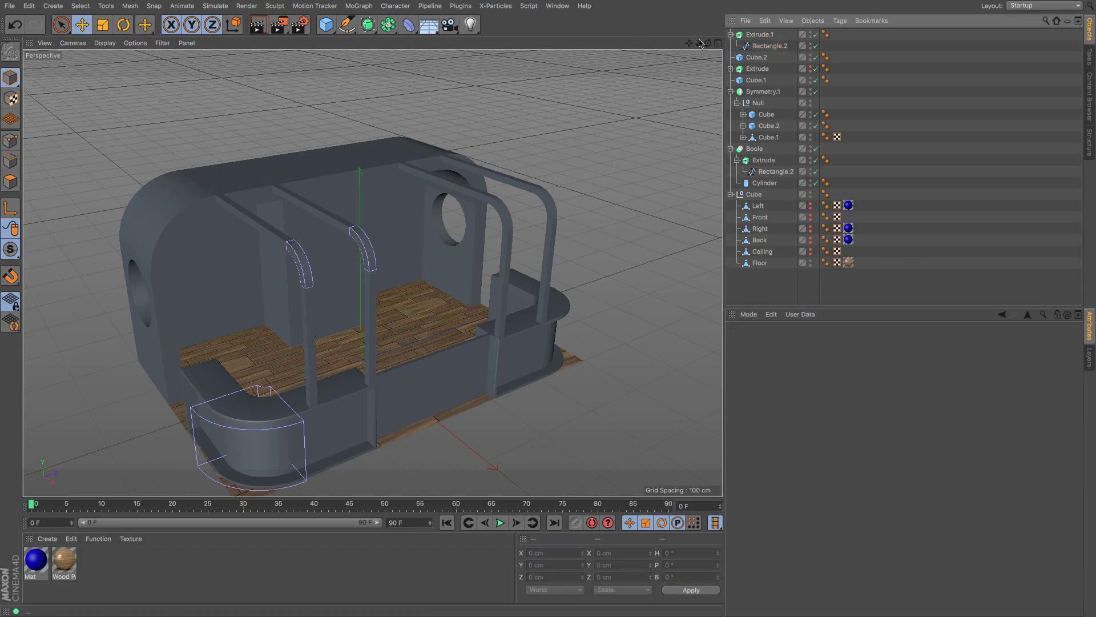
# Step: Delete the blue material and create a new one in pure white, with its colour value V at 100%
pyautogui.moveTo(708, 44)
pyautogui.mouseDown()
pyautogui.moveTo(617, 23)
pyautogui.moveTo(531, 46)
pyautogui.moveTo(633, 35)
pyautogui.moveTo(736, 57)
pyautogui.moveTo(611, 23)
pyautogui.moveTo(616, 62)
pyautogui.moveTo(681, 50)
pyautogui.moveTo(704, 24)
pyautogui.mouseUp()
pyautogui.click(42, 567)
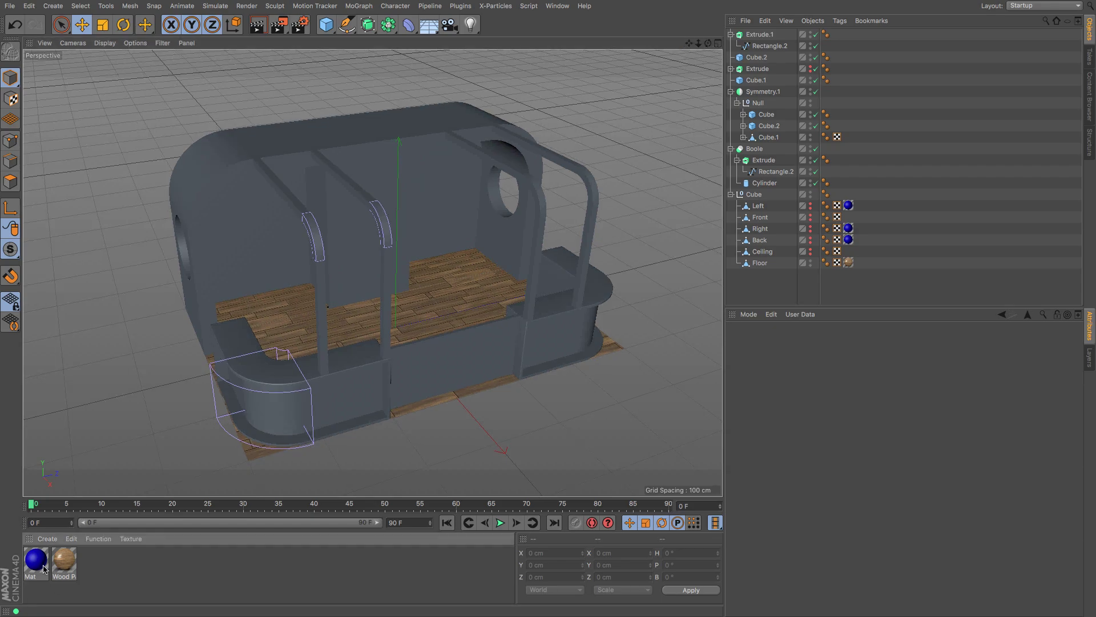
pyautogui.press('Delete')
pyautogui.doubleClick(63, 564)
pyautogui.doubleClick(36, 562)
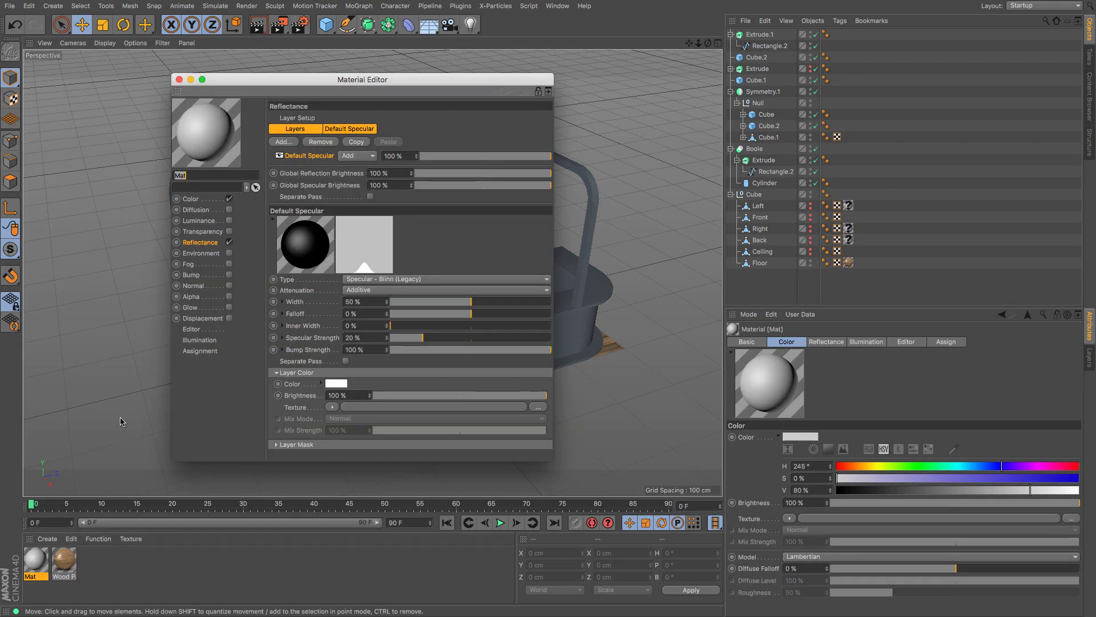
pyautogui.click(206, 200)
pyautogui.moveTo(516, 171); pyautogui.dragTo(553, 172)
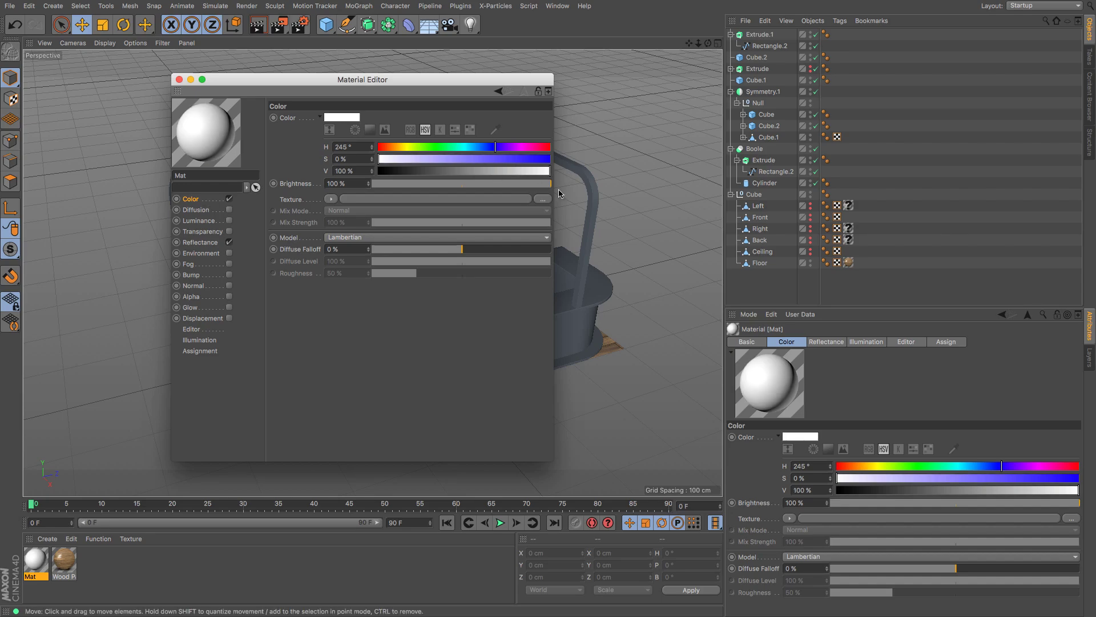
pyautogui.click(179, 79)
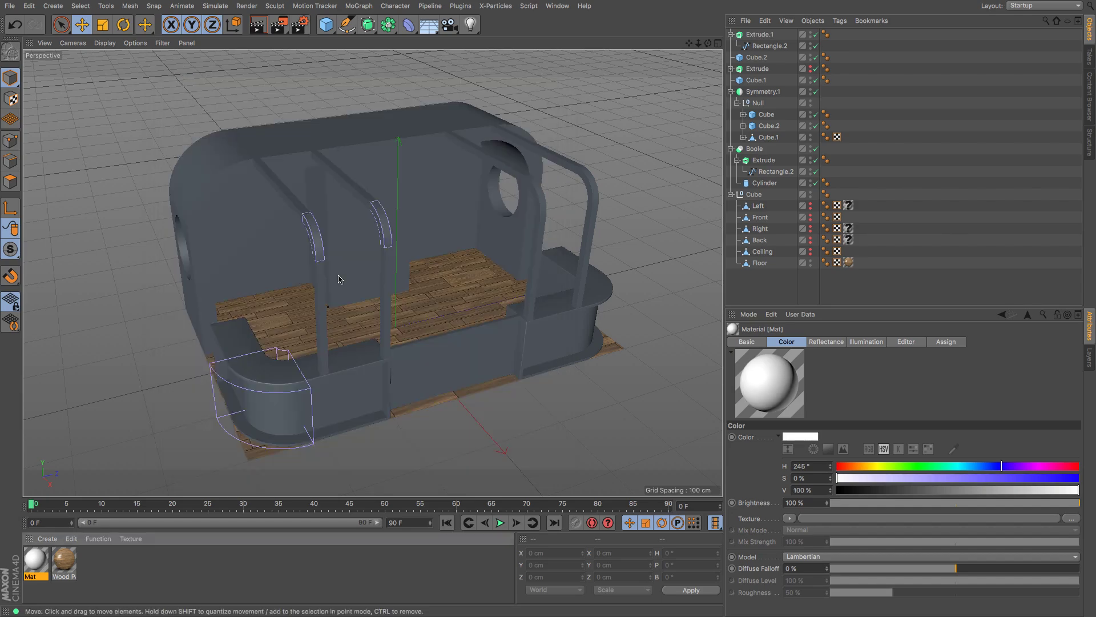
# Step: Collapse the object hierarchies and apply the white material to every top-level object except the Cube containing the floor
pyautogui.click(731, 35)
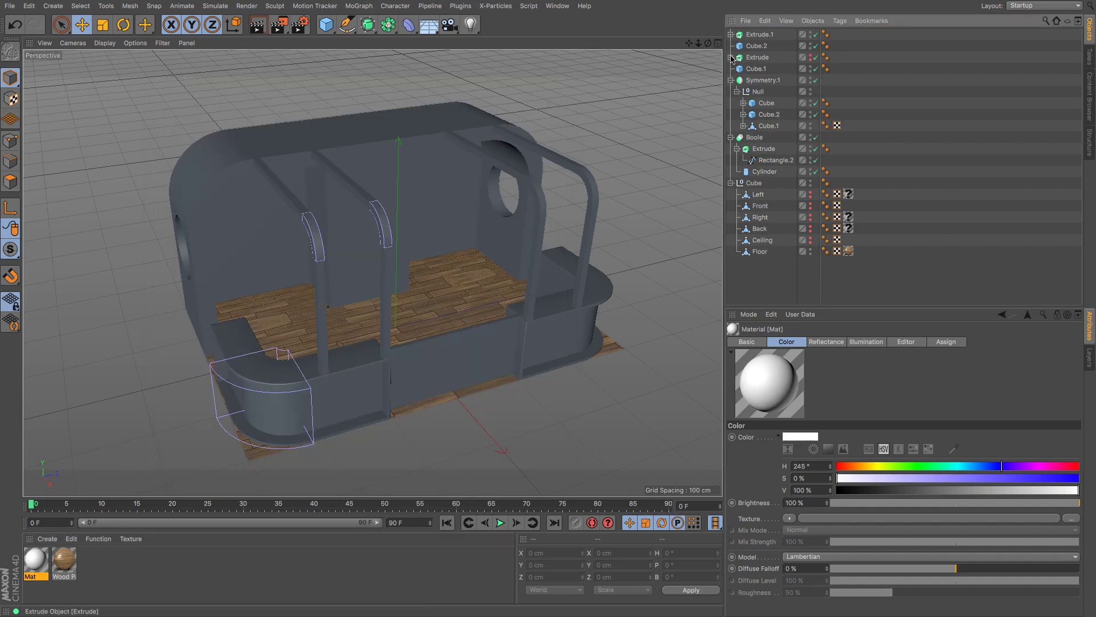
pyautogui.click(730, 80)
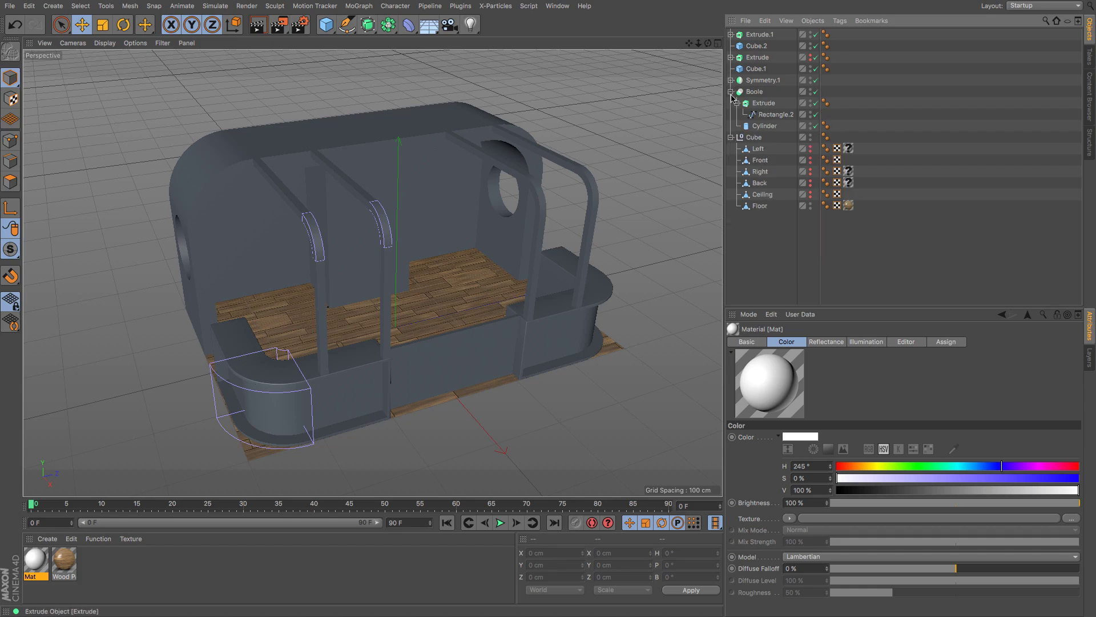
pyautogui.click(731, 91)
pyautogui.click(731, 103)
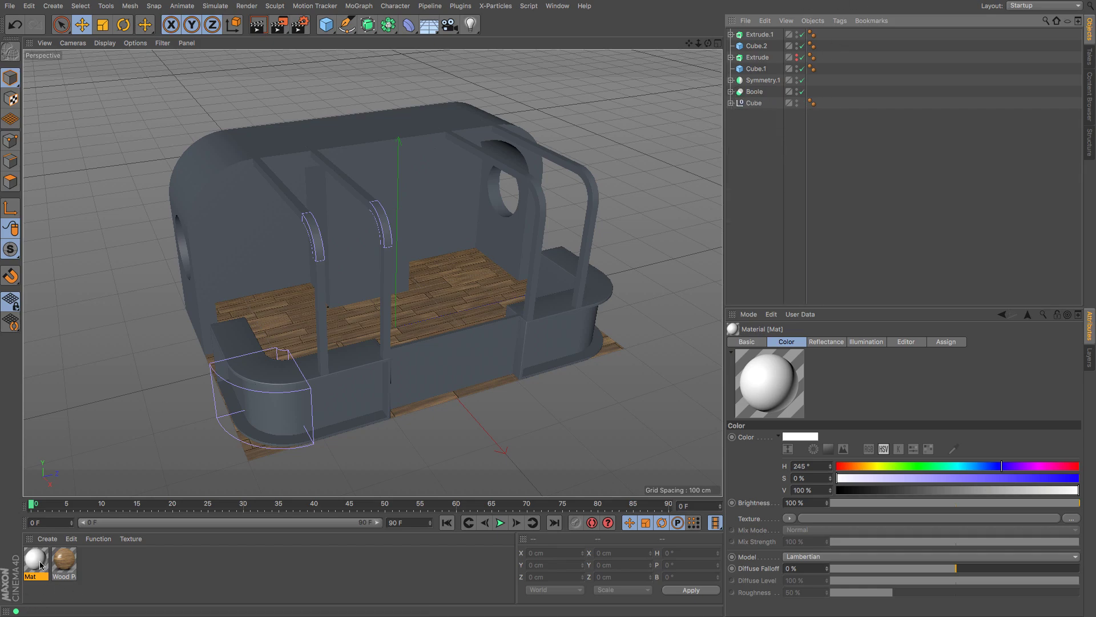
pyautogui.moveTo(40, 565); pyautogui.dragTo(823, 35)
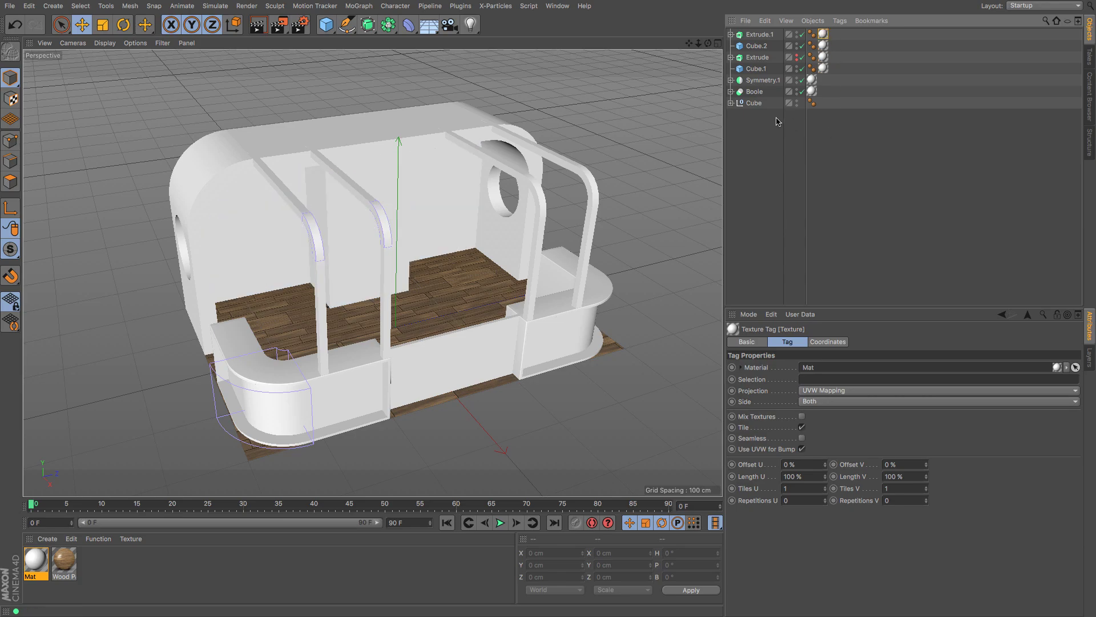
pyautogui.moveTo(708, 42); pyautogui.dragTo(631, 53)
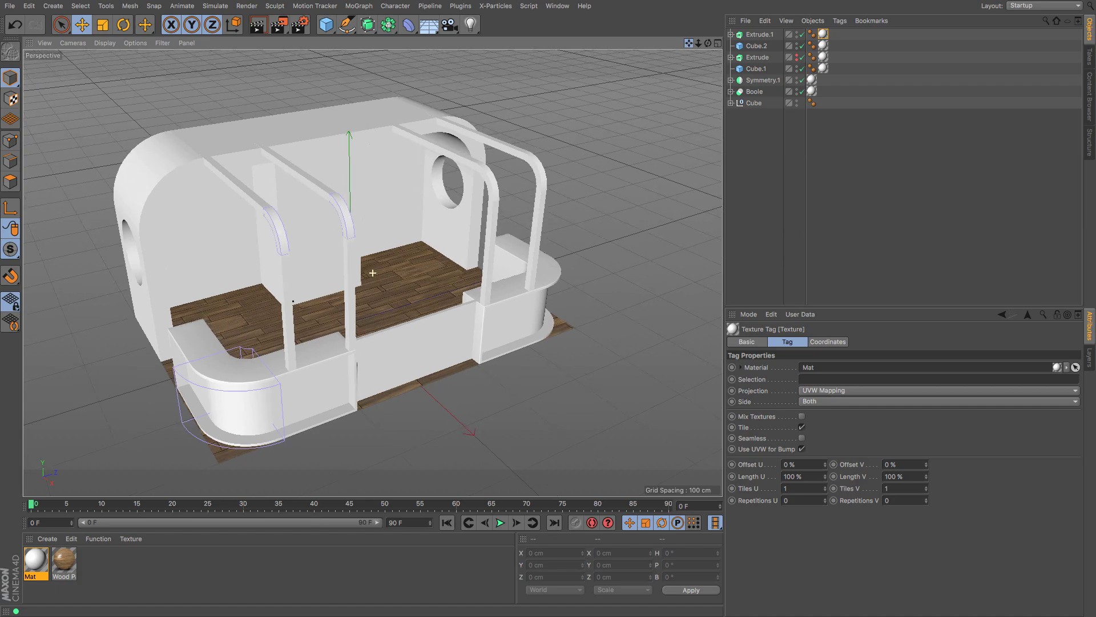
pyautogui.moveTo(372, 273); pyautogui.dragTo(389, 277)
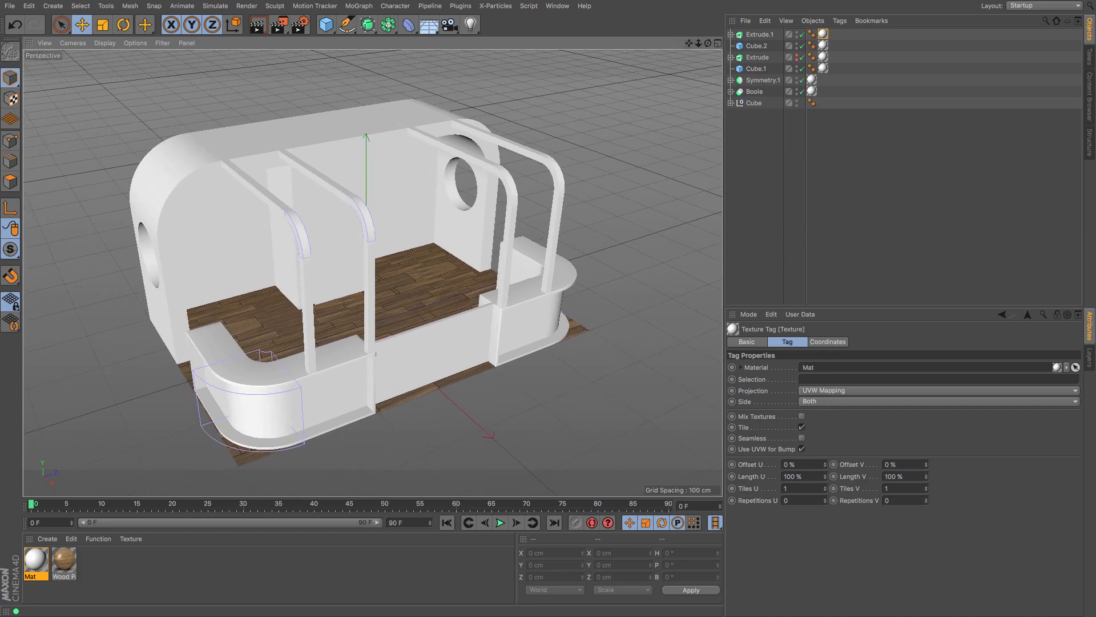
pyautogui.moveTo(699, 43)
pyautogui.mouseDown()
pyautogui.moveTo(719, 45)
pyautogui.moveTo(696, 46)
pyautogui.moveTo(711, 49)
pyautogui.mouseUp()
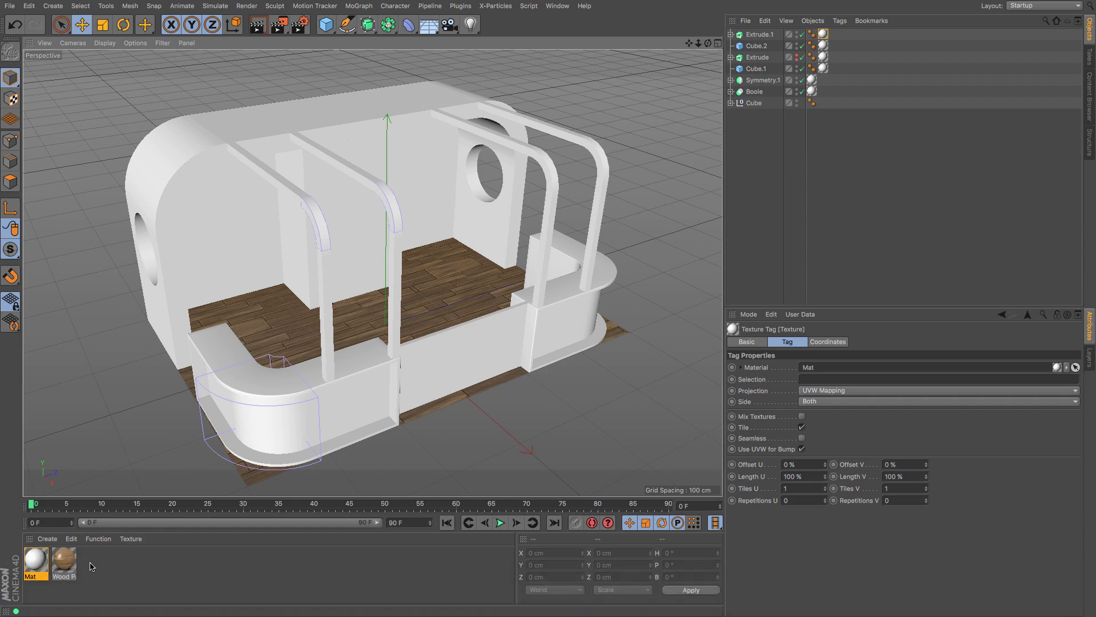
# Step: Create a material with C4D Logo.tif from the Exhibition Stand folder as colour texture, copy the image into the project, and disable Reflectance
pyautogui.doubleClick(90, 565)
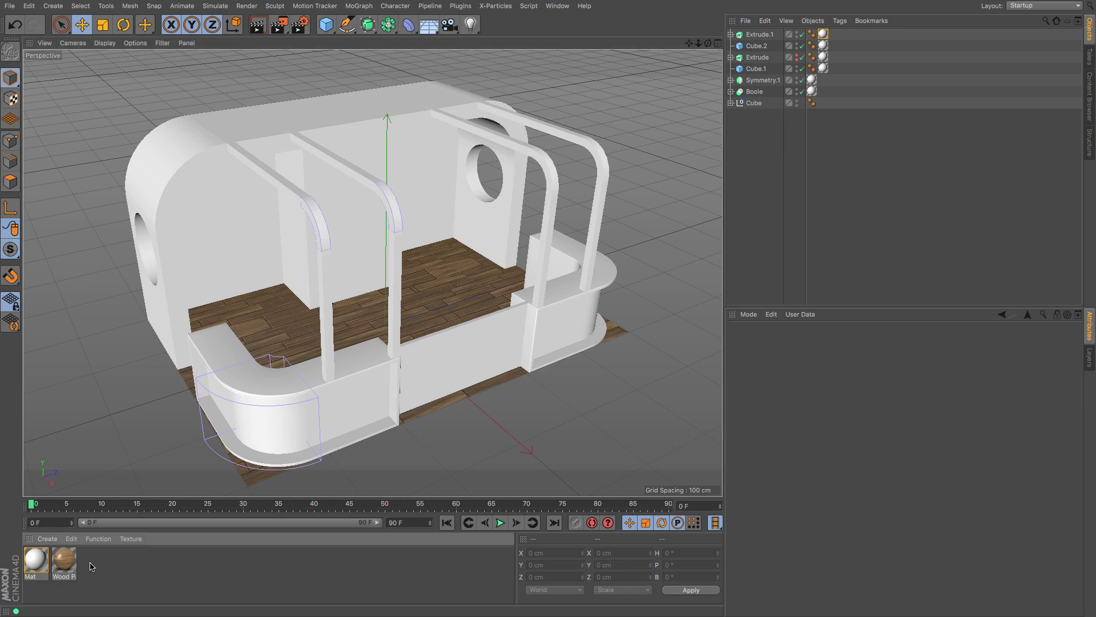
pyautogui.doubleClick(37, 565)
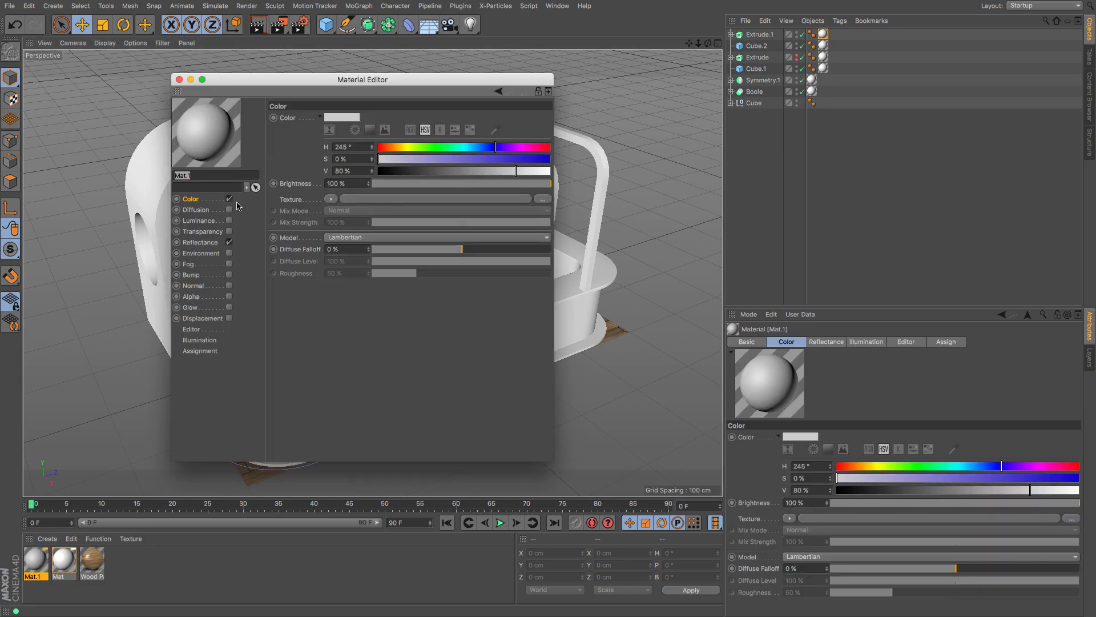
pyautogui.click(540, 201)
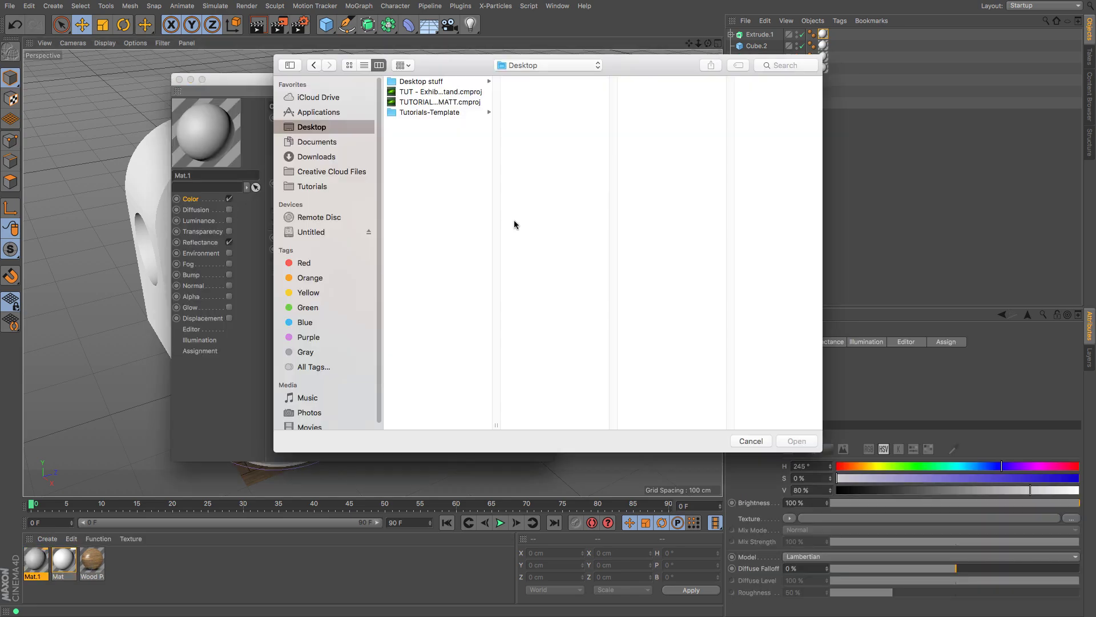
pyautogui.click(313, 233)
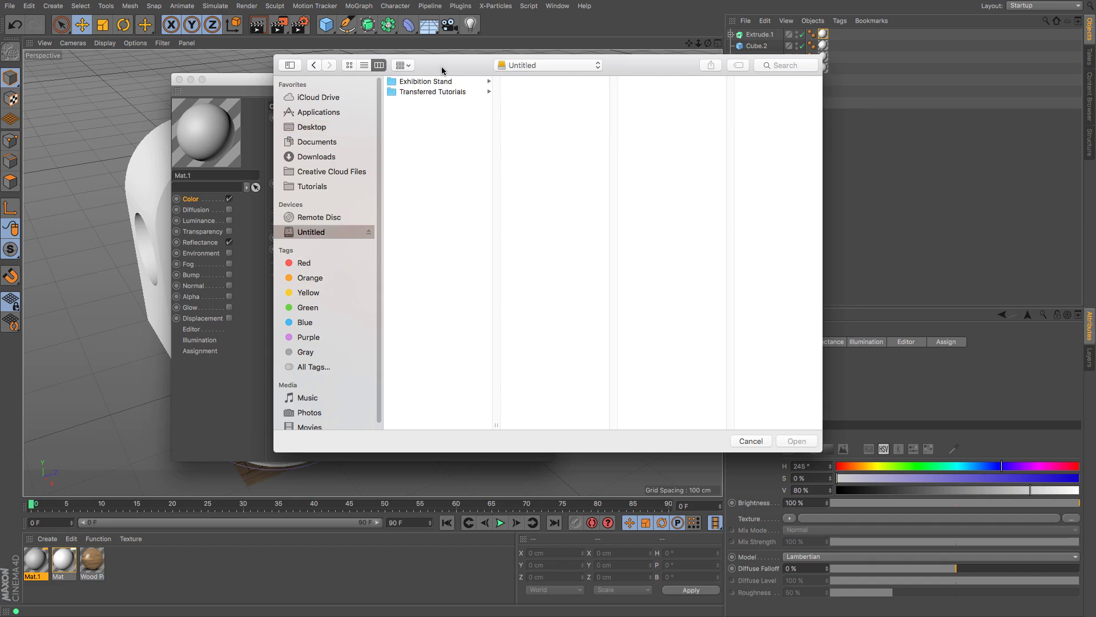
pyautogui.click(435, 83)
pyautogui.click(531, 82)
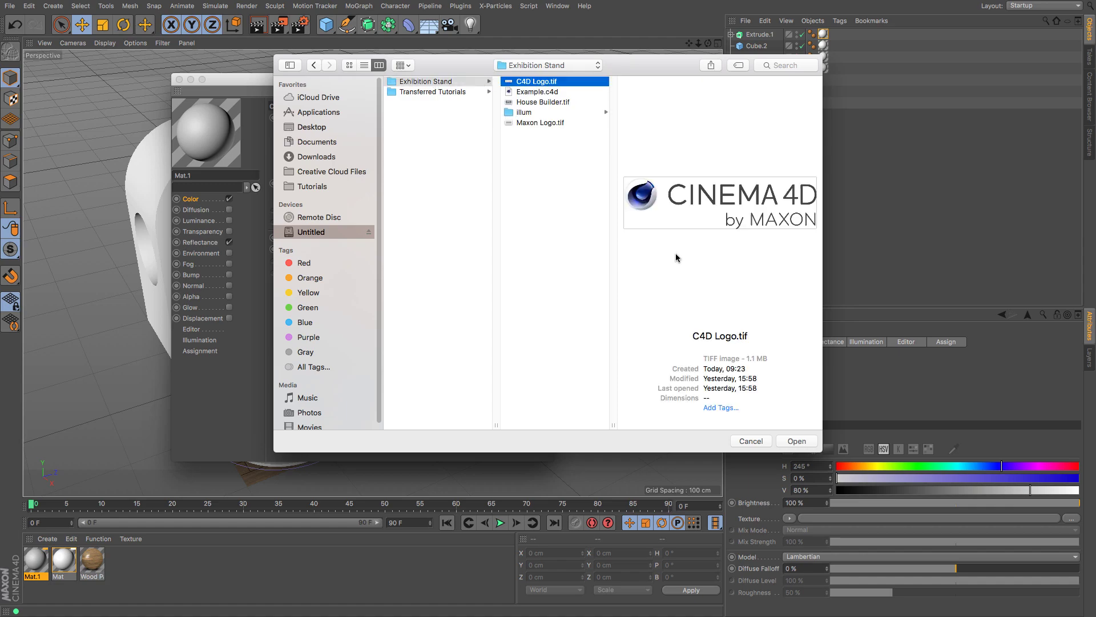
pyautogui.click(797, 443)
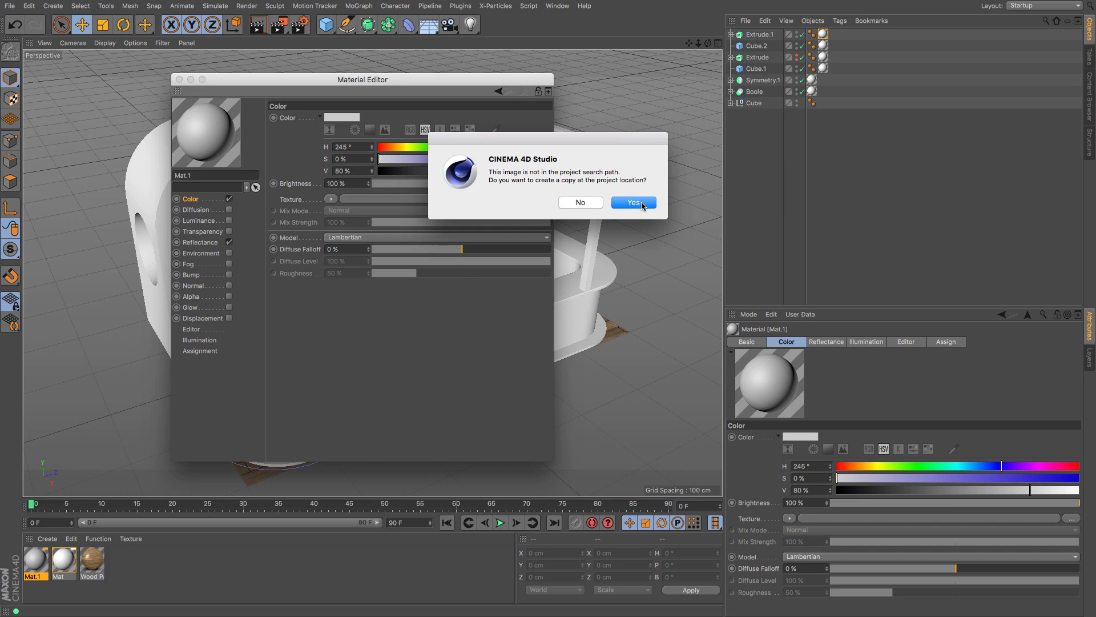
pyautogui.click(634, 202)
pyautogui.moveTo(223, 82); pyautogui.dragTo(464, 93)
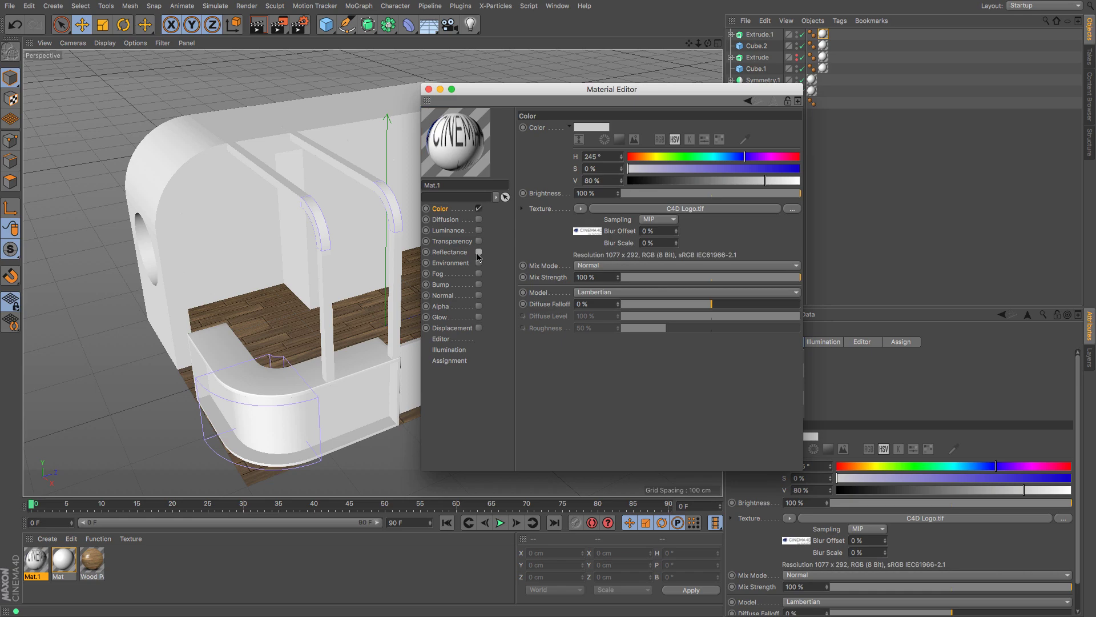
pyautogui.click(429, 89)
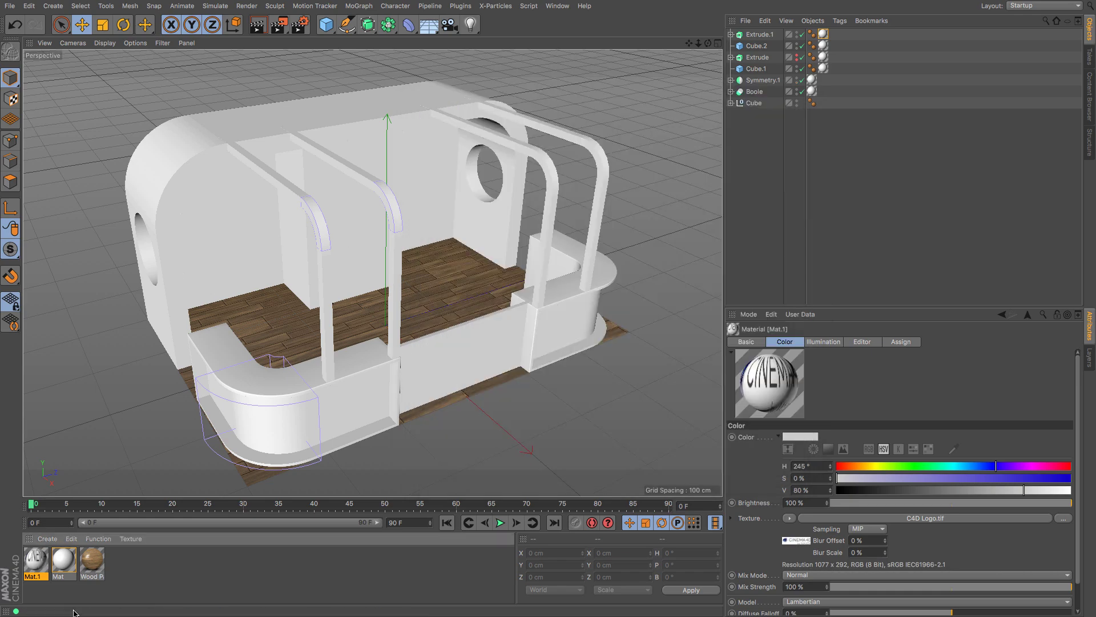
# Step: Apply the logo material to the front counter panel Cube.1 and render the booth in the perspective view
pyautogui.click(756, 69)
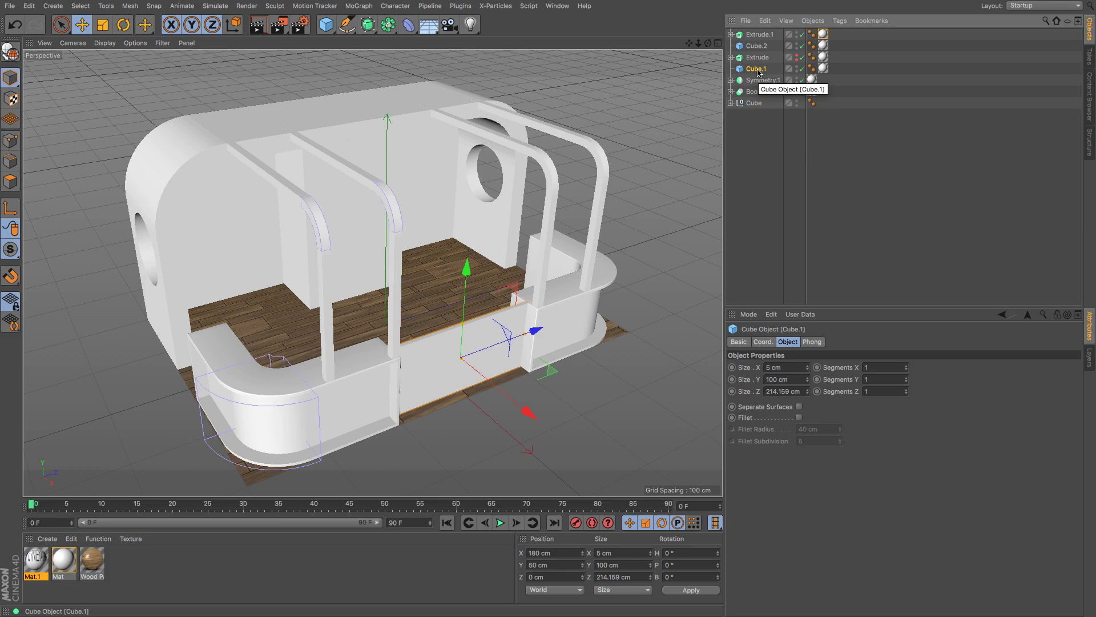
pyautogui.moveTo(33, 566); pyautogui.dragTo(451, 378)
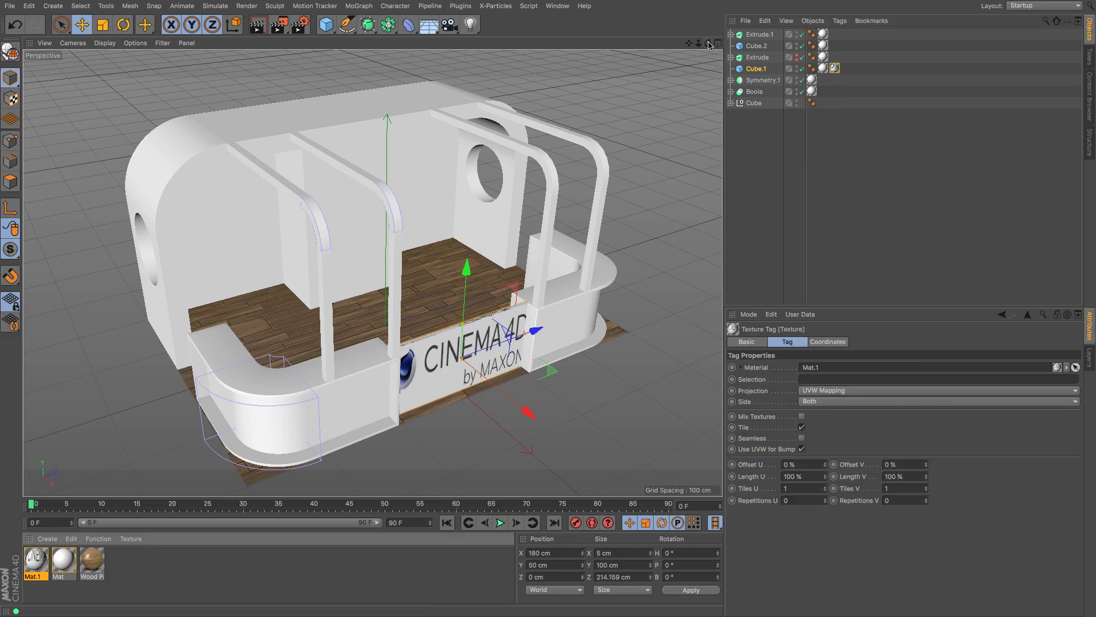
pyautogui.moveTo(708, 43)
pyautogui.mouseDown()
pyautogui.moveTo(665, 46)
pyautogui.moveTo(700, 46)
pyautogui.mouseUp()
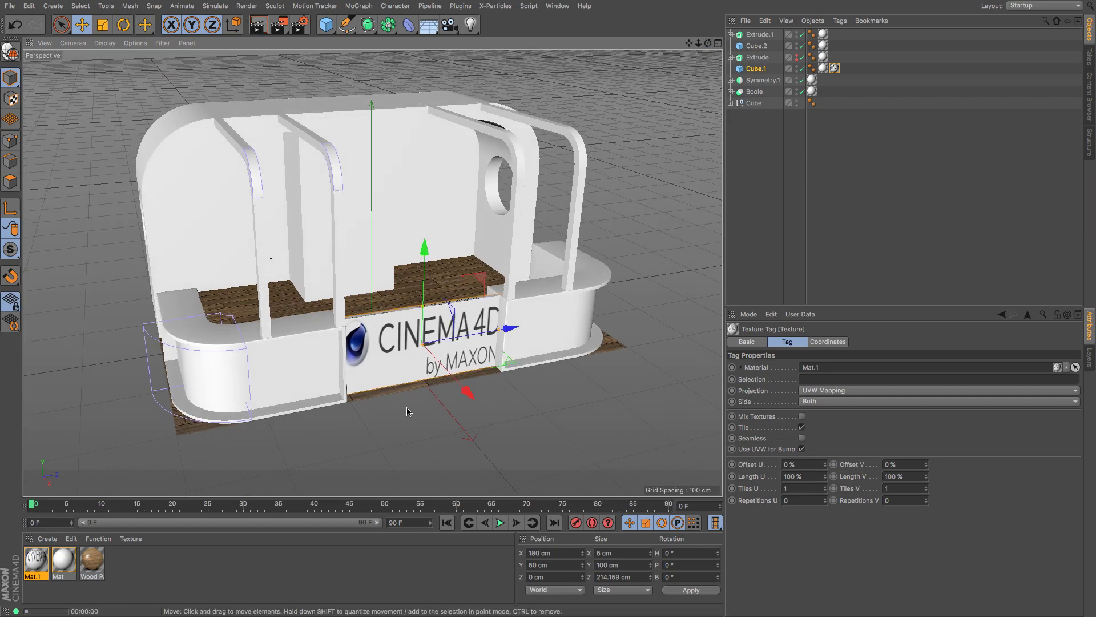
pyautogui.hotkey('ctrl', 'r')
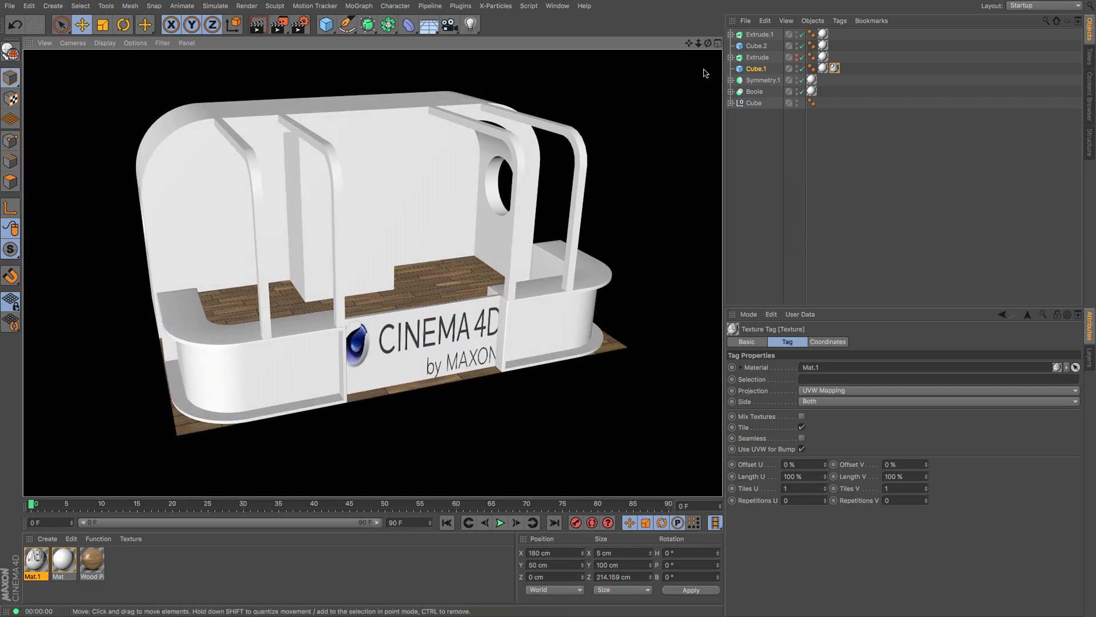
# Step: Restrict the logo texture on Cube.1 to the Front side and render the counter panel in the perspective view
pyautogui.moveTo(708, 44)
pyautogui.mouseDown()
pyautogui.moveTo(688, 66)
pyautogui.moveTo(710, 36)
pyautogui.mouseUp()
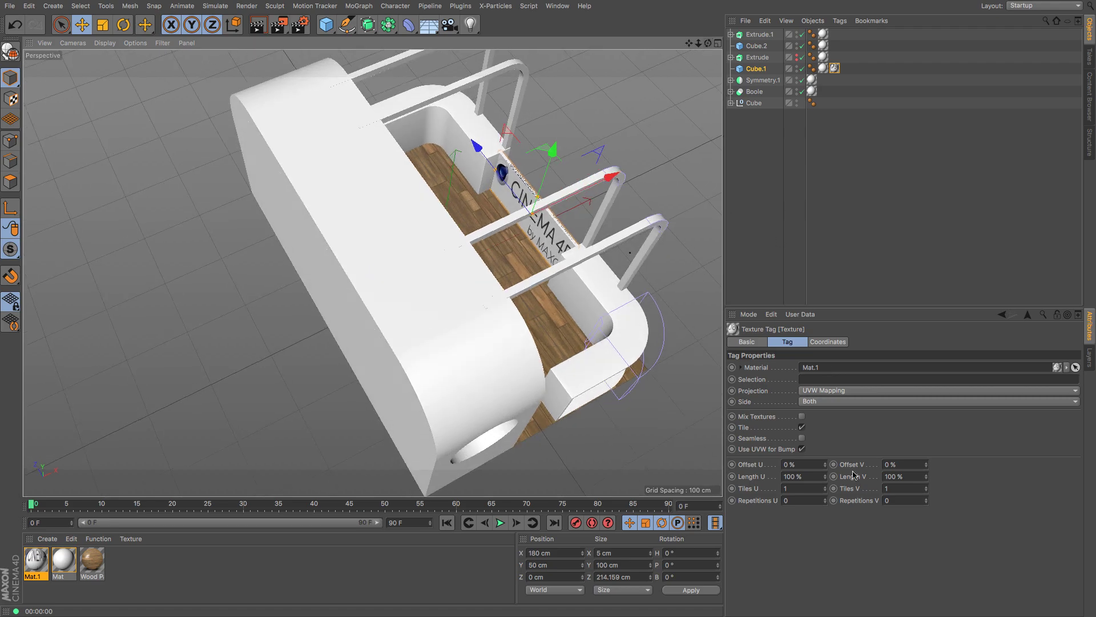
pyautogui.click(824, 402)
pyautogui.click(824, 423)
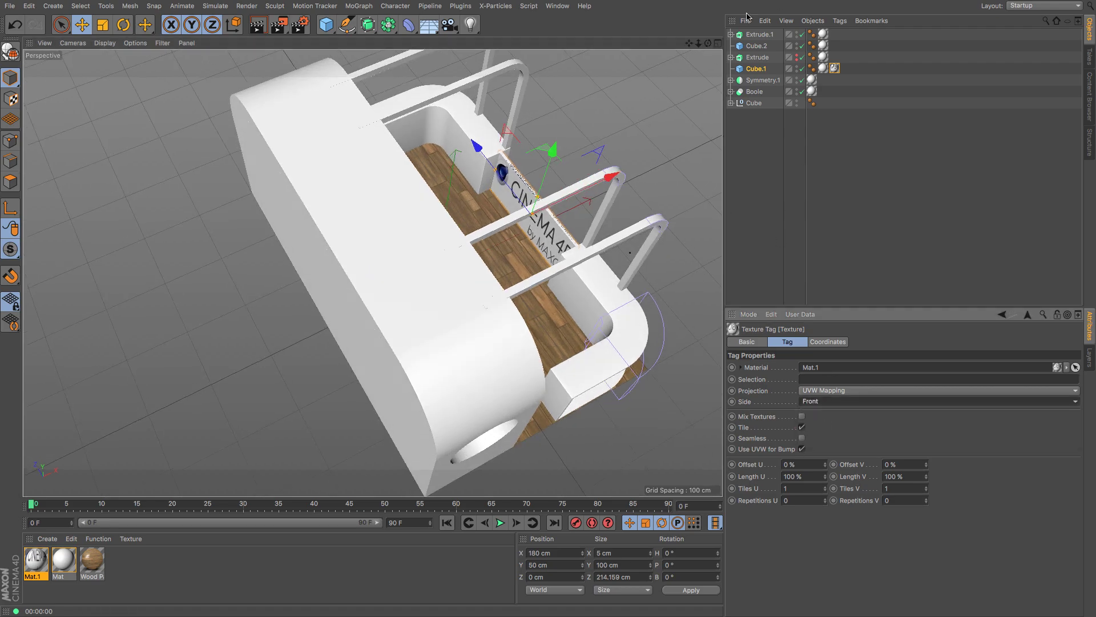
pyautogui.moveTo(708, 43); pyautogui.dragTo(732, 116)
pyautogui.scroll(5, 438, 242)
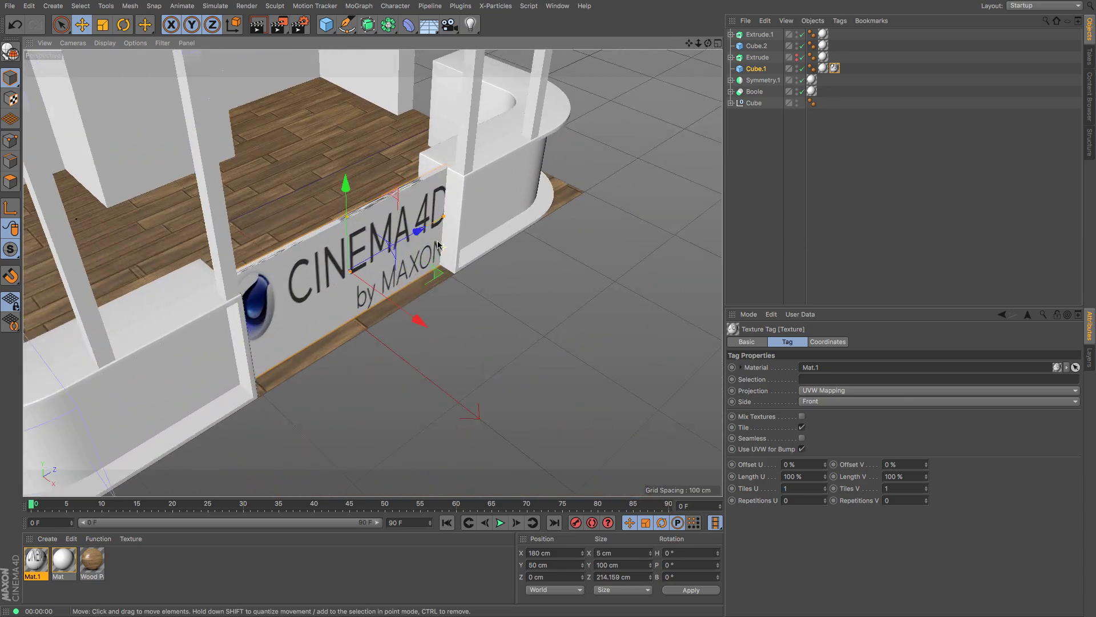
pyautogui.scroll(3, 437, 245)
pyautogui.click(259, 25)
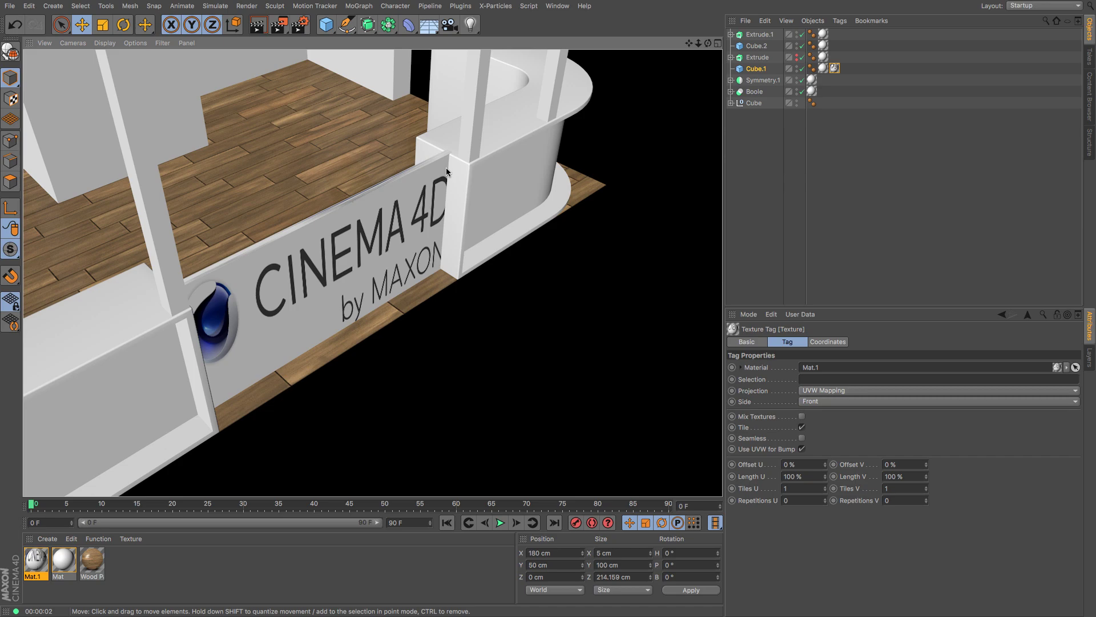
# Step: Check the pixel resolution of the C4D Logo.tif colour texture in material Mat.1
pyautogui.moveTo(708, 43); pyautogui.dragTo(620, 285)
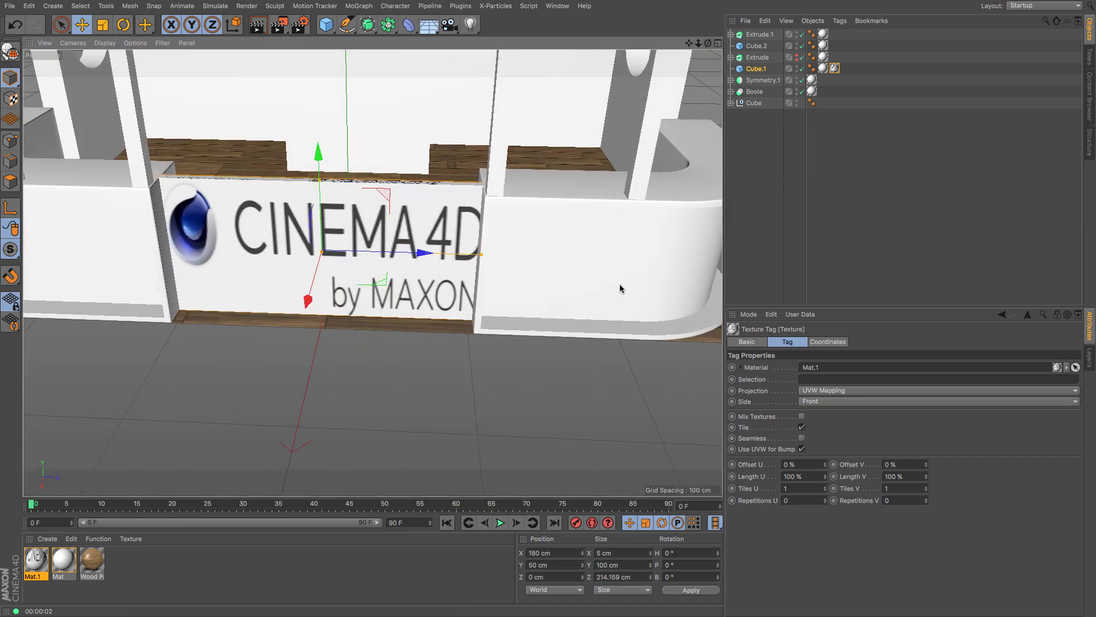
pyautogui.doubleClick(32, 564)
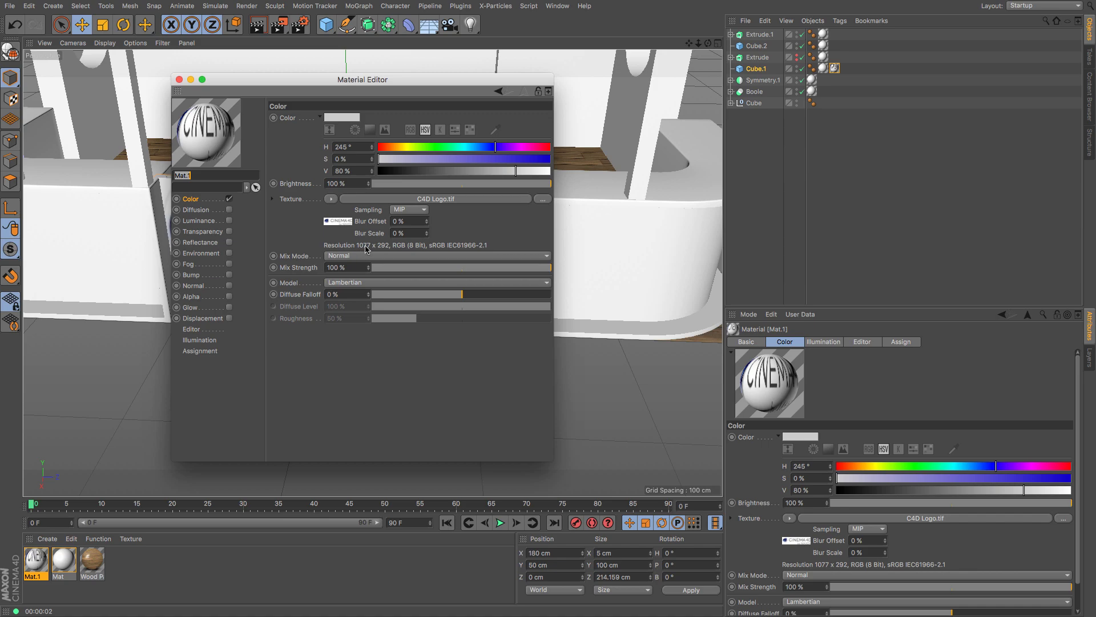
pyautogui.moveTo(342, 86); pyautogui.dragTo(363, 73)
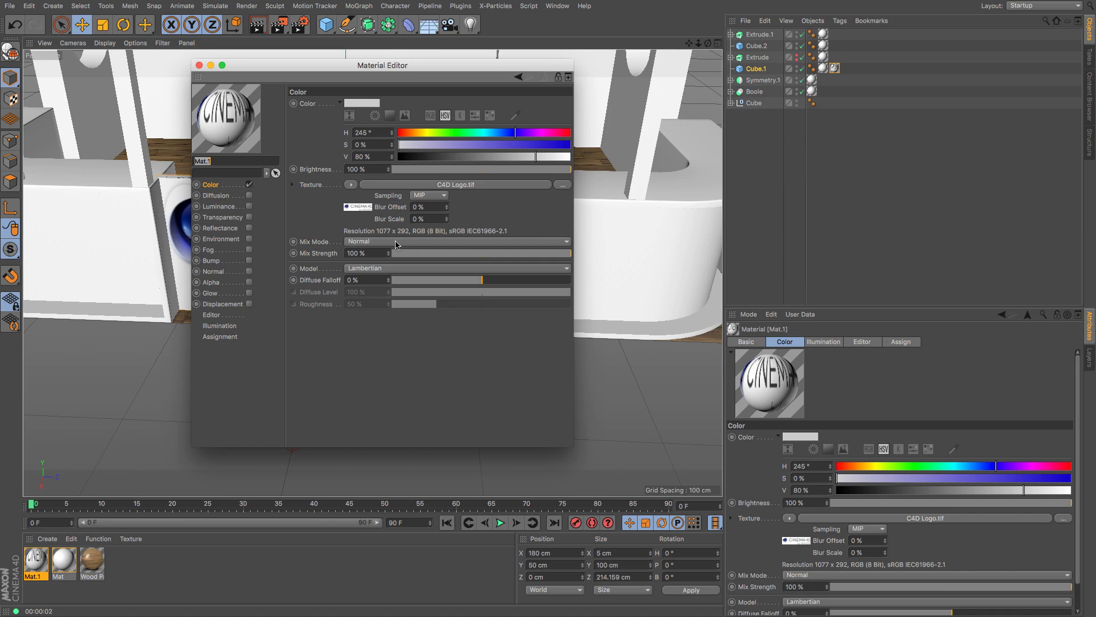
pyautogui.click(199, 65)
# Step: Set the size of the logo texture tag on Cube.1 to 292 cm in Y and 1077 cm in Z
pyautogui.click(835, 69)
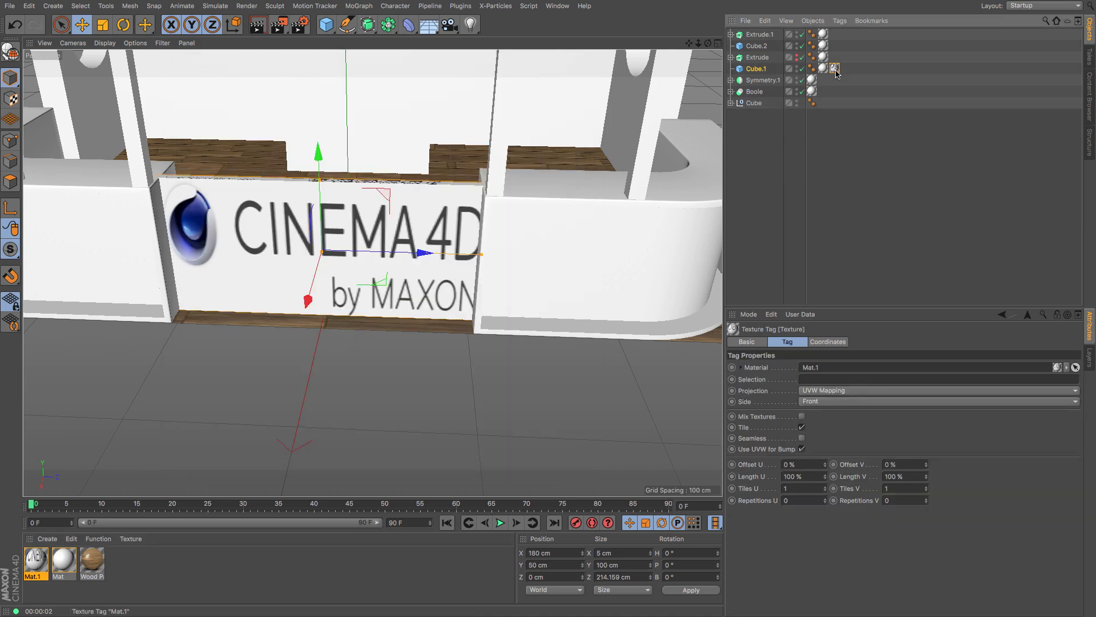
pyautogui.click(818, 342)
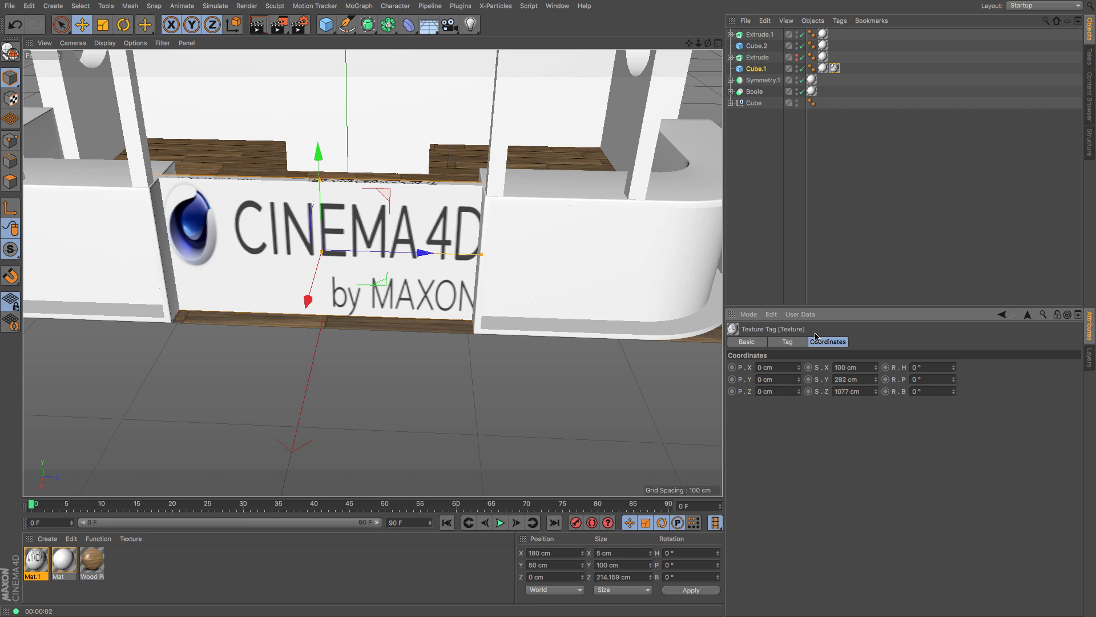
pyautogui.click(838, 244)
# Step: Try Cubic projection on the logo texture tag of Cube.1, and set the projection to Flat instead
pyautogui.click(835, 68)
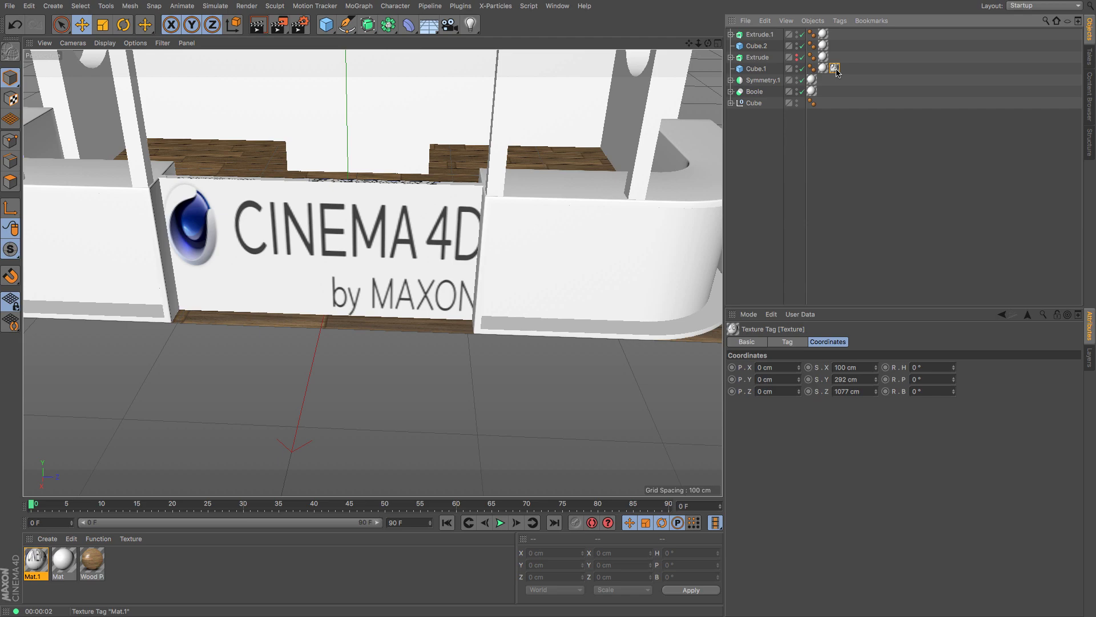
pyautogui.click(788, 342)
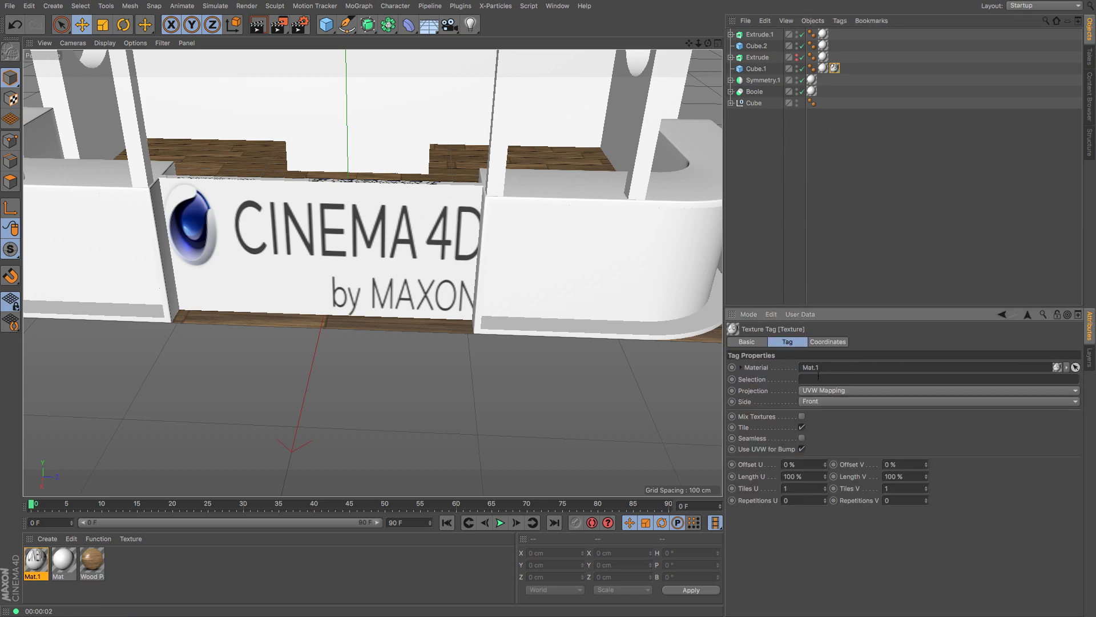
pyautogui.click(833, 391)
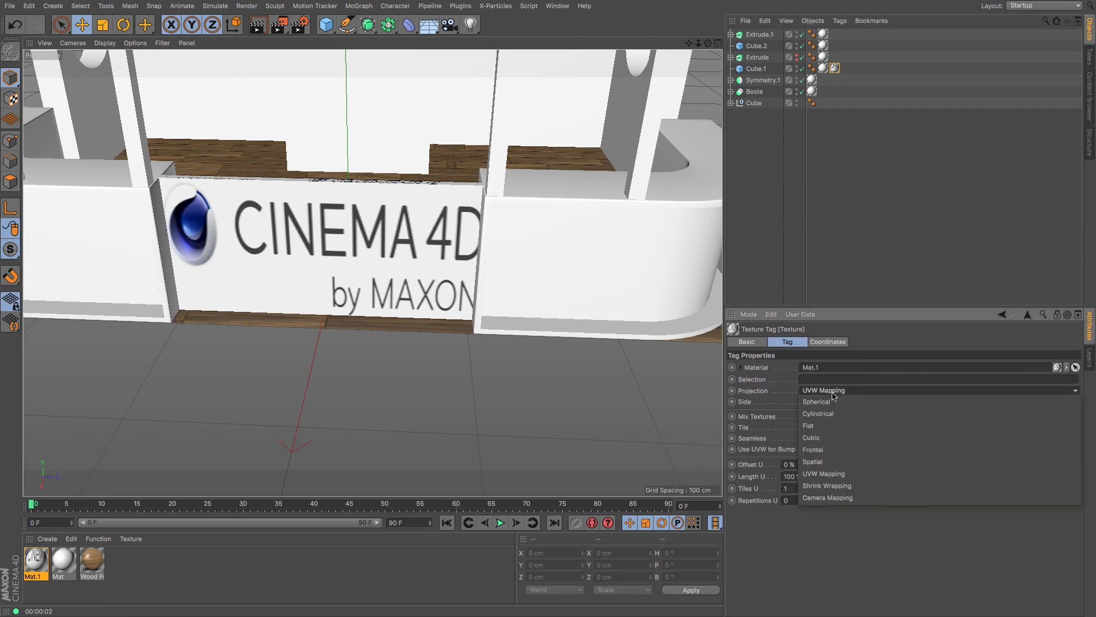
pyautogui.click(829, 438)
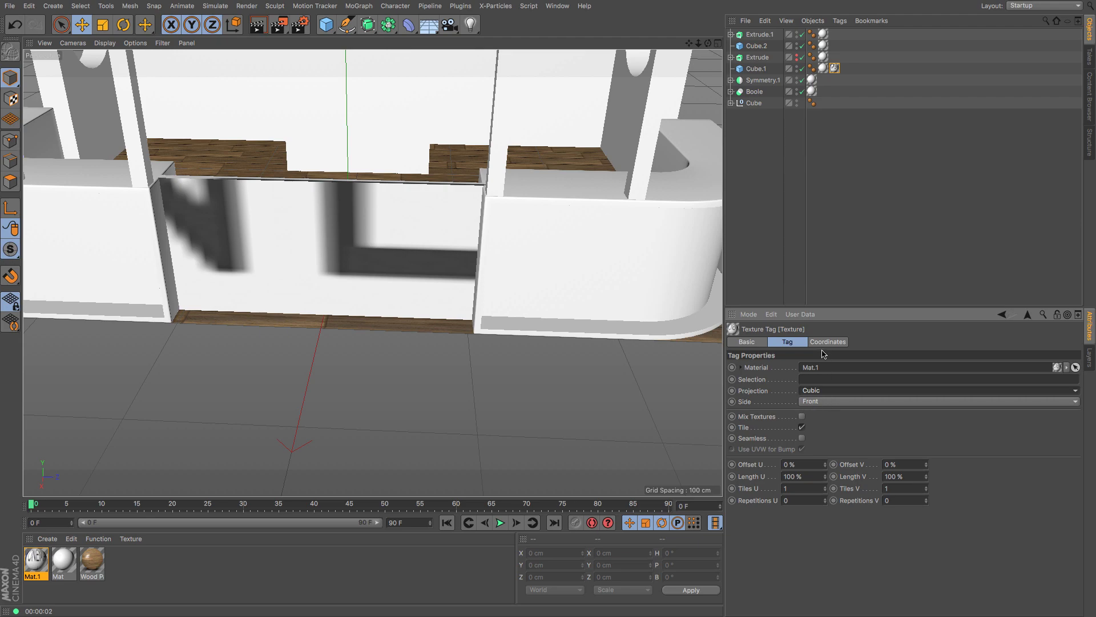
pyautogui.click(831, 402)
pyautogui.click(833, 395)
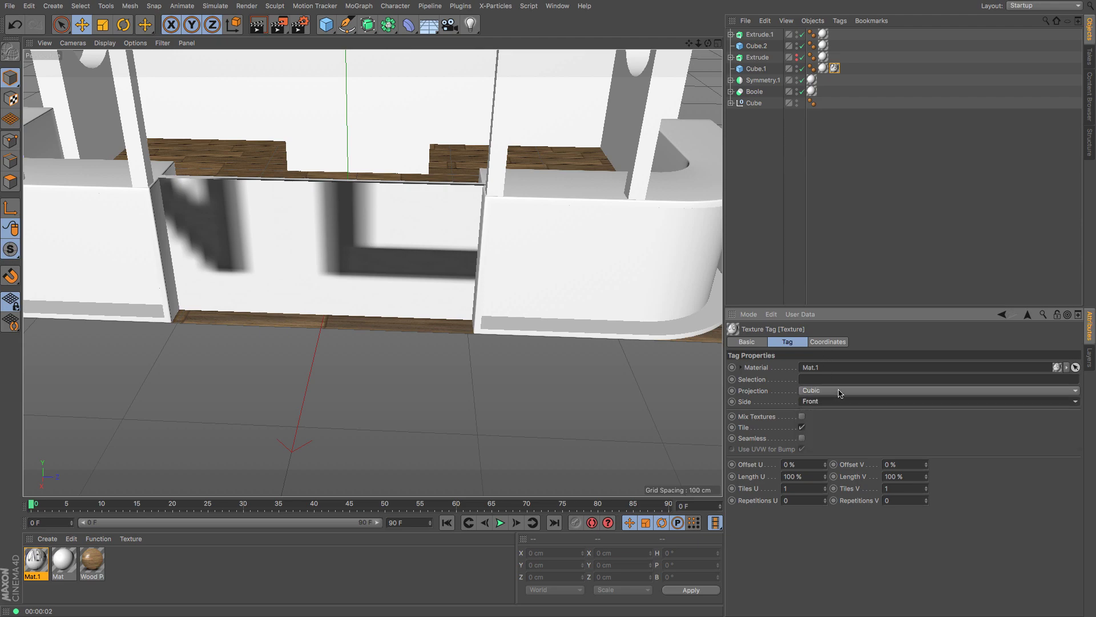
pyautogui.click(833, 390)
pyautogui.click(824, 427)
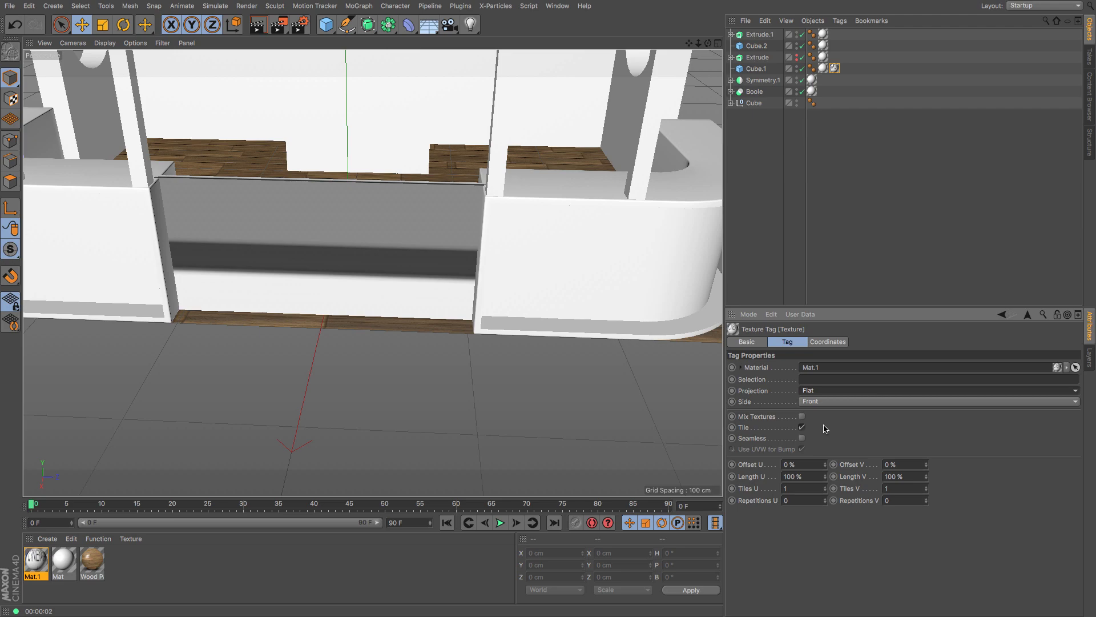
# Step: Select the front counter panel Cube.1 and switch to Texture mode to display its projection grid
pyautogui.click(828, 342)
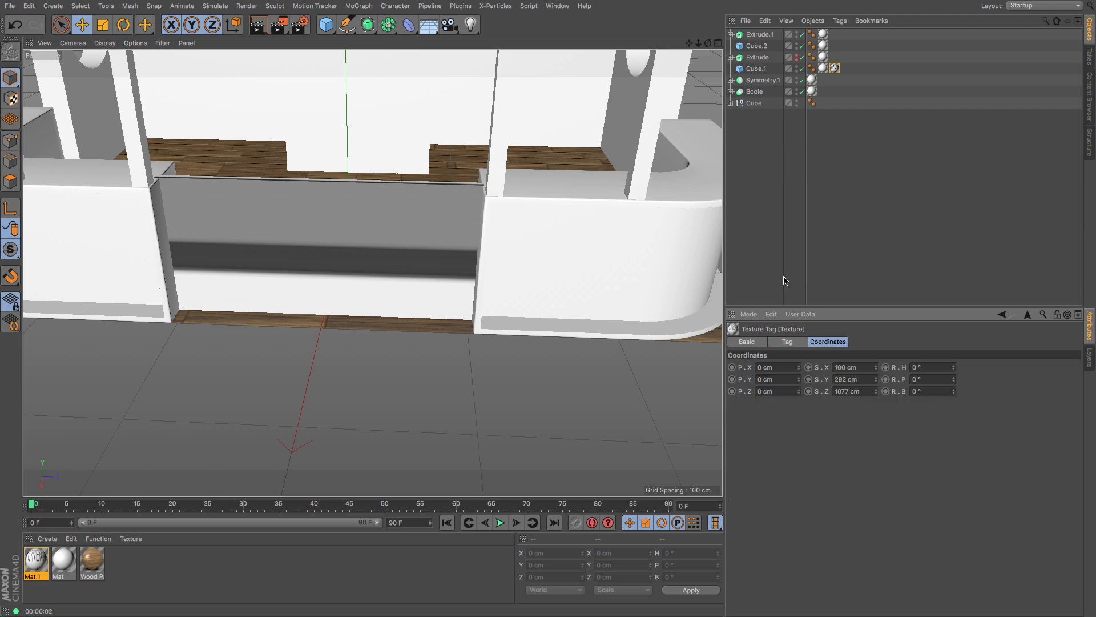
pyautogui.scroll(-3, 683, 134)
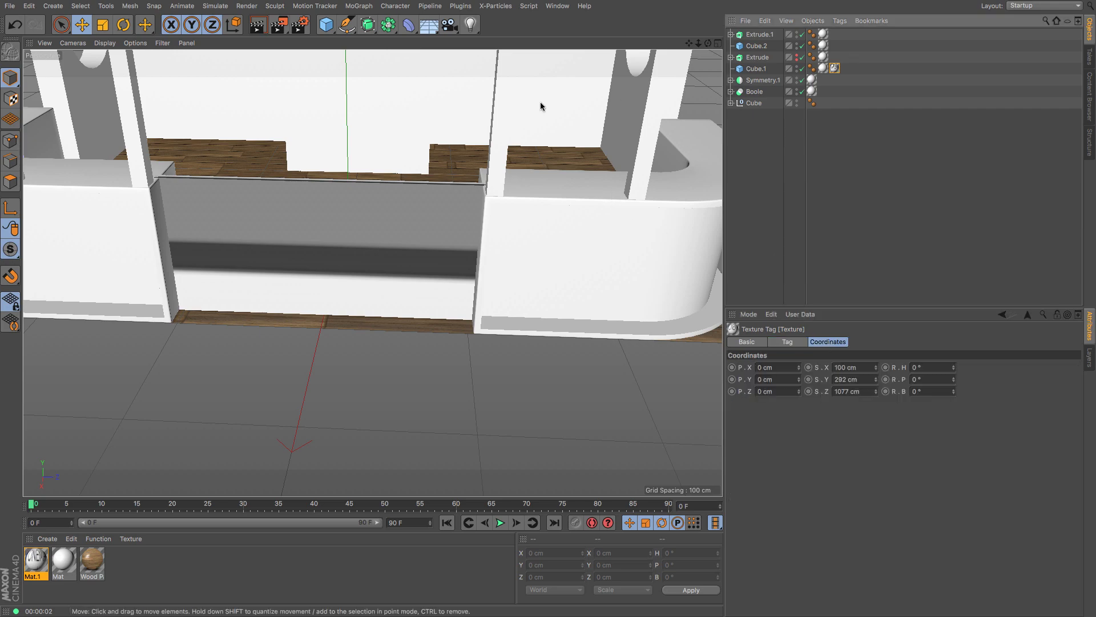
pyautogui.scroll(-6, 537, 103)
pyautogui.scroll(-2, 536, 103)
pyautogui.moveTo(688, 45); pyautogui.dragTo(600, 211)
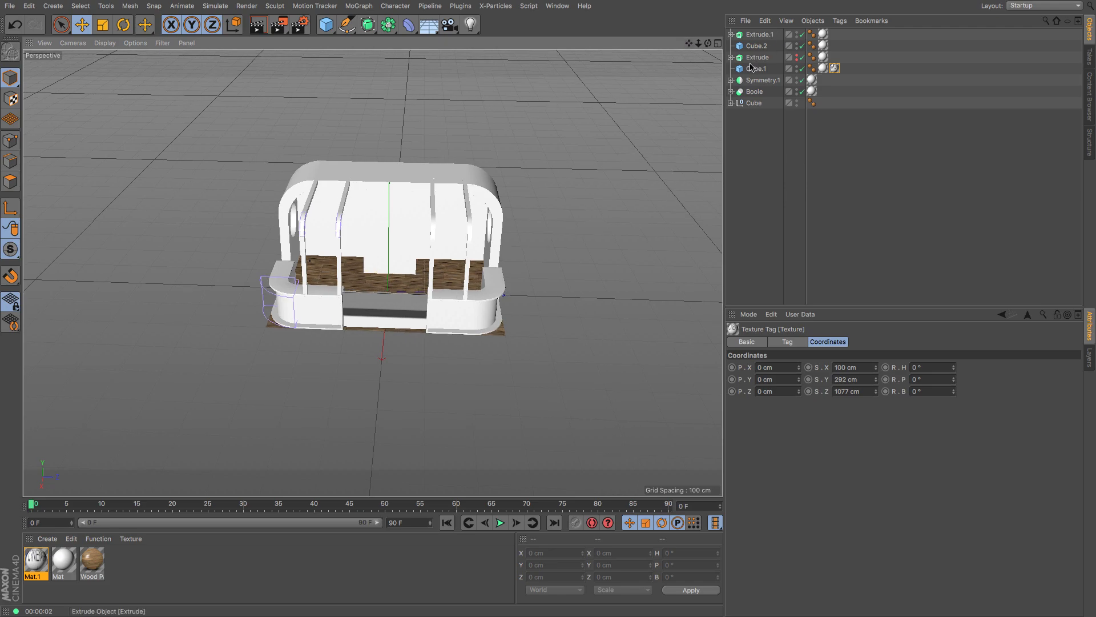
pyautogui.click(752, 68)
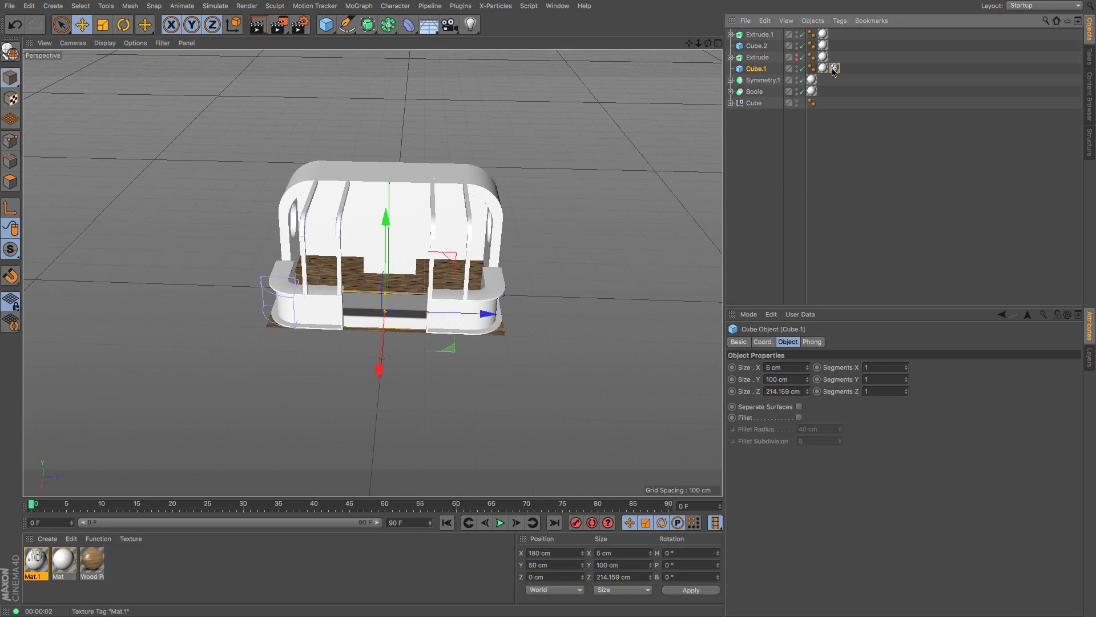
pyautogui.click(10, 98)
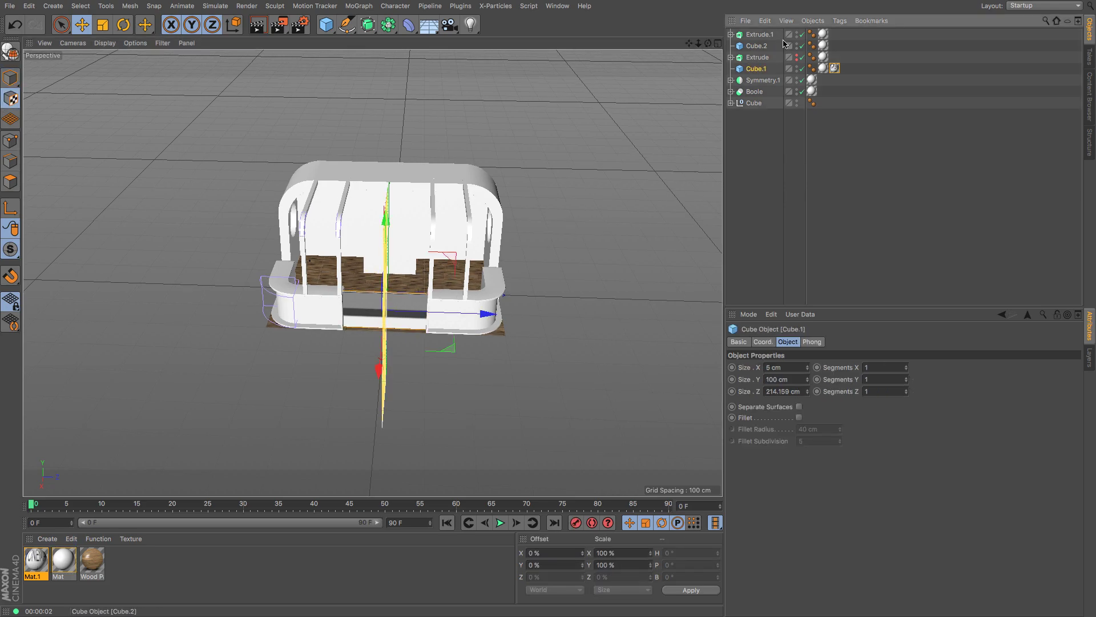
# Step: Rotate the logo texture projection on Cube.1 to a heading of 90°
pyautogui.moveTo(708, 43); pyautogui.dragTo(616, 22)
pyautogui.click(124, 26)
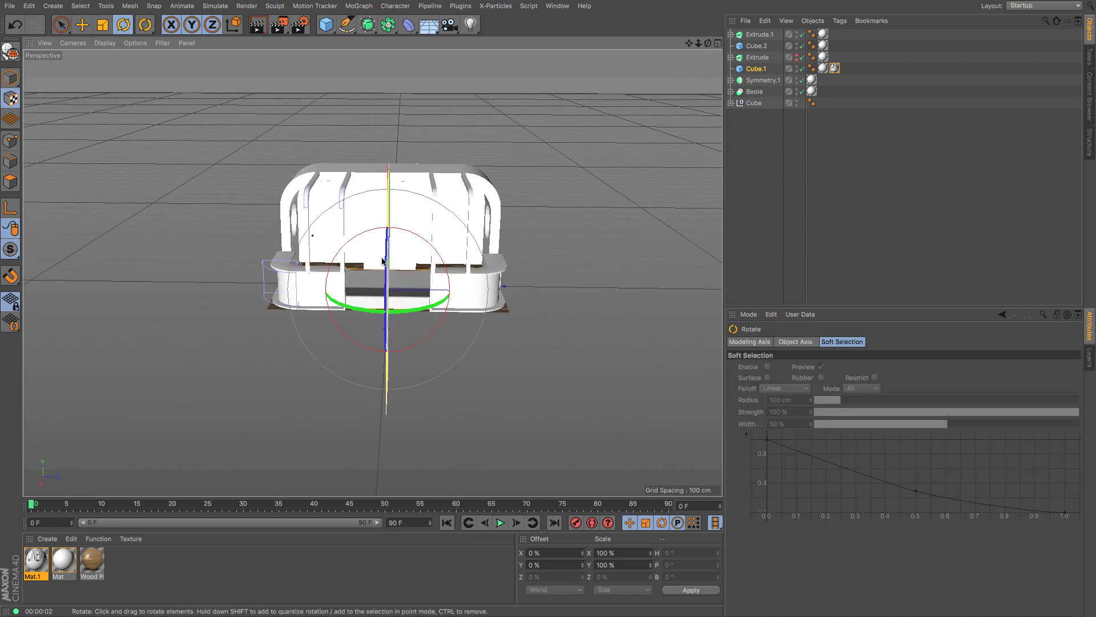
pyautogui.moveTo(432, 309); pyautogui.dragTo(455, 274)
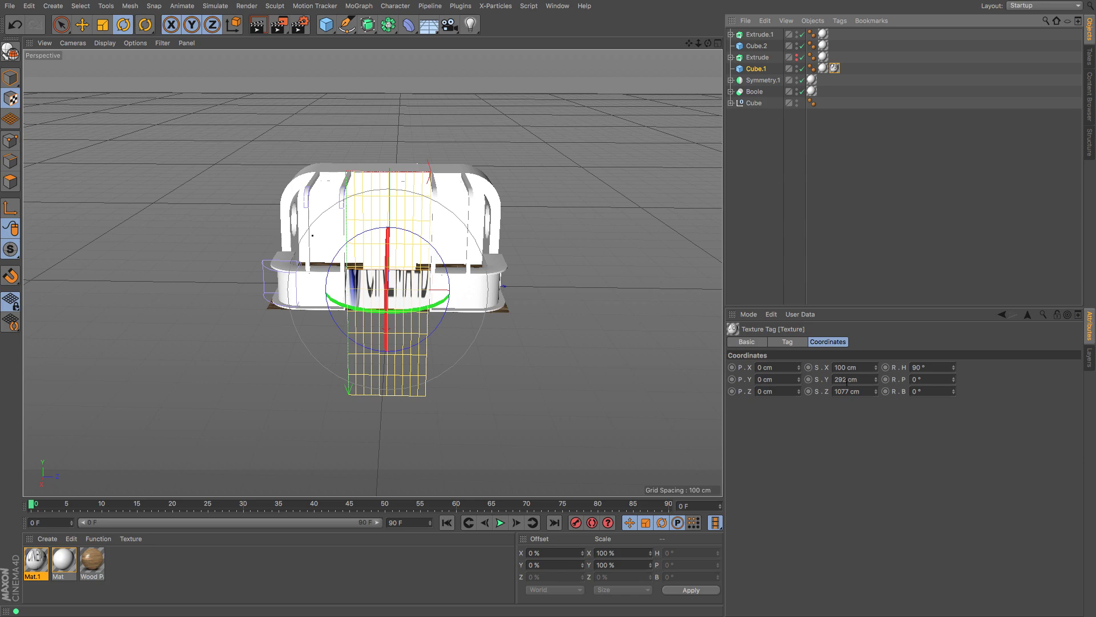
# Step: Try scaling the logo texture on Cube.1 to 16.4% in Y, and undo both the scaling and the rotation
pyautogui.press('t')
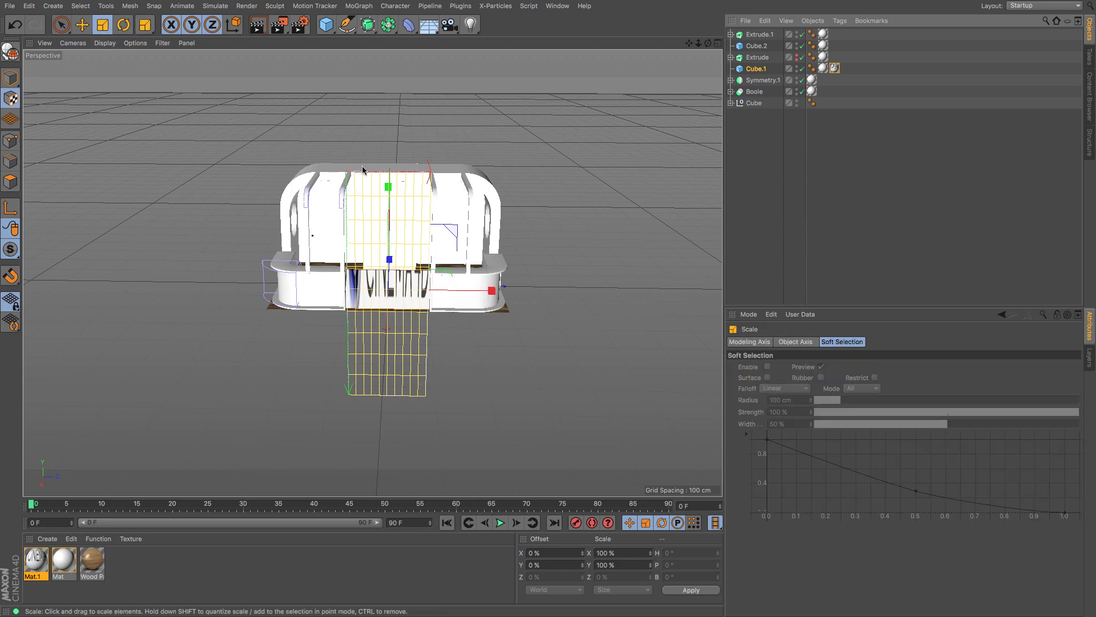
pyautogui.moveTo(386, 187); pyautogui.dragTo(392, 94)
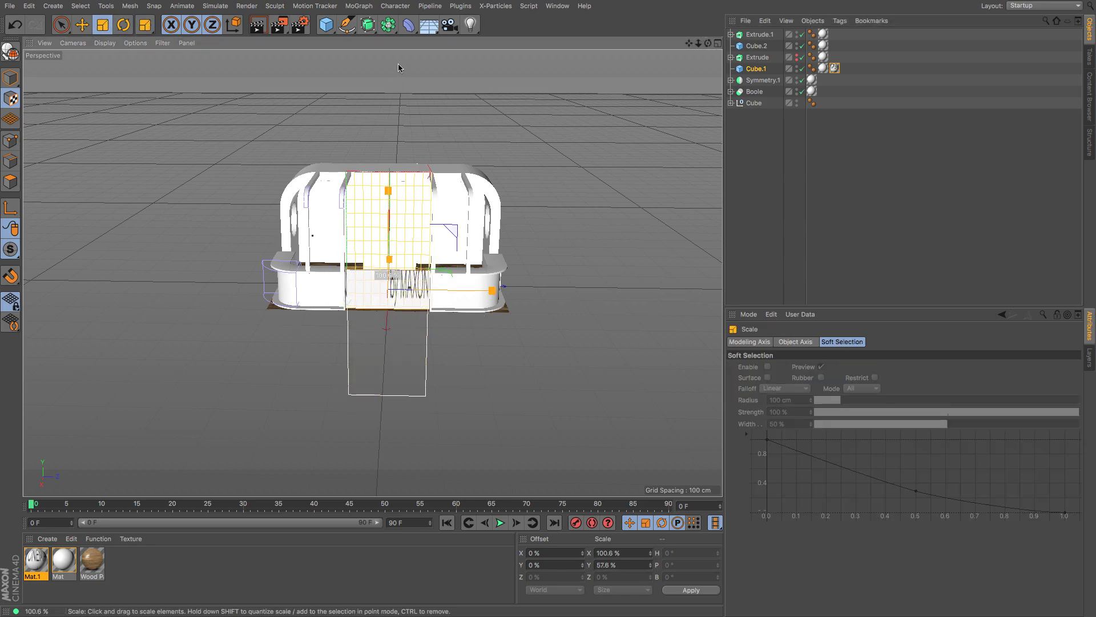
pyautogui.moveTo(390, 187); pyautogui.dragTo(390, 75)
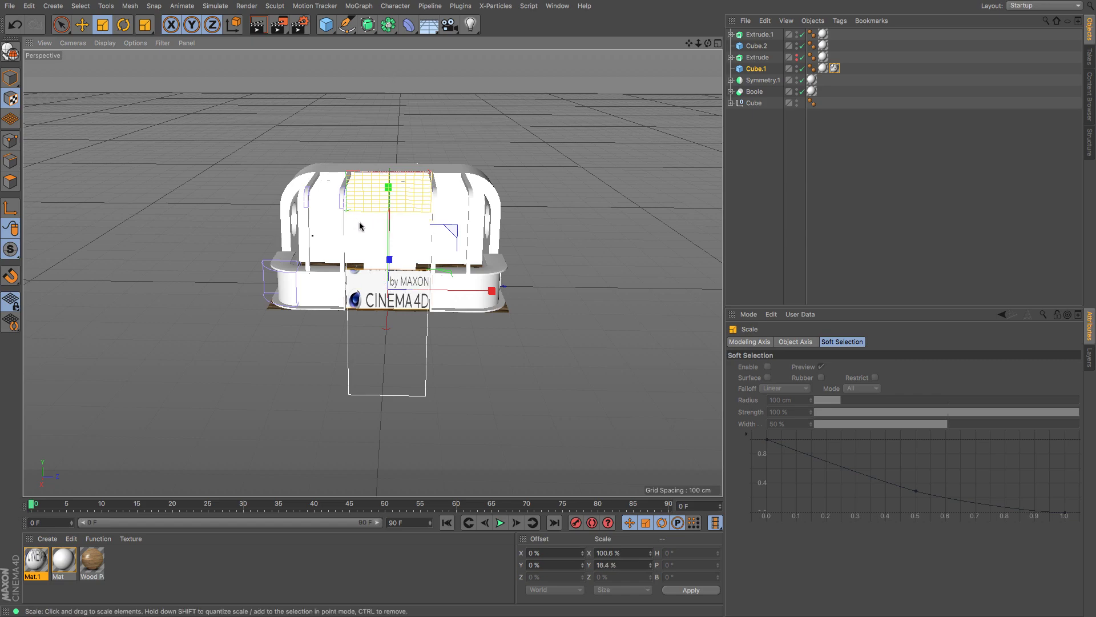
pyautogui.hotkey('ctrl', 'z')
pyautogui.hotkey('ctrl', 'z')
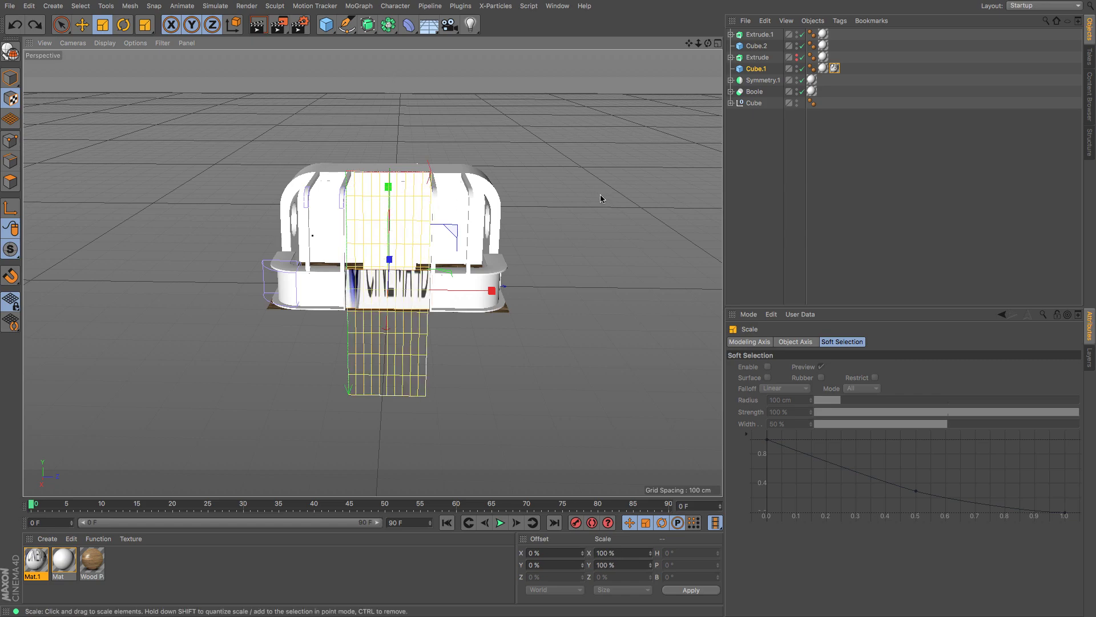
pyautogui.hotkey('ctrl', 'z')
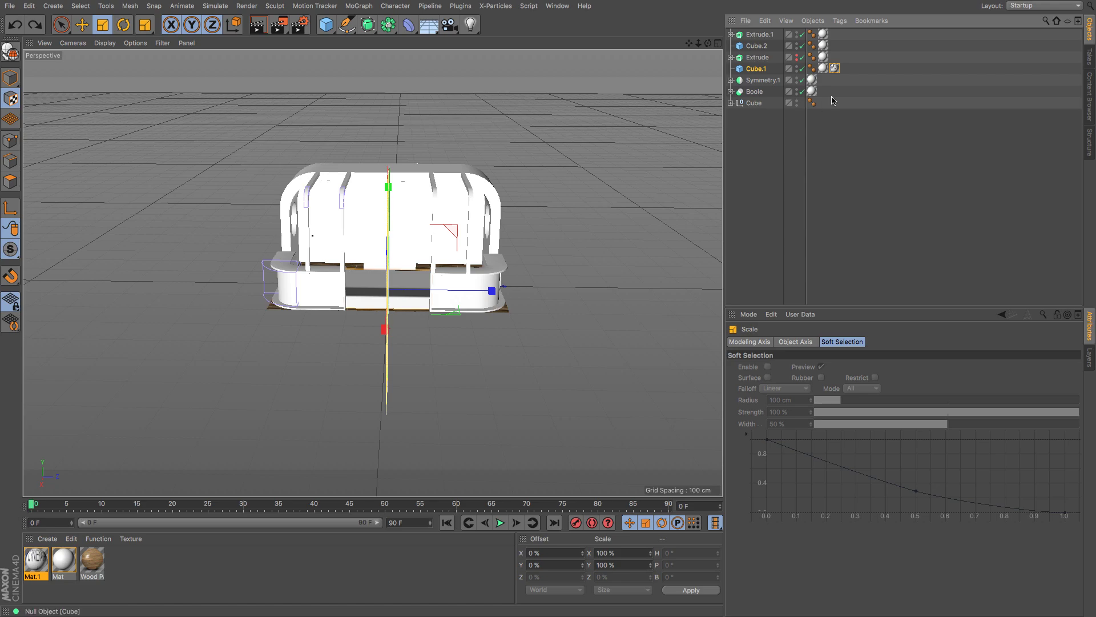
# Step: Rotate the logo texture projection on Cube.1 to a heading of -90° and set its X size to 1077 cm
pyautogui.click(834, 67)
pyautogui.press('r')
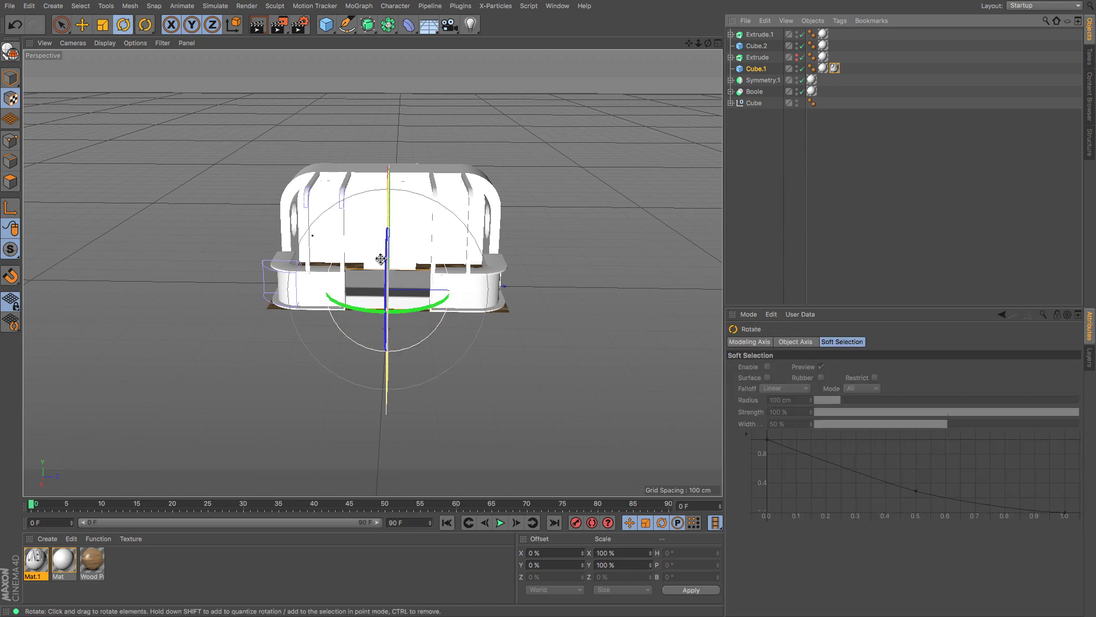
pyautogui.moveTo(430, 308); pyautogui.dragTo(335, 308)
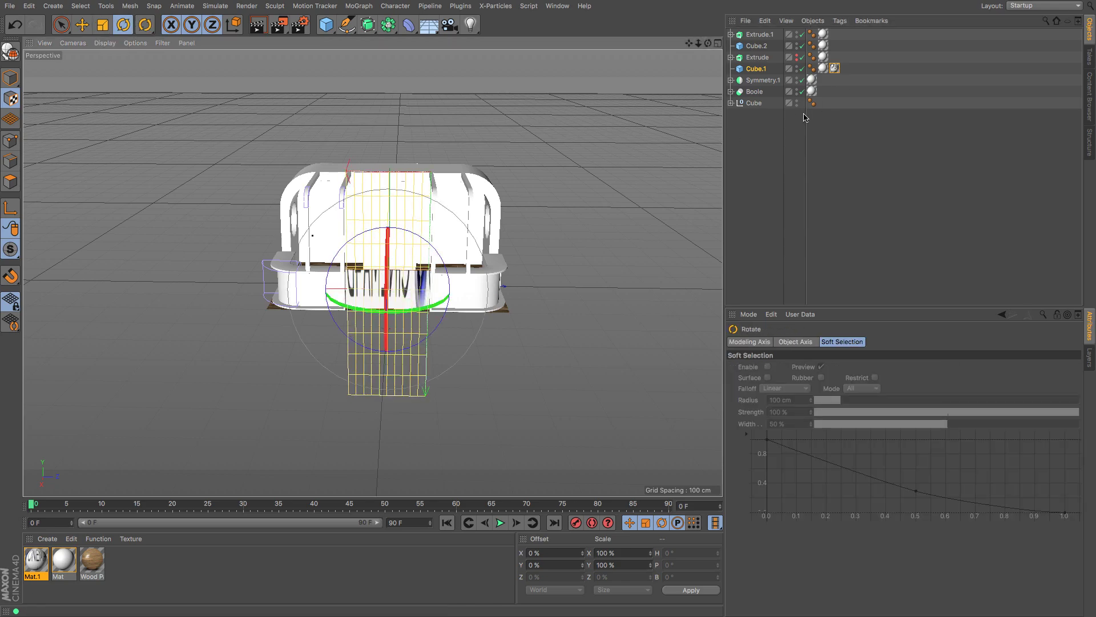
pyautogui.click(834, 69)
pyautogui.click(845, 367)
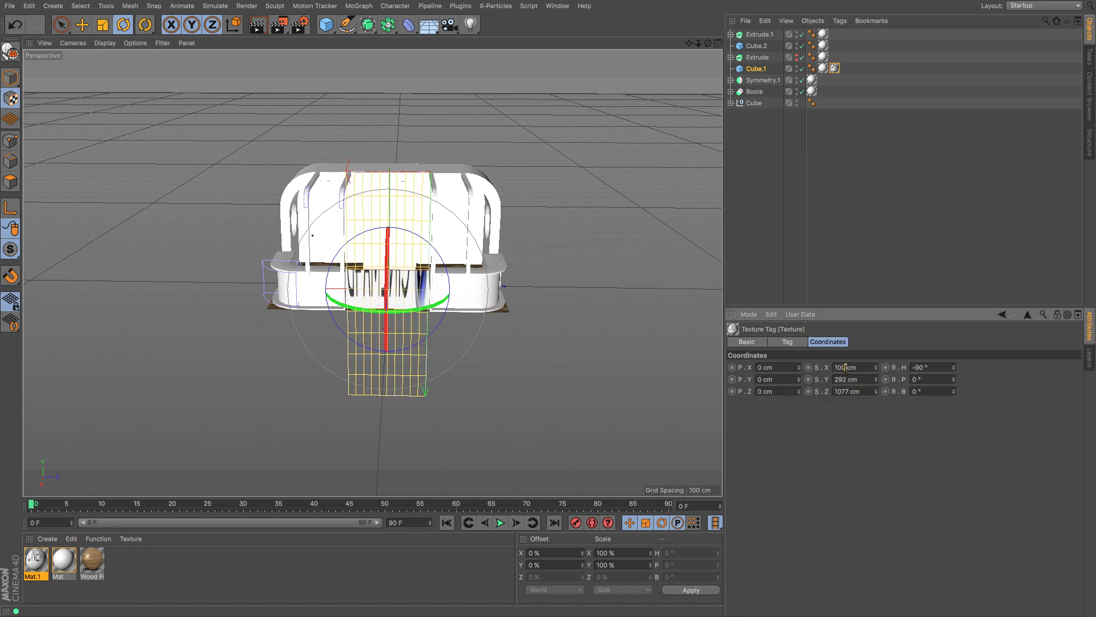
pyautogui.press('Return')
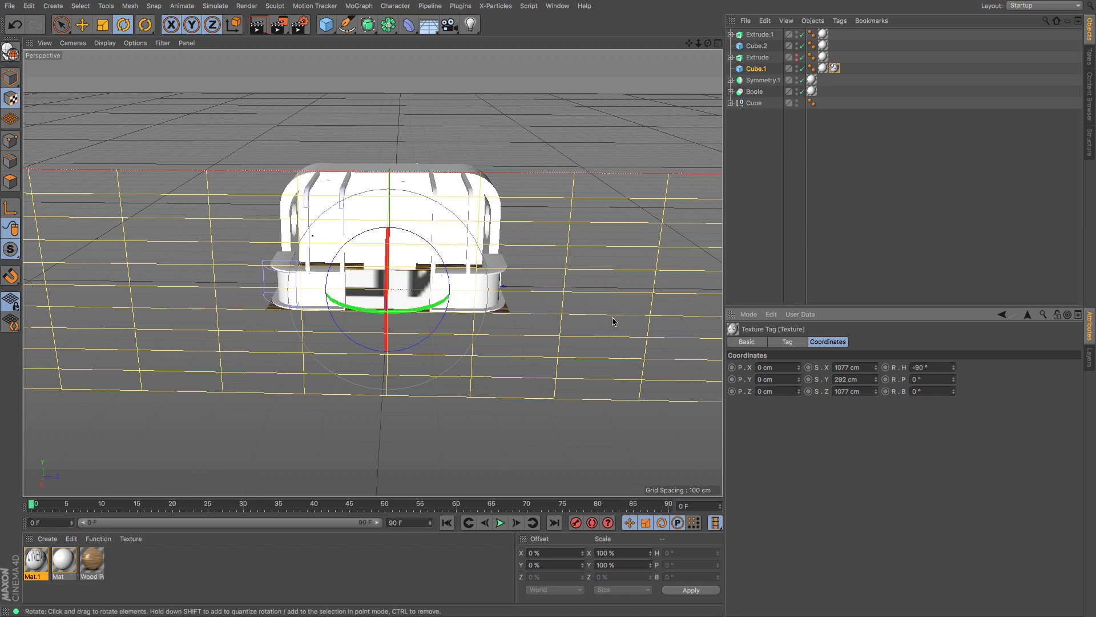
# Step: Set both Length U and Length V of the logo texture tag on Cube.1 to 10%
pyautogui.click(103, 25)
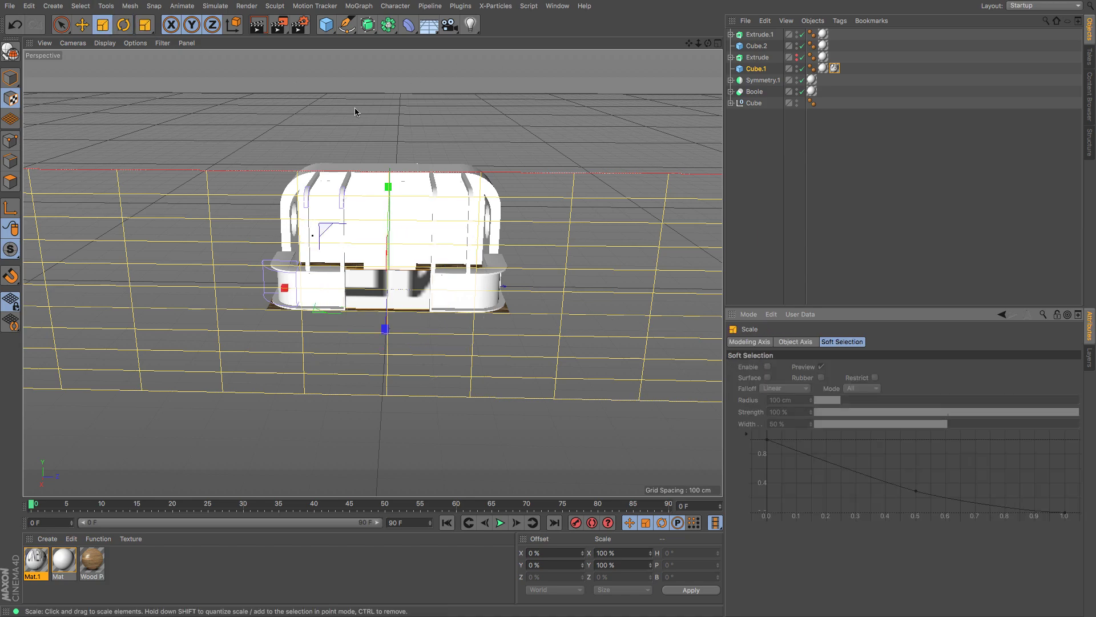
pyautogui.click(835, 68)
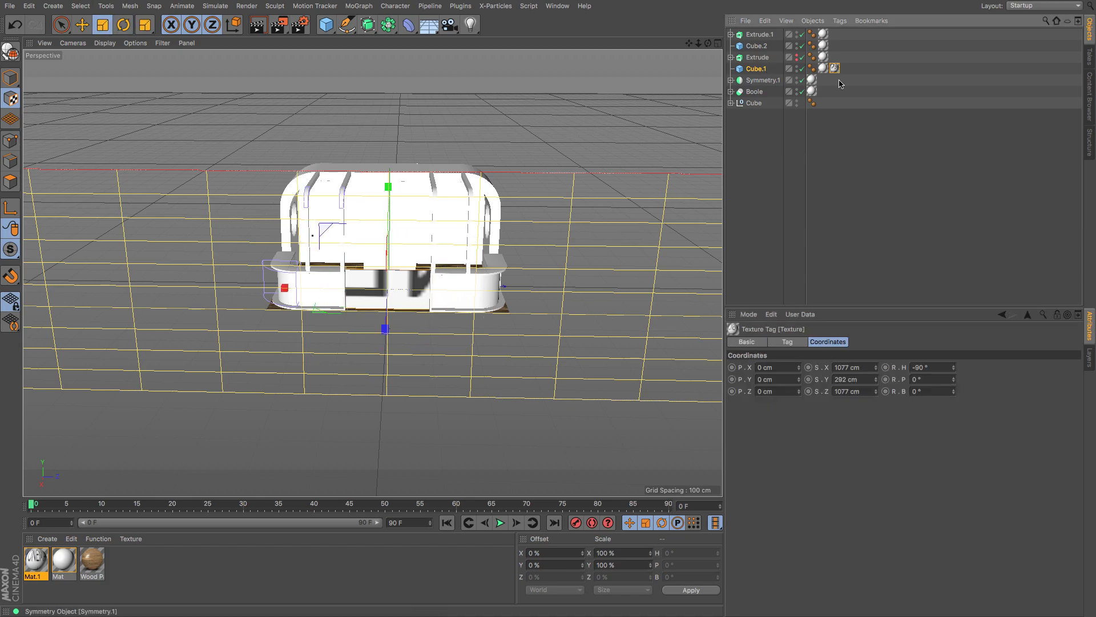
pyautogui.click(788, 342)
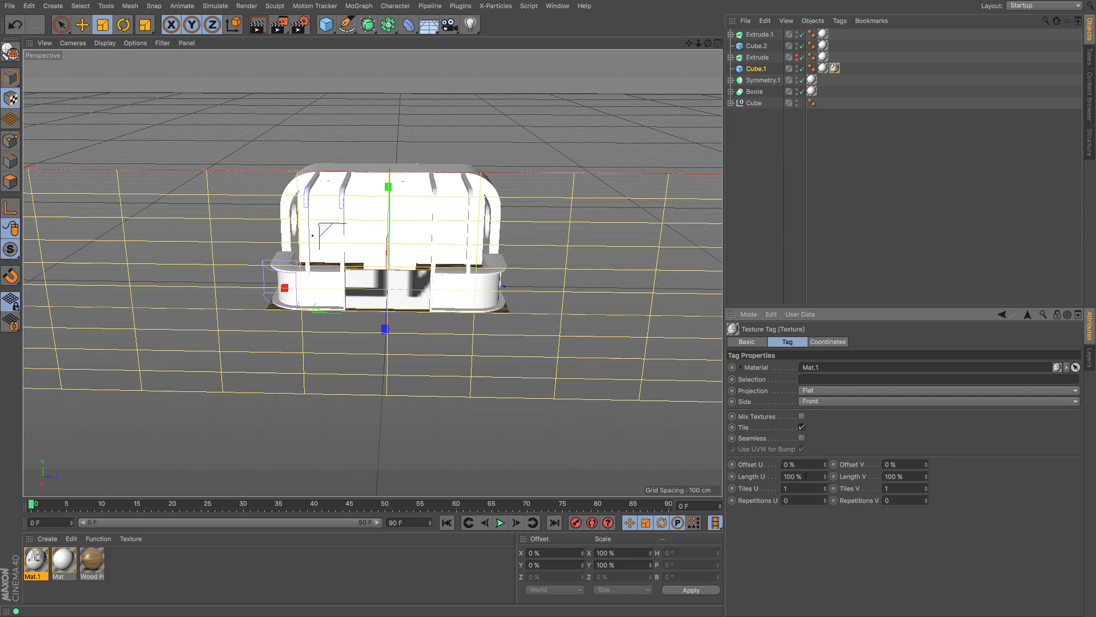
pyautogui.click(806, 477)
pyautogui.press('Tab')
pyautogui.write('10')
pyautogui.press('Return')
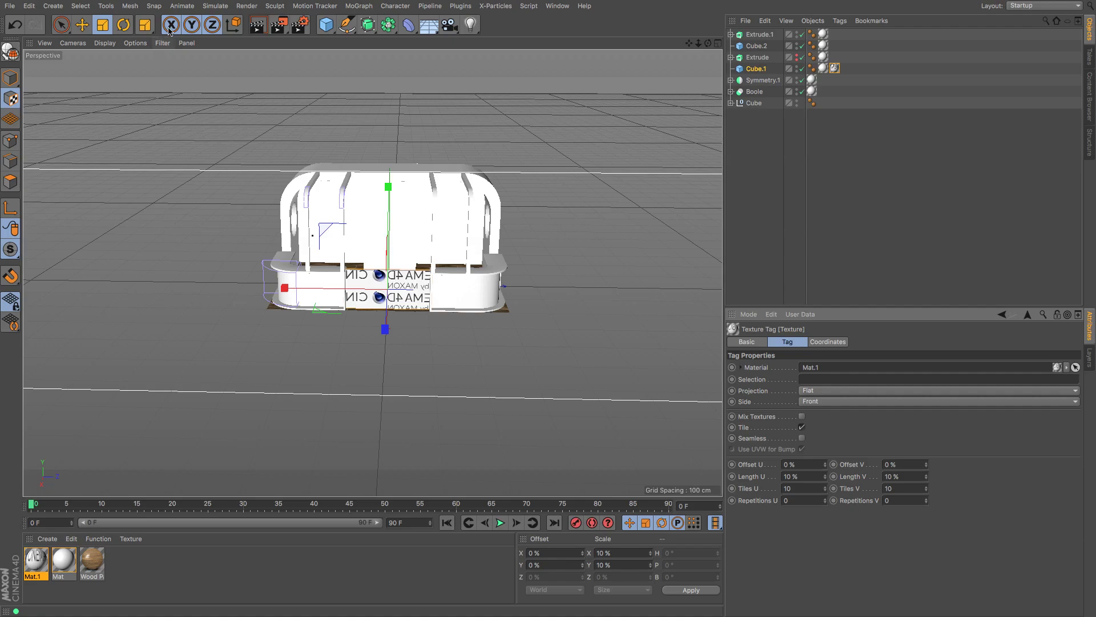
# Step: Turn off tiling for the logo texture on Cube.1 and move it onto the front counter panel at about 45% U and 45.2% V offset
pyautogui.click(83, 25)
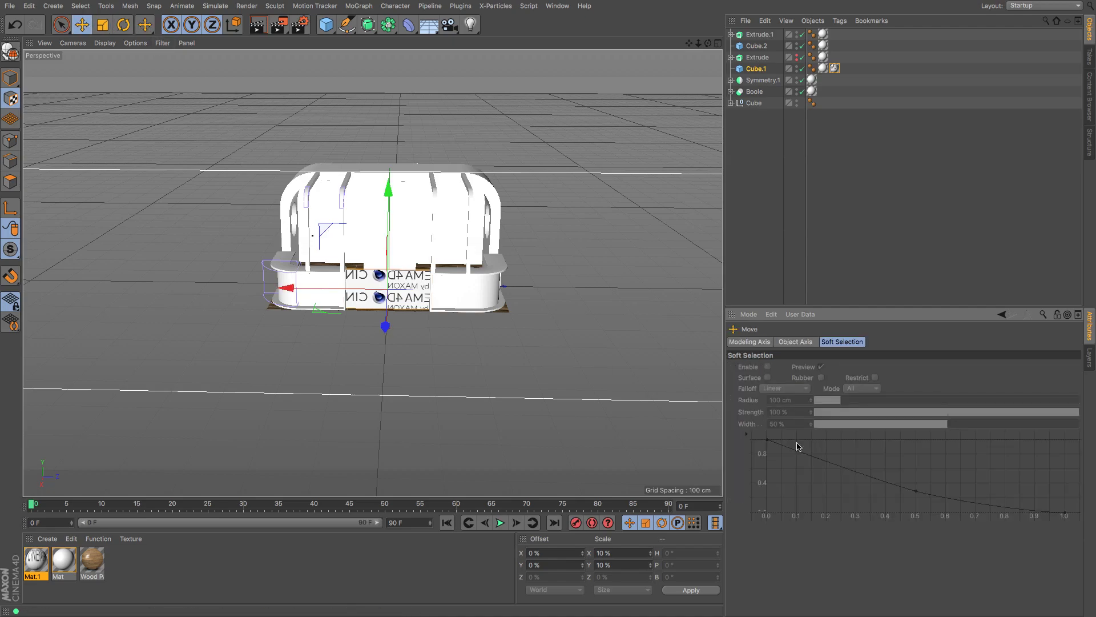
pyautogui.click(823, 46)
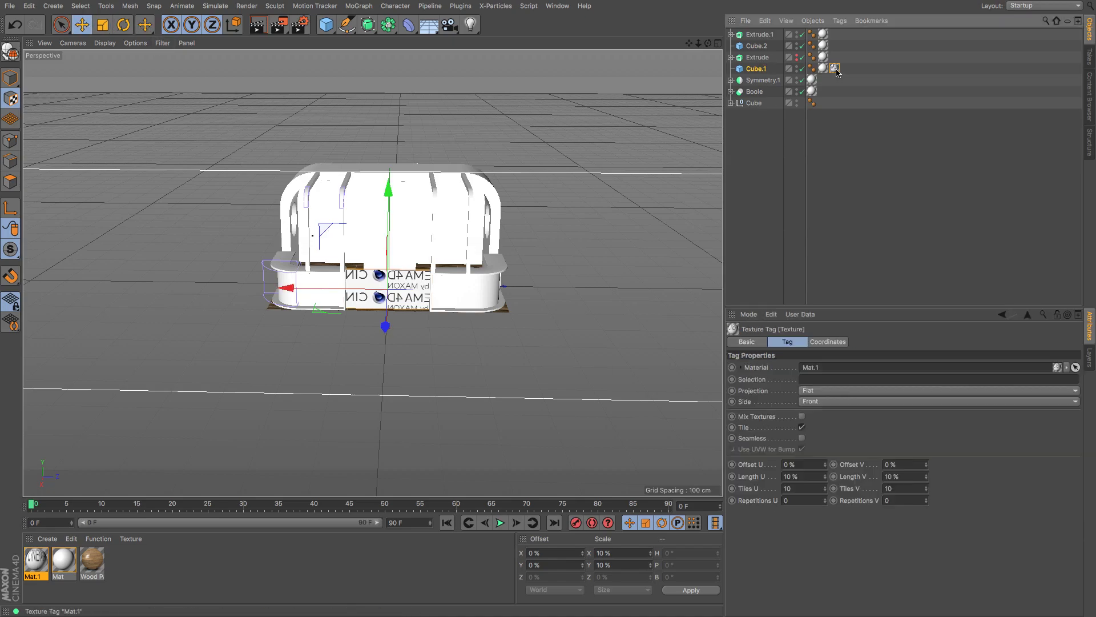
pyautogui.click(803, 427)
pyautogui.scroll(-3, 376, 291)
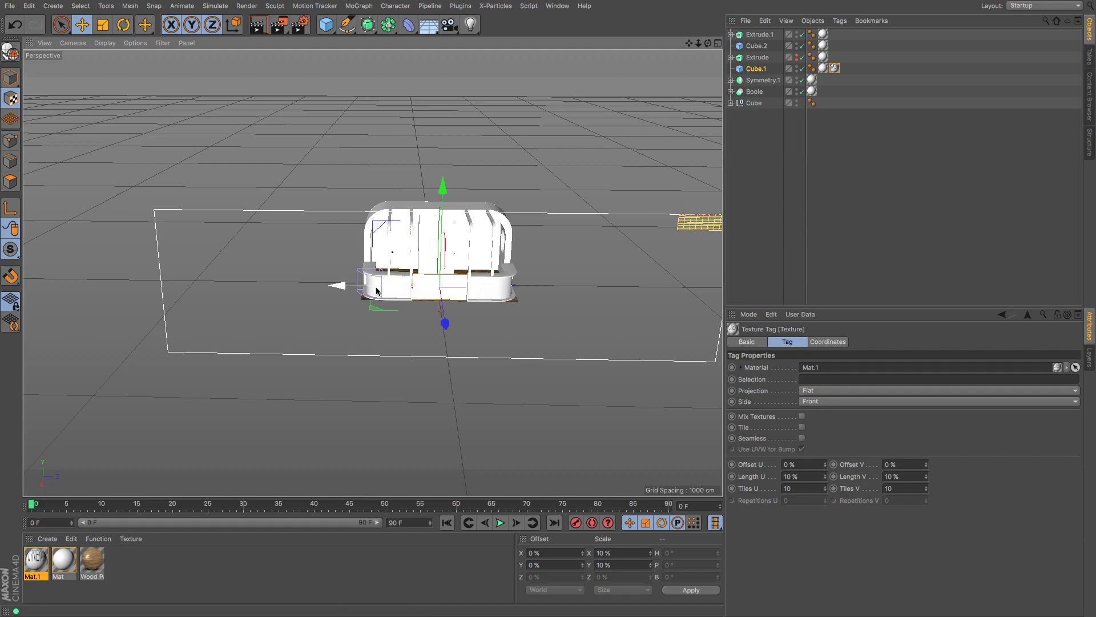
pyautogui.moveTo(337, 286); pyautogui.dragTo(482, 299)
pyautogui.moveTo(443, 184); pyautogui.dragTo(440, 315)
pyautogui.scroll(5, 461, 303)
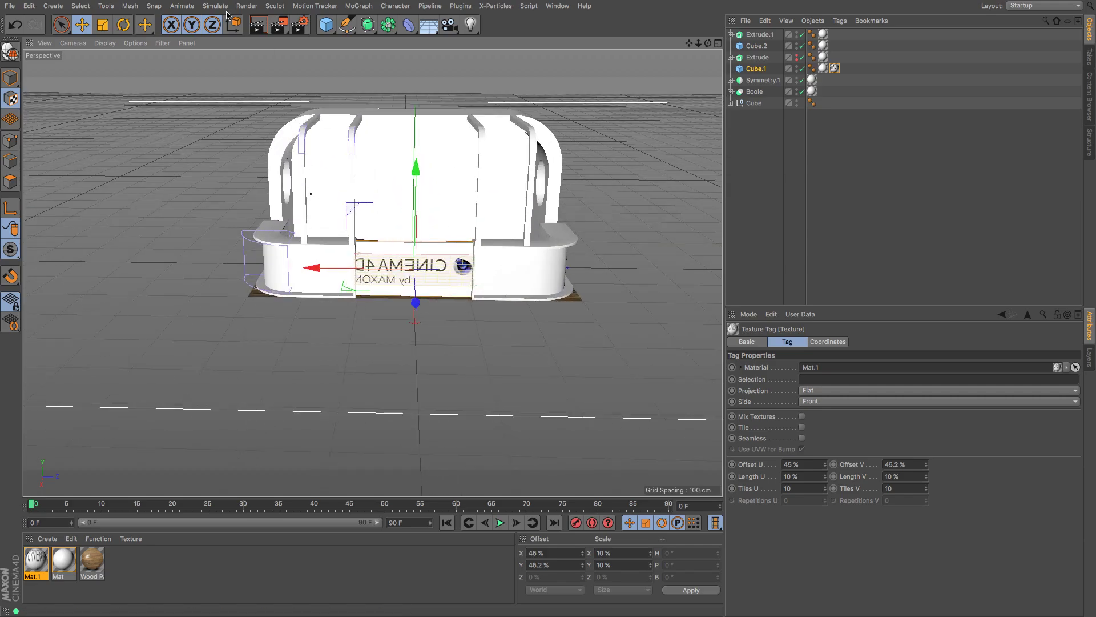
# Step: Rotate the logo projection on Cube.1 half a turn so it reads correctly, and set its Length U and Length V to 9%
pyautogui.click(123, 25)
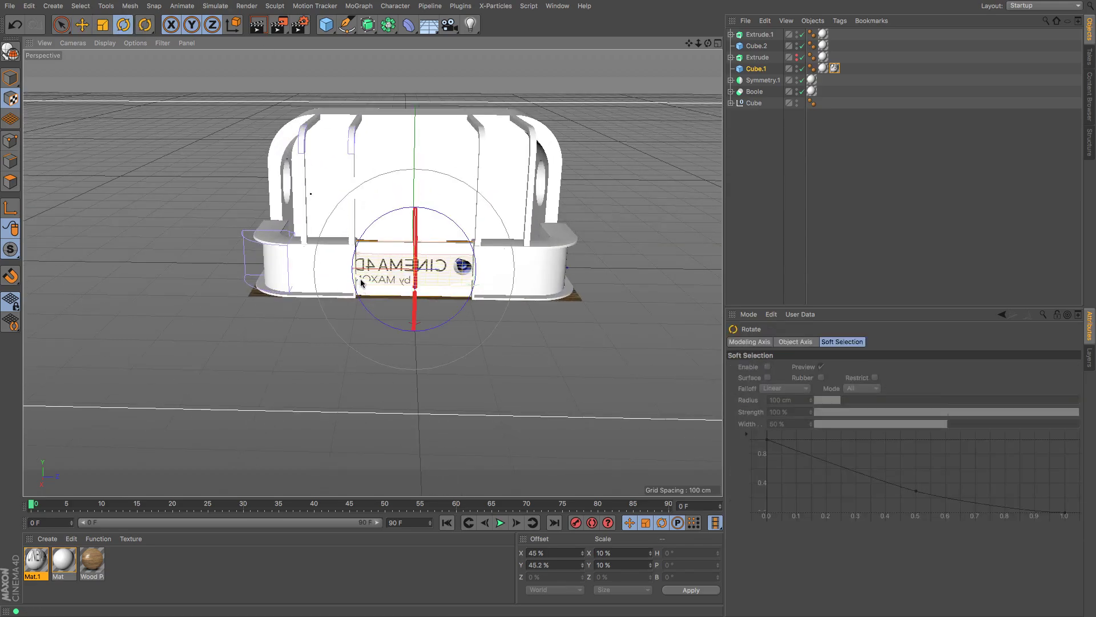
pyautogui.moveTo(360, 279); pyautogui.dragTo(522, 249)
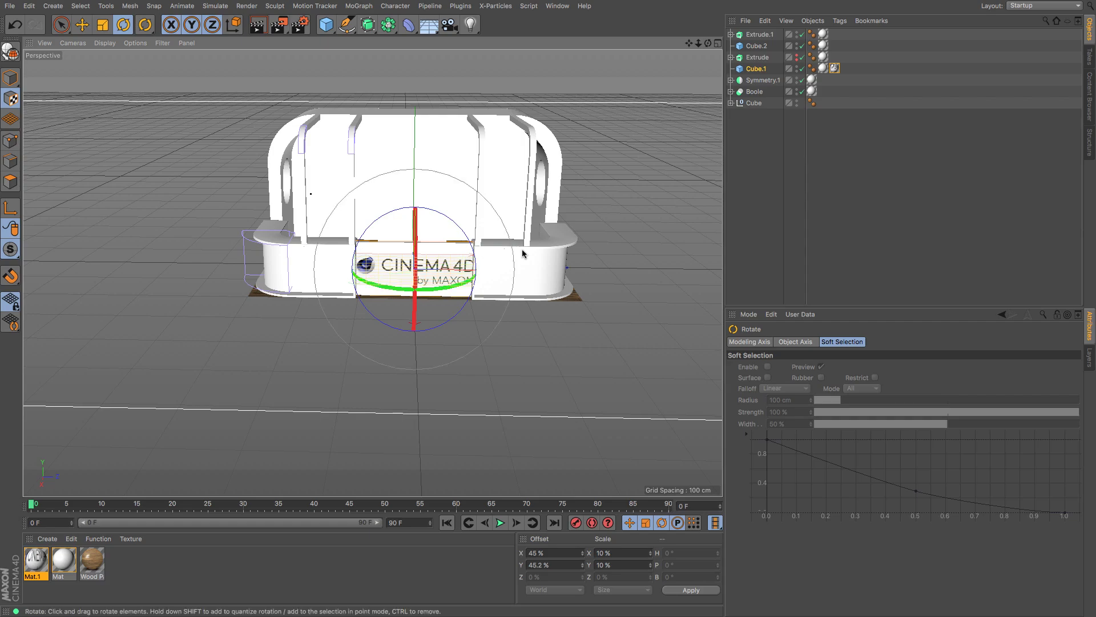
pyautogui.click(833, 68)
pyautogui.click(808, 485)
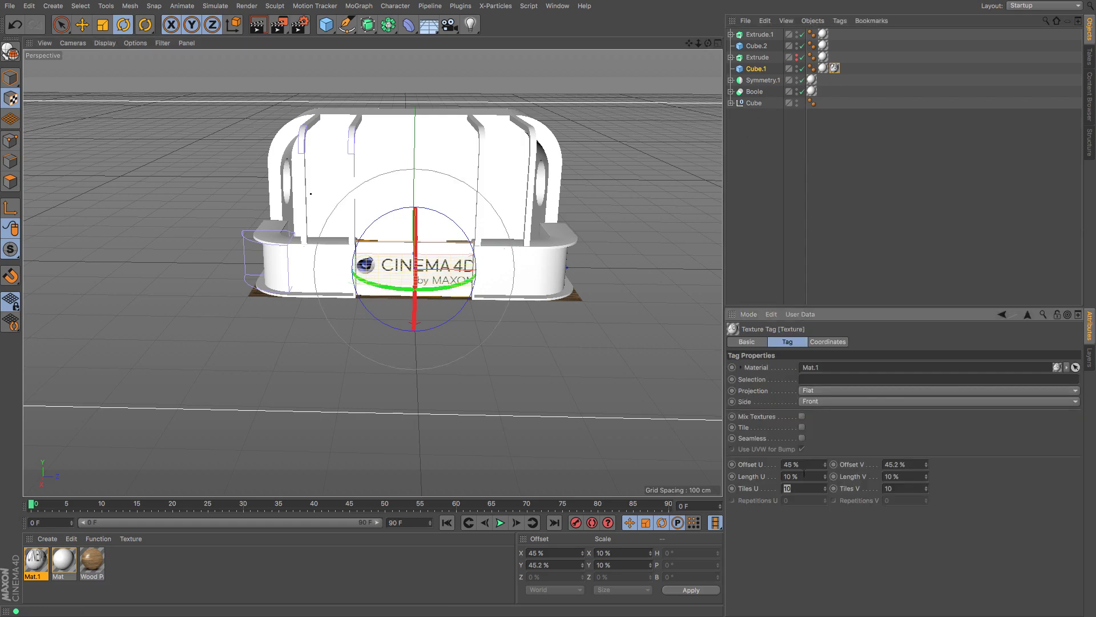
pyautogui.moveTo(804, 475); pyautogui.dragTo(595, 460)
pyautogui.write('9')
pyautogui.press('Tab')
pyautogui.write('9')
pyautogui.press('Return')
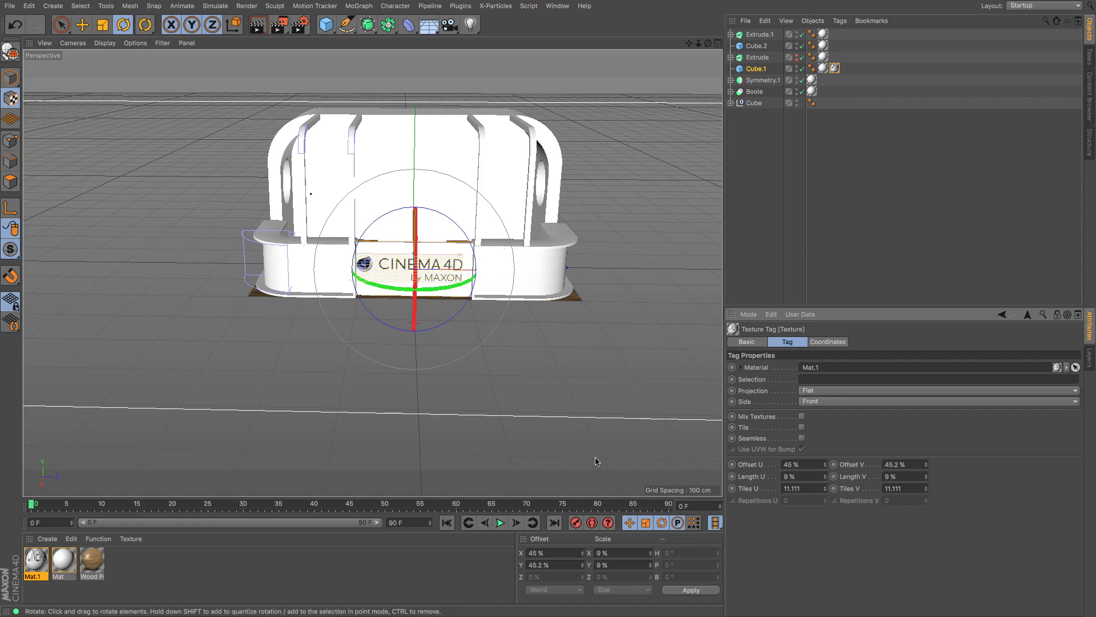
# Step: Shift the logo texture sideways on the front counter panel to an Offset U of about 45.4%, and deselect the panel
pyautogui.press('e')
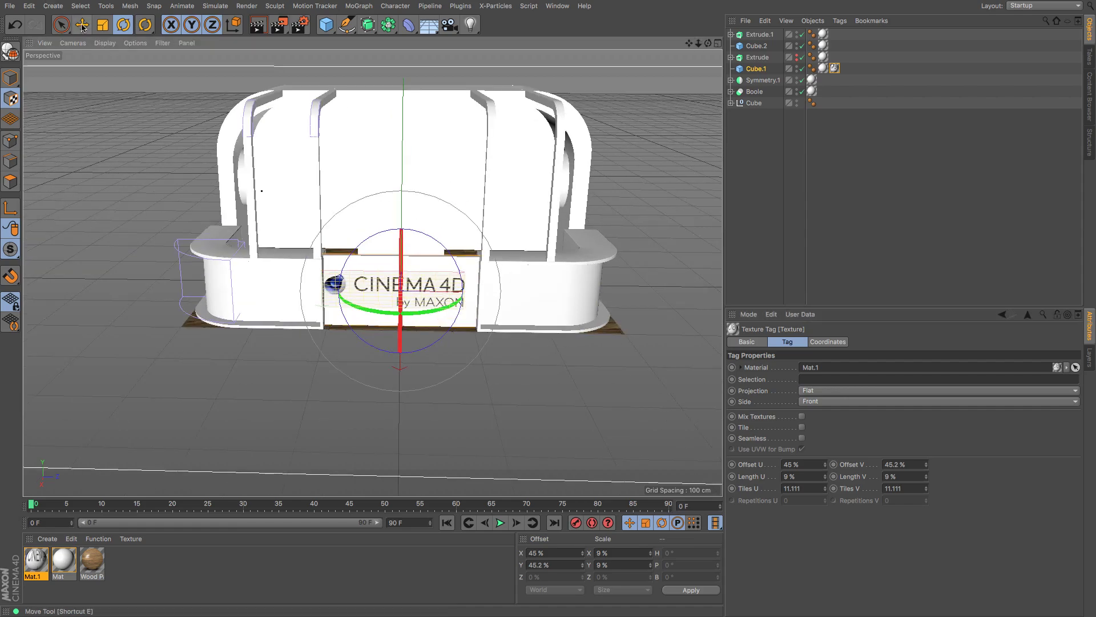
pyautogui.scroll(2, 491, 295)
pyautogui.moveTo(491, 296); pyautogui.dragTo(486, 292)
pyautogui.click(763, 200)
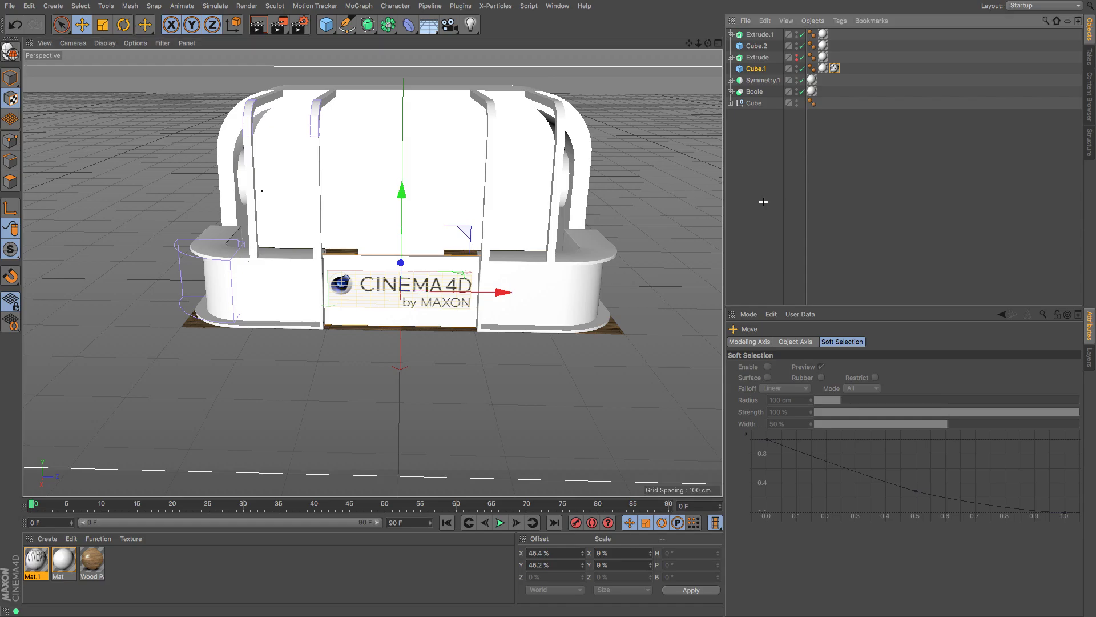
pyautogui.moveTo(708, 43); pyautogui.dragTo(720, 70)
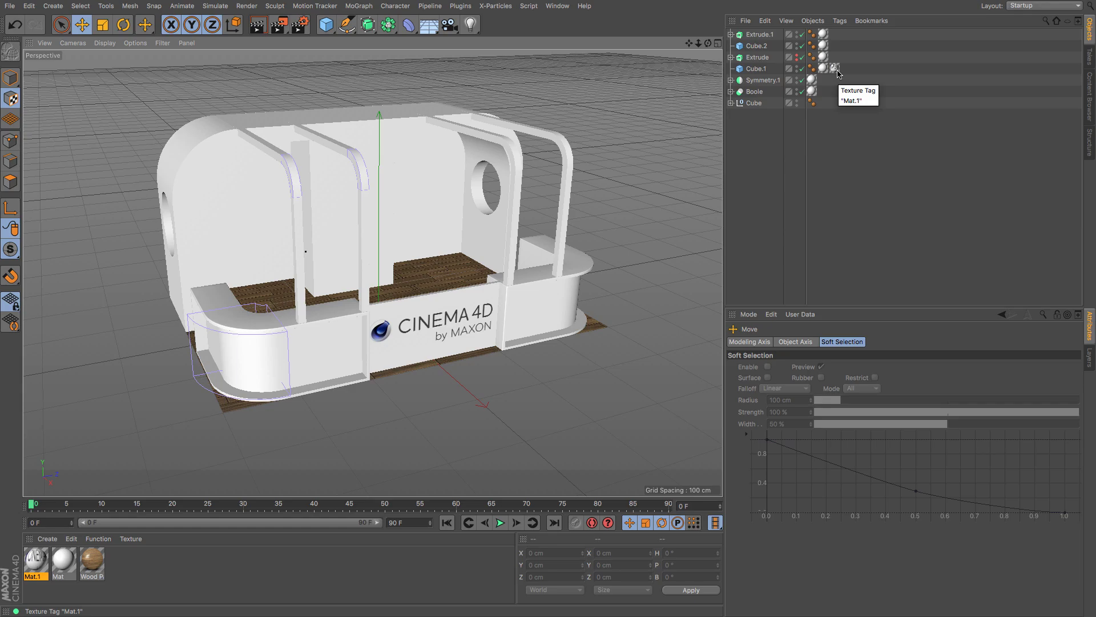
# Step: Copy the logo texture tag from Cube.1 to Cube.2 and set the copy's Length U and Length V to 8%
pyautogui.keyDown('ctrl'); pyautogui.moveTo(838, 71); pyautogui.dragTo(835, 46); pyautogui.keyUp('ctrl')
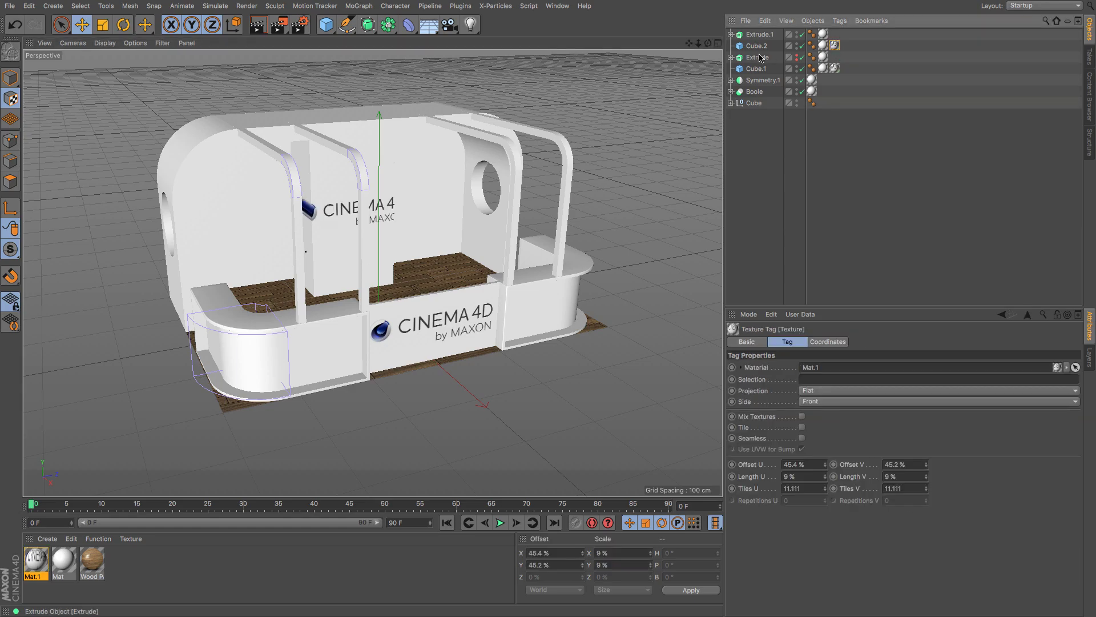
pyautogui.moveTo(708, 44)
pyautogui.mouseDown()
pyautogui.moveTo(646, 20)
pyautogui.moveTo(640, 52)
pyautogui.moveTo(645, 19)
pyautogui.moveTo(694, 43)
pyautogui.mouseUp()
pyautogui.click(836, 48)
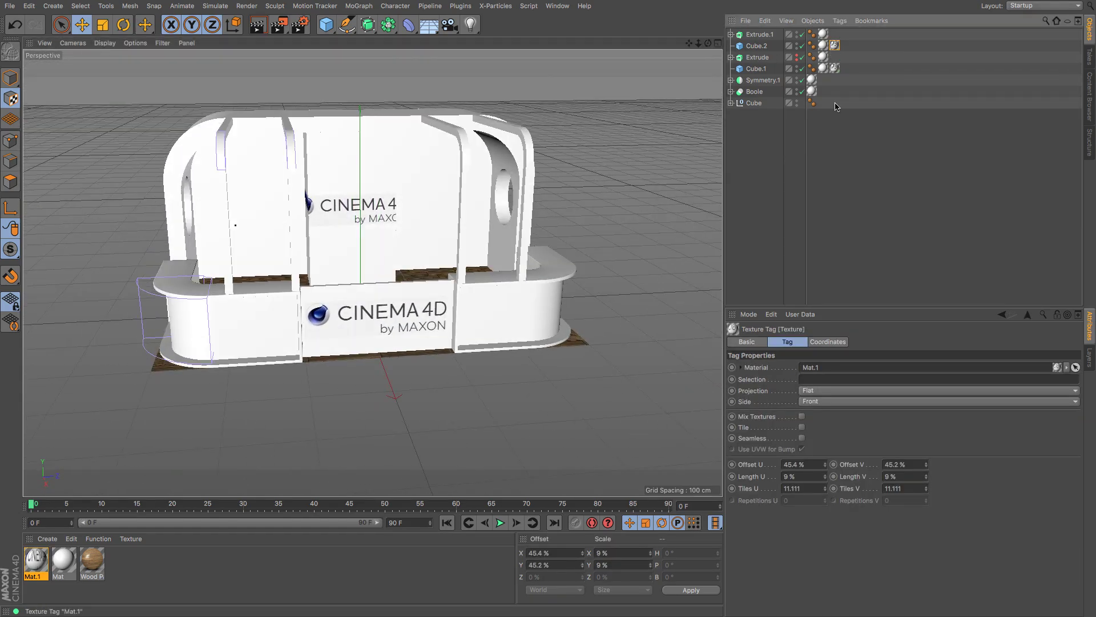
pyautogui.click(804, 478)
pyautogui.write('8')
pyautogui.press('Tab')
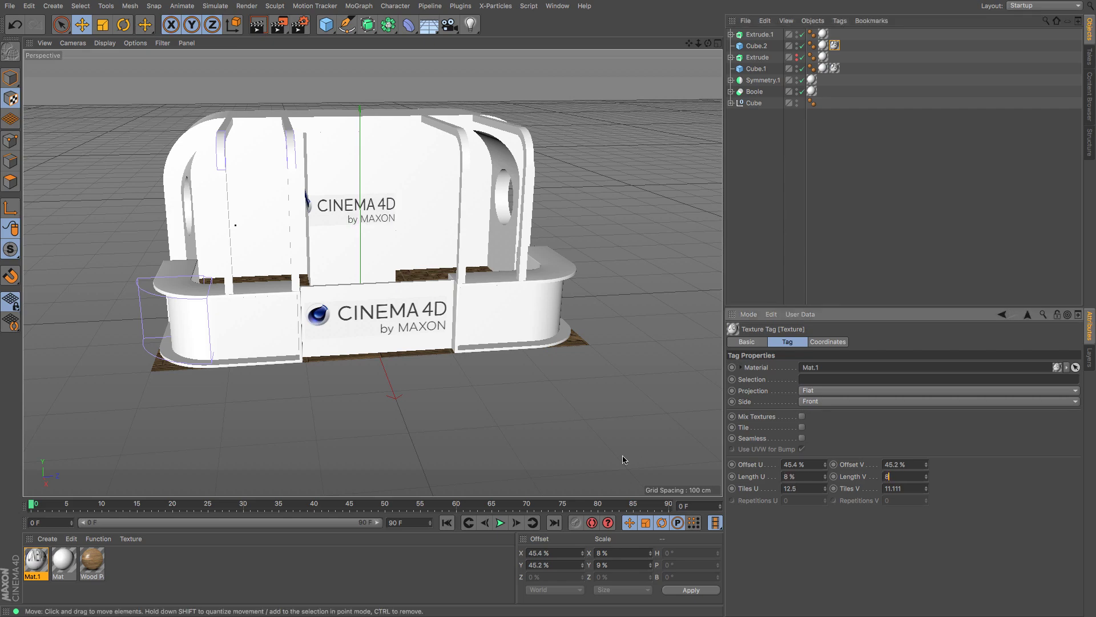
pyautogui.write('8')
pyautogui.press('Return')
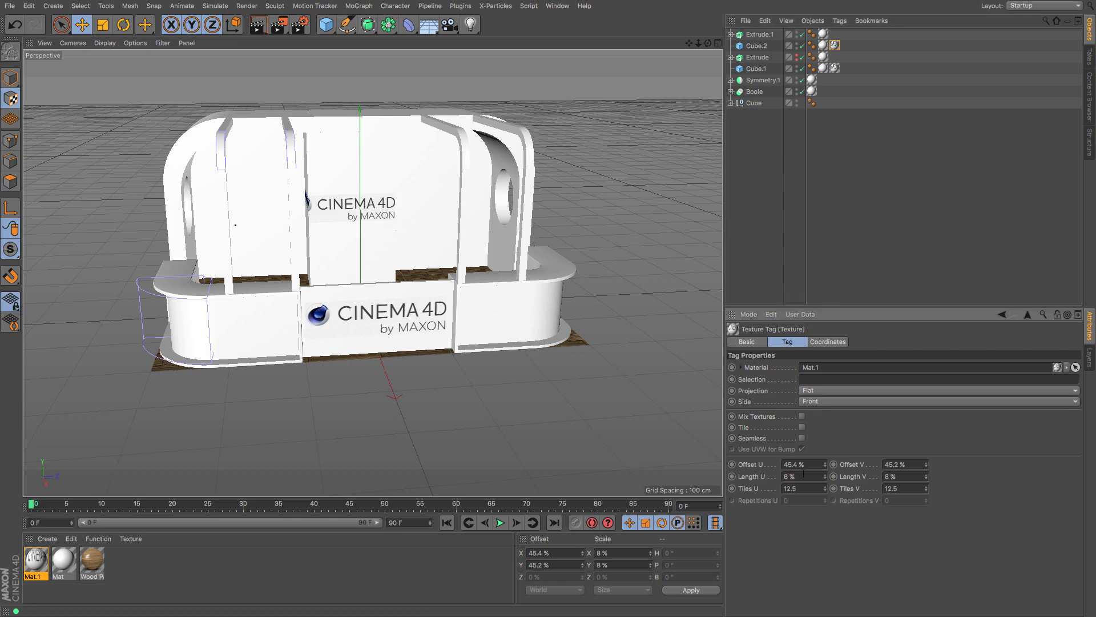
# Step: Set Length U and Length V of the Cube.2 logo texture to 7% and shift it sideways to about 46.4% Offset U
pyautogui.click(803, 476)
pyautogui.write('7')
pyautogui.press('Tab')
pyautogui.write('7')
pyautogui.press('Return')
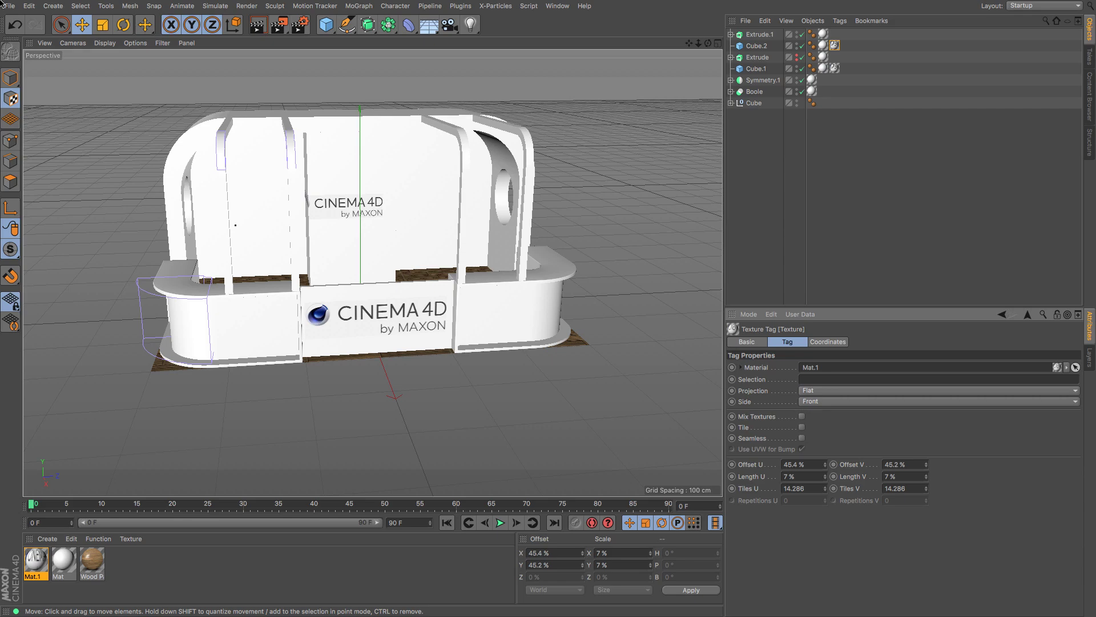
pyautogui.click(828, 342)
pyautogui.click(426, 250)
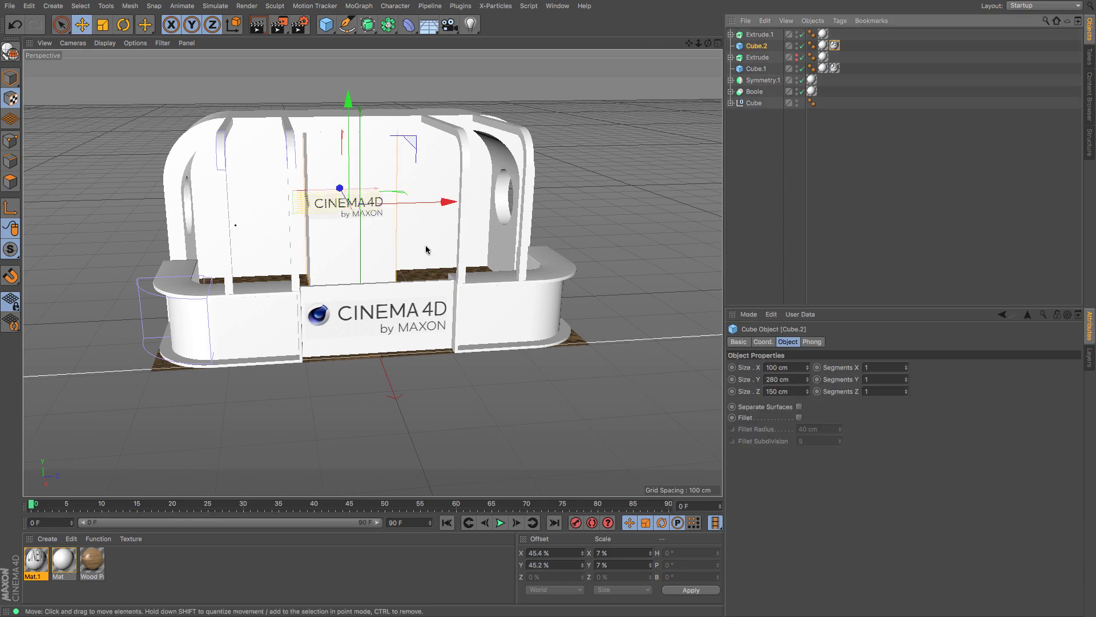
pyautogui.moveTo(448, 204); pyautogui.dragTo(451, 206)
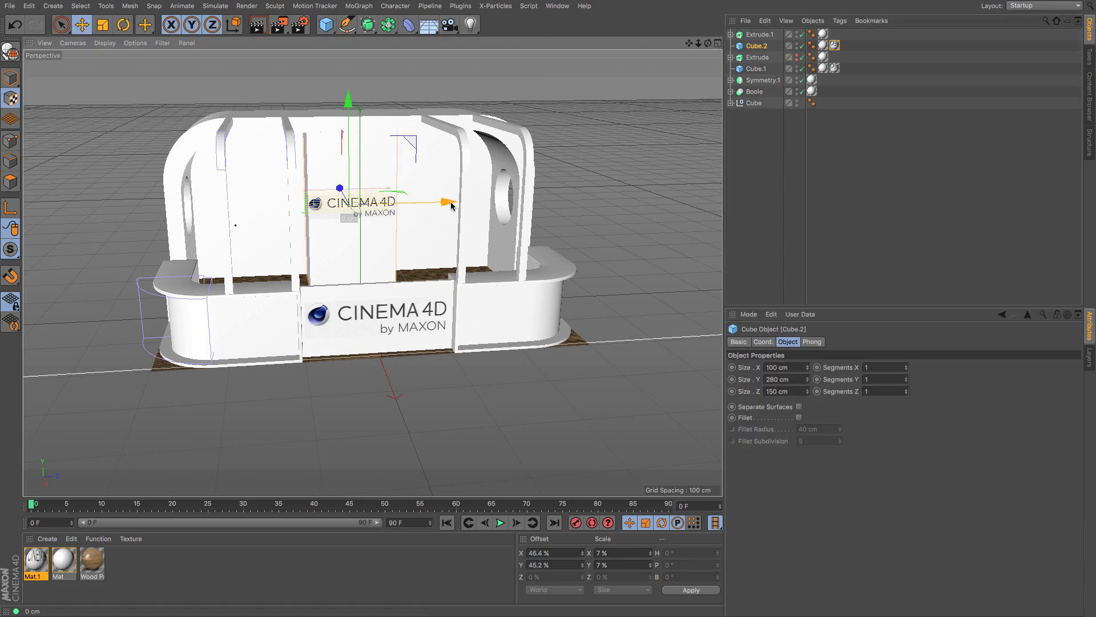
# Step: Set both Length U and Length V of the logo texture tag on Cube.2 to 6.5%
pyautogui.moveTo(708, 43); pyautogui.dragTo(640, 26)
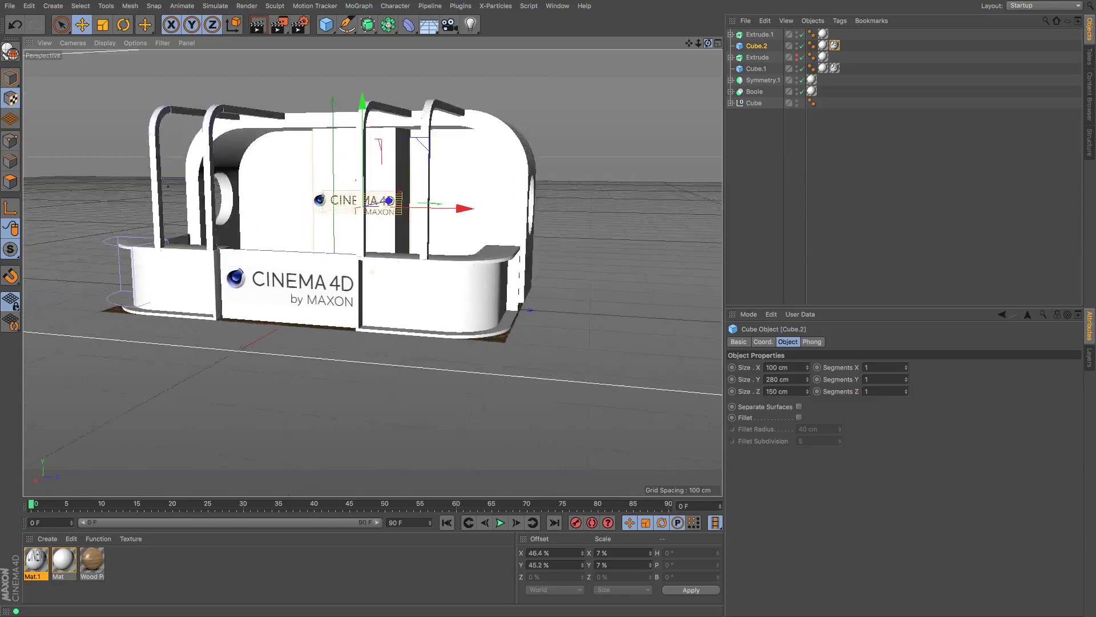
pyautogui.keyDown('alt'); pyautogui.moveTo(445, 137); pyautogui.dragTo(464, 154); pyautogui.keyUp('alt')
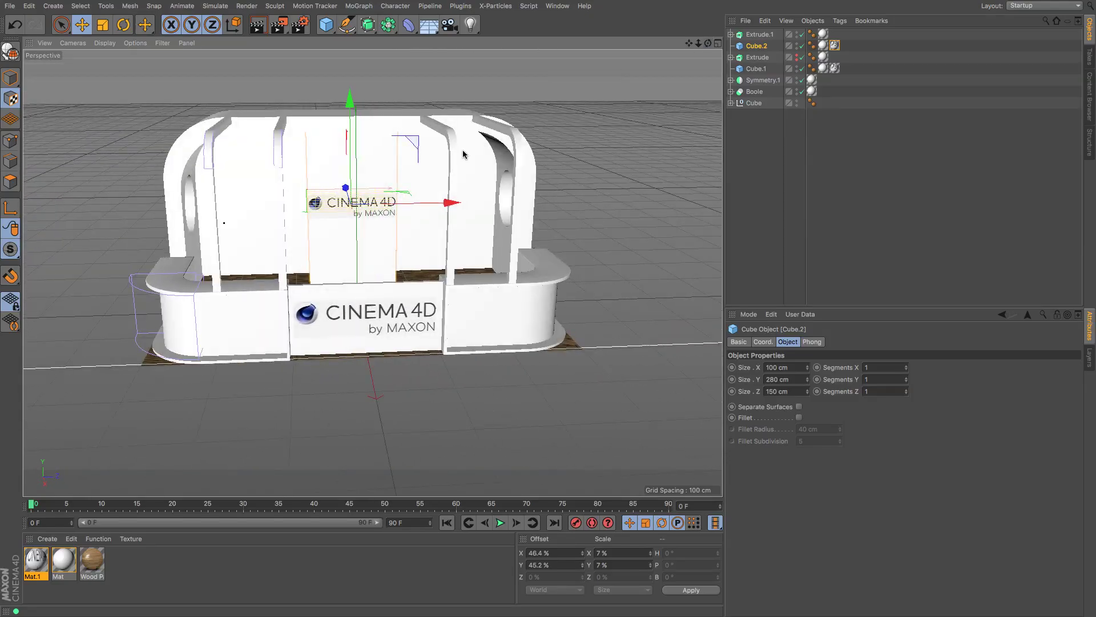
pyautogui.scroll(6, 378, 228)
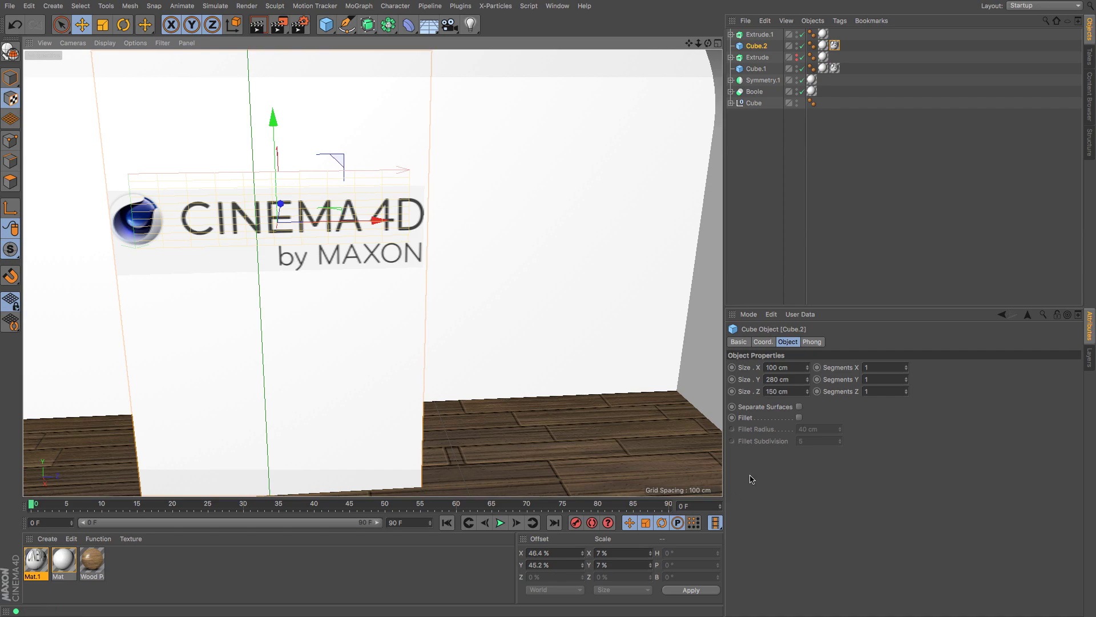
pyautogui.click(835, 45)
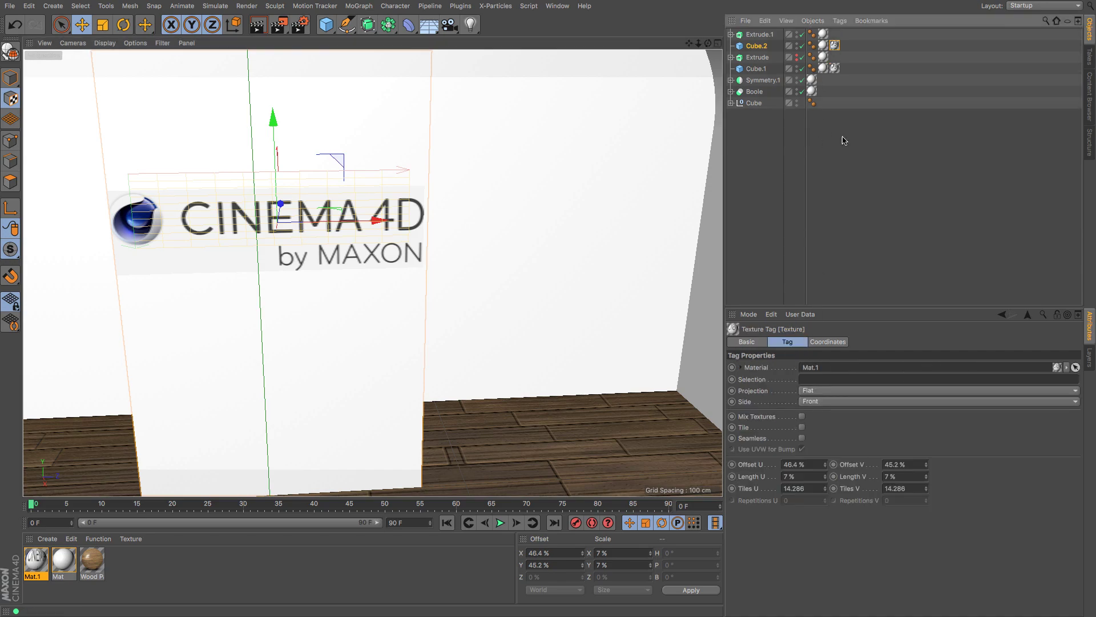
pyautogui.click(801, 477)
pyautogui.write('6')
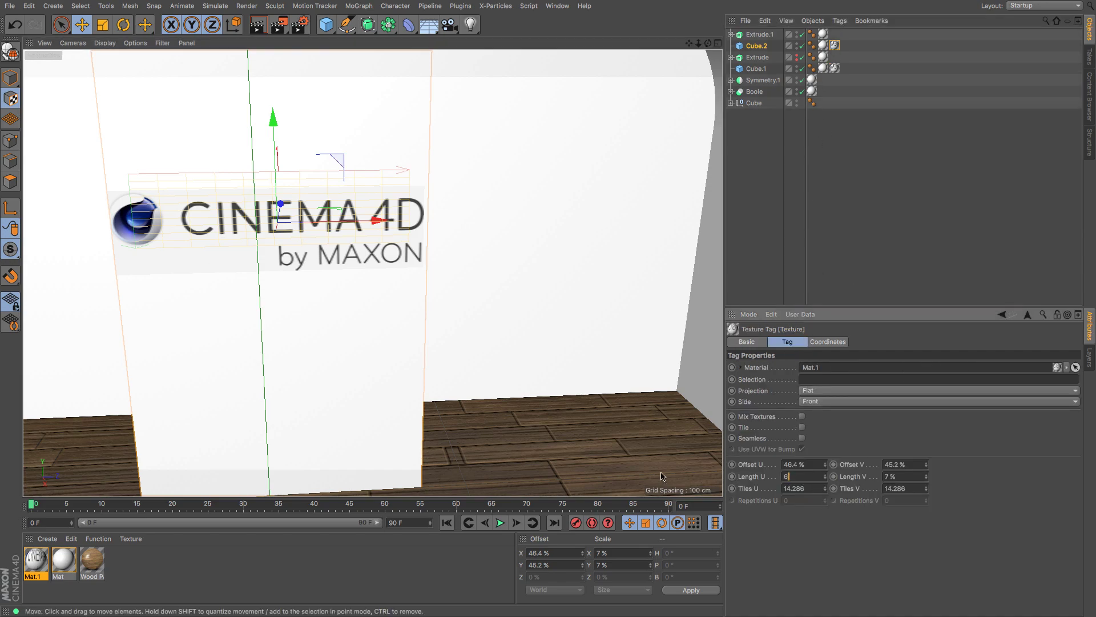
pyautogui.write('.5')
pyautogui.press('Tab')
pyautogui.write('6.5')
pyautogui.press('Return')
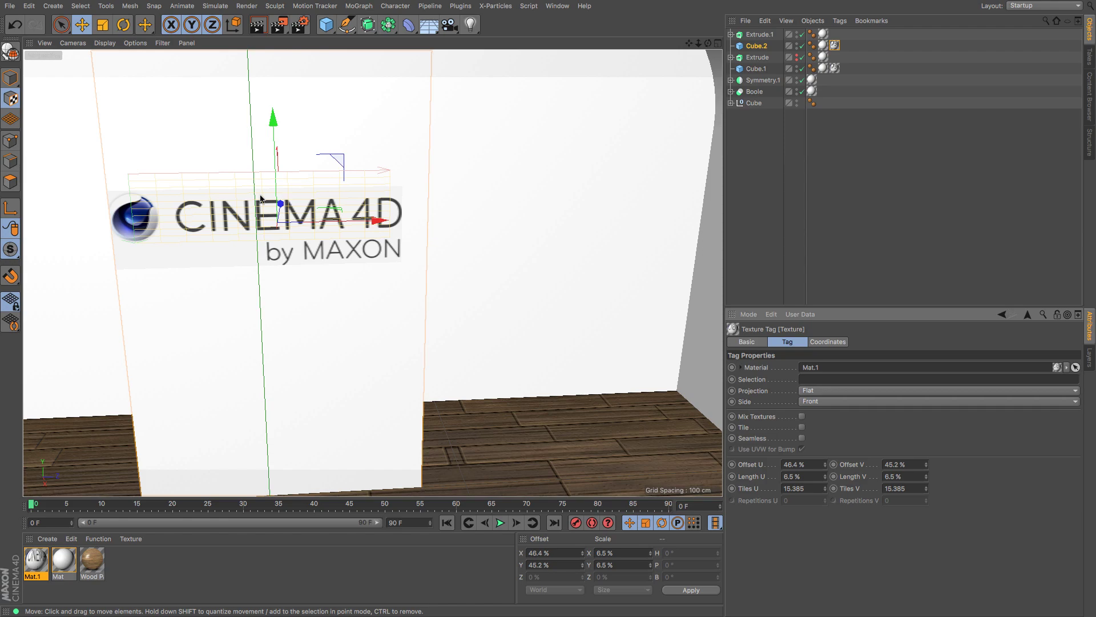
# Step: Centre the logo texture across Cube.2, move it up near the top of the block, and deselect the block
pyautogui.moveTo(375, 221); pyautogui.dragTo(377, 223)
pyautogui.moveTo(273, 118); pyautogui.dragTo(269, 107)
pyautogui.moveTo(701, 45); pyautogui.dragTo(696, 44)
pyautogui.moveTo(345, 162); pyautogui.dragTo(342, 143)
pyautogui.click(736, 155)
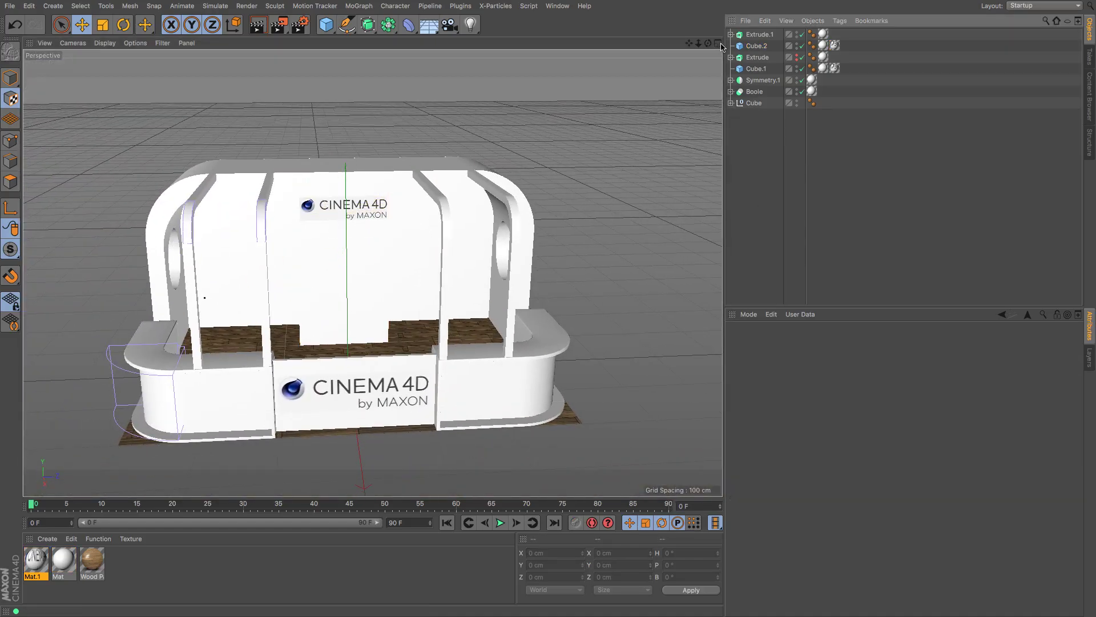
pyautogui.moveTo(708, 44)
pyautogui.mouseDown()
pyautogui.moveTo(743, 32)
pyautogui.moveTo(712, 50)
pyautogui.mouseUp()
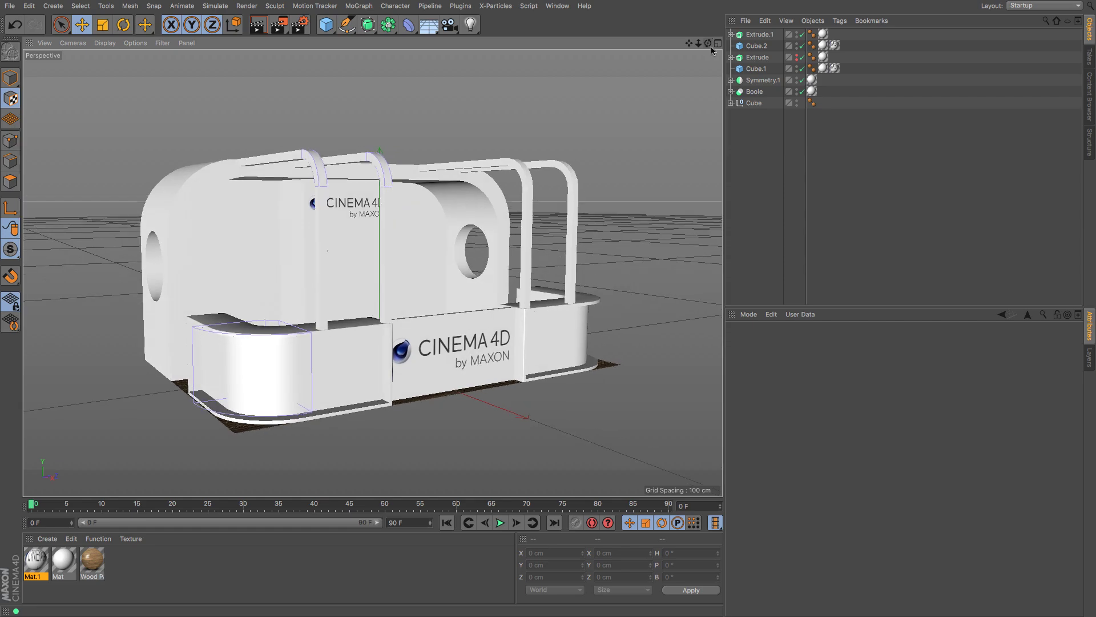
# Step: Create a new material with Maxon Logo.tif as its colour texture, copying the image to the project location
pyautogui.doubleClick(118, 568)
pyautogui.doubleClick(36, 563)
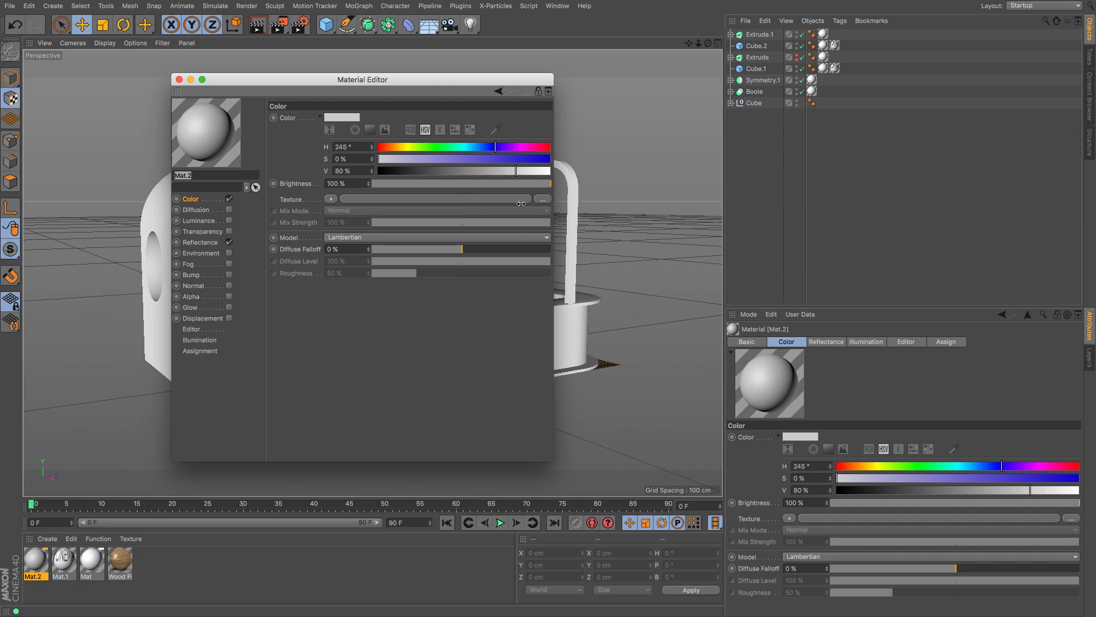
pyautogui.click(542, 199)
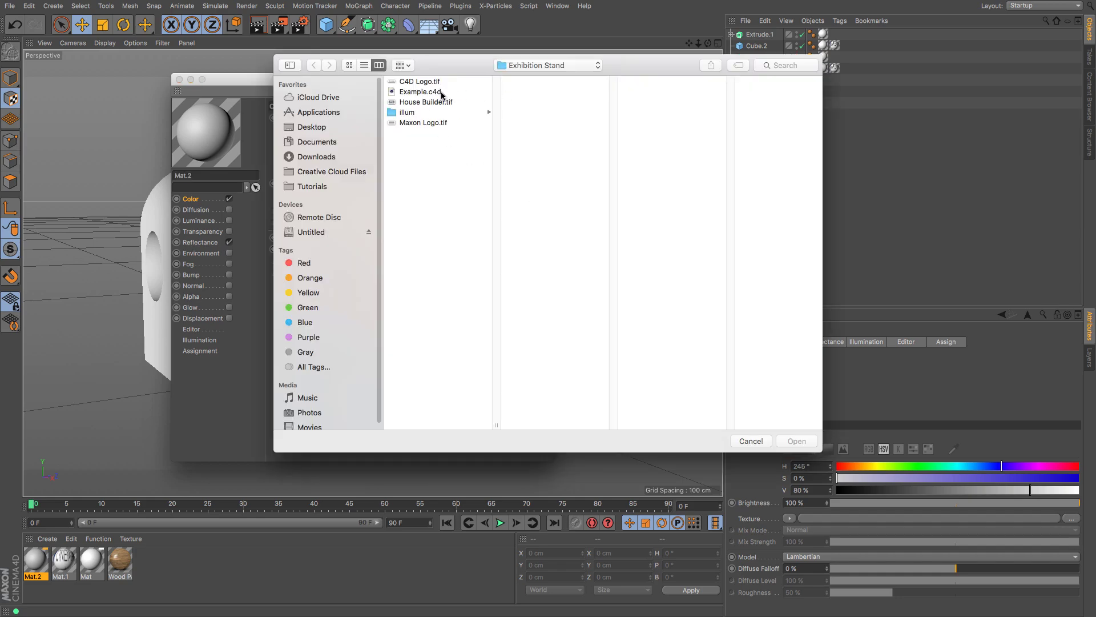
pyautogui.click(415, 123)
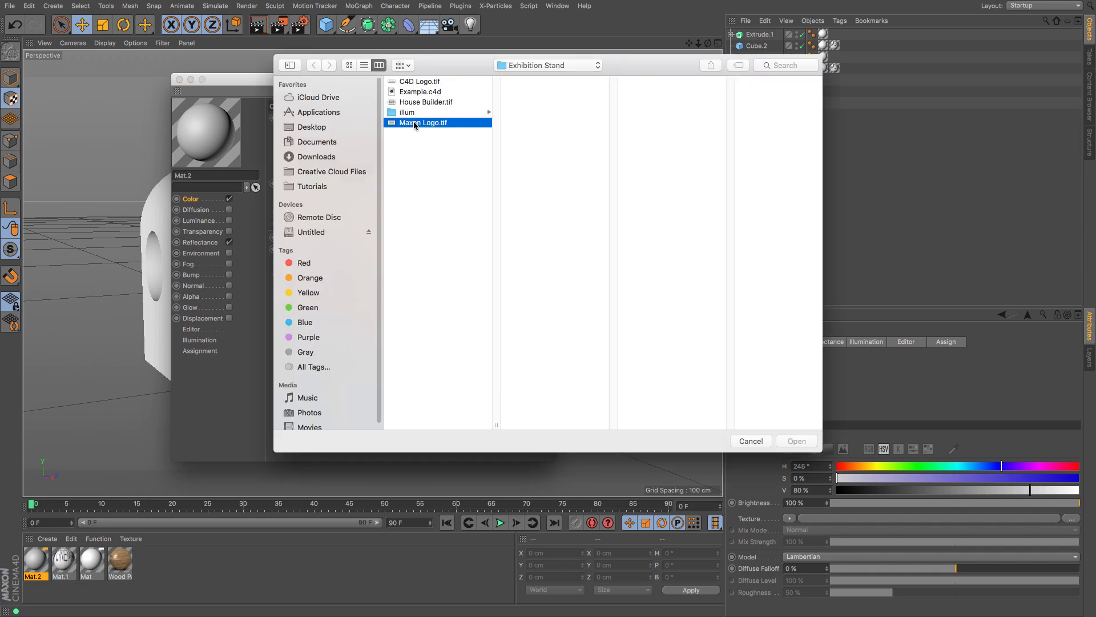
pyautogui.doubleClick(413, 82)
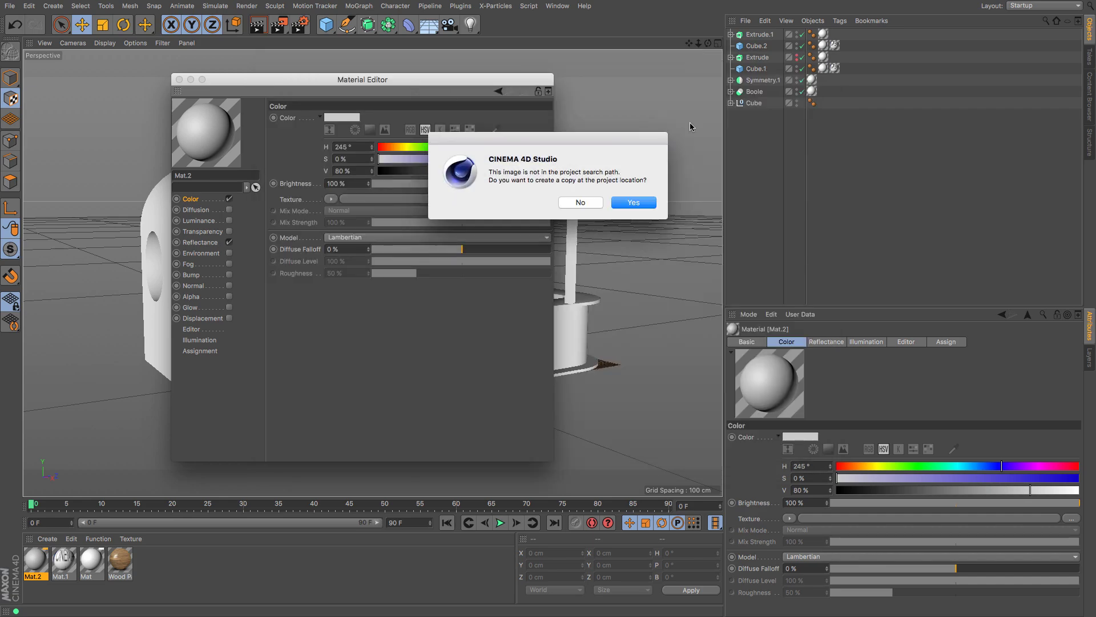
pyautogui.click(634, 203)
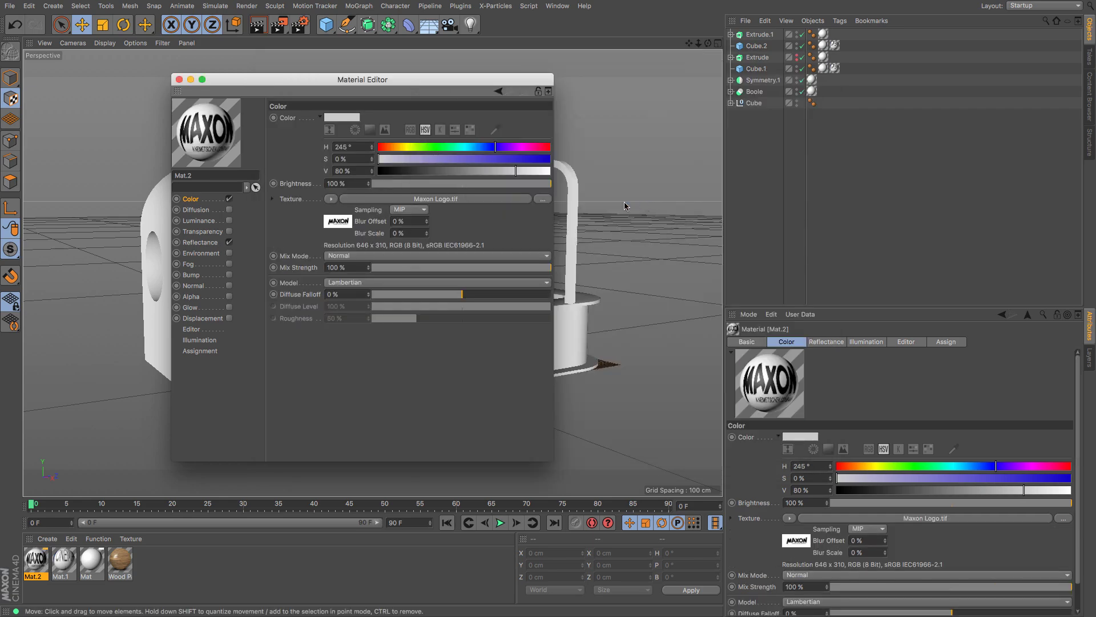
pyautogui.click(179, 80)
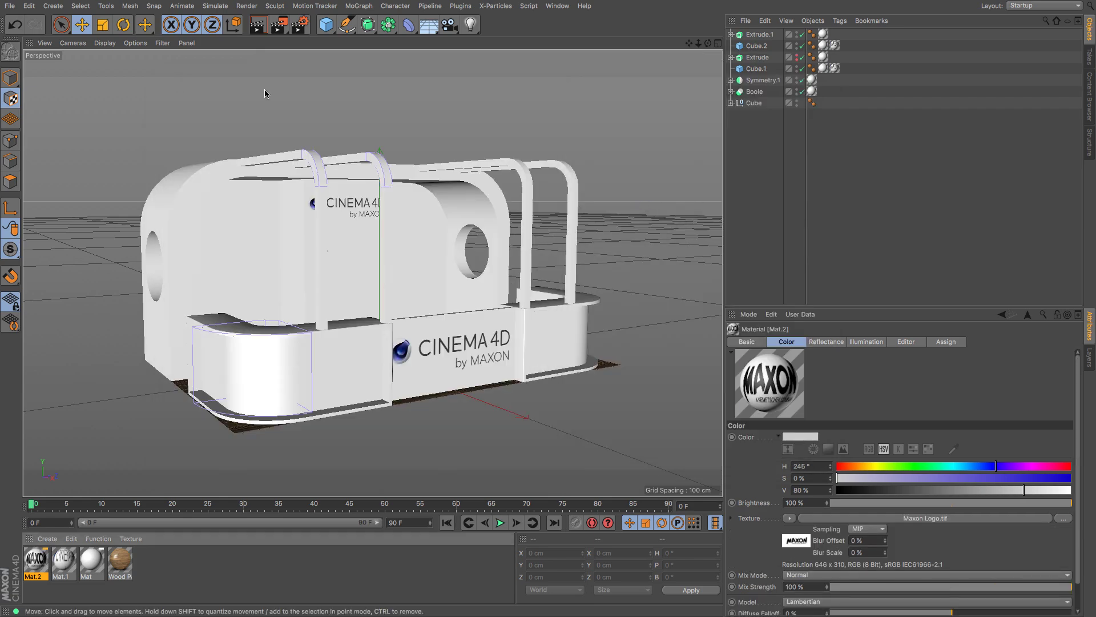
# Step: Apply the Maxon logo material to the selected front polygons of Cube.1 inside Symmetry.1, then deselect it
pyautogui.click(761, 81)
pyautogui.click(731, 81)
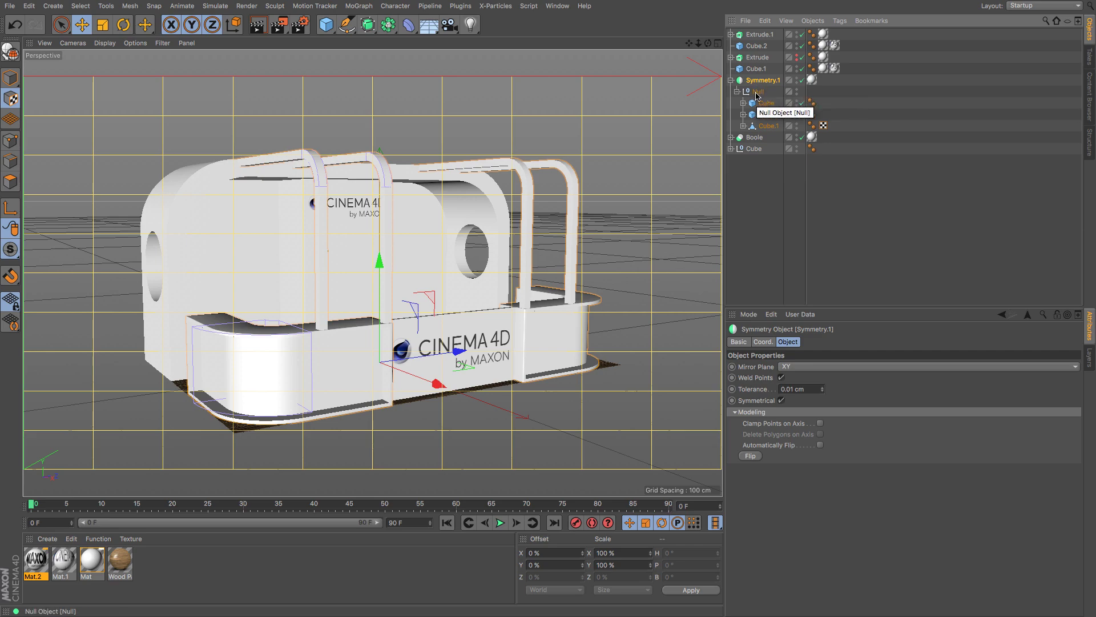
pyautogui.click(763, 128)
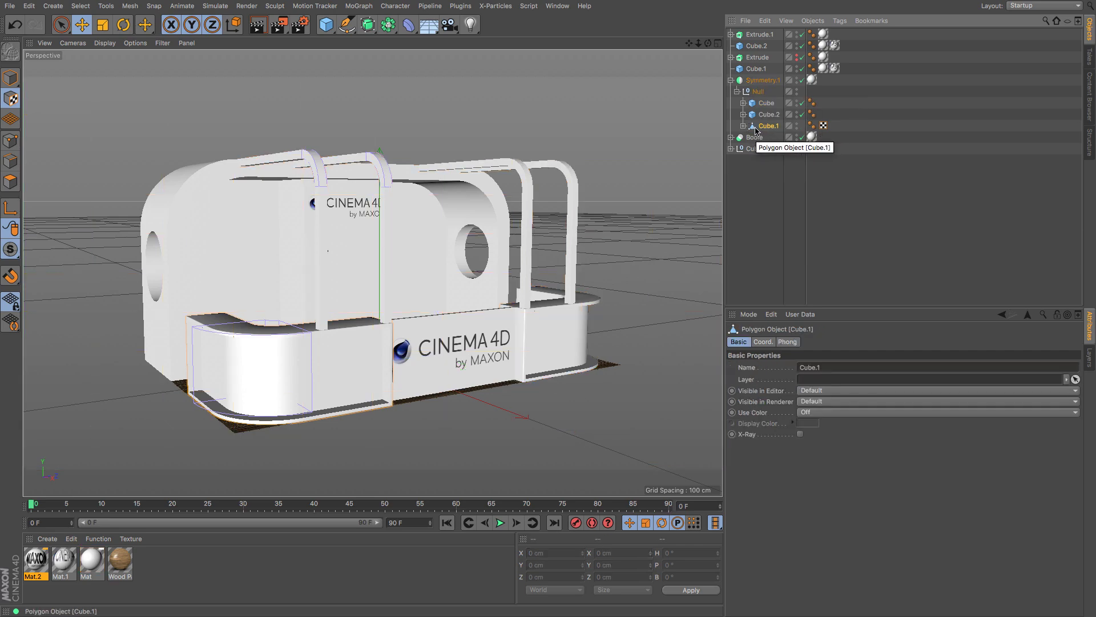
pyautogui.click(743, 127)
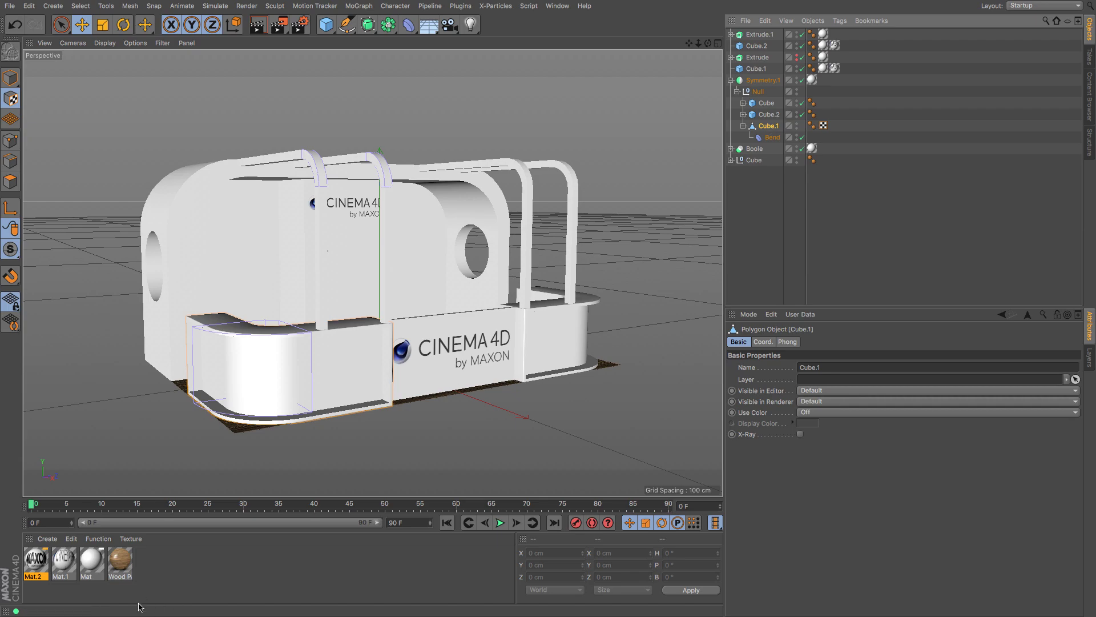
pyautogui.click(8, 186)
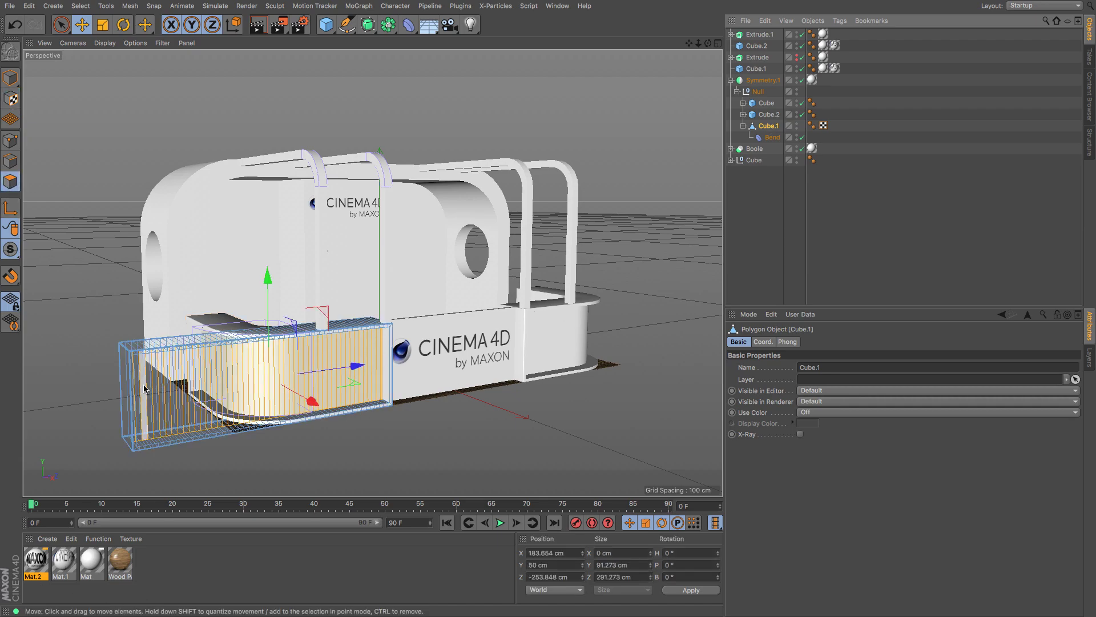
pyautogui.moveTo(34, 569); pyautogui.dragTo(200, 407)
pyautogui.click(775, 240)
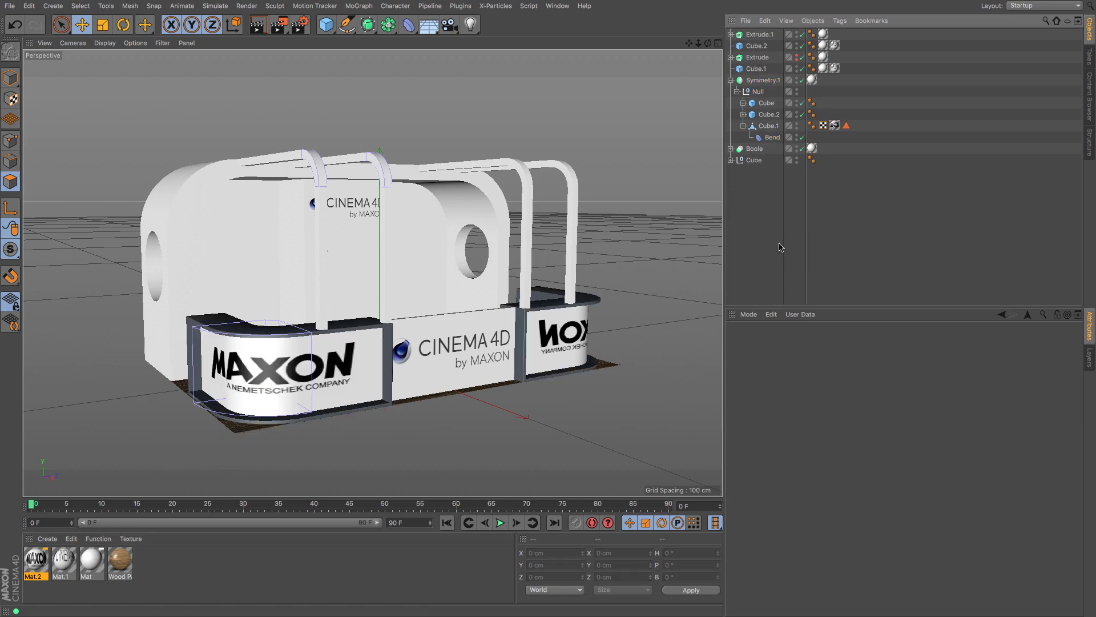
pyautogui.moveTo(708, 42); pyautogui.dragTo(758, 56)
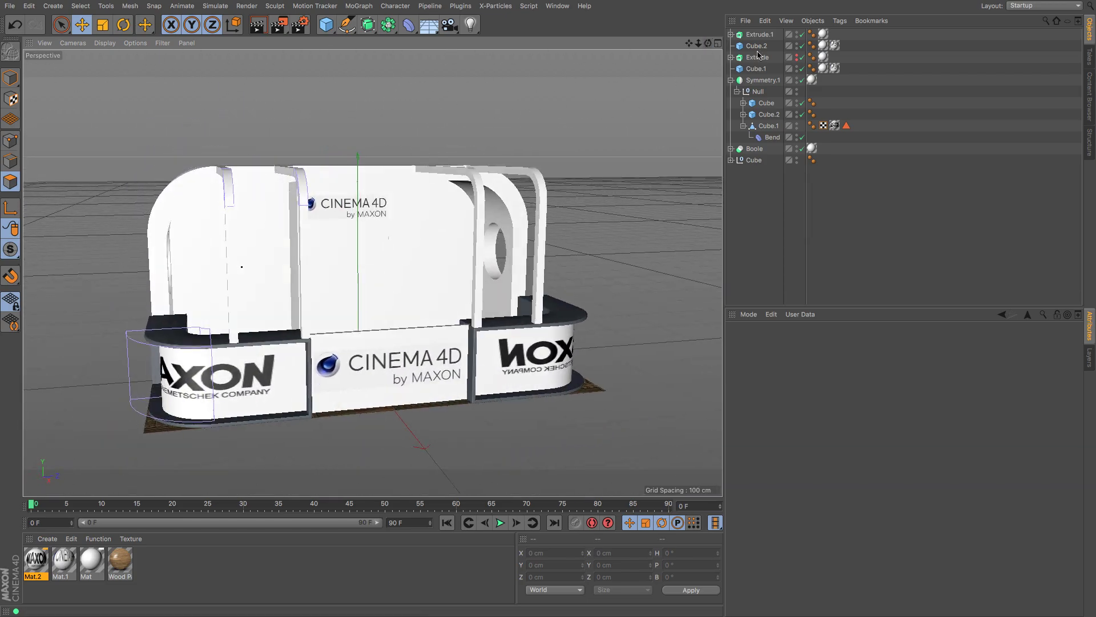
# Step: Try correcting the mirrored logo by flipping the Symmetry.1 object, and revert the flip
pyautogui.click(757, 81)
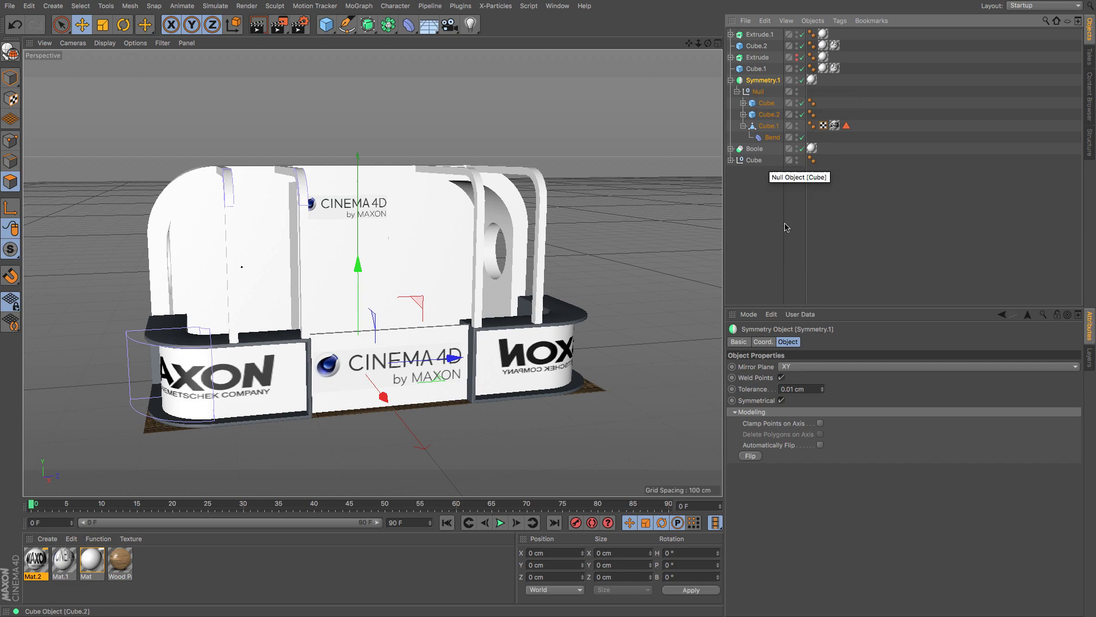
pyautogui.click(821, 446)
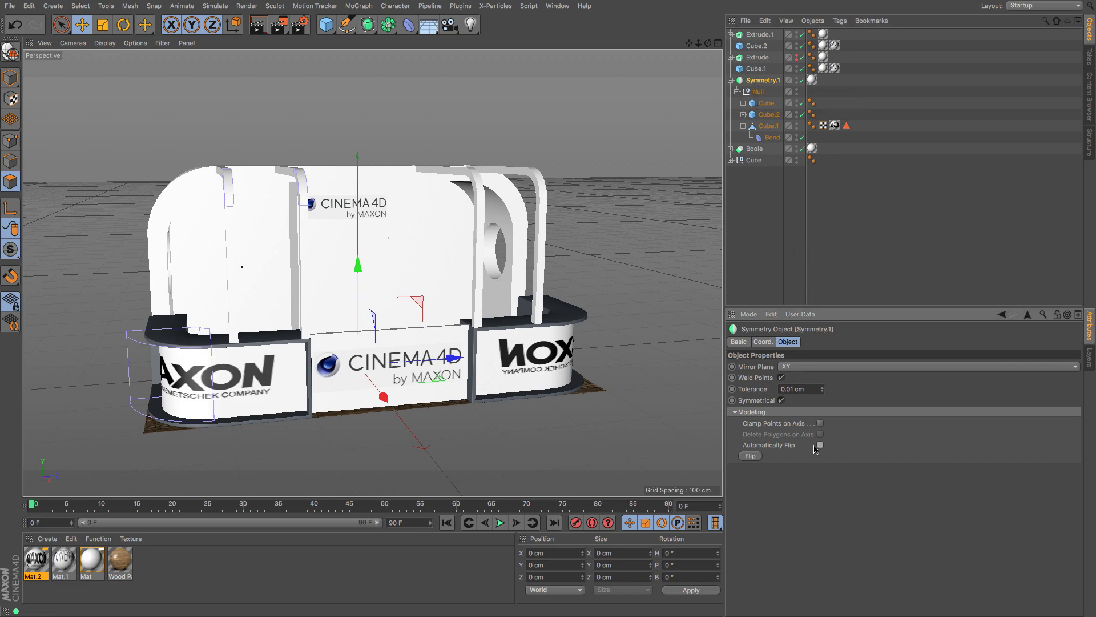
pyautogui.click(749, 456)
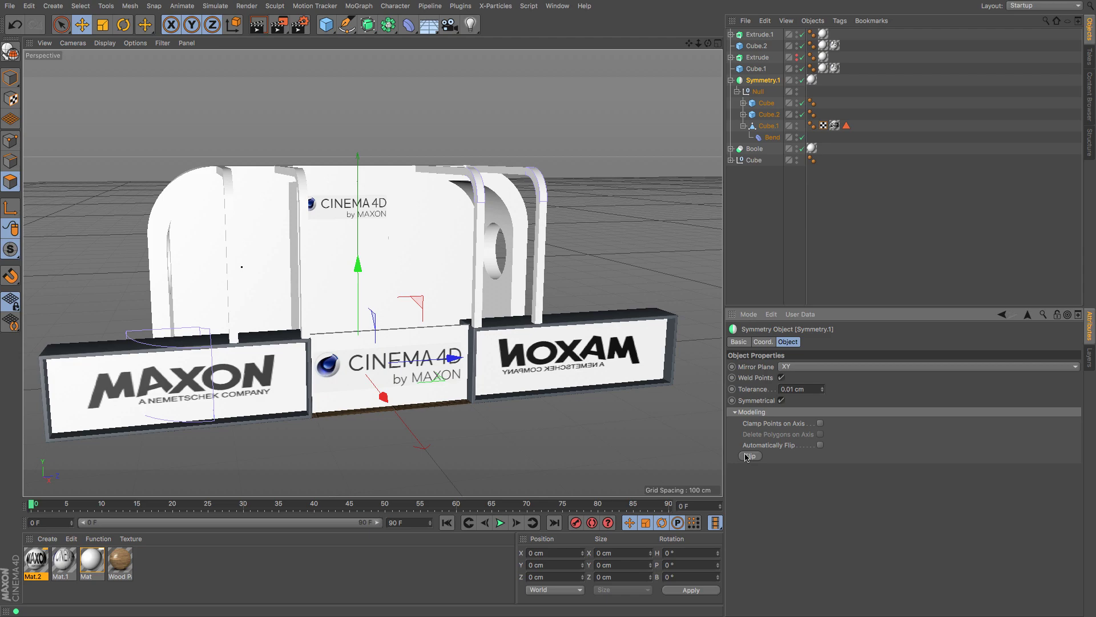
pyautogui.click(749, 456)
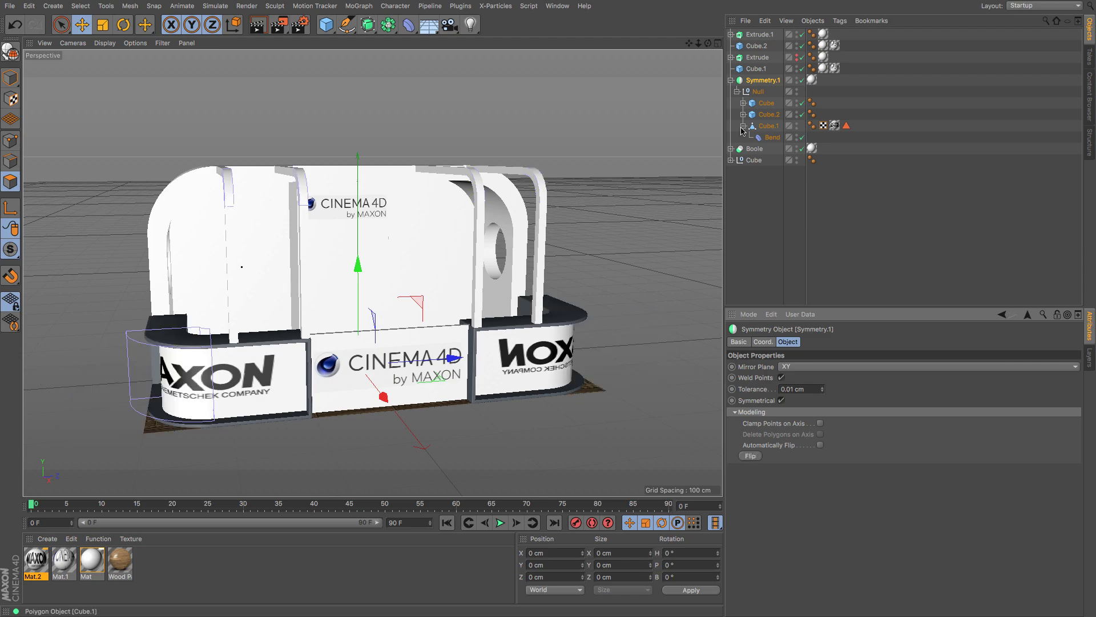
pyautogui.click(763, 127)
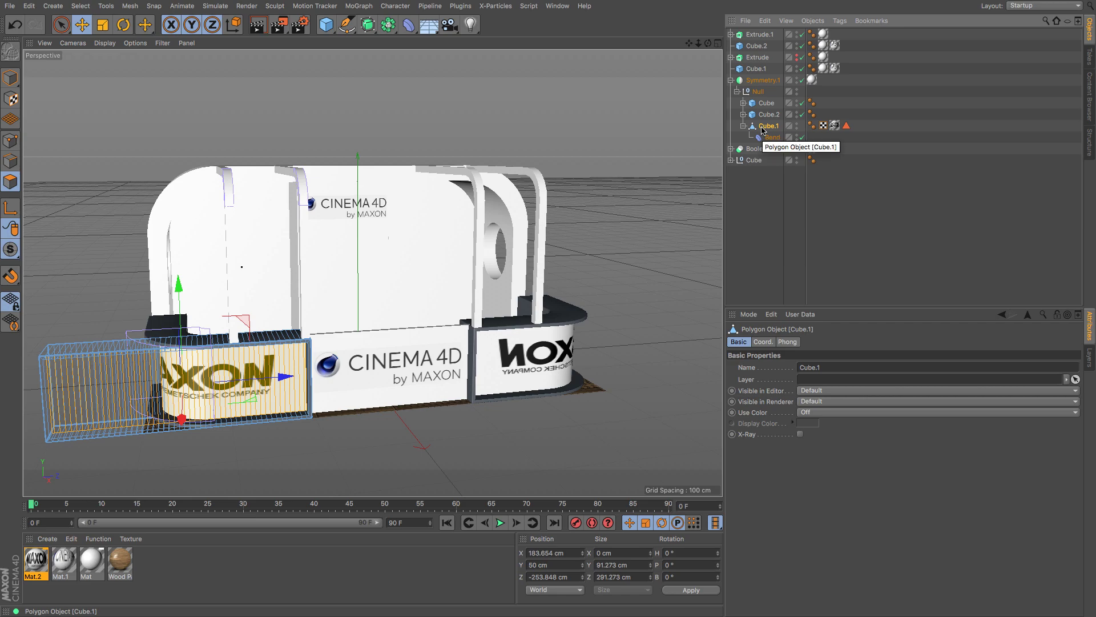
# Step: Convert the Symmetry.1 object into editable polygon objects and expand its hierarchy
pyautogui.click(763, 80)
pyautogui.click(10, 53)
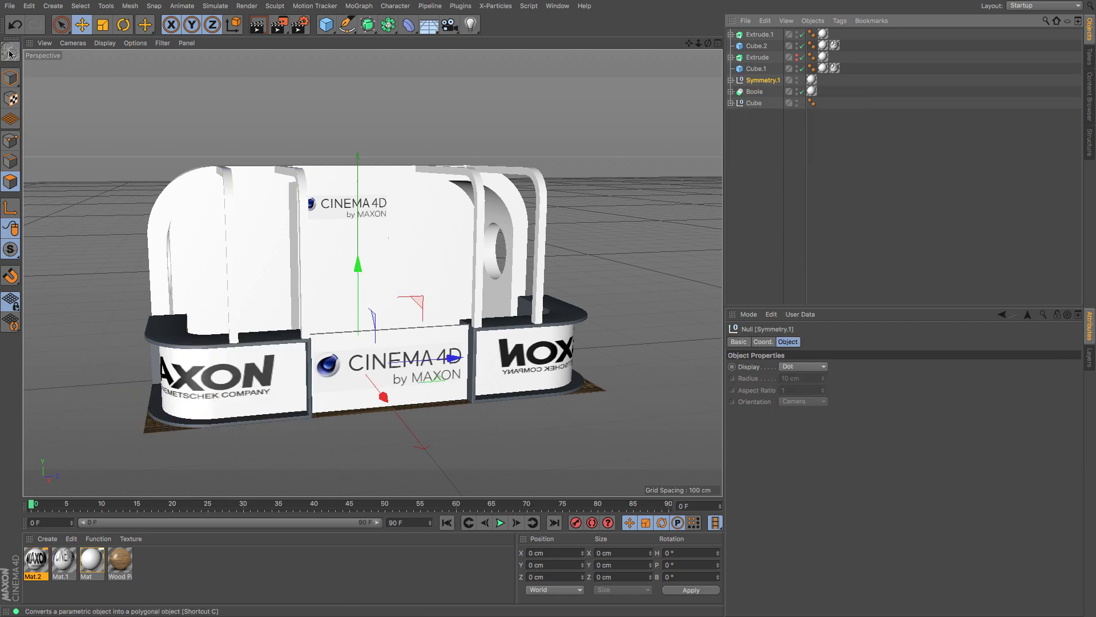
pyautogui.click(731, 81)
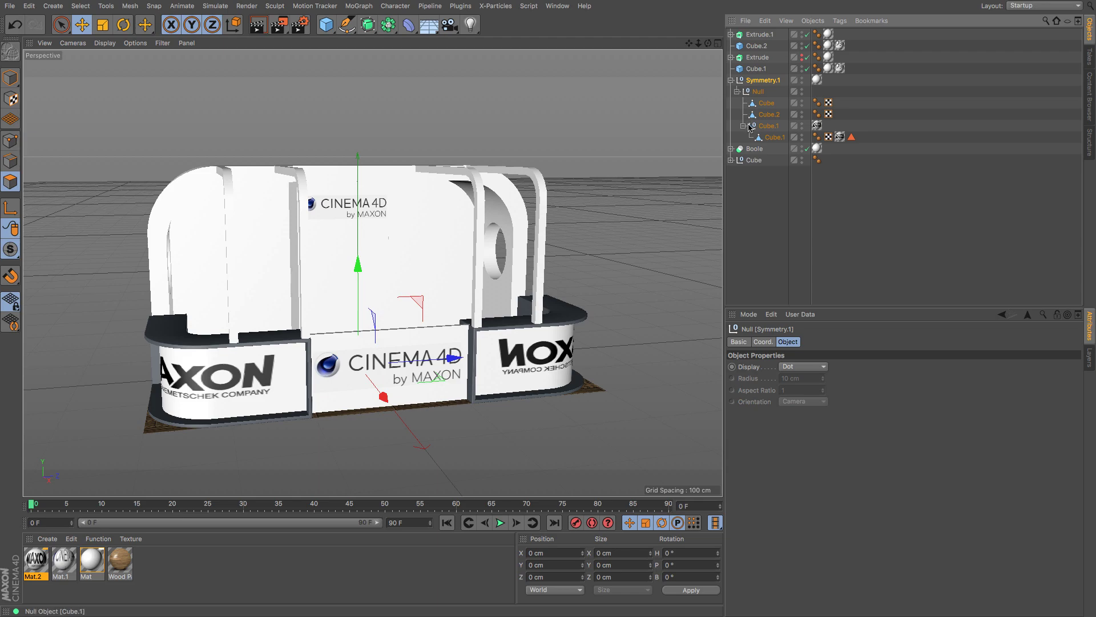
# Step: Take the polygon object Cube.1 out of its Cube.1 null and delete the empty null
pyautogui.click(775, 138)
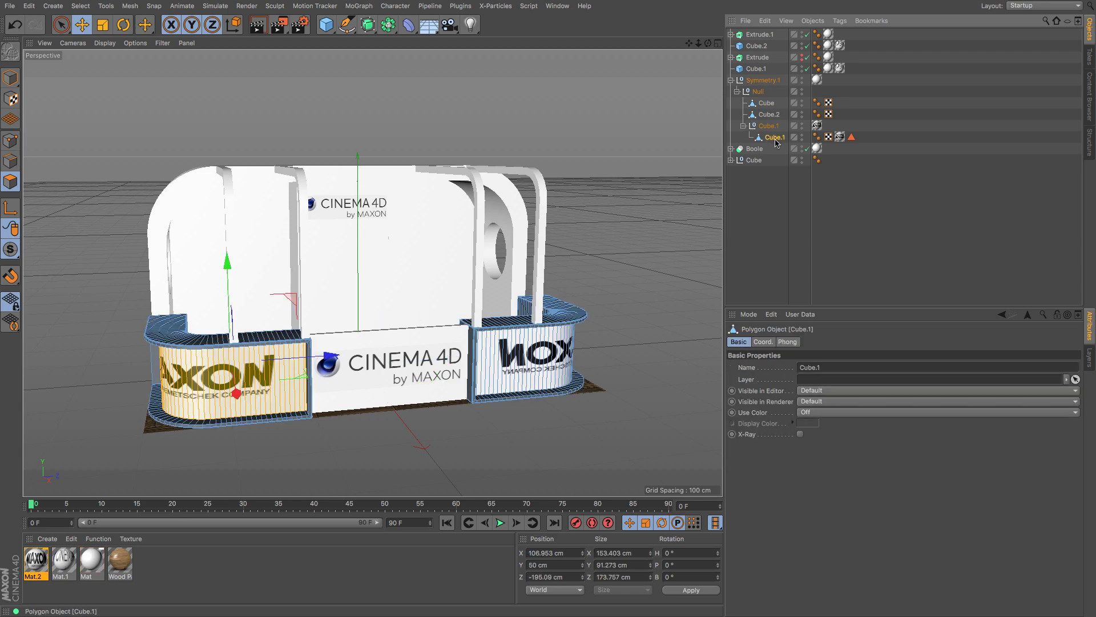
pyautogui.moveTo(771, 124); pyautogui.dragTo(771, 123)
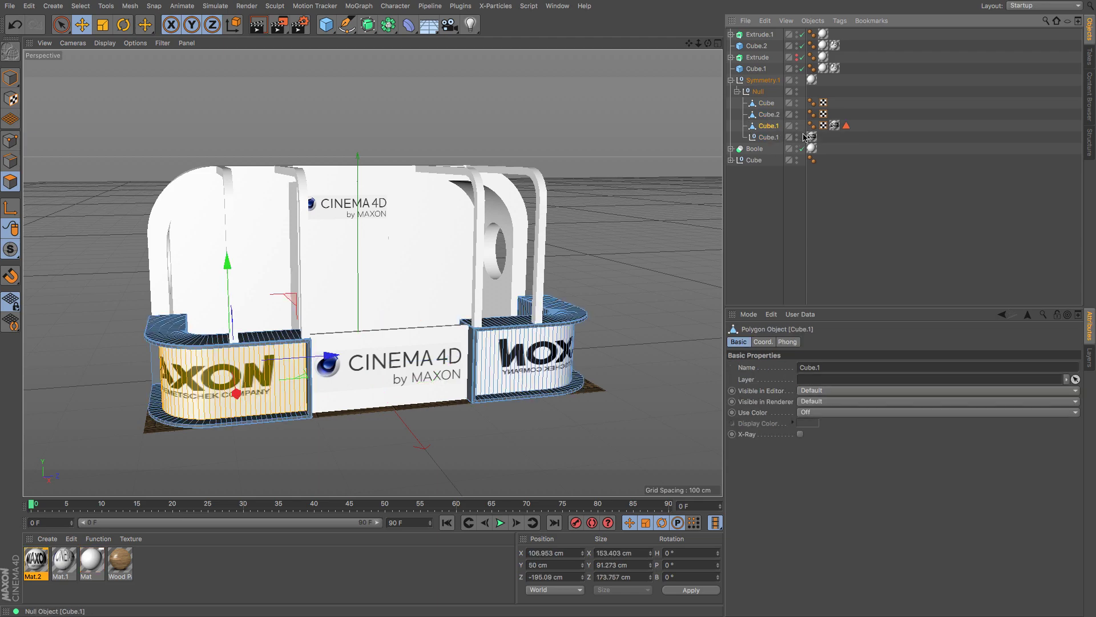
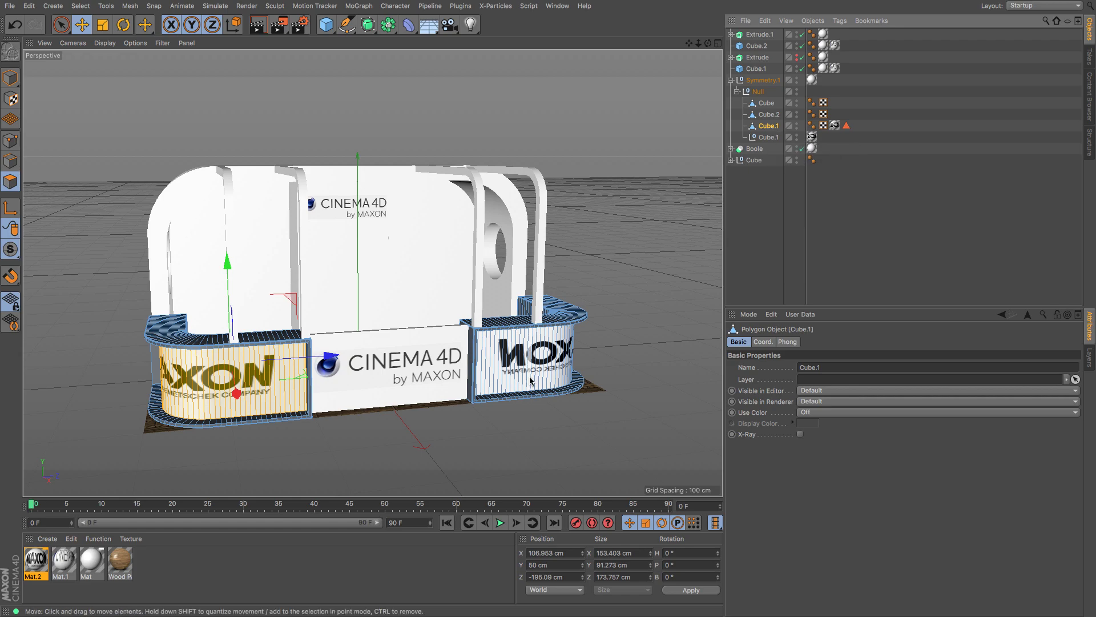
pyautogui.click(835, 125)
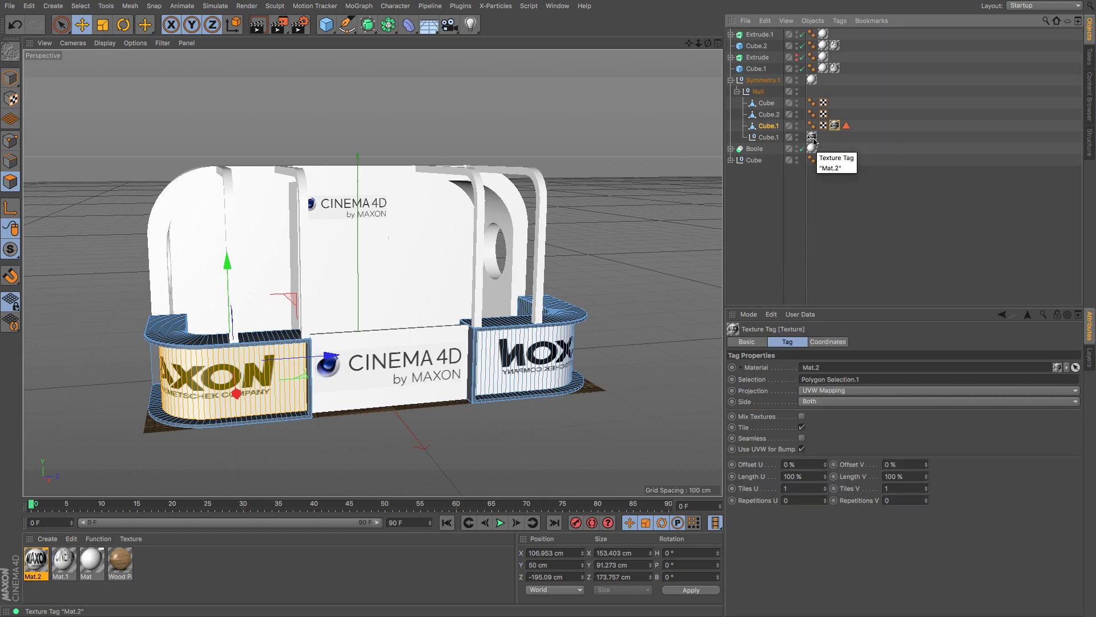
pyautogui.click(768, 137)
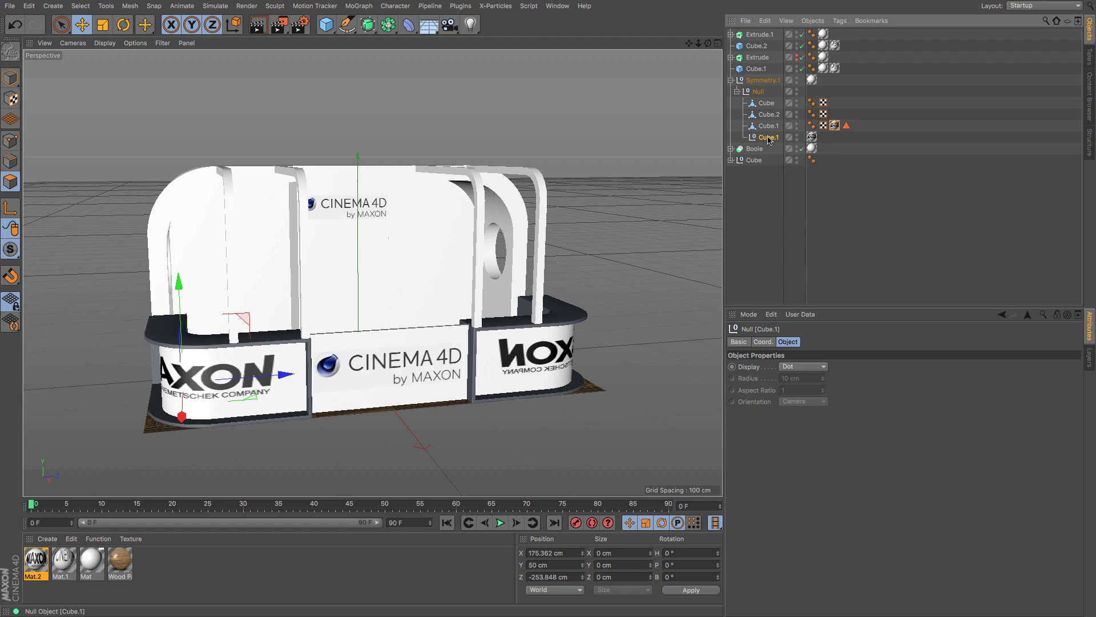
pyautogui.press('Delete')
# Step: Change the projection of the Maxon logo texture tag on the counter's Cube.1 to Cubic
pyautogui.click(820, 130)
pyautogui.click(835, 125)
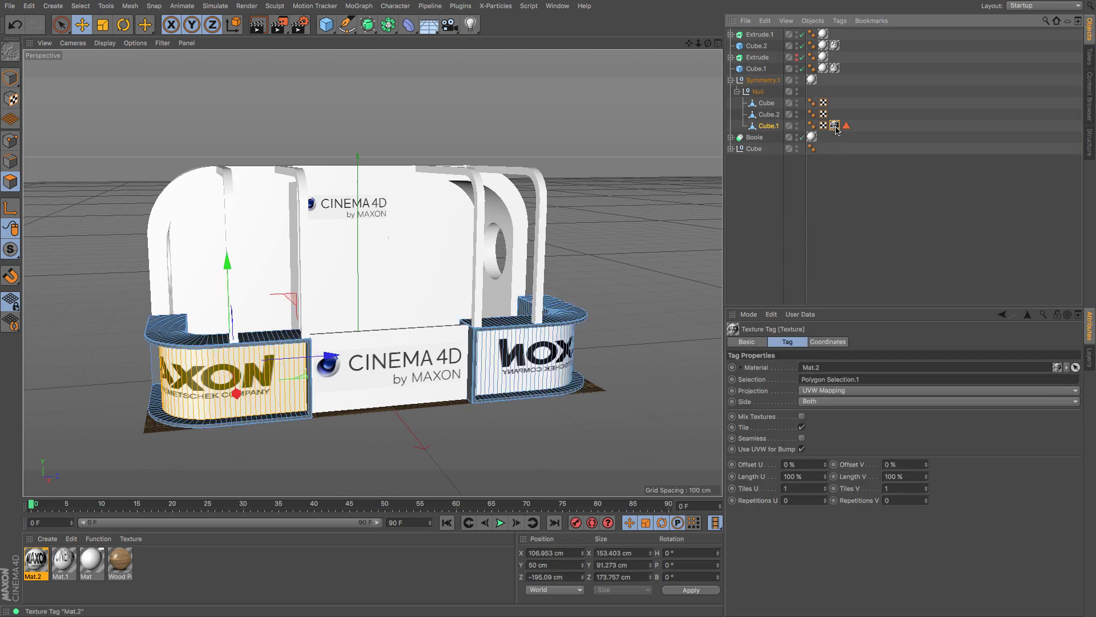
pyautogui.click(838, 391)
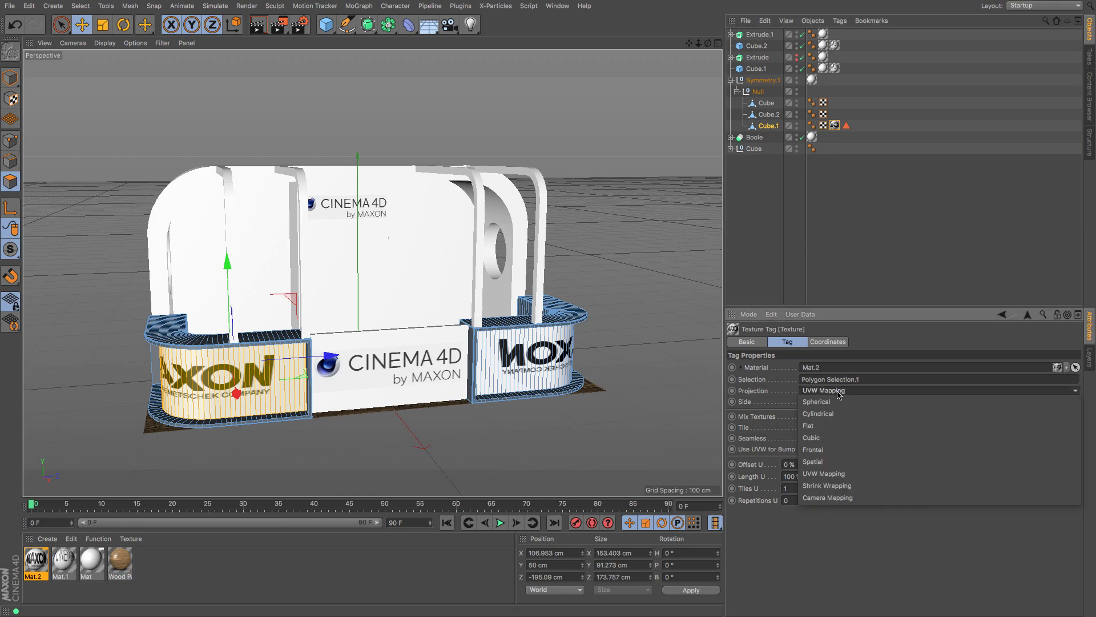
pyautogui.click(829, 438)
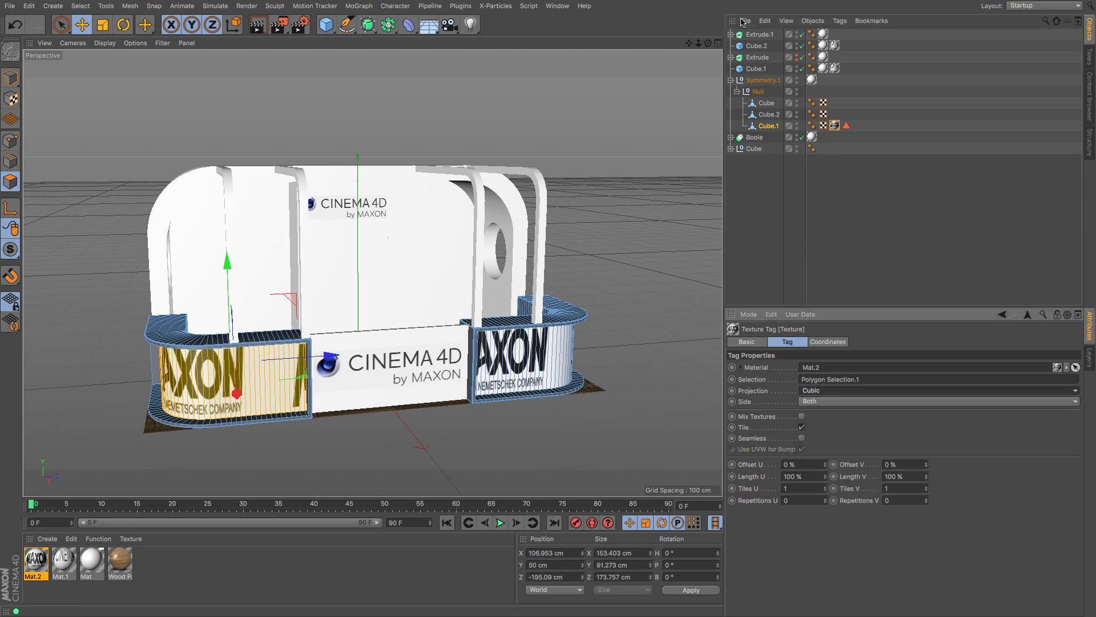
# Step: Shift the counter's Maxon logo texture slightly downward to a Y offset of 1.6% and widen it to about 131% X scale
pyautogui.moveTo(708, 44); pyautogui.dragTo(763, 52)
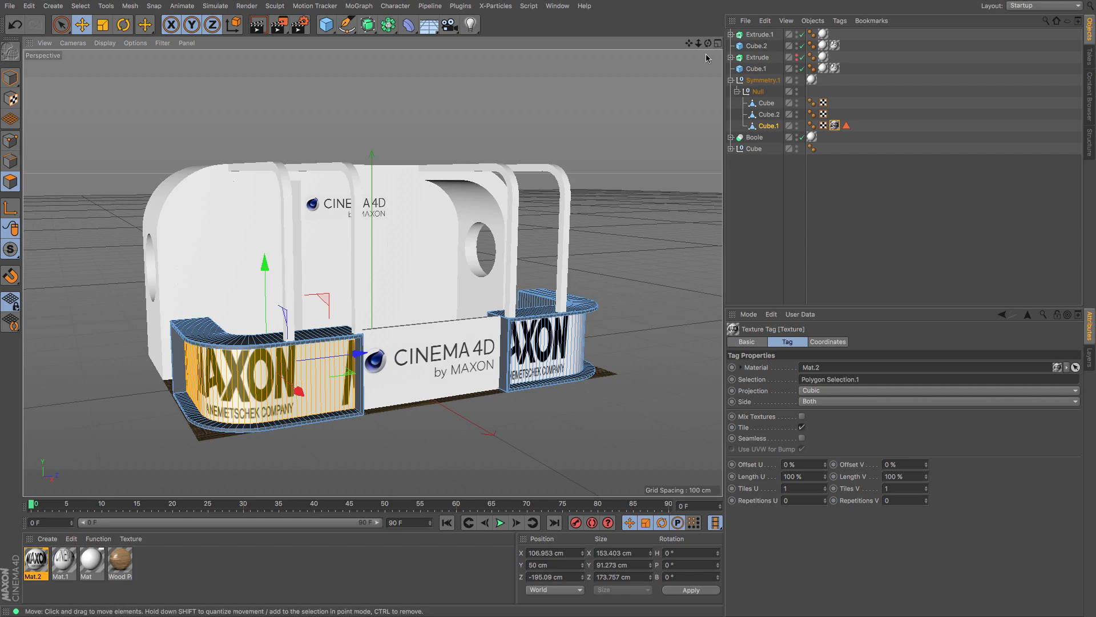
pyautogui.moveTo(708, 42)
pyautogui.mouseDown()
pyautogui.moveTo(665, 45)
pyautogui.moveTo(720, 41)
pyautogui.mouseUp()
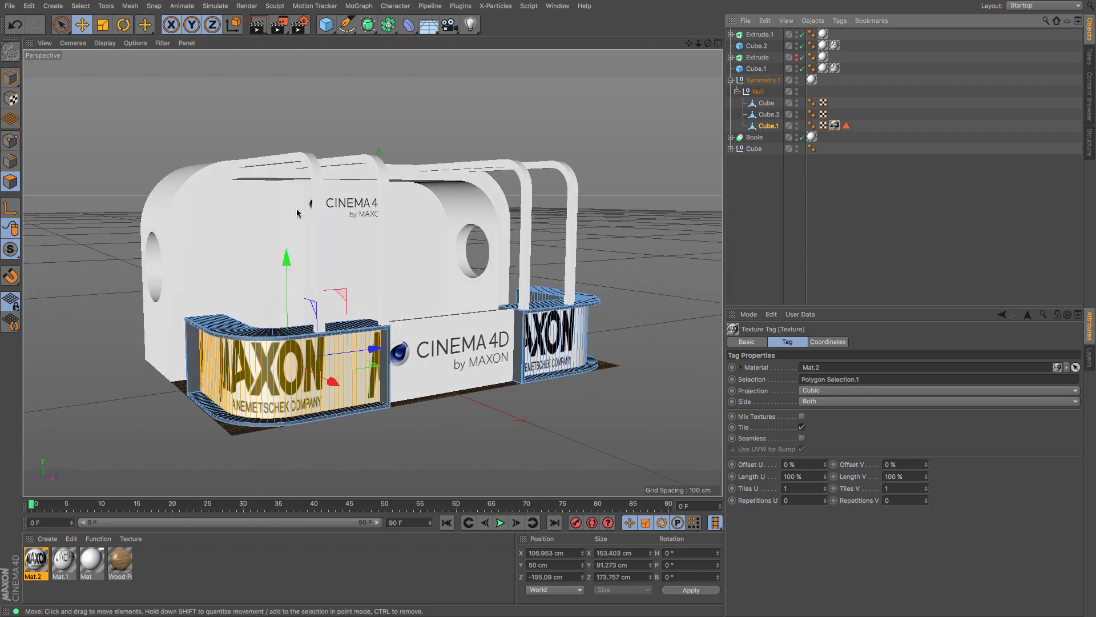
pyautogui.click(10, 99)
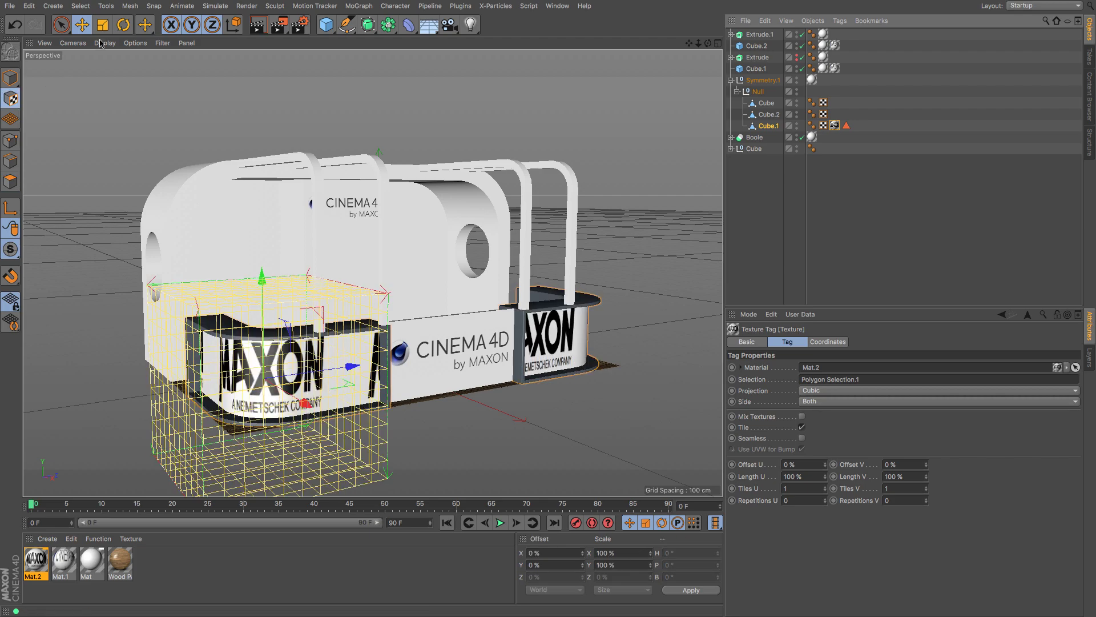
pyautogui.click(123, 25)
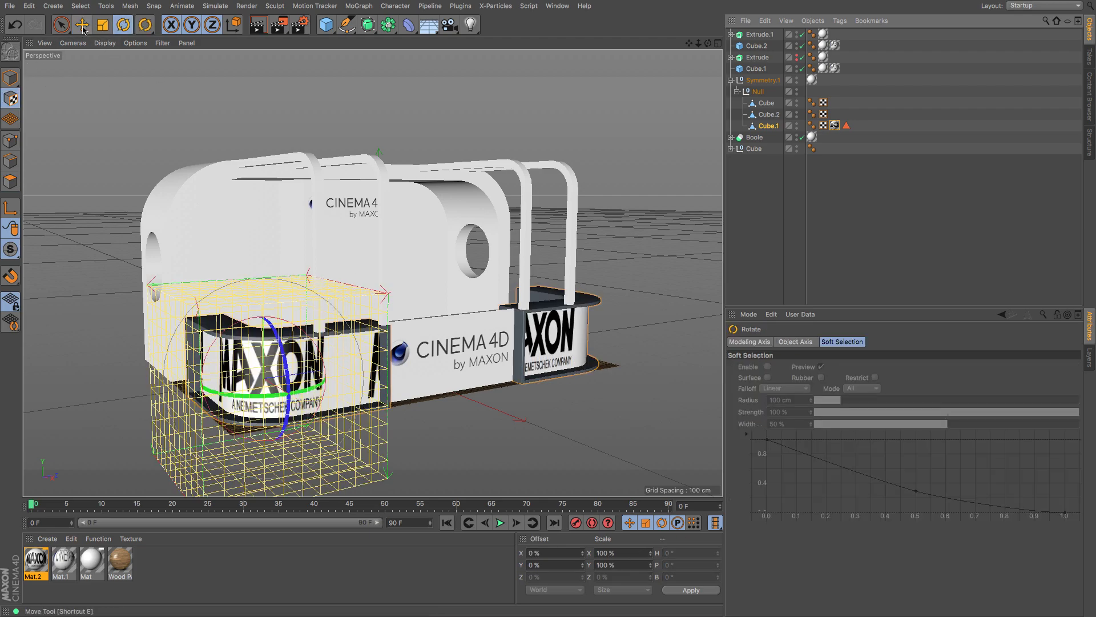
pyautogui.click(103, 24)
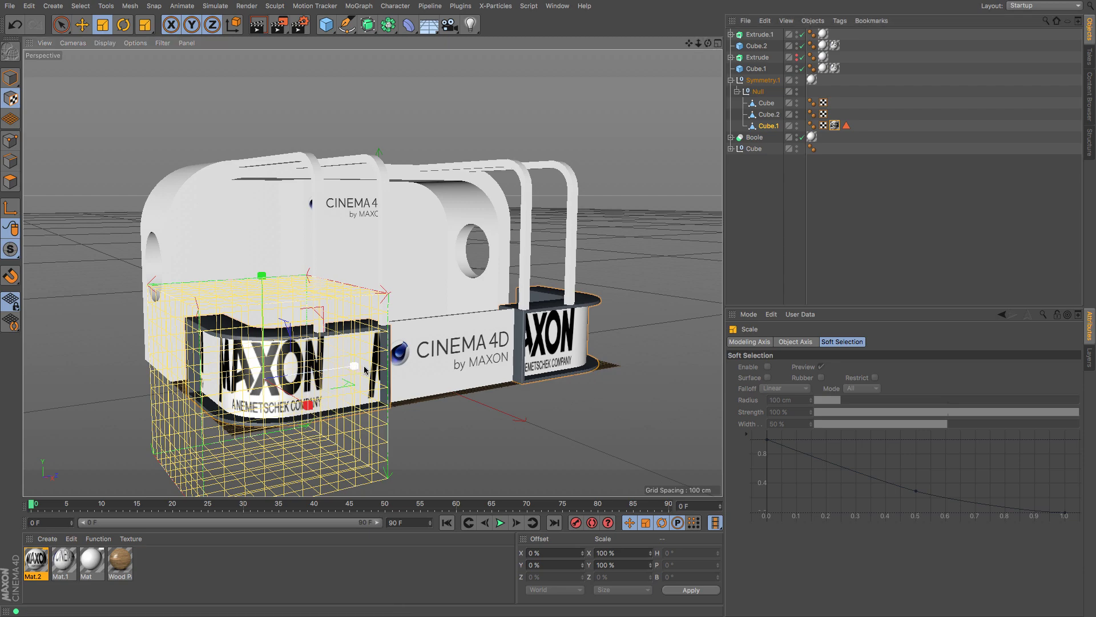
pyautogui.click(837, 128)
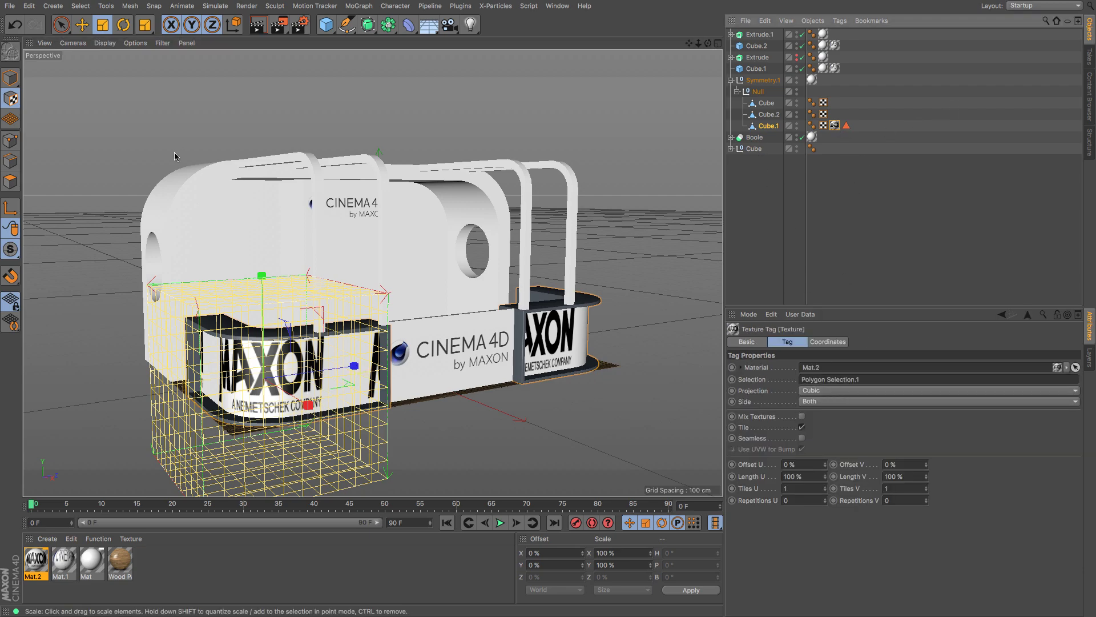
pyautogui.click(82, 25)
pyautogui.moveTo(262, 342); pyautogui.dragTo(262, 336)
pyautogui.click(103, 24)
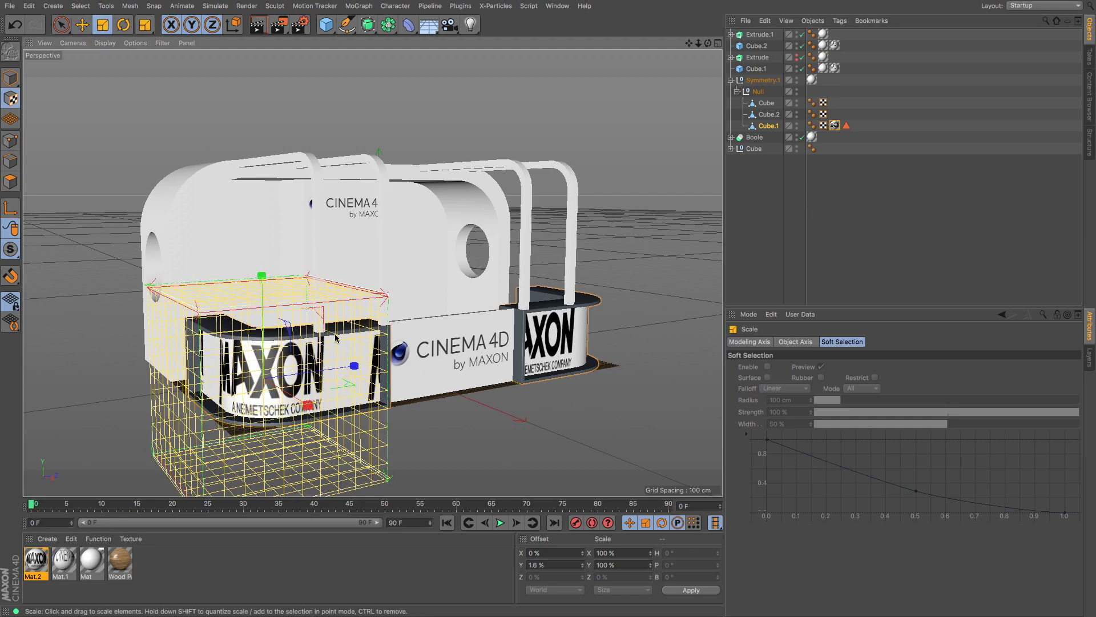
pyautogui.moveTo(318, 416); pyautogui.dragTo(394, 457)
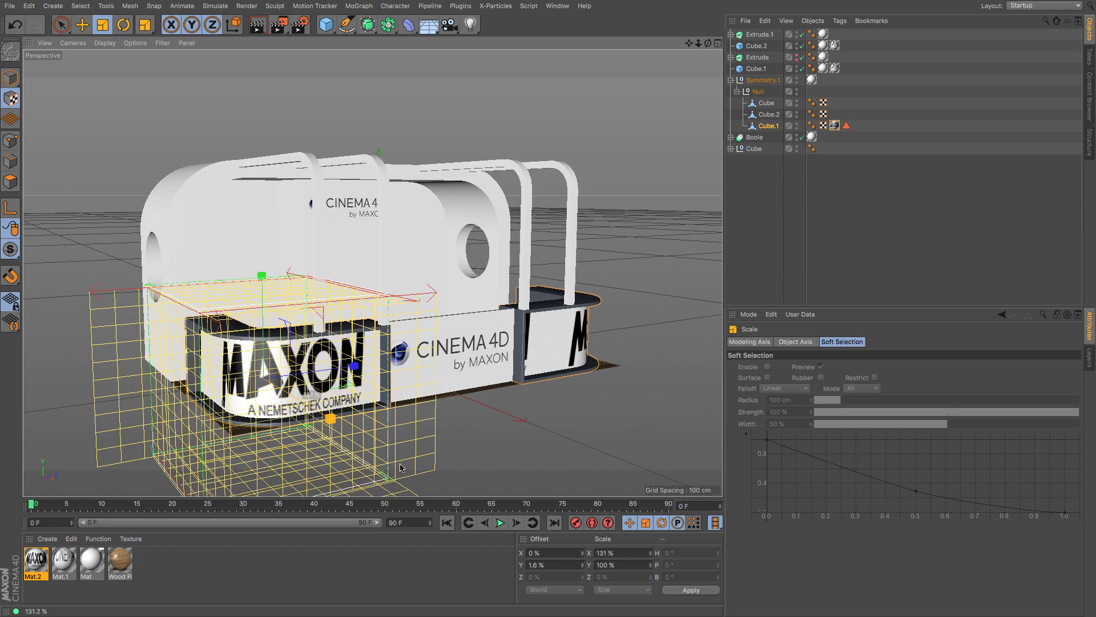
# Step: Reduce the logo texture's Y scale to 84.8% and reposition it at -18% X and 8.6% Y offset
pyautogui.moveTo(263, 292); pyautogui.dragTo(264, 317)
pyautogui.click(81, 25)
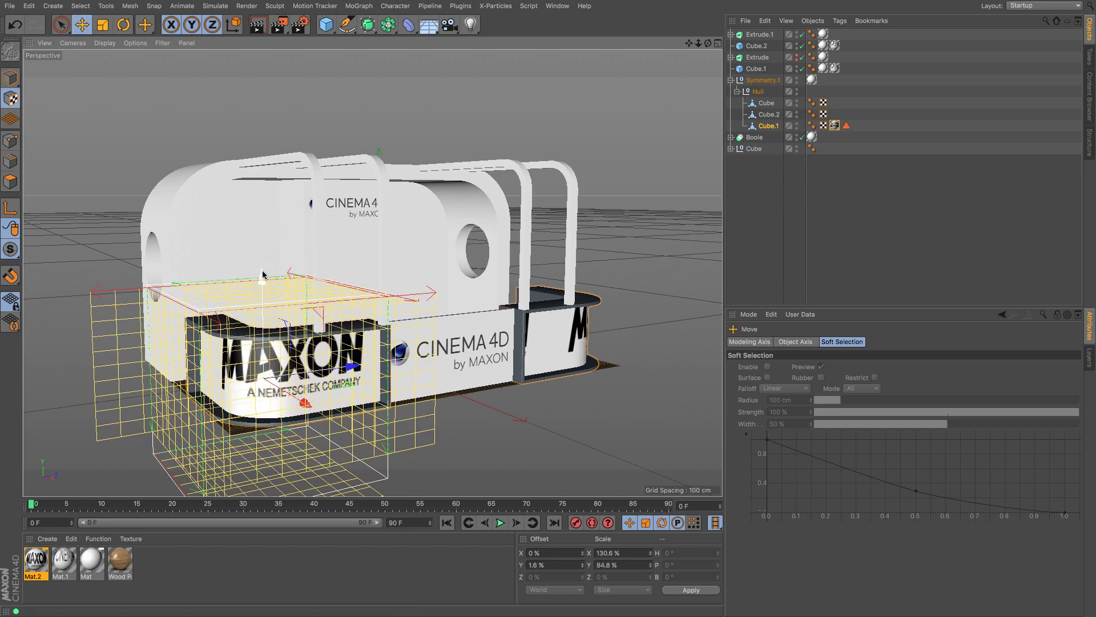
pyautogui.moveTo(262, 278); pyautogui.dragTo(259, 302)
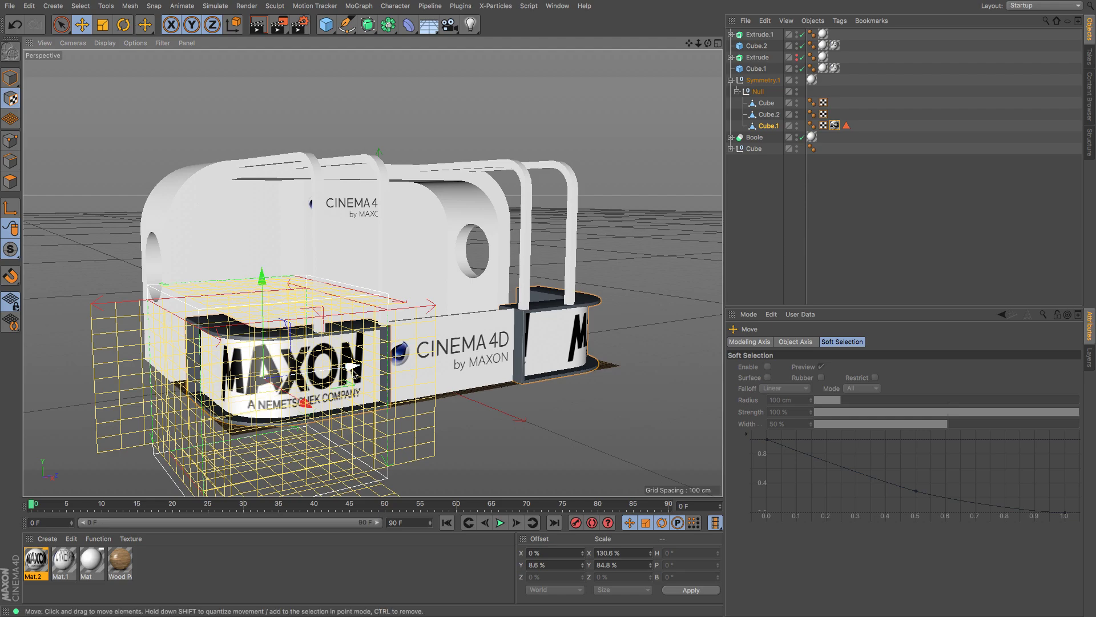
pyautogui.moveTo(311, 402); pyautogui.dragTo(255, 362)
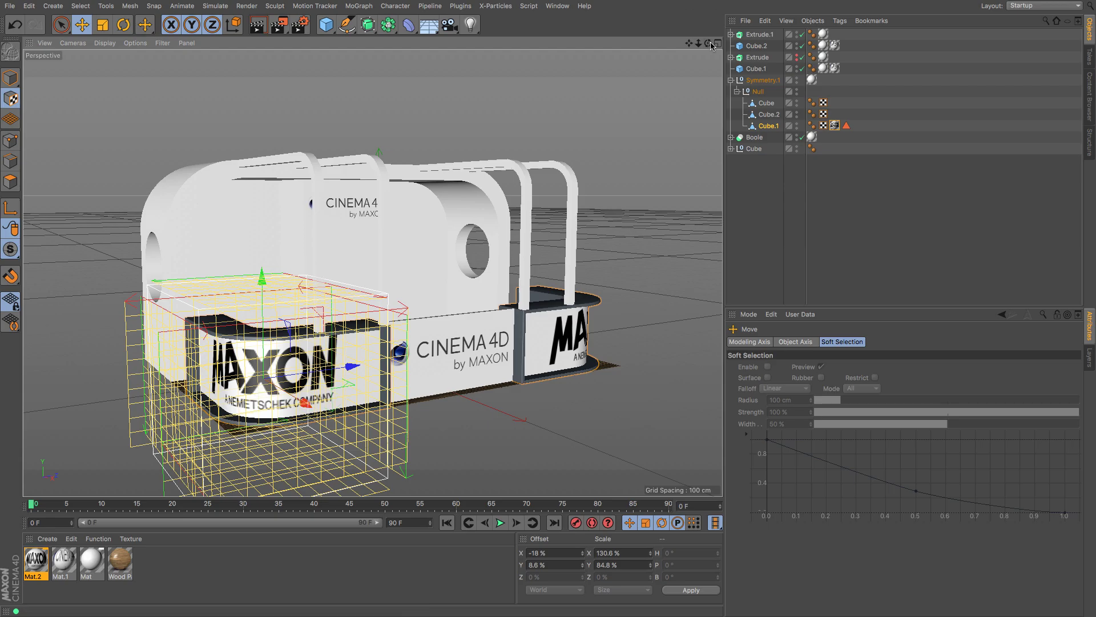
# Step: Flatten the Maxon logo texture to 68.2% Y scale, lower it to 17.2% Y offset, and deselect the counter
pyautogui.moveTo(709, 43); pyautogui.dragTo(765, 49)
pyautogui.click(103, 24)
pyautogui.moveTo(359, 240); pyautogui.dragTo(366, 269)
pyautogui.click(82, 25)
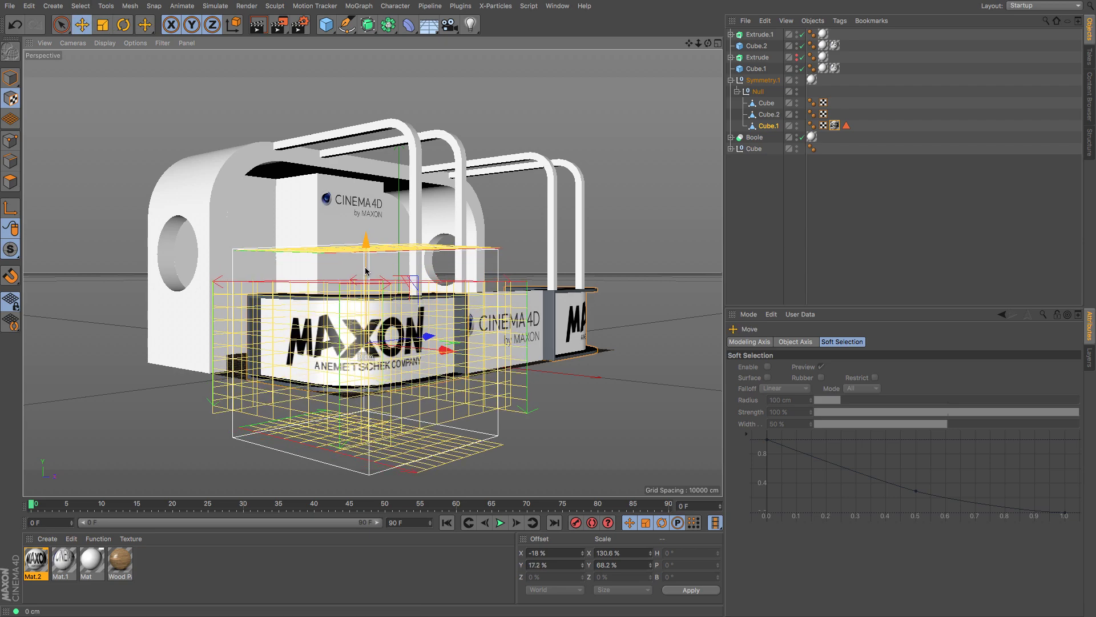
pyautogui.click(774, 251)
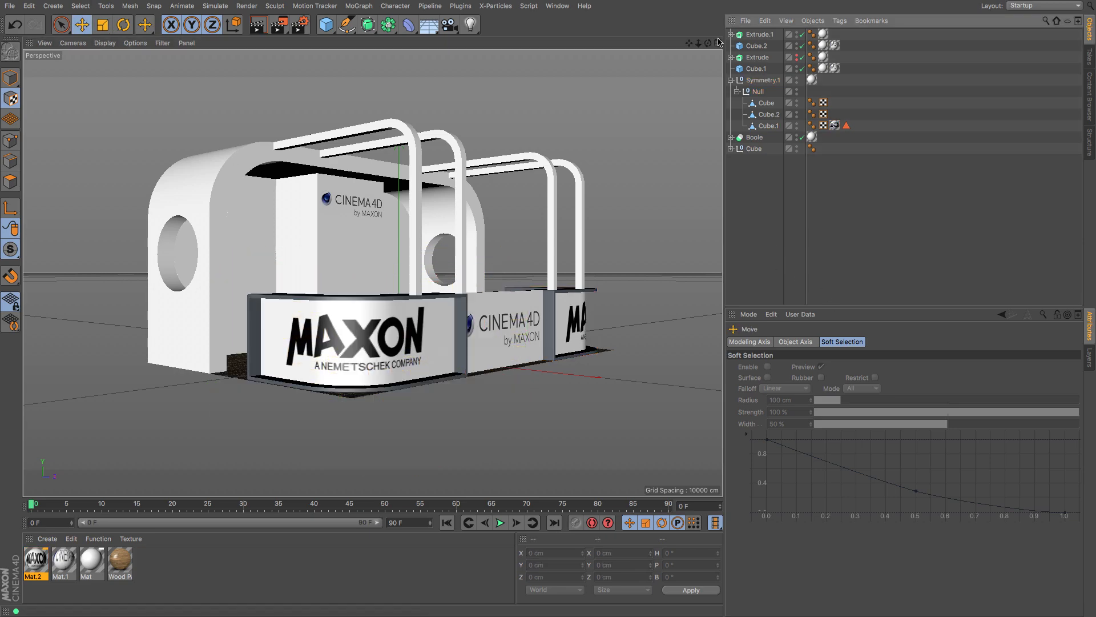
pyautogui.moveTo(708, 44); pyautogui.dragTo(641, 139)
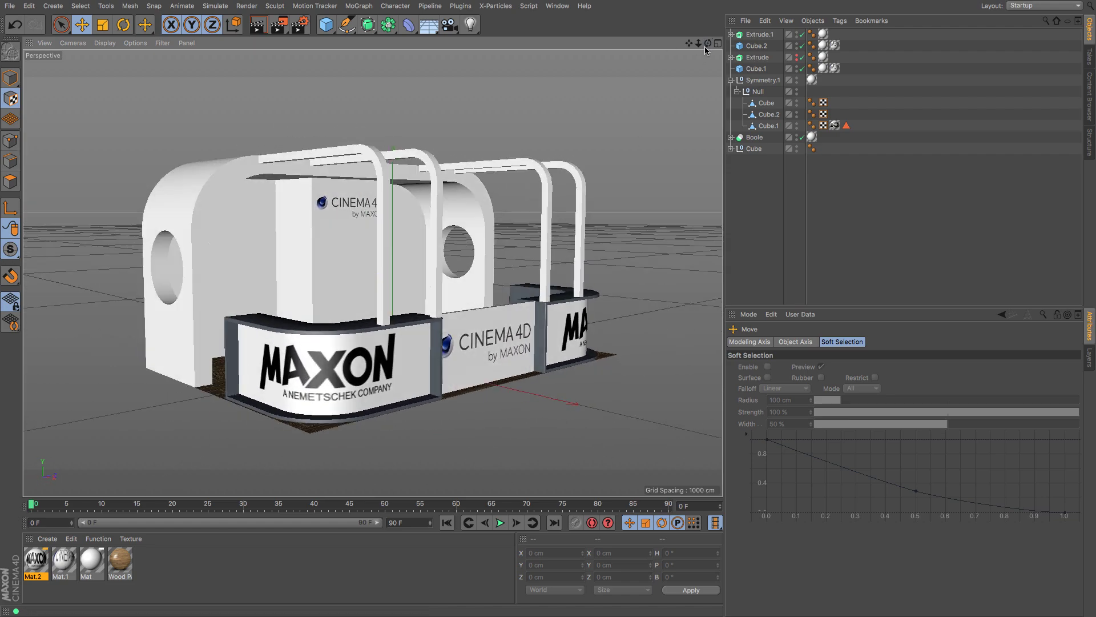
# Step: Shift the Maxon logo texture on the counter's Cube.1 to an X offset of -21.2%
pyautogui.moveTo(708, 42); pyautogui.dragTo(648, 44)
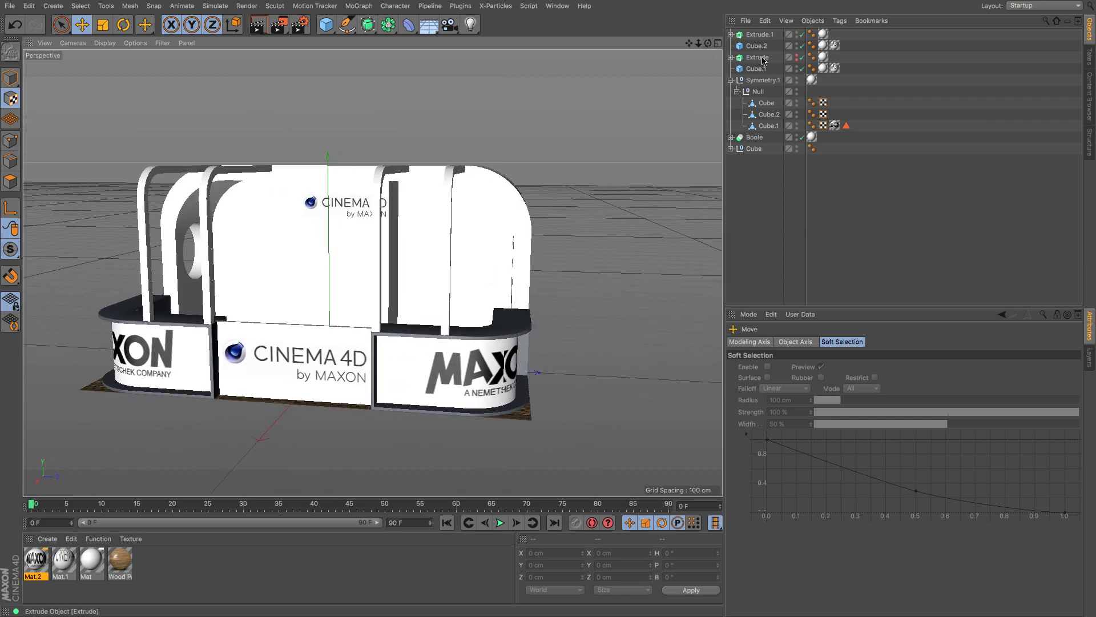
pyautogui.click(772, 126)
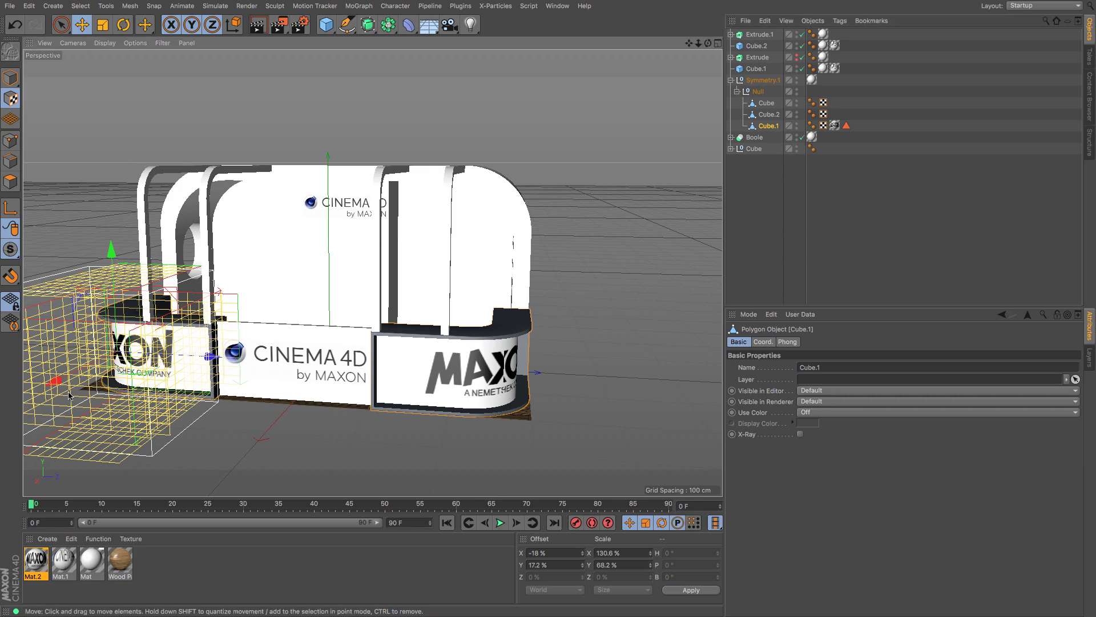
pyautogui.moveTo(56, 382); pyautogui.dragTo(52, 388)
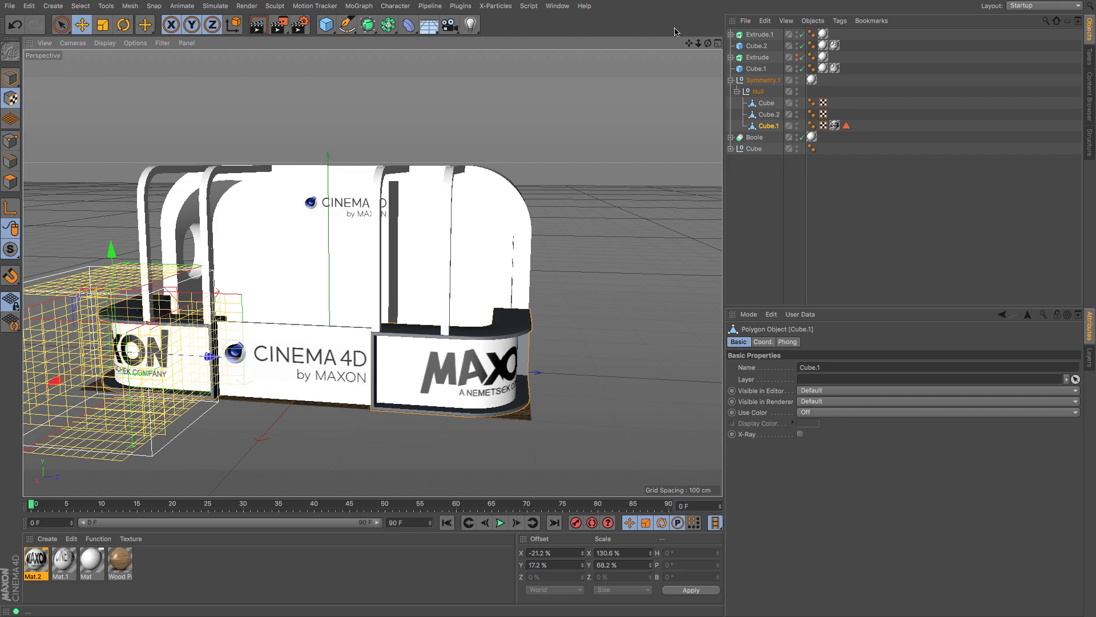
pyautogui.moveTo(709, 44)
pyautogui.mouseDown()
pyautogui.moveTo(605, 51)
pyautogui.moveTo(777, 44)
pyautogui.moveTo(689, 48)
pyautogui.moveTo(710, 44)
pyautogui.mouseUp()
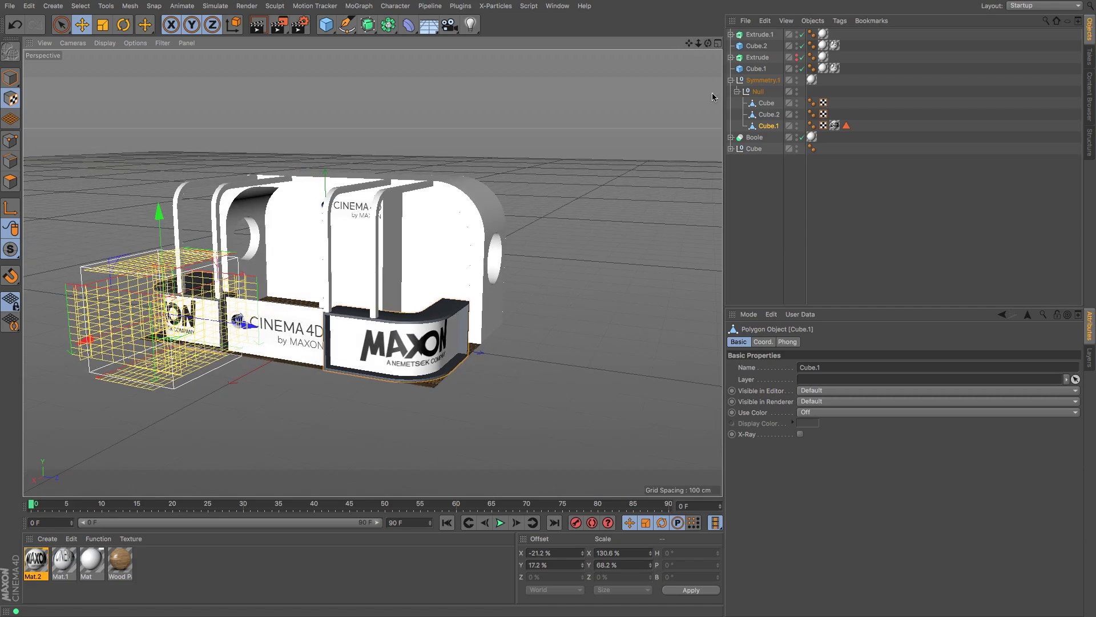
# Step: Copy the white Mat texture tag from Symmetry.1 to Cube.1, placing it before the Maxon logo tag
pyautogui.click(765, 127)
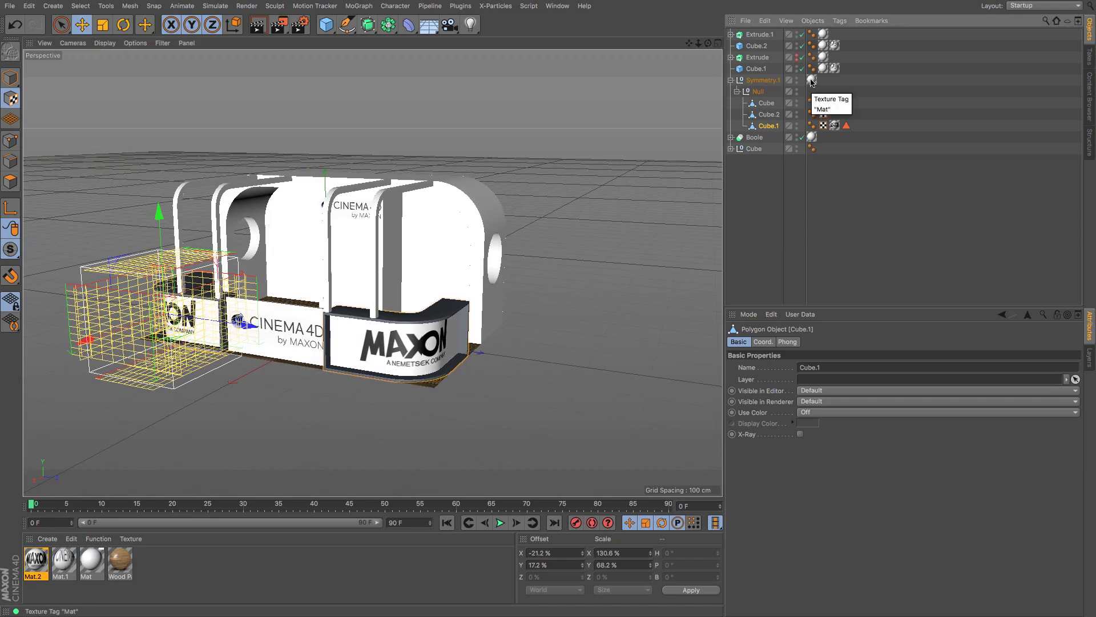
pyautogui.keyDown('ctrl'); pyautogui.moveTo(812, 82); pyautogui.dragTo(835, 126); pyautogui.keyUp('ctrl')
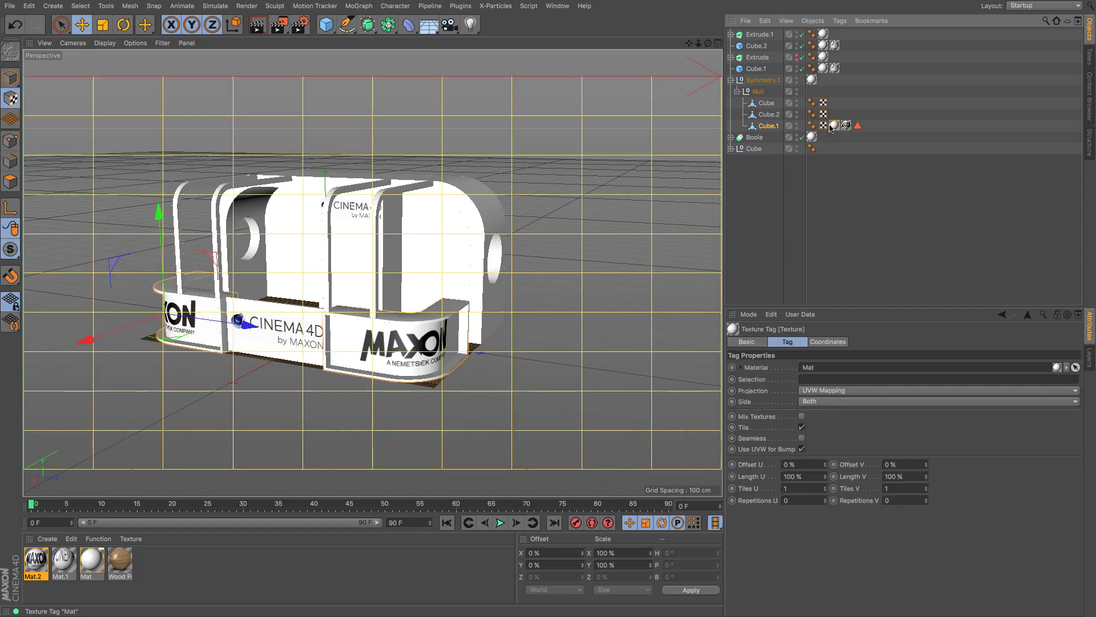
pyautogui.click(847, 240)
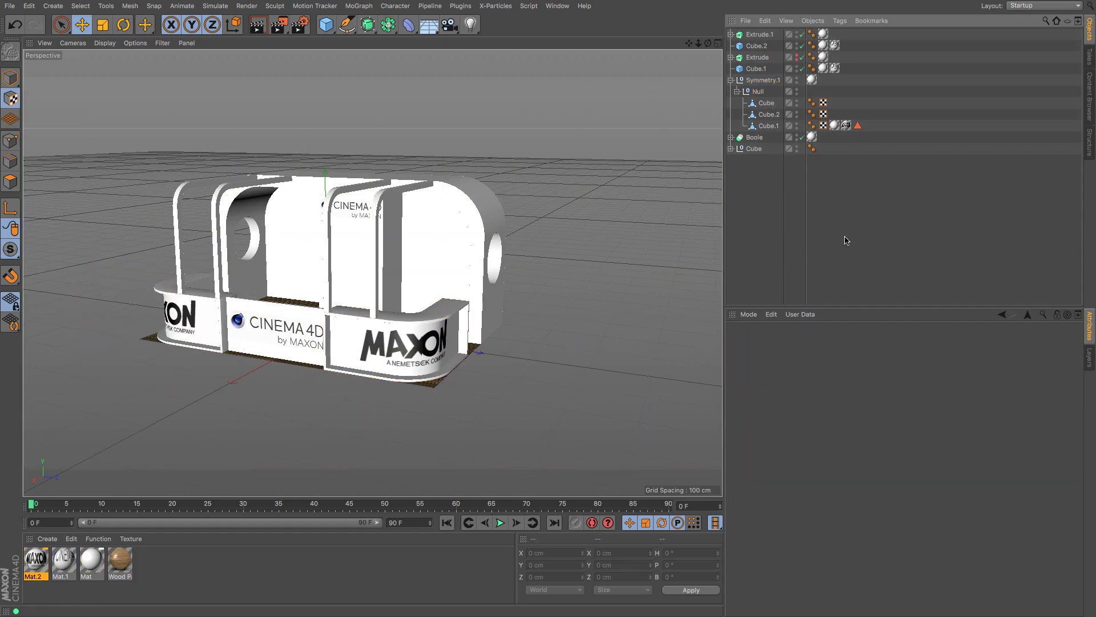
# Step: Grow the polygon selection on Cube.1 to the whole left-hand counter section and split it into a separate object
pyautogui.click(768, 126)
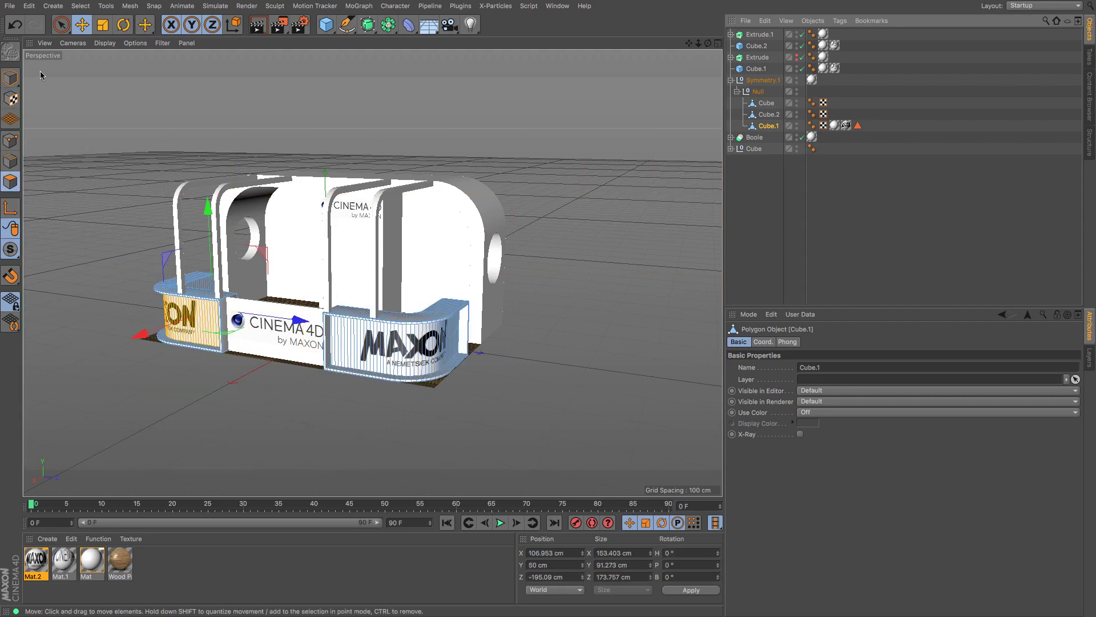
pyautogui.click(61, 25)
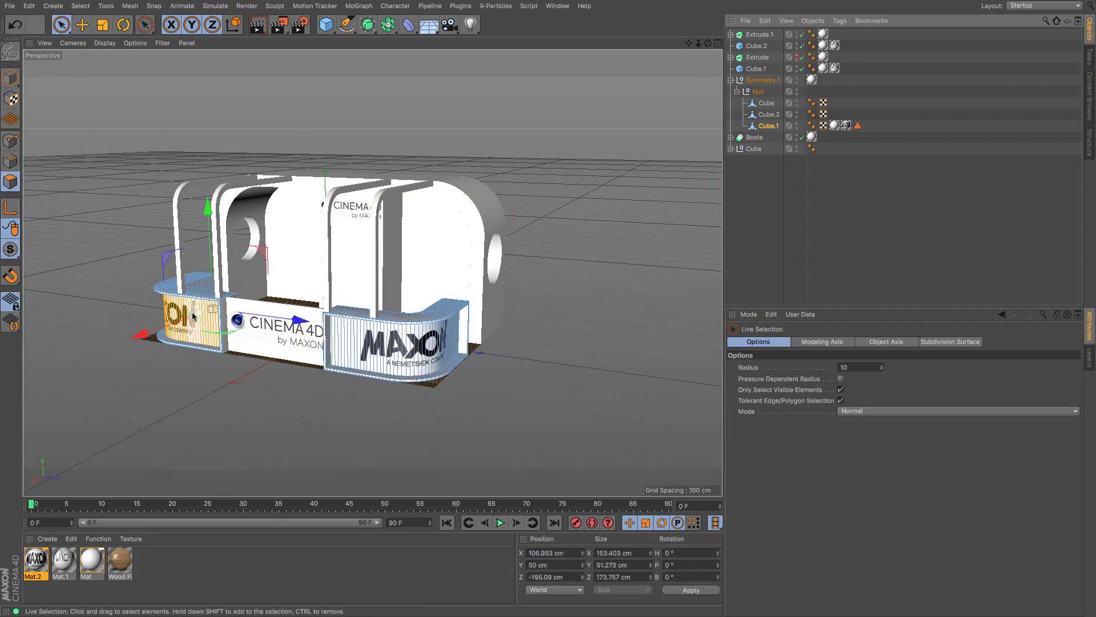
pyautogui.keyDown('shift'); pyautogui.click(169, 313); pyautogui.keyUp('shift')
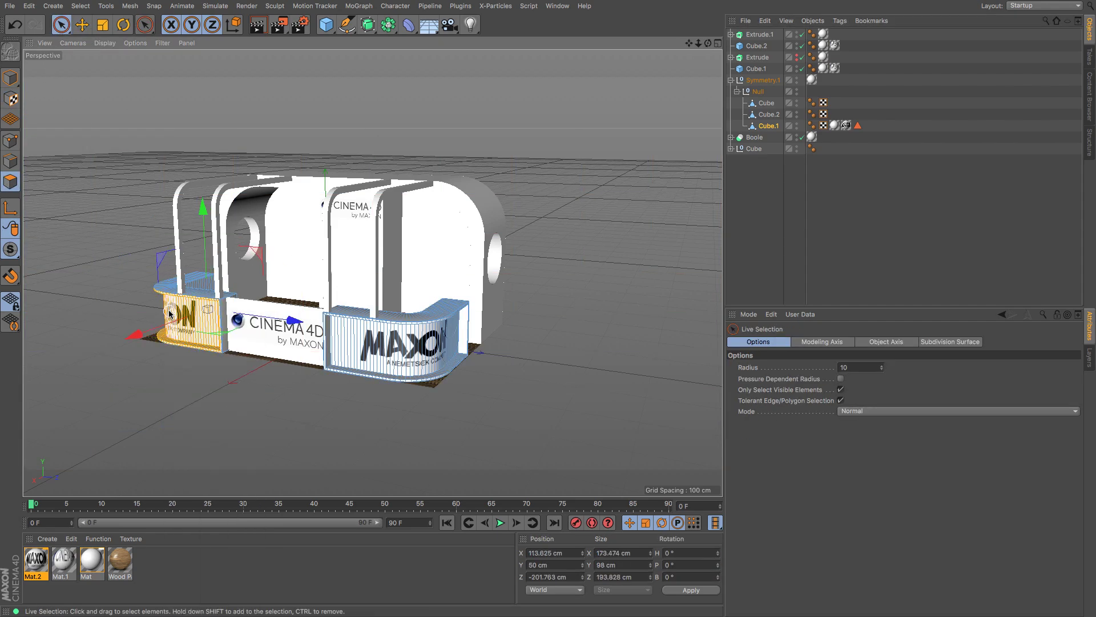
pyautogui.press('u')
pyautogui.press('y')
pyautogui.press('u')
pyautogui.press('y')
pyautogui.press('u')
pyautogui.press('y')
pyautogui.press('u')
pyautogui.press('y')
pyautogui.press('u')
pyautogui.press('y')
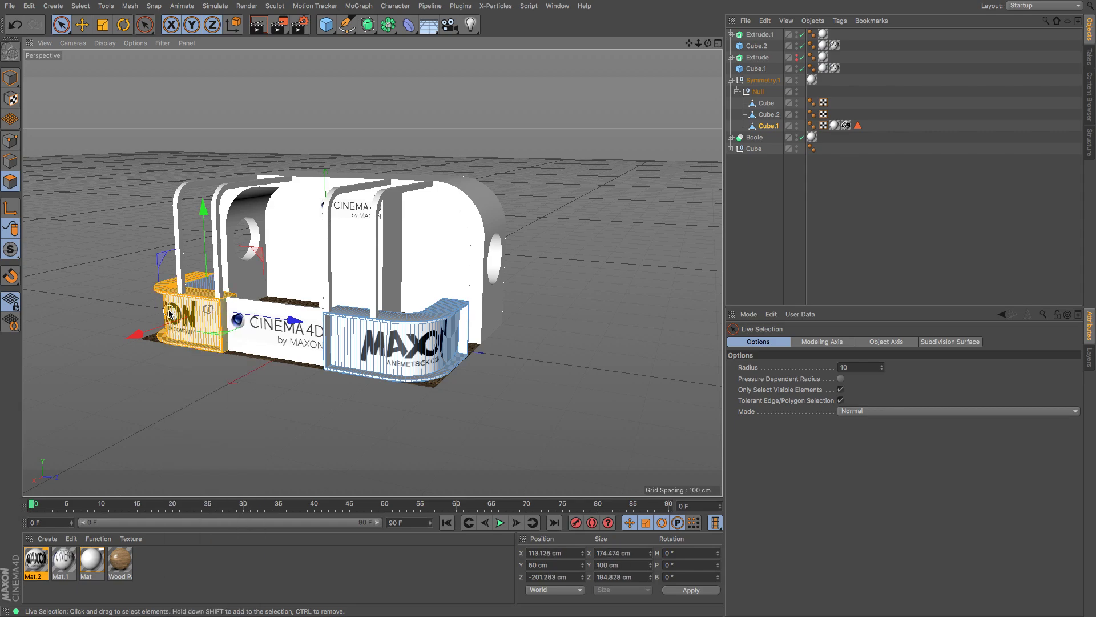
pyautogui.press('u')
pyautogui.press('y')
pyautogui.press('u')
pyautogui.press('y')
pyautogui.moveTo(708, 44); pyautogui.dragTo(533, 274)
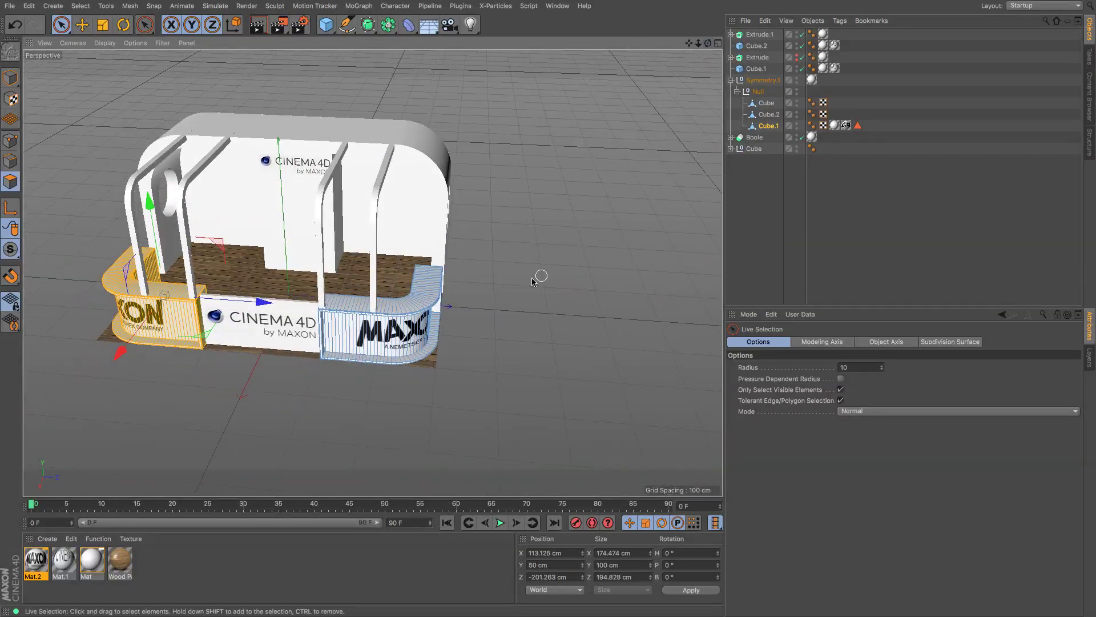
pyautogui.rightClick(532, 281)
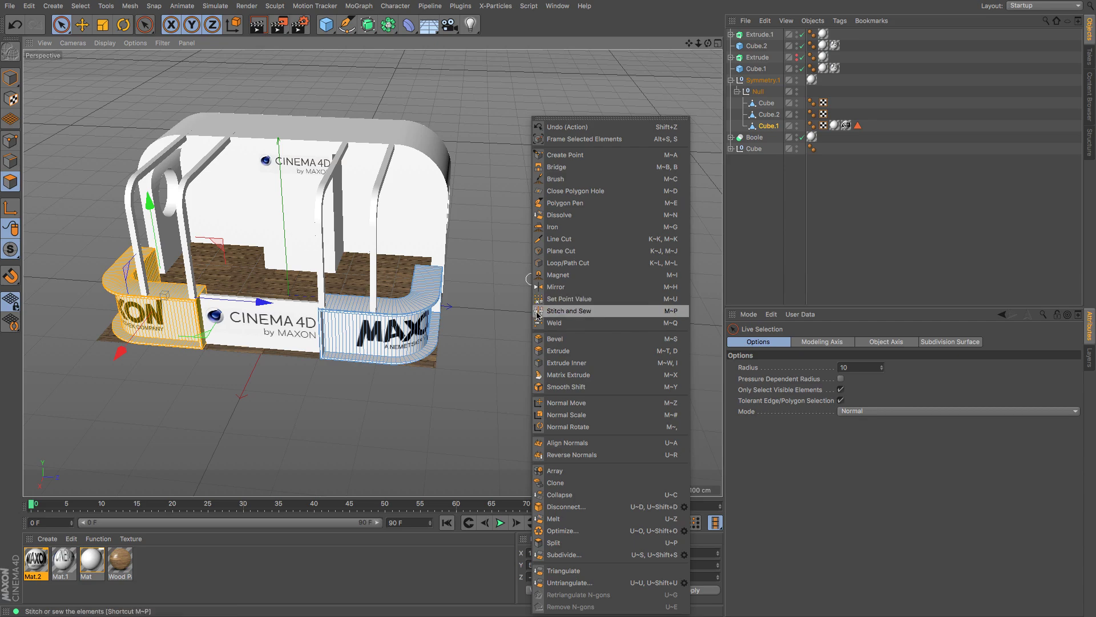
pyautogui.click(553, 545)
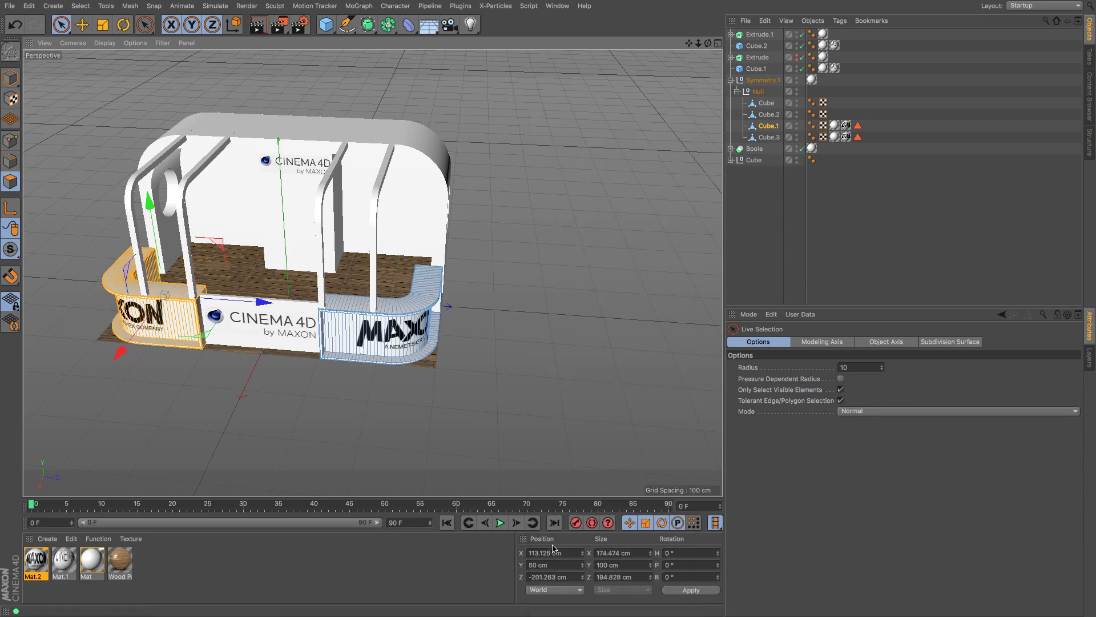
# Step: Try moving Cube.1 upward to check which counter sections it still contains after the split
pyautogui.click(768, 125)
pyautogui.click(82, 25)
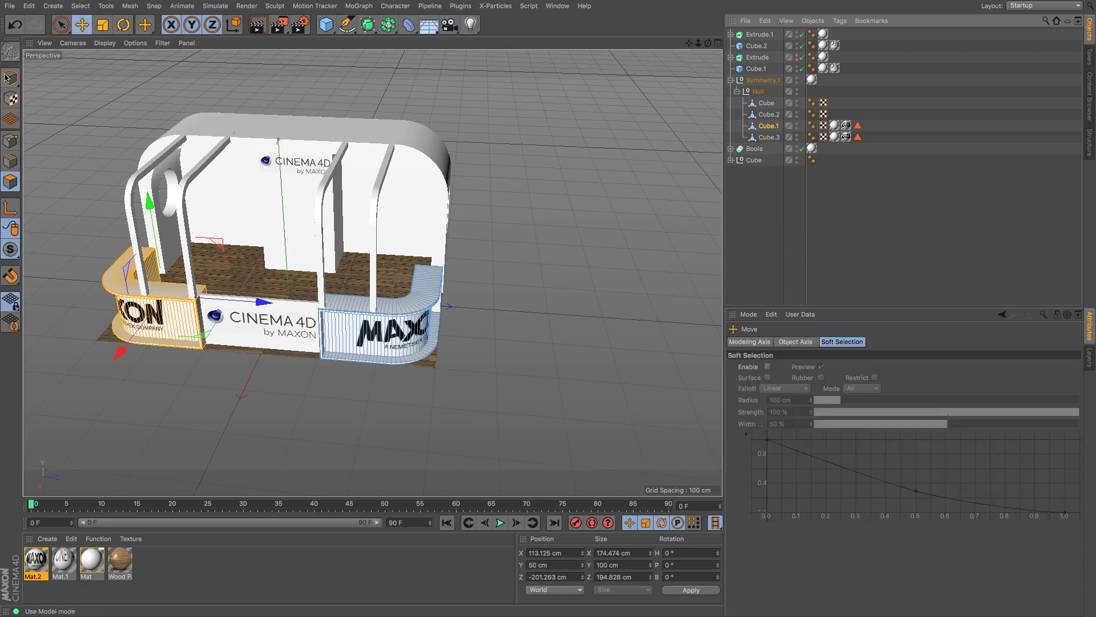
pyautogui.moveTo(103, 223); pyautogui.dragTo(106, 144)
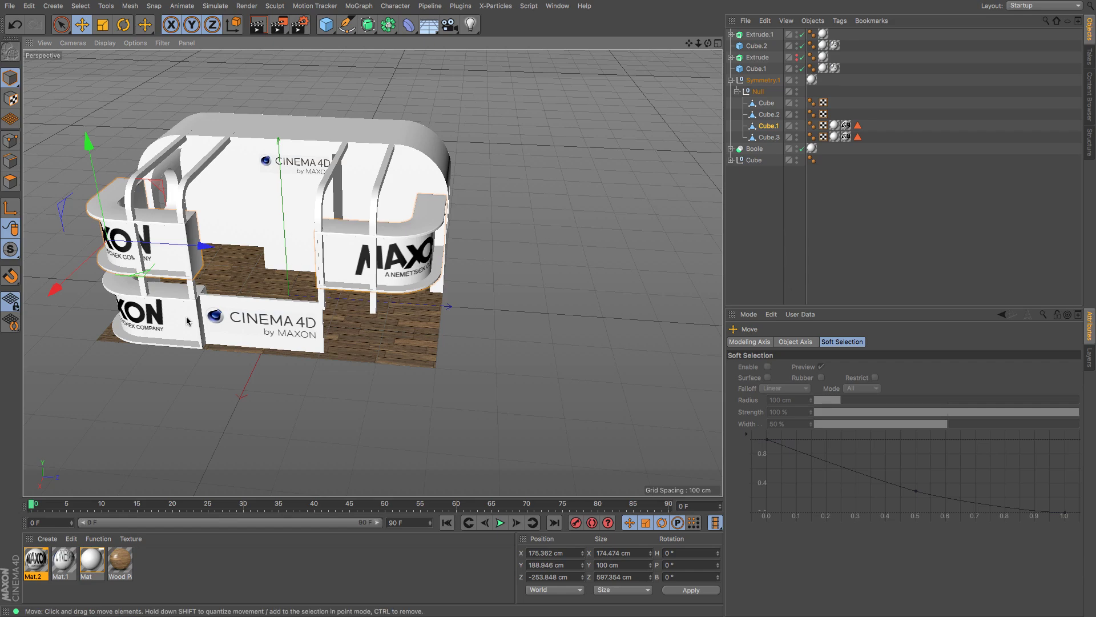
pyautogui.hotkey('ctrl', 'z')
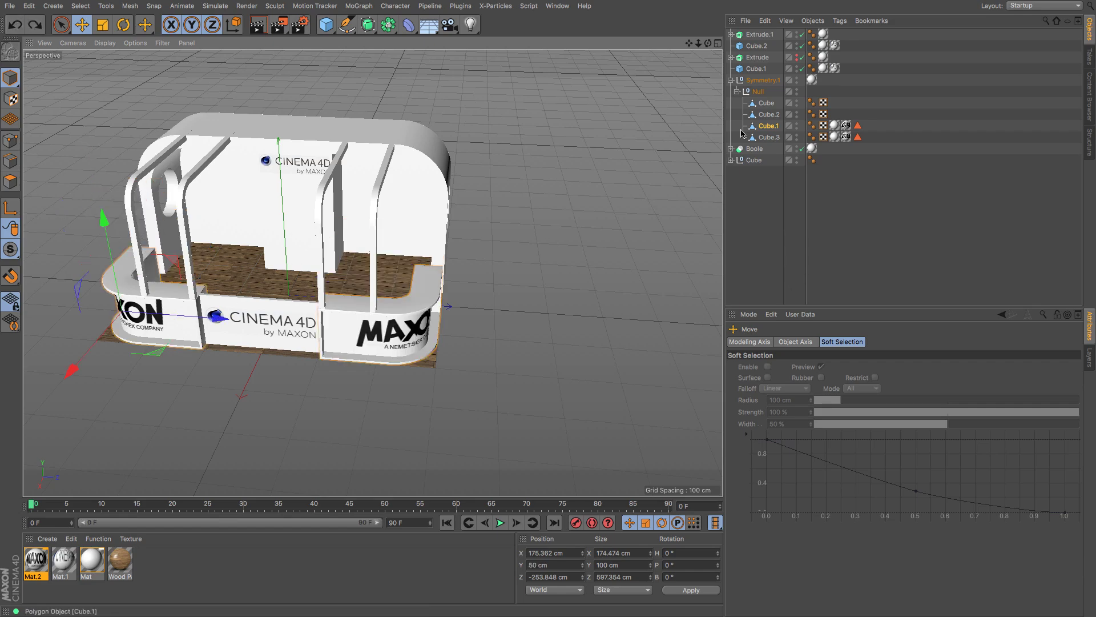
# Step: Delete the duplicated left-hand section's polygons from Cube.1 and check that Cube.1 and Cube.3 each hold one counter section
pyautogui.click(769, 137)
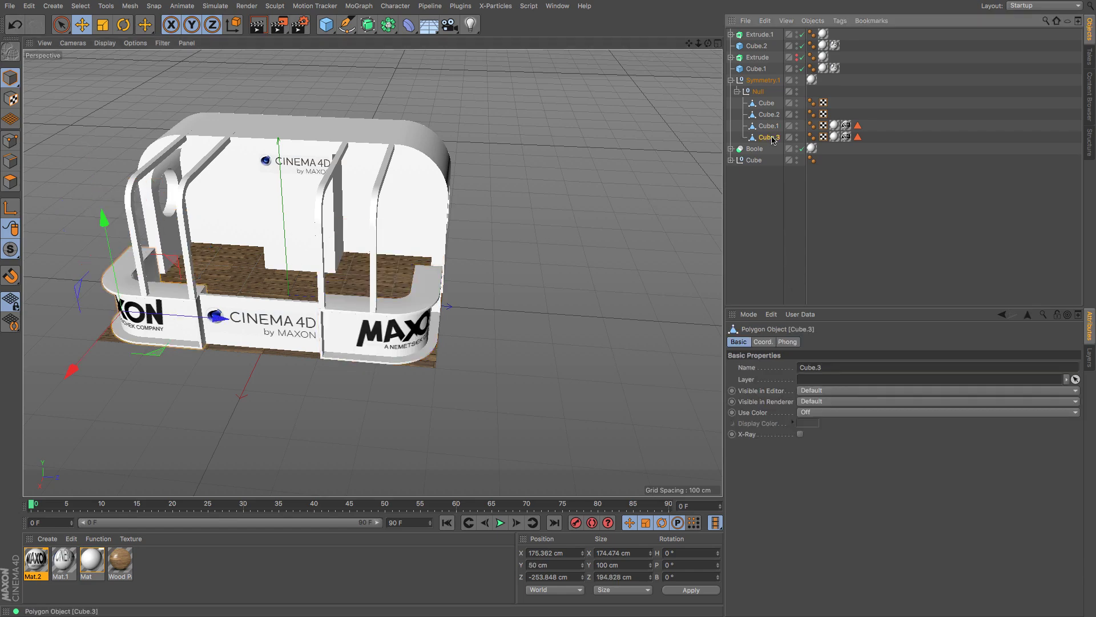
pyautogui.click(10, 182)
pyautogui.click(768, 125)
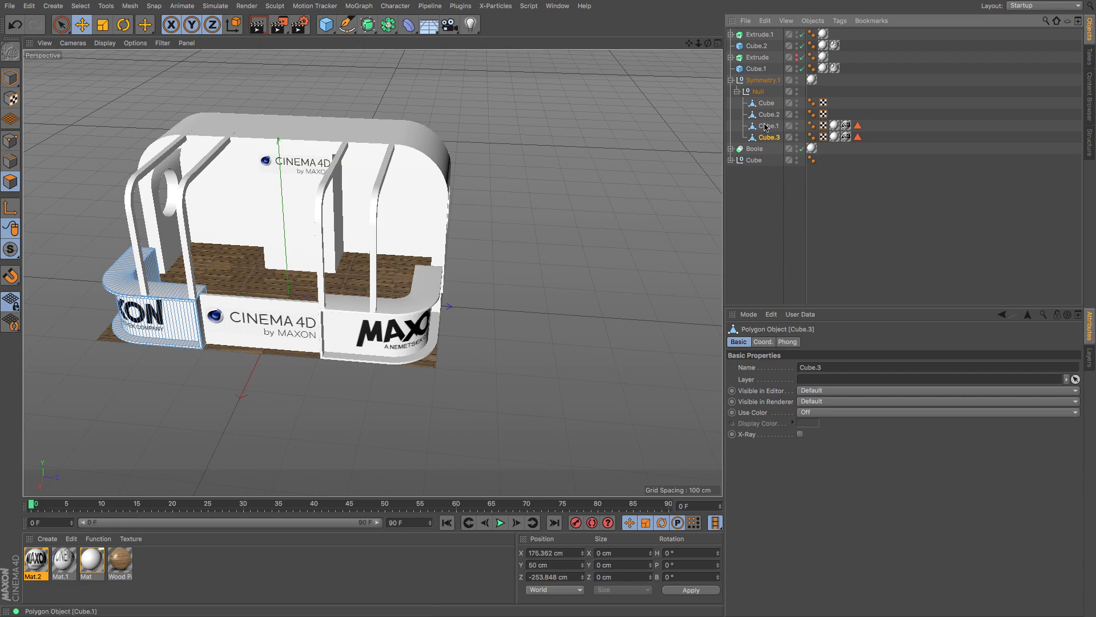
pyautogui.click(503, 212)
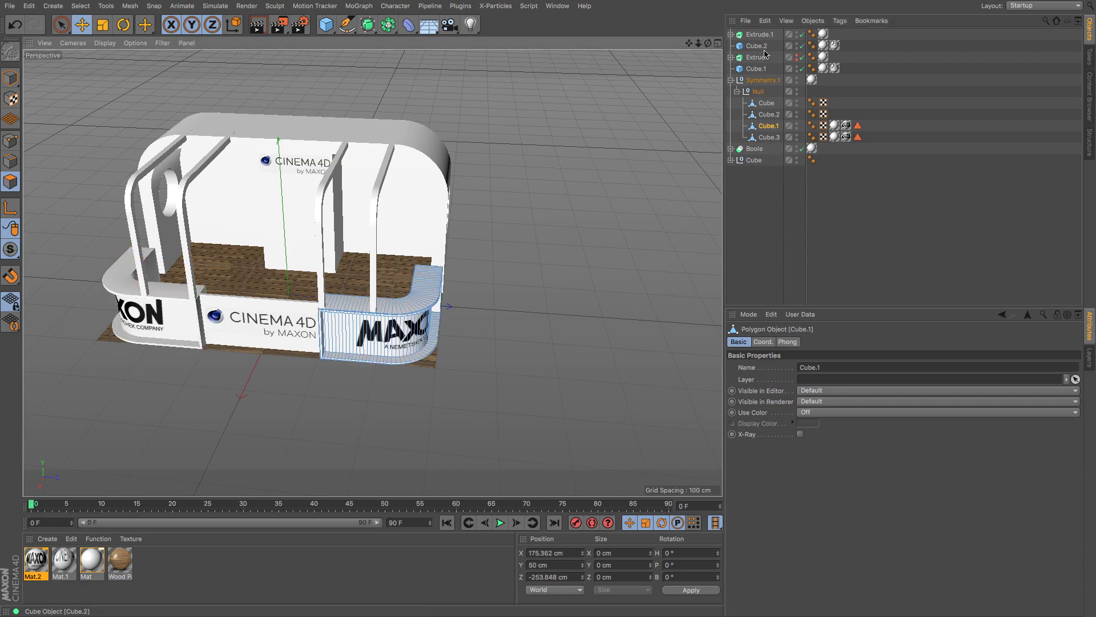
pyautogui.click(769, 138)
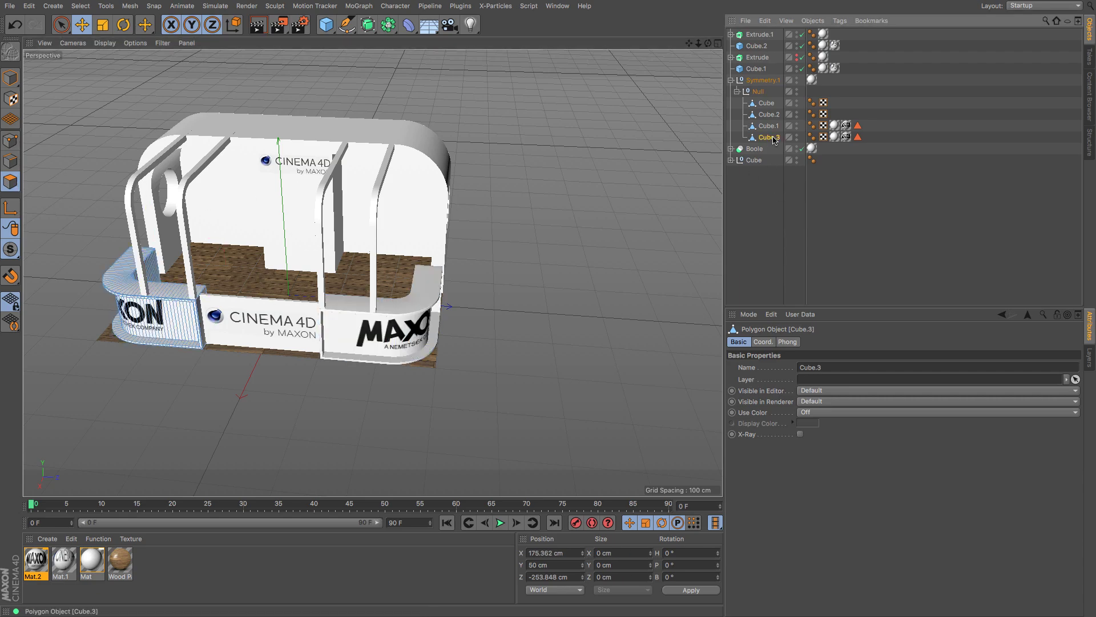
pyautogui.click(769, 126)
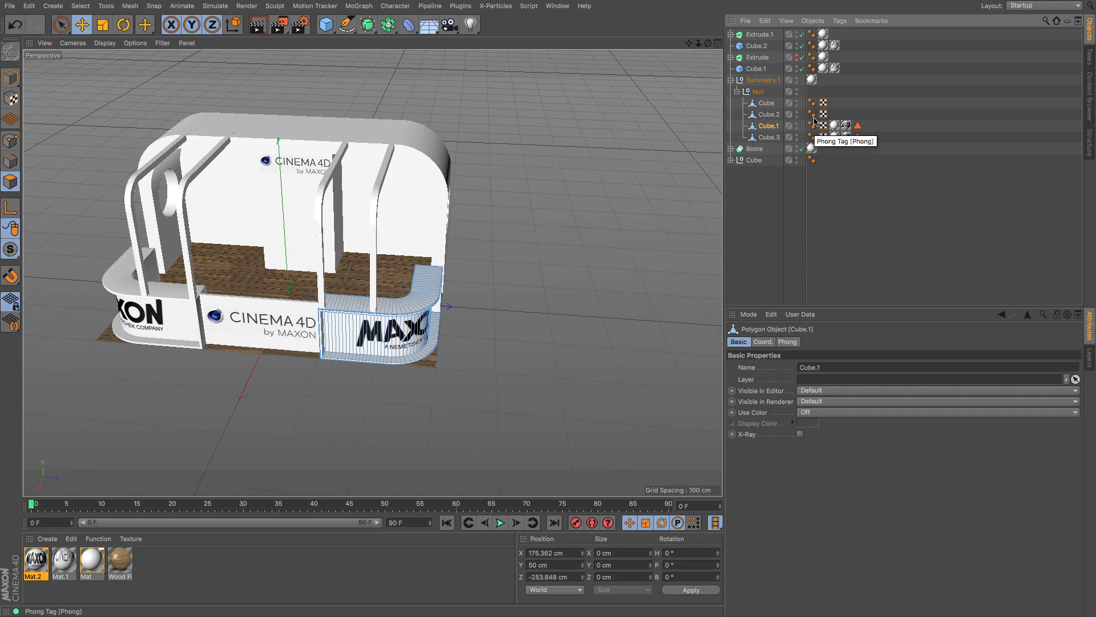
# Step: Change the projection of the Maxon logo texture tag on Cube.1 to UVW Mapping
pyautogui.moveTo(708, 43); pyautogui.dragTo(645, 54)
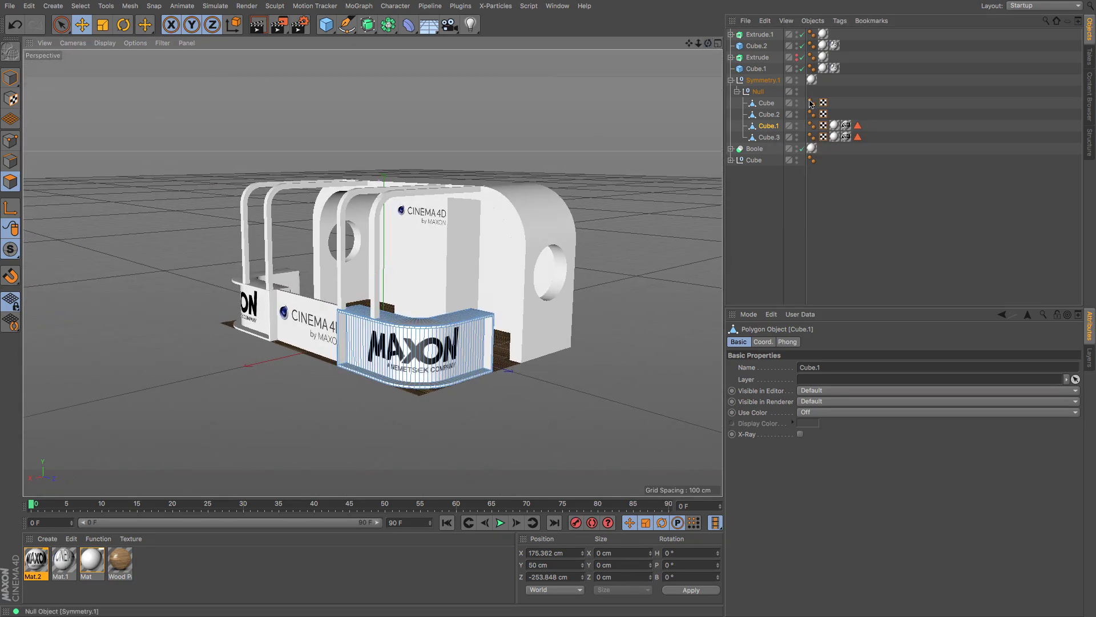
pyautogui.click(846, 126)
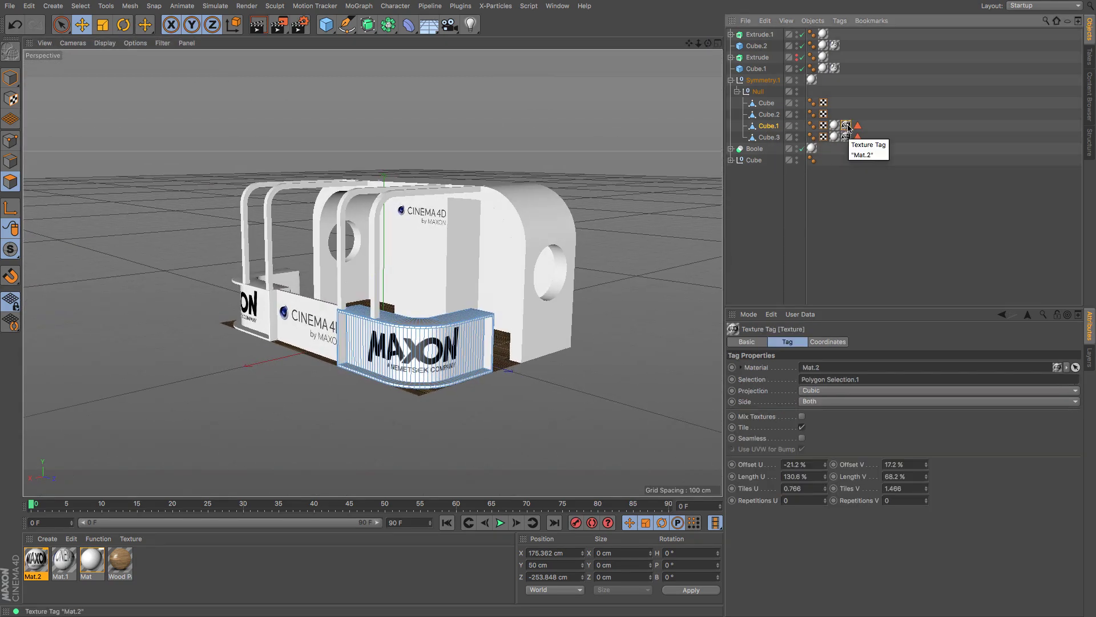
pyautogui.click(820, 391)
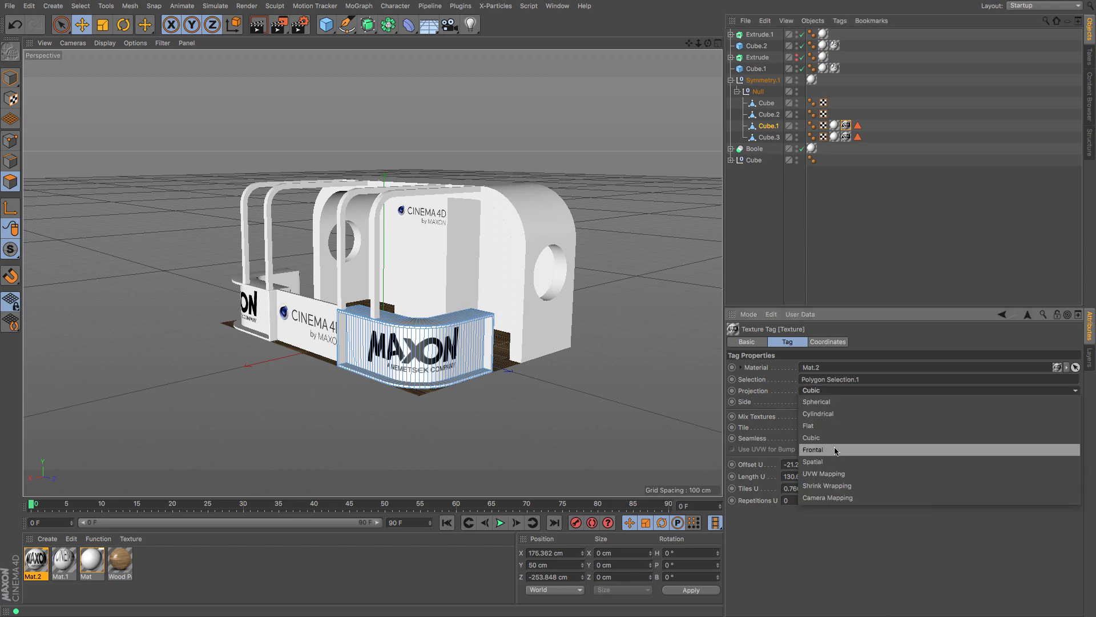
pyautogui.click(837, 475)
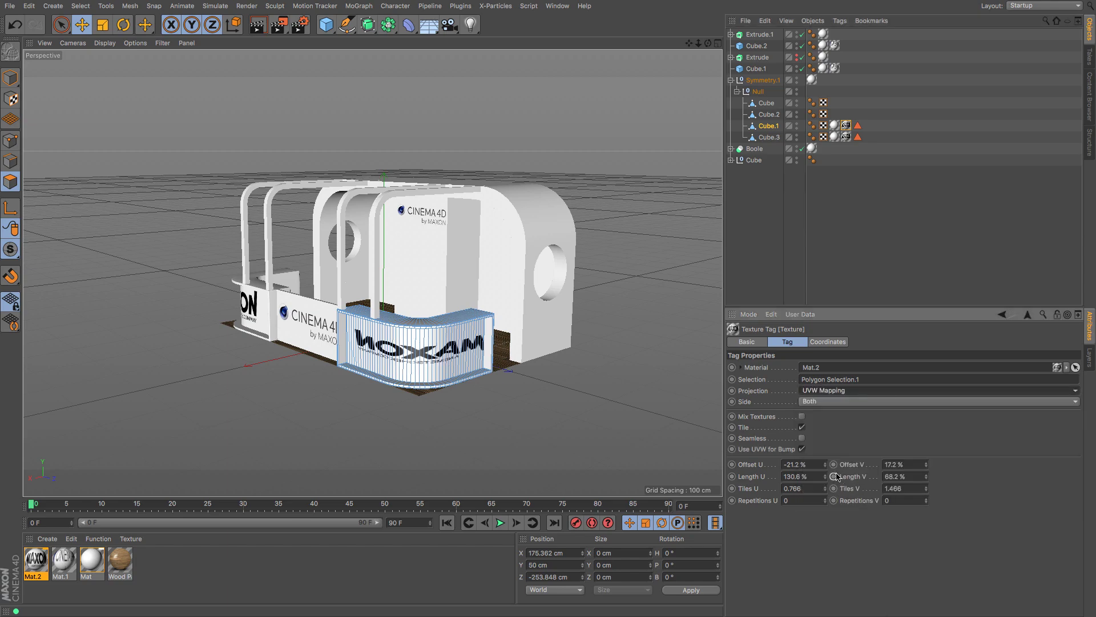
pyautogui.scroll(4, 425, 346)
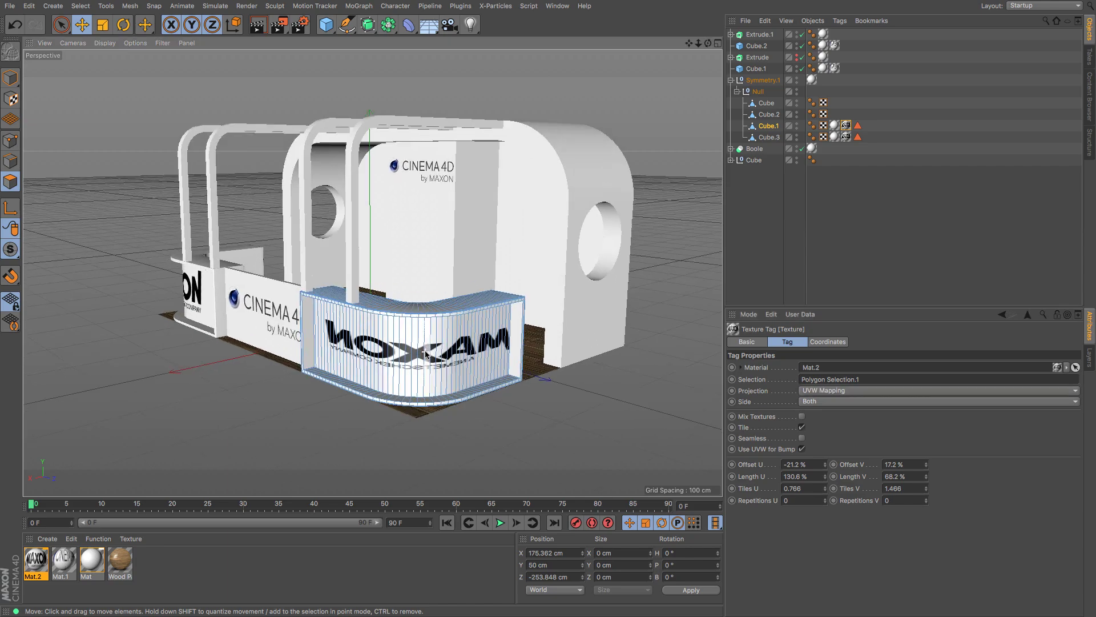
# Step: Replace Cube.1's Maxon logo tag by deleting it and applying Mat.2 to the selected curved front polygons of that counter section
pyautogui.click(846, 125)
pyautogui.press('Delete')
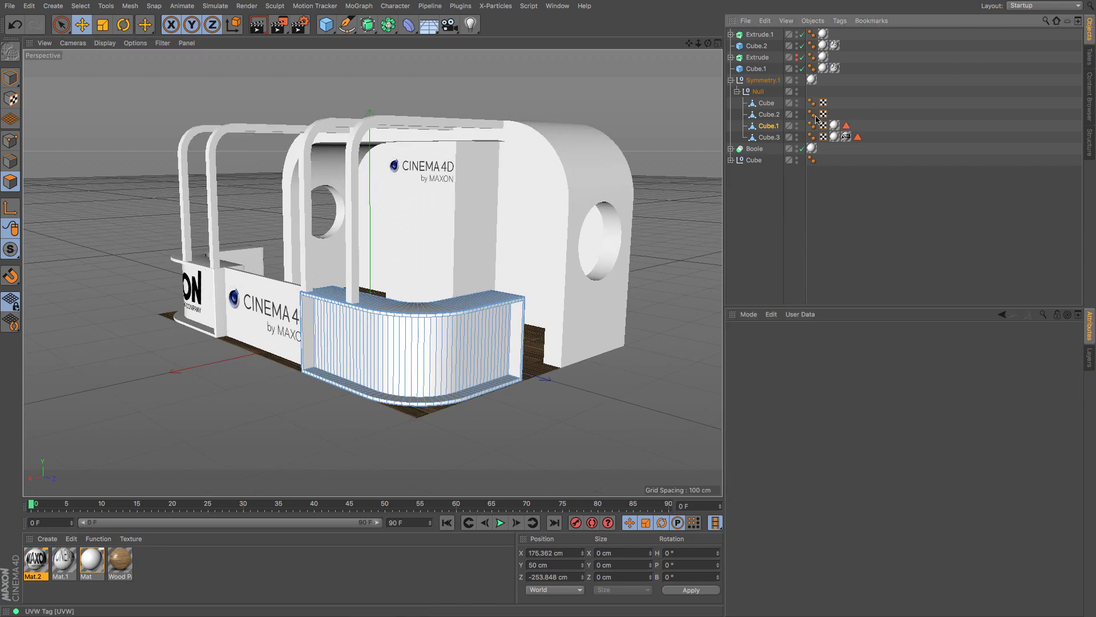
pyautogui.press('space')
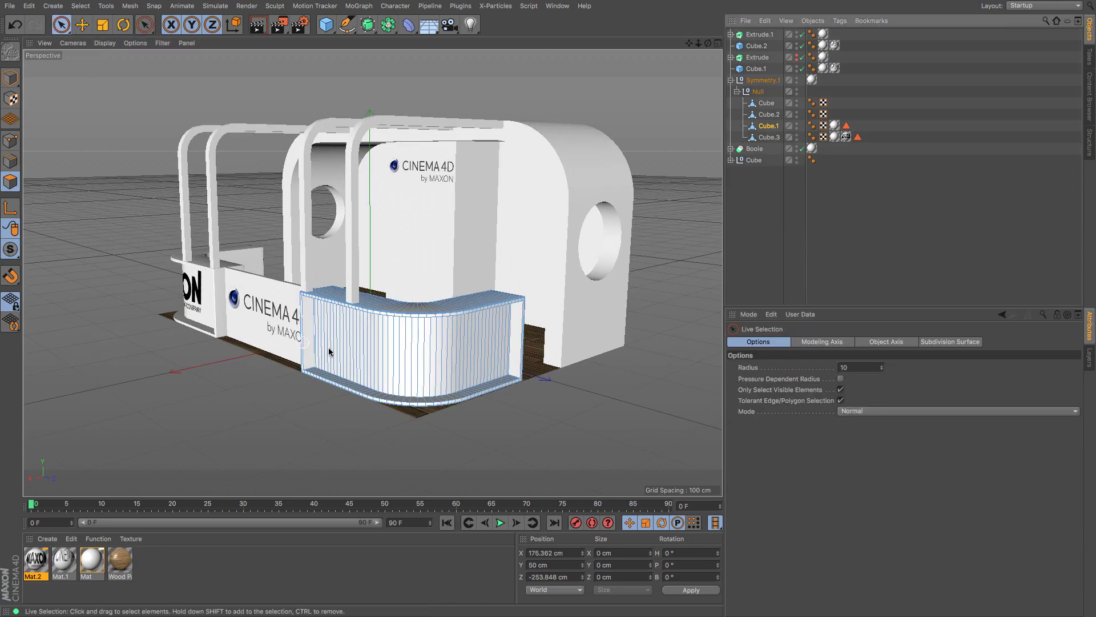
pyautogui.click(766, 126)
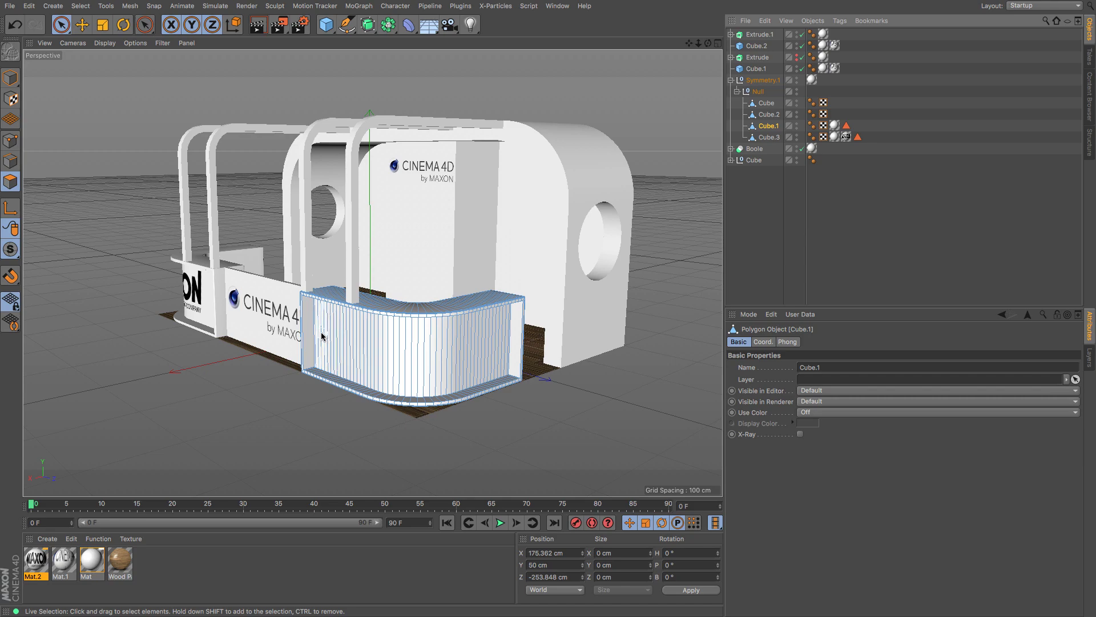
pyautogui.moveTo(316, 343); pyautogui.dragTo(504, 346)
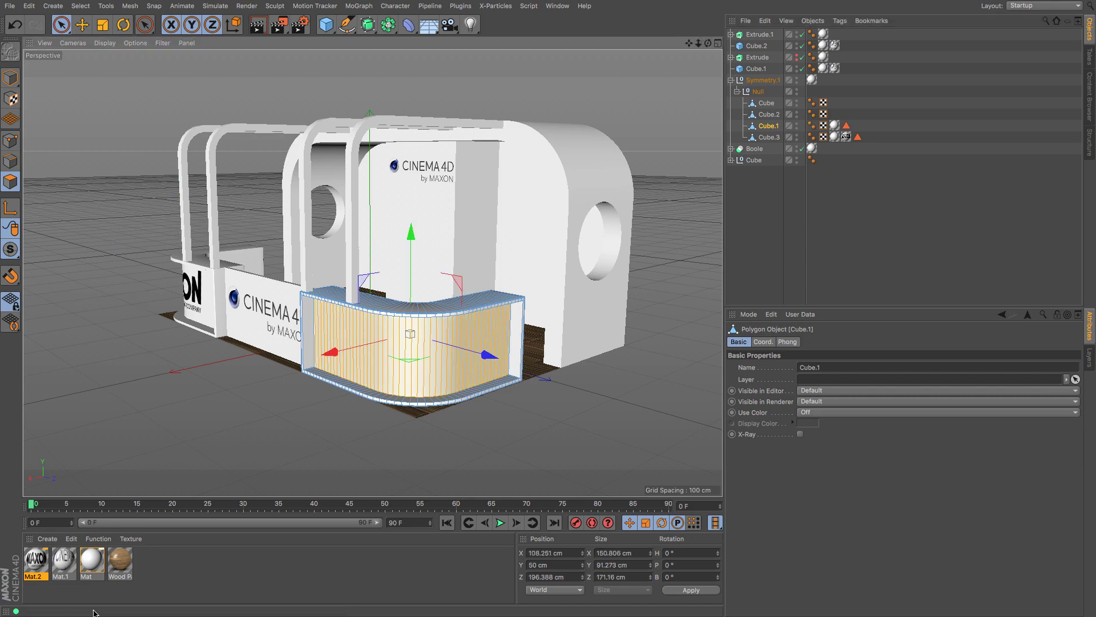
pyautogui.moveTo(39, 570); pyautogui.dragTo(403, 371)
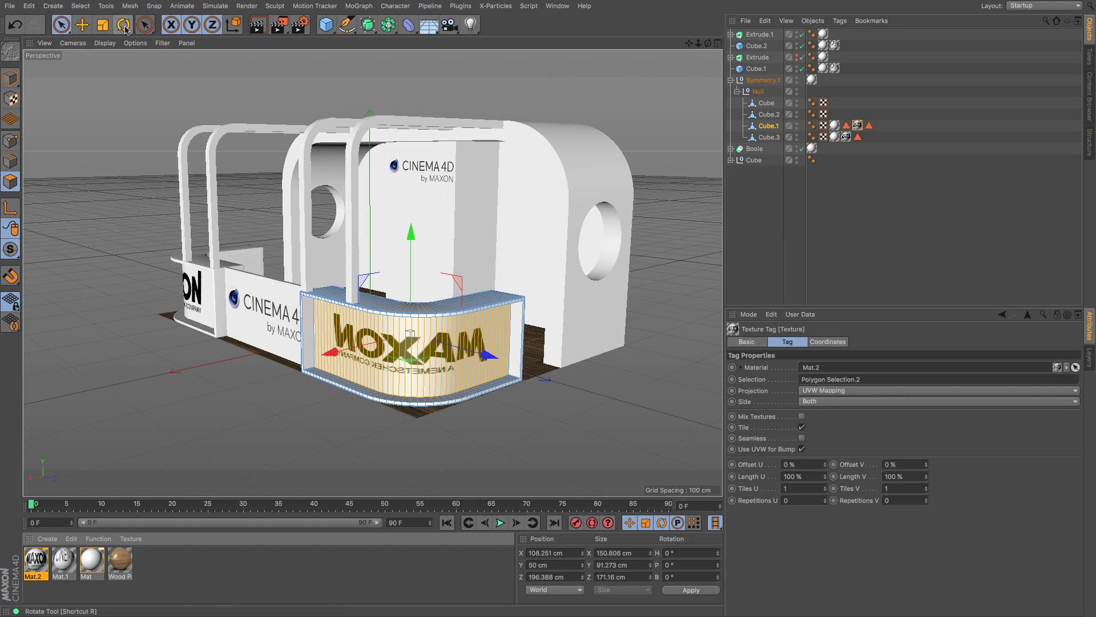
# Step: Flip the new Maxon logo texture on Cube.1 horizontally by setting its Length U to -100%
pyautogui.press('e')
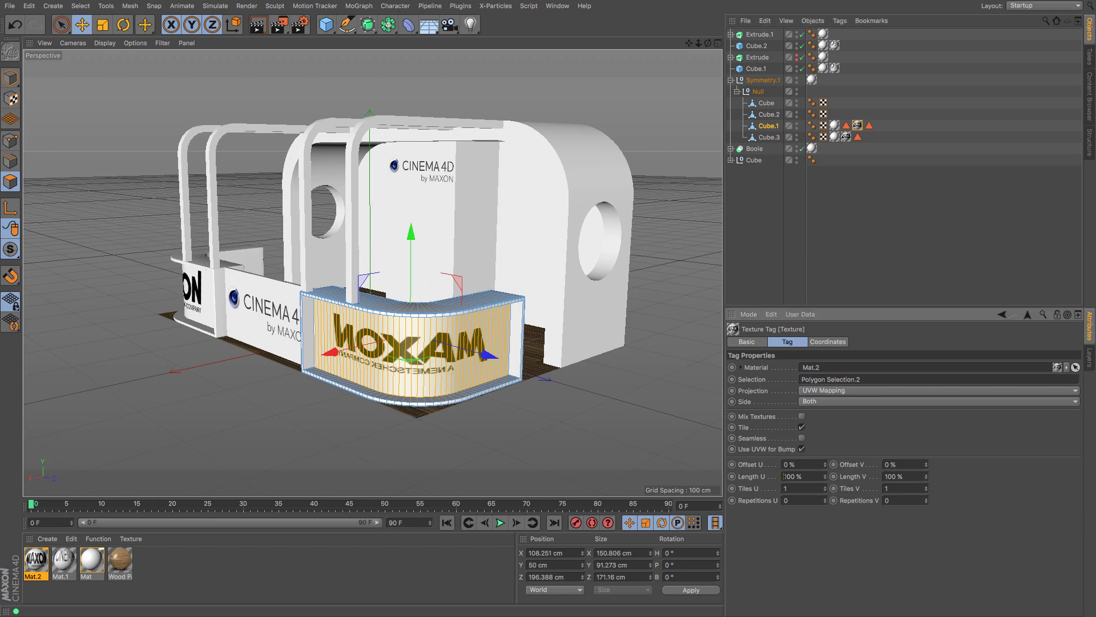
pyautogui.write('-')
pyautogui.press('Return')
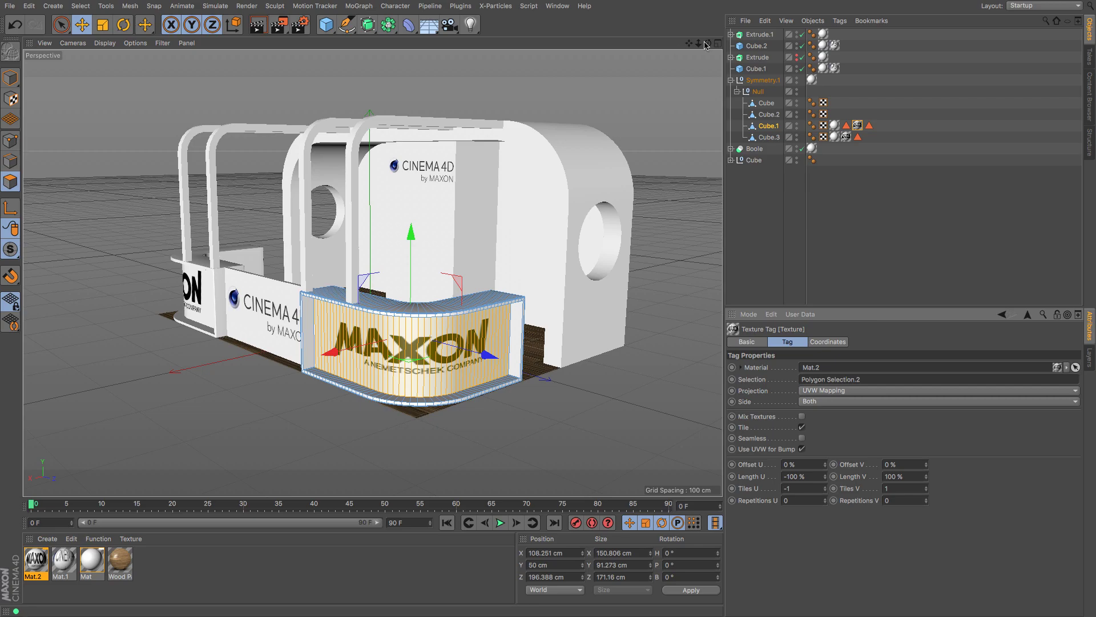
pyautogui.moveTo(707, 44); pyautogui.dragTo(868, 62)
pyautogui.moveTo(689, 43); pyautogui.dragTo(529, 70)
pyautogui.moveTo(707, 44)
pyautogui.mouseDown()
pyautogui.moveTo(664, 28)
pyautogui.moveTo(690, 34)
pyautogui.moveTo(692, 47)
pyautogui.mouseUp()
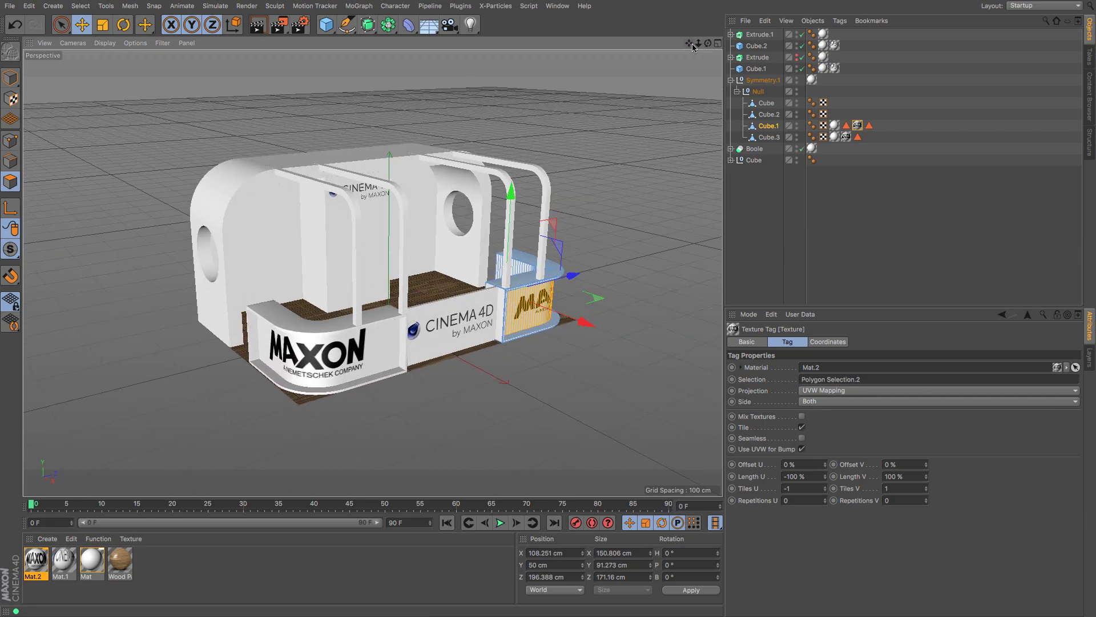
# Step: Render a preview of the perspective view, and show the Right view with Gouraud Shading (Lines)
pyautogui.click(259, 26)
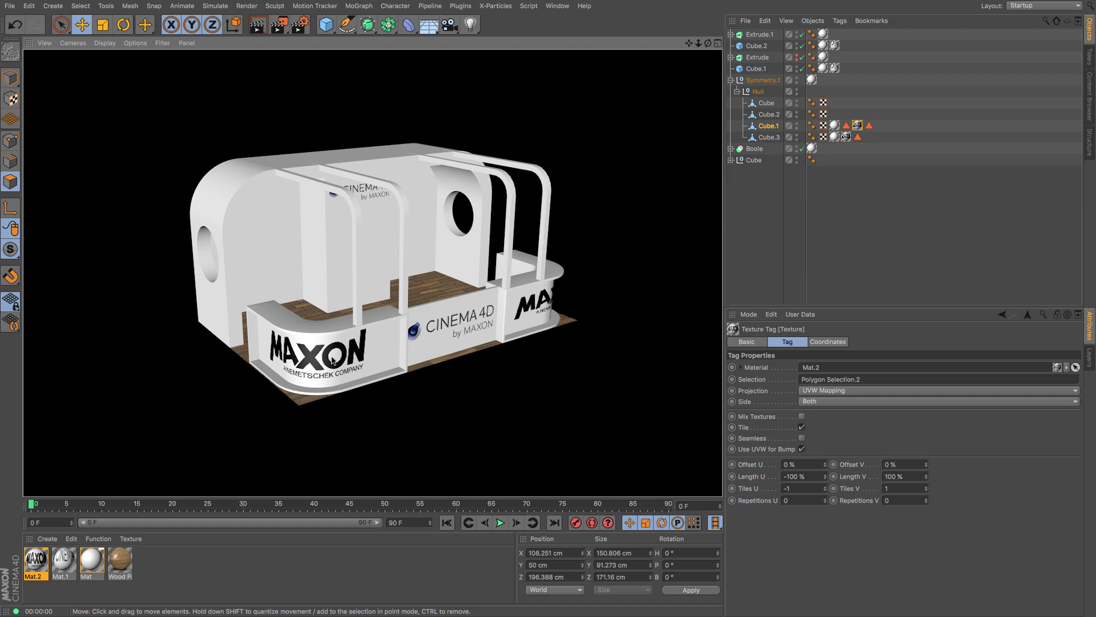
pyautogui.moveTo(708, 43); pyautogui.dragTo(642, 17)
pyautogui.press('F4')
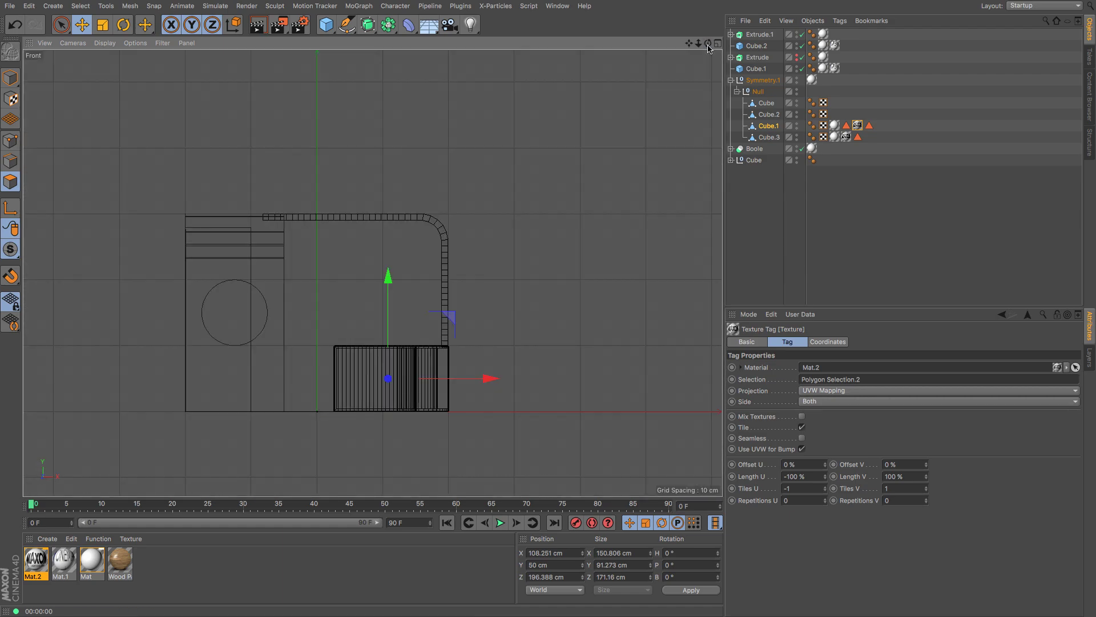
pyautogui.press('F3')
pyautogui.click(105, 44)
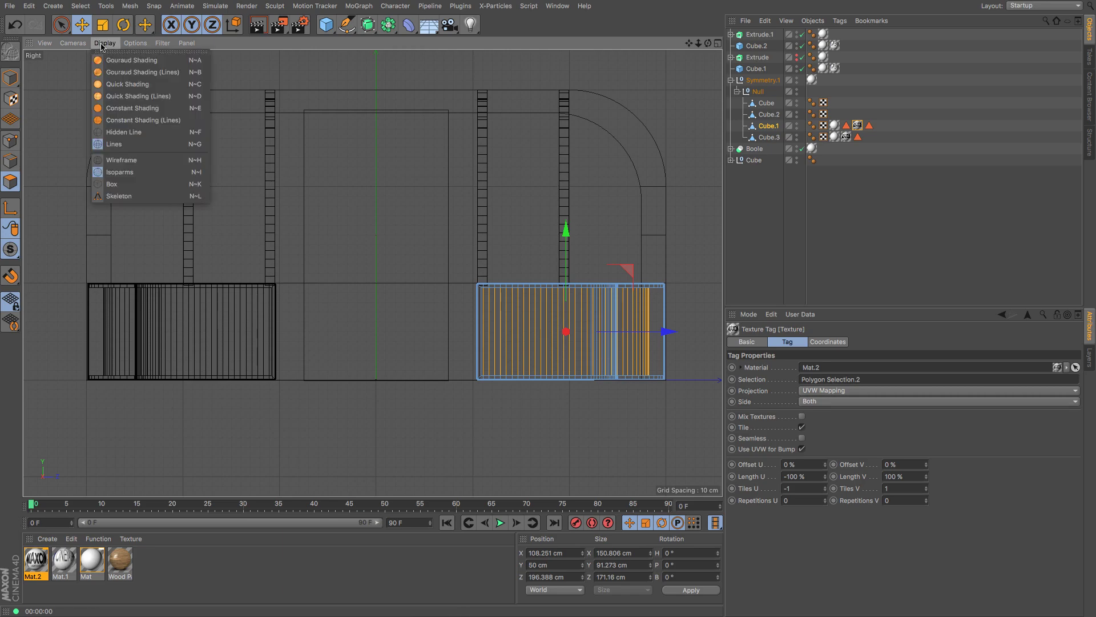
pyautogui.click(113, 73)
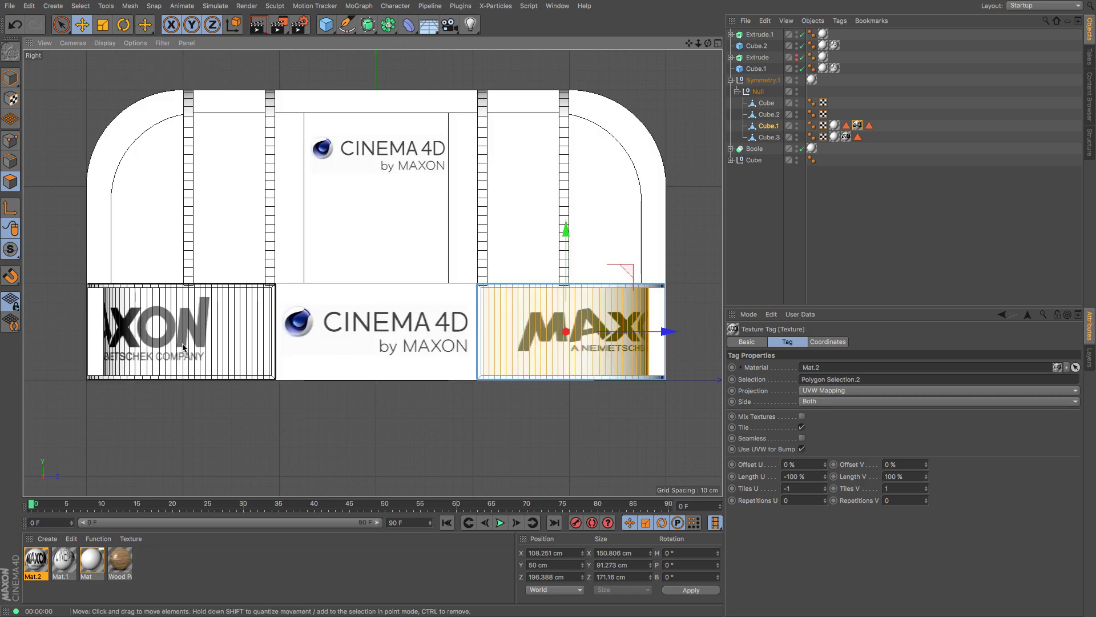
# Step: Set the Maxon logo texture on Cube.3 to a Length V of 55.2% and an Offset V of 23.2%
pyautogui.click(846, 137)
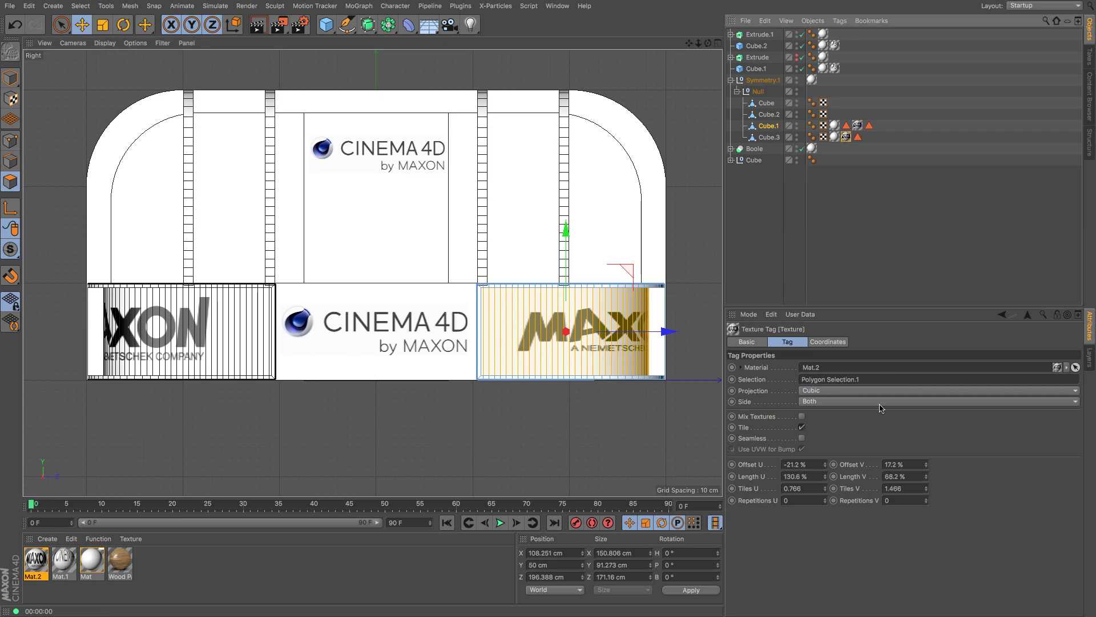
pyautogui.moveTo(926, 480); pyautogui.dragTo(830, 467)
pyautogui.hotkey('ctrl', 'z')
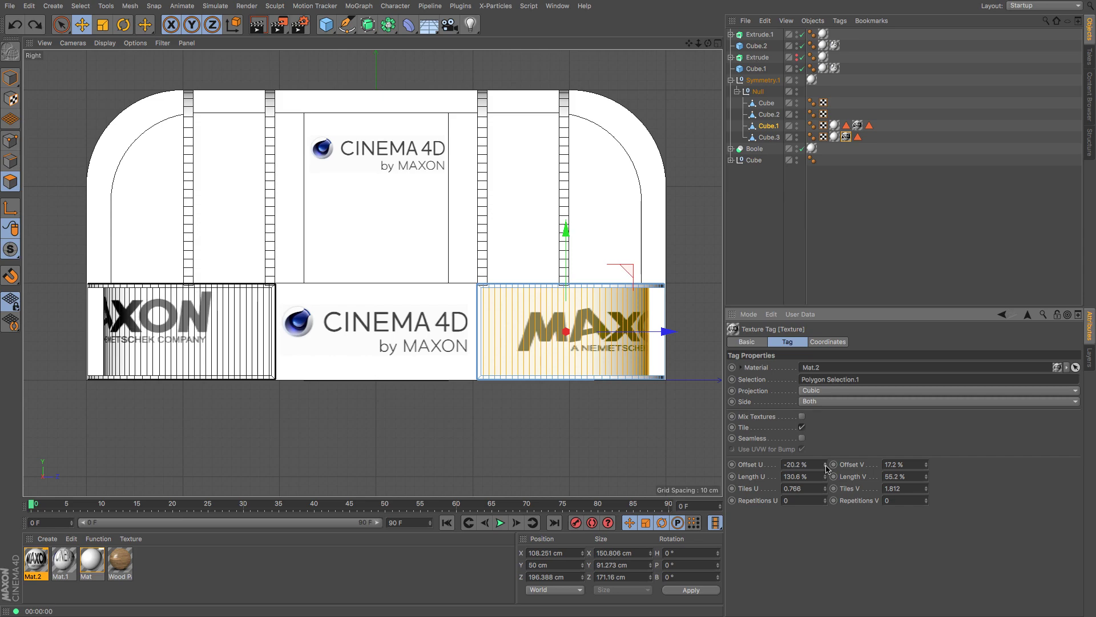
pyautogui.hotkey('ctrl', 'z')
pyautogui.moveTo(928, 470); pyautogui.dragTo(928, 471)
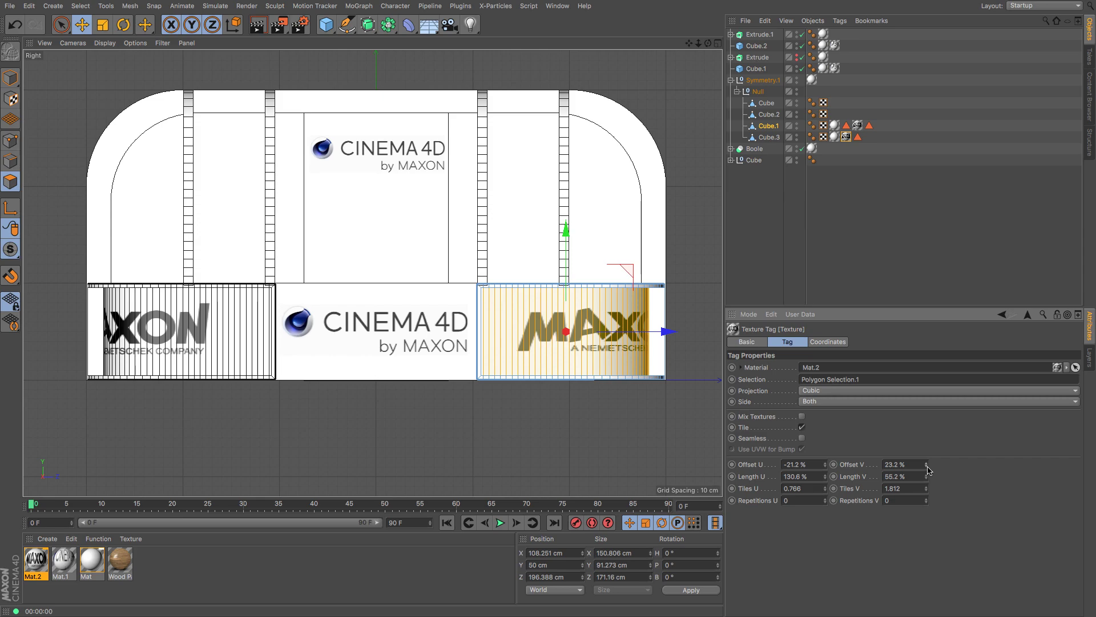
# Step: Load the Flat Screen TV preset using a search for "TV", and raise it to about 102 cm in Y
pyautogui.press('F1')
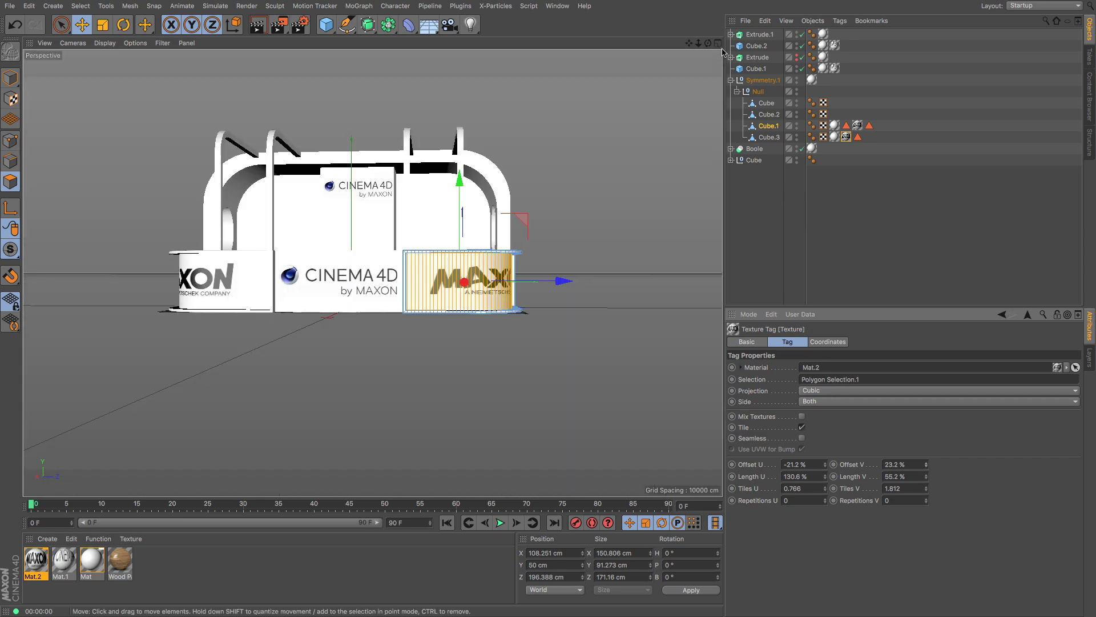
pyautogui.moveTo(708, 44); pyautogui.dragTo(734, 93)
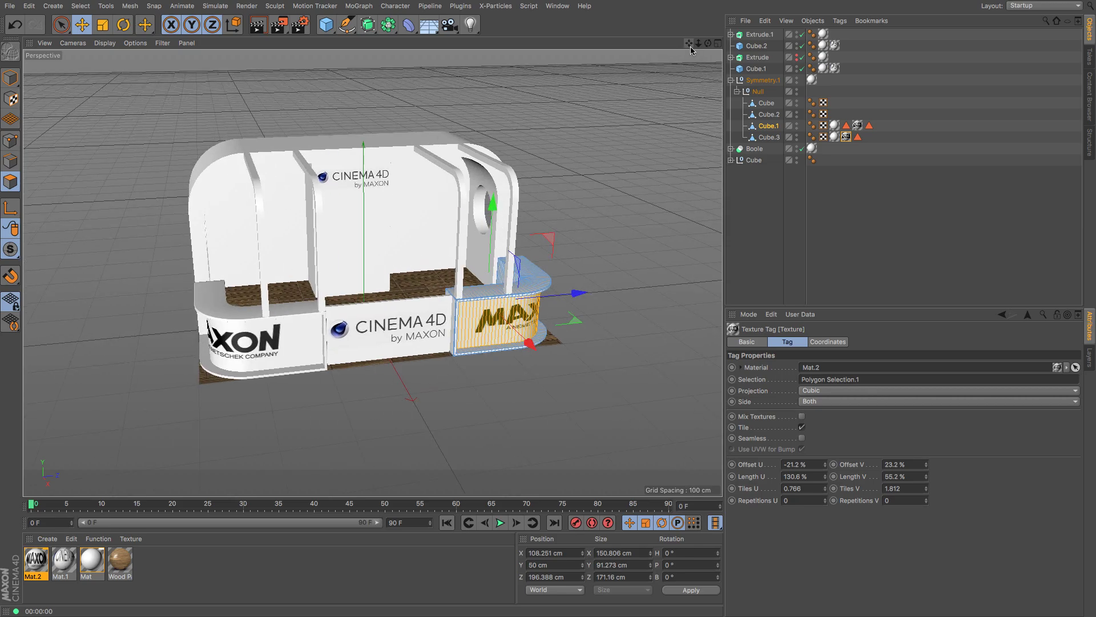
pyautogui.moveTo(699, 44)
pyautogui.mouseDown()
pyautogui.moveTo(725, 66)
pyautogui.moveTo(698, 48)
pyautogui.moveTo(681, 55)
pyautogui.mouseUp()
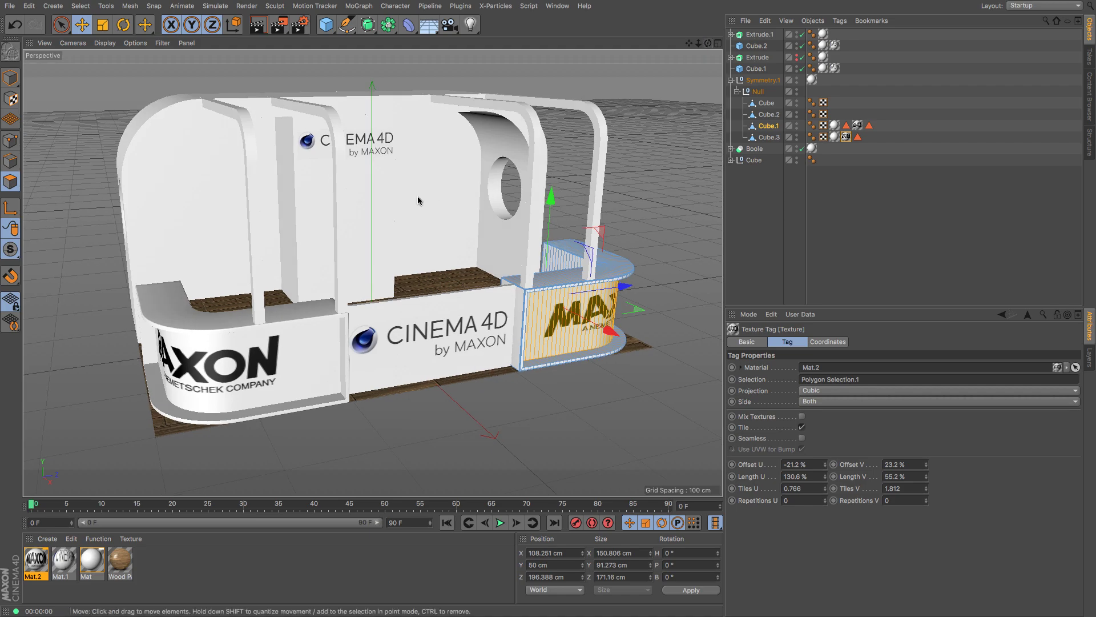
pyautogui.click(1091, 102)
pyautogui.click(1067, 21)
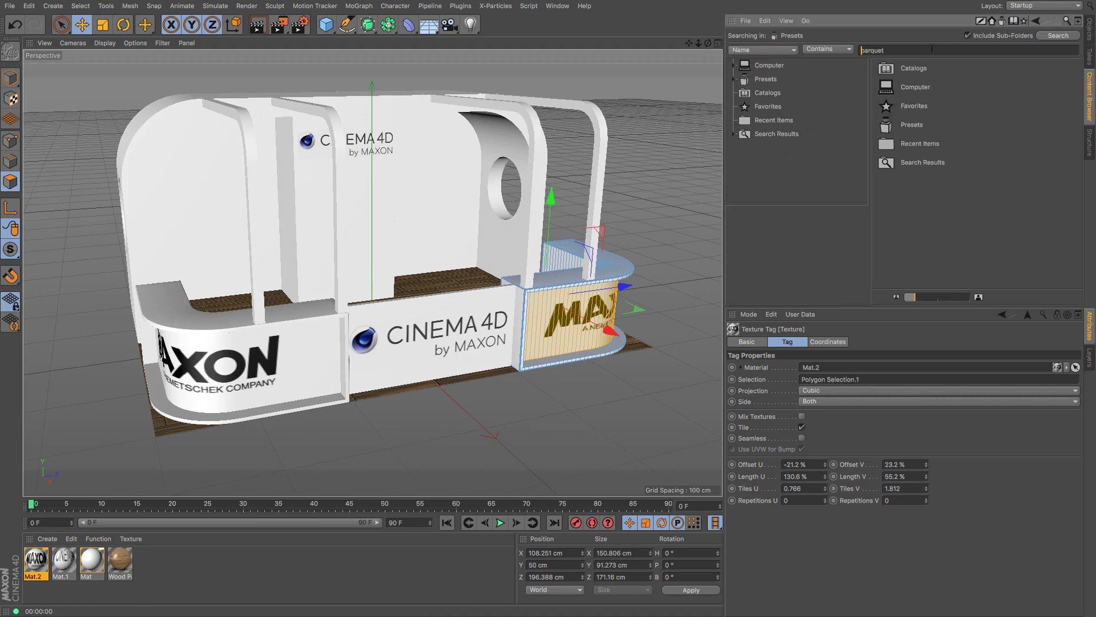
pyautogui.write('TV')
pyautogui.press('Return')
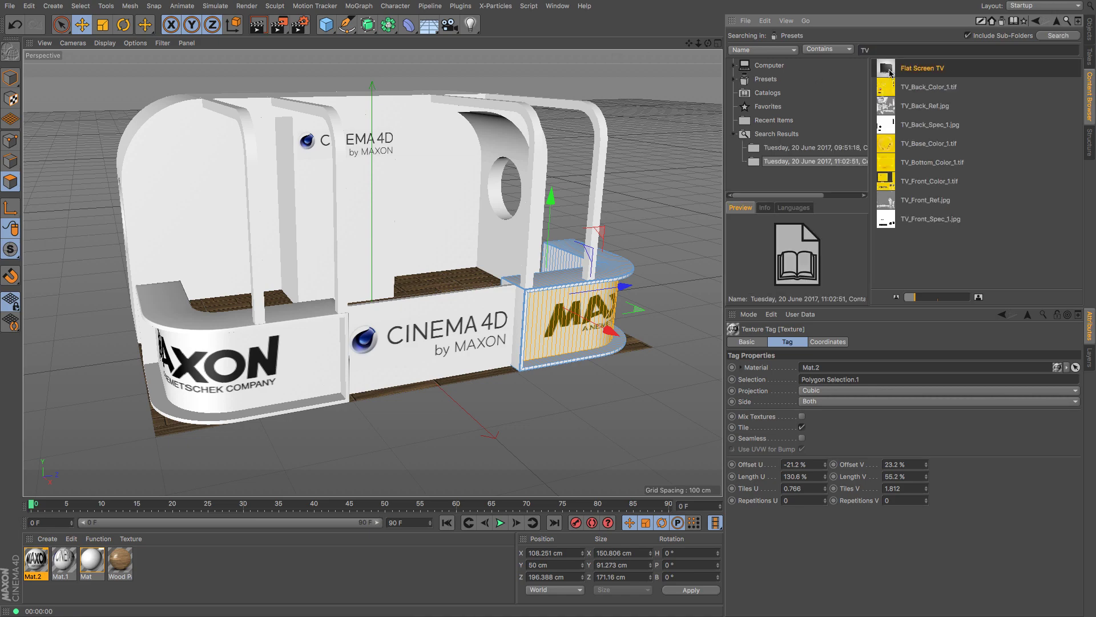
pyautogui.doubleClick(889, 72)
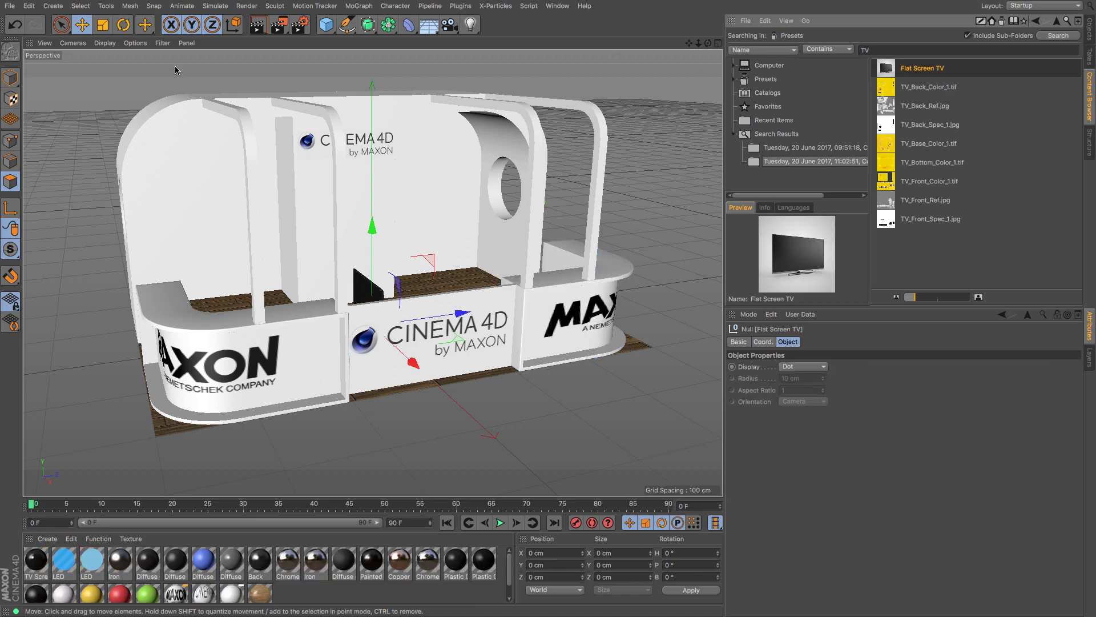
pyautogui.click(82, 25)
pyautogui.moveTo(371, 225); pyautogui.dragTo(372, 142)
# Step: Delete the Power Cable and Stand from the Flat Screen TV group
pyautogui.click(1090, 28)
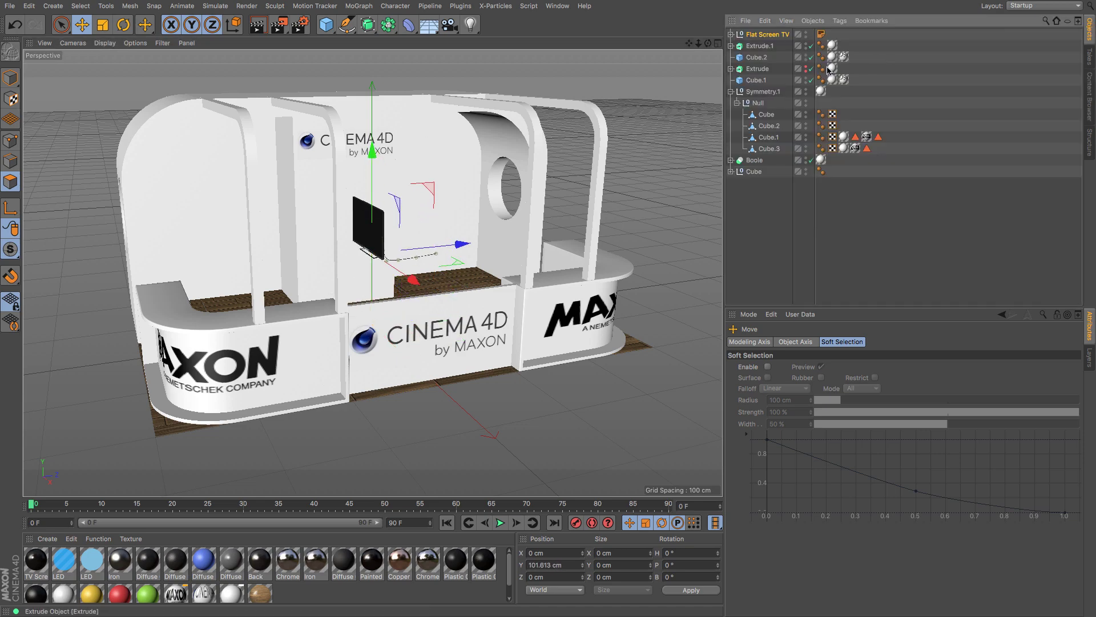
pyautogui.click(730, 34)
pyautogui.click(769, 57)
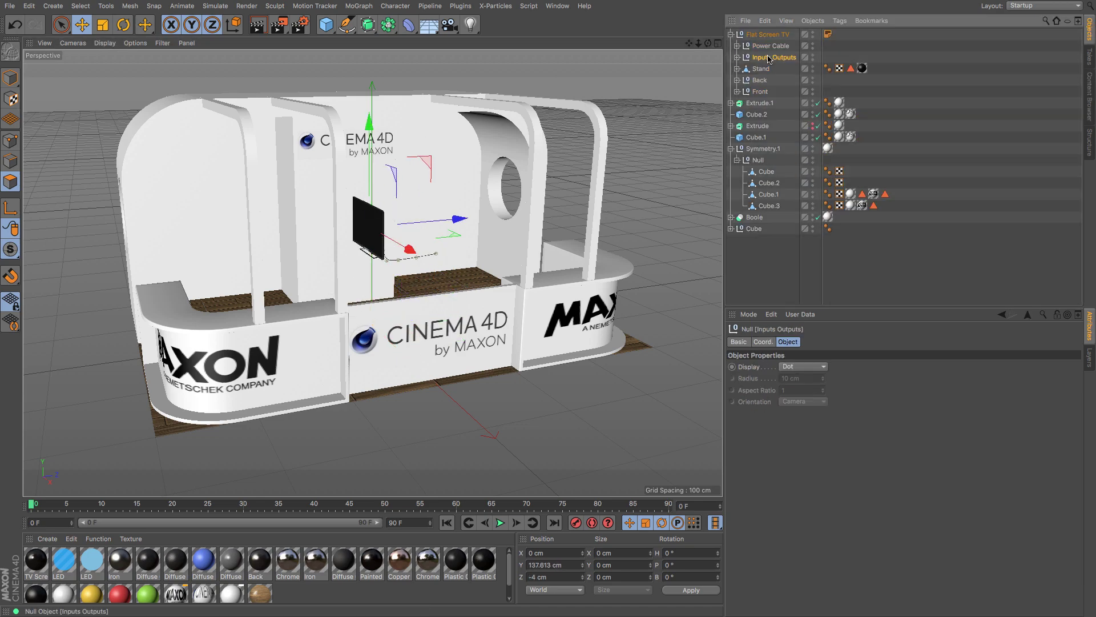
pyautogui.click(766, 45)
pyautogui.press('Delete')
pyautogui.click(761, 58)
pyautogui.press('Delete')
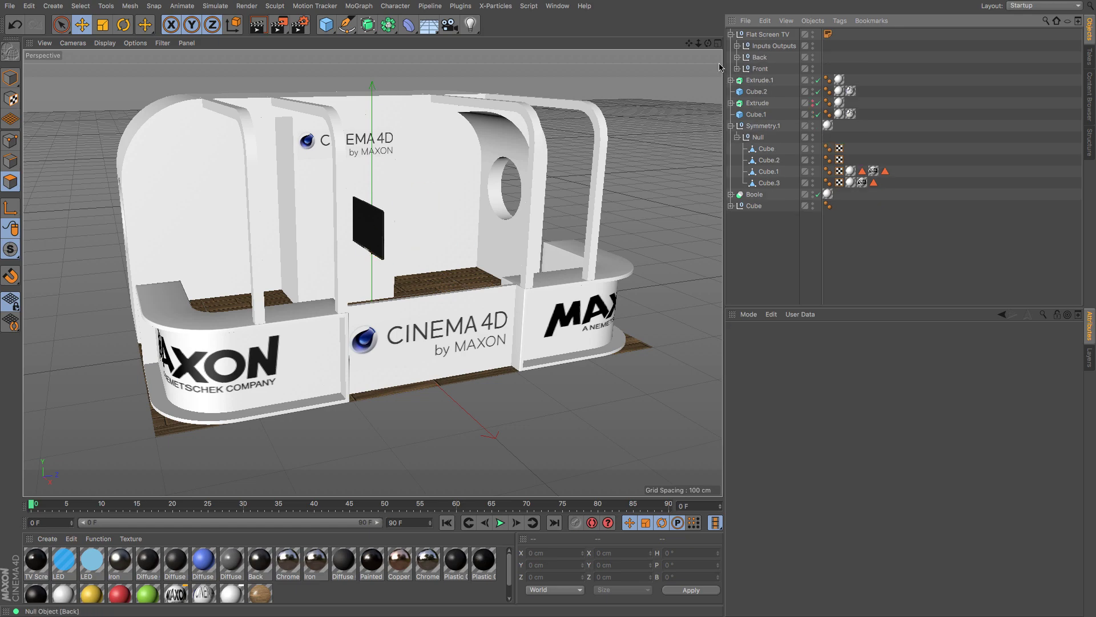
# Step: Rotate the Flat Screen TV to a 90° heading and move it along the booth to about Z -194 cm
pyautogui.click(767, 34)
pyautogui.press('r')
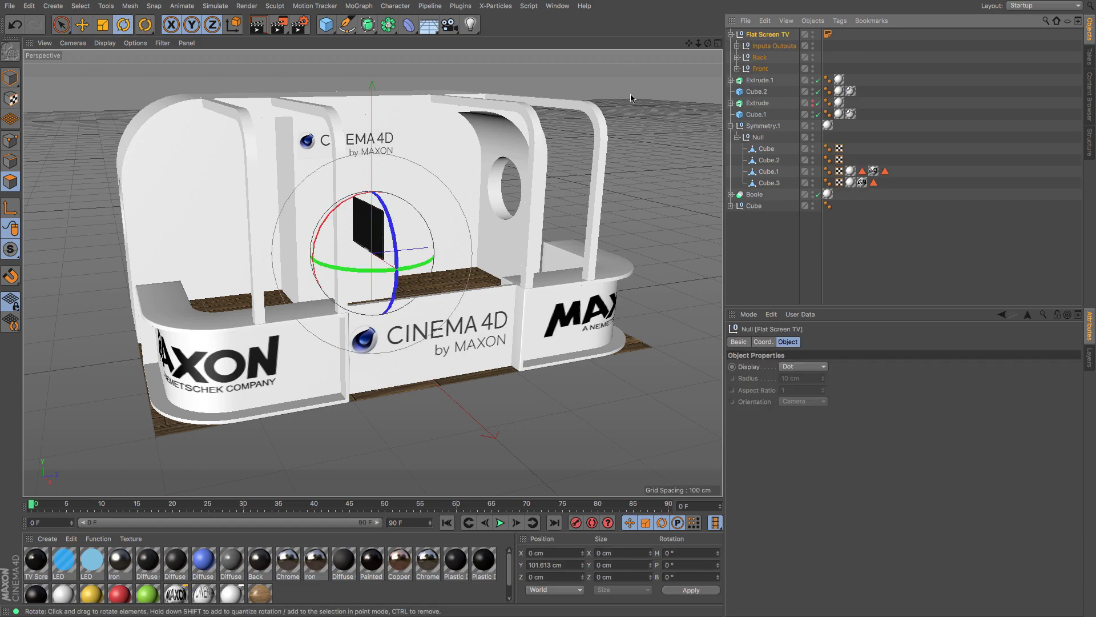
pyautogui.moveTo(351, 266); pyautogui.dragTo(324, 267)
pyautogui.press('e')
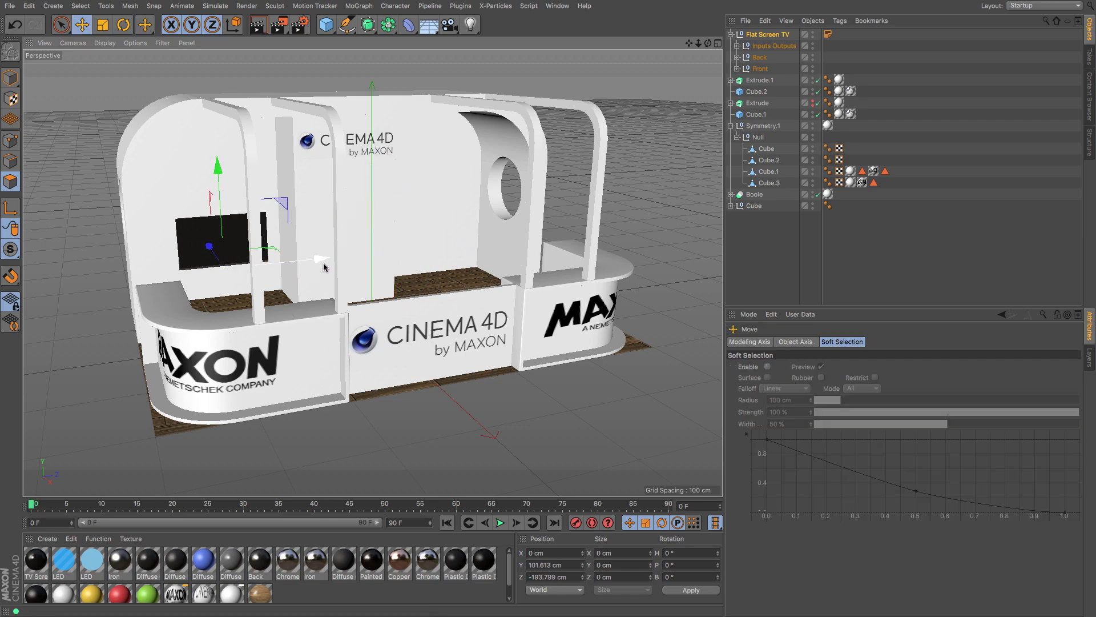
# Step: Move the Flat Screen TV back against the rear wall at about X -199 cm and raise it to about Y 135 cm
pyautogui.press('F4')
pyautogui.moveTo(228, 344); pyautogui.dragTo(98, 330)
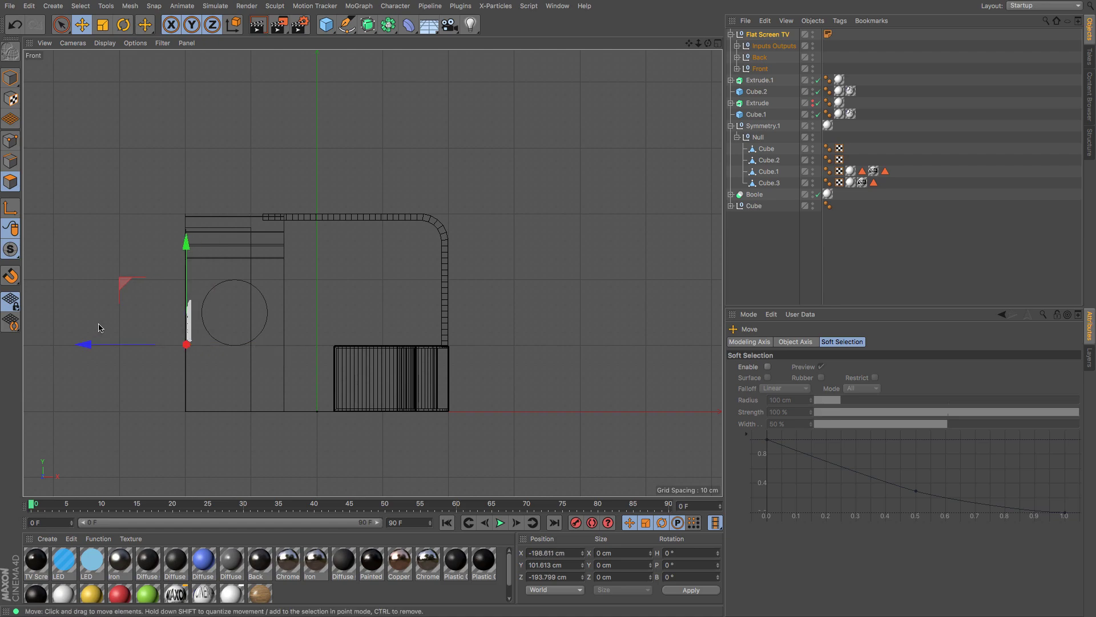
pyautogui.moveTo(189, 252); pyautogui.dragTo(190, 232)
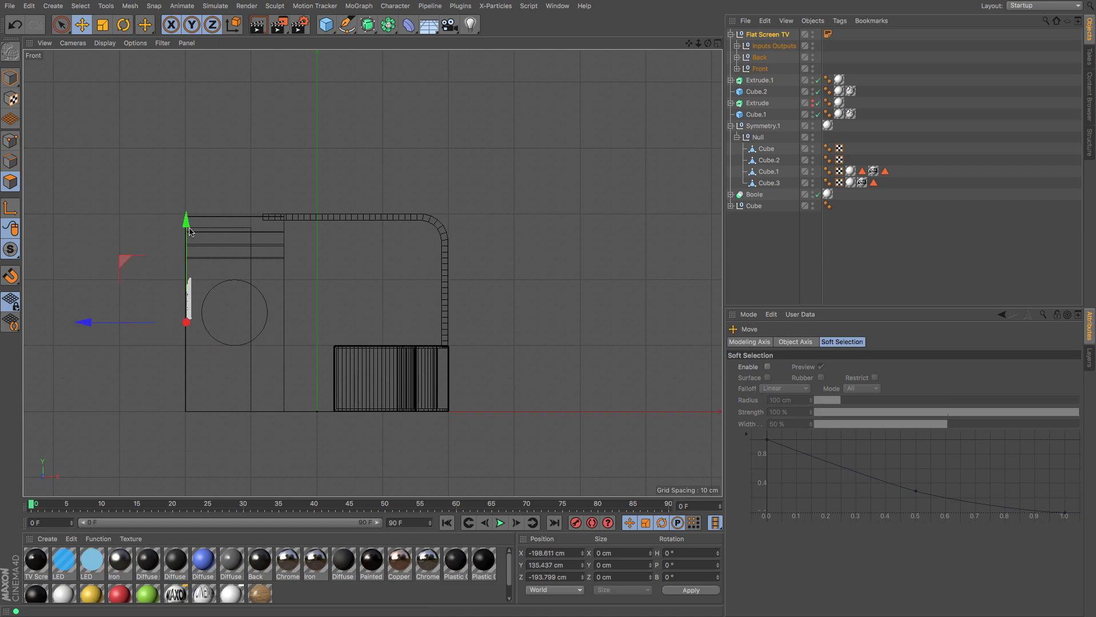
pyautogui.press('F1')
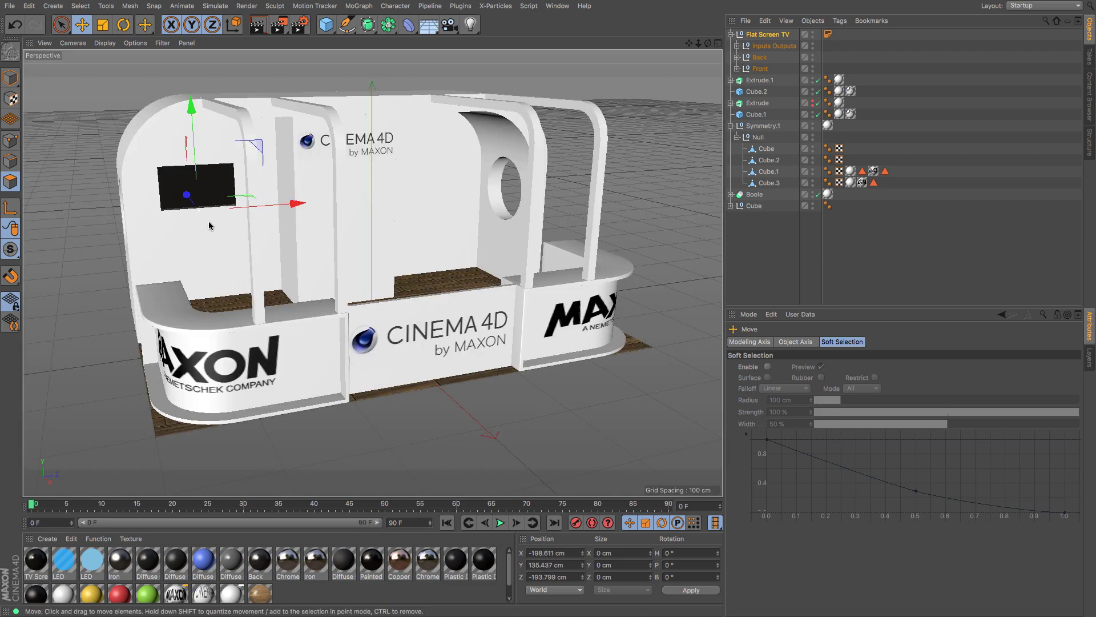
# Step: Try to set new X and Y position values for the Flat Screen TV, with Y at 140 cm
pyautogui.press('F3')
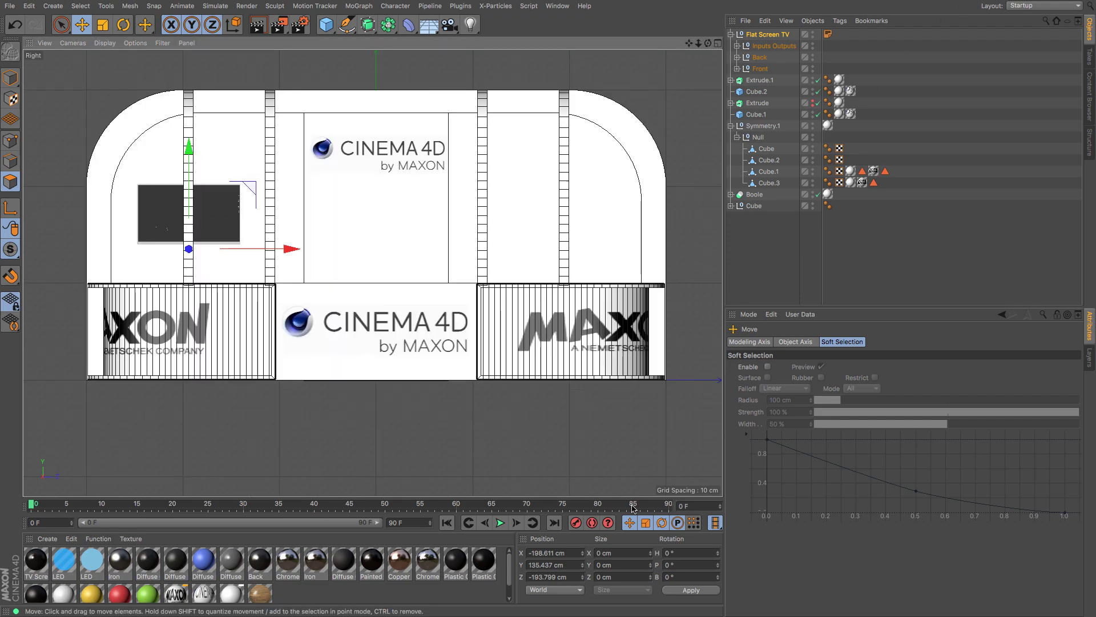
pyautogui.moveTo(553, 552); pyautogui.dragTo(533, 552)
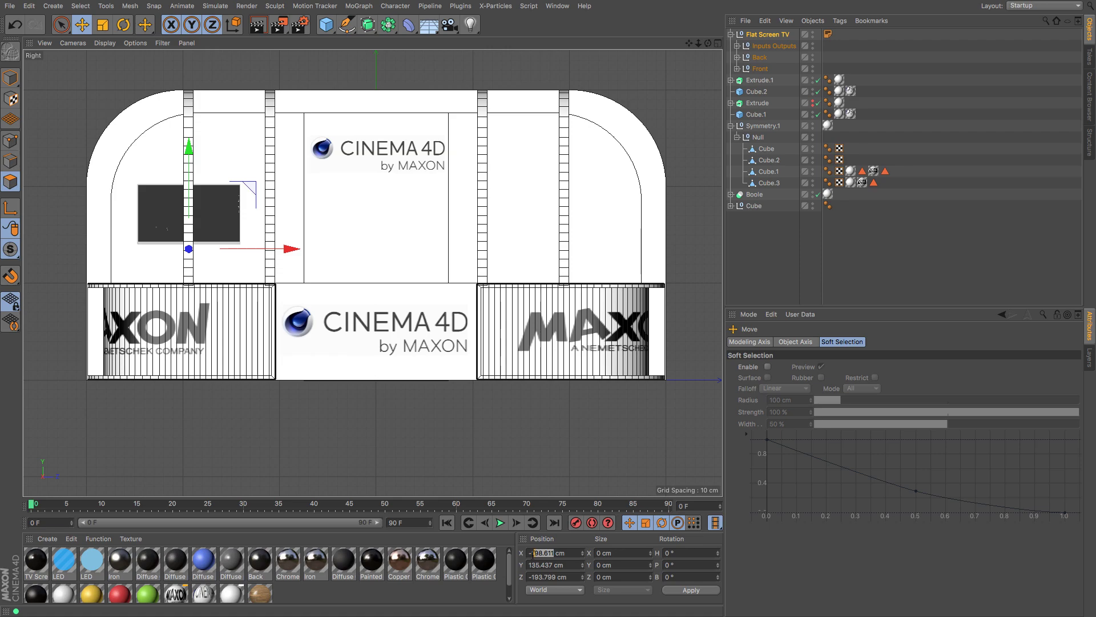
pyautogui.press('BackSpace')
pyautogui.press('Escape')
pyautogui.write('200')
pyautogui.press('Escape')
pyautogui.doubleClick(543, 565)
pyautogui.write('140')
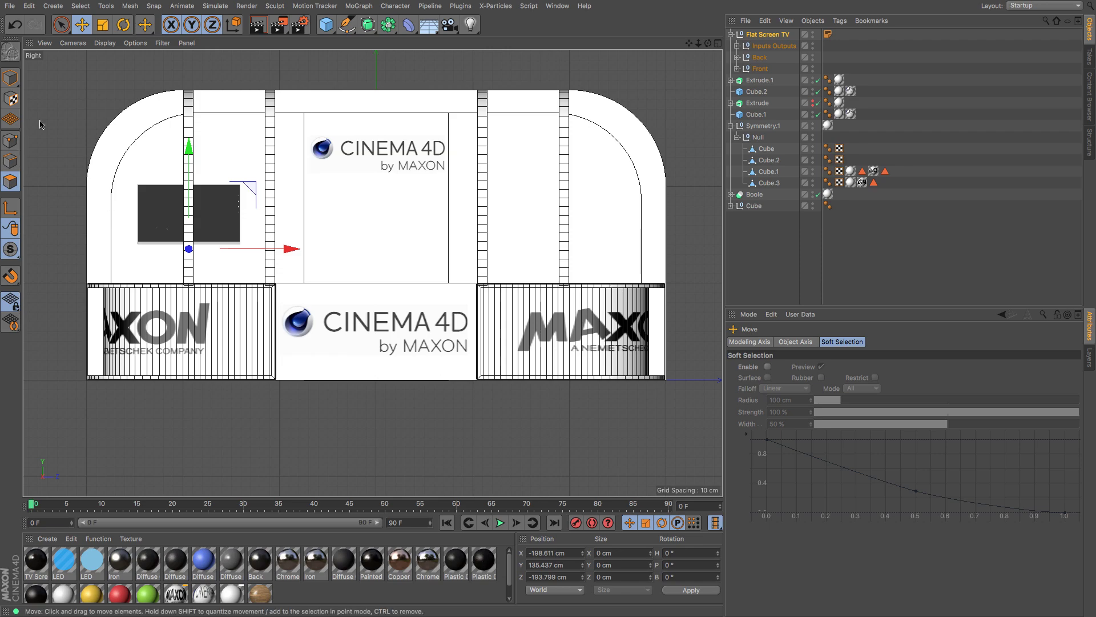
# Step: In Model mode, set the Flat Screen TV's position to X -200 cm, Y 150 cm and Z -200 cm
pyautogui.click(10, 79)
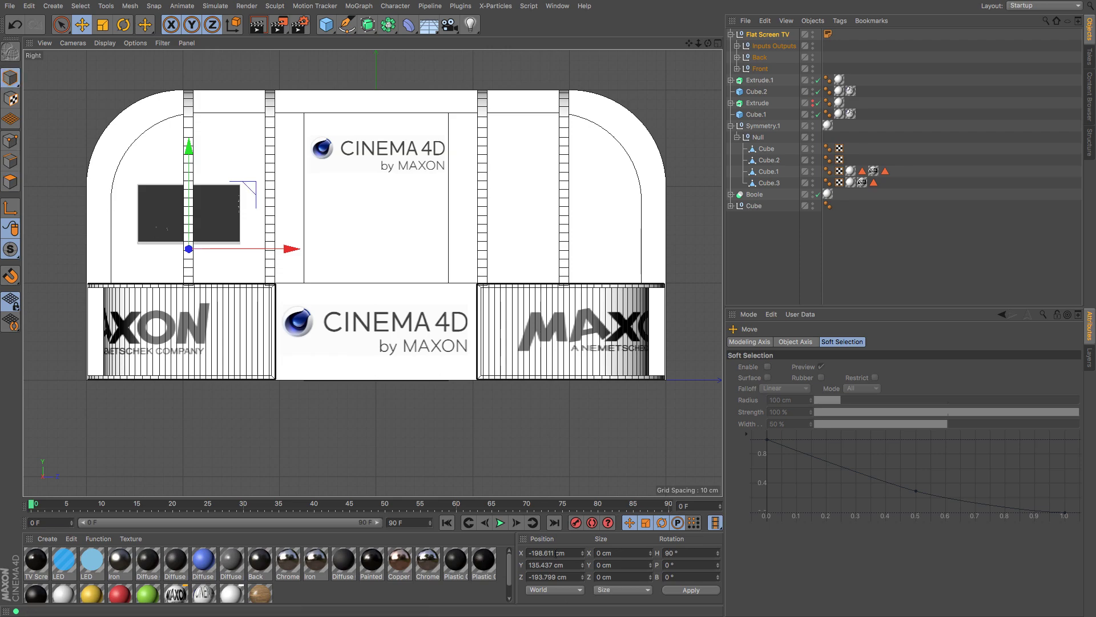
pyautogui.moveTo(556, 554); pyautogui.dragTo(535, 554)
pyautogui.press('BackSpace')
pyautogui.press('Tab')
pyautogui.write('1')
pyautogui.press('Tab')
pyautogui.write('1')
pyautogui.press('Return')
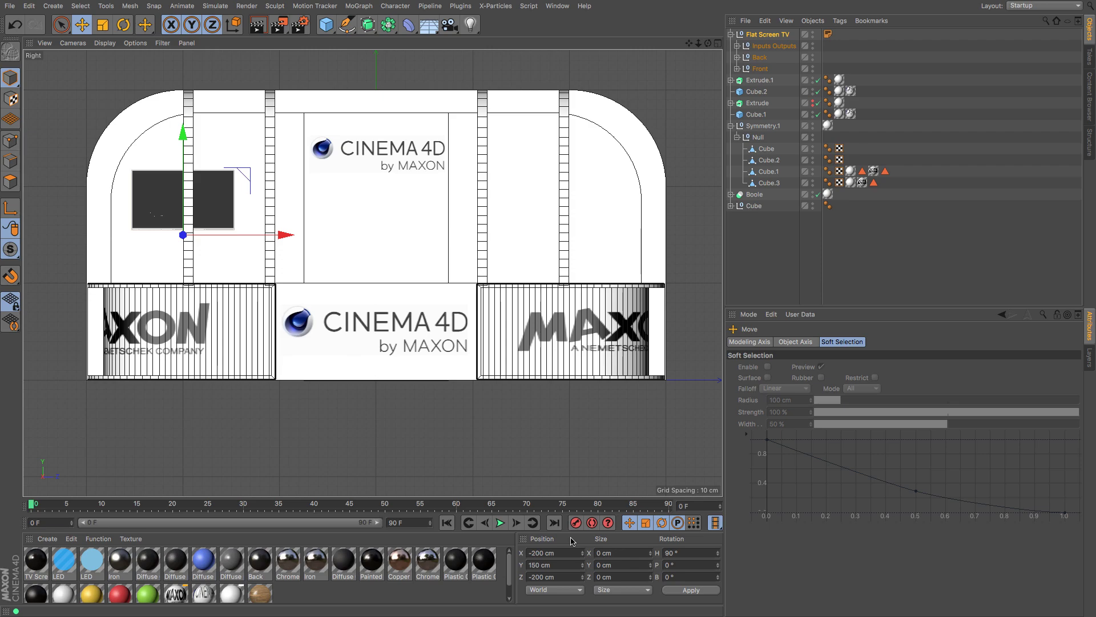
# Step: Shift the Flat Screen TV towards the booth's centre and set its Z position to -175 cm
pyautogui.moveTo(288, 237); pyautogui.dragTo(319, 247)
pyautogui.moveTo(556, 577); pyautogui.dragTo(545, 577)
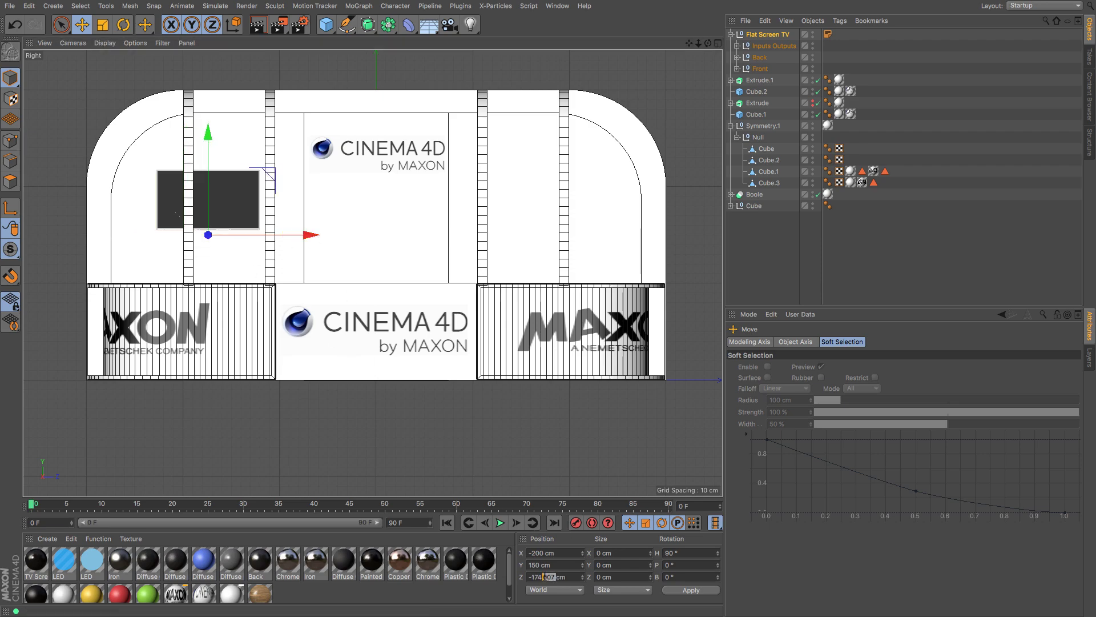
pyautogui.write('5')
pyautogui.press('Return')
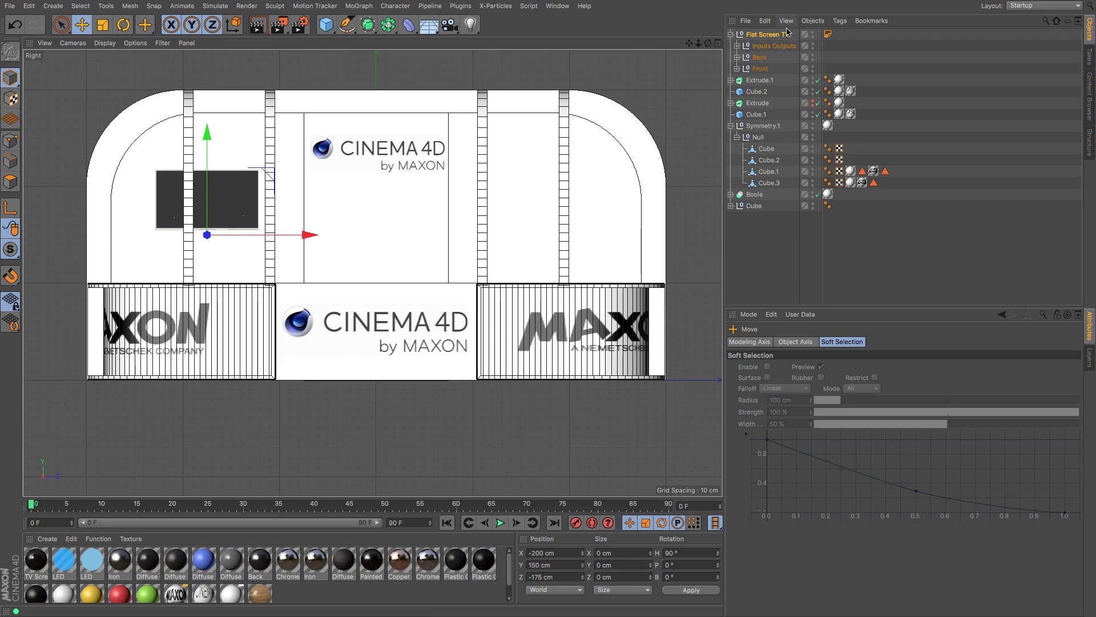
# Step: Create an Instance of the Flat Screen TV and set its position to X 200 cm and Z 175 cm
pyautogui.click(730, 34)
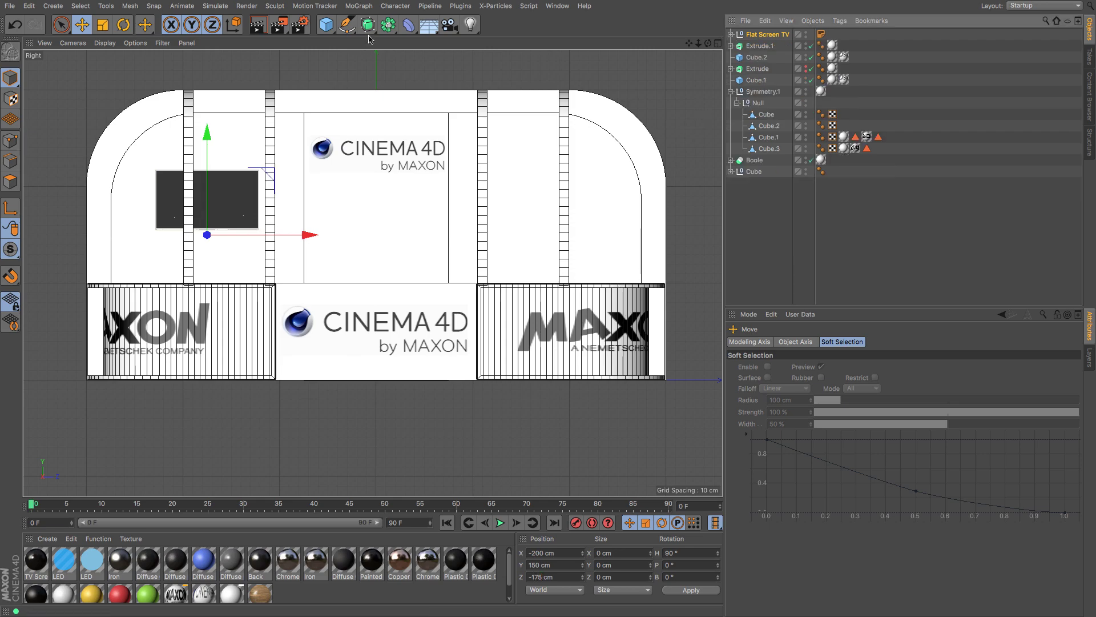
pyautogui.click(387, 25)
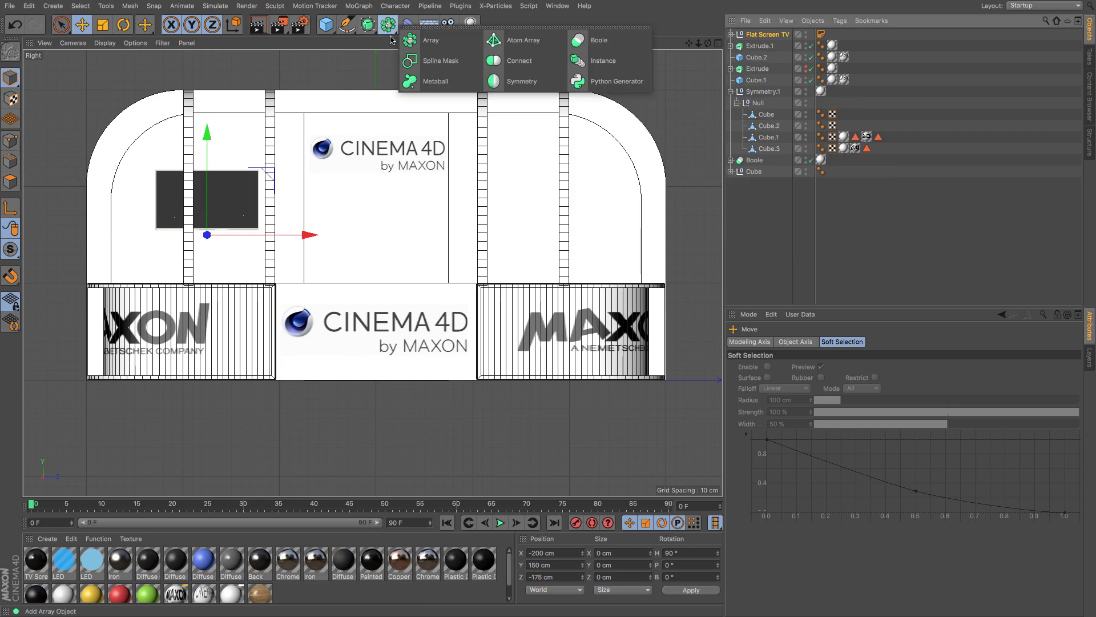
pyautogui.click(580, 61)
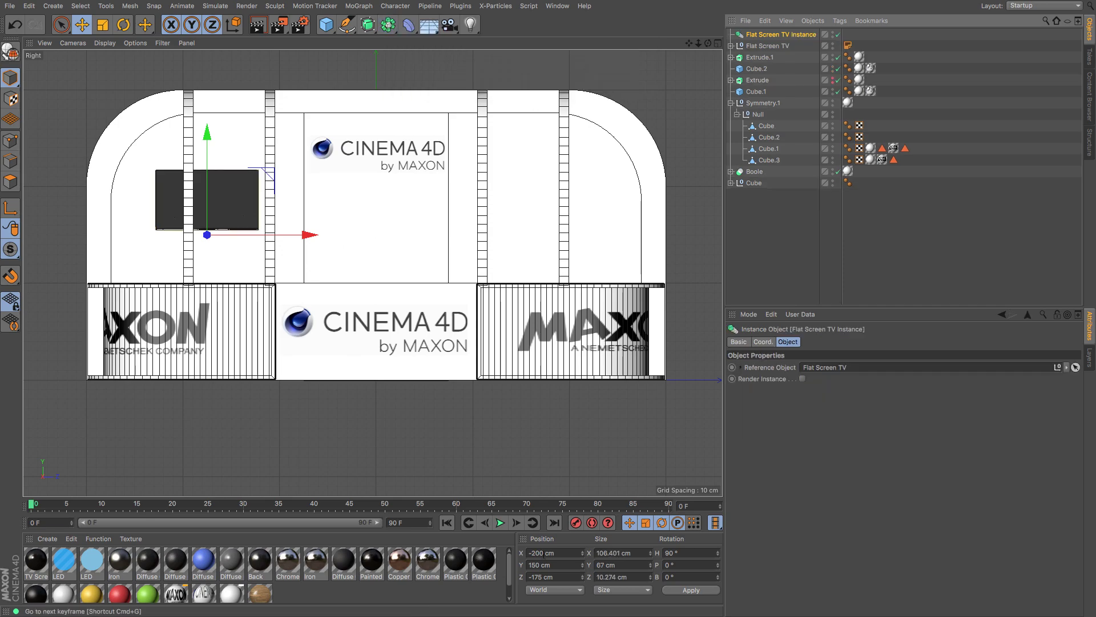
pyautogui.moveTo(532, 554); pyautogui.dragTo(516, 554)
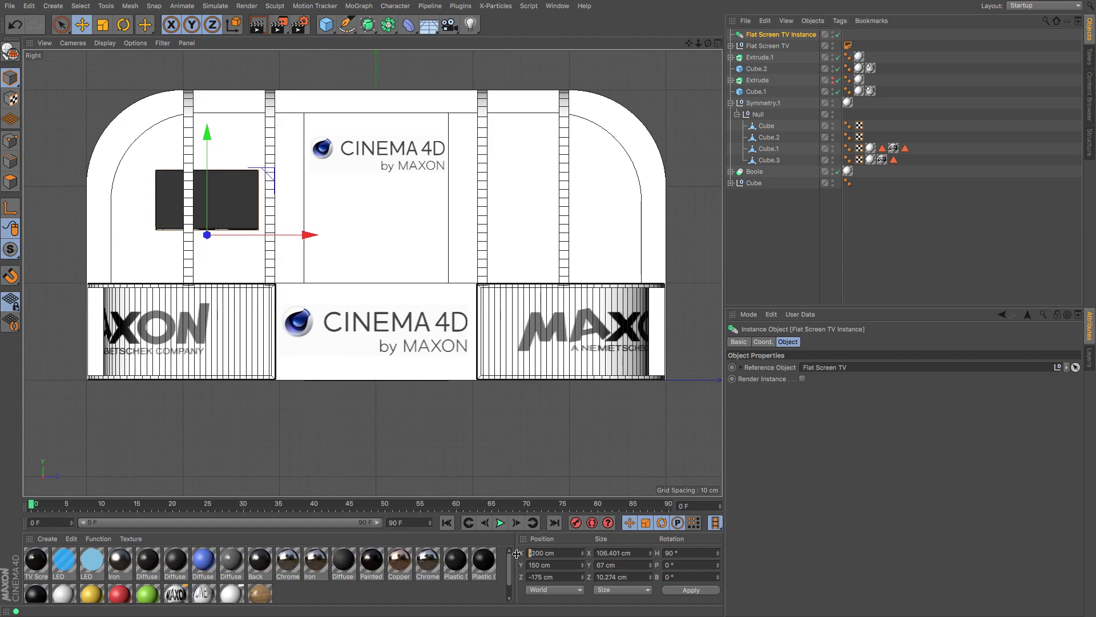
pyautogui.press('BackSpace')
pyautogui.press('Return')
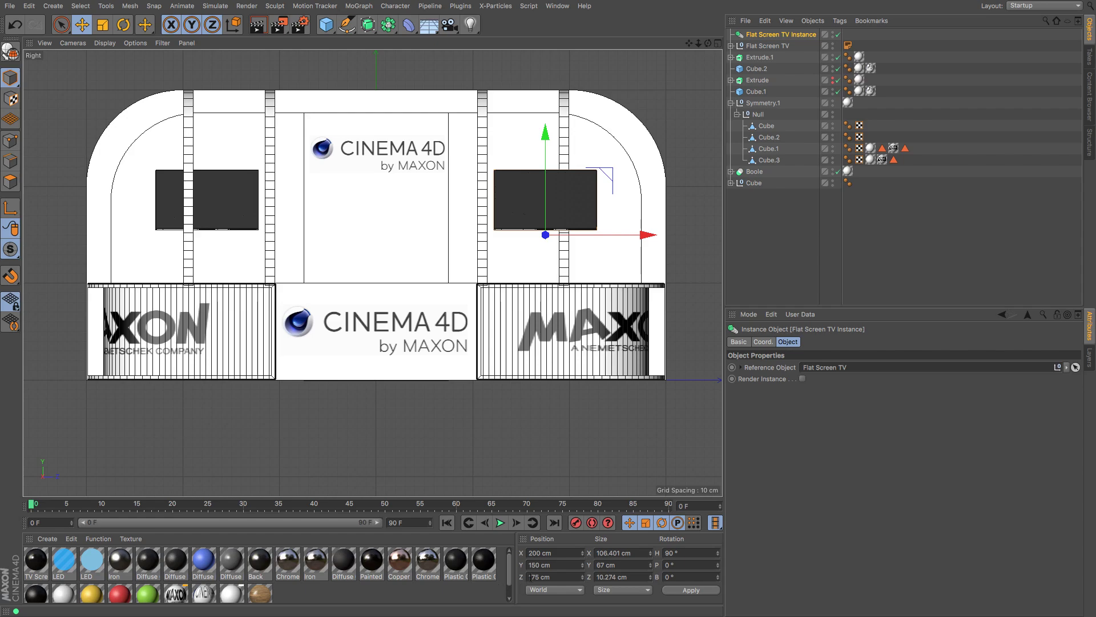
pyautogui.write('-')
pyautogui.press('Return')
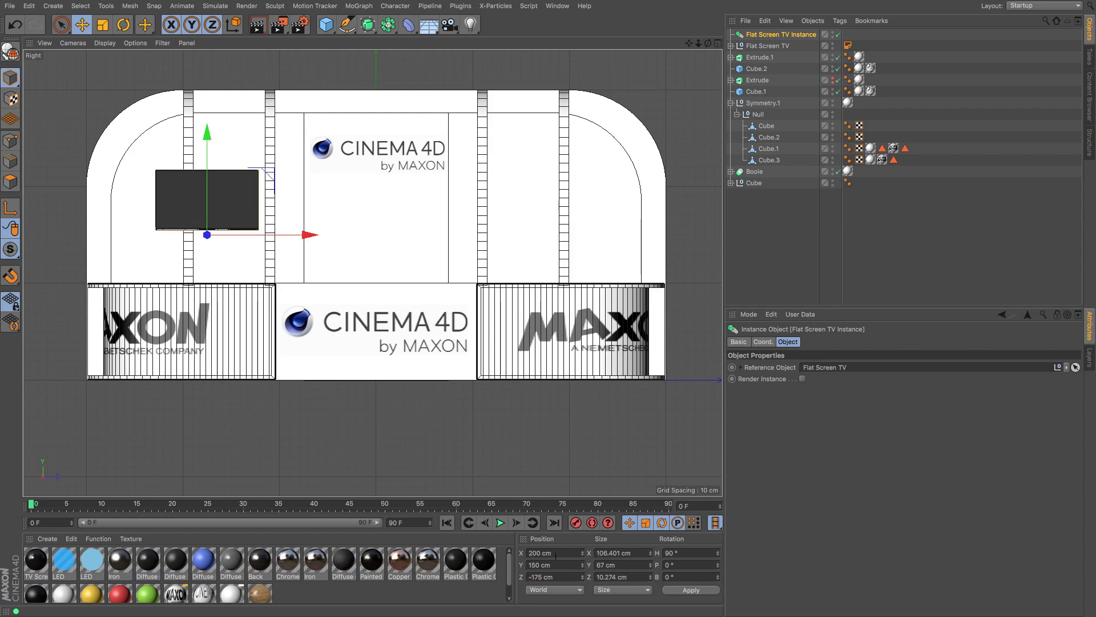
pyautogui.hotkey('ctrl', 'z')
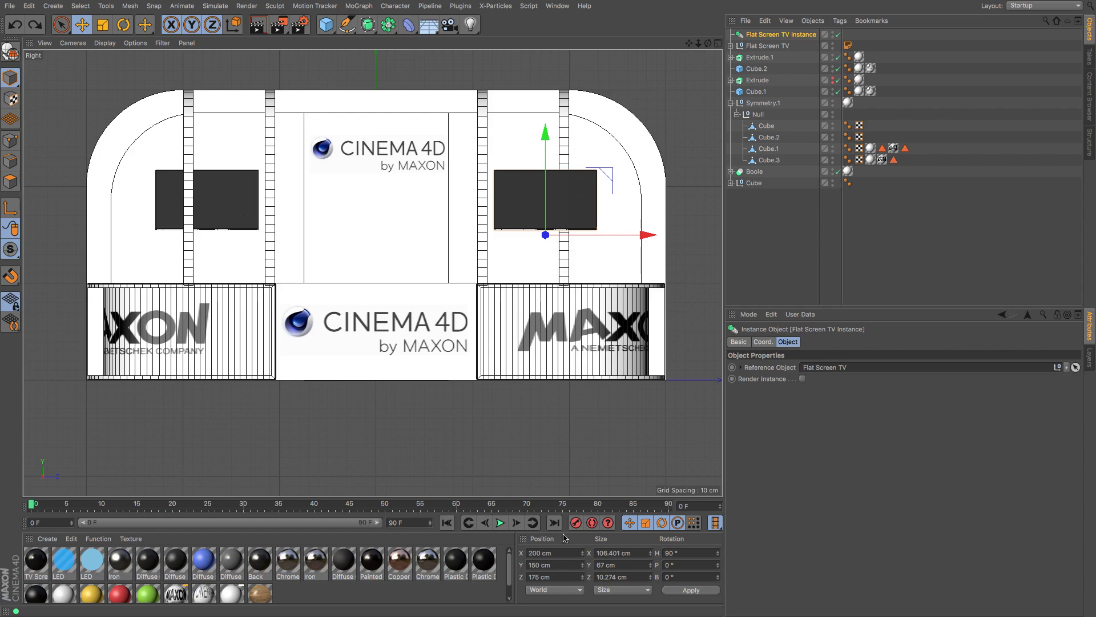
# Step: Set the X position of the Flat Screen TV Instance to -200 cm
pyautogui.write('-')
pyautogui.press('Return')
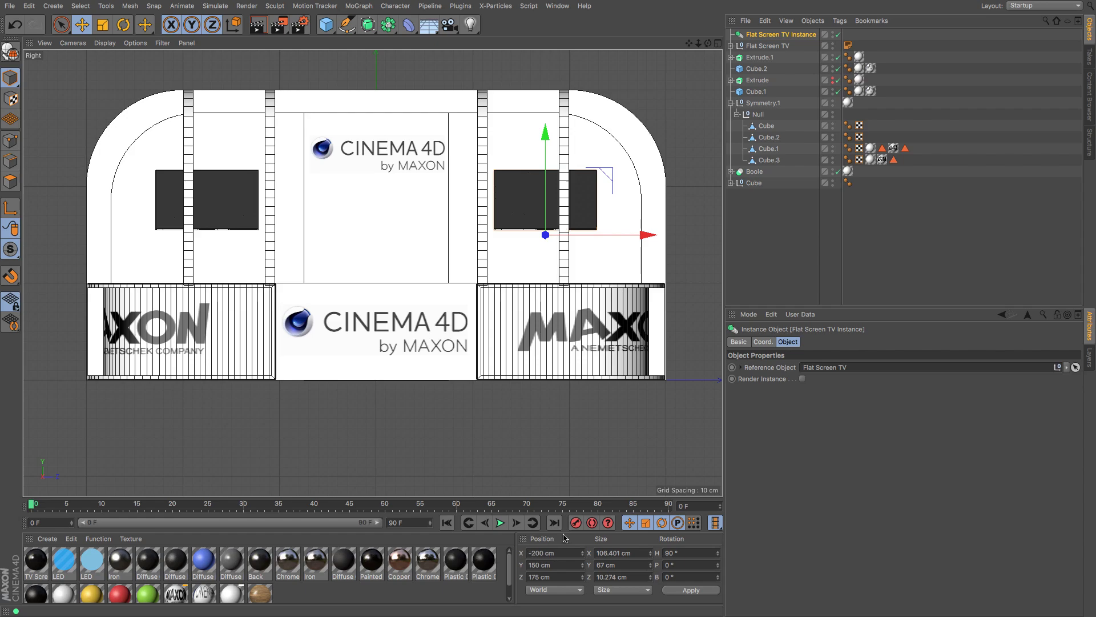
pyautogui.press('F1')
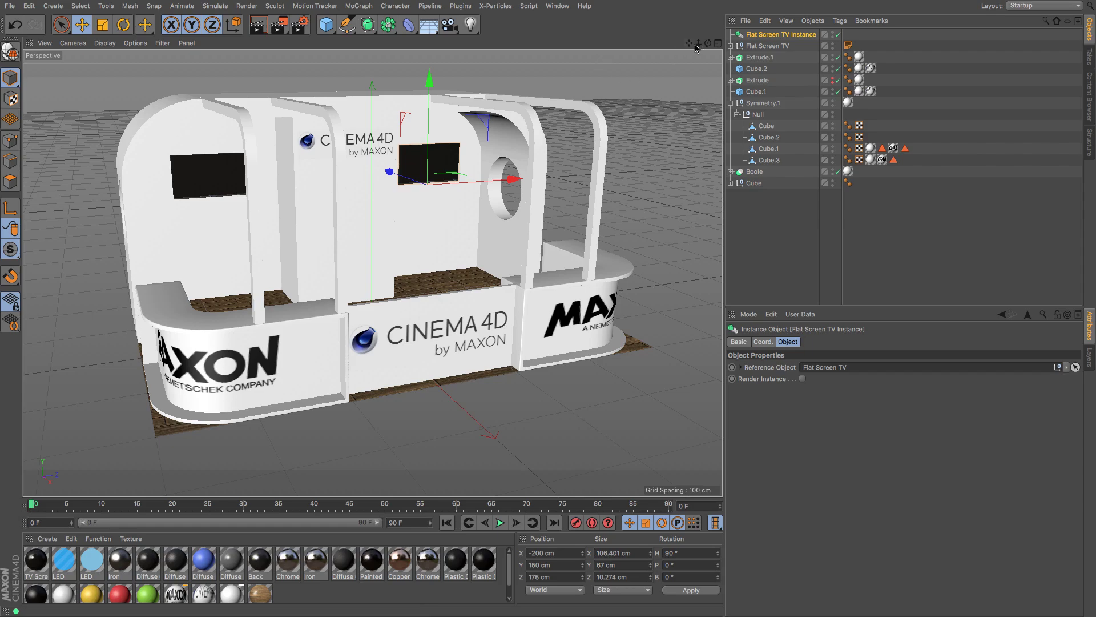
pyautogui.moveTo(708, 44); pyautogui.dragTo(709, 88)
# Step: Search the preset library for chair and add Office Chair 04 to the scene
pyautogui.click(1090, 97)
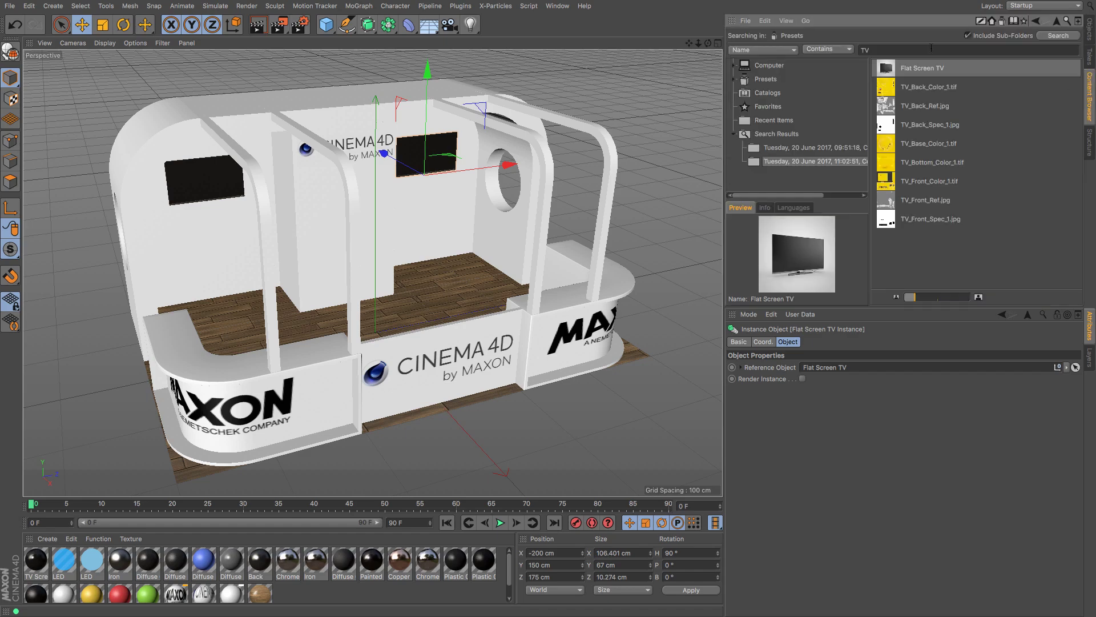
pyautogui.write('chair')
pyautogui.press('Return')
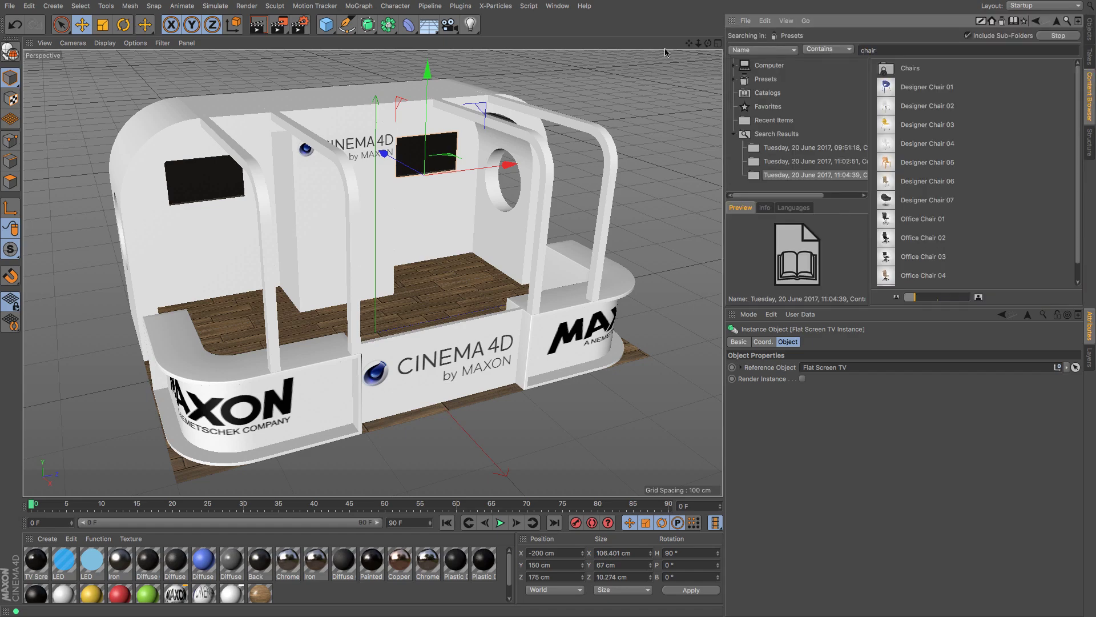
pyautogui.moveTo(916, 298); pyautogui.dragTo(934, 298)
pyautogui.doubleClick(907, 232)
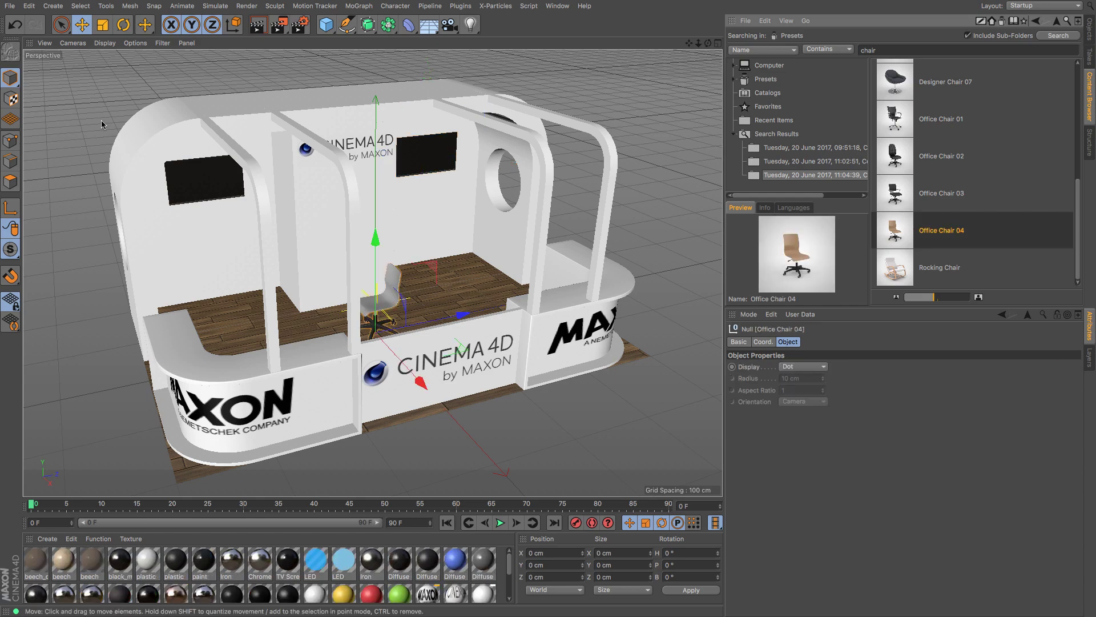
# Step: Turn Office Chair 04 to a heading of about 43° and place it at about X 91 cm, Z -179 cm
pyautogui.moveTo(466, 315); pyautogui.dragTo(346, 338)
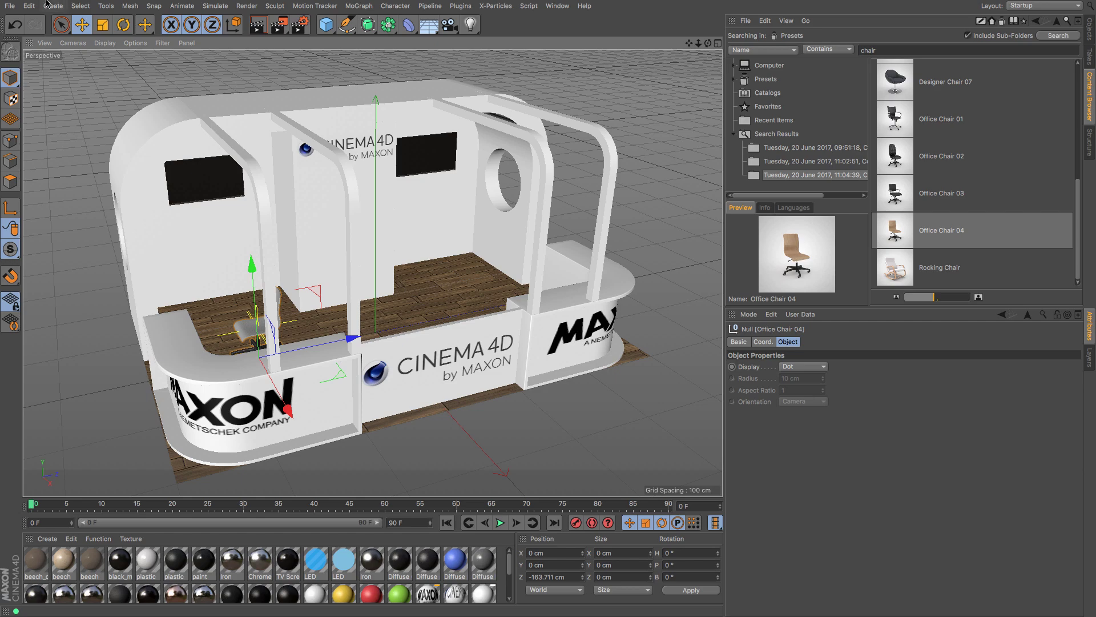
pyautogui.click(130, 26)
pyautogui.moveTo(250, 391); pyautogui.dragTo(304, 384)
pyautogui.press('F2')
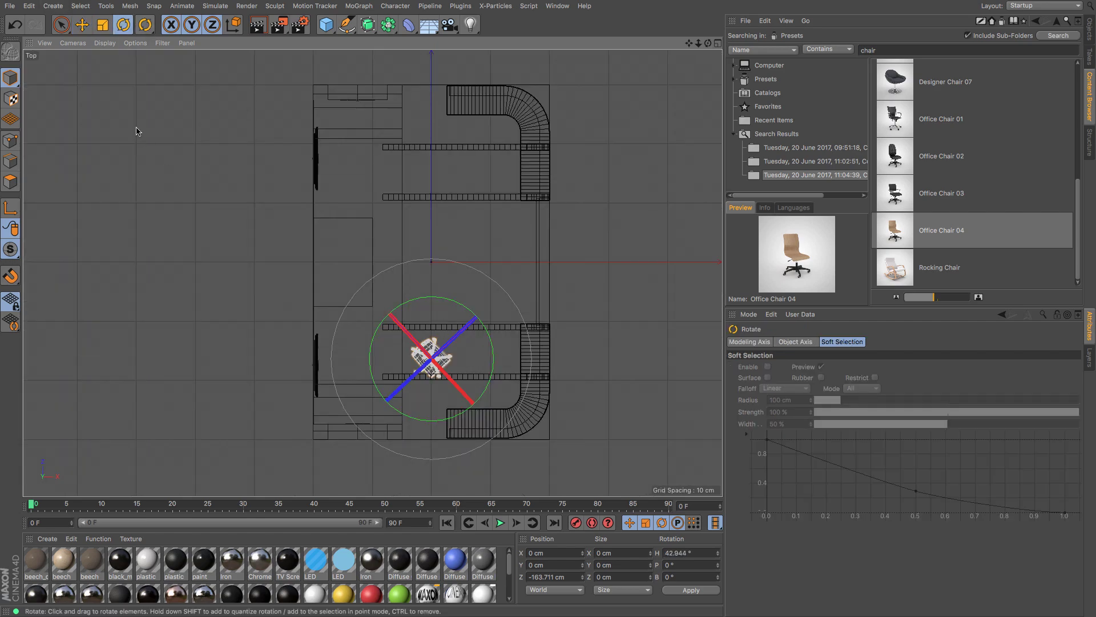
pyautogui.press('e')
pyautogui.moveTo(164, 252); pyautogui.dragTo(191, 263)
# Step: Create an Instance of Office Chair 04 and move it to about X 47 cm, Z 164 cm
pyautogui.click(1090, 27)
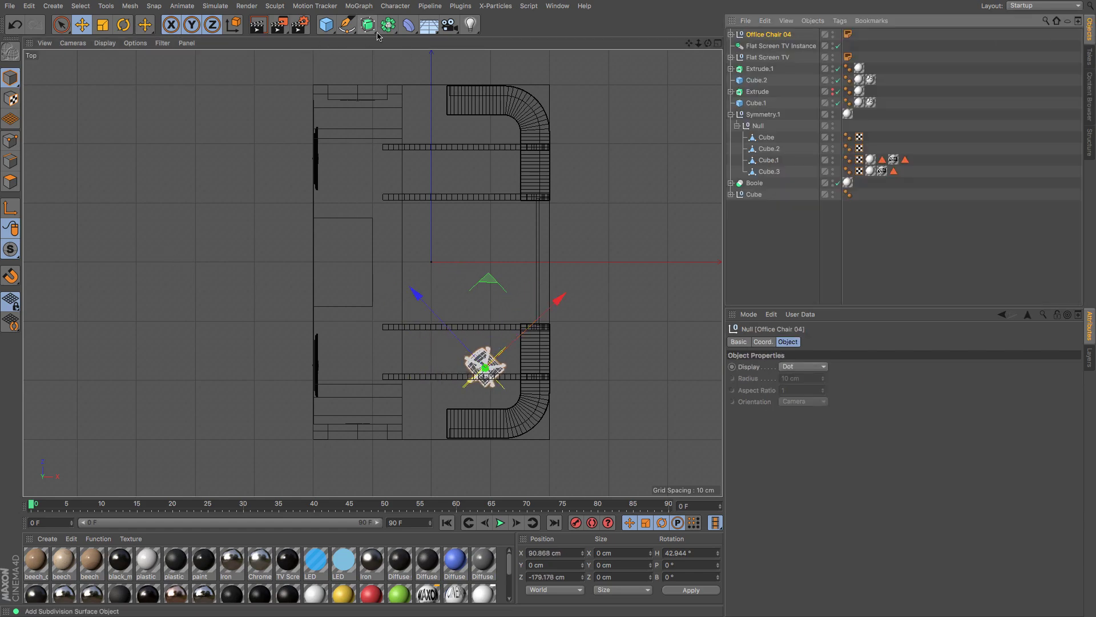
pyautogui.moveTo(388, 24); pyautogui.dragTo(419, 42)
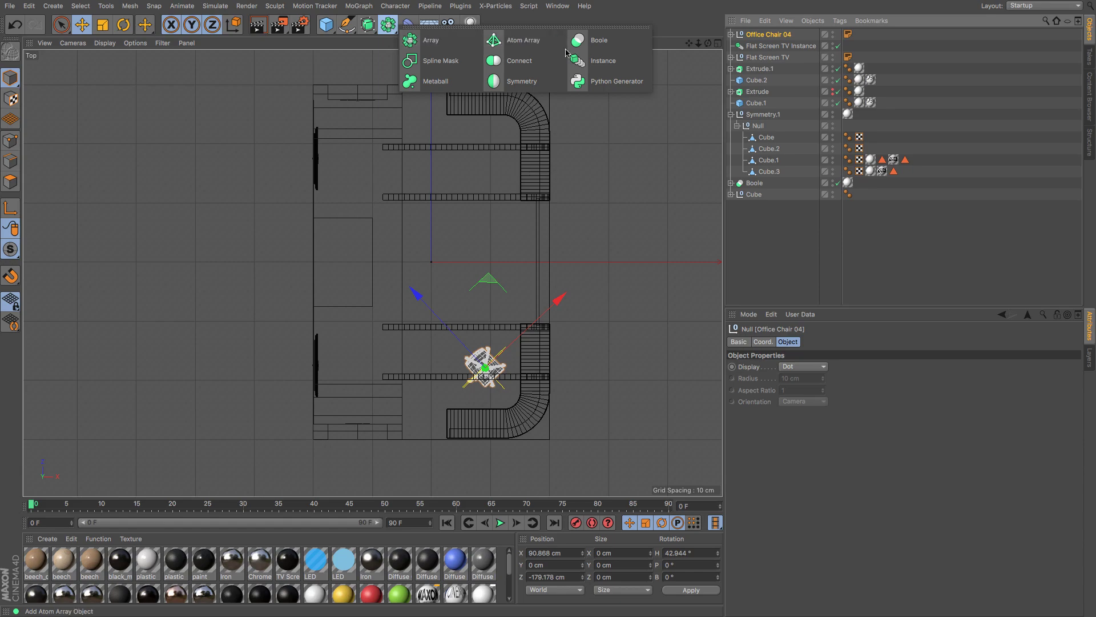
pyautogui.click(601, 61)
pyautogui.click(83, 25)
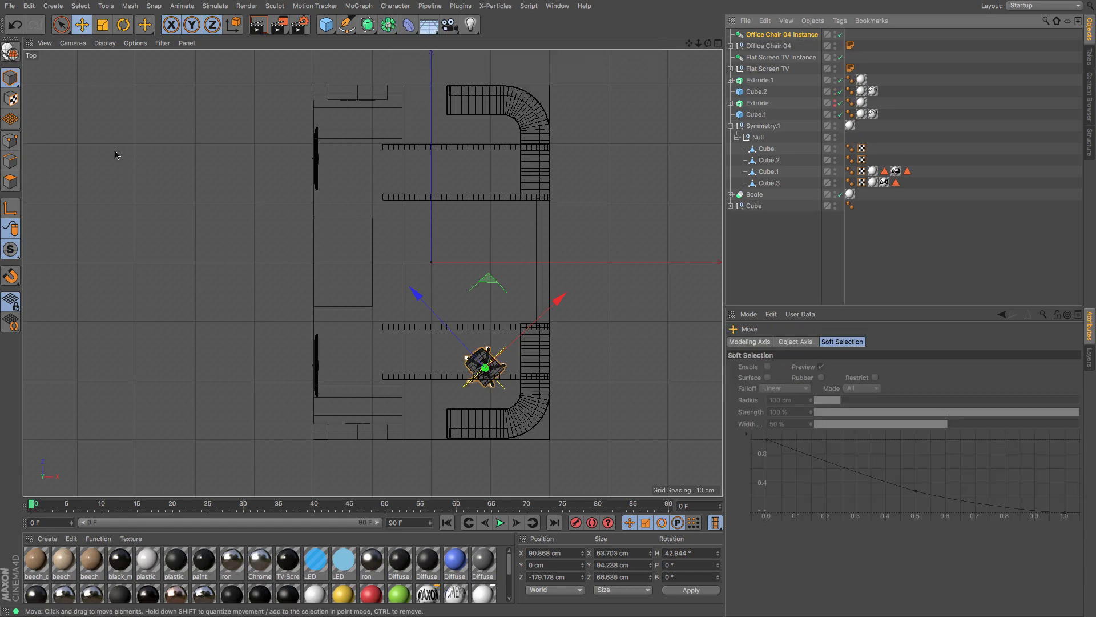
pyautogui.moveTo(163, 398); pyautogui.dragTo(137, 195)
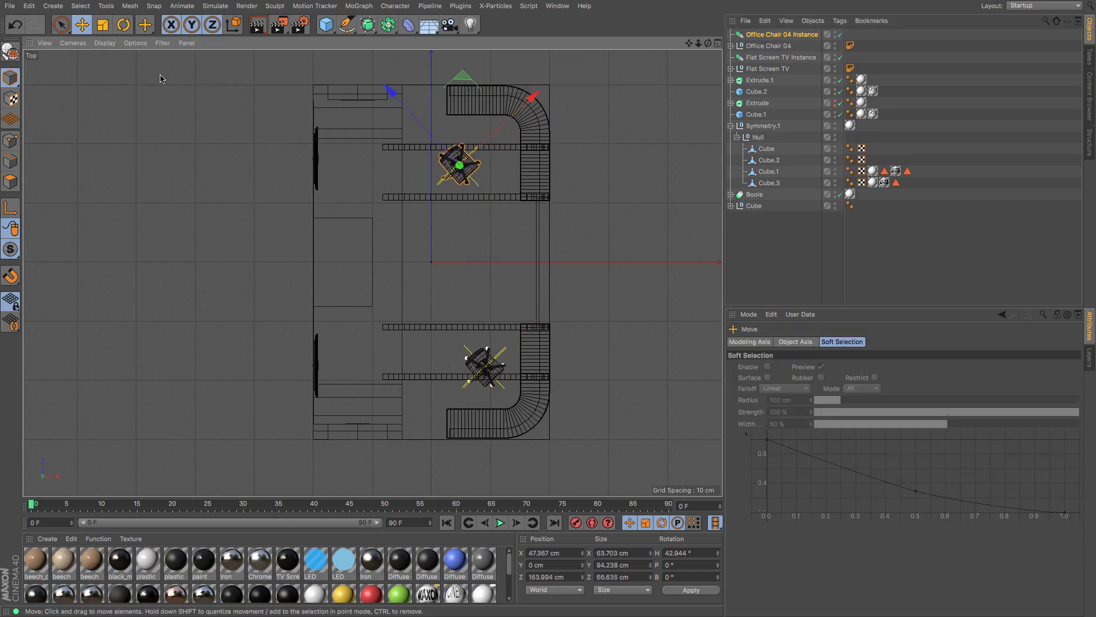
# Step: Rotate the Office Chair 04 Instance to a heading of about 109°
pyautogui.click(123, 24)
pyautogui.moveTo(172, 257); pyautogui.dragTo(402, 344)
pyautogui.press('F1')
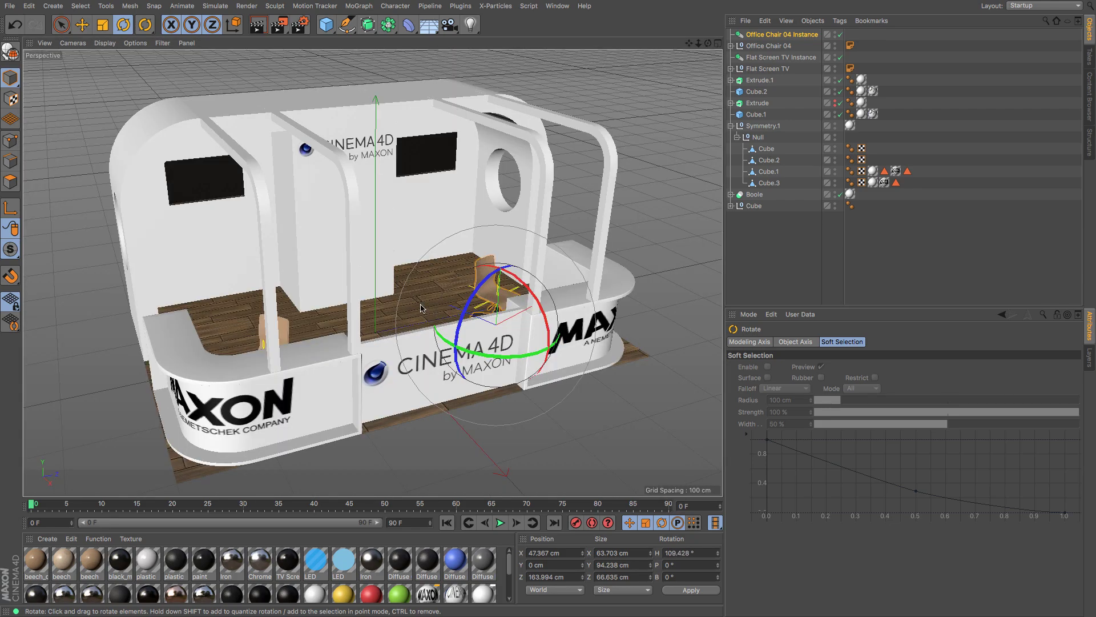
# Step: Check the chair placement from the front and perspective views and render the perspective view
pyautogui.click(81, 24)
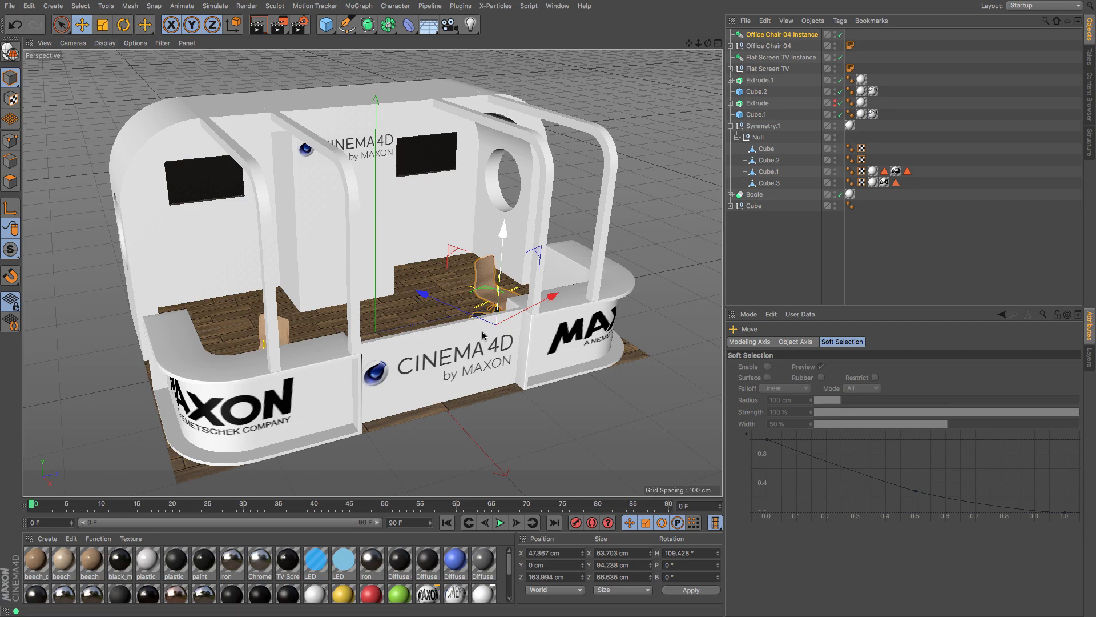
pyautogui.press('F4')
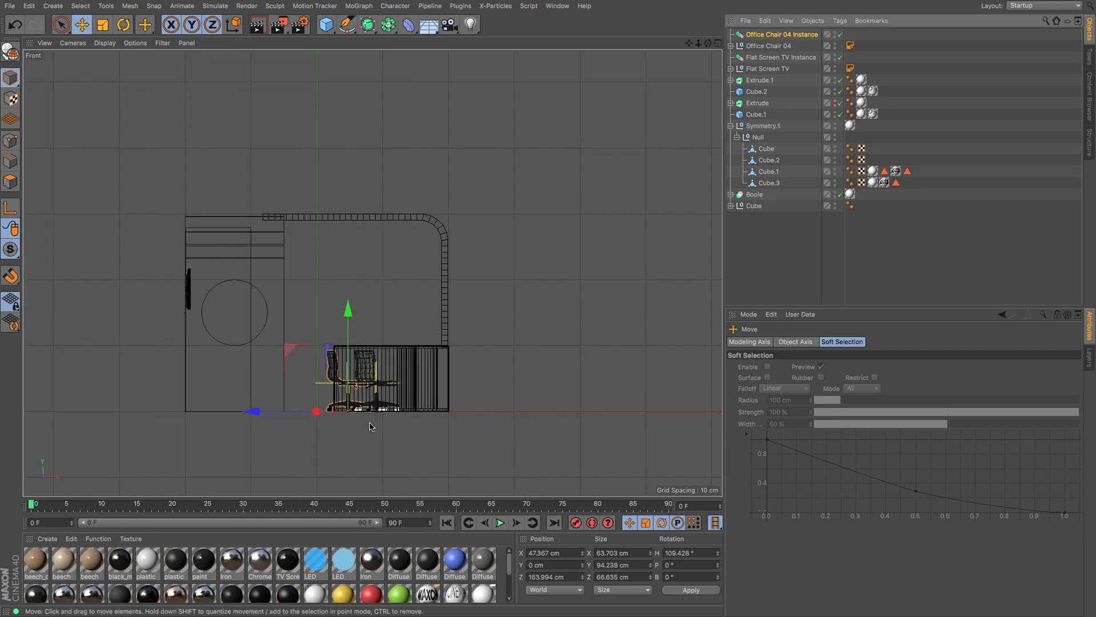
pyautogui.press('F1')
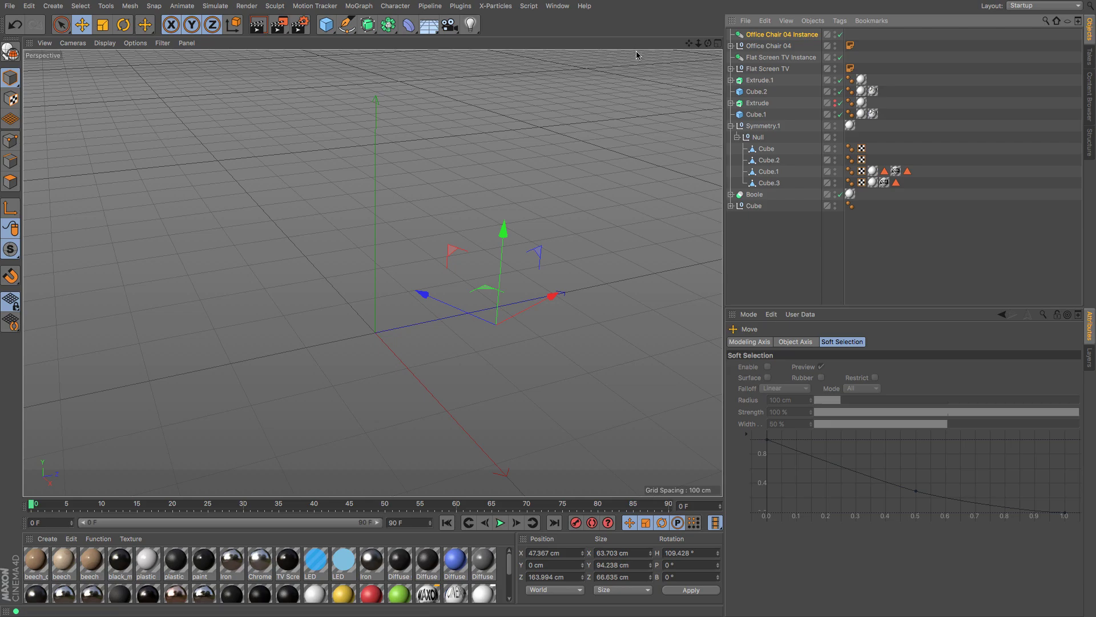
pyautogui.moveTo(689, 45)
pyautogui.mouseDown()
pyautogui.moveTo(705, 45)
pyautogui.moveTo(676, 47)
pyautogui.moveTo(705, 49)
pyautogui.moveTo(686, 48)
pyautogui.mouseUp()
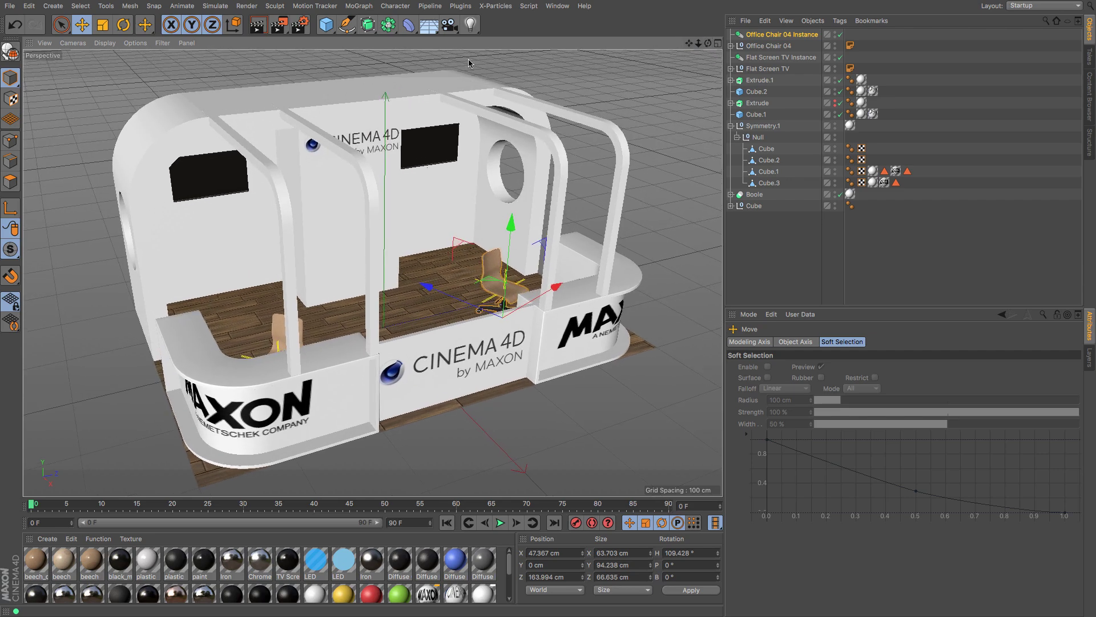
pyautogui.click(258, 26)
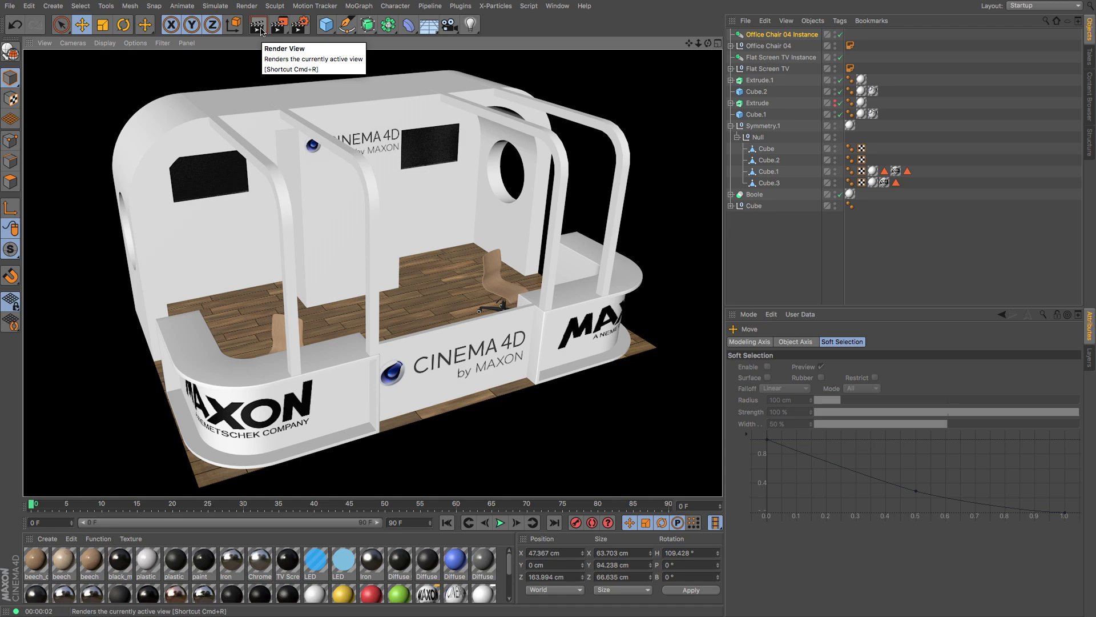
# Step: Add a Physical Sky with a Compositing tag that has Seen by Camera disabled, and render the view
pyautogui.click(429, 26)
pyautogui.click(544, 42)
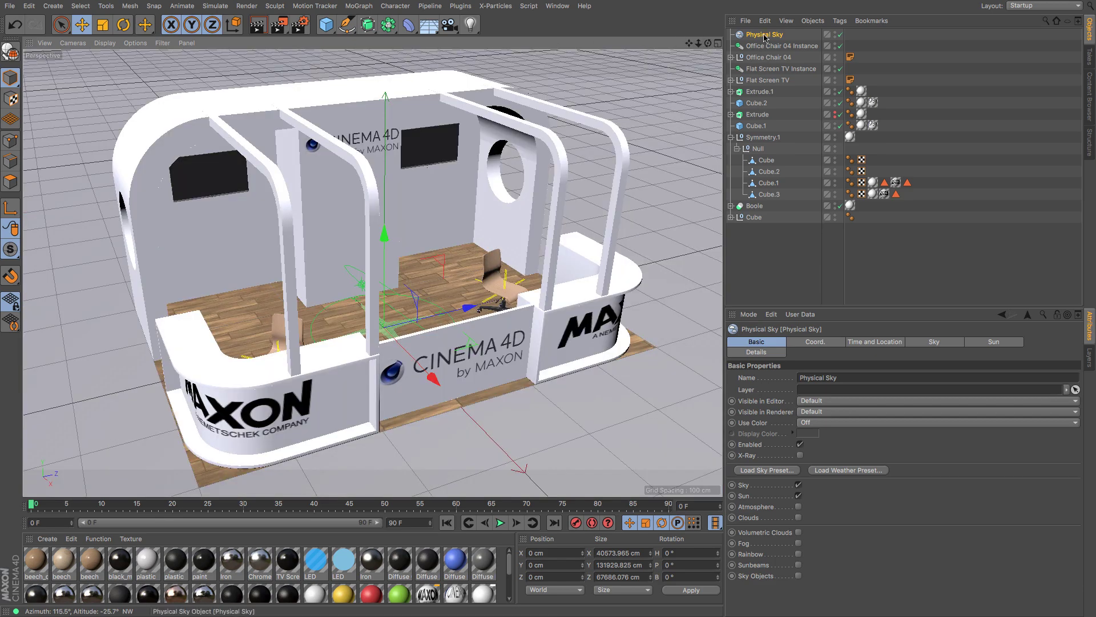
pyautogui.click(841, 21)
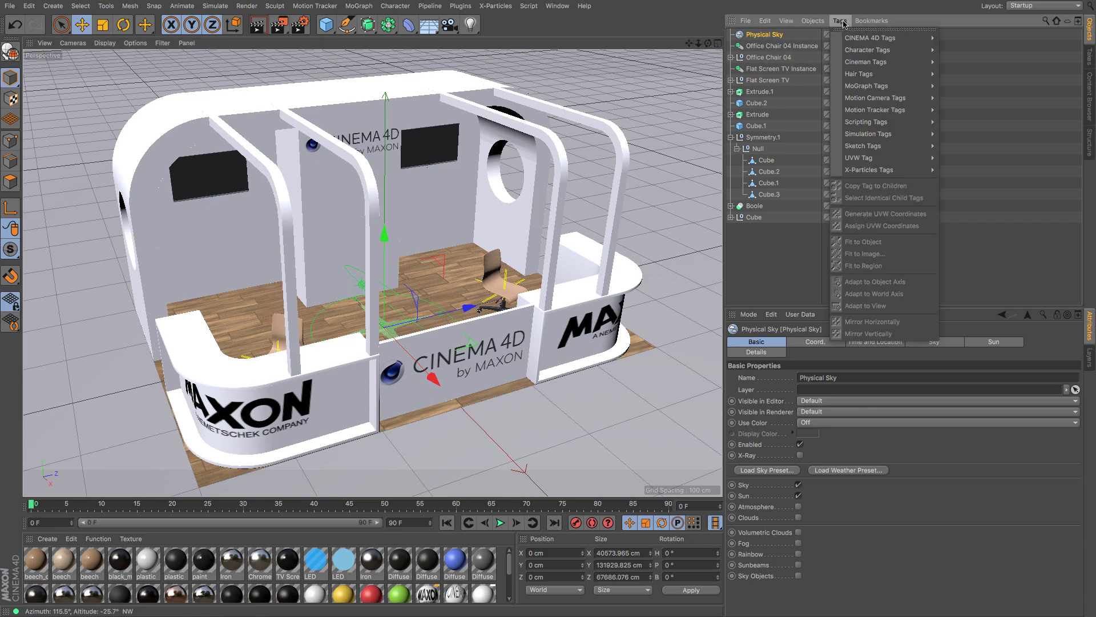
pyautogui.moveTo(863, 38)
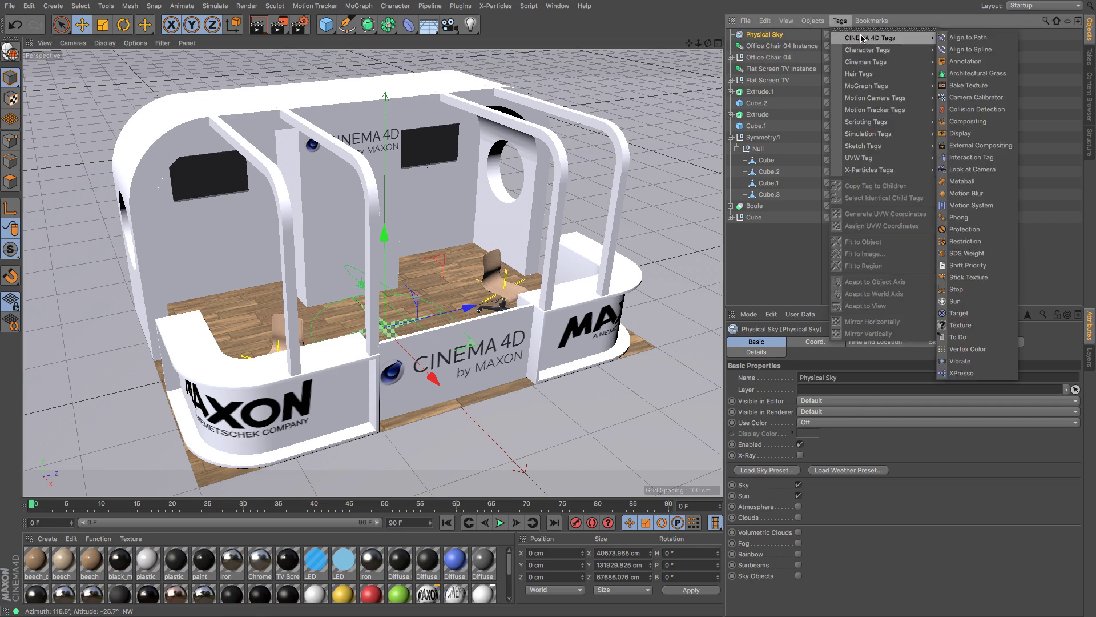
pyautogui.click(969, 122)
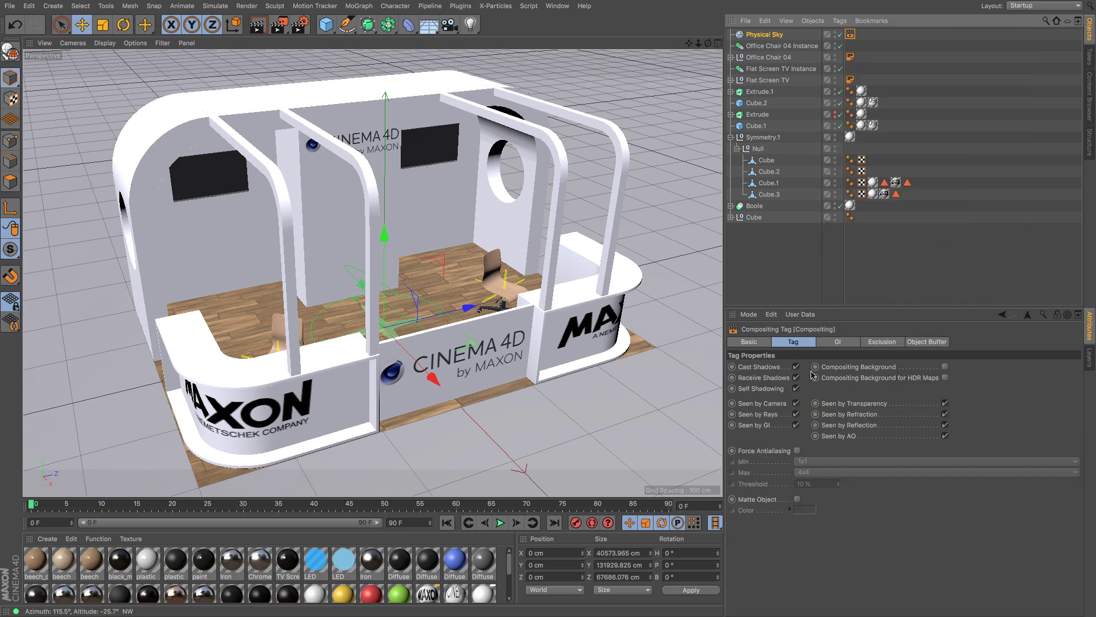
pyautogui.click(796, 403)
pyautogui.click(258, 25)
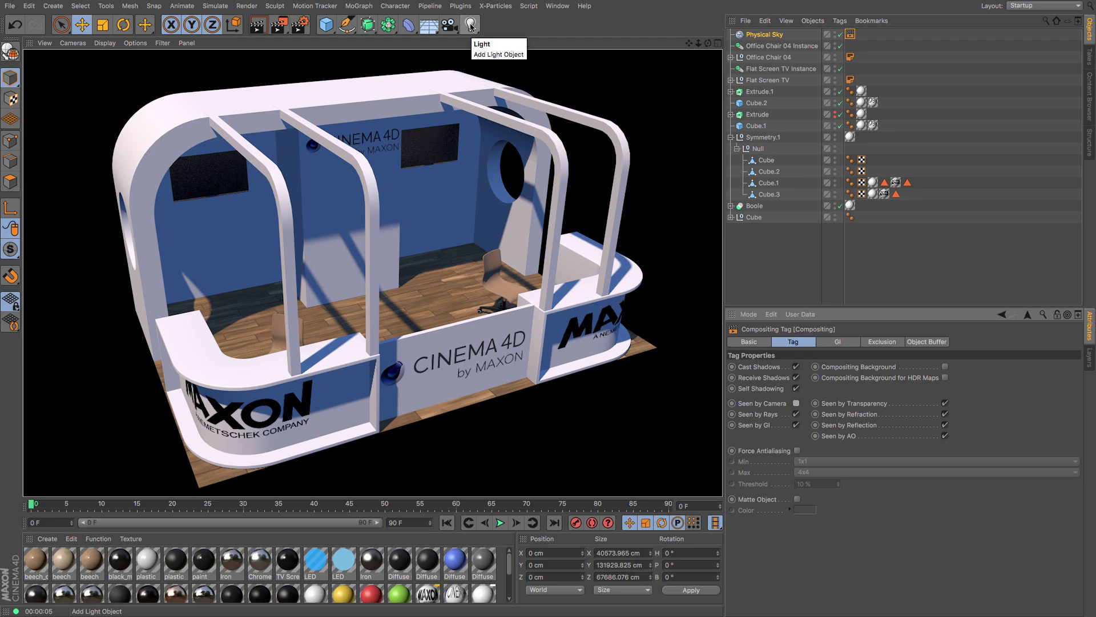
# Step: Add a Spot light, pitch it to -90° so it points down, and raise it to about 226 cm
pyautogui.moveTo(470, 27); pyautogui.dragTo(565, 42)
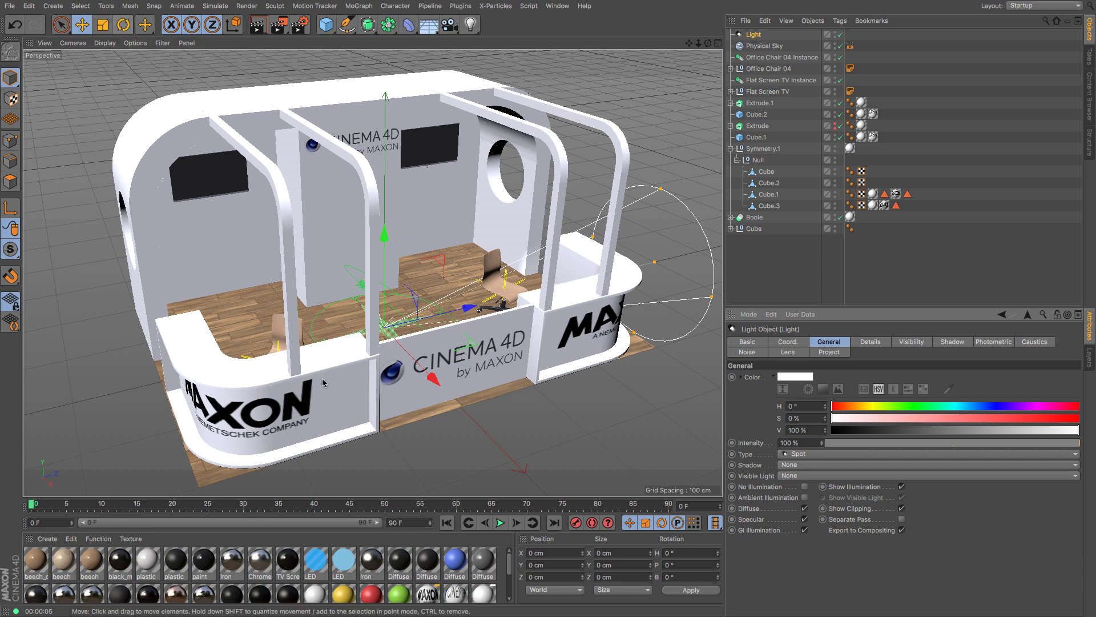
pyautogui.click(123, 24)
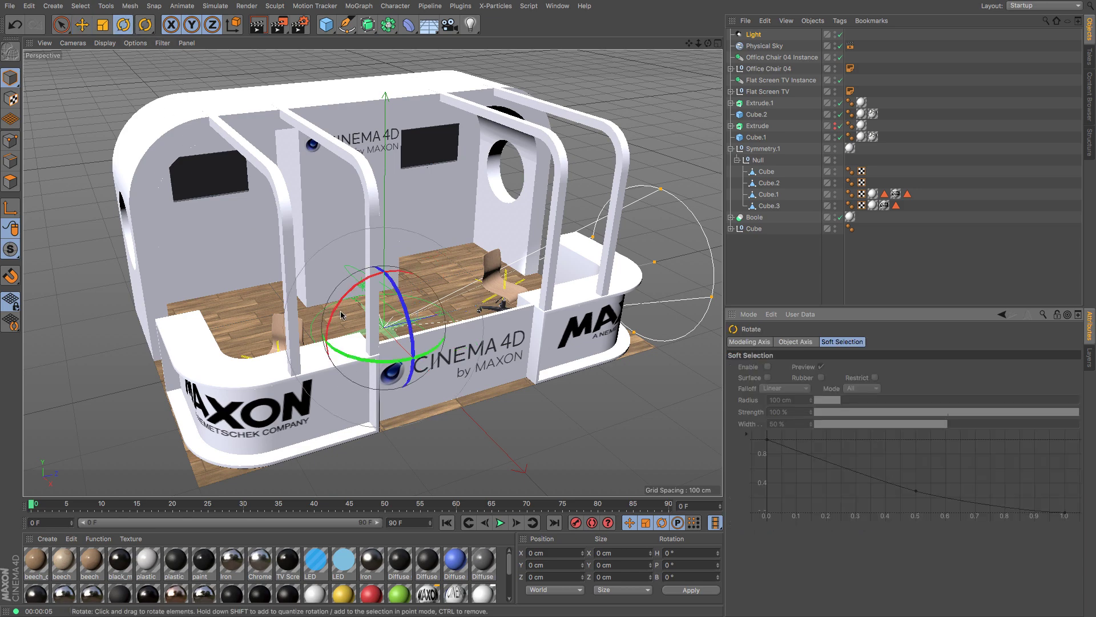
pyautogui.moveTo(343, 315); pyautogui.dragTo(332, 365)
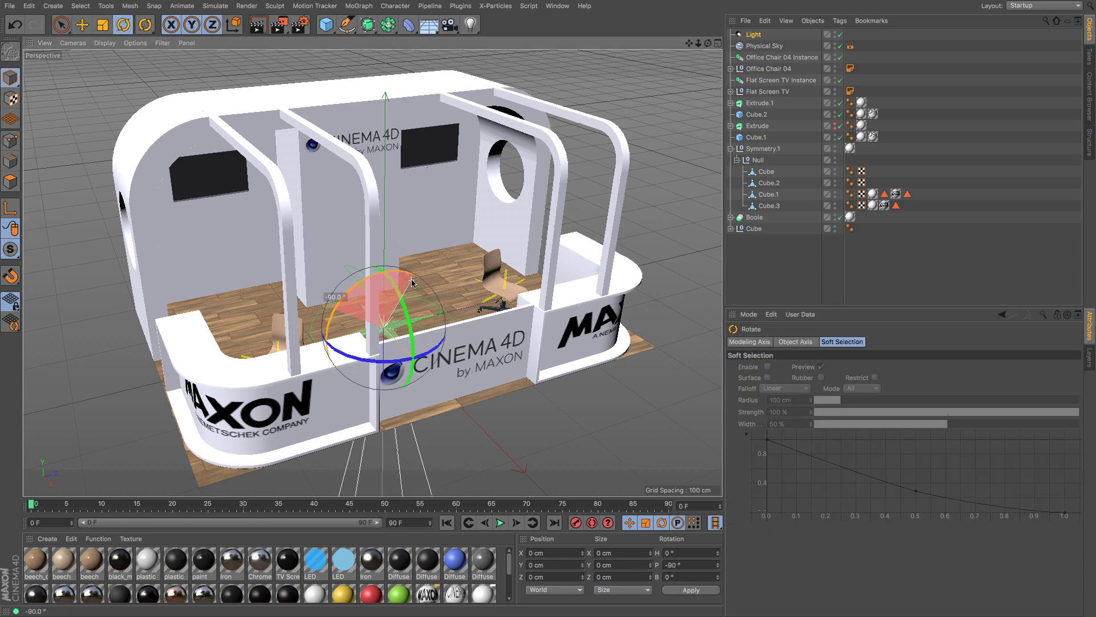
pyautogui.click(82, 24)
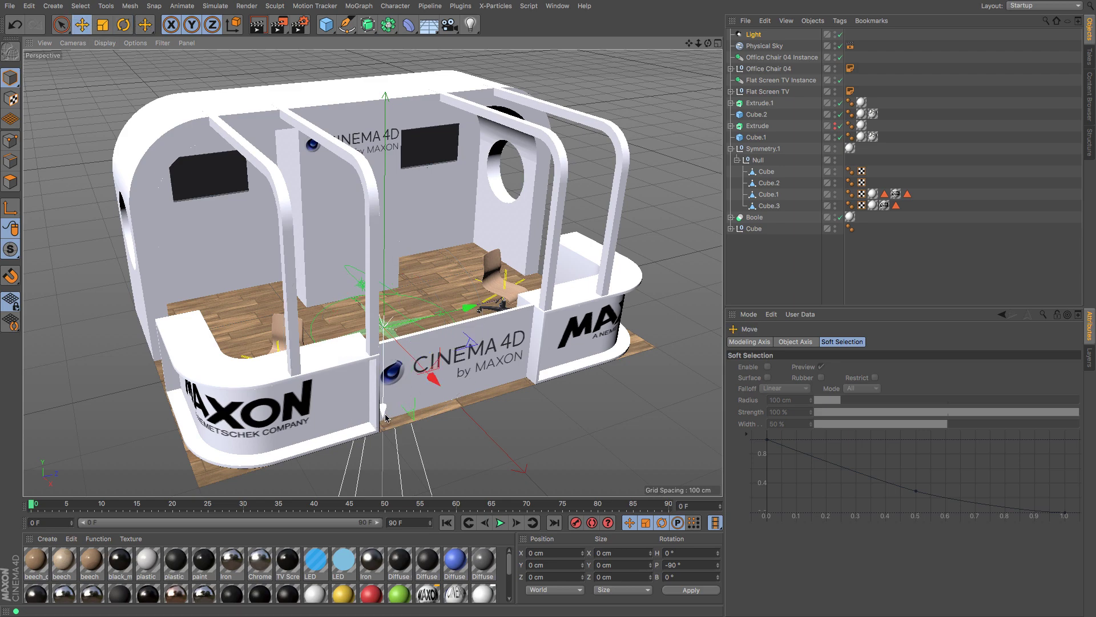
pyautogui.moveTo(390, 400); pyautogui.dragTo(394, 280)
# Step: Position the spot light under the booth roof at about X -114 cm, Y 275 cm and Z -164 cm
pyautogui.press('F4')
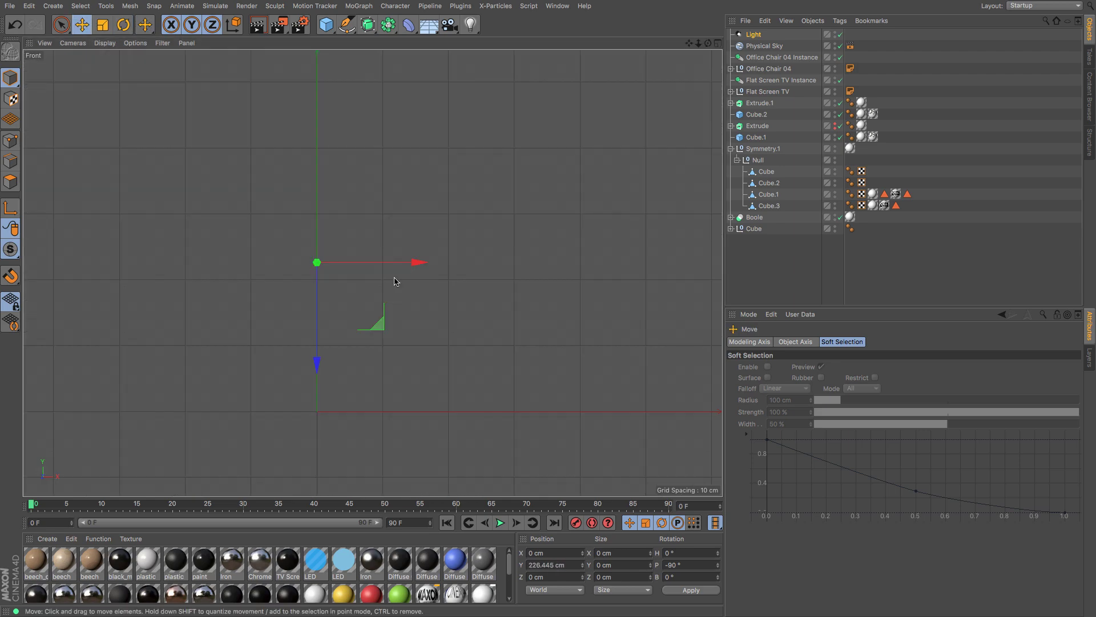
pyautogui.moveTo(376, 318); pyautogui.dragTo(302, 291)
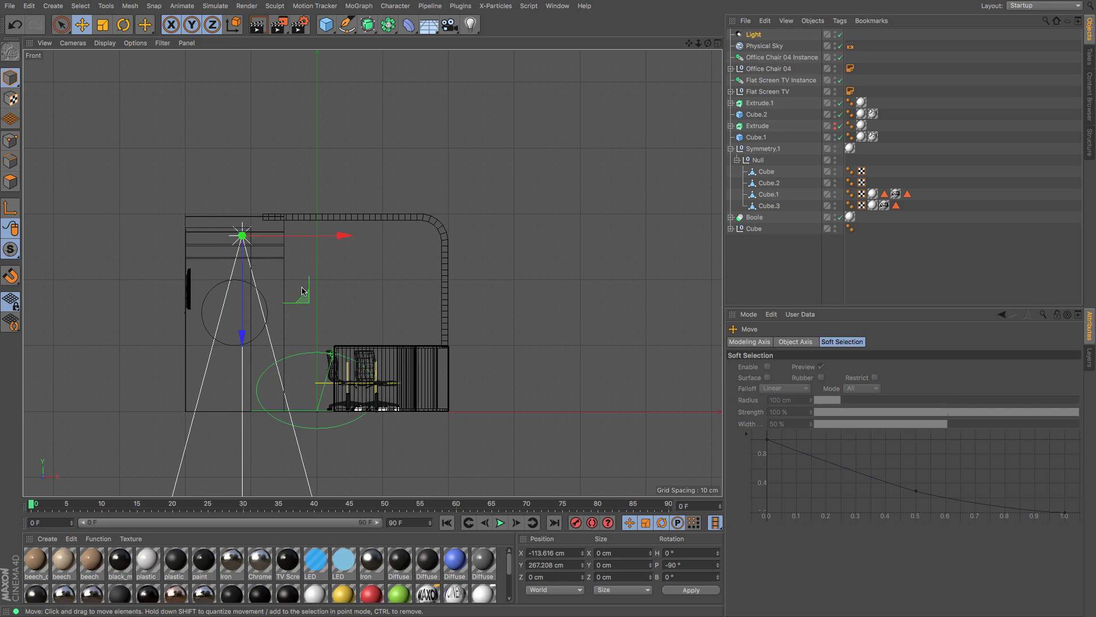
pyautogui.press('F3')
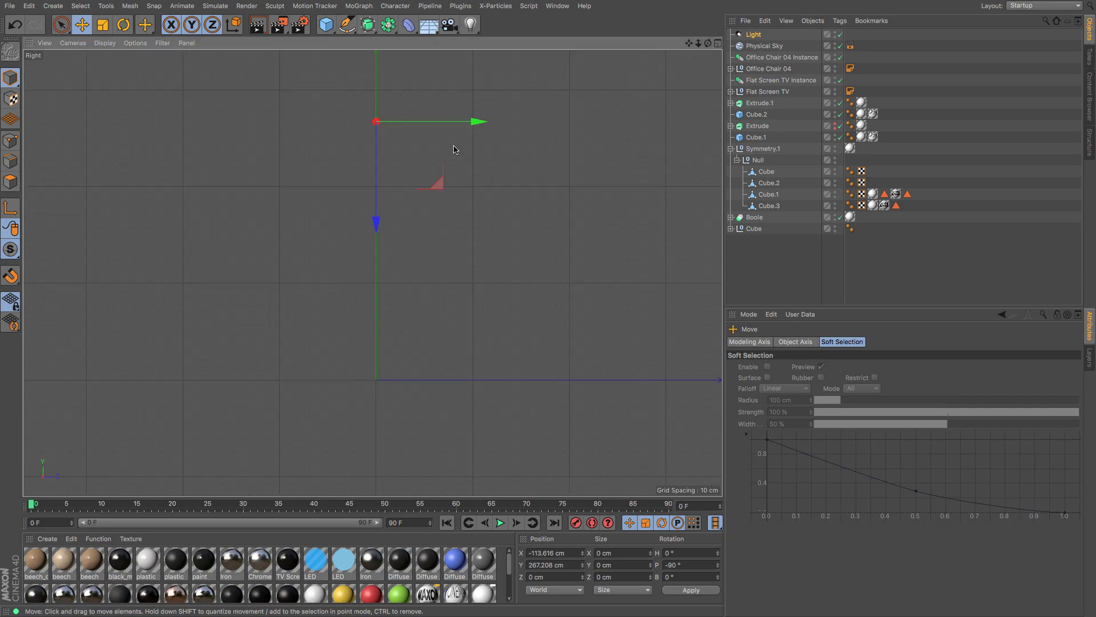
pyautogui.moveTo(466, 129); pyautogui.dragTo(293, 127)
pyautogui.moveTo(294, 183); pyautogui.dragTo(289, 172)
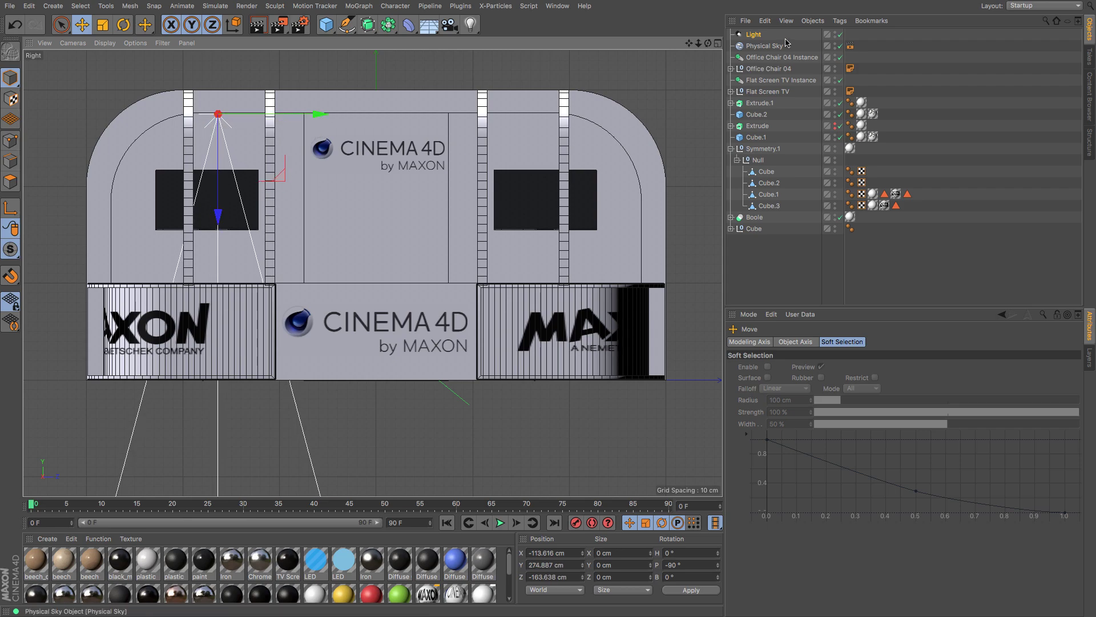
# Step: Duplicate the spot light and move the copy across the booth to about Z 157 cm
pyautogui.keyDown('ctrl'); pyautogui.moveTo(753, 38); pyautogui.dragTo(762, 33); pyautogui.keyUp('ctrl')
pyautogui.moveTo(320, 117); pyautogui.dragTo(635, 133)
pyautogui.press('F1')
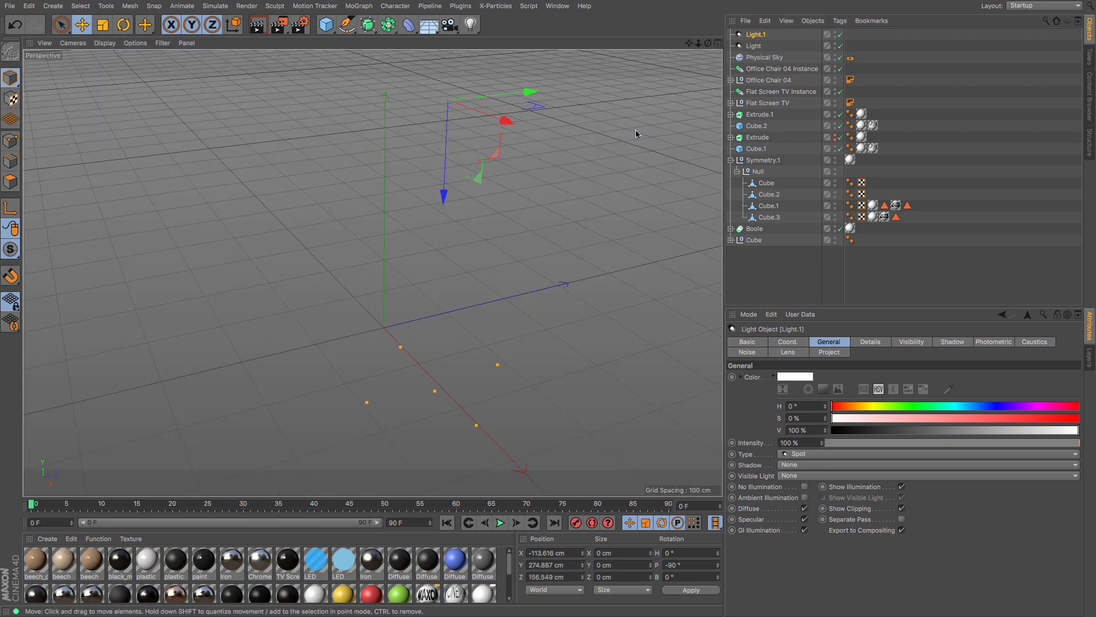
# Step: Set the shadow type of both spot lights to Raytraced (Hard) and render the view
pyautogui.keyDown('ctrl'); pyautogui.click(755, 47); pyautogui.keyUp('ctrl')
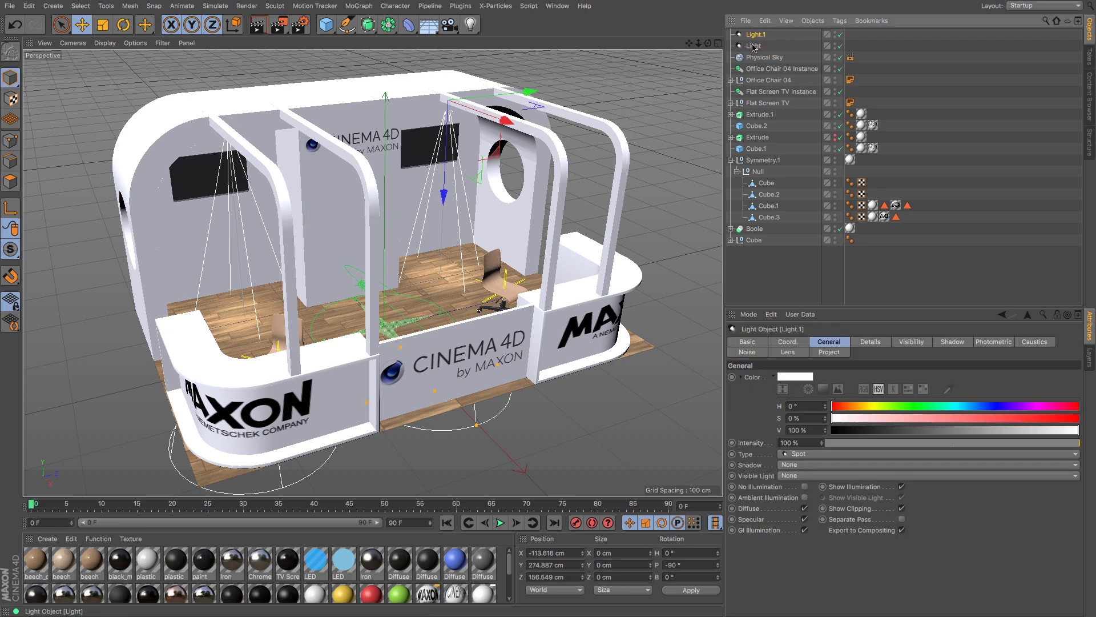
pyautogui.click(844, 464)
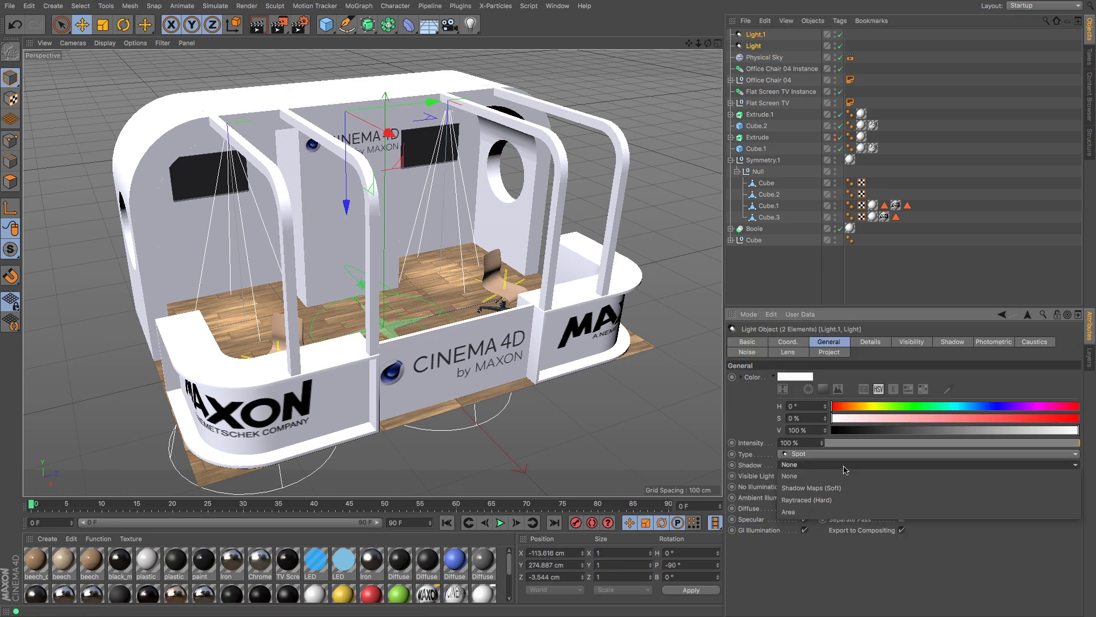
pyautogui.click(838, 500)
pyautogui.click(258, 27)
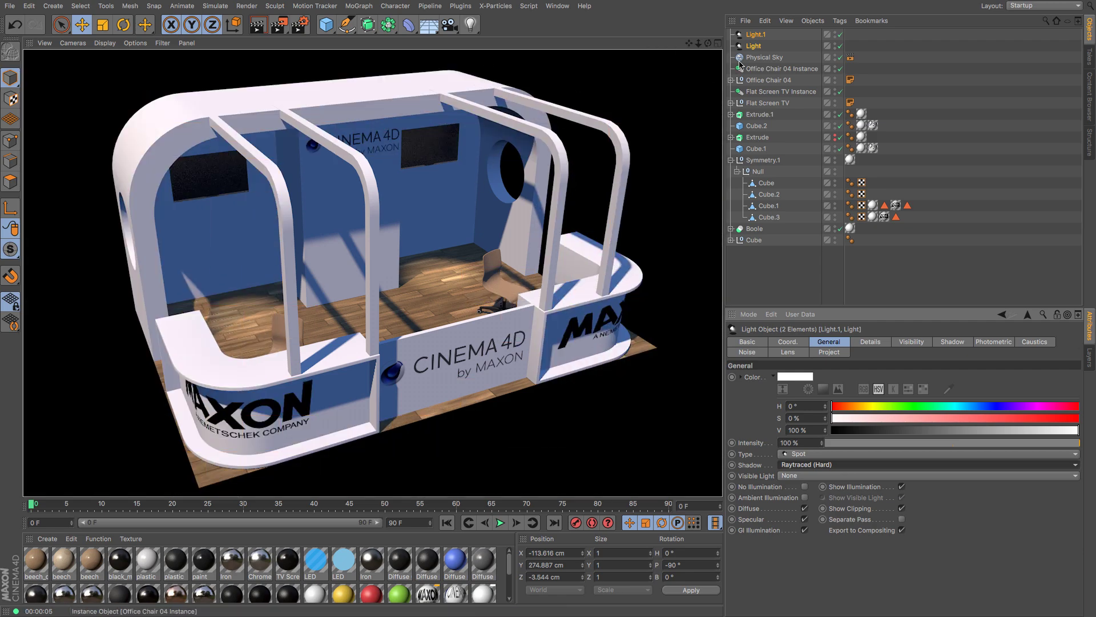
# Step: Tilt both spot lights toward the back wall to about -76° pitch, move them to about X -128 cm and Y 279 cm, and render the view
pyautogui.click(124, 25)
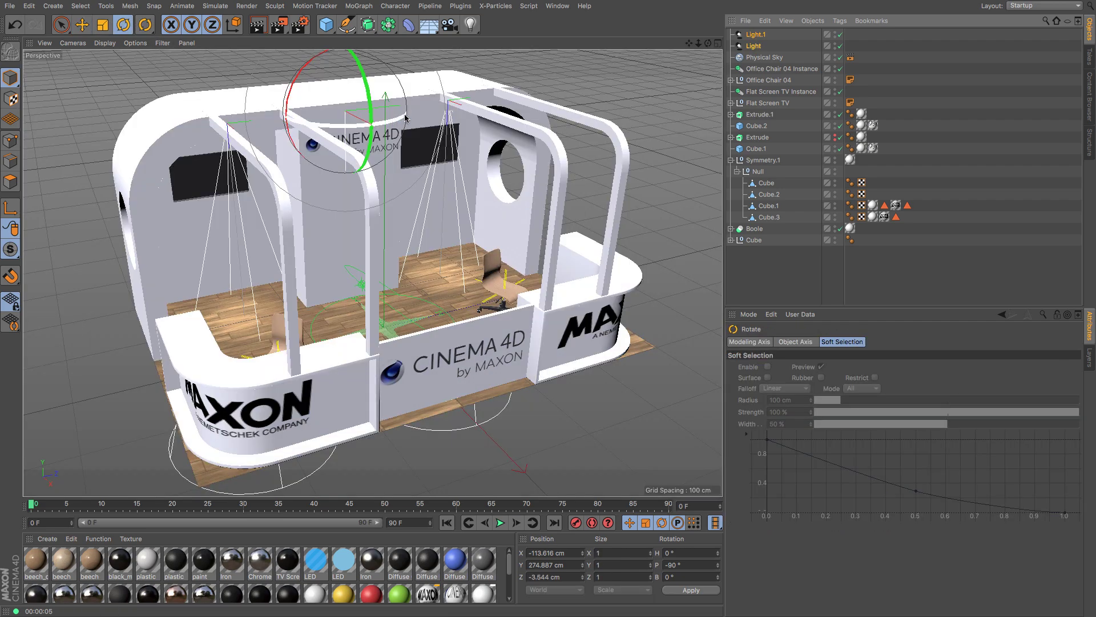
pyautogui.moveTo(368, 87); pyautogui.dragTo(370, 94)
pyautogui.moveTo(370, 105); pyautogui.dragTo(371, 120)
pyautogui.click(81, 24)
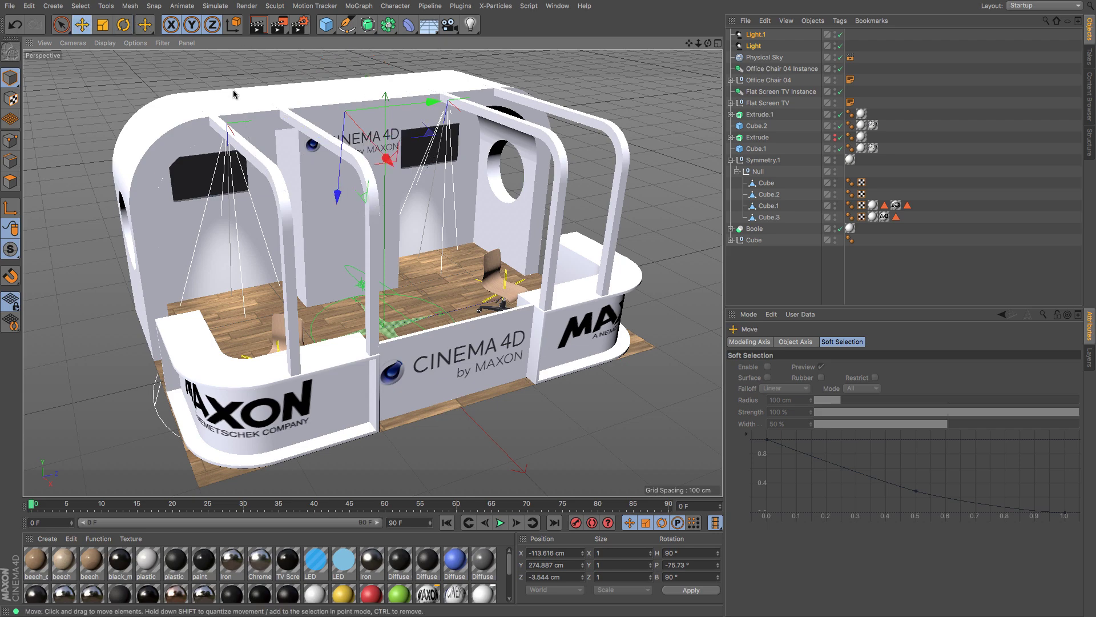
pyautogui.moveTo(392, 170); pyautogui.dragTo(385, 160)
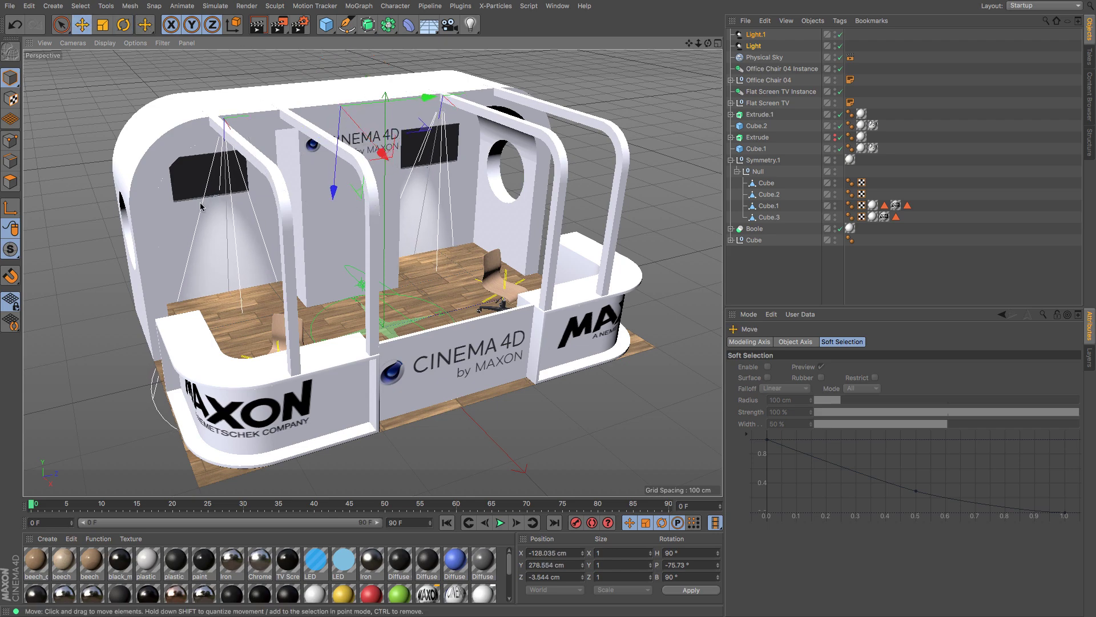
pyautogui.click(256, 26)
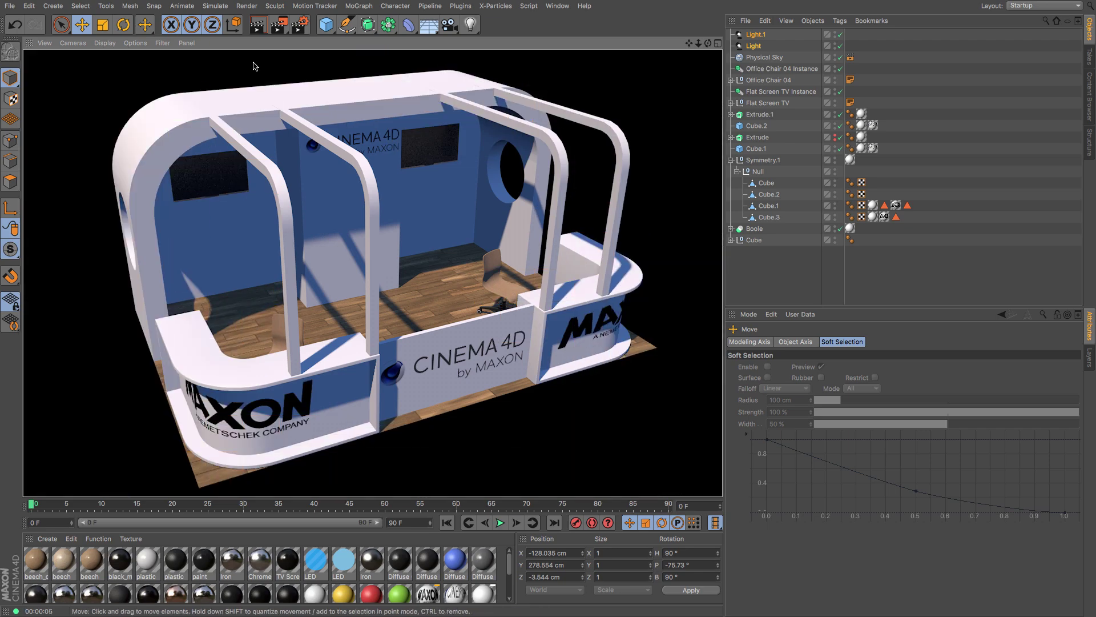
# Step: Lower both spot lights to about X -130 cm and Y 271 cm, and render the perspective view again
pyautogui.click(764, 36)
pyautogui.keyDown('shift'); pyautogui.click(758, 46); pyautogui.keyUp('shift')
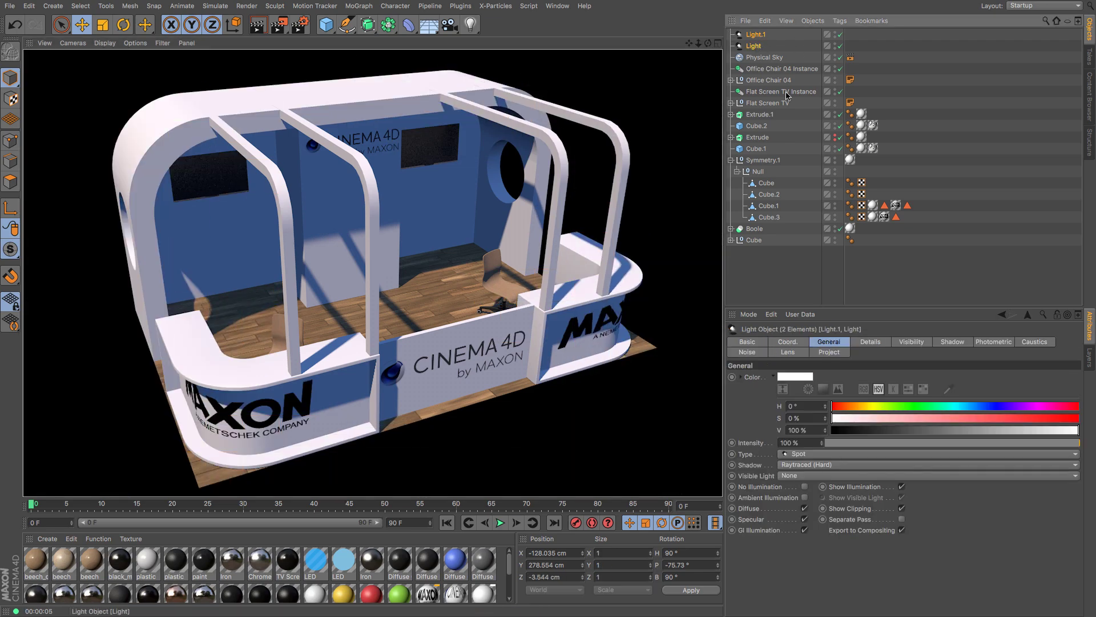
pyautogui.press('F3')
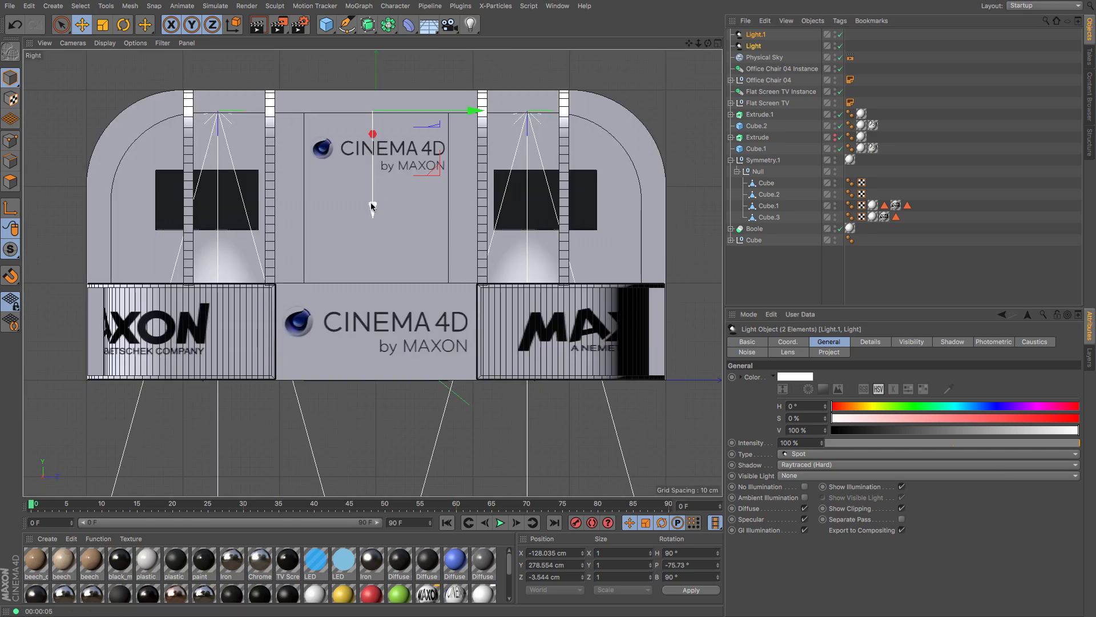
pyautogui.moveTo(371, 205); pyautogui.dragTo(372, 211)
pyautogui.press('F1')
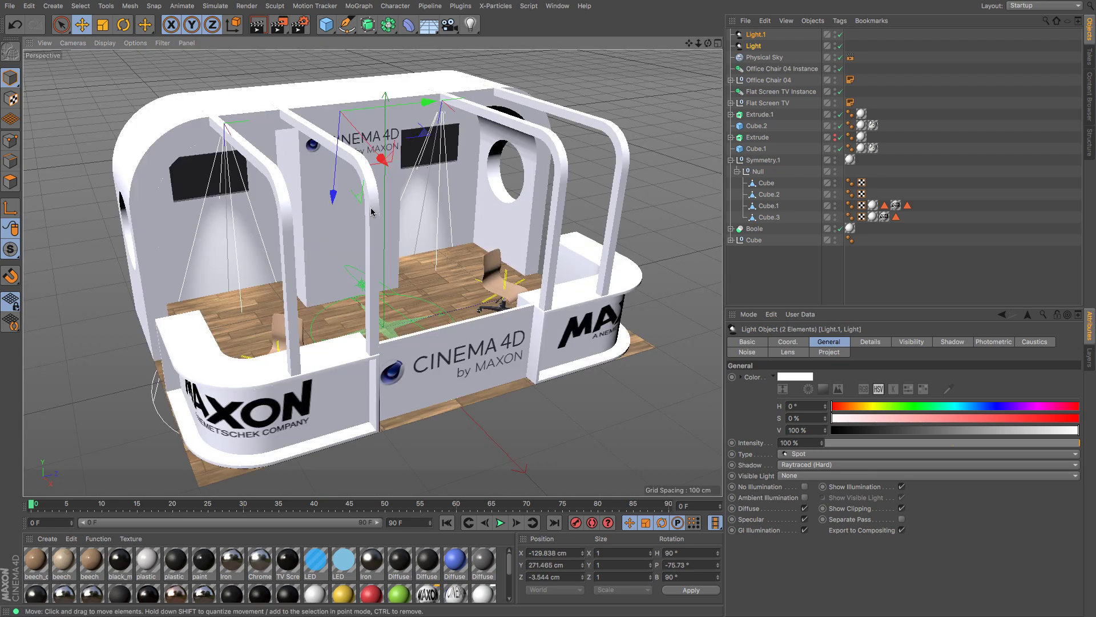
pyautogui.click(259, 25)
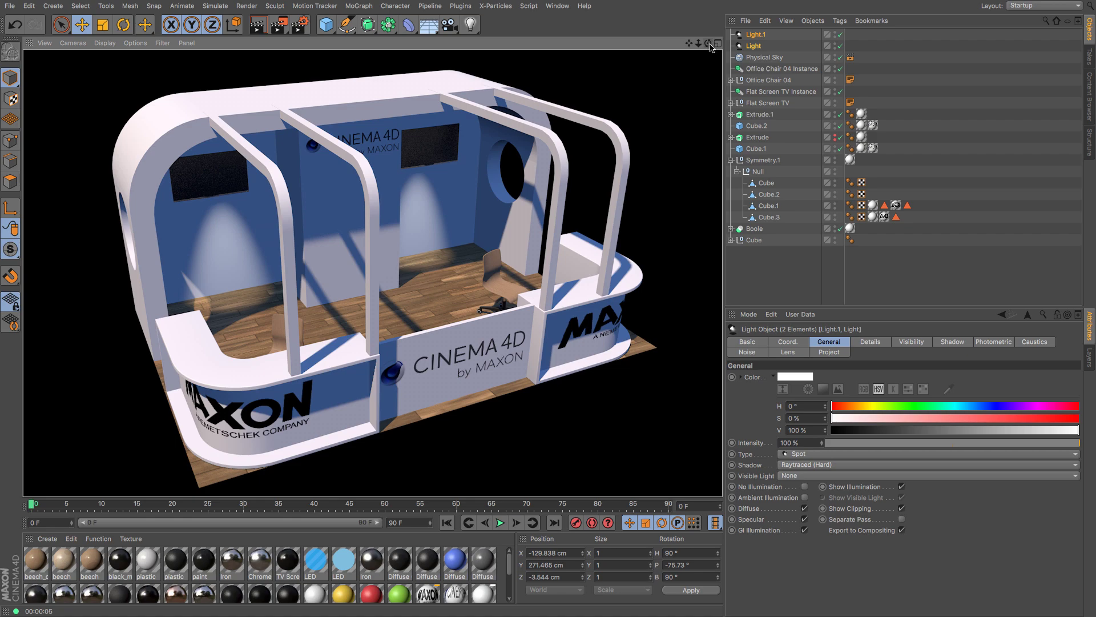
# Step: Select the counter object Cube.3 and switch to polygon editing mode
pyautogui.moveTo(708, 44); pyautogui.dragTo(721, 31)
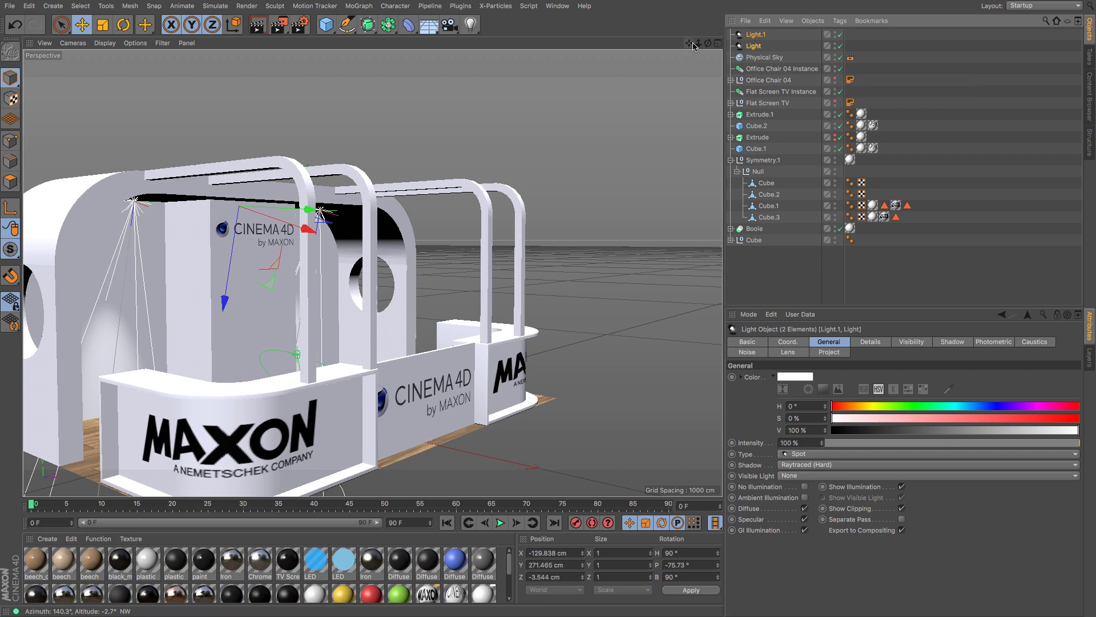
pyautogui.moveTo(689, 44); pyautogui.dragTo(660, 326)
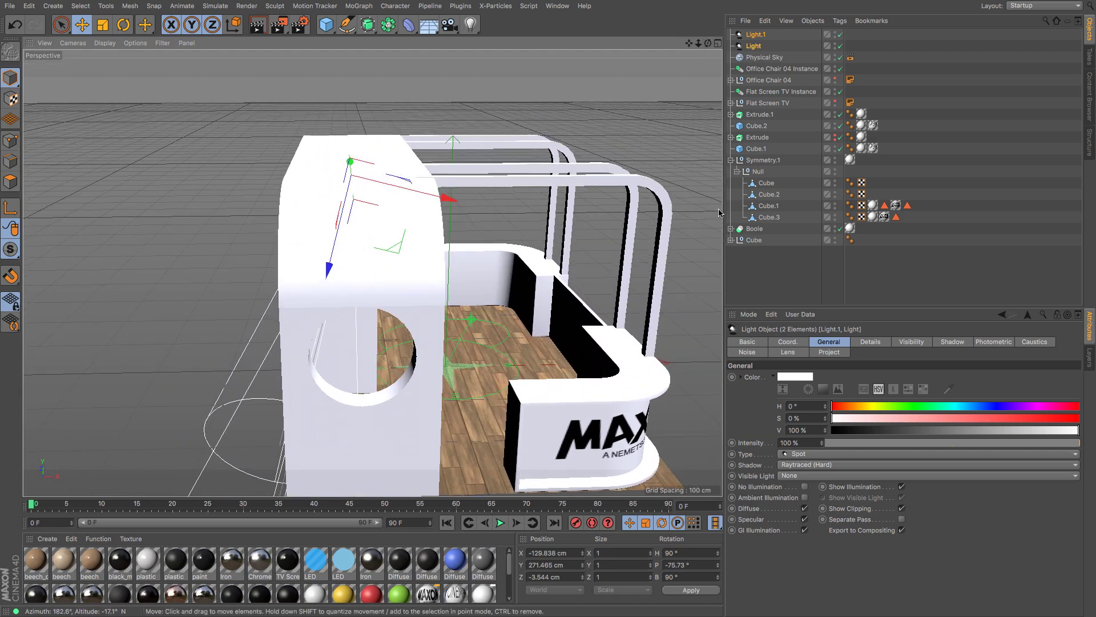
pyautogui.click(764, 183)
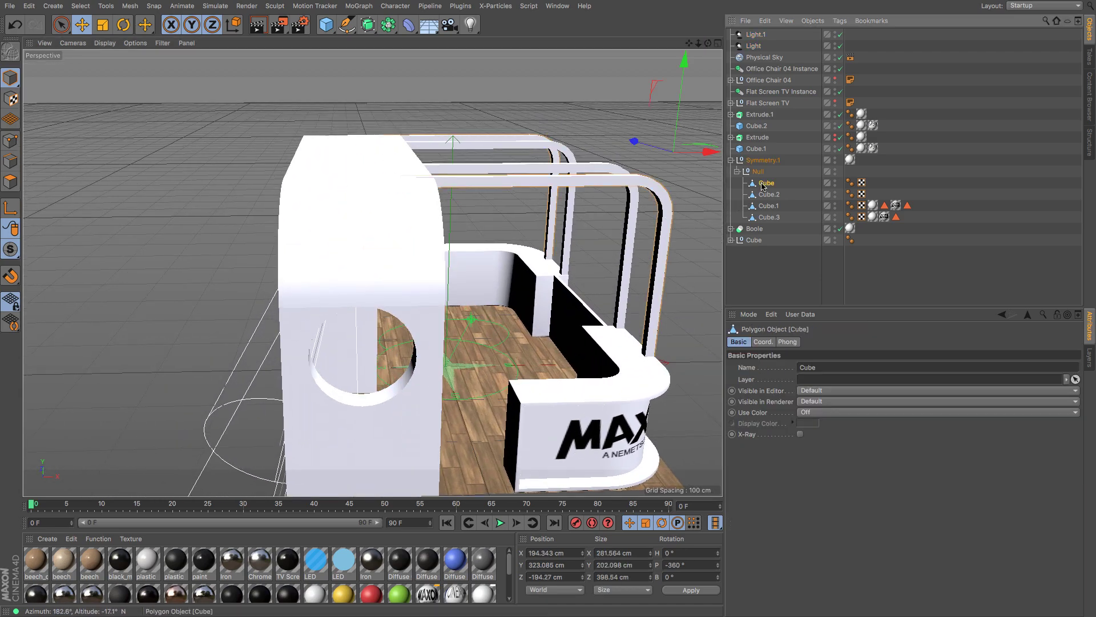
pyautogui.click(768, 216)
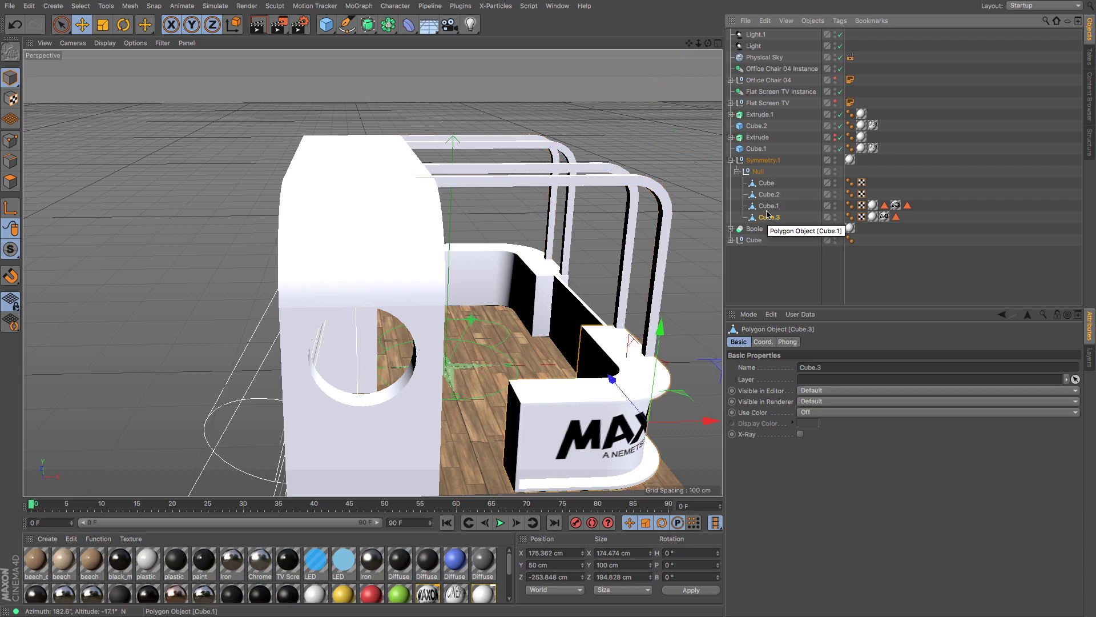
pyautogui.click(10, 181)
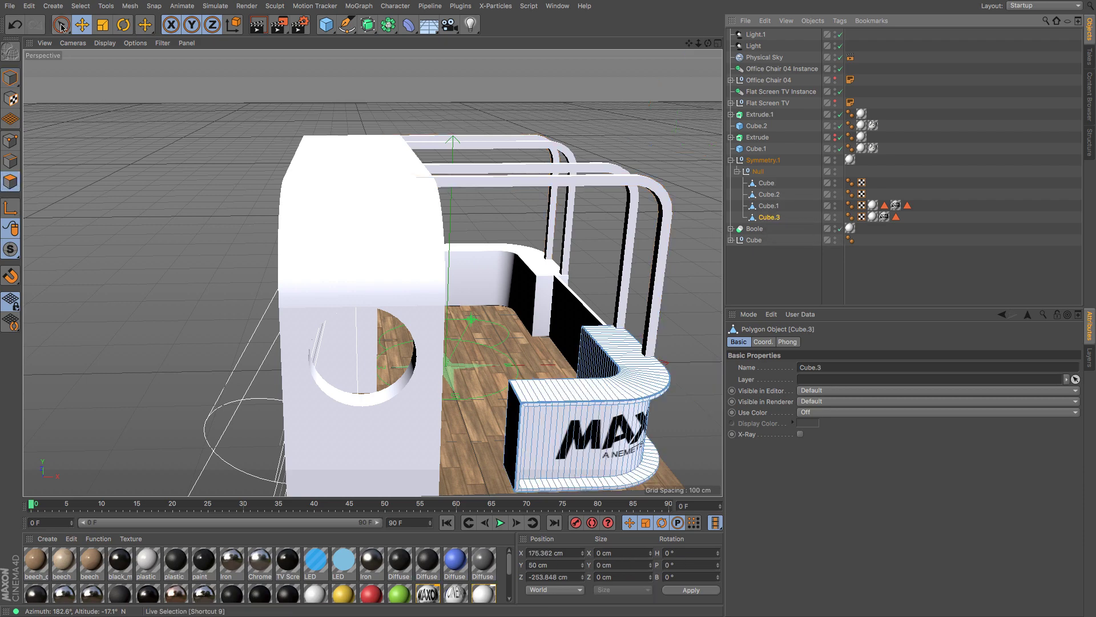
# Step: Create a new material with Color and Reflectance off and a blue Luminance of hue 241°, saturation 100% and brightness 500%
pyautogui.doubleClick(506, 560)
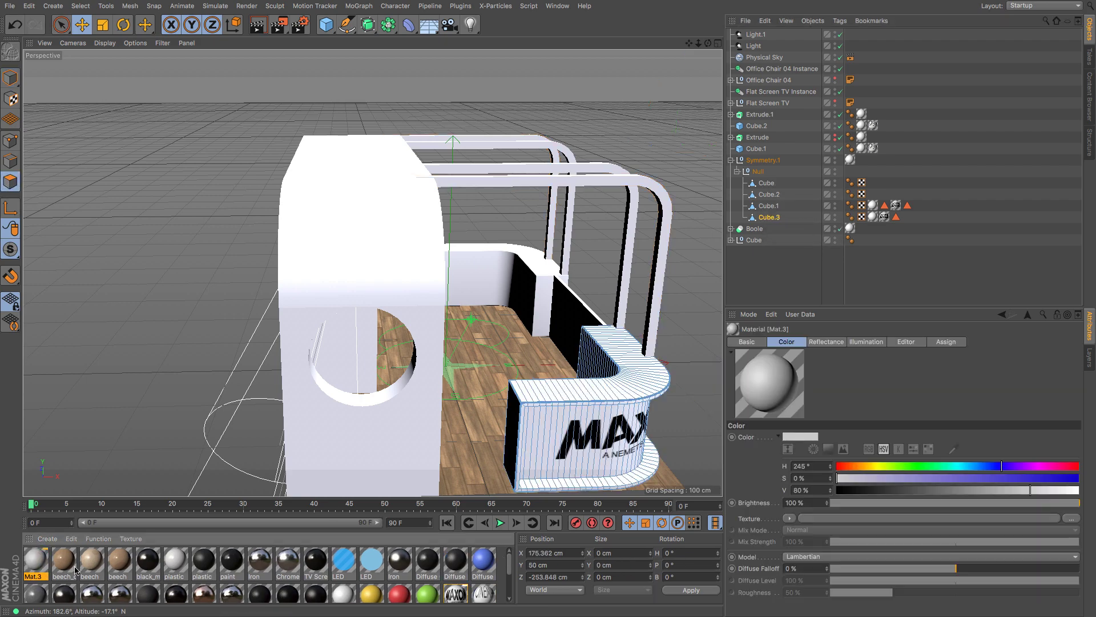
pyautogui.doubleClick(33, 563)
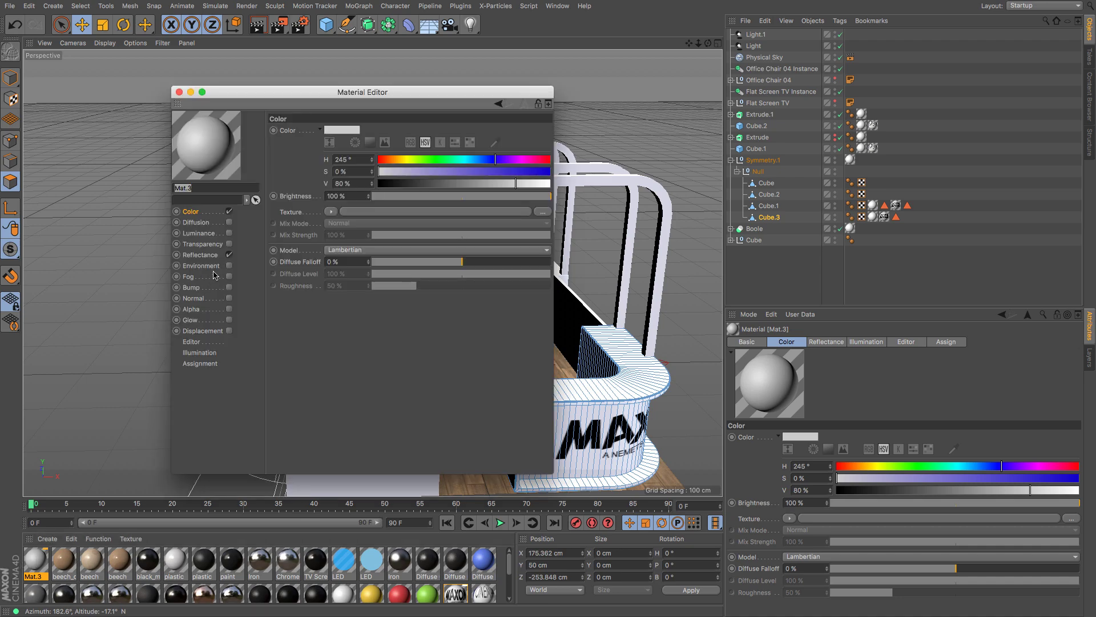
pyautogui.click(229, 256)
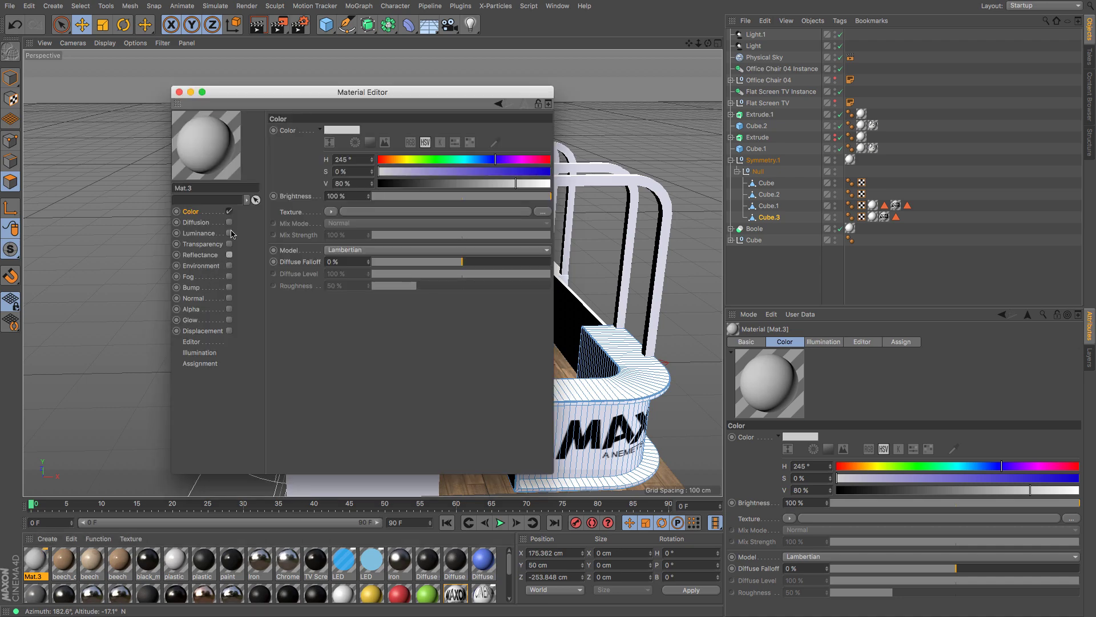
pyautogui.click(229, 212)
pyautogui.click(229, 233)
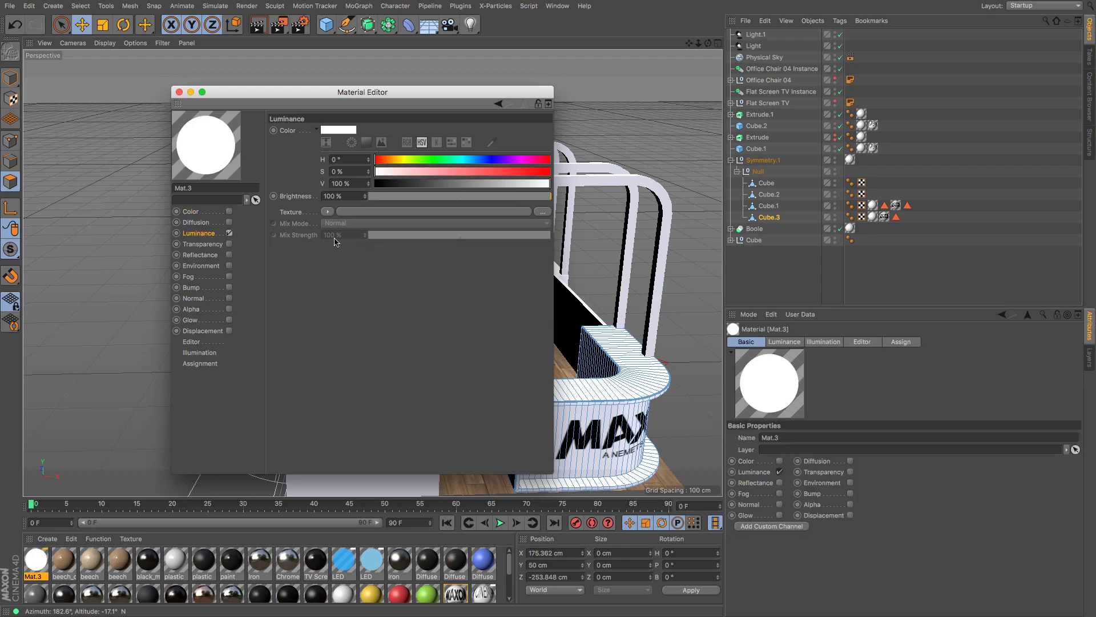
pyautogui.click(492, 161)
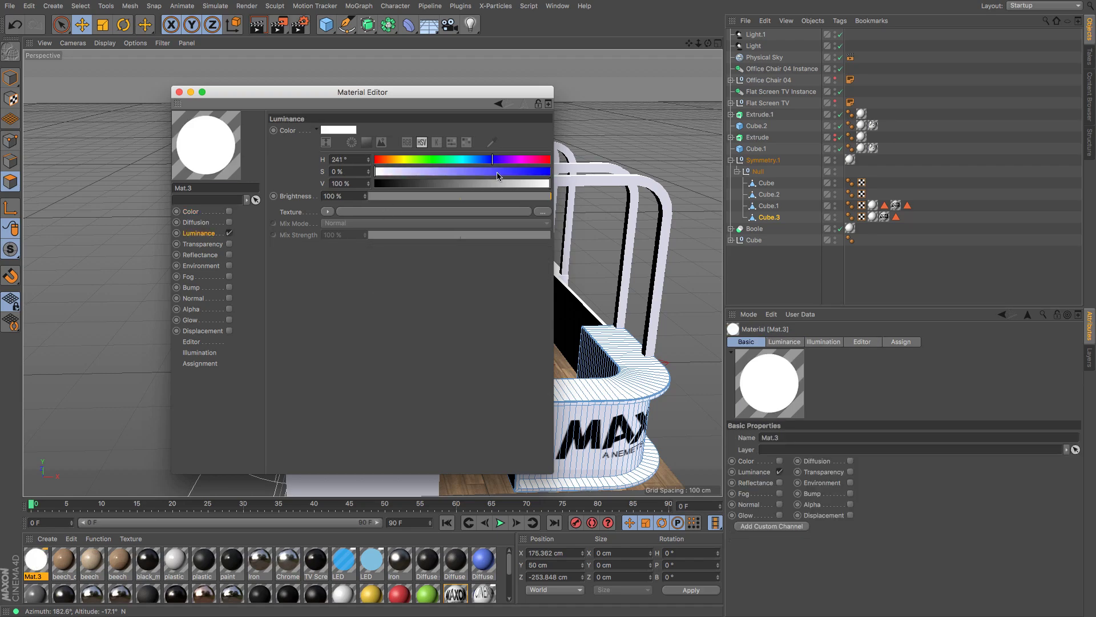
pyautogui.moveTo(496, 172); pyautogui.dragTo(549, 171)
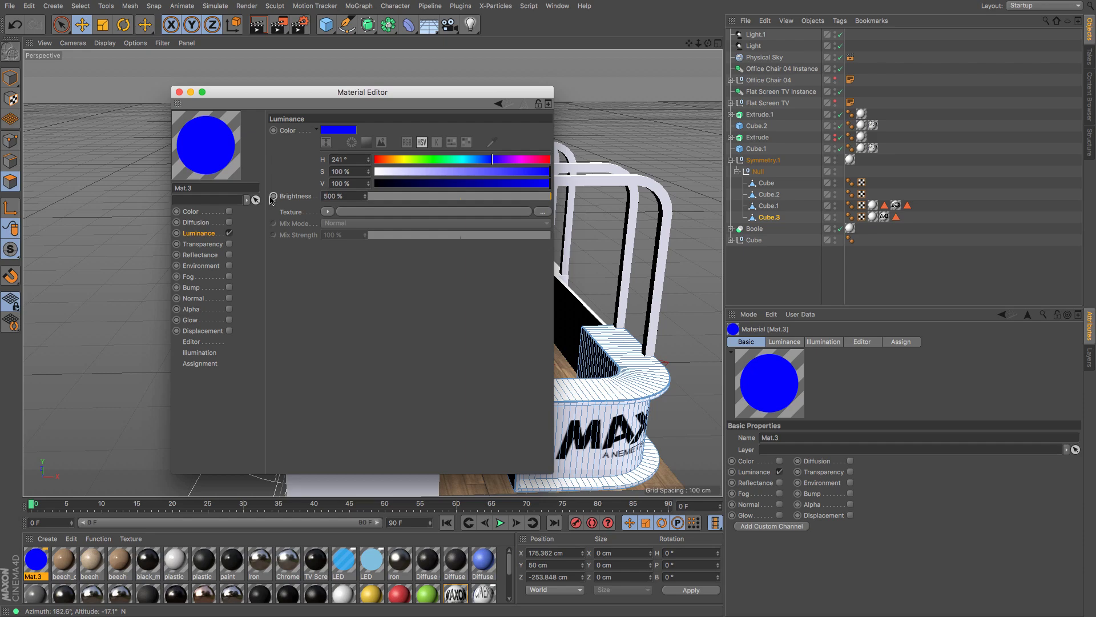
pyautogui.click(178, 92)
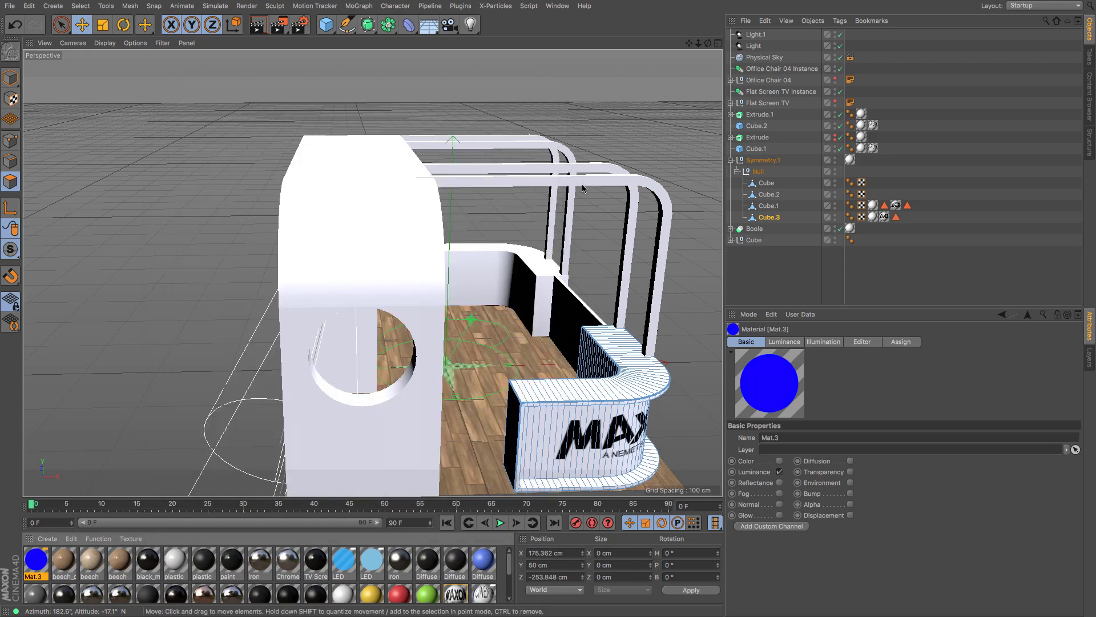
# Step: Select the underside polygons of the countertop overhang on Cube.3 and apply the blue luminous material Mat.3 to them
pyautogui.moveTo(708, 43); pyautogui.dragTo(640, 77)
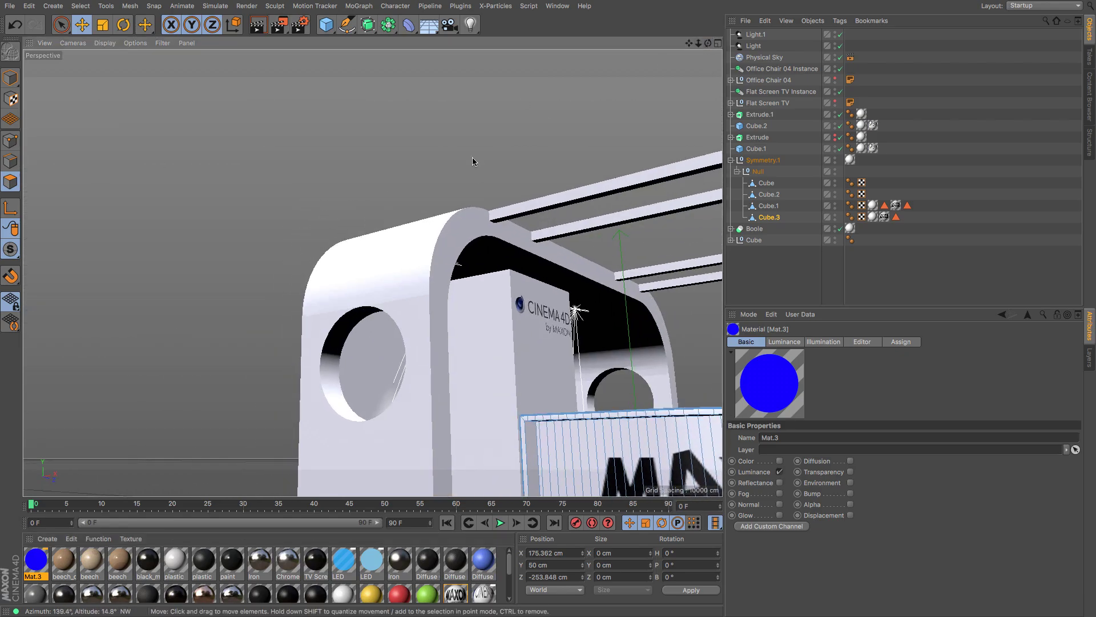
pyautogui.moveTo(689, 44); pyautogui.dragTo(411, 8)
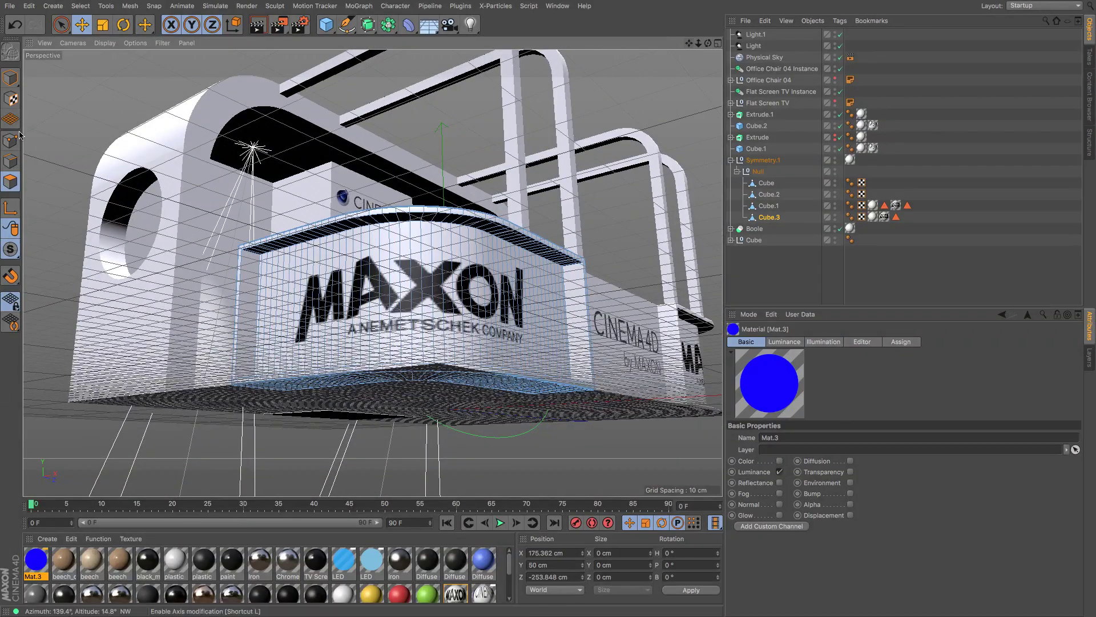
pyautogui.click(769, 217)
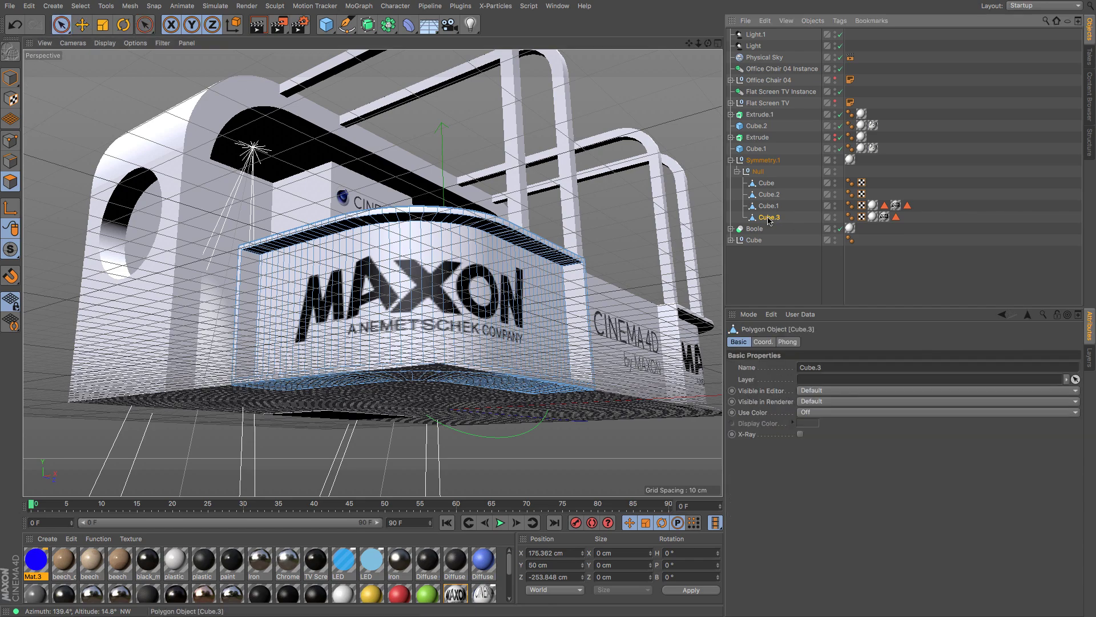
pyautogui.scroll(5, 484, 260)
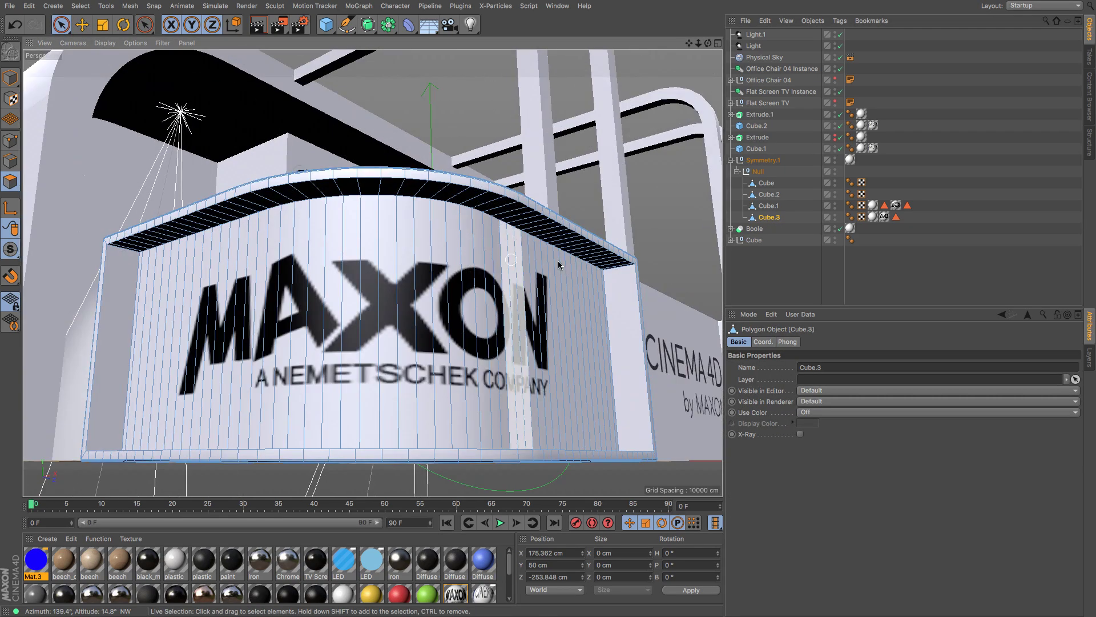
pyautogui.moveTo(611, 266)
pyautogui.mouseDown()
pyautogui.moveTo(462, 200)
pyautogui.moveTo(303, 204)
pyautogui.moveTo(139, 243)
pyautogui.moveTo(274, 205)
pyautogui.moveTo(308, 211)
pyautogui.moveTo(433, 292)
pyautogui.moveTo(500, 292)
pyautogui.moveTo(337, 291)
pyautogui.moveTo(118, 312)
pyautogui.moveTo(225, 324)
pyautogui.mouseUp()
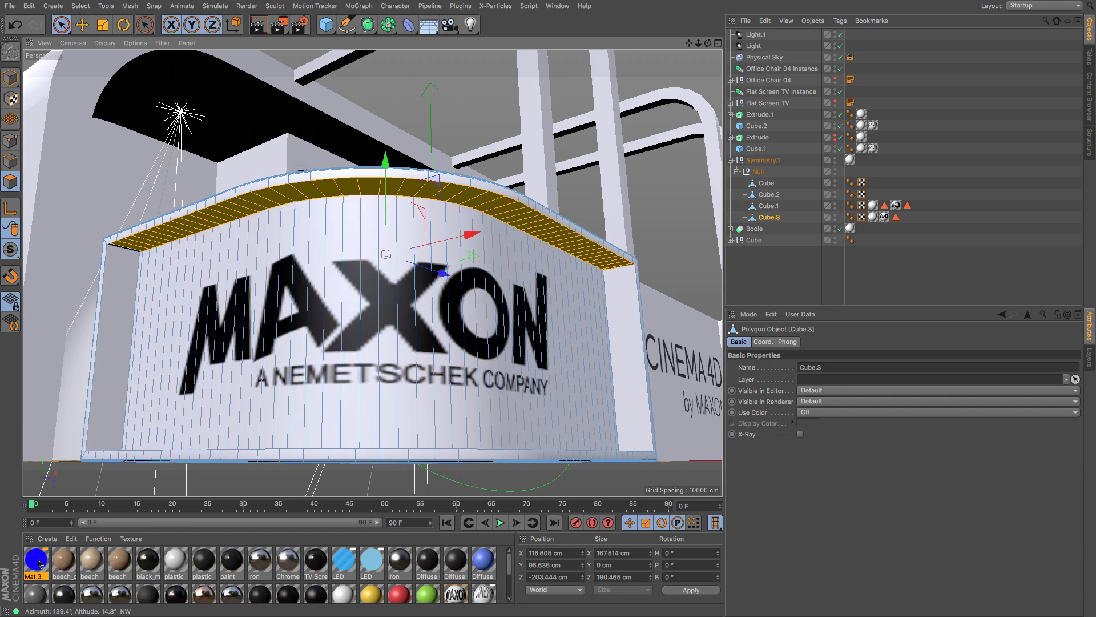
pyautogui.moveTo(38, 560); pyautogui.dragTo(173, 234)
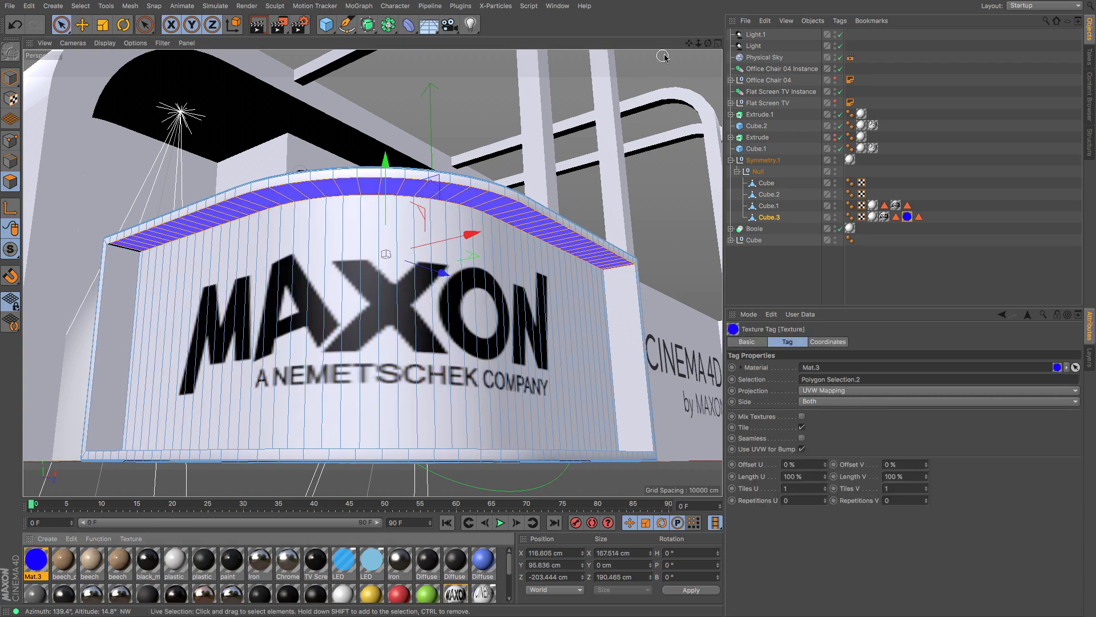
# Step: Select only the underside polygons of the countertop overhang on Cube.1 and apply the blue luminous material Mat.3 to them
pyautogui.moveTo(689, 44); pyautogui.dragTo(225, 3)
pyautogui.click(762, 205)
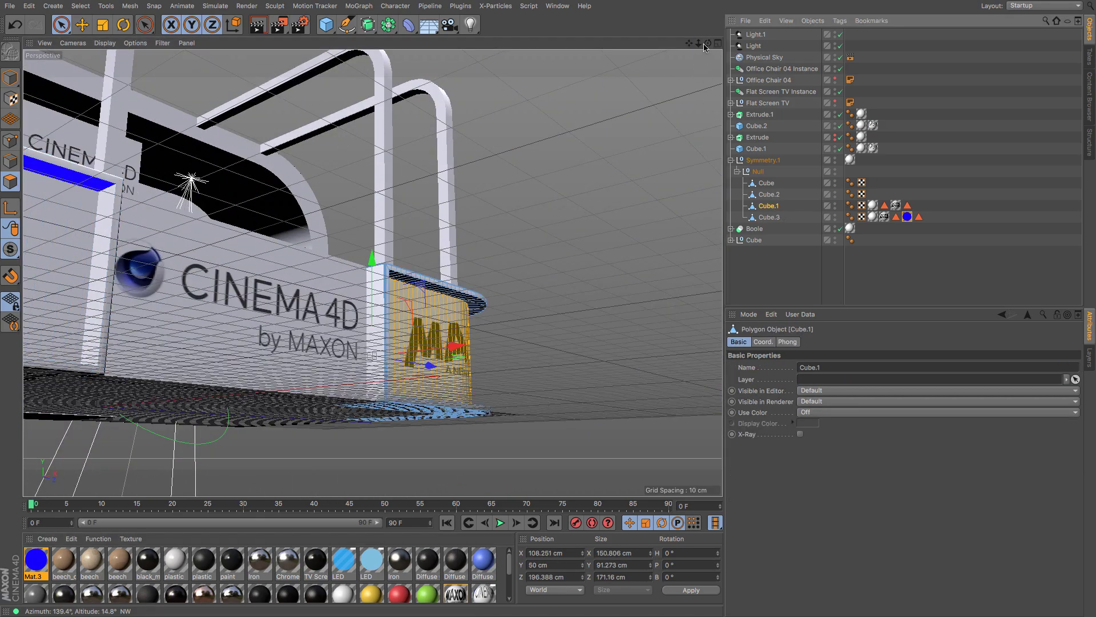
pyautogui.moveTo(708, 43); pyautogui.dragTo(474, 20)
pyautogui.moveTo(372, 272); pyautogui.dragTo(72, 196)
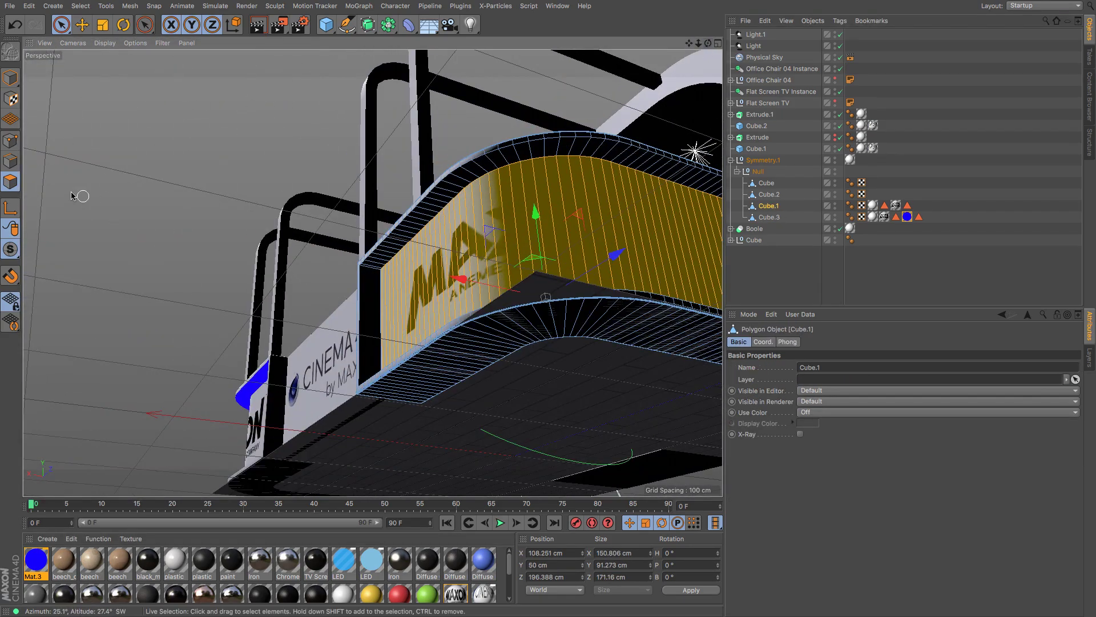
pyautogui.click(62, 27)
pyautogui.moveTo(374, 264)
pyautogui.mouseDown()
pyautogui.moveTo(477, 217)
pyautogui.moveTo(429, 209)
pyautogui.moveTo(456, 188)
pyautogui.moveTo(531, 165)
pyautogui.moveTo(588, 165)
pyautogui.moveTo(528, 155)
pyautogui.moveTo(579, 150)
pyautogui.moveTo(631, 163)
pyautogui.mouseUp()
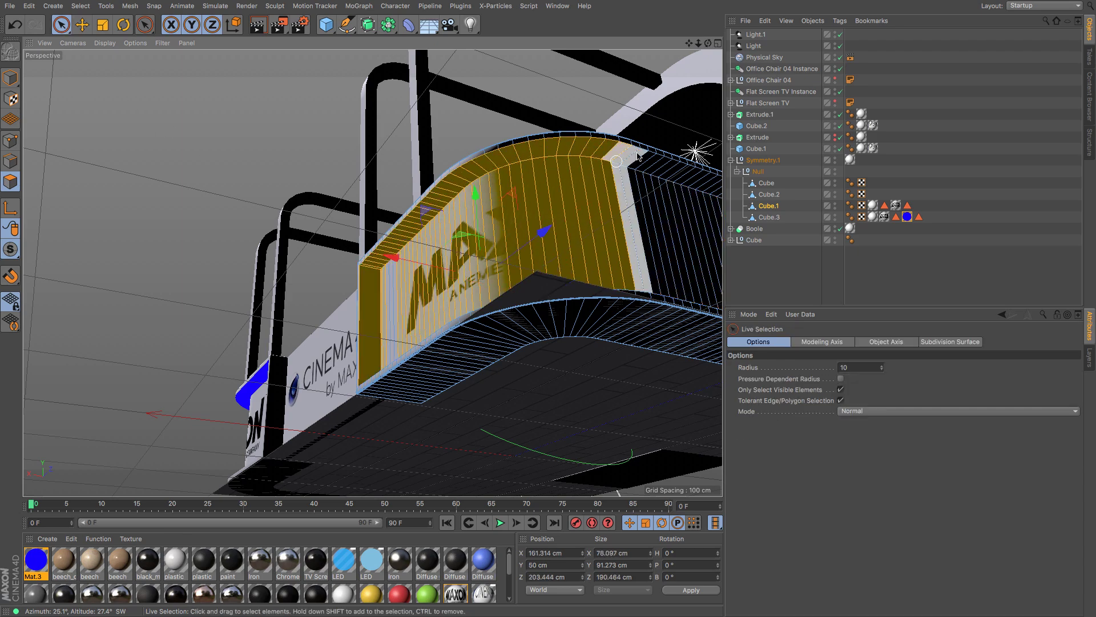
pyautogui.moveTo(688, 43); pyautogui.dragTo(591, 54)
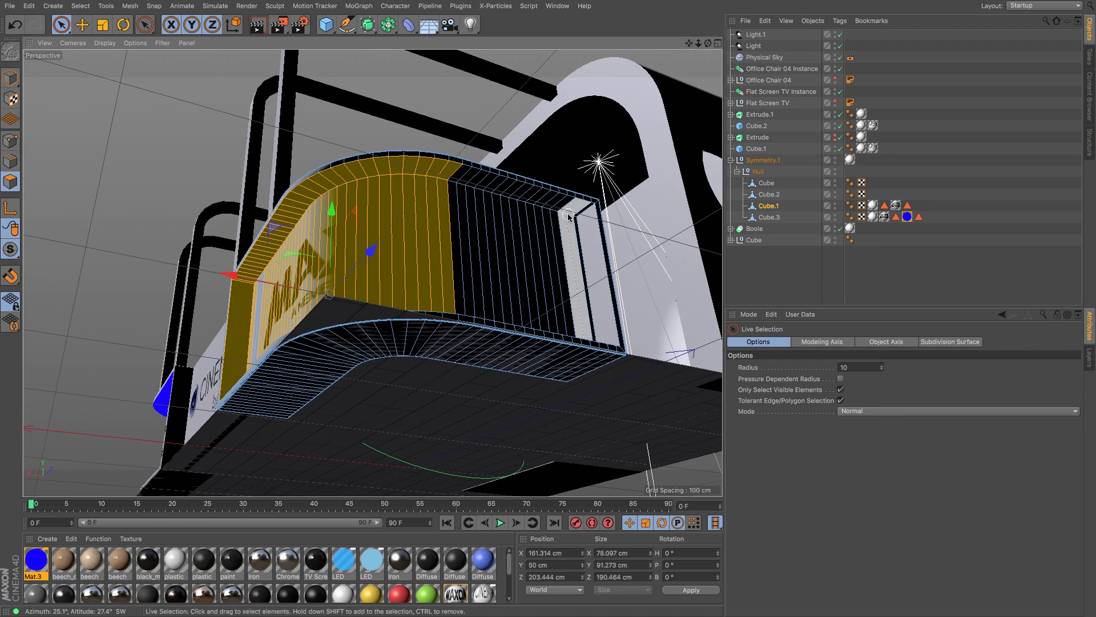
pyautogui.moveTo(569, 216)
pyautogui.mouseDown()
pyautogui.moveTo(474, 205)
pyautogui.moveTo(502, 186)
pyautogui.moveTo(425, 181)
pyautogui.moveTo(456, 182)
pyautogui.mouseUp()
pyautogui.keyDown('ctrl'); pyautogui.moveTo(571, 259); pyautogui.dragTo(229, 341); pyautogui.keyUp('ctrl')
pyautogui.moveTo(36, 560); pyautogui.dragTo(35, 566)
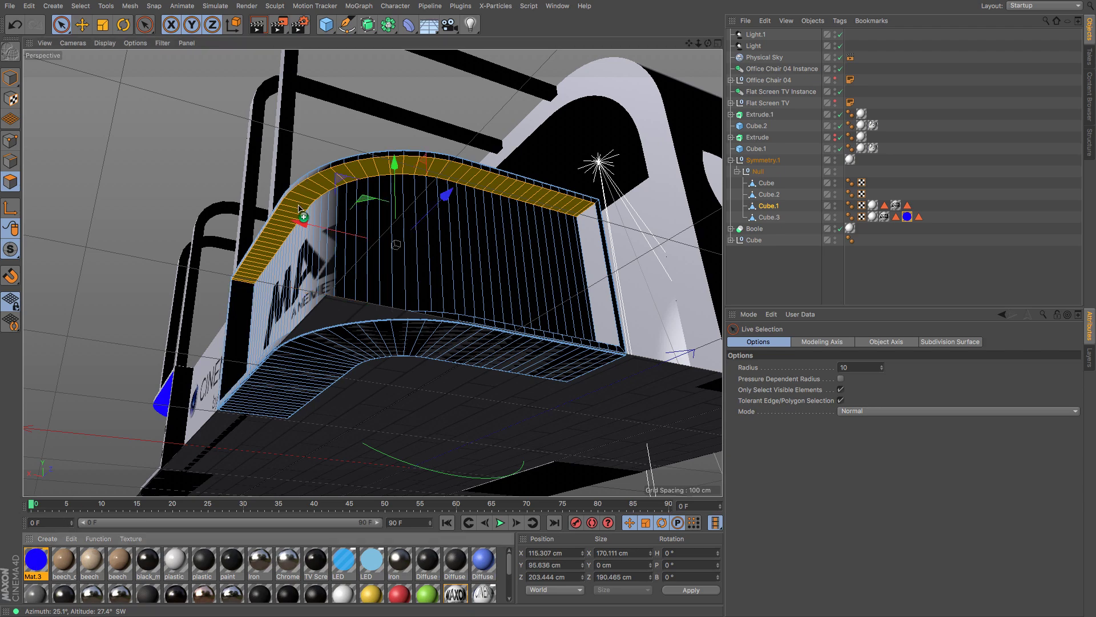
pyautogui.moveTo(299, 208); pyautogui.dragTo(299, 209)
# Step: Select the underside polygons of the roof beams on Cube.2 and Cube and apply the blue luminous material Mat.3 to them
pyautogui.click(769, 194)
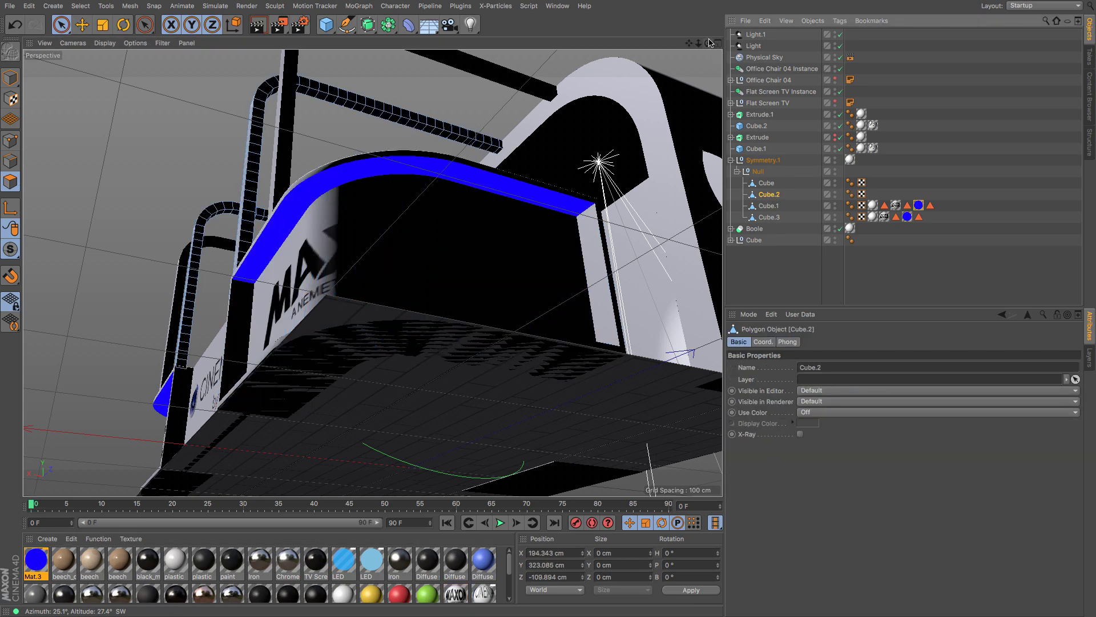
pyautogui.moveTo(710, 43)
pyautogui.mouseDown()
pyautogui.moveTo(692, 46)
pyautogui.moveTo(709, 44)
pyautogui.mouseUp()
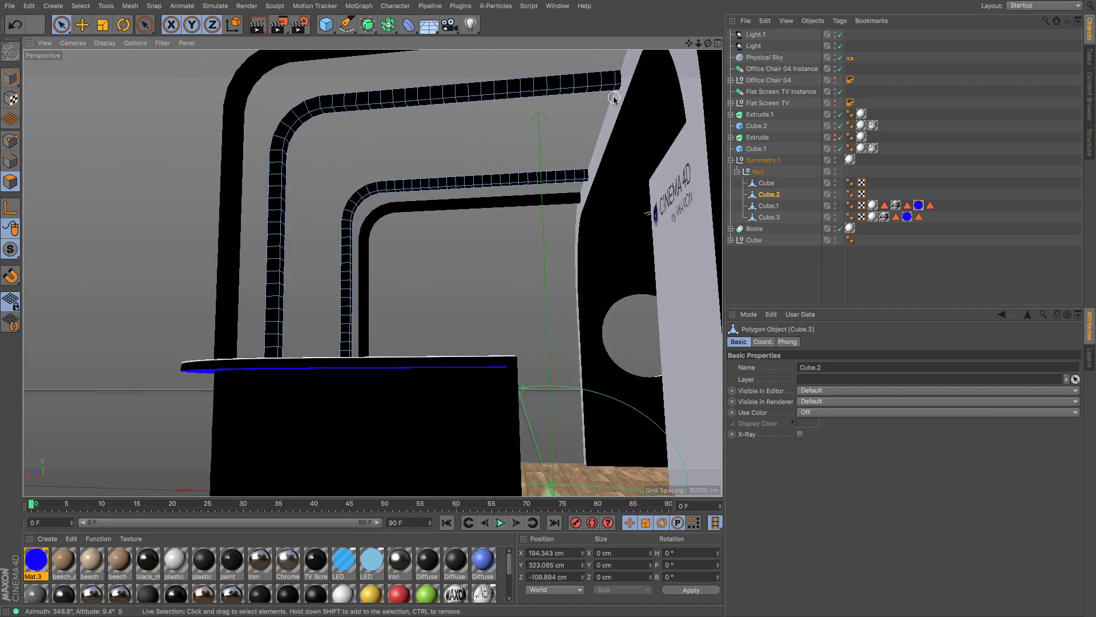
pyautogui.moveTo(614, 94); pyautogui.dragTo(350, 116)
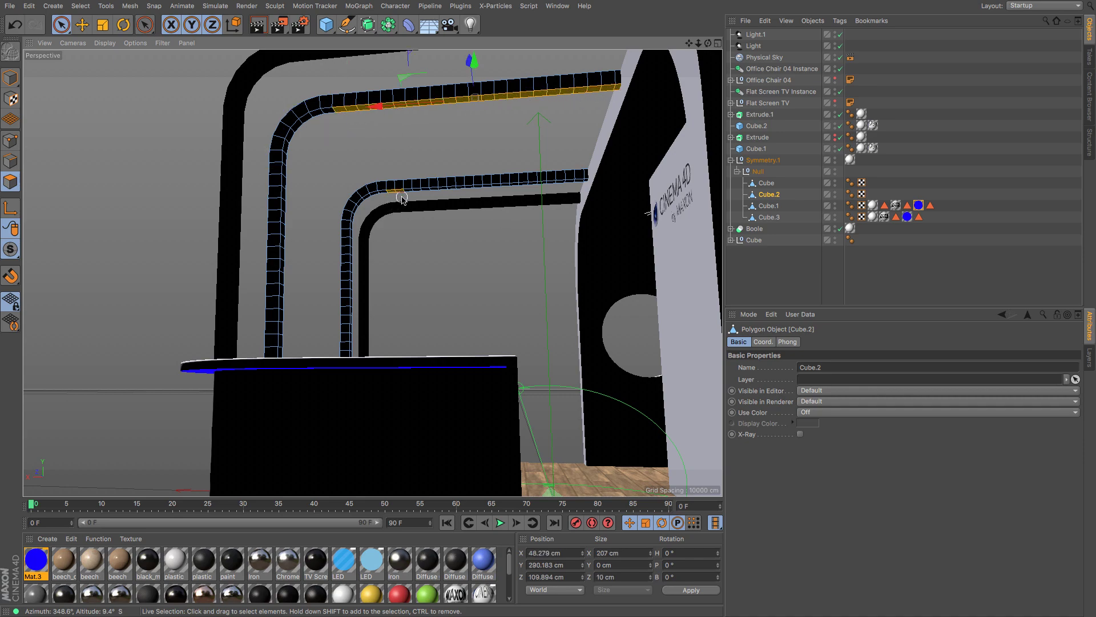
pyautogui.keyDown('ctrl'); pyautogui.click(767, 183); pyautogui.keyUp('ctrl')
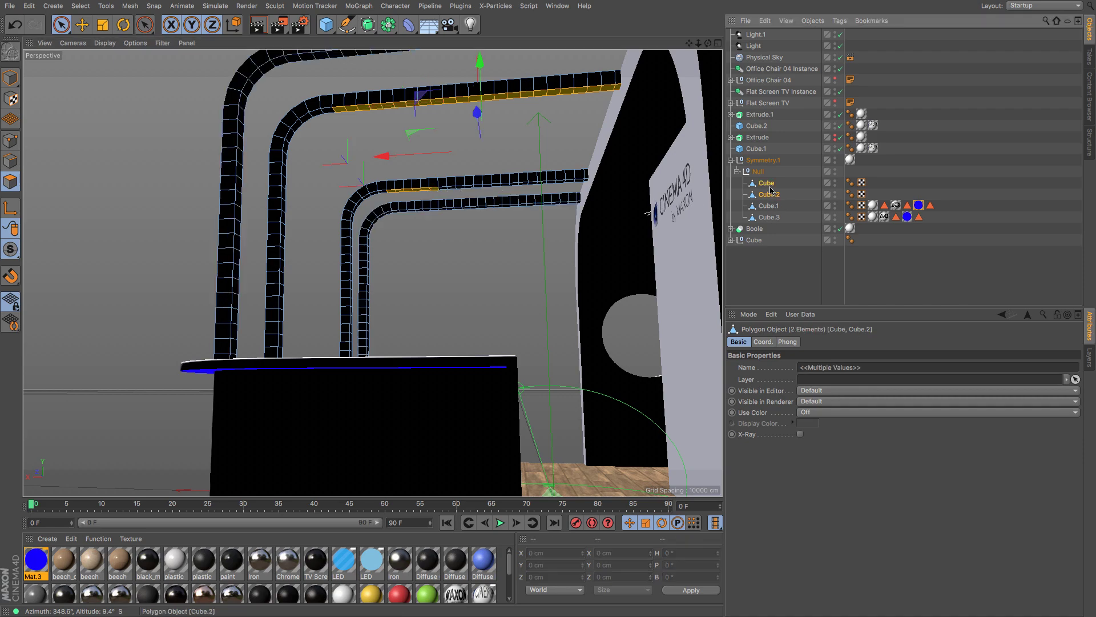
pyautogui.keyDown('shift'); pyautogui.moveTo(436, 189); pyautogui.dragTo(558, 188); pyautogui.keyUp('shift')
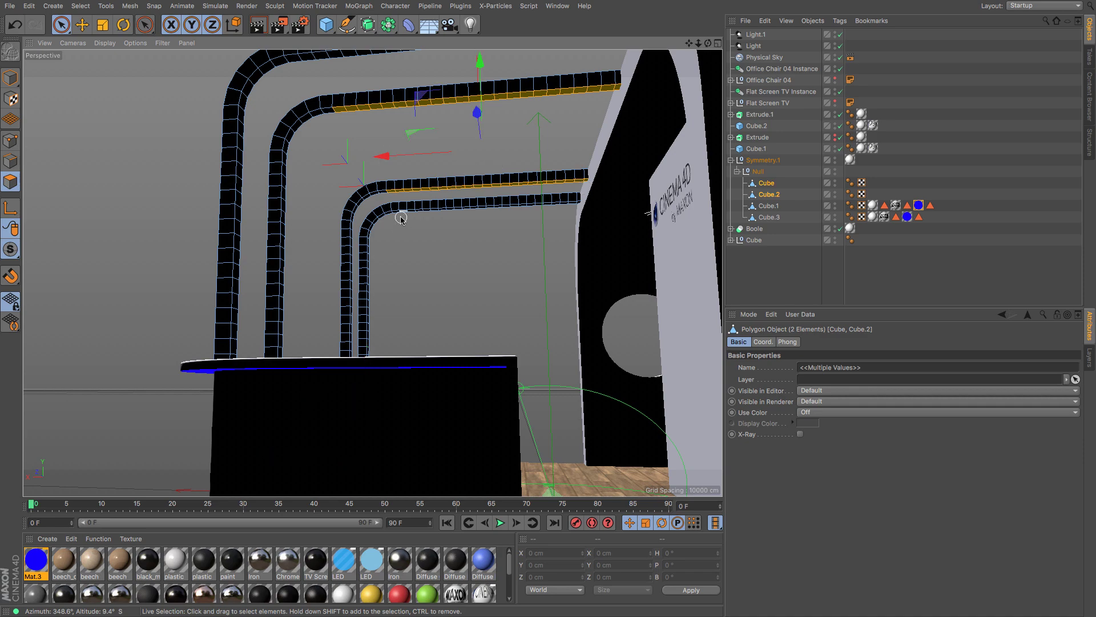
pyautogui.keyDown('shift'); pyautogui.moveTo(401, 219); pyautogui.dragTo(417, 218); pyautogui.keyUp('shift')
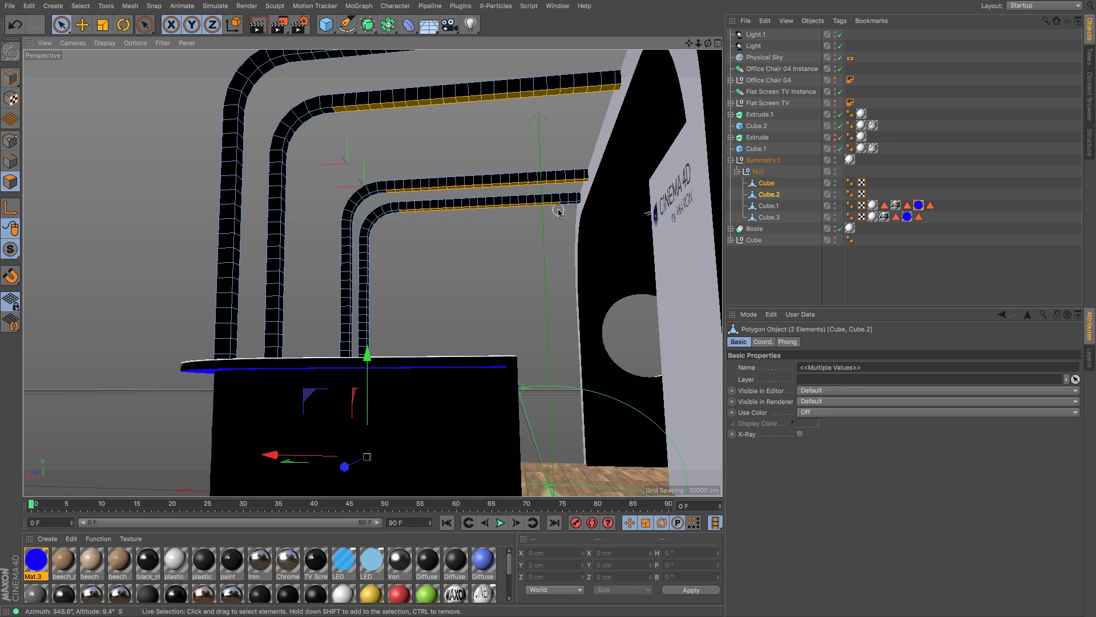
pyautogui.keyDown('shift'); pyautogui.moveTo(575, 206); pyautogui.dragTo(579, 208); pyautogui.keyUp('shift')
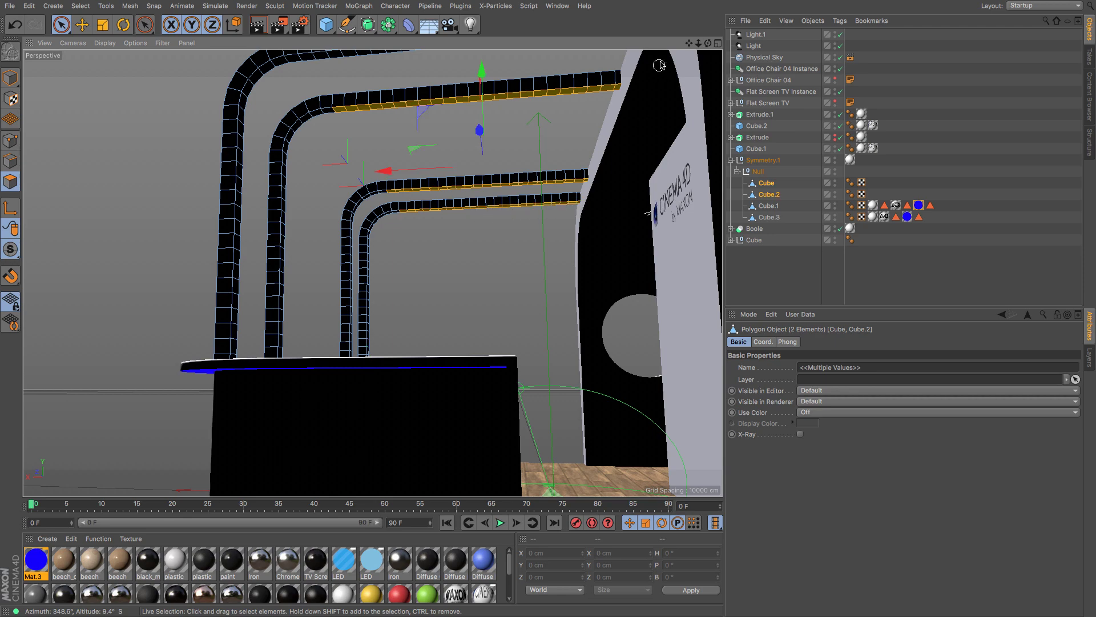
pyautogui.moveTo(689, 44); pyautogui.dragTo(655, 97)
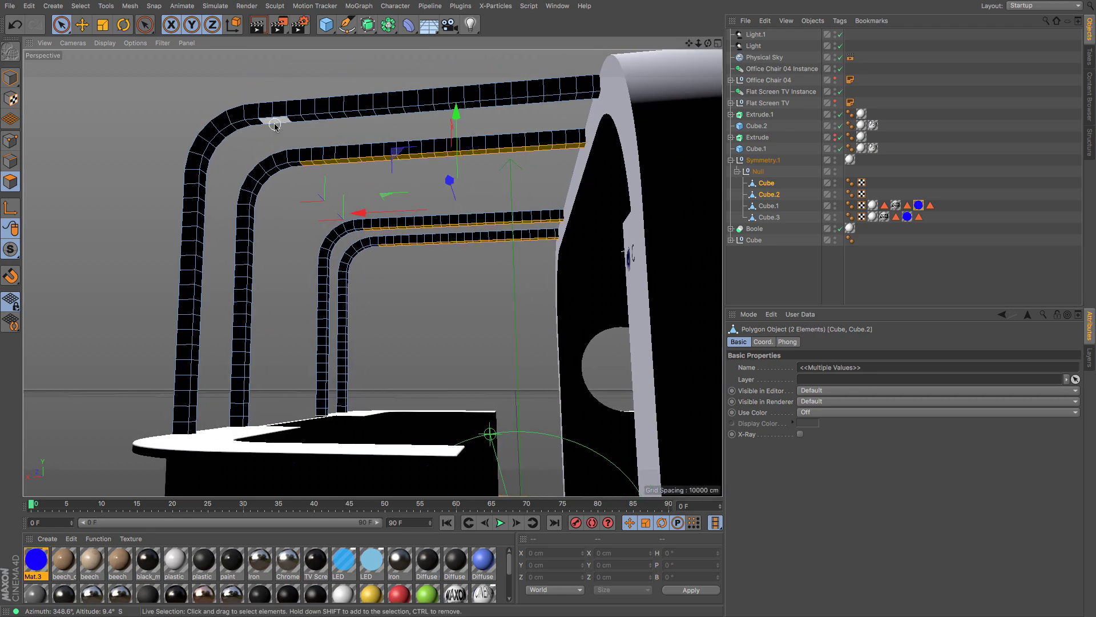
pyautogui.keyDown('shift'); pyautogui.moveTo(274, 123); pyautogui.dragTo(599, 98); pyautogui.keyUp('shift')
pyautogui.keyDown('ctrl'); pyautogui.moveTo(344, 102); pyautogui.dragTo(265, 105); pyautogui.keyUp('ctrl')
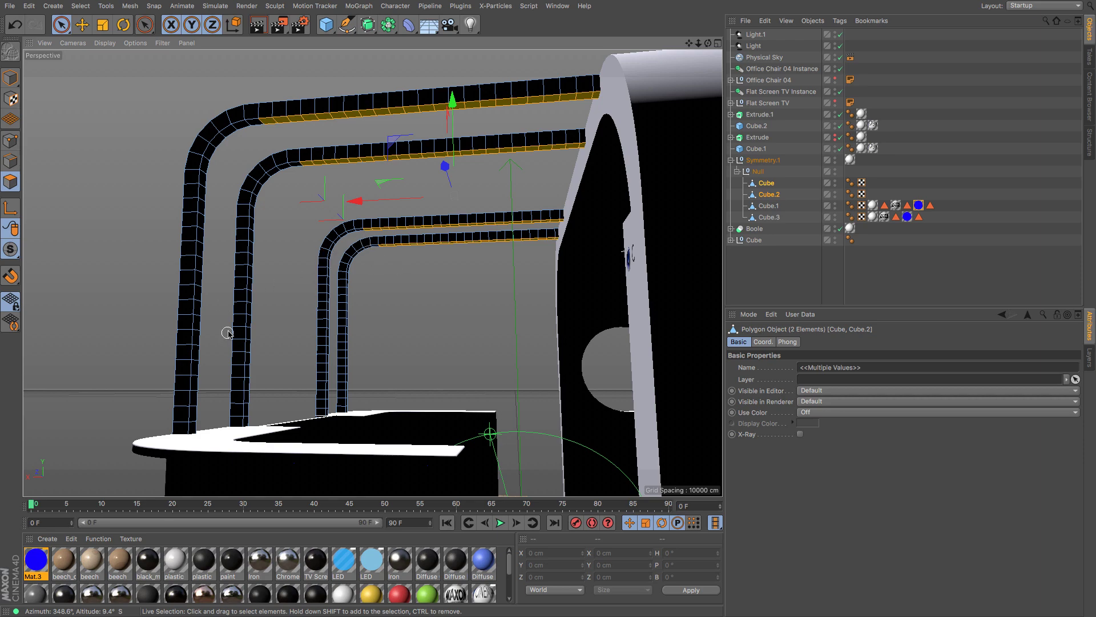
pyautogui.moveTo(337, 163); pyautogui.dragTo(338, 164)
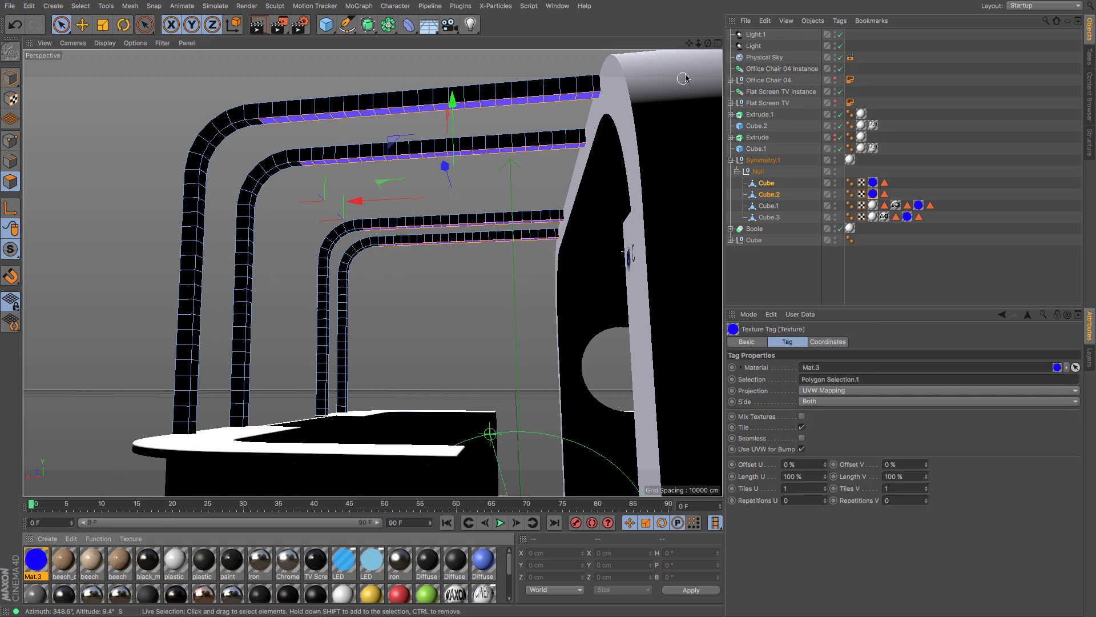
# Step: Render a preview of the whole booth from a raised front corner view
pyautogui.moveTo(699, 44); pyautogui.dragTo(631, 44)
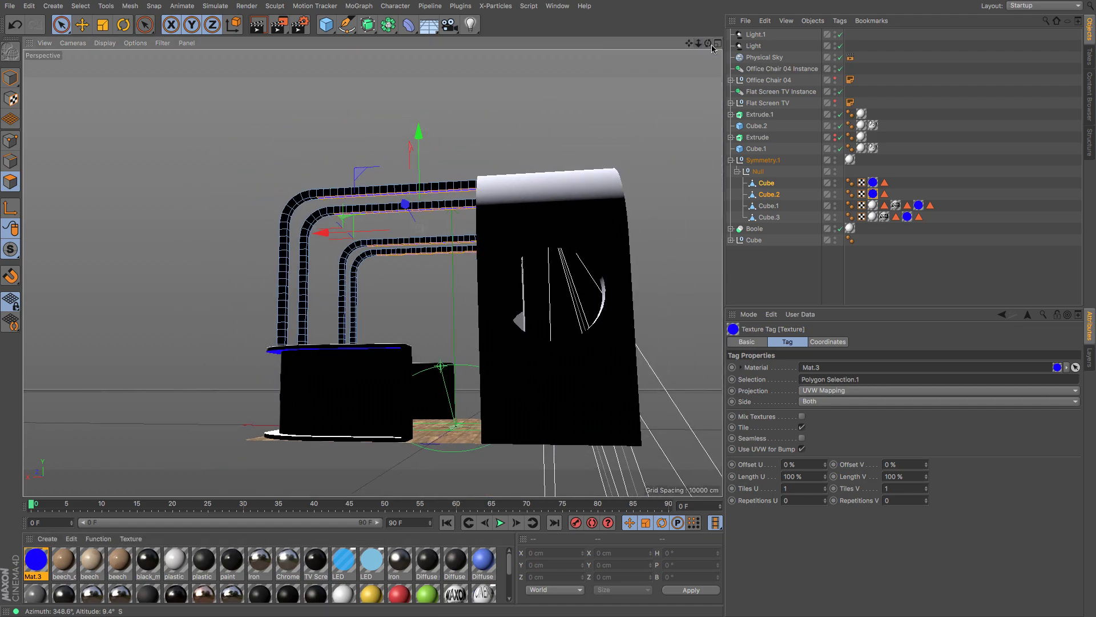
pyautogui.moveTo(708, 45); pyautogui.dragTo(752, 45)
pyautogui.click(258, 25)
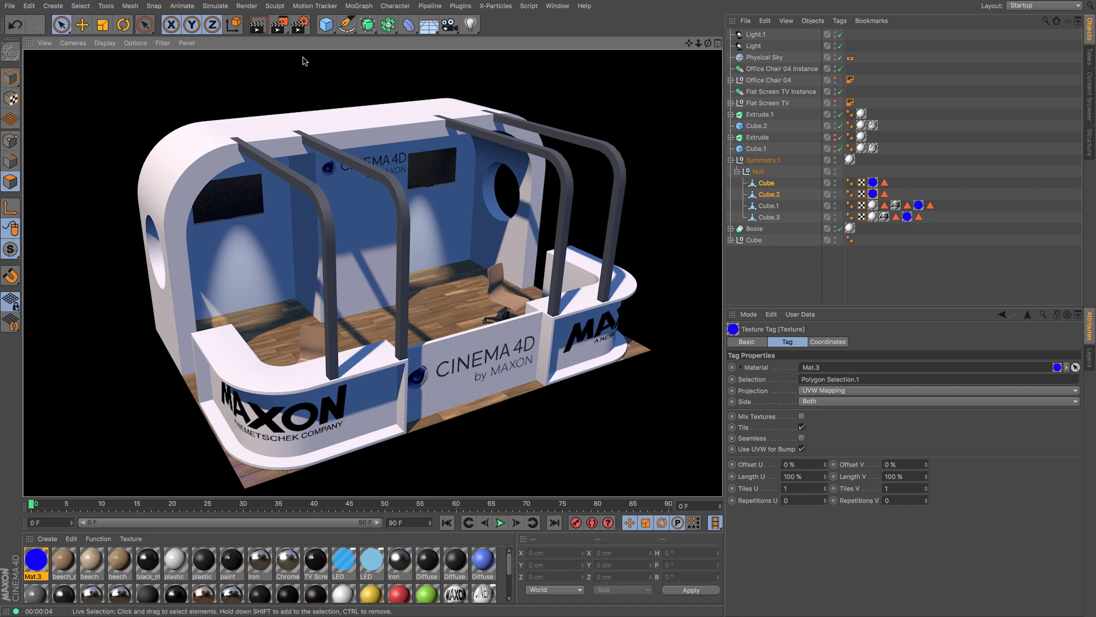
# Step: Add the Global Illumination and Ambient Occlusion effects to the render settings and render the view with them
pyautogui.click(302, 30)
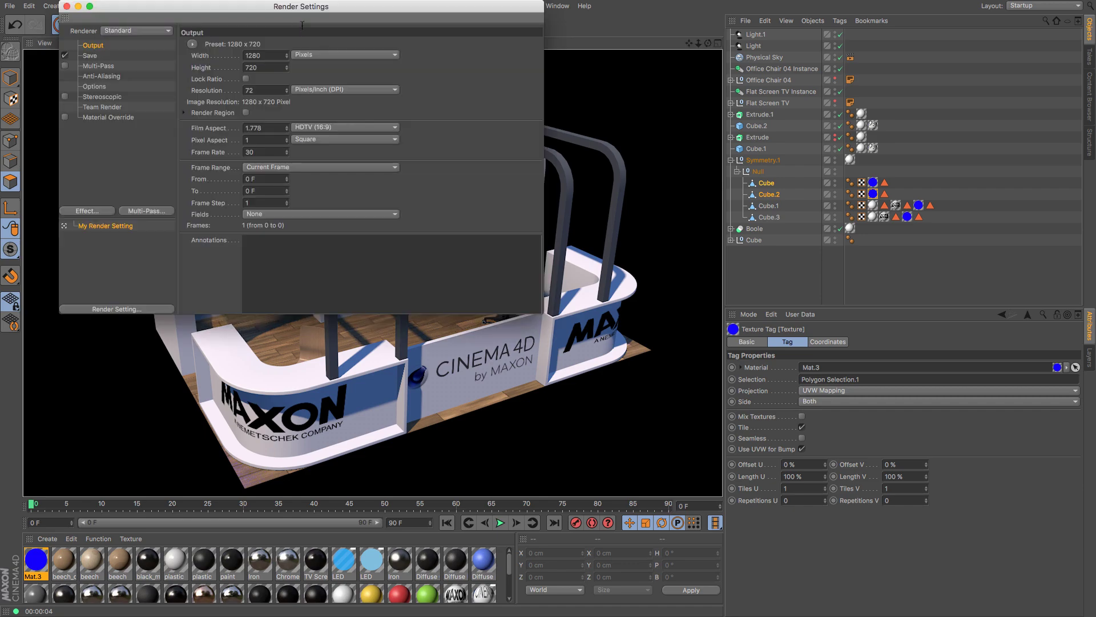
pyautogui.rightClick(101, 220)
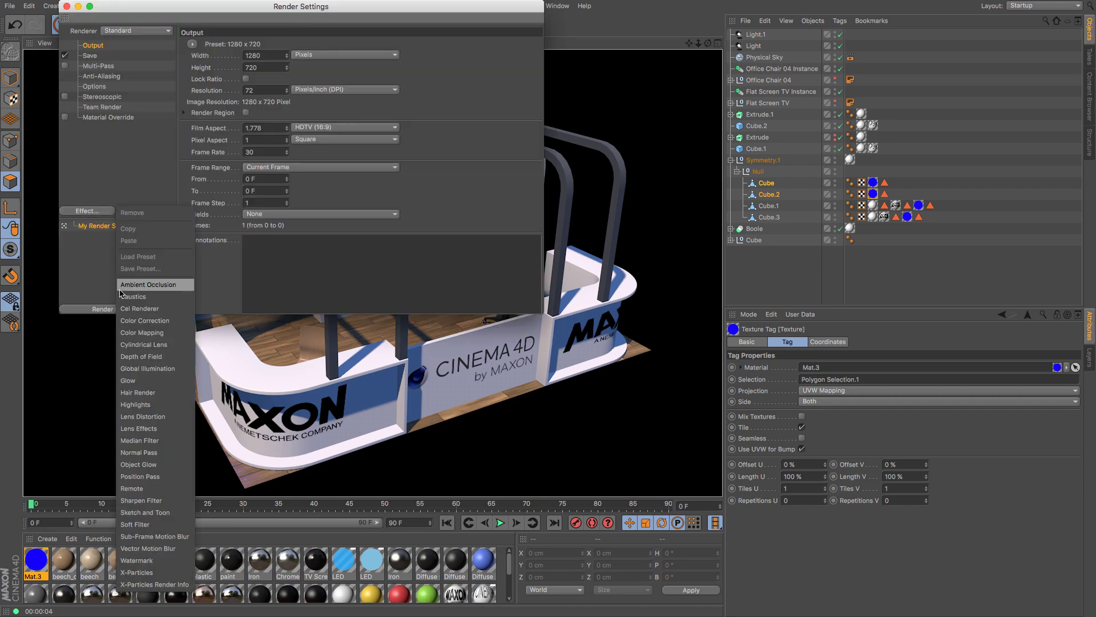
pyautogui.click(148, 369)
pyautogui.click(104, 212)
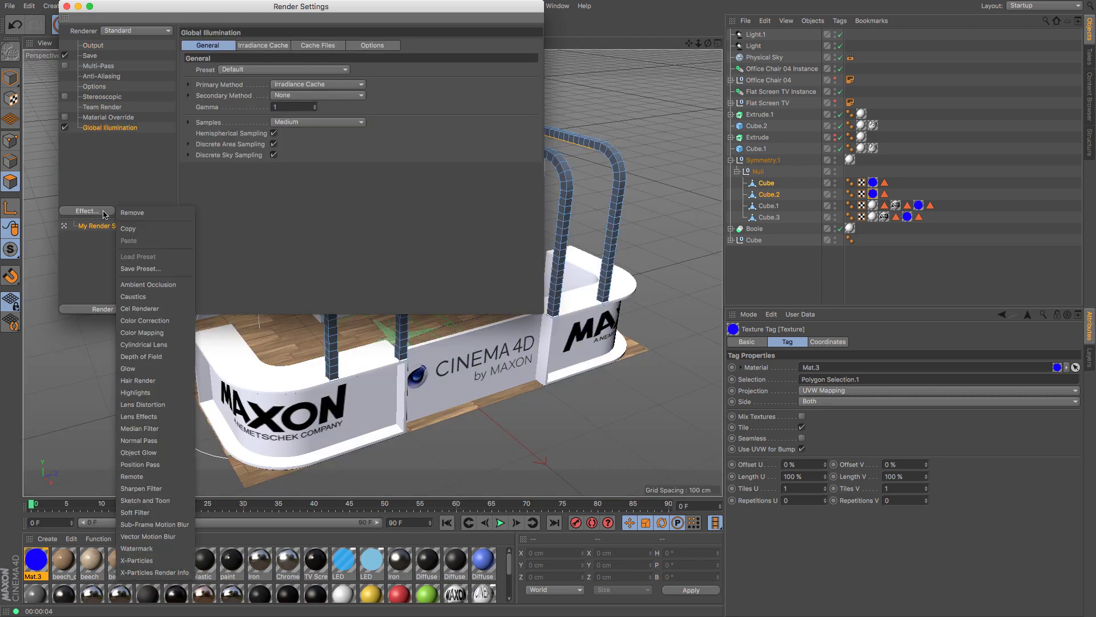
pyautogui.click(135, 285)
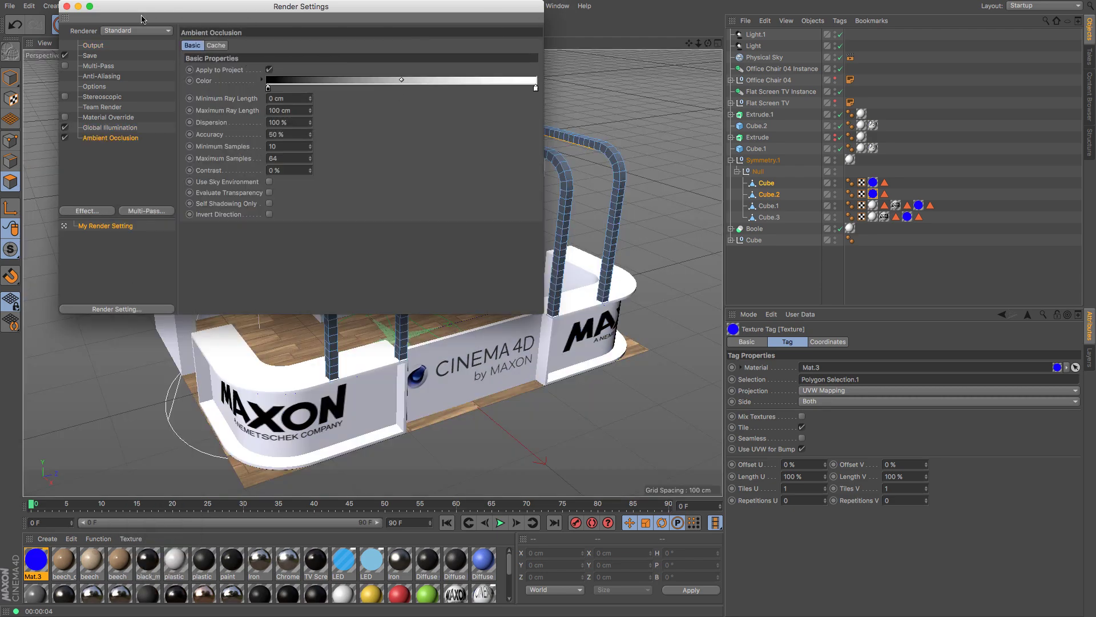
pyautogui.click(67, 6)
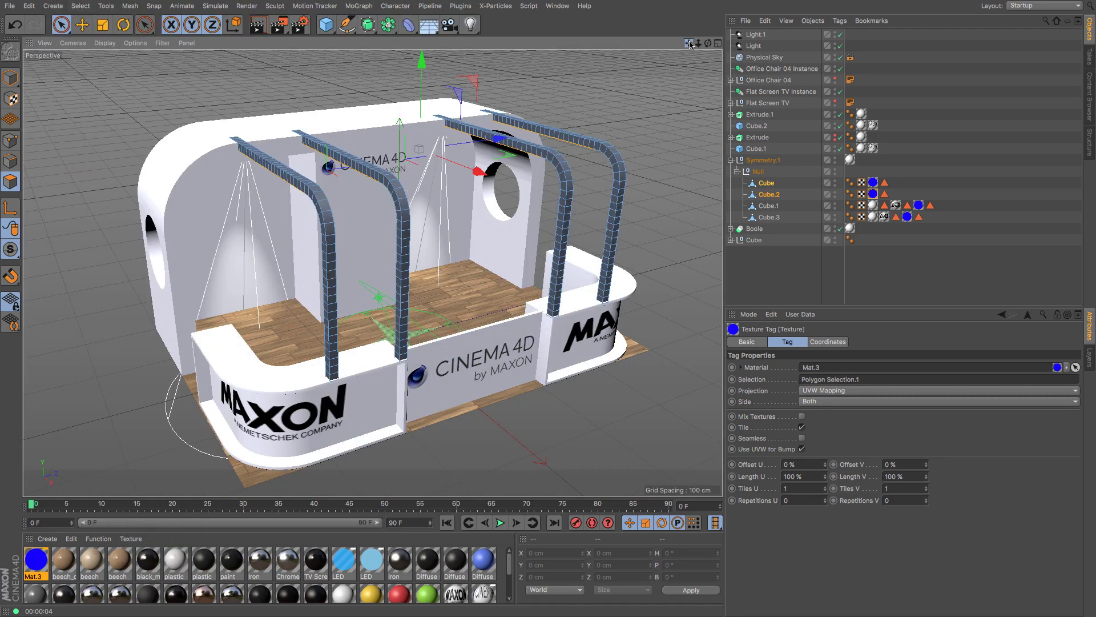
pyautogui.moveTo(698, 43); pyautogui.dragTo(702, 46)
pyautogui.hotkey('ctrl', 'r')
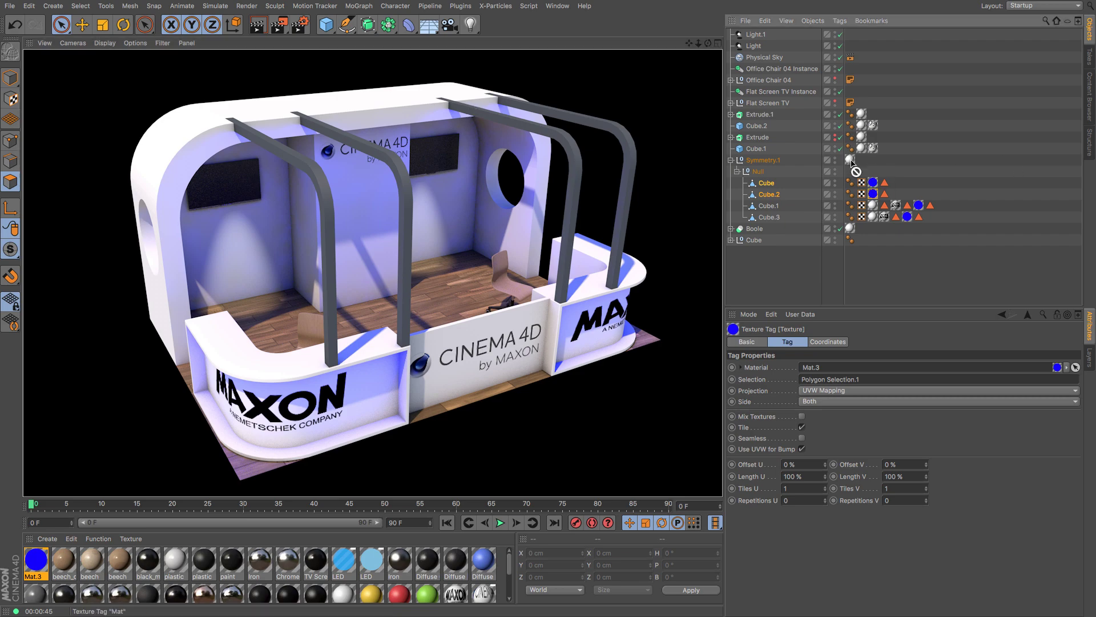
# Step: Copy the white Mat texture tag from Symmetry.1 to the beams Cube and Cube.2, deleting the duplicated Mat.3 tag on Cube
pyautogui.keyDown('ctrl'); pyautogui.moveTo(849, 161); pyautogui.dragTo(900, 185); pyautogui.keyUp('ctrl')
pyautogui.click(898, 184)
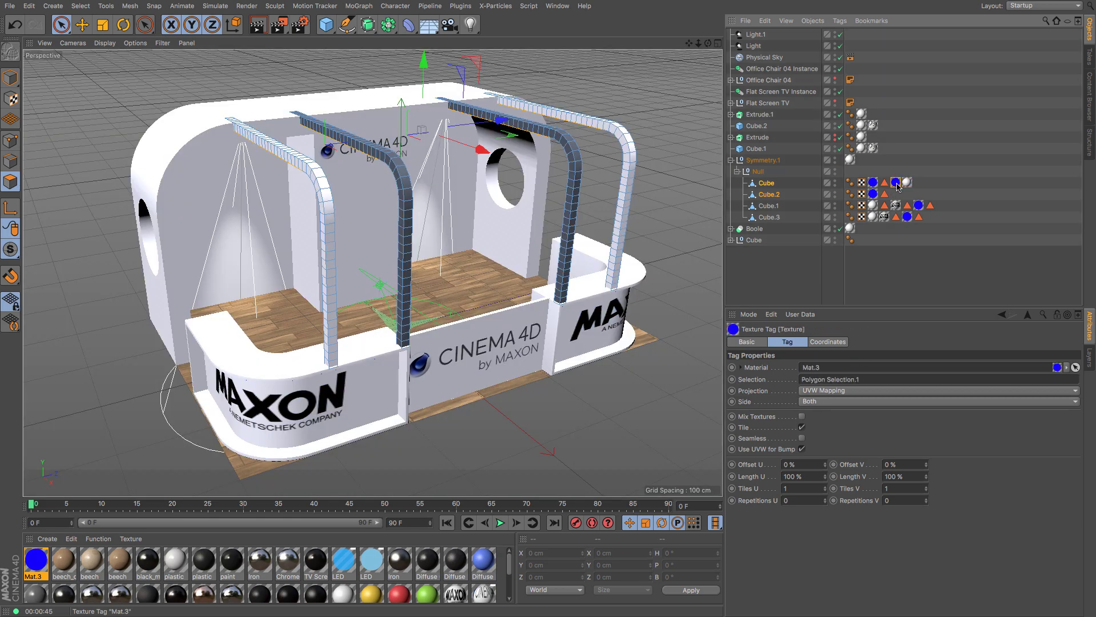
pyautogui.press('Delete')
pyautogui.click(897, 184)
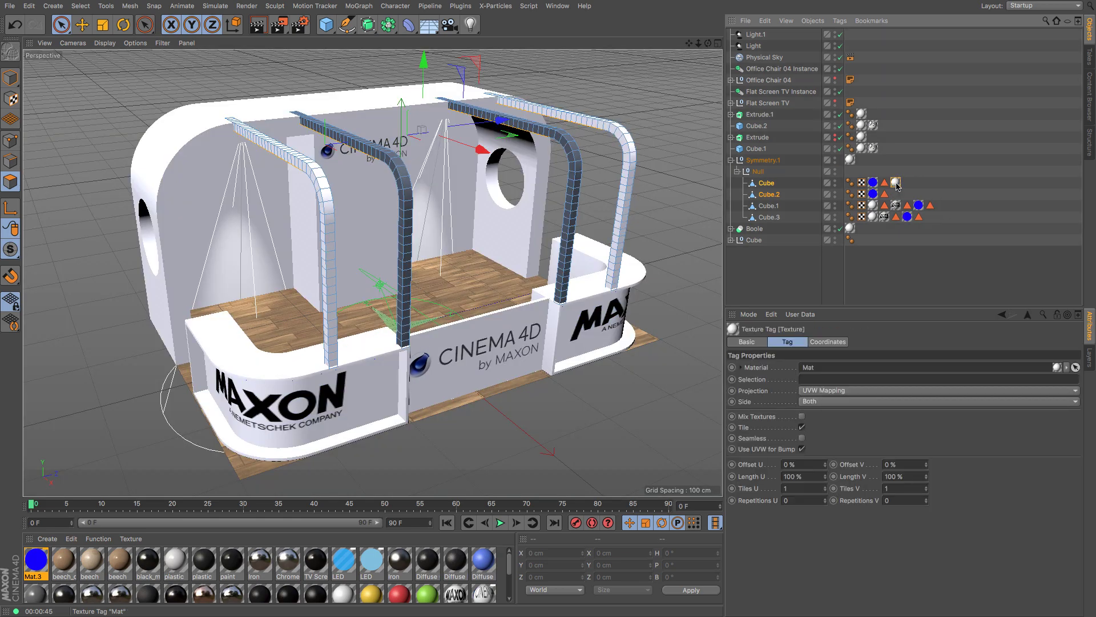
pyautogui.keyDown('ctrl'); pyautogui.moveTo(898, 186); pyautogui.dragTo(897, 195); pyautogui.keyUp('ctrl')
pyautogui.click(913, 269)
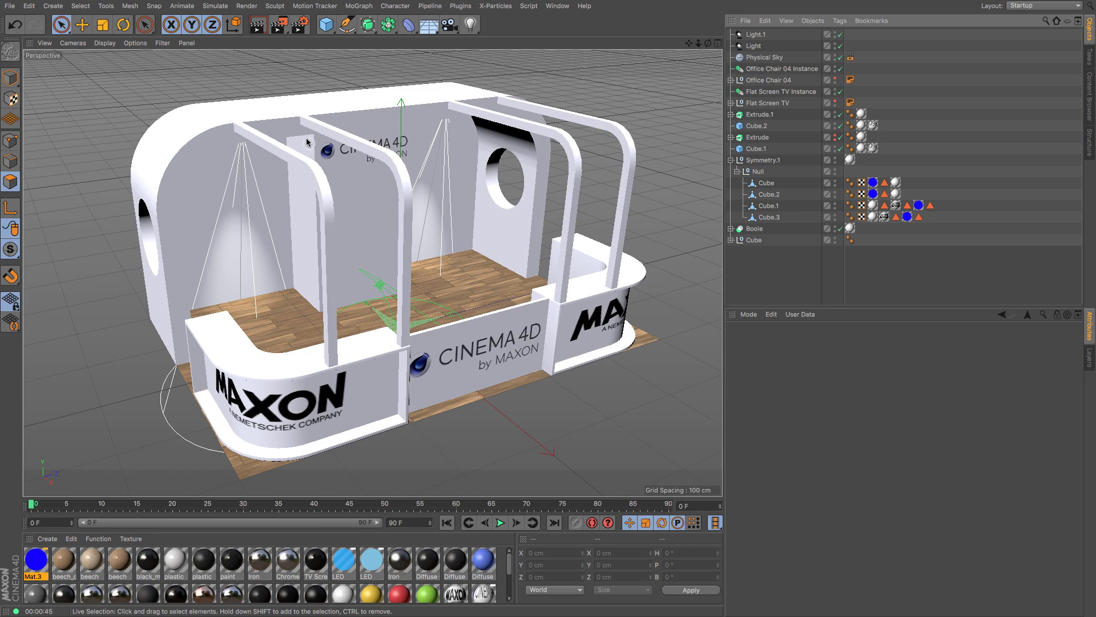
# Step: Place the white Mat tags ahead of the blue Mat.3 tags on Cube and Cube.2 and render the view
pyautogui.click(263, 27)
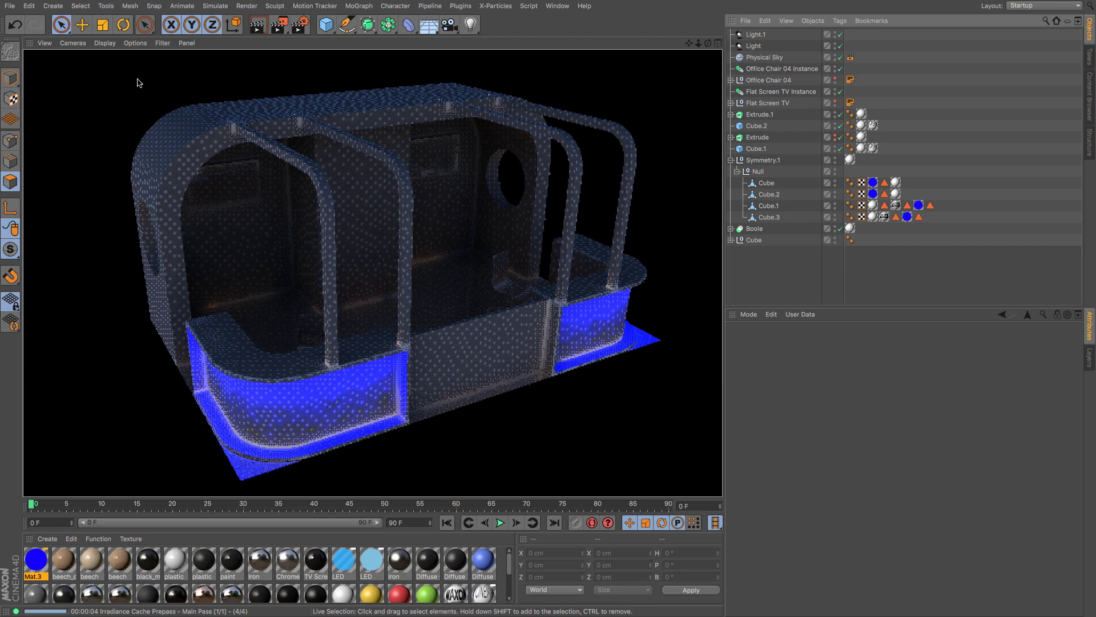
pyautogui.click(538, 120)
pyautogui.moveTo(911, 169)
pyautogui.mouseDown()
pyautogui.moveTo(896, 194)
pyautogui.moveTo(874, 194)
pyautogui.mouseUp()
pyautogui.click(884, 184)
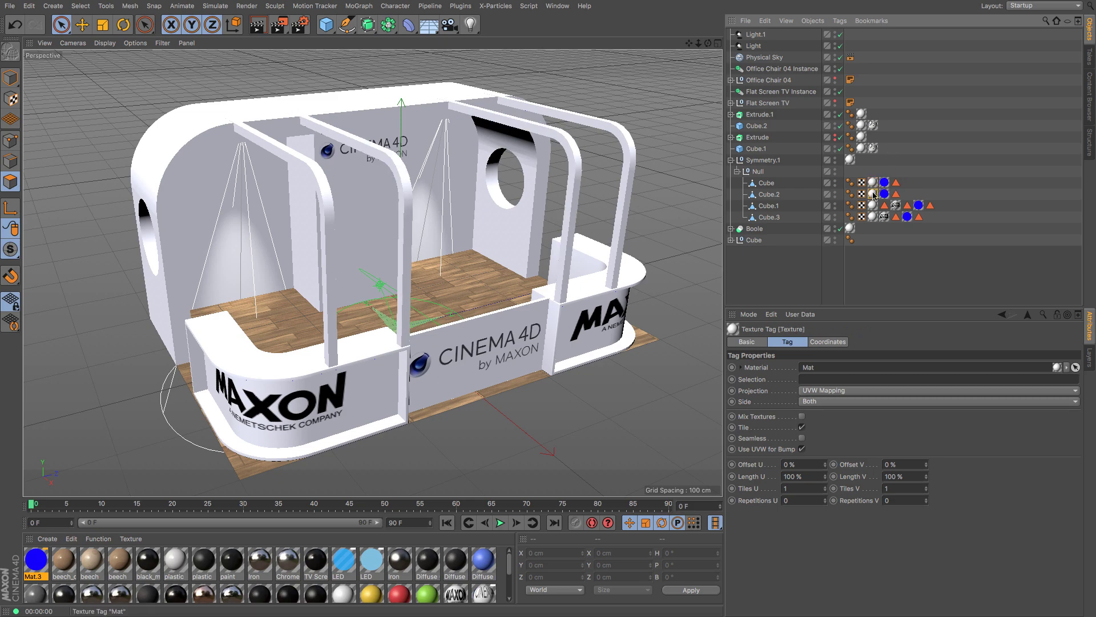
pyautogui.click(257, 25)
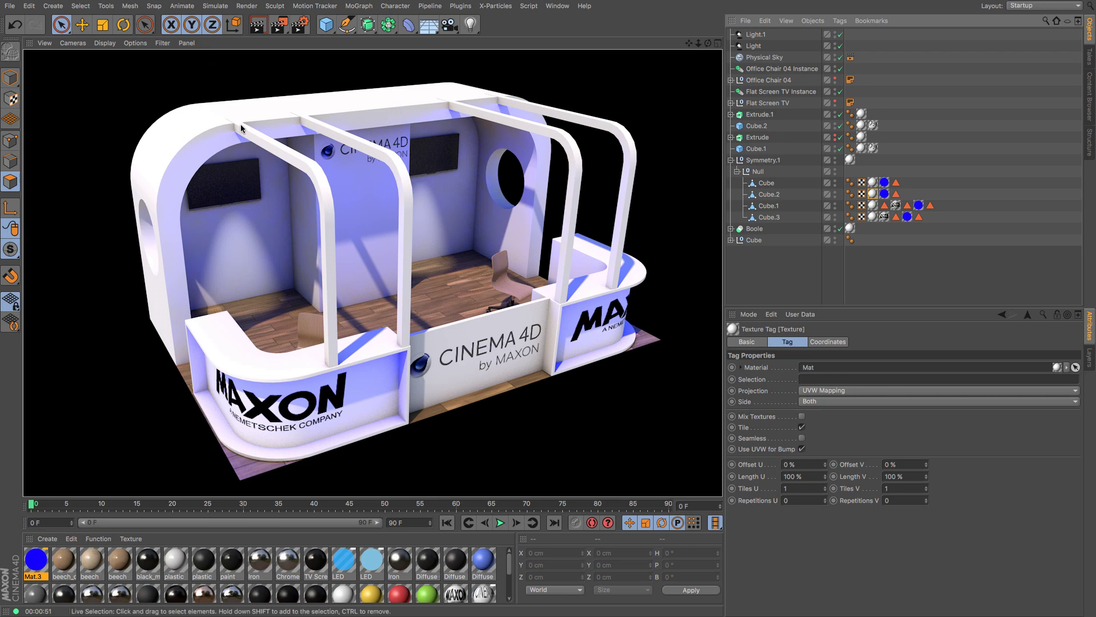
# Step: Select the roof beams Cube and Cube.2 in model mode and move them vertically to a Y position of 322.56 cm
pyautogui.click(766, 183)
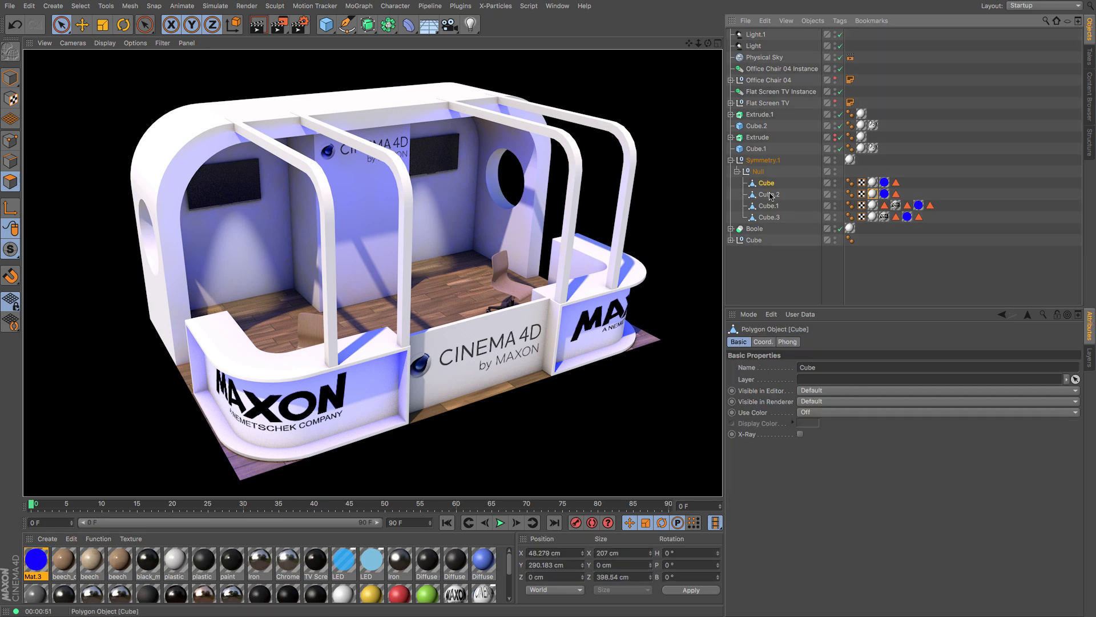
pyautogui.keyDown('shift'); pyautogui.click(768, 195); pyautogui.keyUp('shift')
pyautogui.press('e')
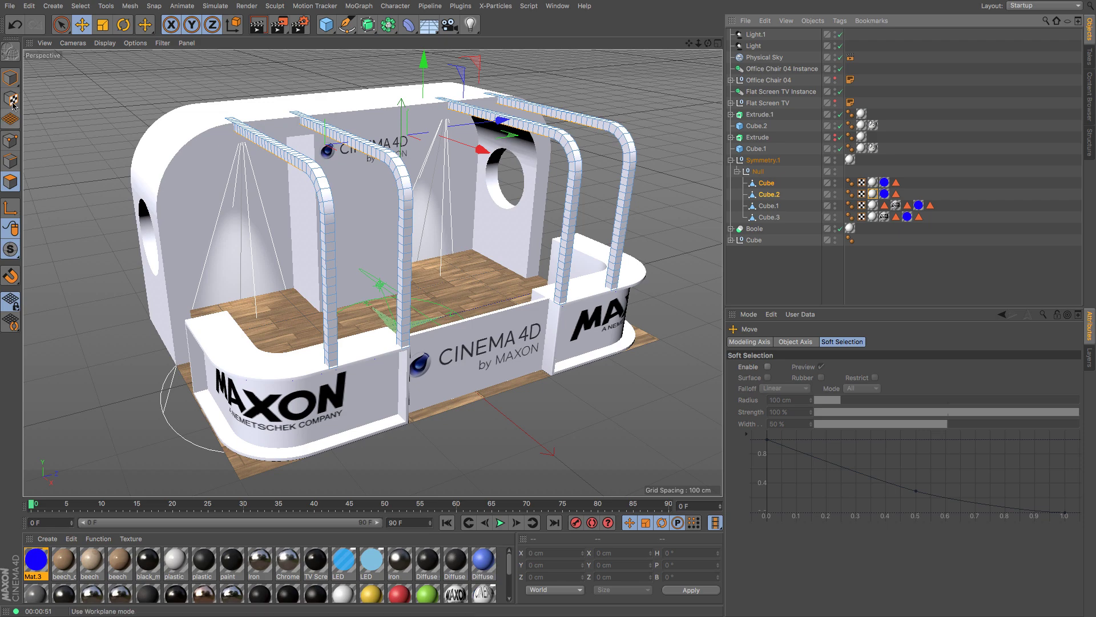
pyautogui.click(10, 77)
pyautogui.moveTo(366, 73); pyautogui.dragTo(366, 61)
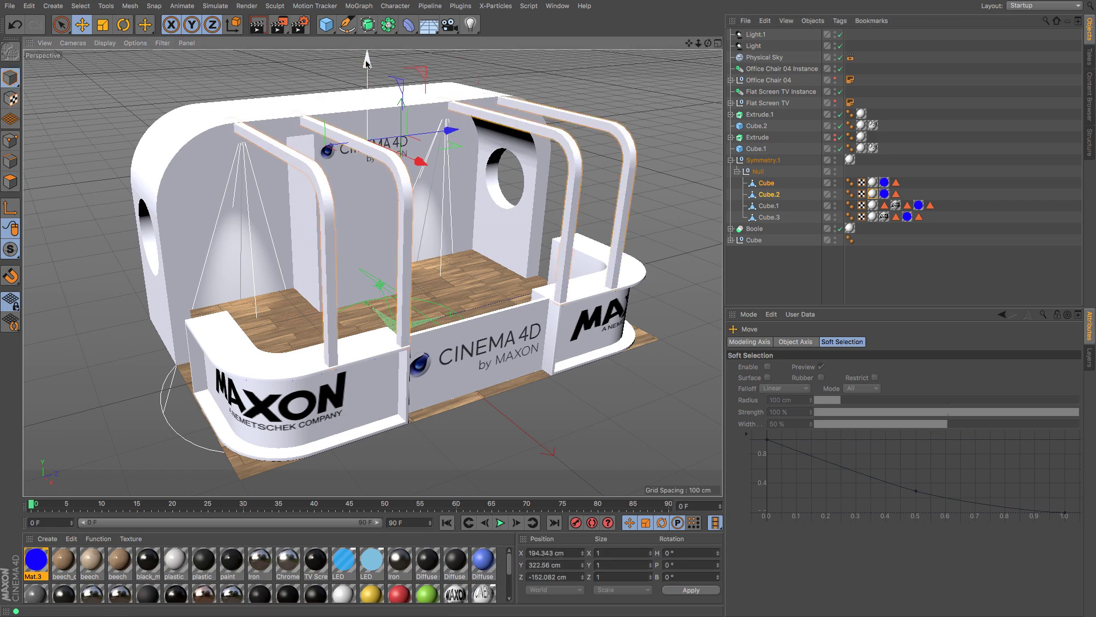
# Step: In the front view, lock the X and Z axes and raise the beams about 0.2 cm to a Y position of 322.763 cm
pyautogui.press('F4')
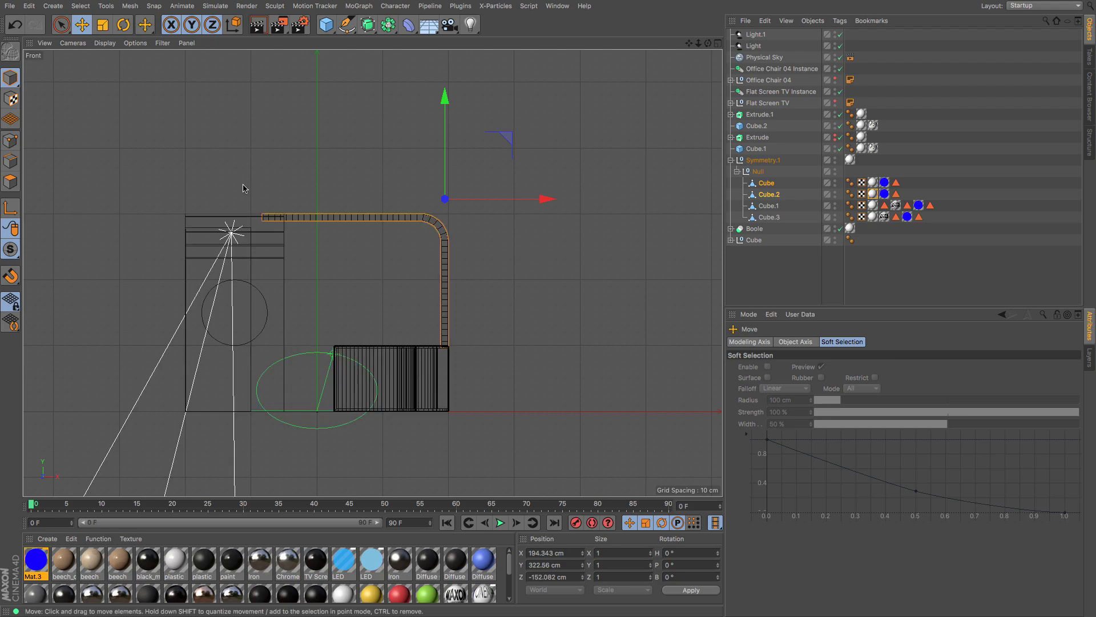
pyautogui.scroll(5, 263, 209)
pyautogui.scroll(3, 267, 212)
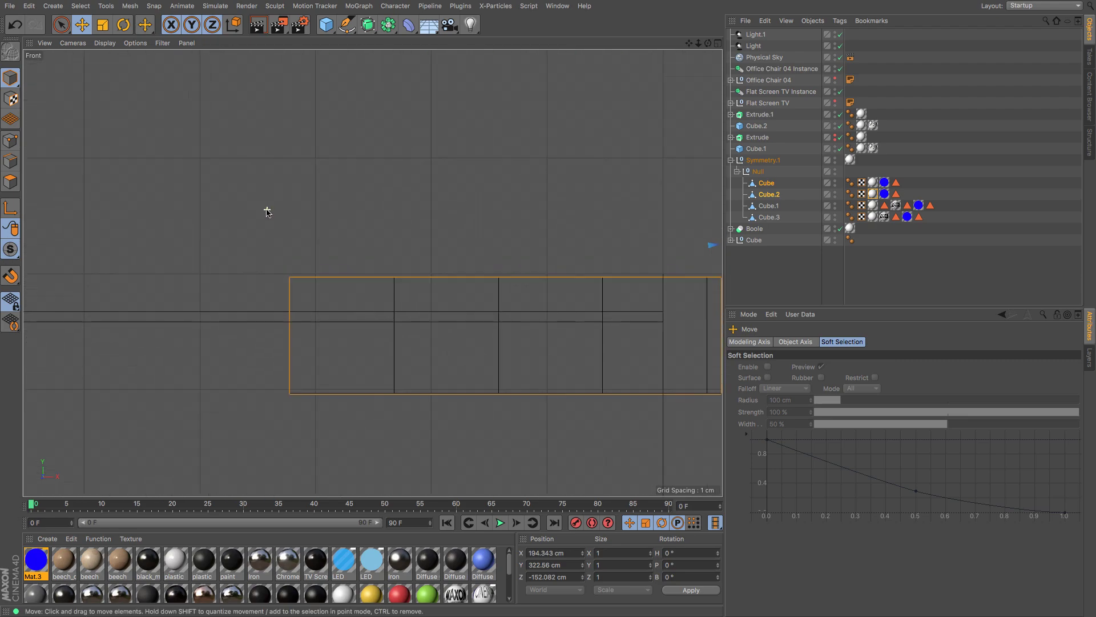
pyautogui.scroll(-2, 531, 187)
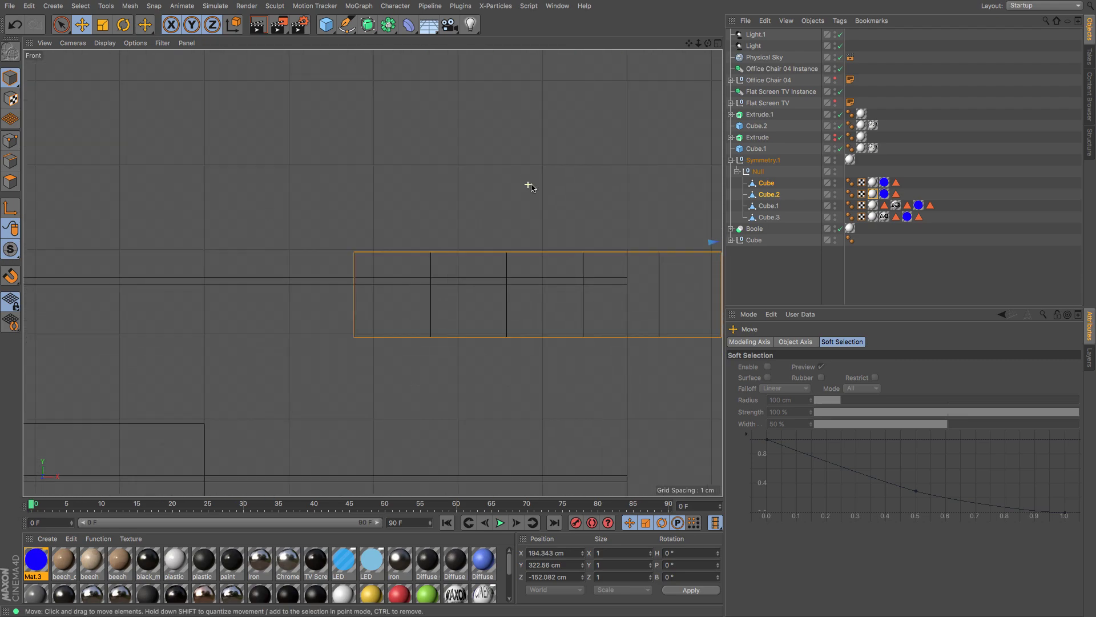
pyautogui.click(212, 25)
pyautogui.click(170, 25)
pyautogui.moveTo(222, 107); pyautogui.dragTo(223, 105)
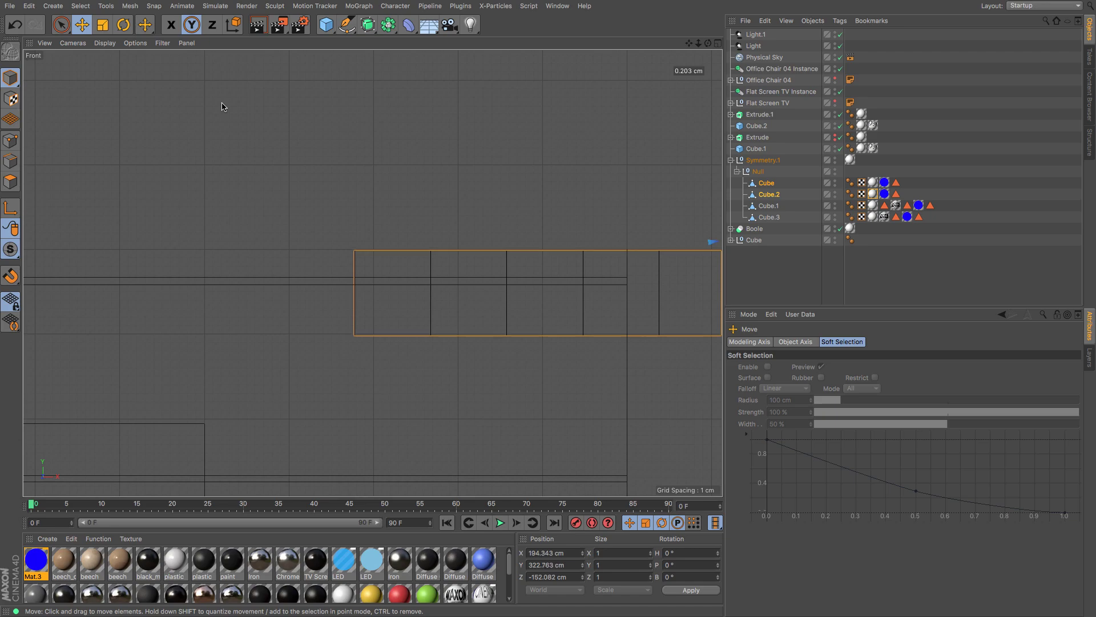
# Step: Return to the perspective view, clear the object selection and render the booth to check the beams
pyautogui.press('F1')
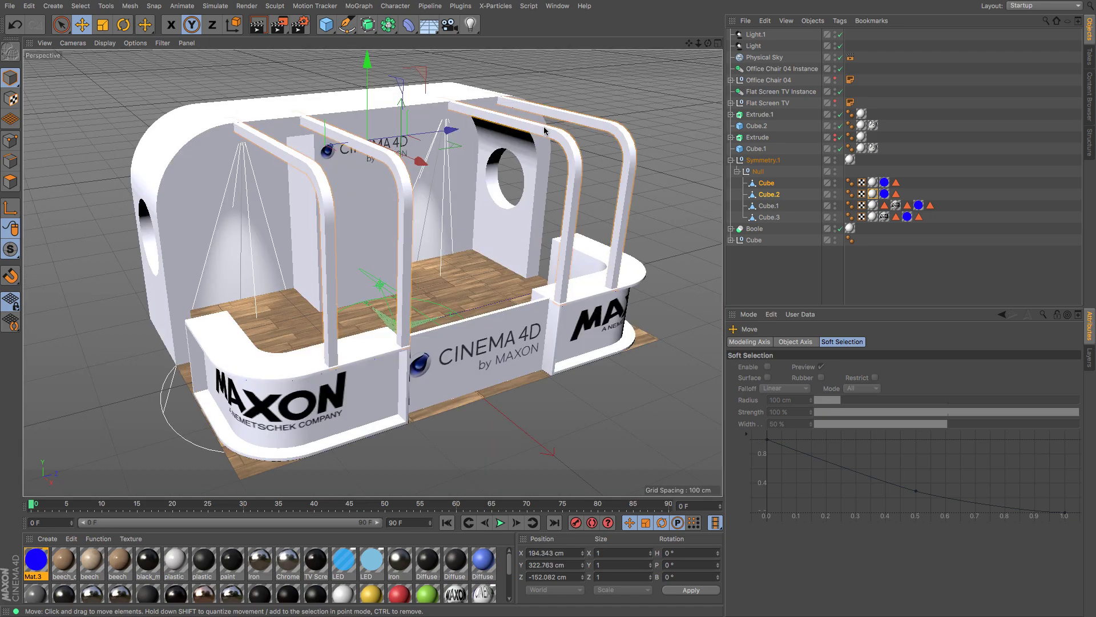
pyautogui.hotkey('ctrl', 'z')
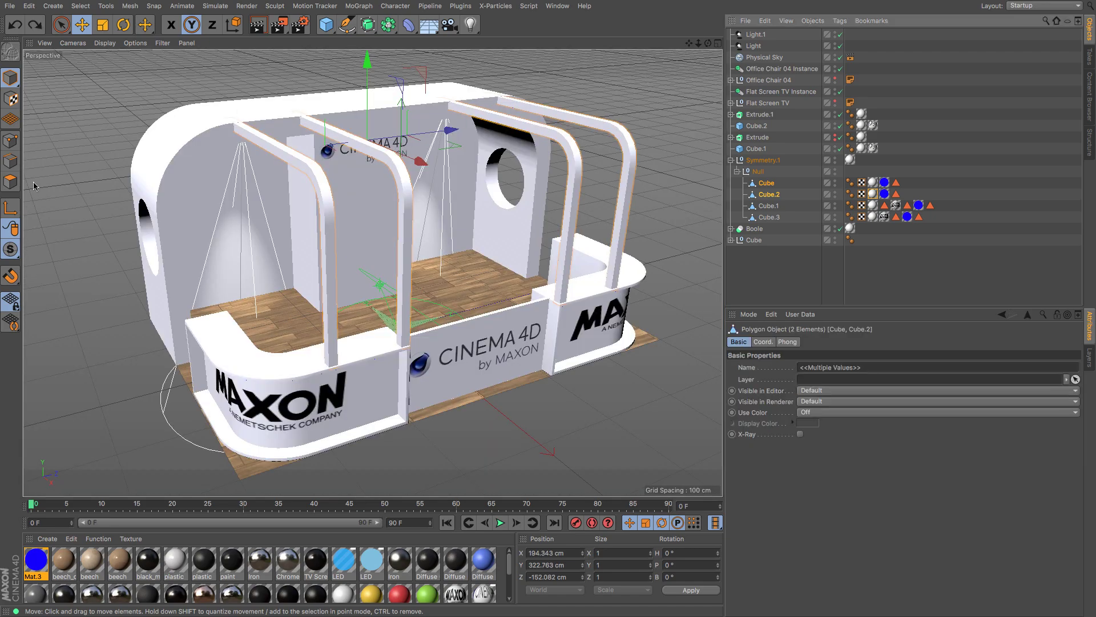
pyautogui.click(765, 272)
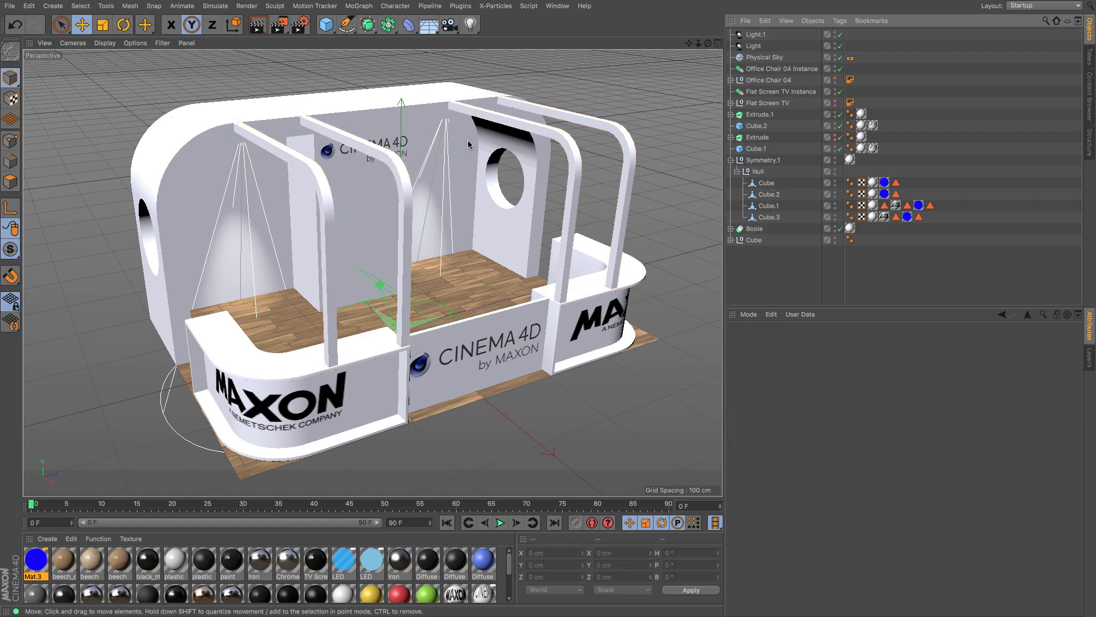
pyautogui.click(257, 26)
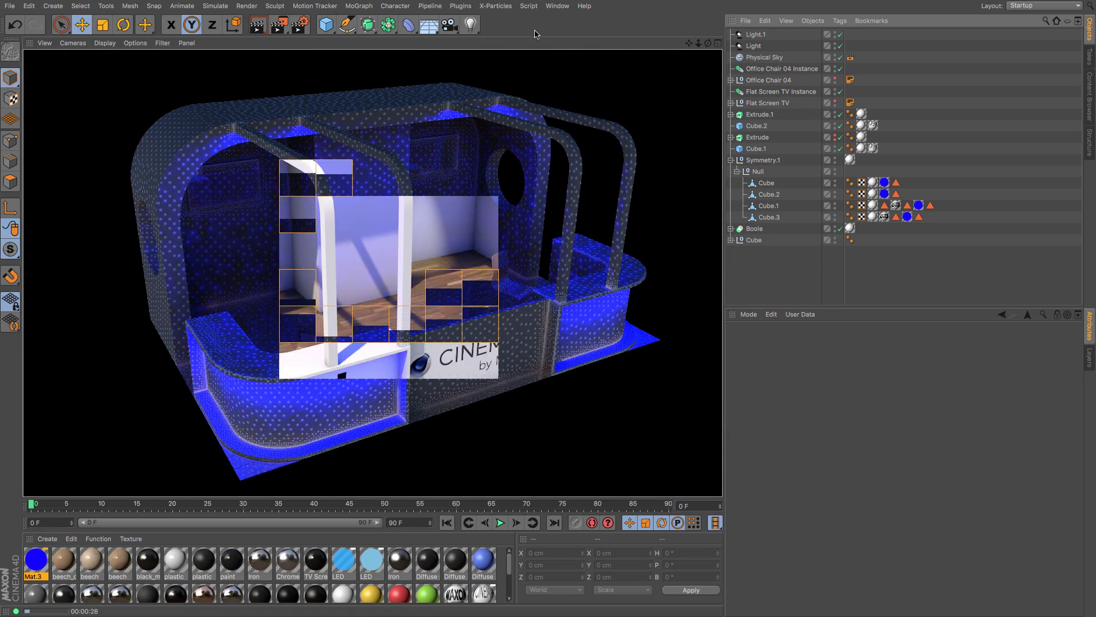